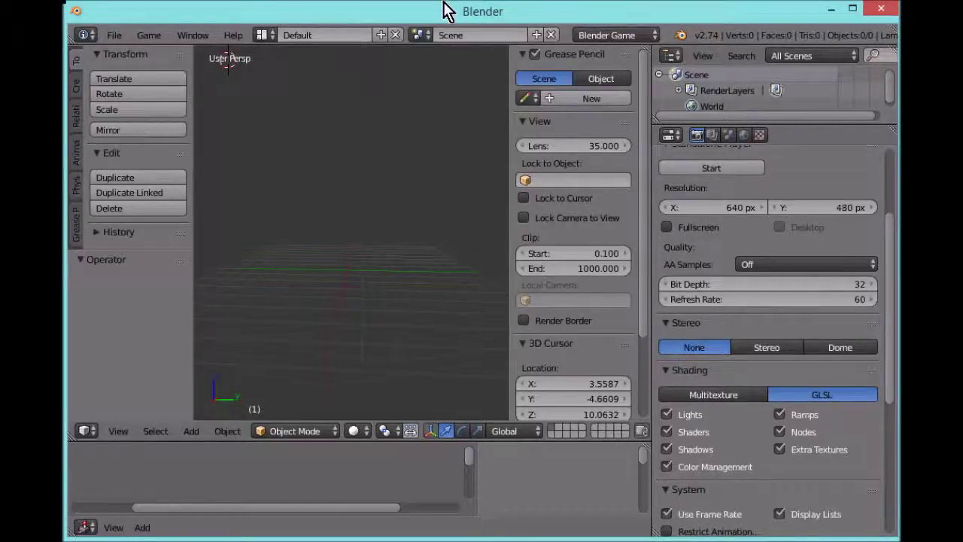
click(275, 35)
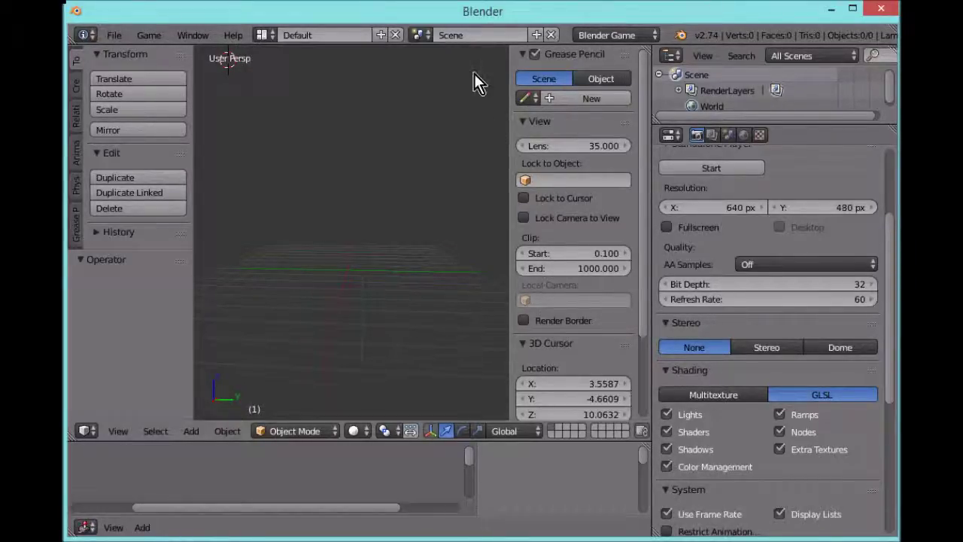
click(420, 36)
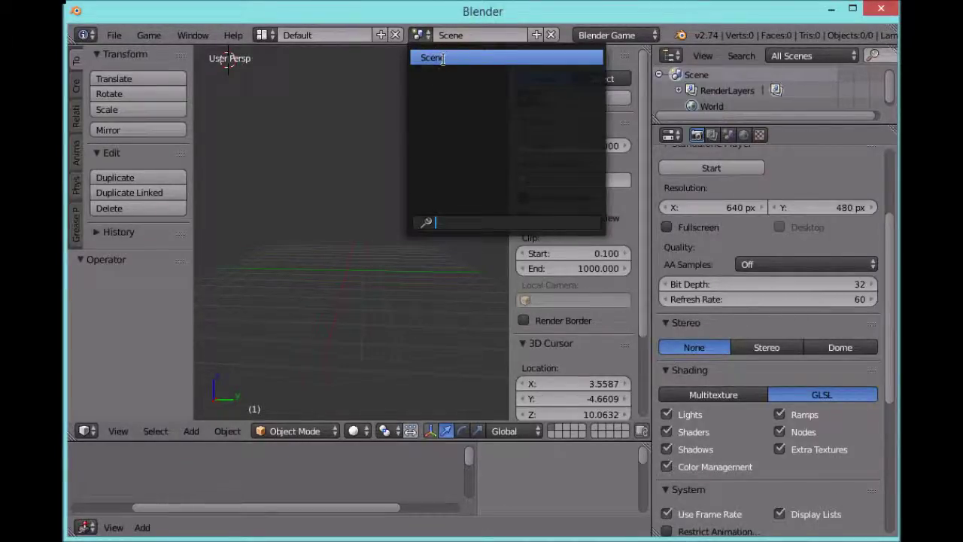
click(437, 59)
click(418, 35)
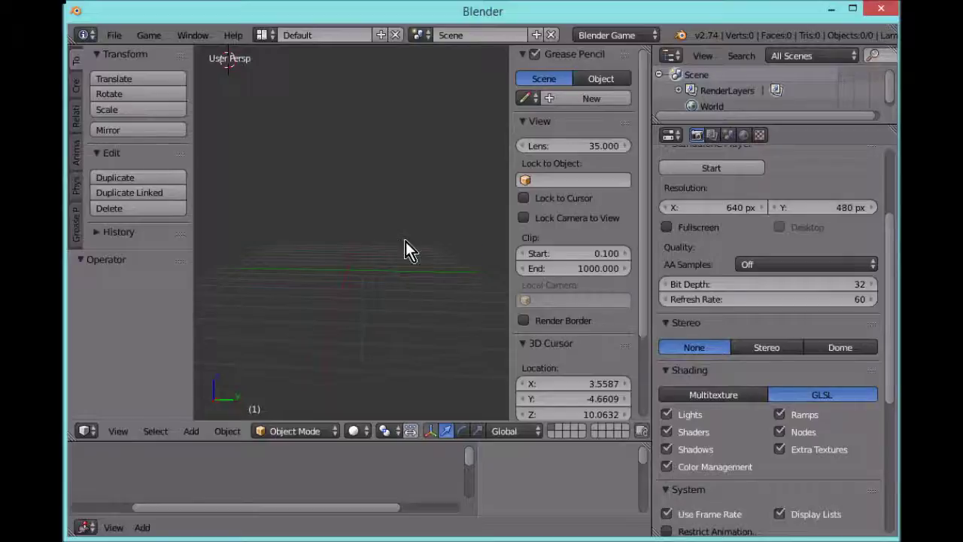
middle_drag(360, 128, 371, 258)
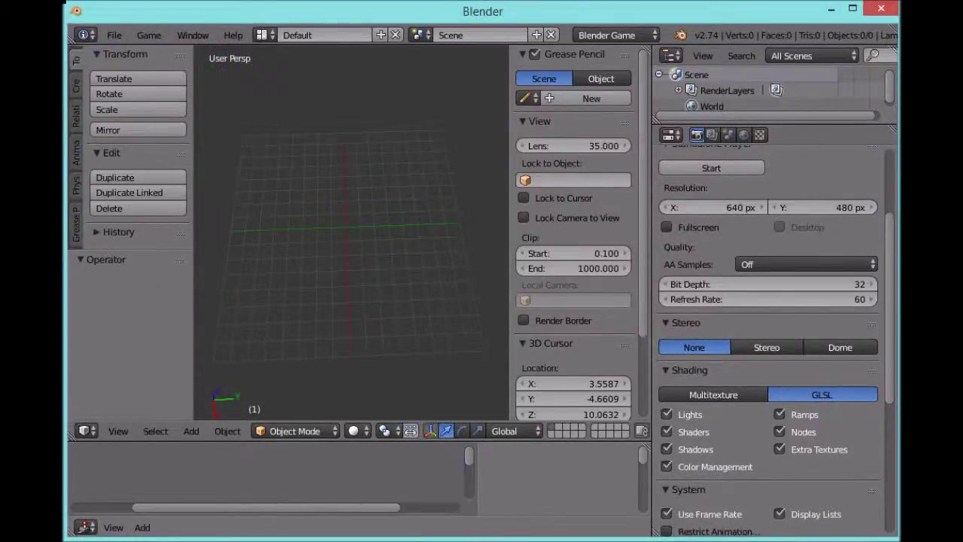
drag(545, 222, 474, 110)
click(459, 152)
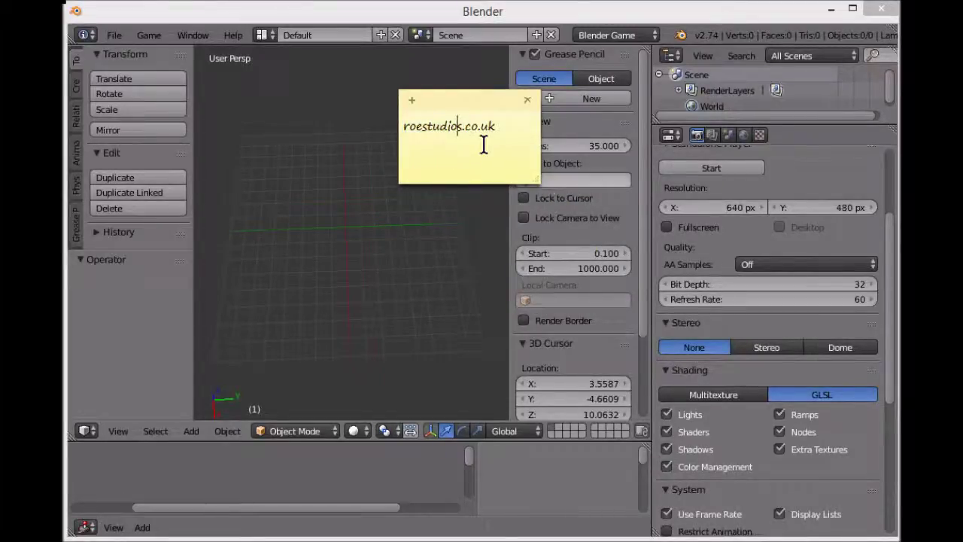
click(499, 14)
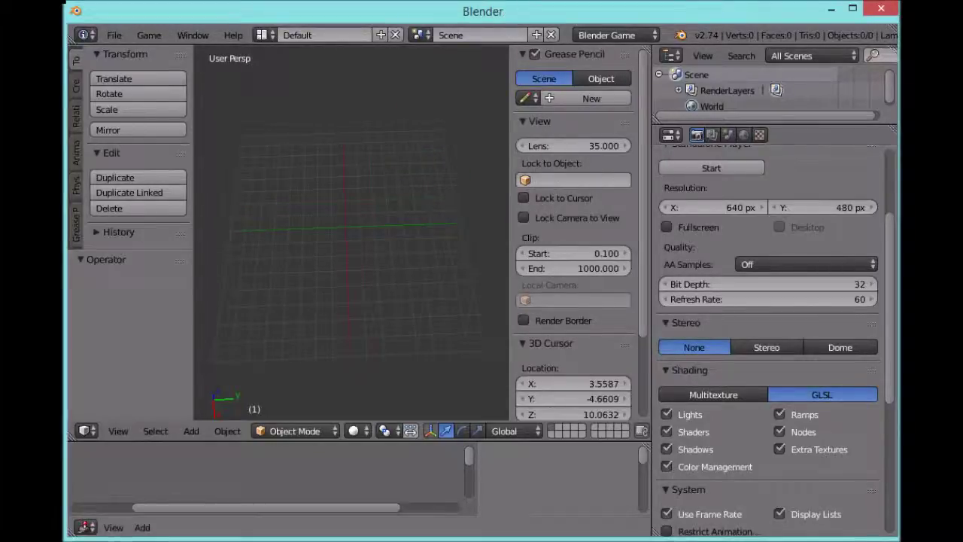
Step: Switch to the modles folder in File Explorer and open its 656 - Froakie subfolder
mouse_move(139, 535)
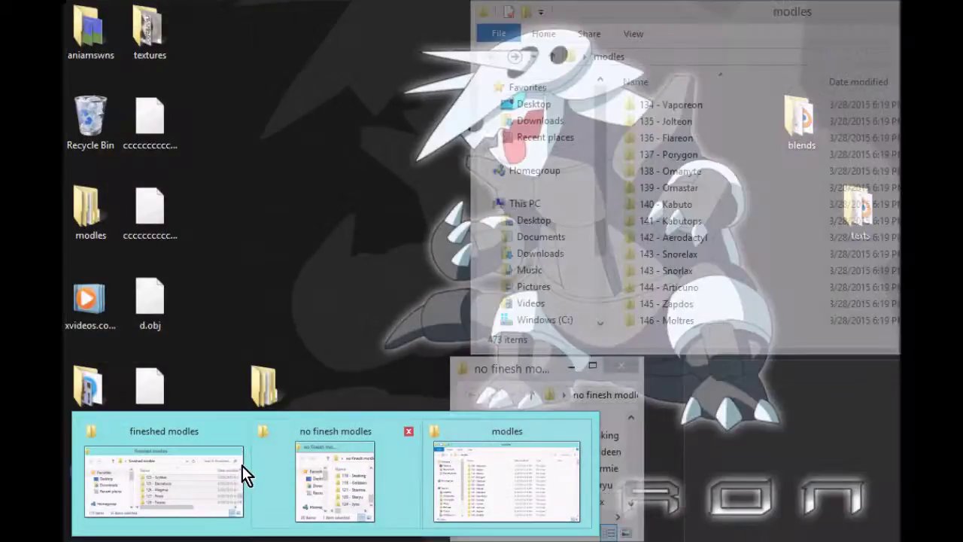
mouse_move(217, 462)
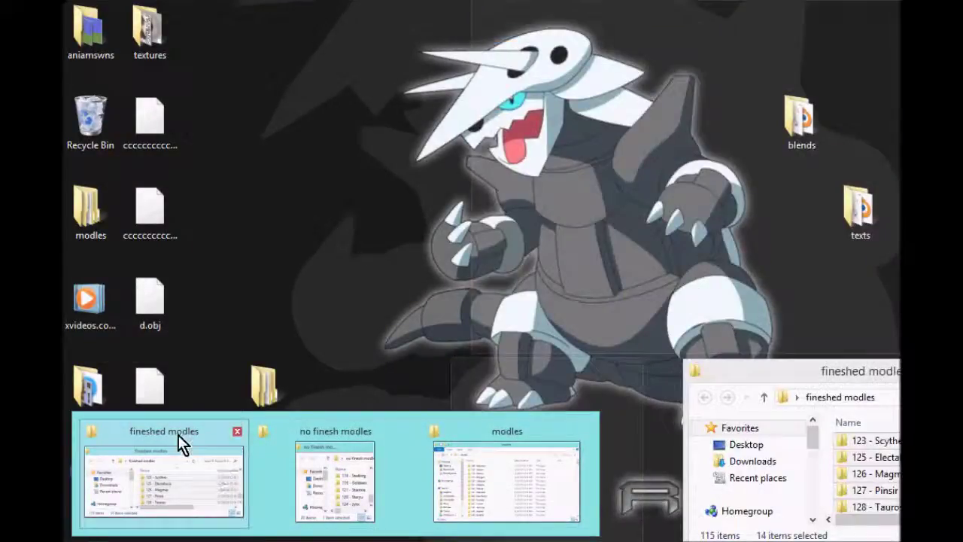
mouse_move(506, 434)
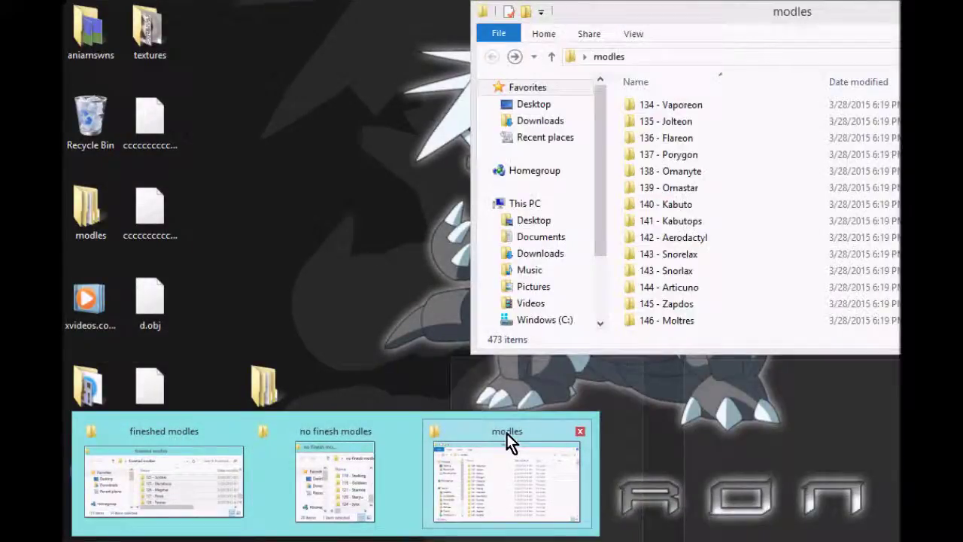
click(506, 434)
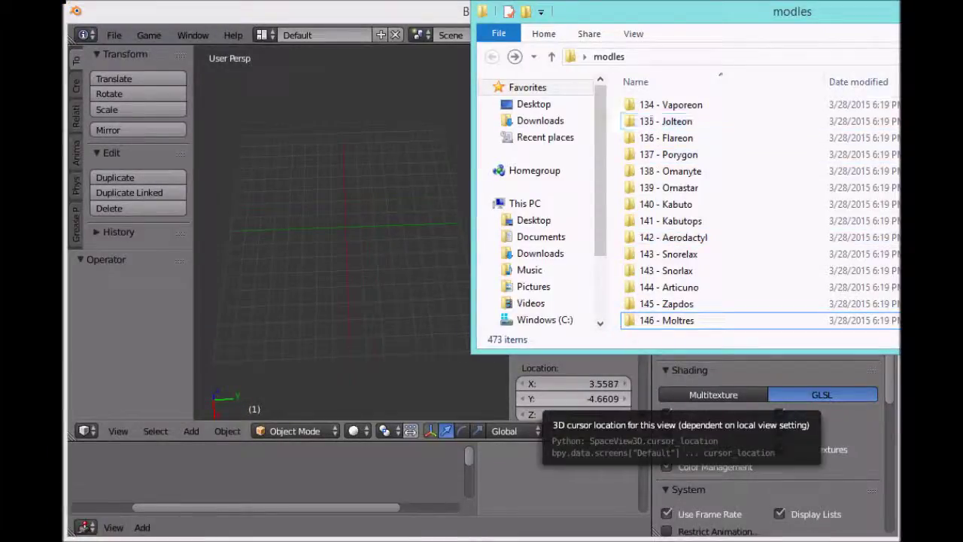
scroll(677, 211, down, 20)
scroll(677, 211, down, 20)
scroll(677, 210, down, 5)
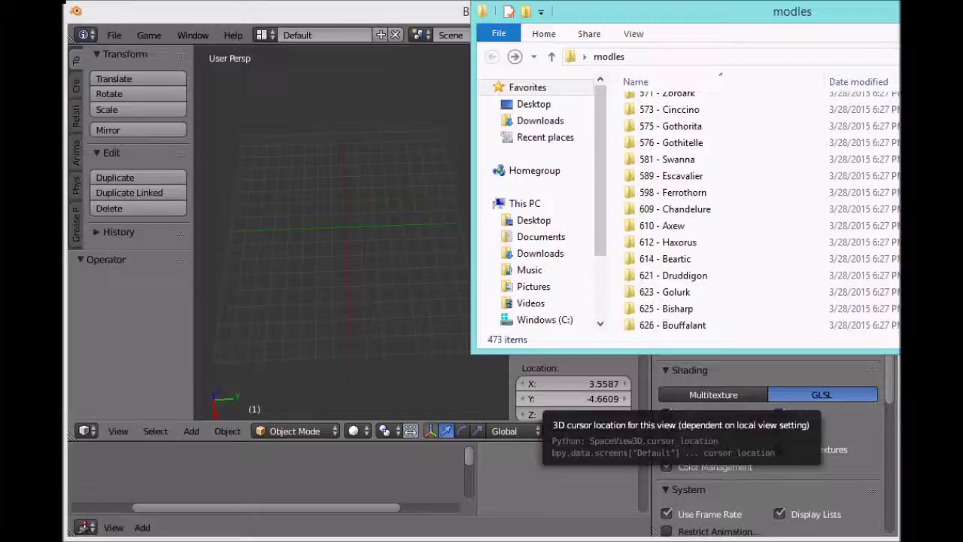
scroll(677, 211, down, 3)
scroll(677, 210, down, 3)
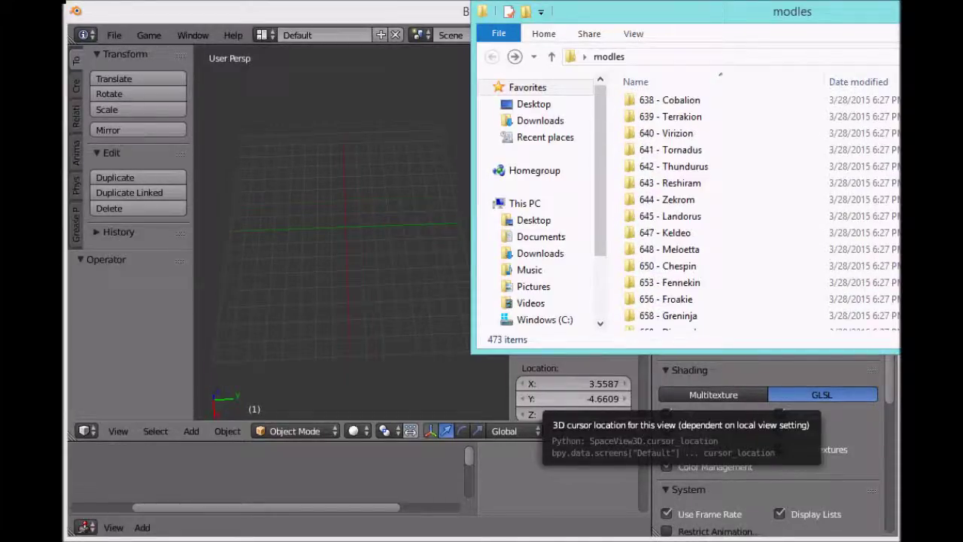
click(757, 299)
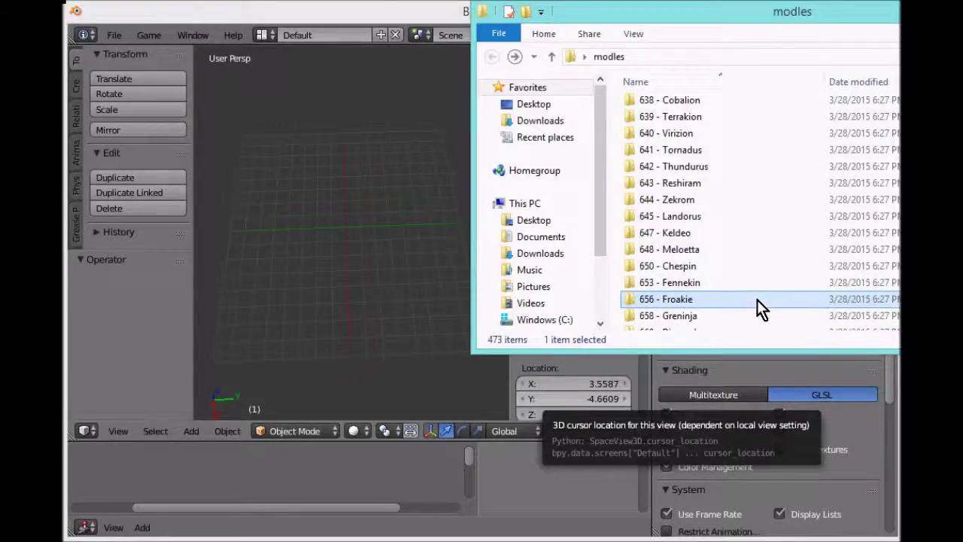
double_click(757, 300)
Step: View the XY_Froakie picture in Windows Photo Viewer, close it and switch back to Blender
click(691, 228)
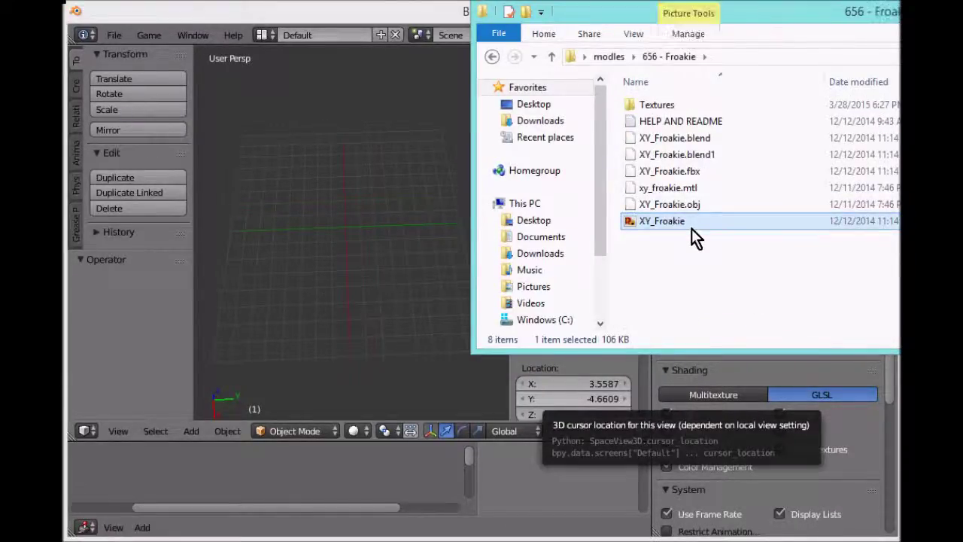
double_click(691, 228)
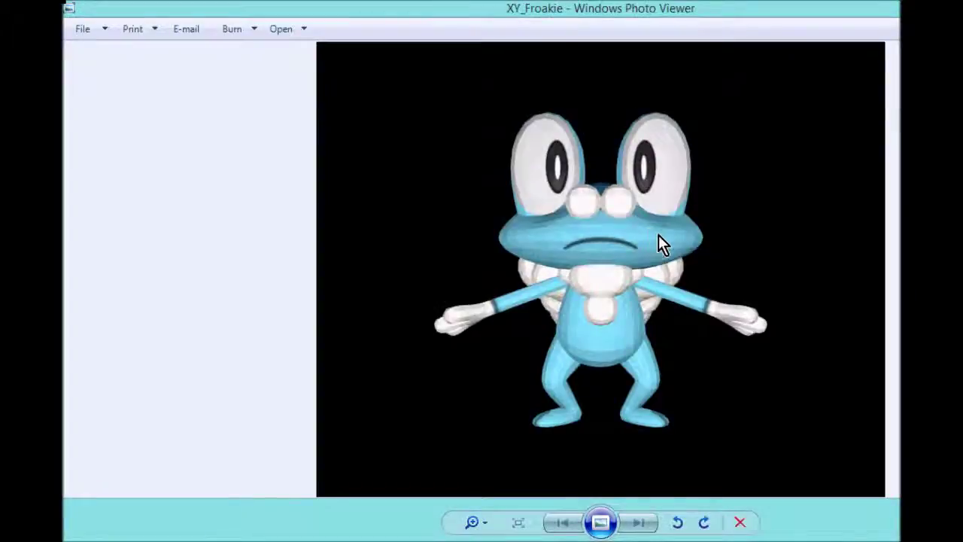
scroll(650, 231, up, 4)
scroll(875, 155, down, 4)
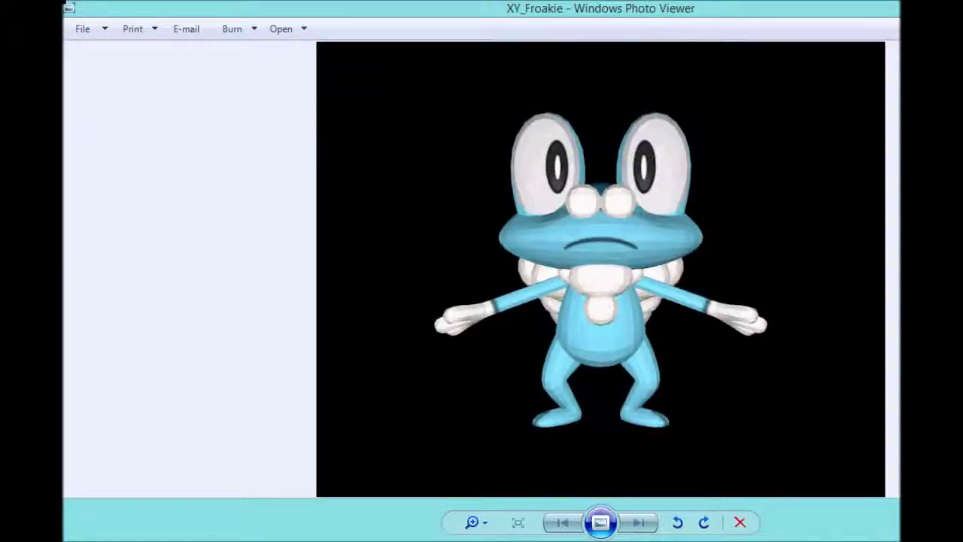
key(alt+F4)
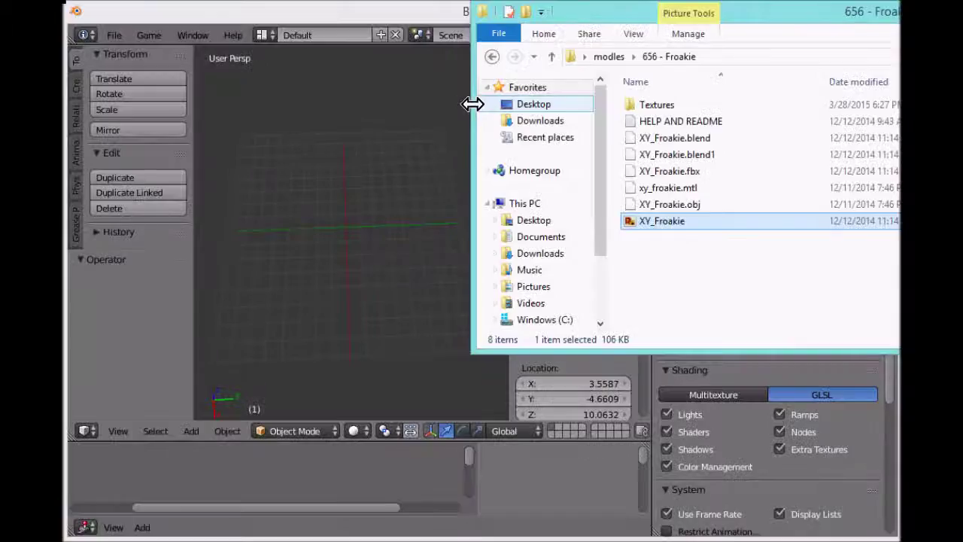
click(434, 17)
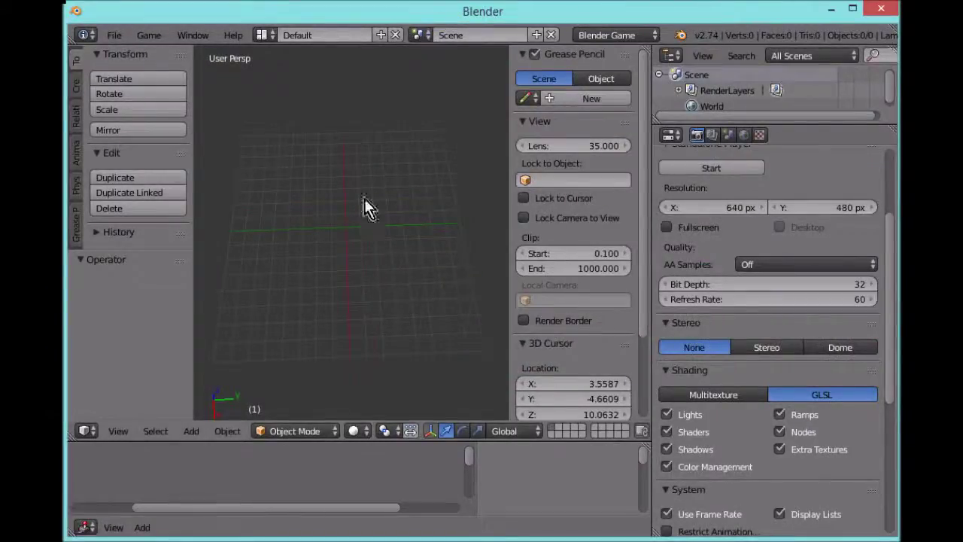
Step: Switch the viewport to top view and add a camera to the scene
middle_drag(356, 260, 364, 285)
key(KP_7)
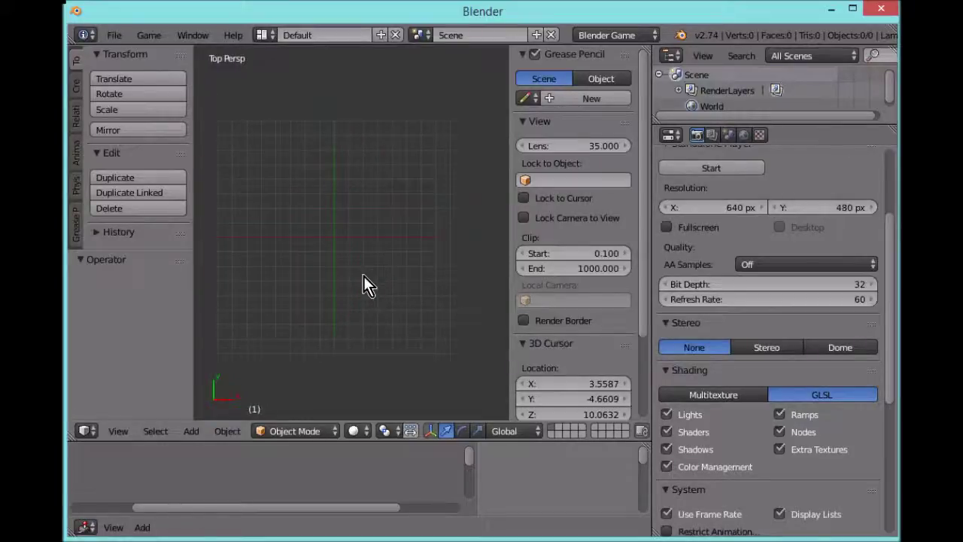
scroll(381, 233, down, 4)
scroll(381, 233, down, 2)
scroll(381, 233, up, 4)
key(shift+a)
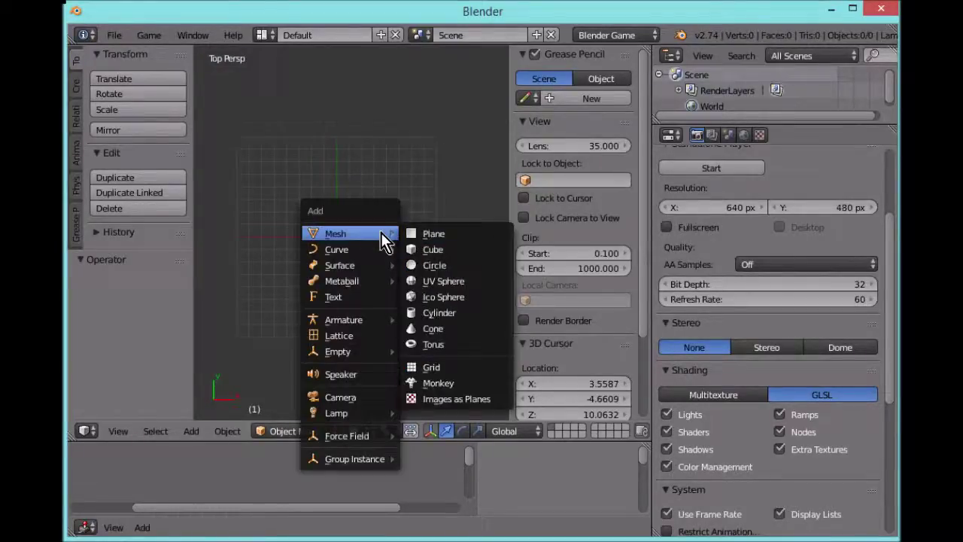
click(363, 396)
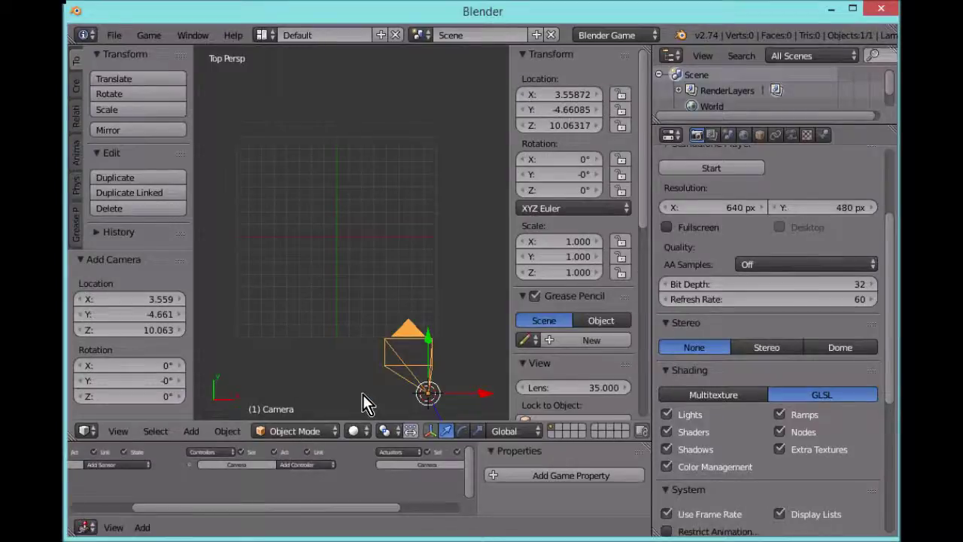
Step: Align the camera to a top view centred near the grid origin and fit the camera frame to the viewport
scroll(361, 393, down, 1)
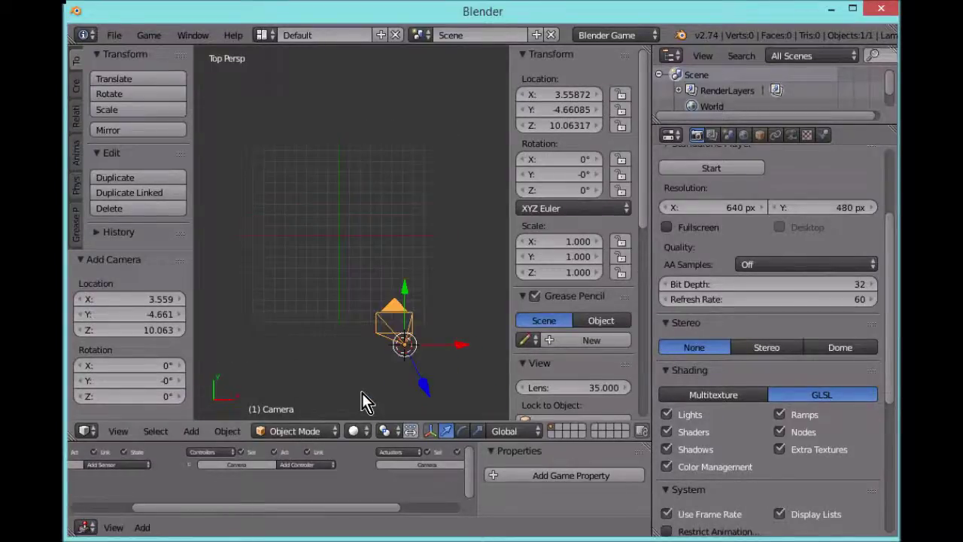
scroll(371, 380, up, 3)
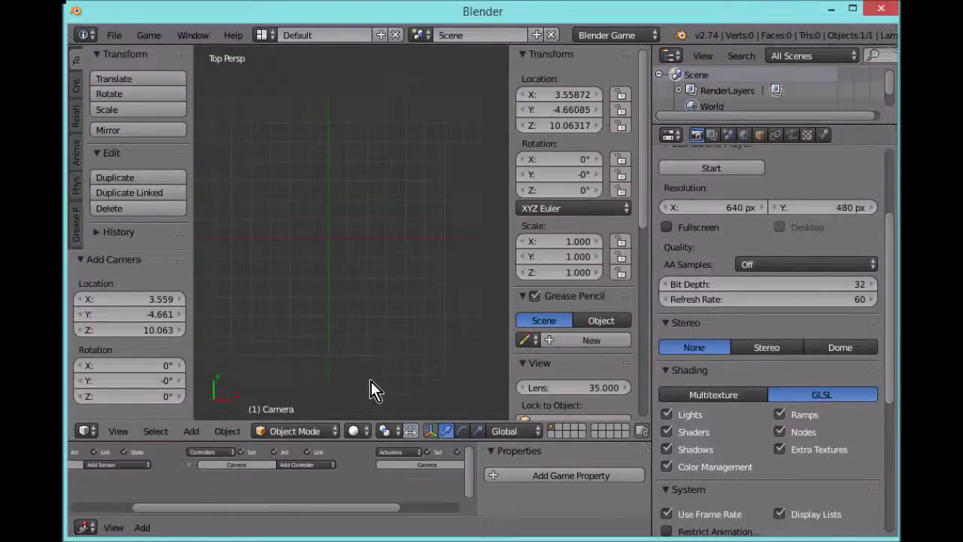
scroll(297, 350, down, 1)
shift+middle_drag(309, 341, 331, 325)
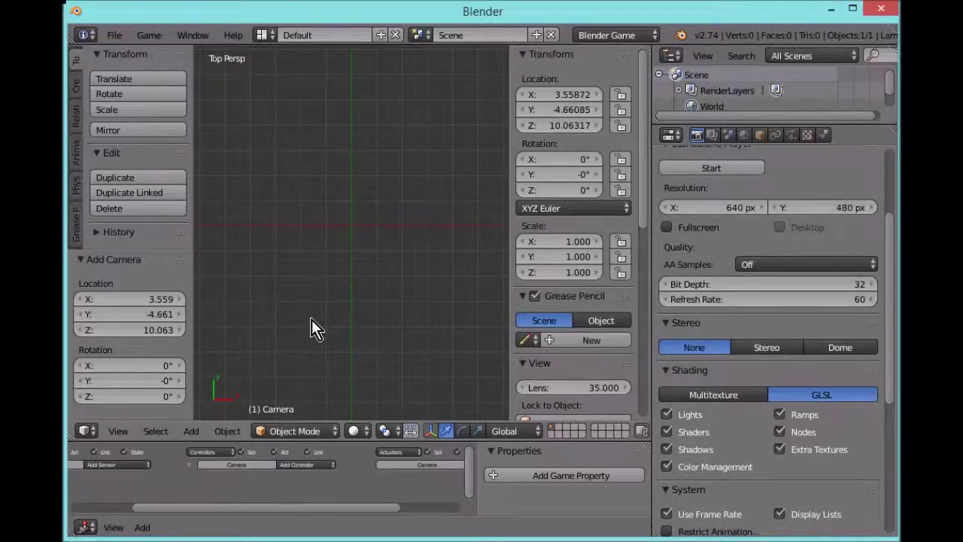
key(ctrl+alt+KP_0)
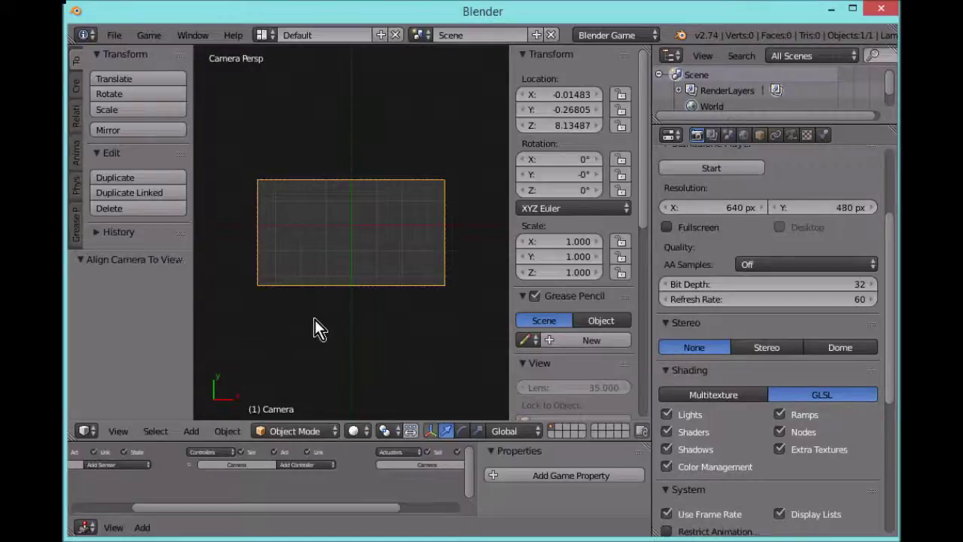
key(Home)
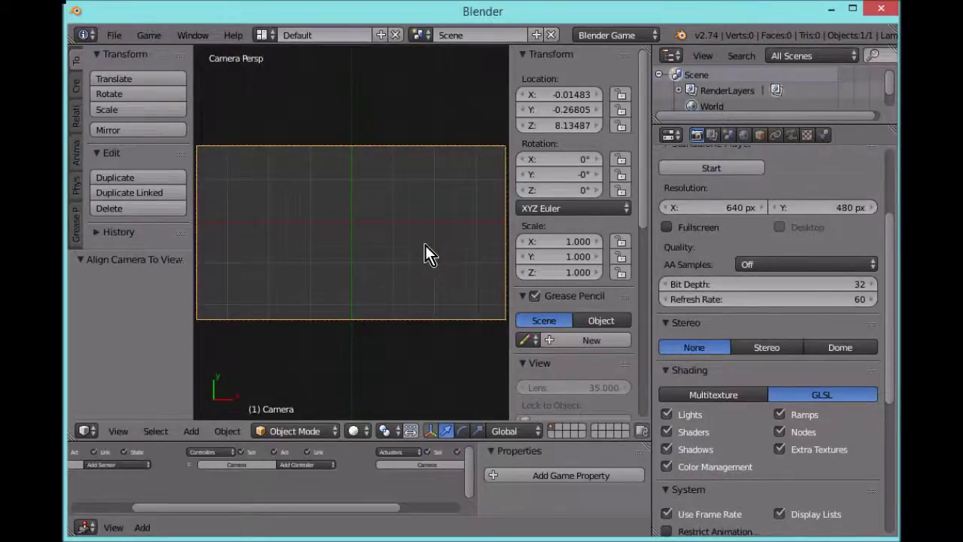
key(KP_0)
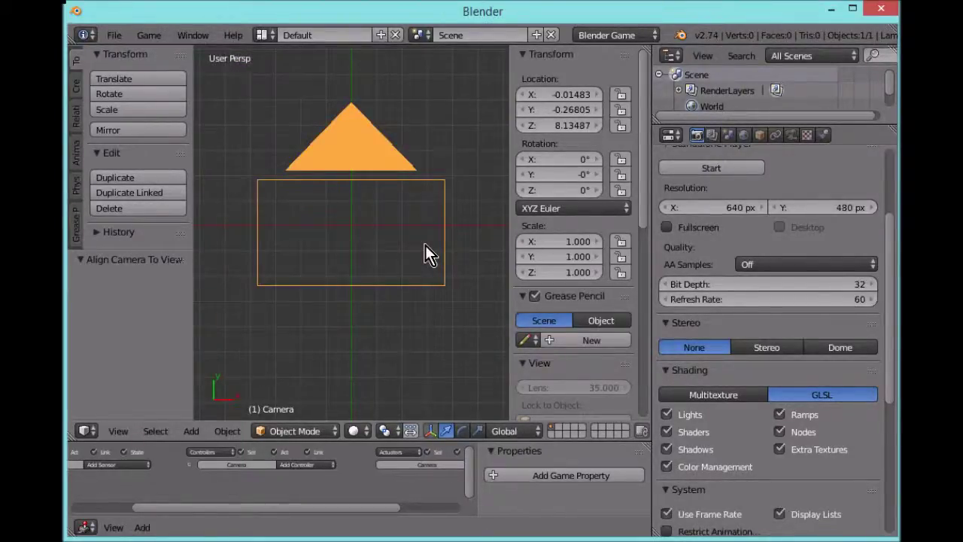
key(KP_0)
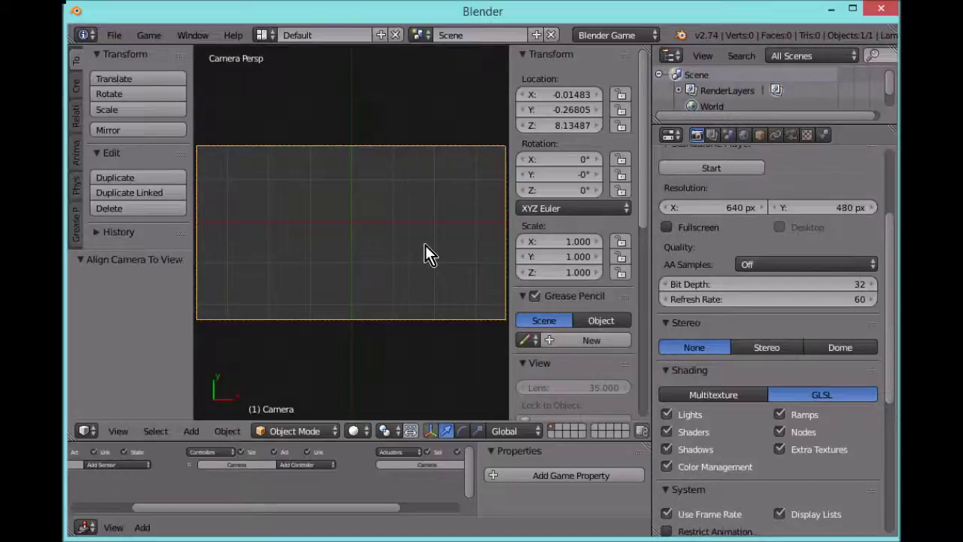
Step: Move the camera up along the global Z axis by about 8.69 units
key(g)
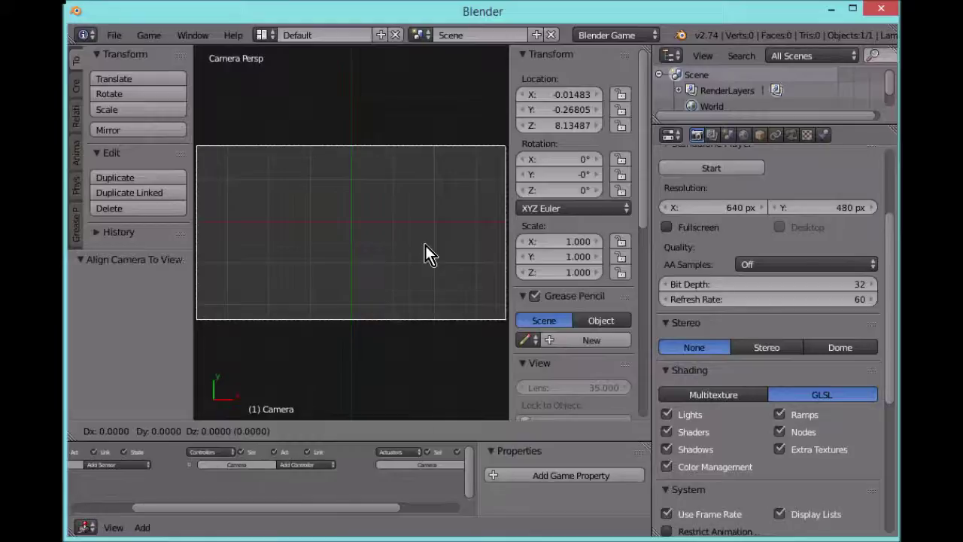
key(z)
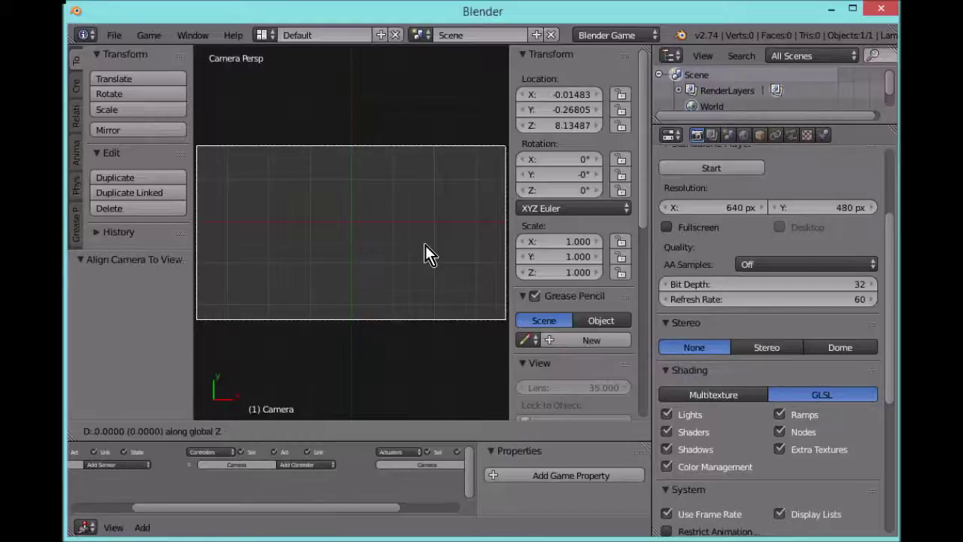
click(418, 328)
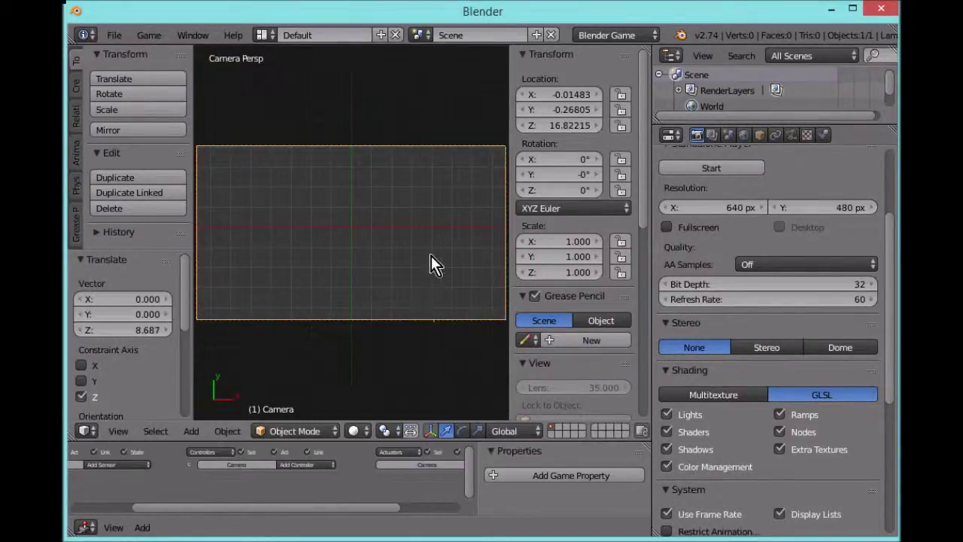
Step: Rename the scene as Mean
click(497, 38)
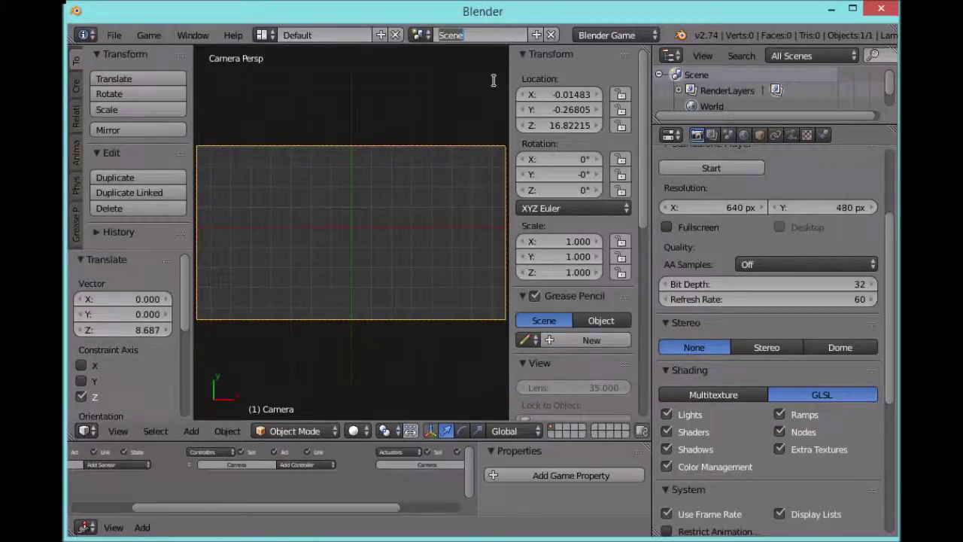
key(BackSpace)
text(Mean)
key(Return)
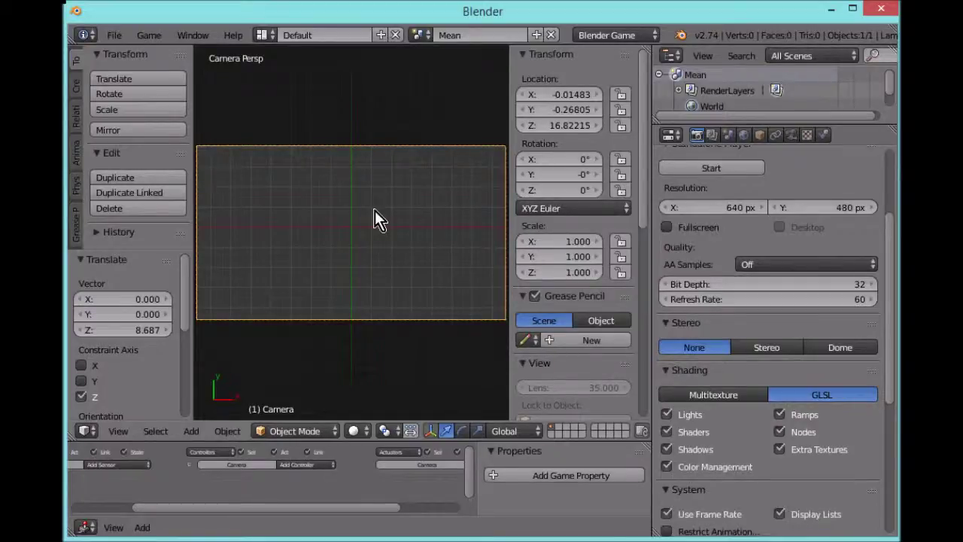
Step: Add a text object to the Mean scene
key(shift+a)
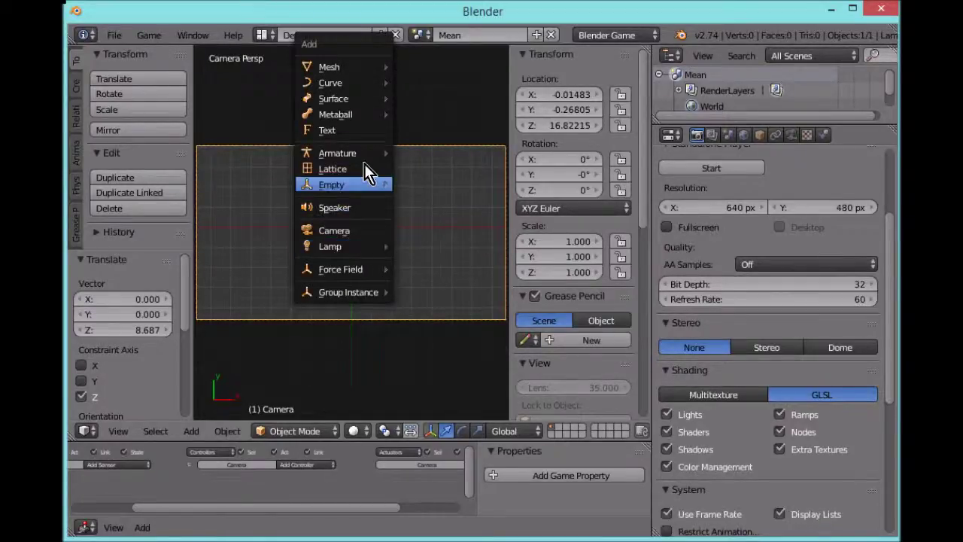
click(364, 129)
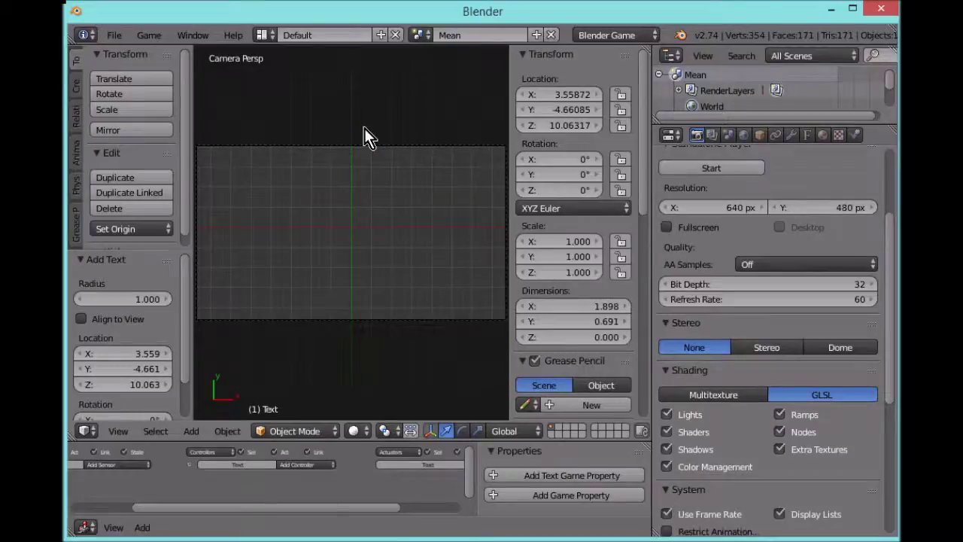
scroll(362, 151, down, 5)
scroll(388, 242, up, 5)
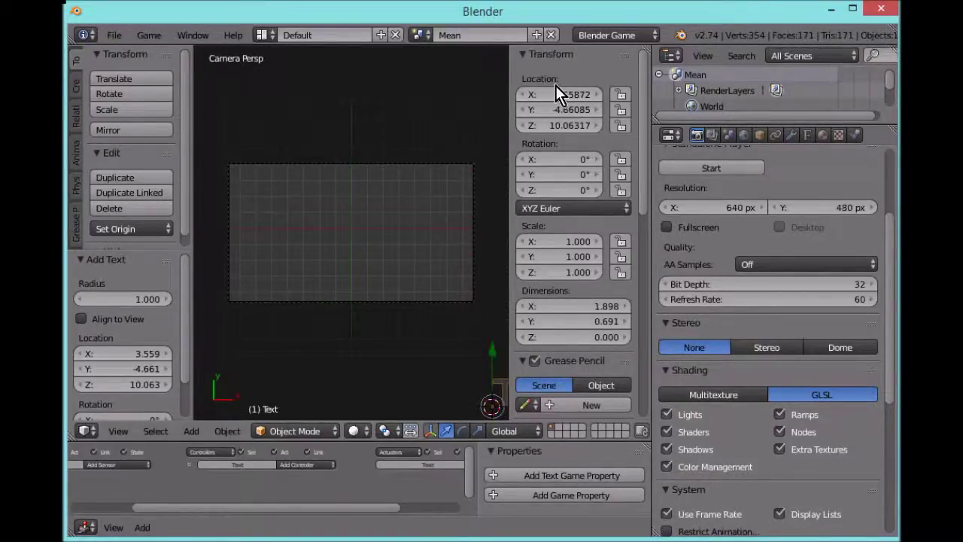
click(522, 53)
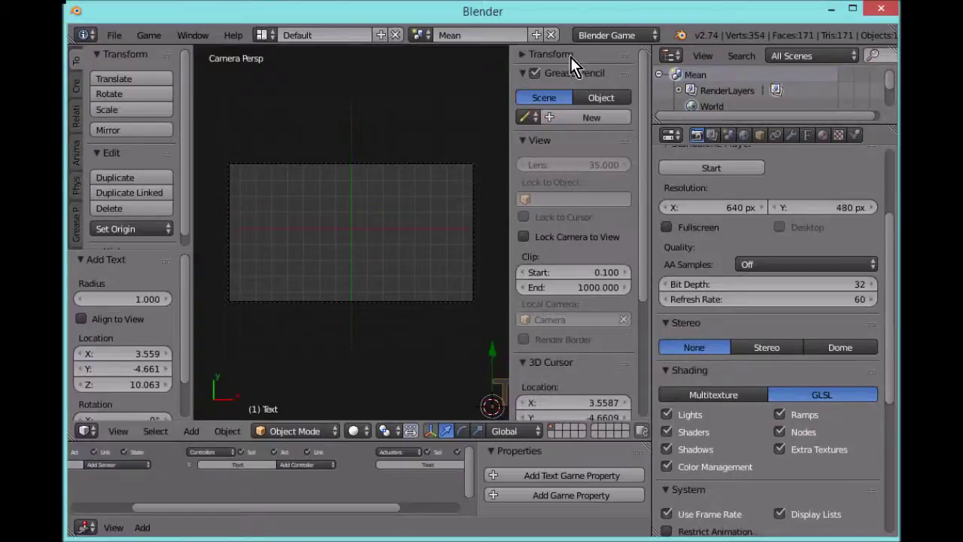
click(521, 53)
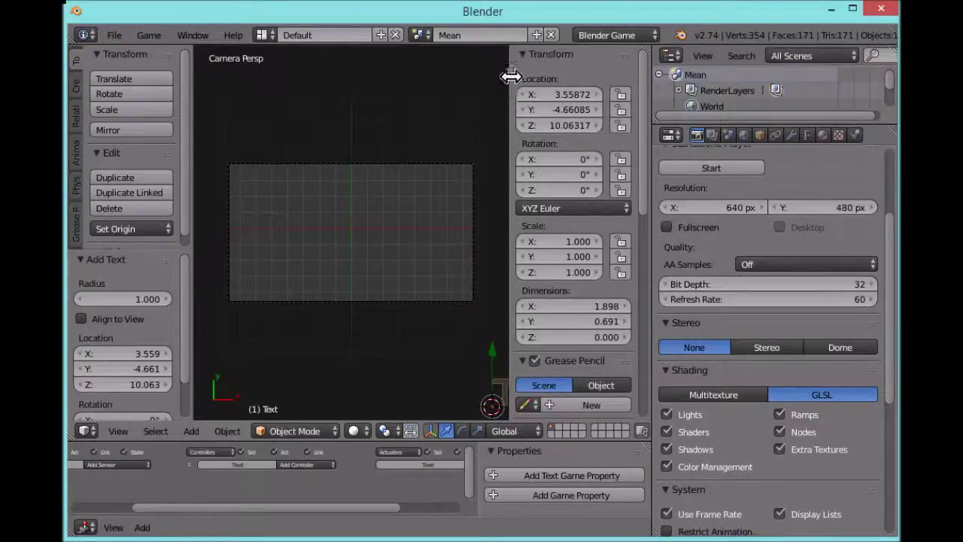
drag(510, 78, 645, 83)
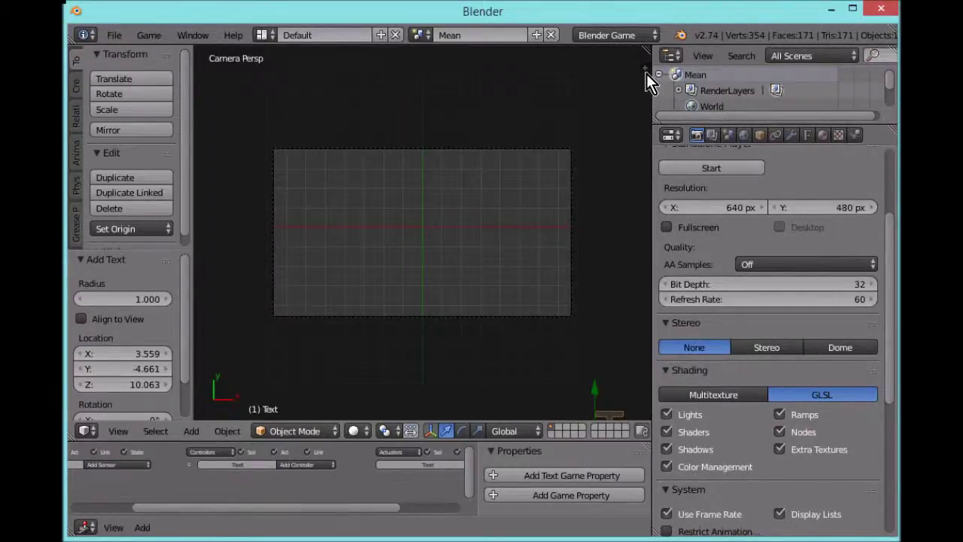
click(646, 74)
Step: Set the text object's X, Y and Z location to 0, and move it up about 2.14 units along the Y axis
click(565, 94)
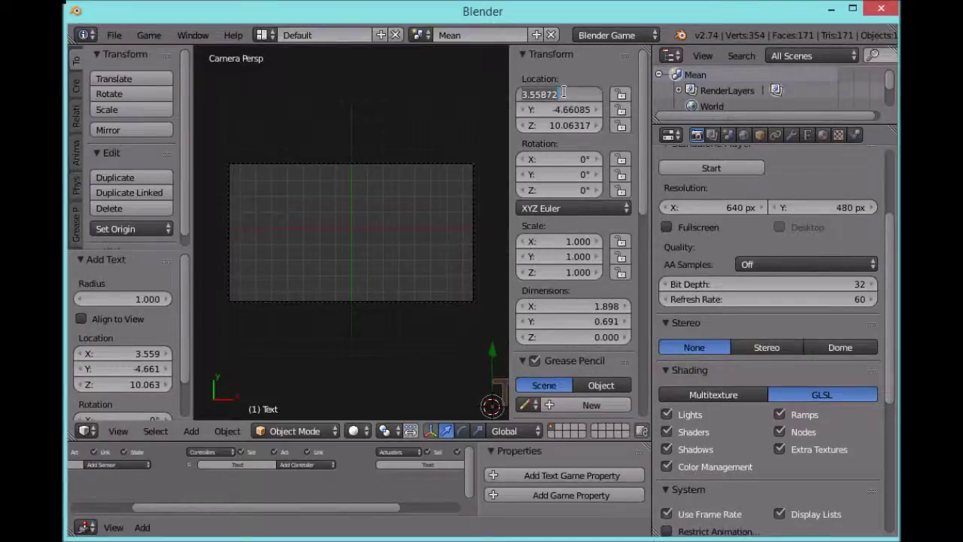
text(0)
key(Tab)
text(0)
key(Tab)
text(0)
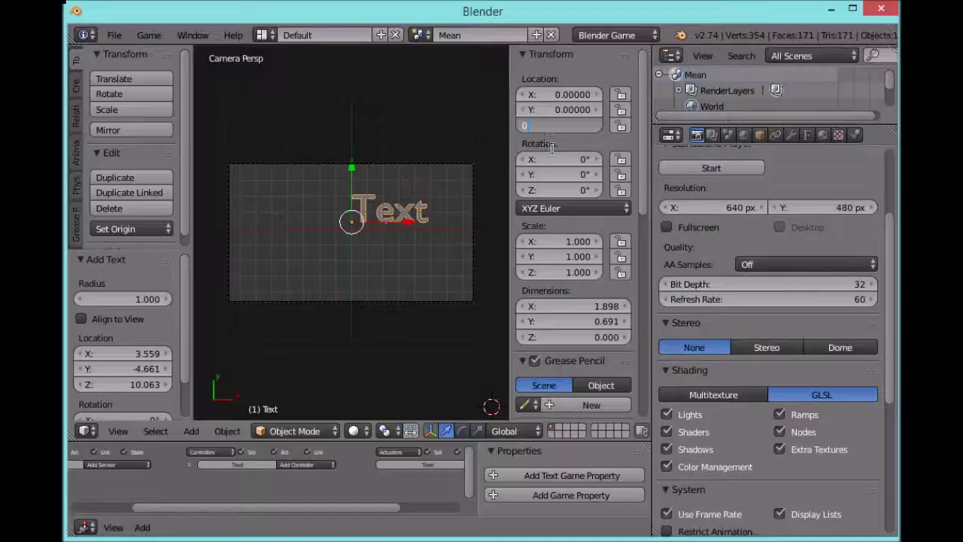
key(Return)
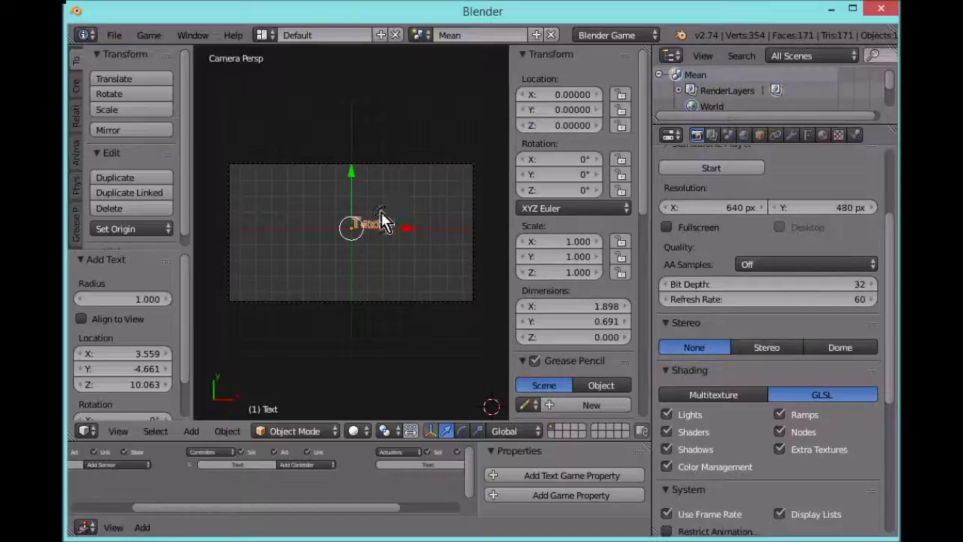
drag(352, 178, 353, 143)
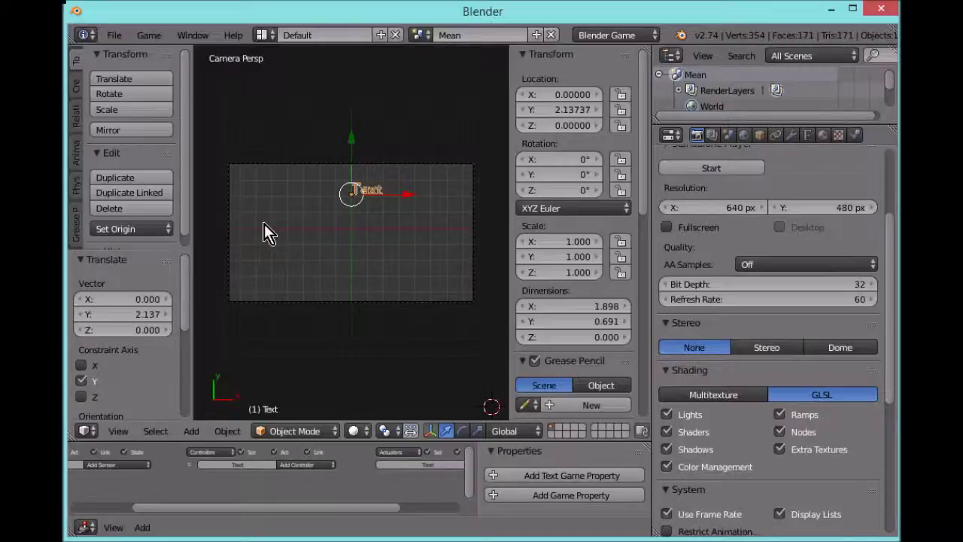
Step: Replace the text object's default wording with "Play" and return to Object Mode
click(367, 190)
key(Tab)
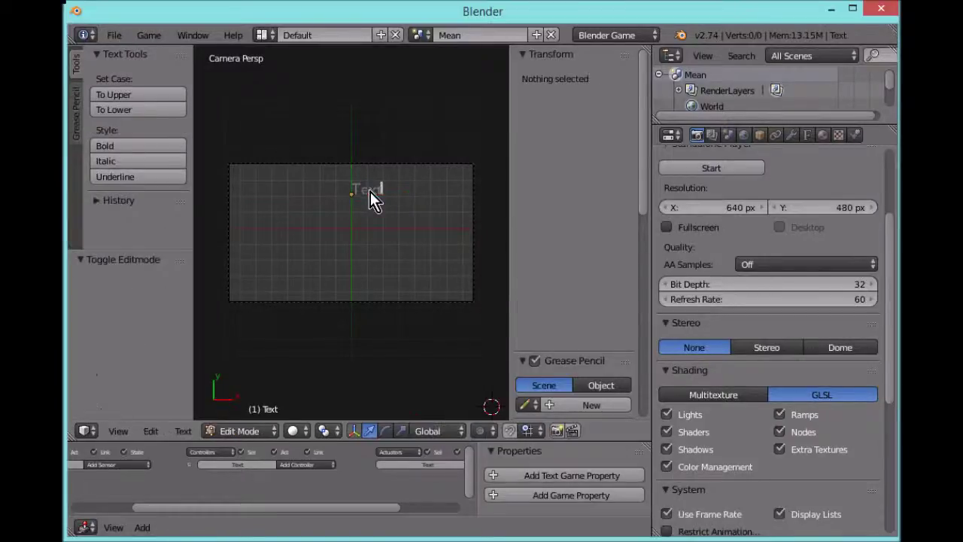
key(BackSpace)
key(BackSpace)
key(BackSpace)
key(BackSpace)
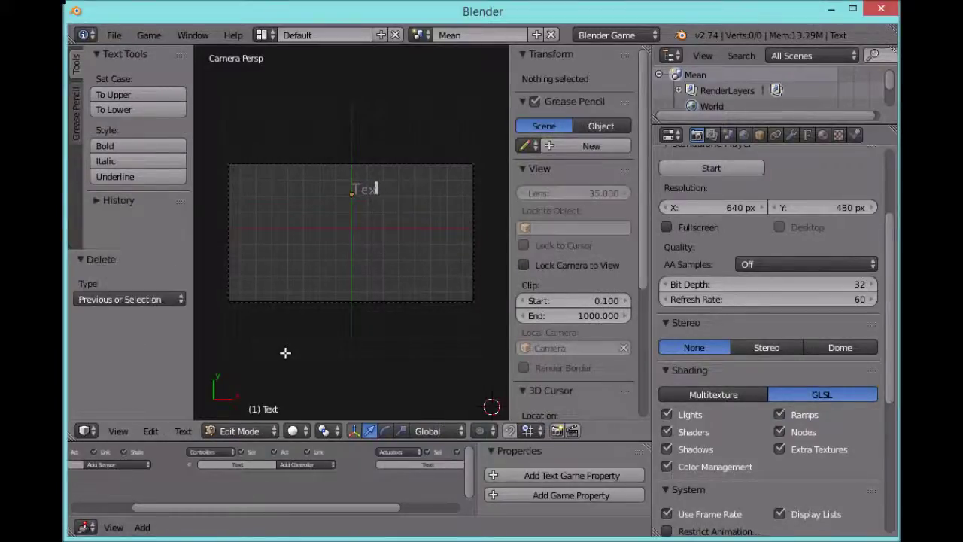
text(Play)
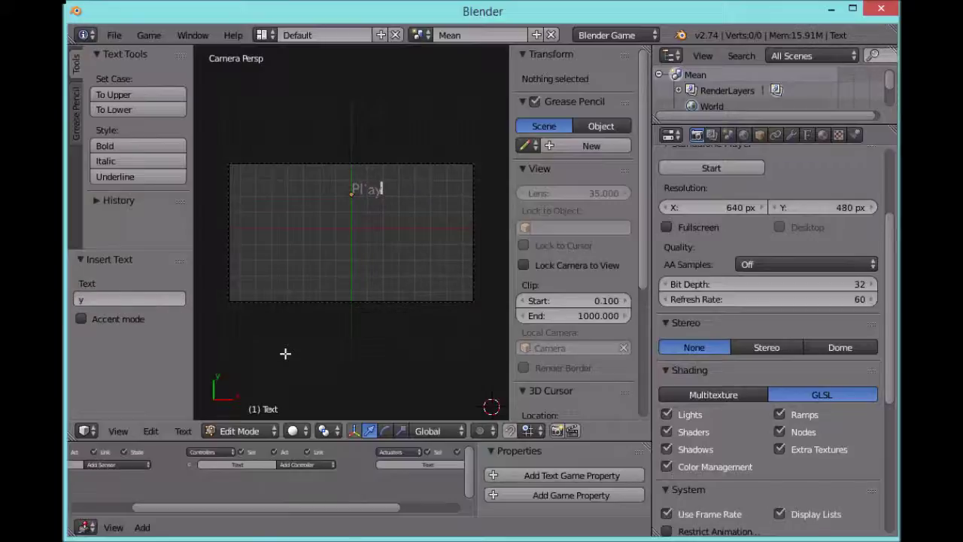
key(BackSpace)
key(BackSpace)
key(BackSpace)
text(lay)
key(Tab)
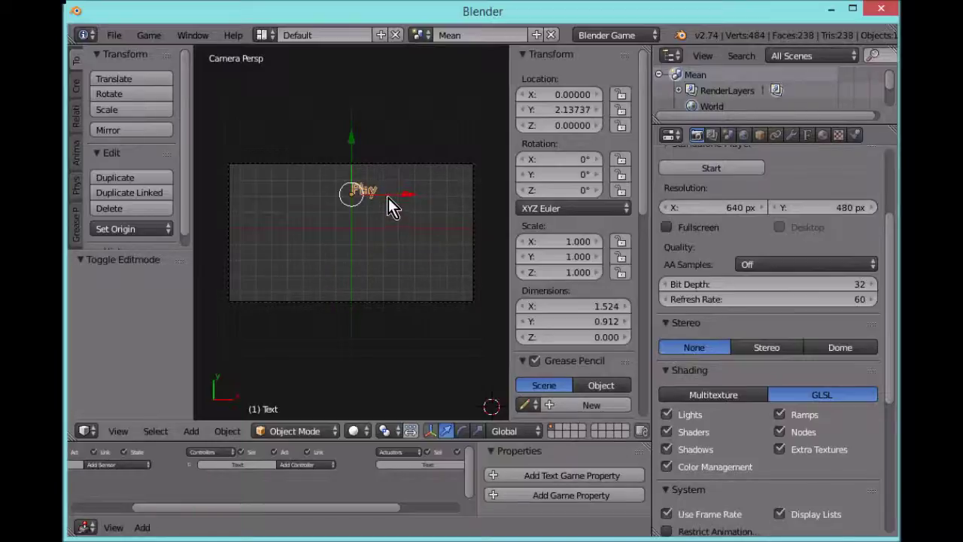
Step: Copy and paste the Play text, moving the duplicate down about 2.04 units along the Y axis
key(ctrl+c)
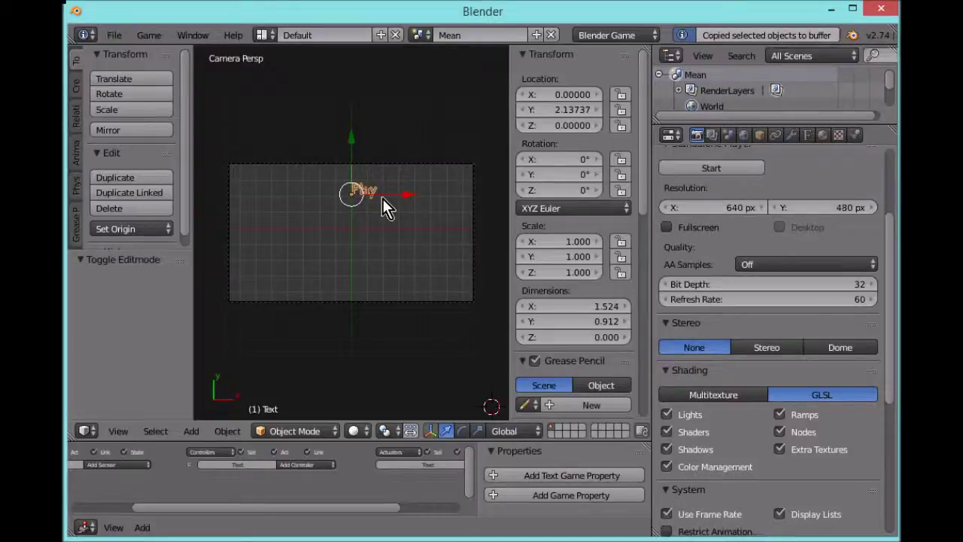
key(ctrl+v)
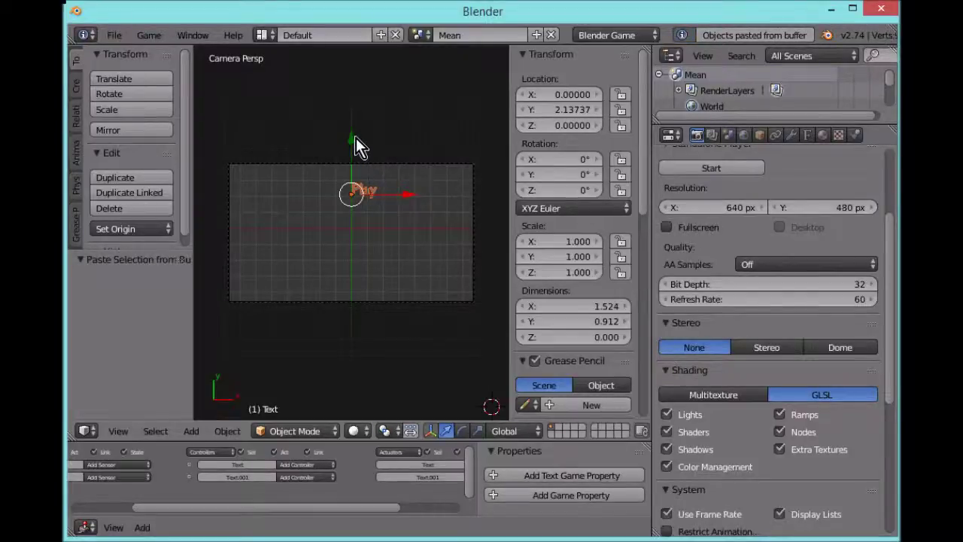
key(g)
key(y)
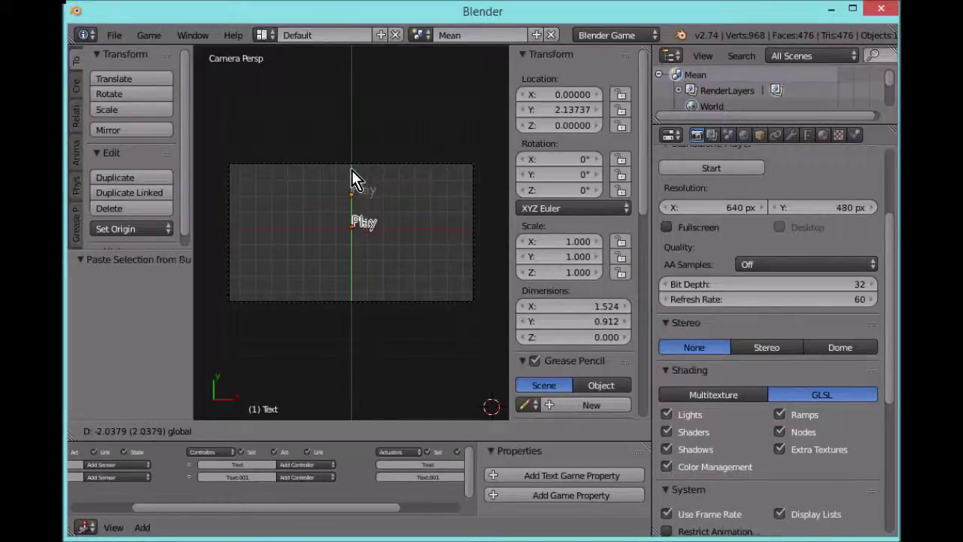
click(351, 170)
key(Tab)
key(BackSpace)
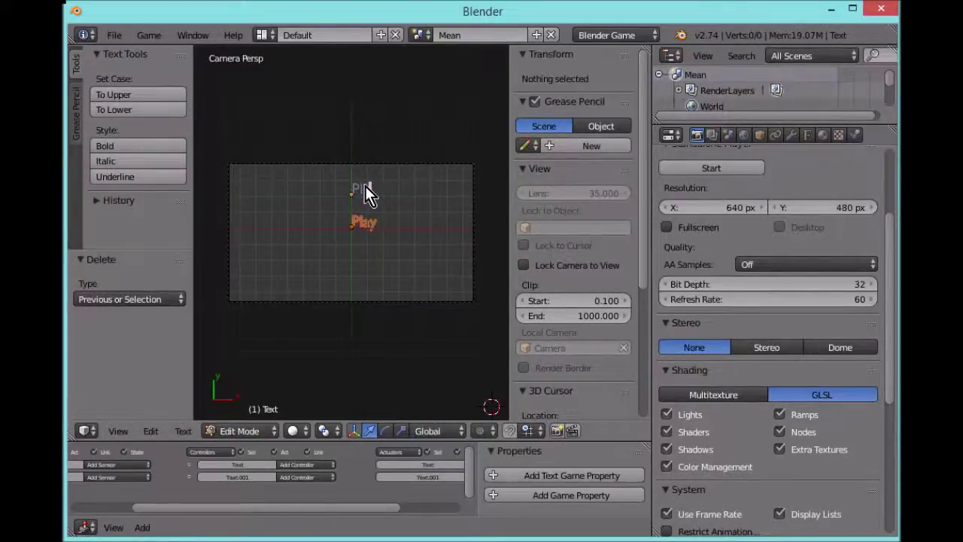
text(ay)
click(364, 209)
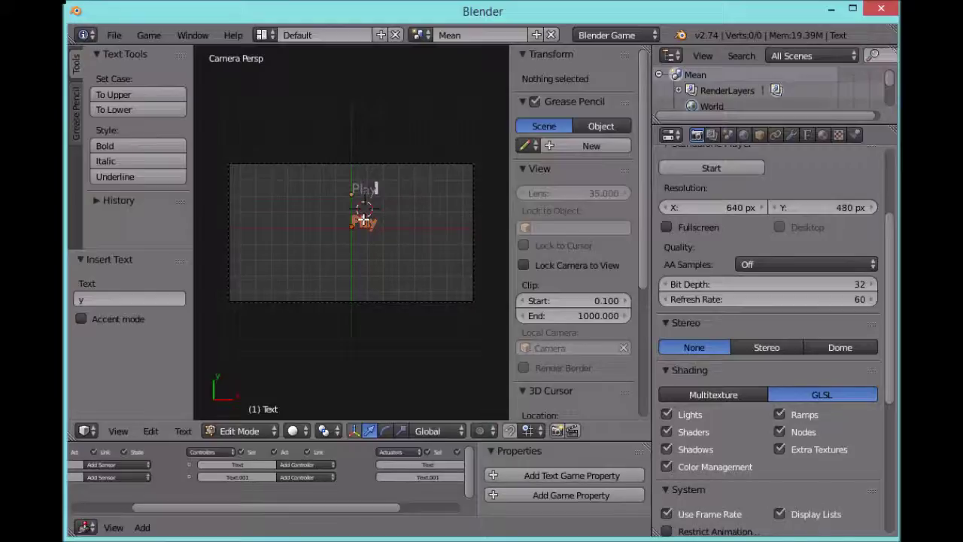
key(Tab)
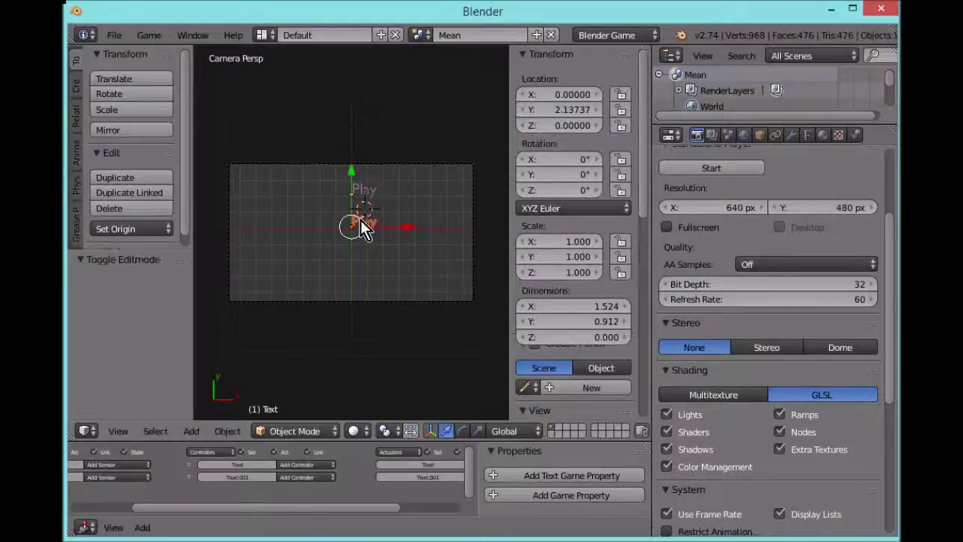
Step: Change the wording of the lower Play copy to "Exit" and return to Object Mode
key(Tab)
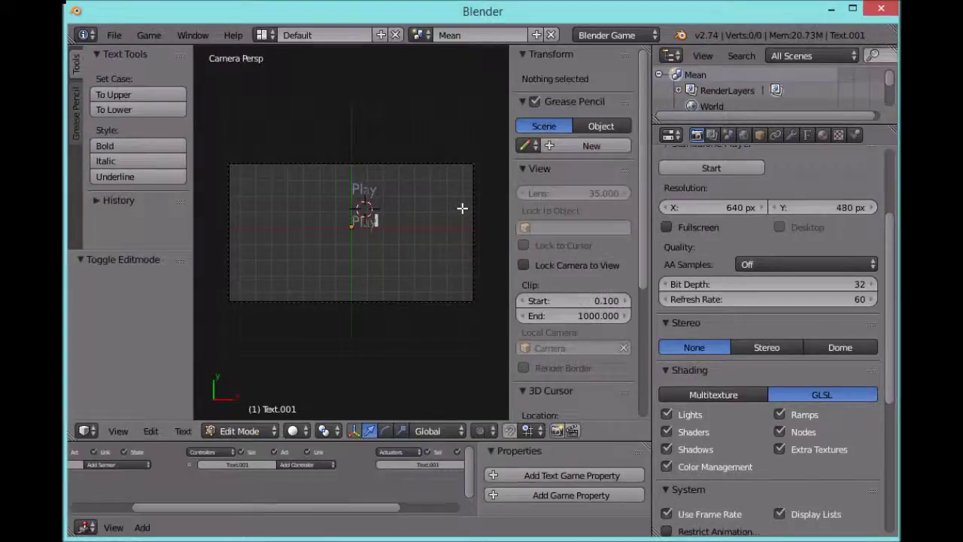
key(BackSpace)
key(BackSpace)
key(BackSpace)
key(BackSpace)
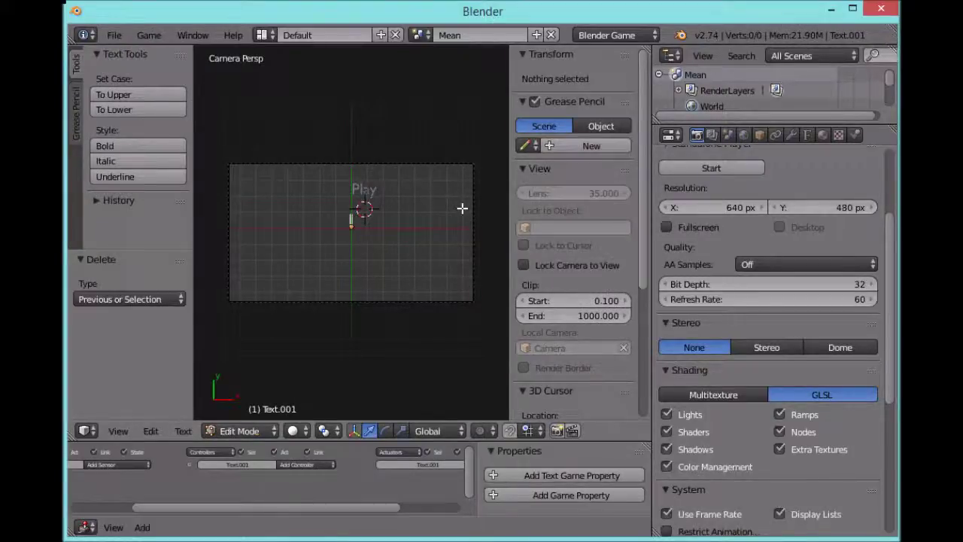
text(Pla)
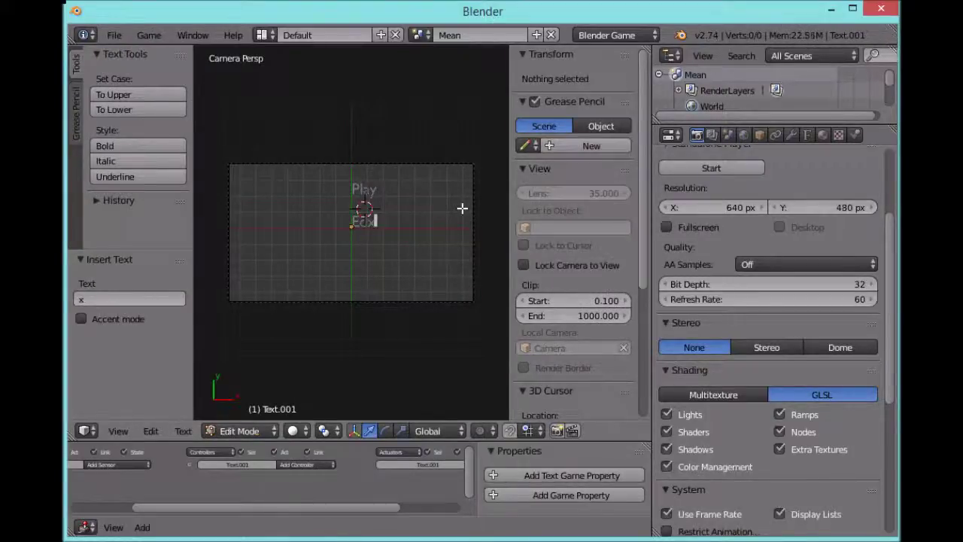
key(BackSpace)
key(BackSpace)
text(xi)
key(Tab)
Step: Paste a duplicate of the Exit text, move it down about 1.96 units along Y, and return to the camera view
mouse_move(408, 217)
middle_down()
mouse_move(370, 196)
mouse_move(373, 254)
mouse_move(413, 211)
mouse_move(447, 196)
mouse_move(410, 235)
mouse_move(411, 224)
middle_up()
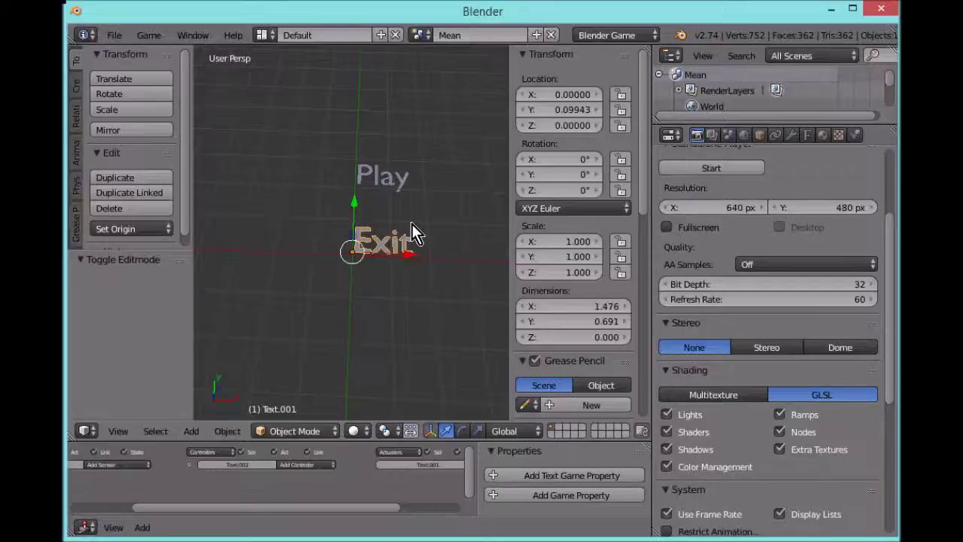
scroll(387, 263, down, 2)
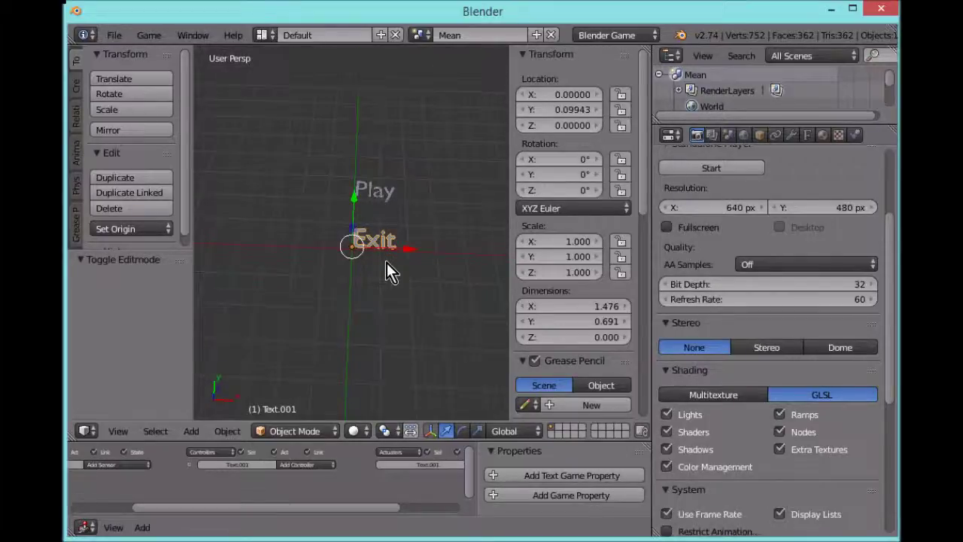
key(ctrl+v)
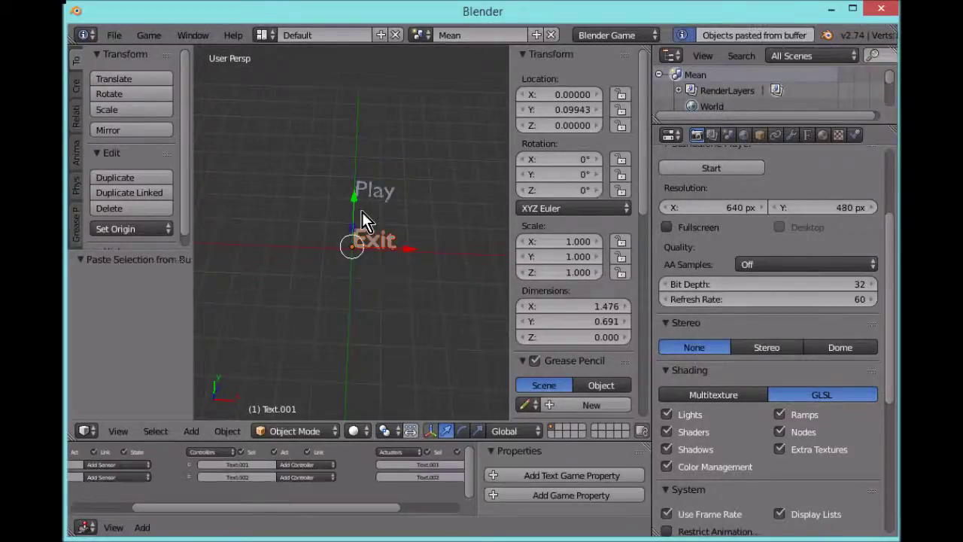
drag(357, 201, 366, 242)
key(KP_0)
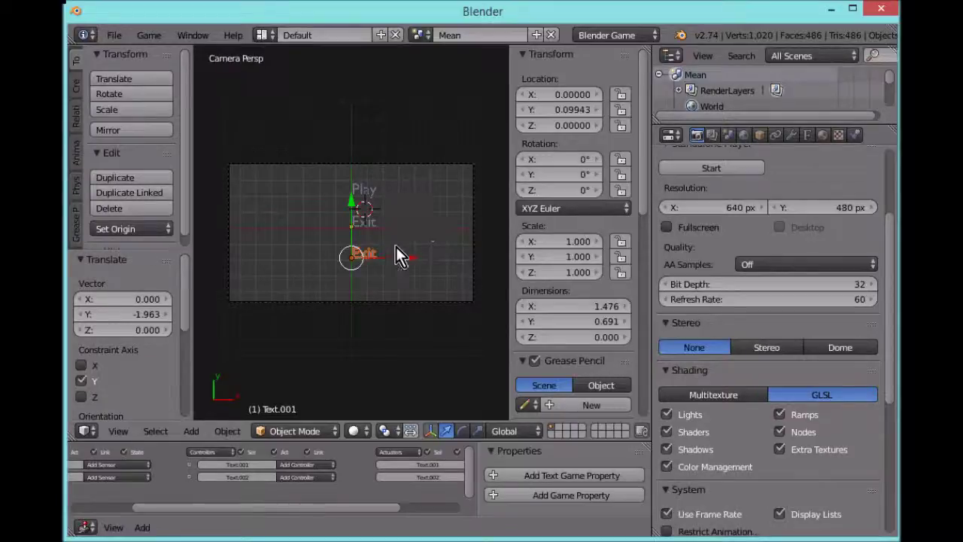
Step: Change the wording of the lowest Exit copy to "Buttens" and return to Object Mode
click(396, 236)
right_click(371, 259)
key(Tab)
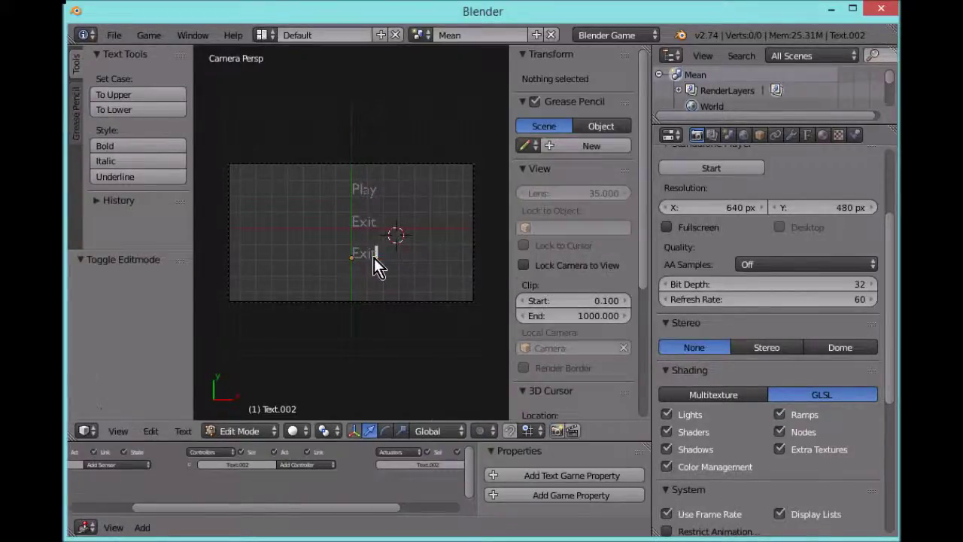
key(BackSpace)
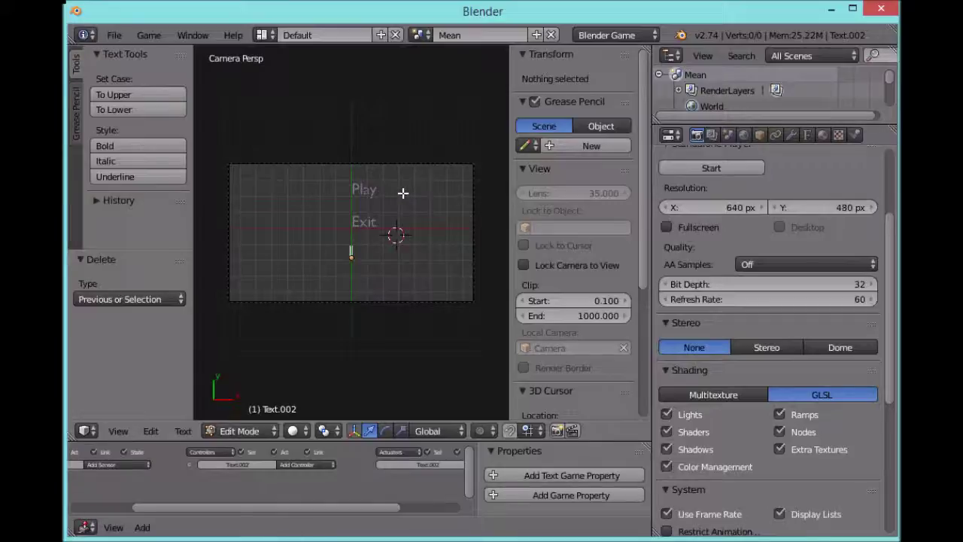
text(Bu)
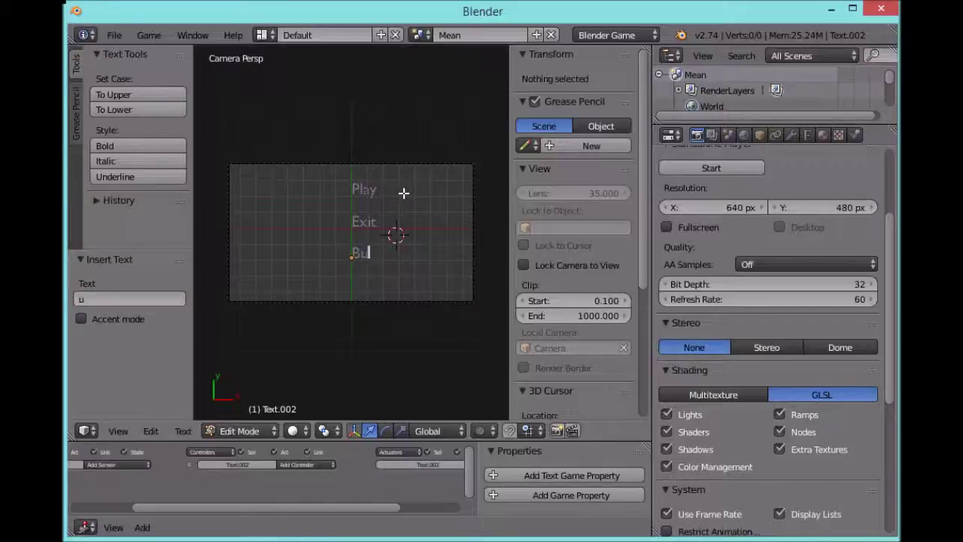
text(ttons)
key(Tab)
Step: Run the game in the viewport to preview the three menu texts, stop it, and fit the camera frame to the viewport
key(p)
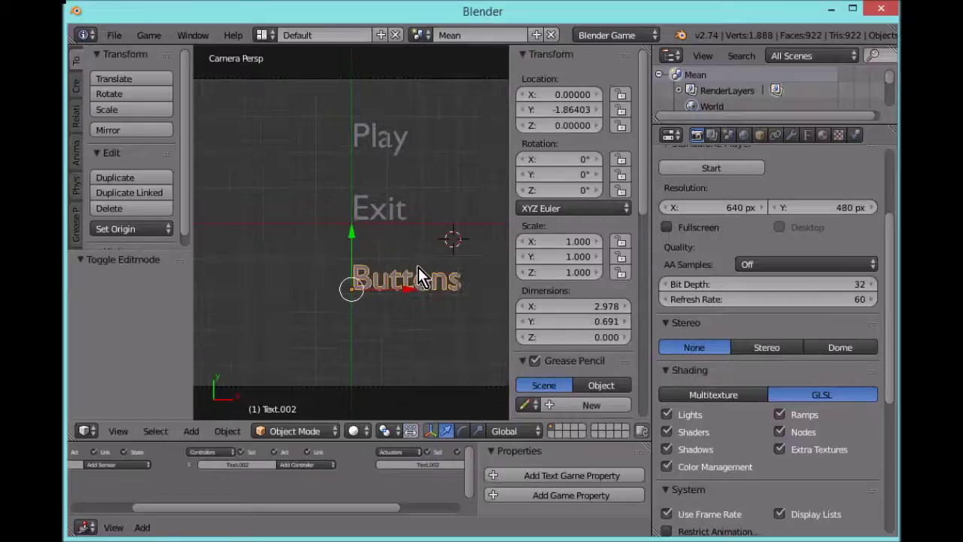
key(Escape)
key(Home)
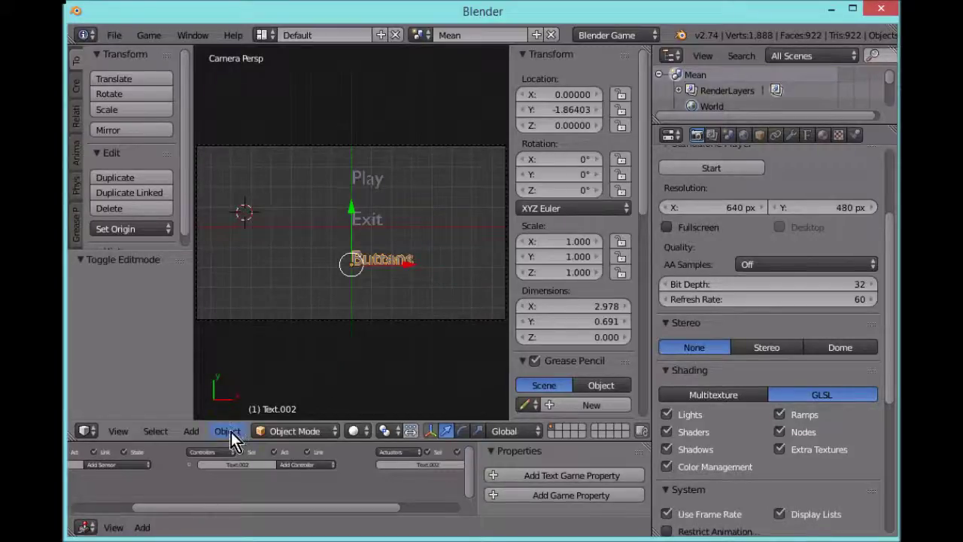
Step: Add a mesh plane to the scene and set its X, Y and Z location to 0
click(191, 430)
click(193, 431)
mouse_move(208, 413)
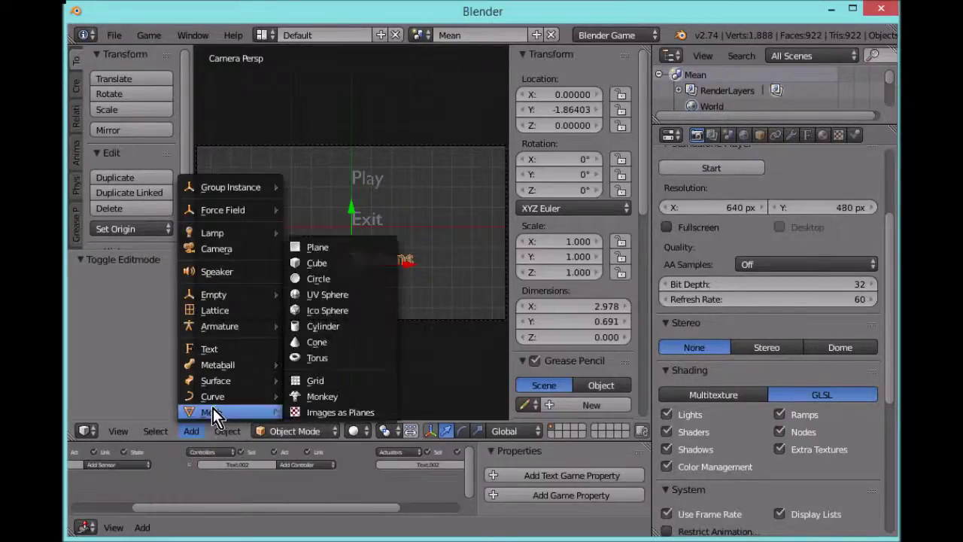
click(347, 249)
click(579, 95)
key(BackSpace)
text(0)
key(Tab)
text(0)
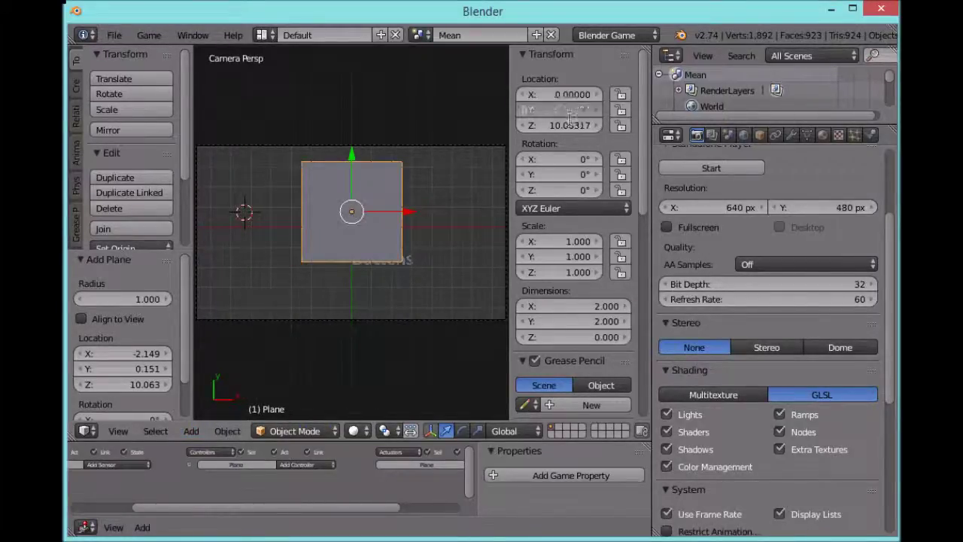
key(Tab)
text(0)
key(Return)
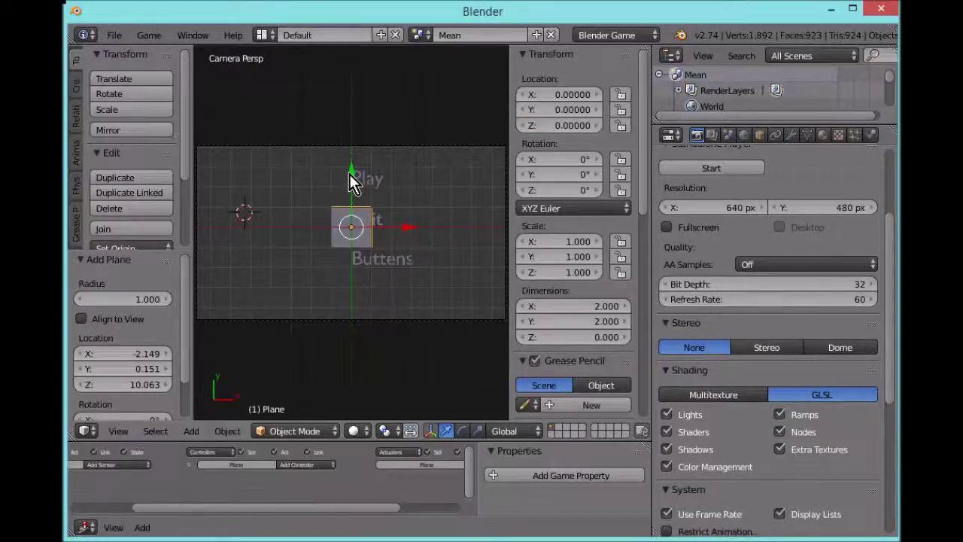
Step: Move the plane up about 2.36 units along Y over the Play text and scale it along Y to about 0.494
drag(349, 170, 345, 127)
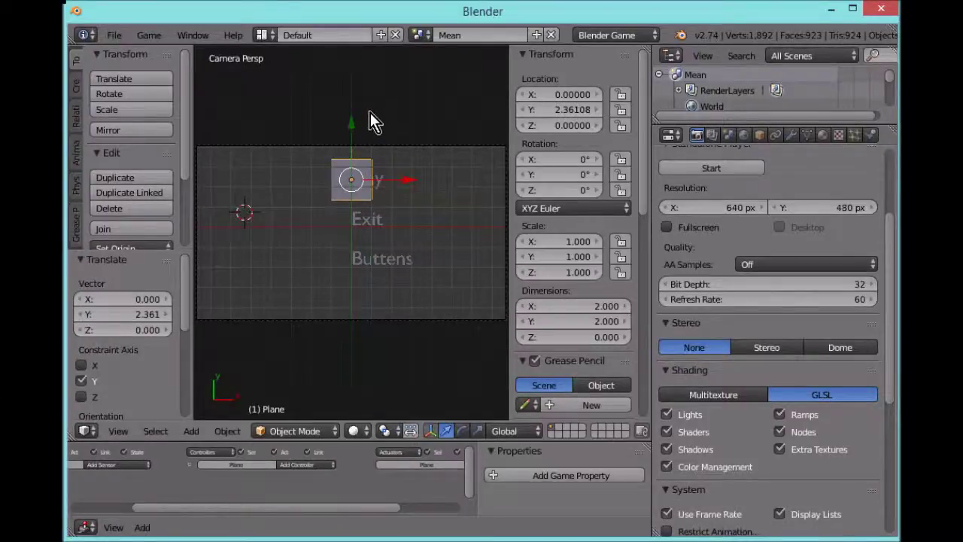
key(s)
key(z)
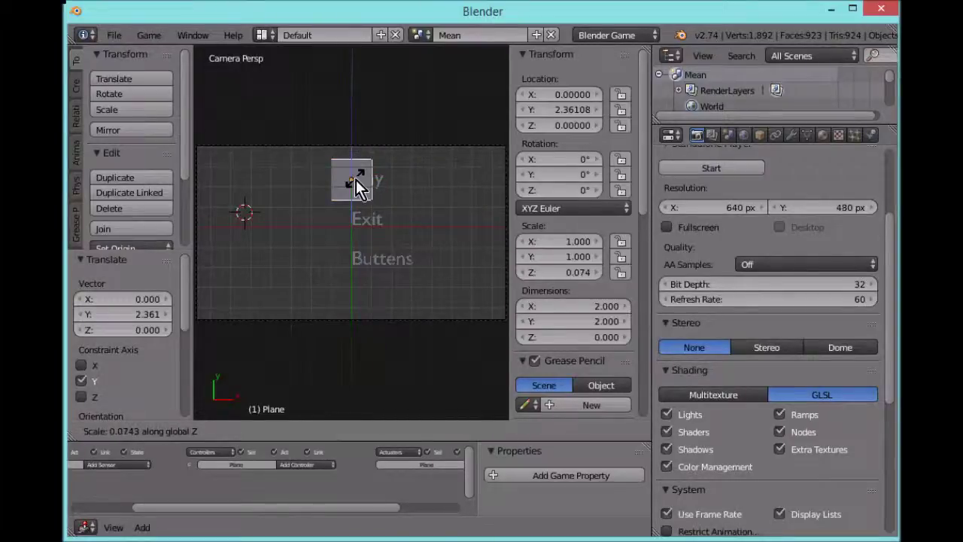
key(x)
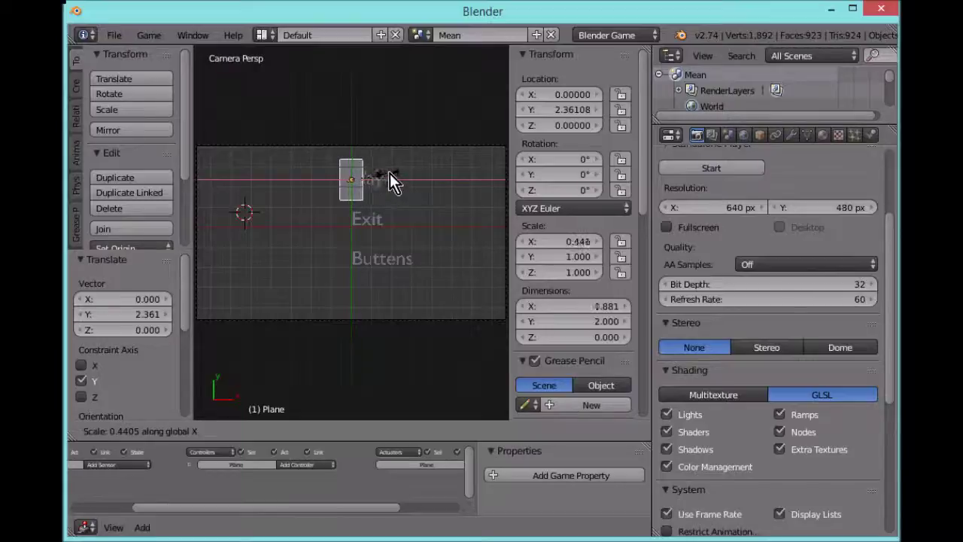
key(y)
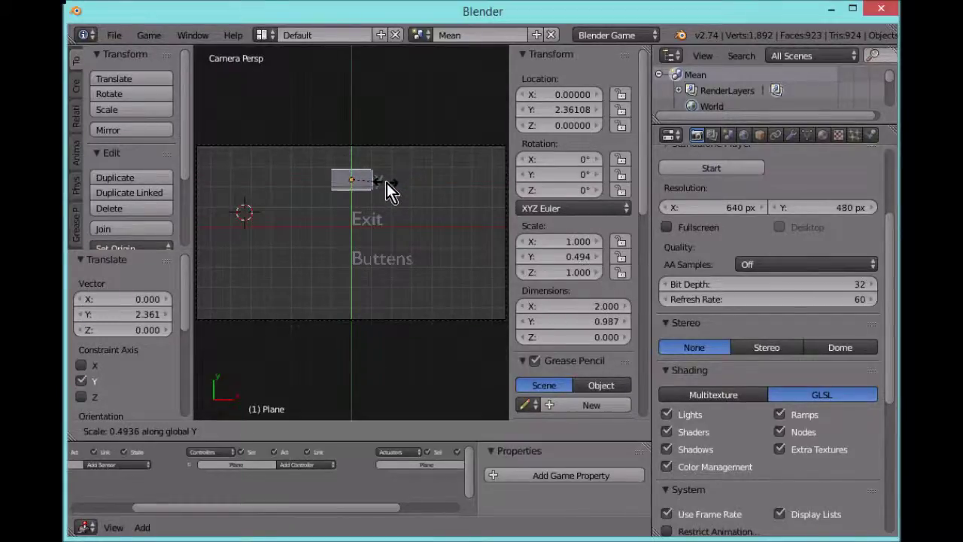
click(386, 183)
Step: Set the plane's maximum draw type to Wire and shift it over the Play text, to about X 0.746 and Y 2.44
click(871, 135)
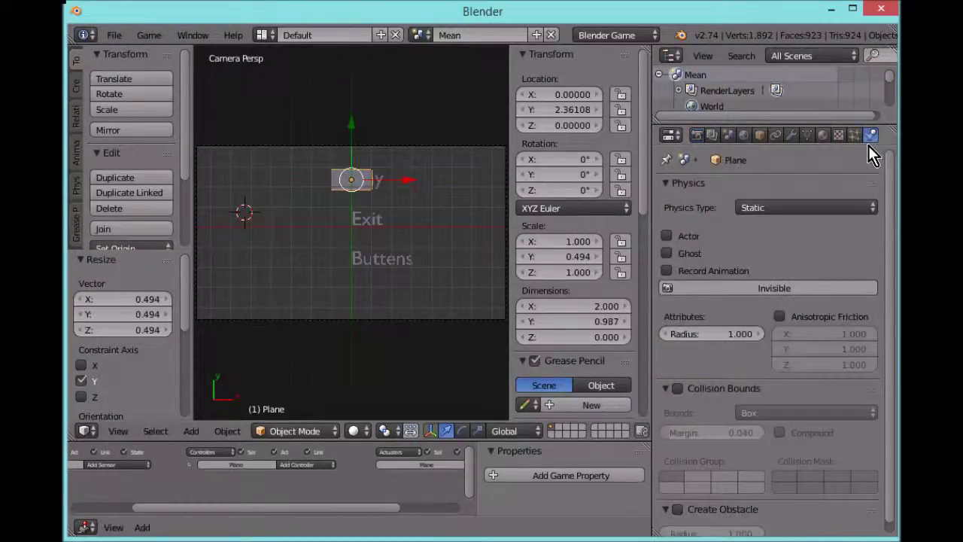
click(758, 137)
scroll(759, 331, down, 8)
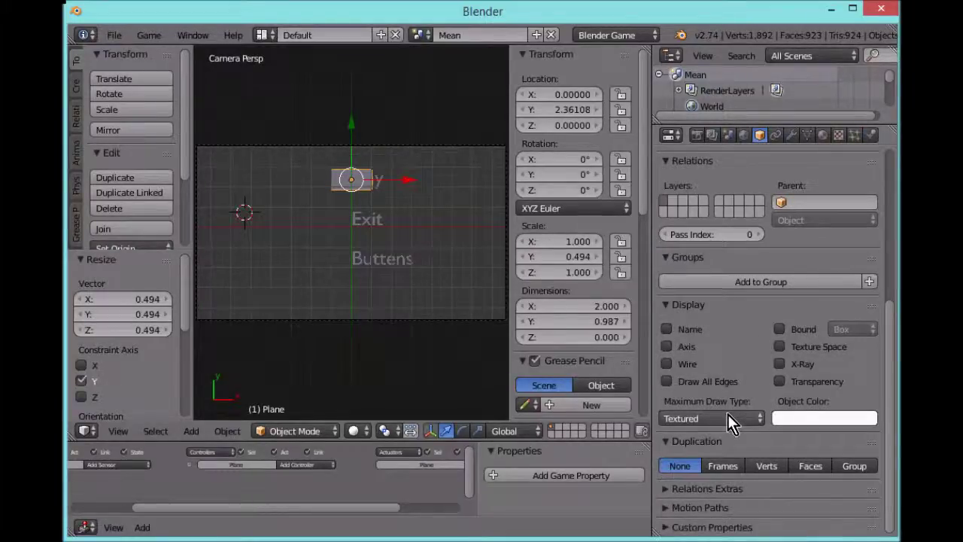
click(722, 418)
click(724, 421)
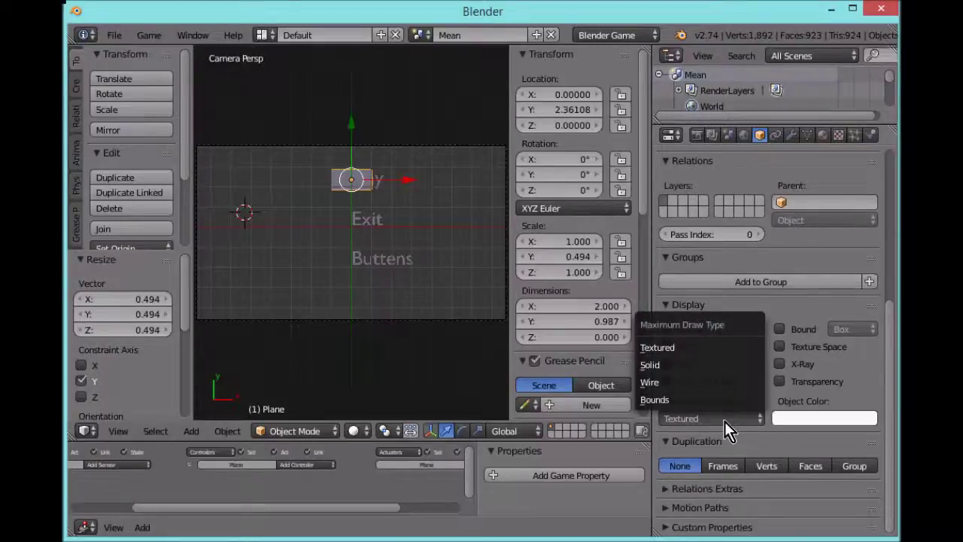
click(686, 381)
drag(414, 184, 429, 181)
drag(366, 128, 367, 126)
Step: Add a Mouse sensor to the plane, set its mouse event to Mouse Over, and collapse the sensor
scroll(339, 511, up, 2)
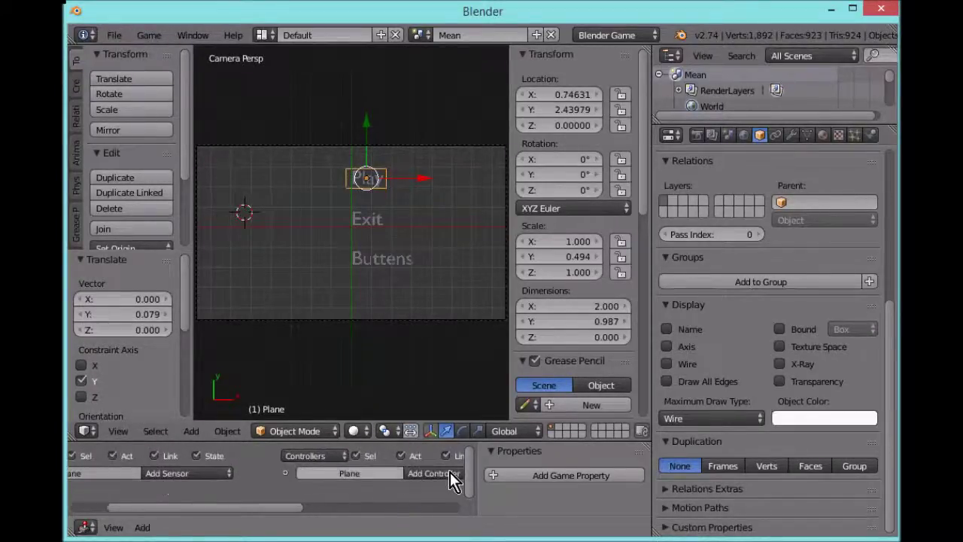
scroll(275, 516, up, 2)
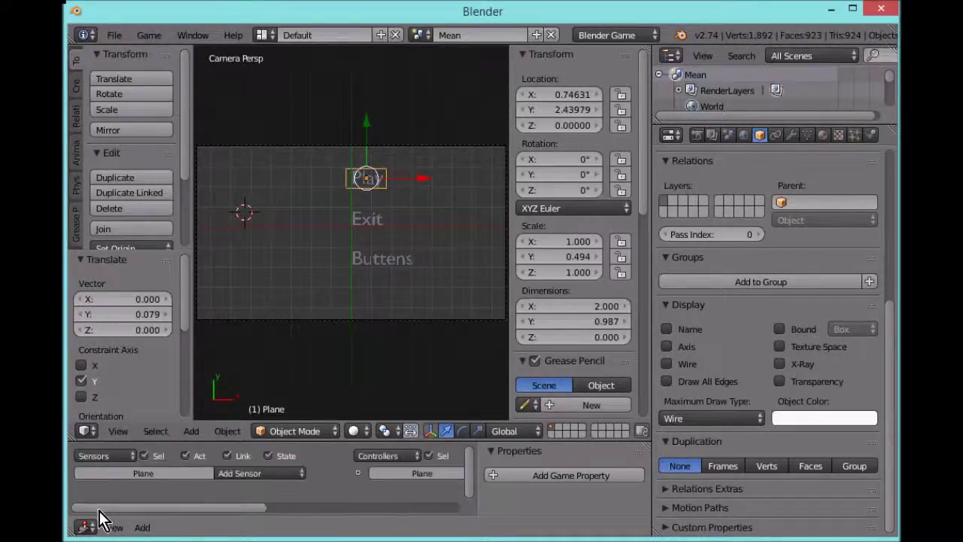
click(242, 474)
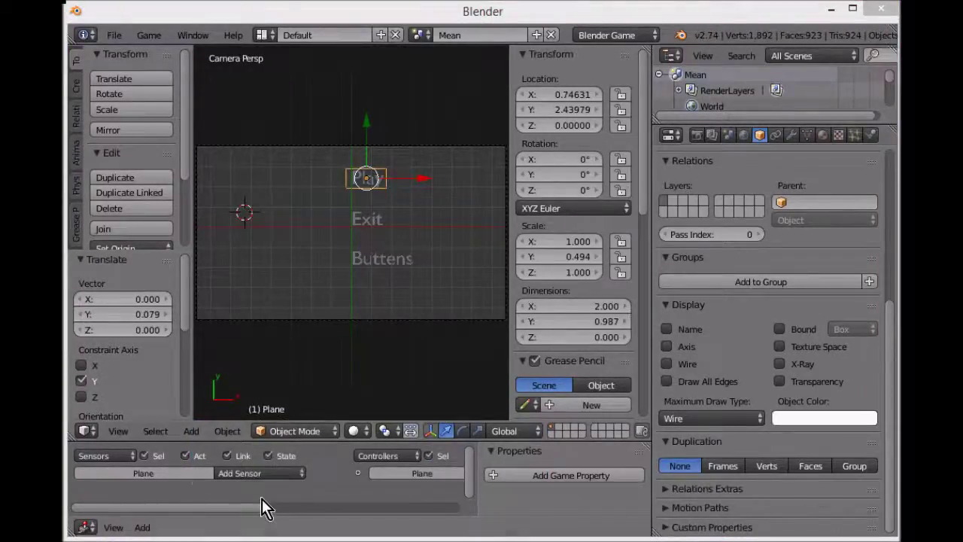
click(262, 471)
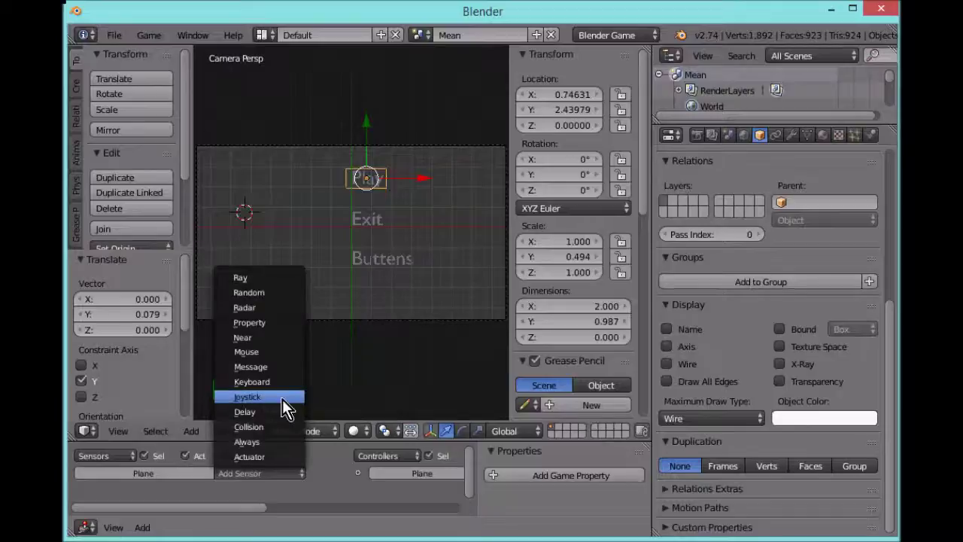
click(265, 352)
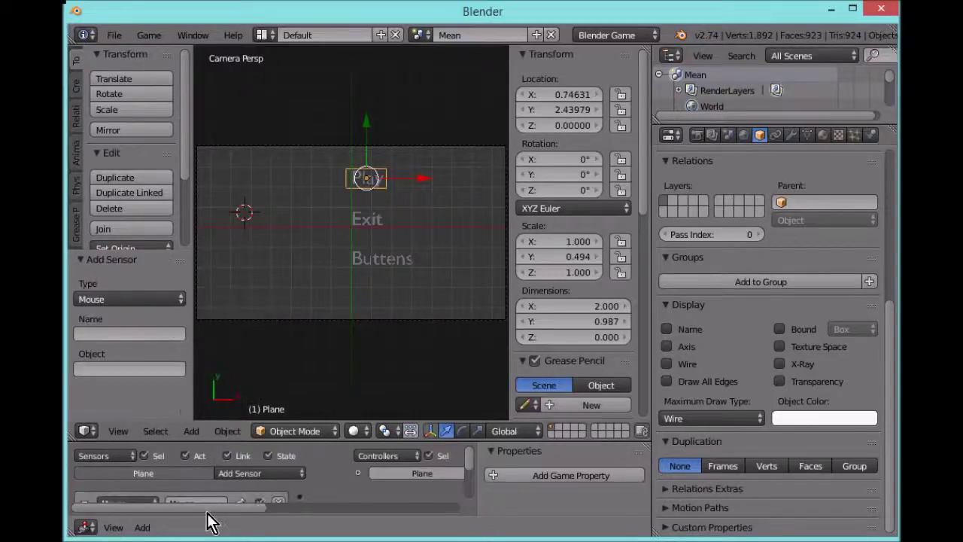
drag(466, 459, 467, 477)
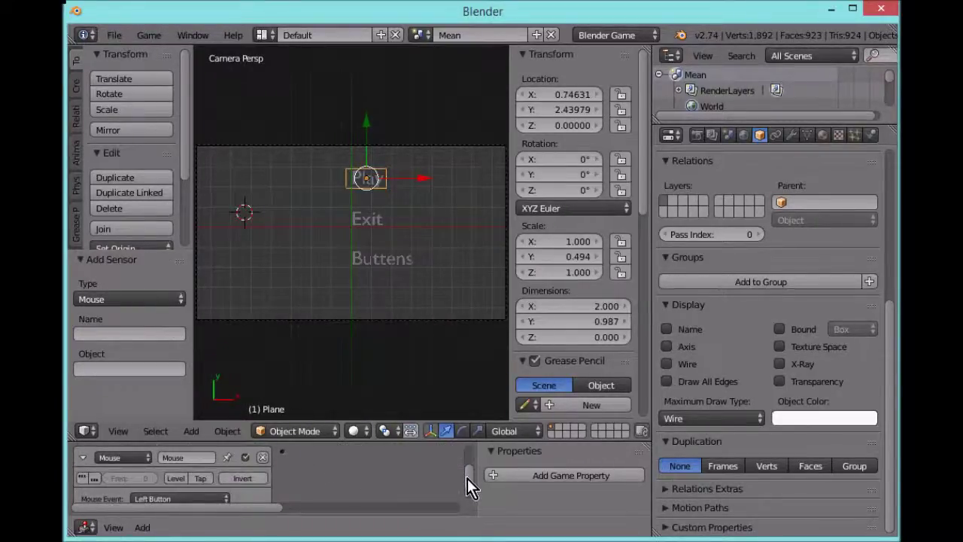
click(151, 498)
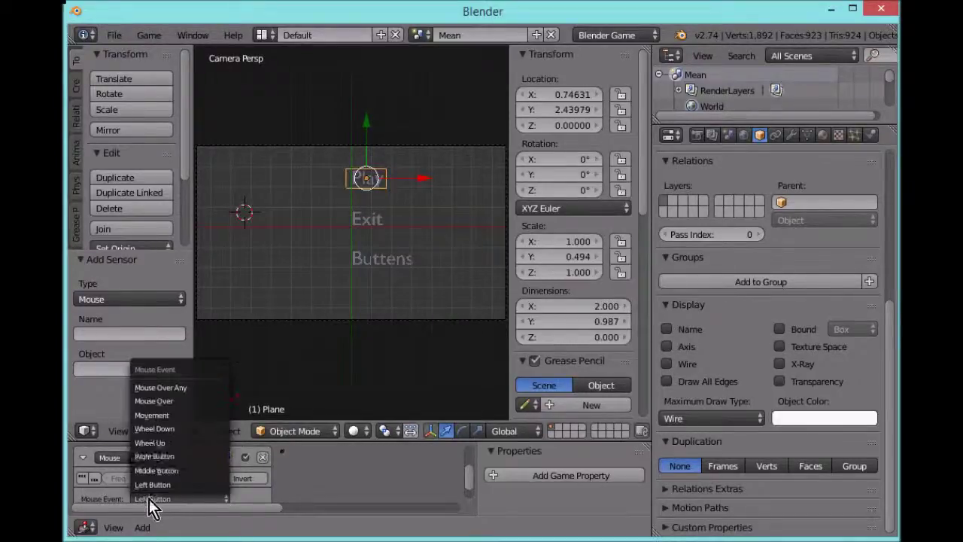
click(181, 402)
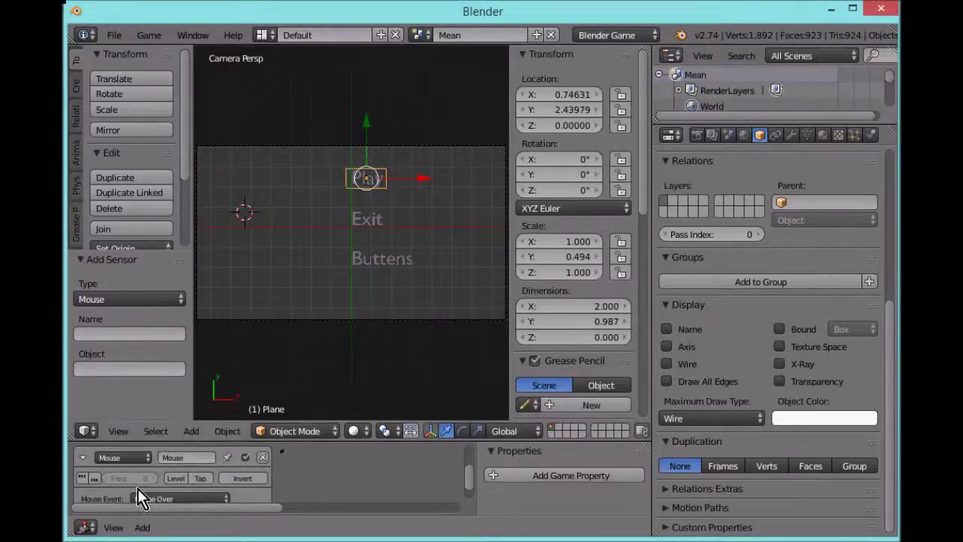
click(84, 457)
Step: Enlarge the Logic Editor and add an And controller to the plane
drag(288, 506, 319, 506)
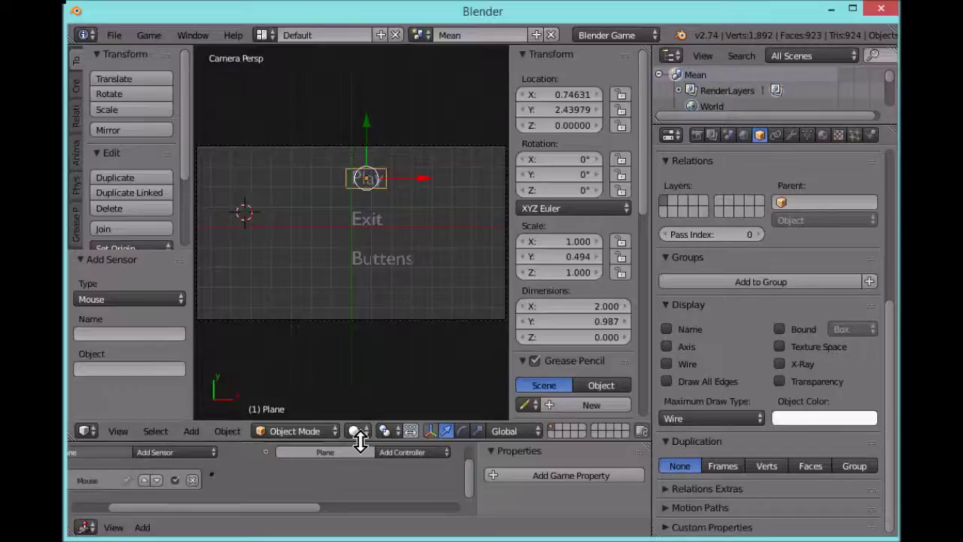
drag(358, 441, 350, 287)
drag(294, 507, 392, 496)
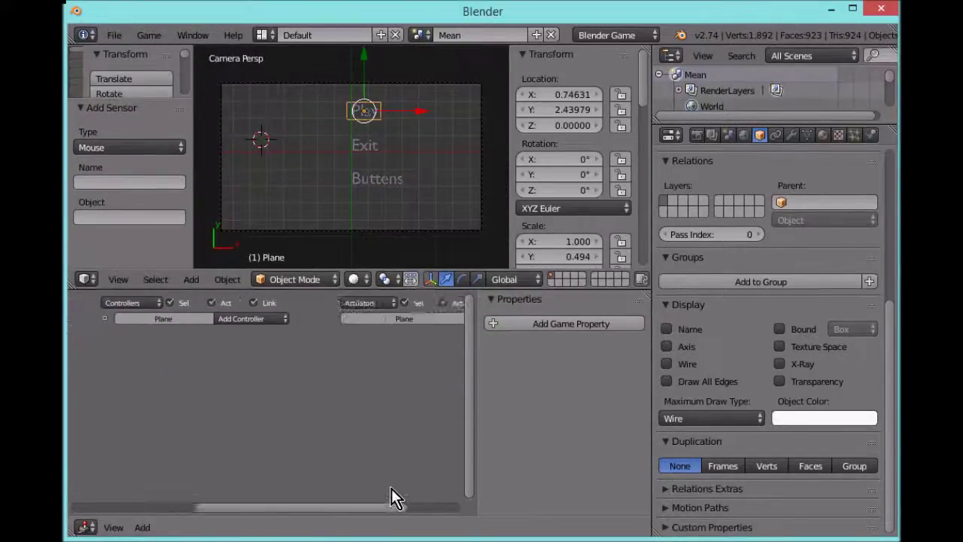
click(232, 320)
click(264, 333)
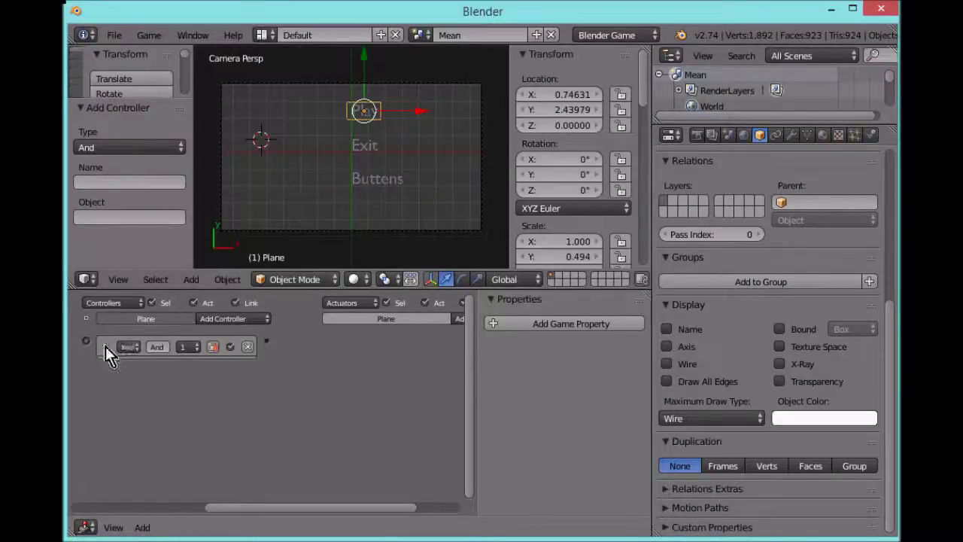
Step: Add a Scene actuator to the plane and set its mode to Set Scene
drag(234, 513, 295, 510)
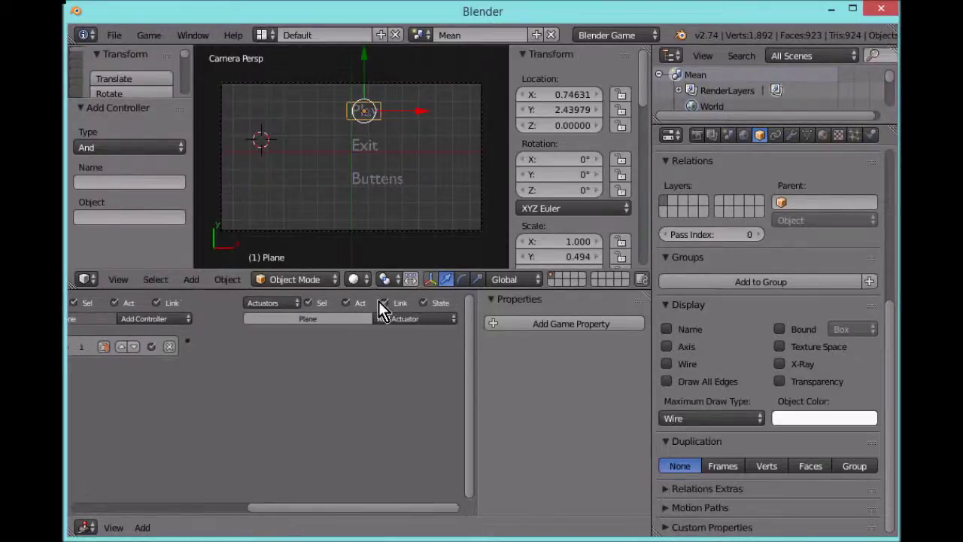
click(387, 313)
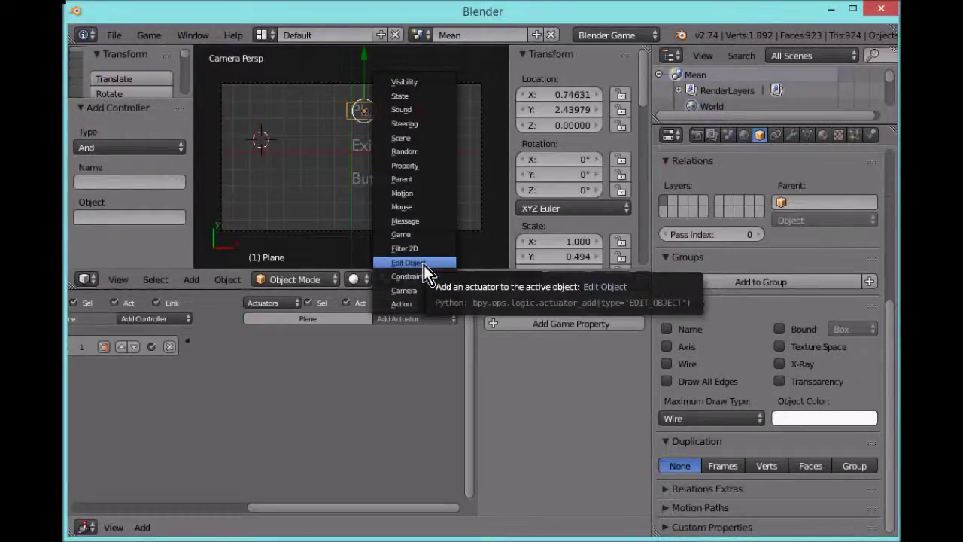
click(423, 139)
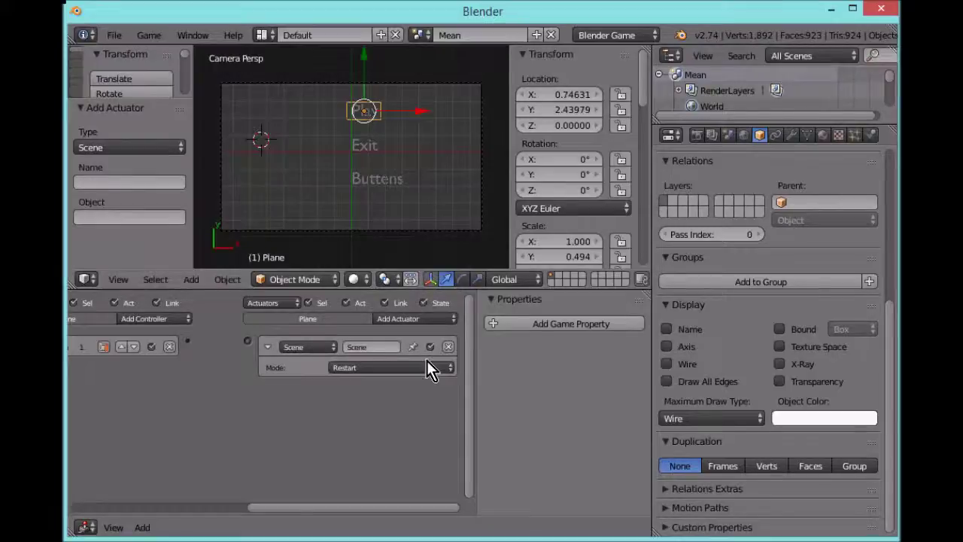
click(370, 367)
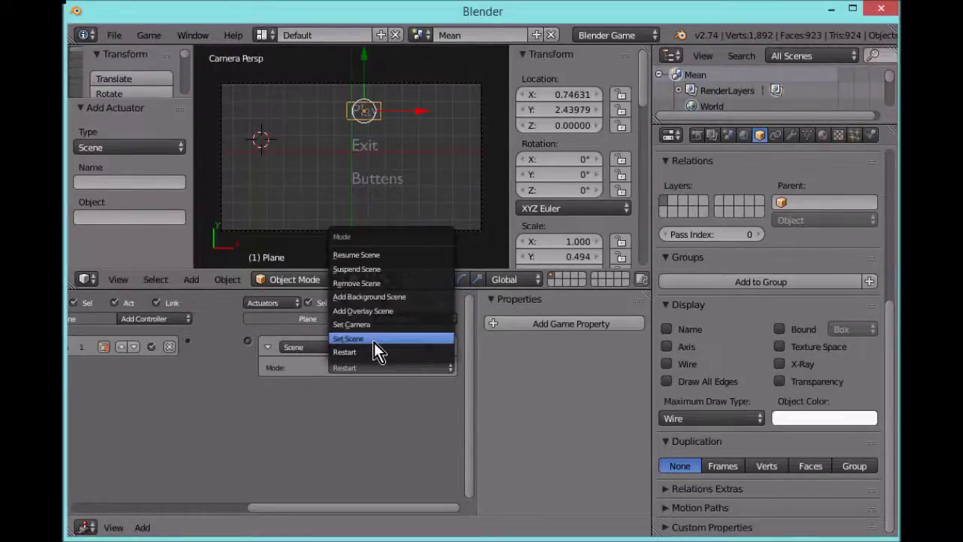
click(374, 339)
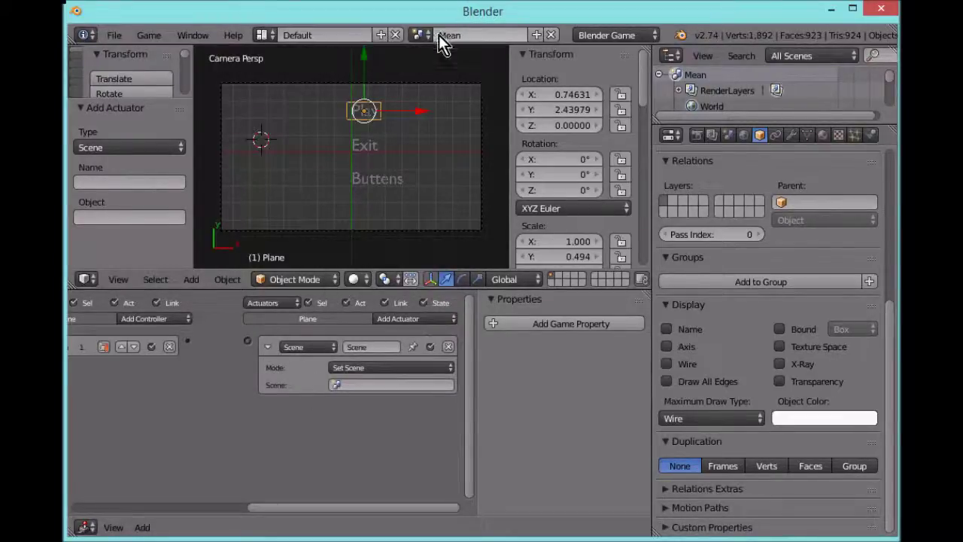
Step: Create a new empty scene and name it "game lv1"
click(535, 34)
click(497, 69)
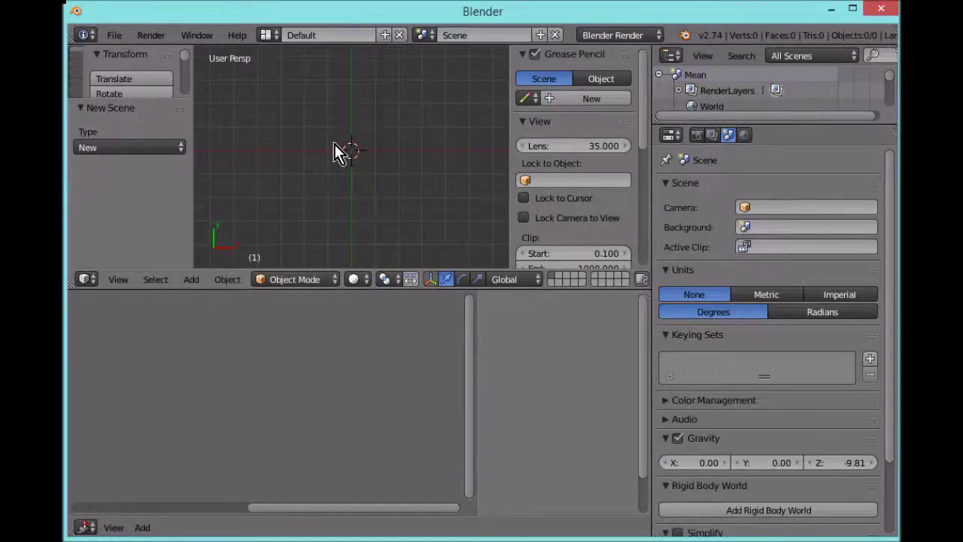
scroll(335, 148, down, 5)
scroll(337, 152, up, 5)
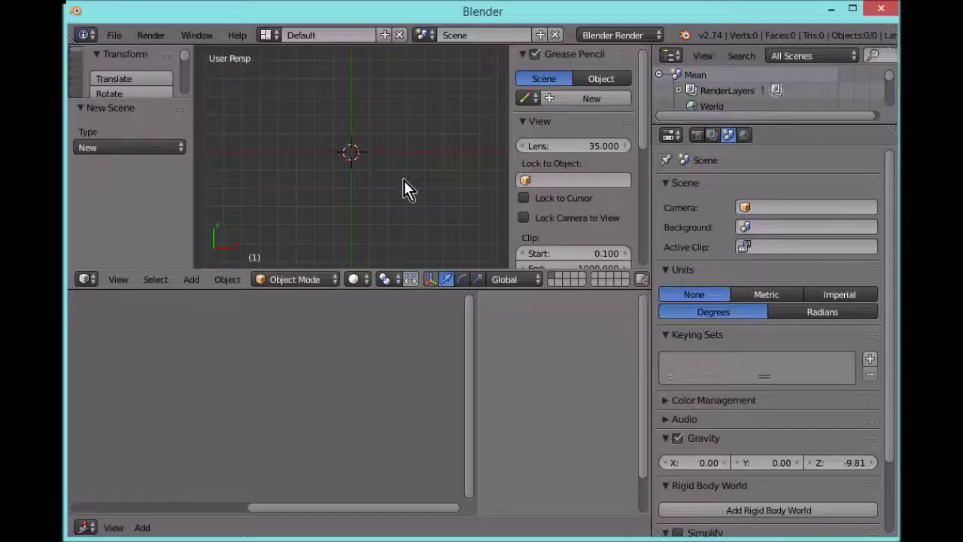
click(489, 35)
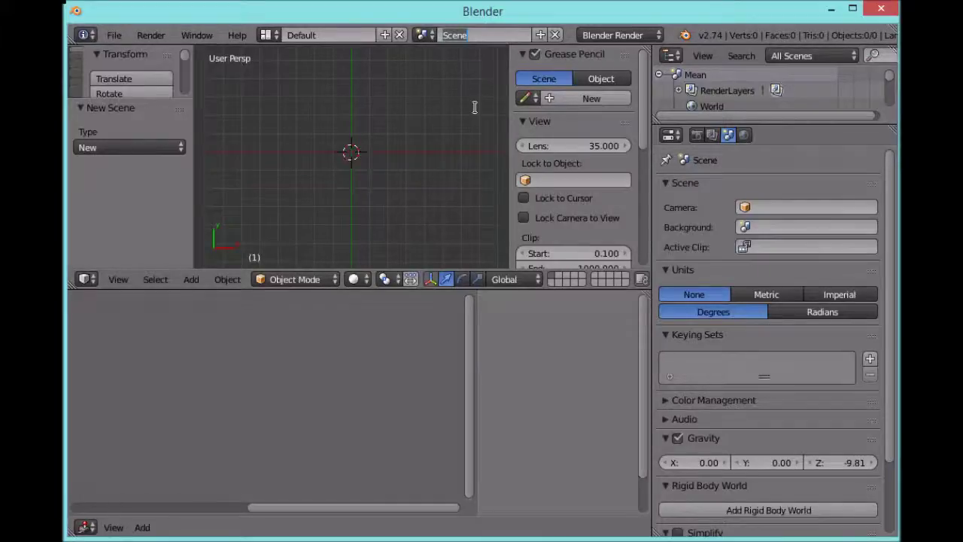
text(game lv1)
key(Return)
Step: Add a camera to the game lv1 scene and align it to an angled perspective view of the grid
middle_drag(357, 156, 356, 155)
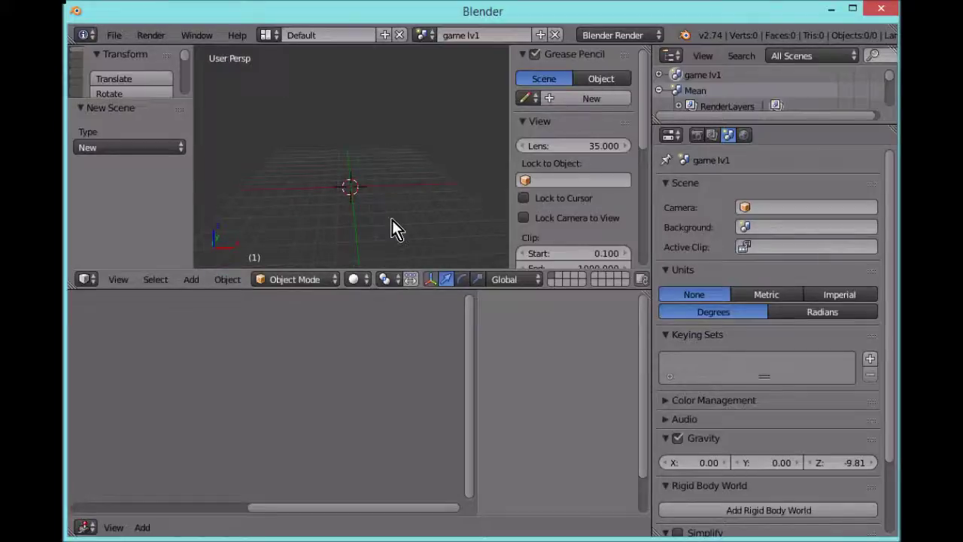
key(shift+a)
click(374, 324)
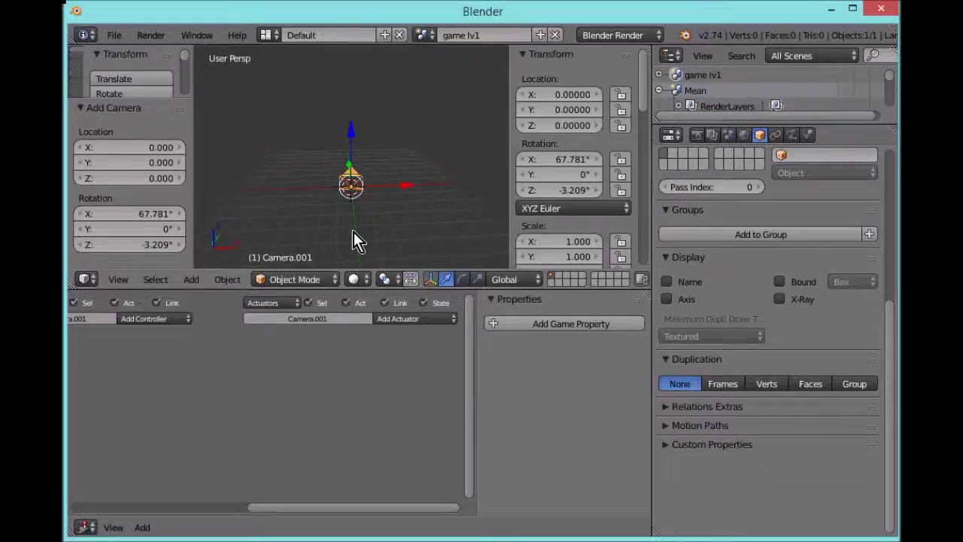
key(ctrl+alt+KP_0)
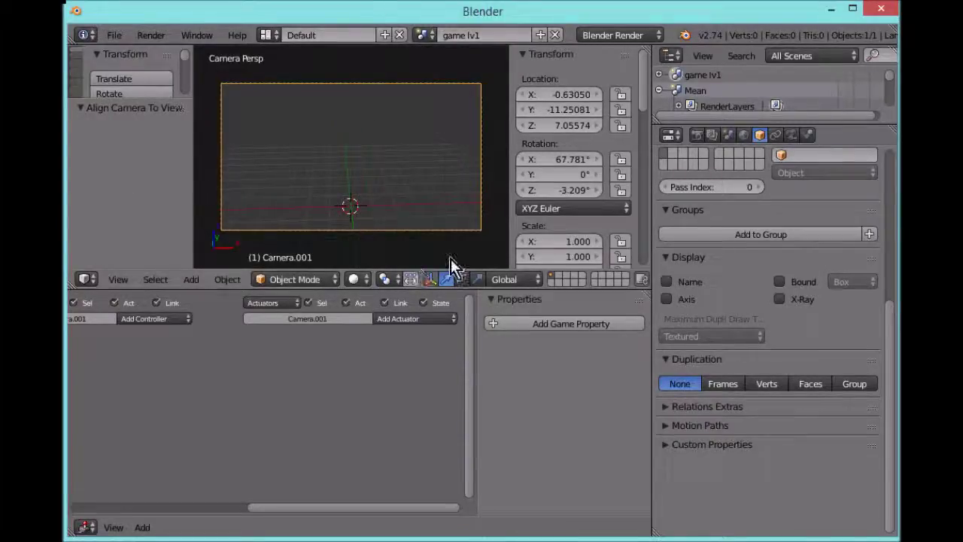
Step: Return to the Mean scene and choose game lv1 as the target of the plane's Set Scene actuator
click(422, 36)
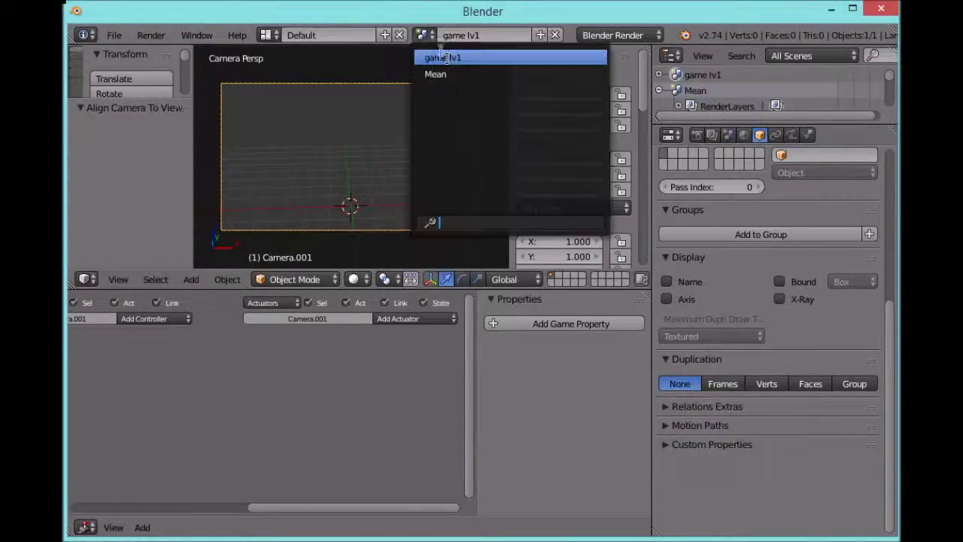
click(436, 73)
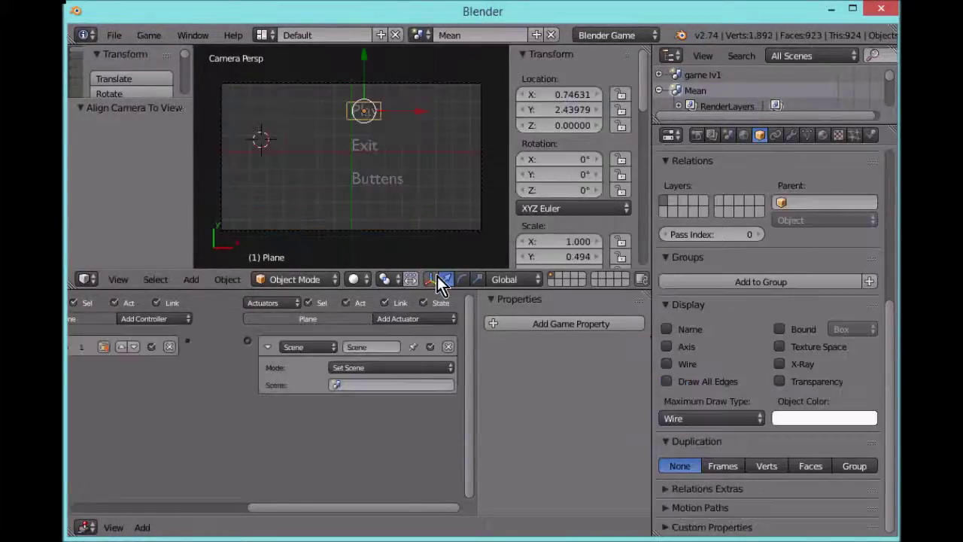
click(365, 386)
click(354, 405)
Step: Link the plane's And controller to the Scene actuator and to the Mouse sensor
drag(361, 507, 252, 504)
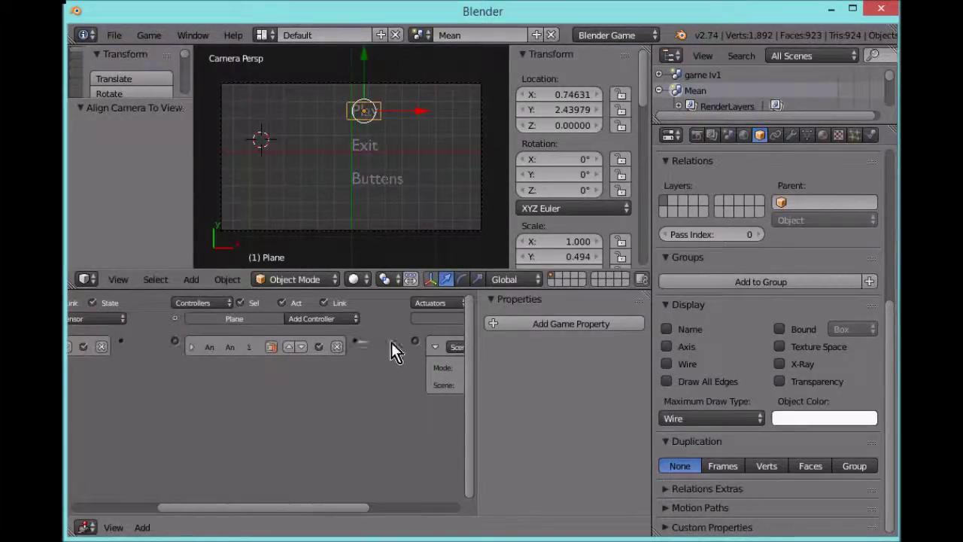
drag(413, 342, 413, 342)
drag(174, 341, 124, 343)
Step: Run the game in the viewport to preview the menu with the Play plane, and stop it
mouse_move(212, 508)
mouse_down()
mouse_move(118, 505)
mouse_move(199, 491)
mouse_move(230, 504)
mouse_up()
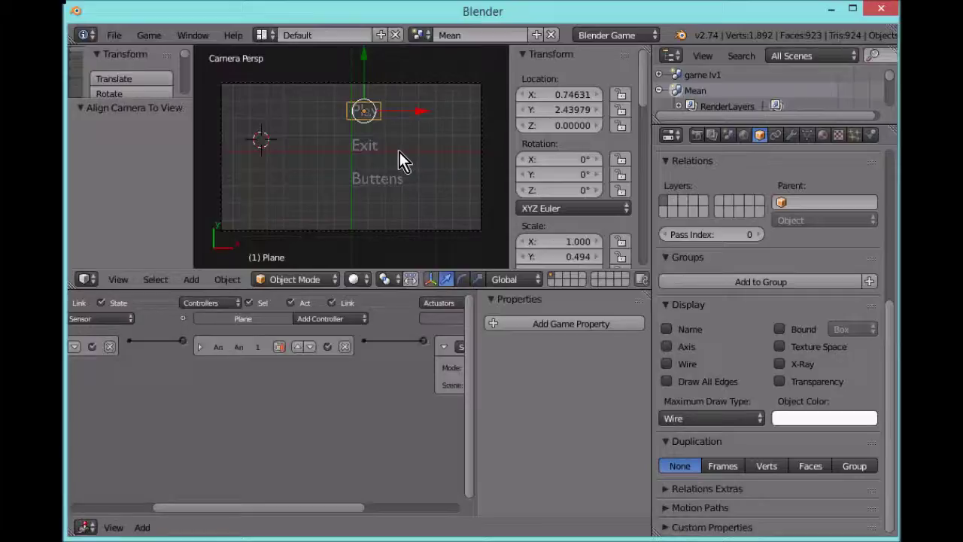
key(p)
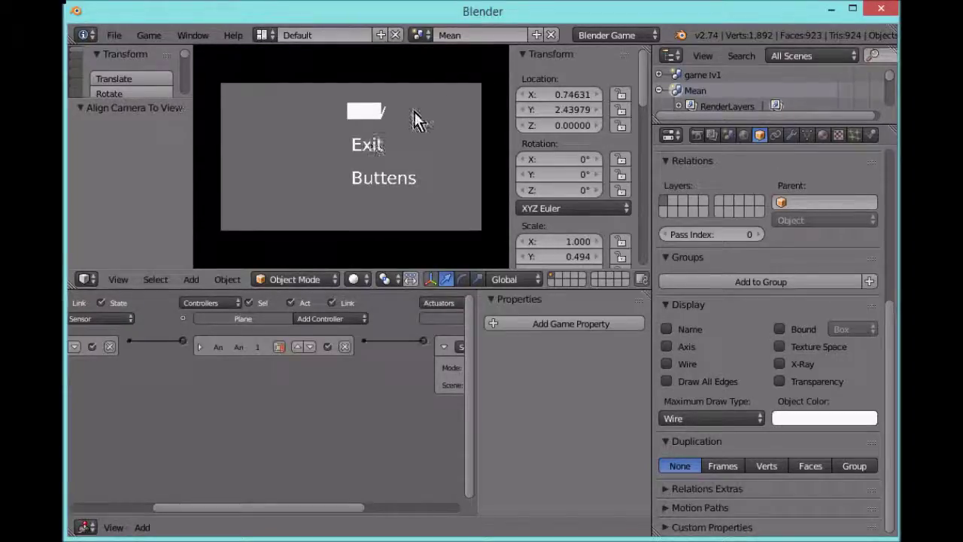
key(Escape)
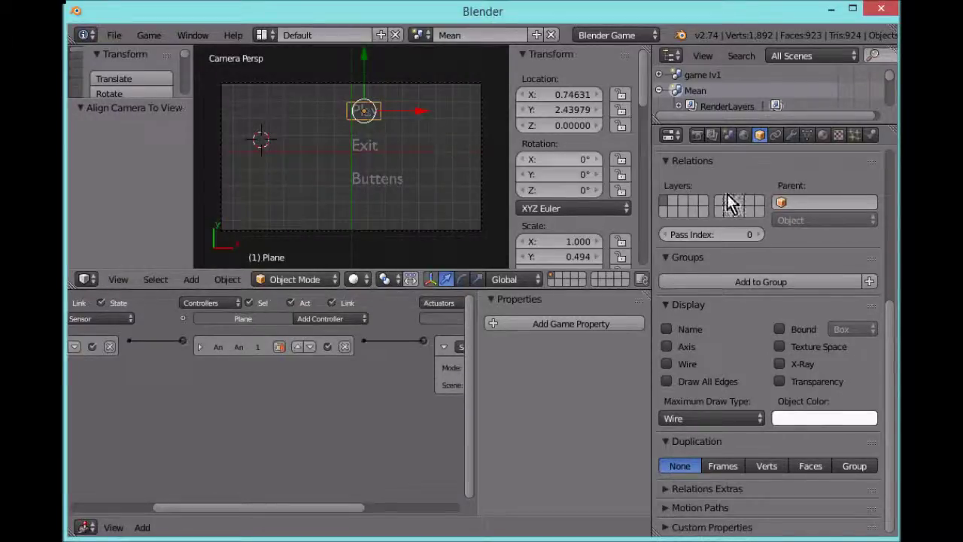
Step: Enable the Mouse Cursor display option in the Mean scene's render settings
click(743, 136)
scroll(799, 402, down, 4)
scroll(801, 406, up, 3)
scroll(805, 410, up, 1)
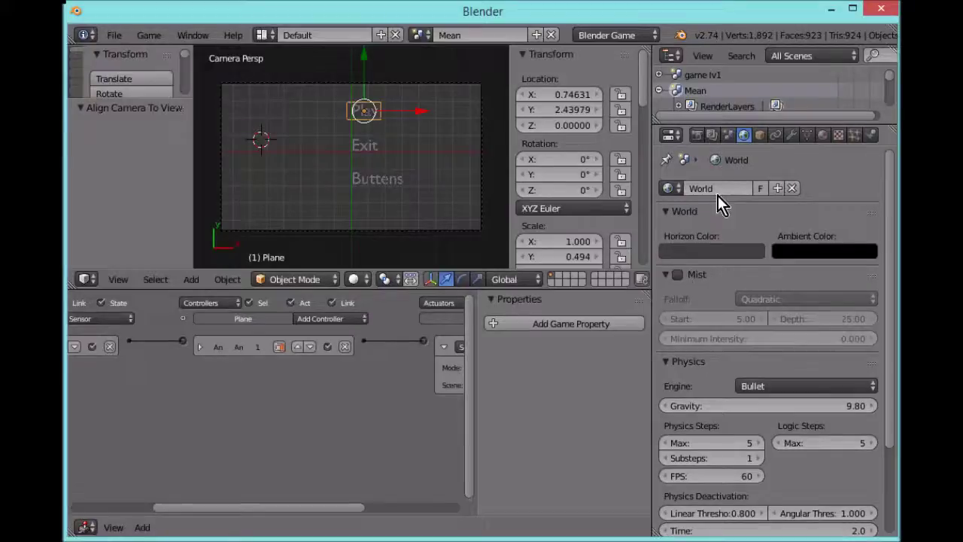
click(701, 136)
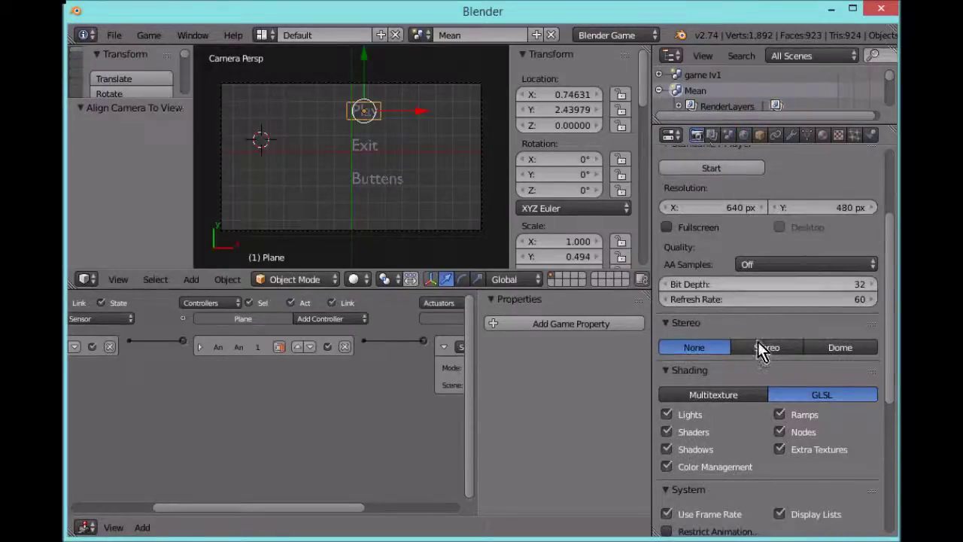
scroll(773, 422, up, 4)
scroll(772, 422, down, 12)
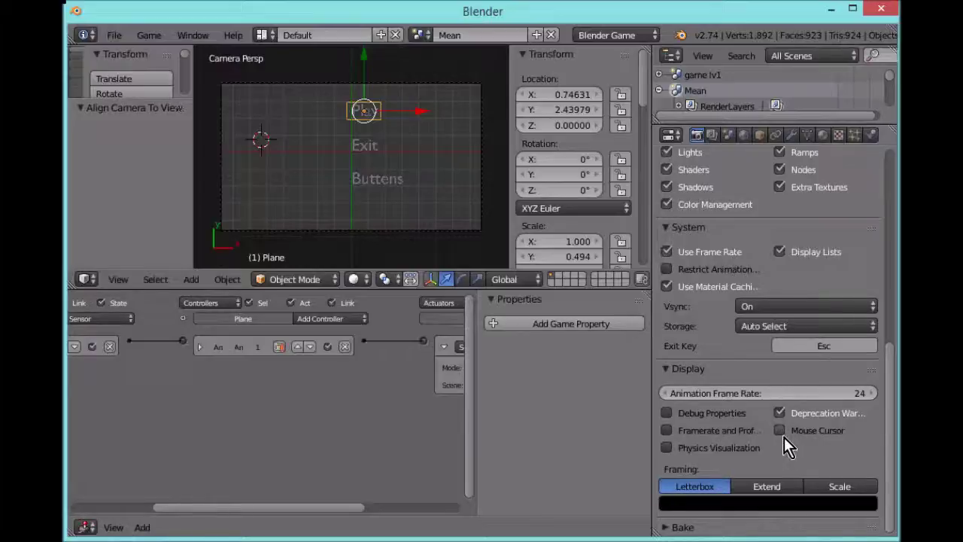
click(782, 436)
Step: Run the game in the viewport to test the Play text with the cursor shown, and stop it
key(p)
click(352, 124)
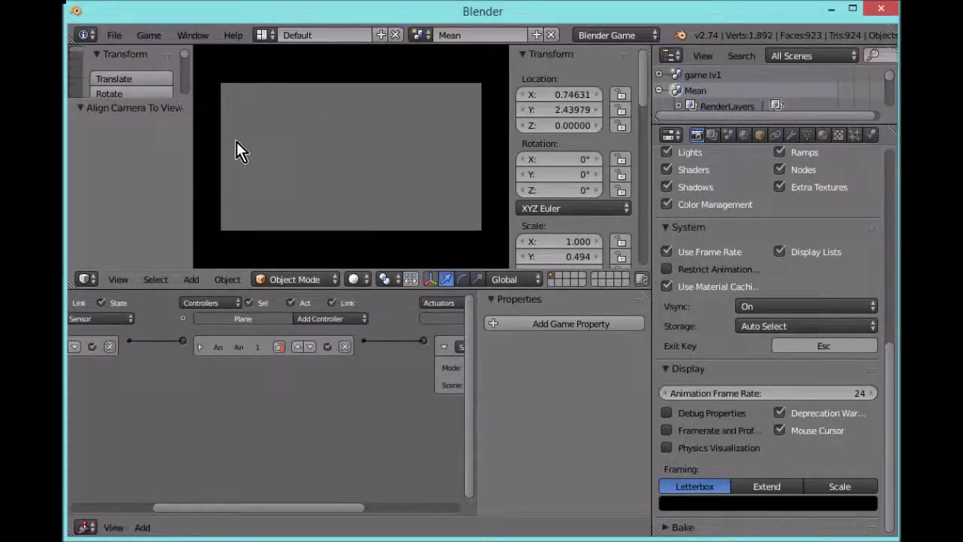
key(Escape)
Step: Shift the plane along X to about 1.07 over the Play text, checking the position with short game runs
drag(414, 110, 418, 110)
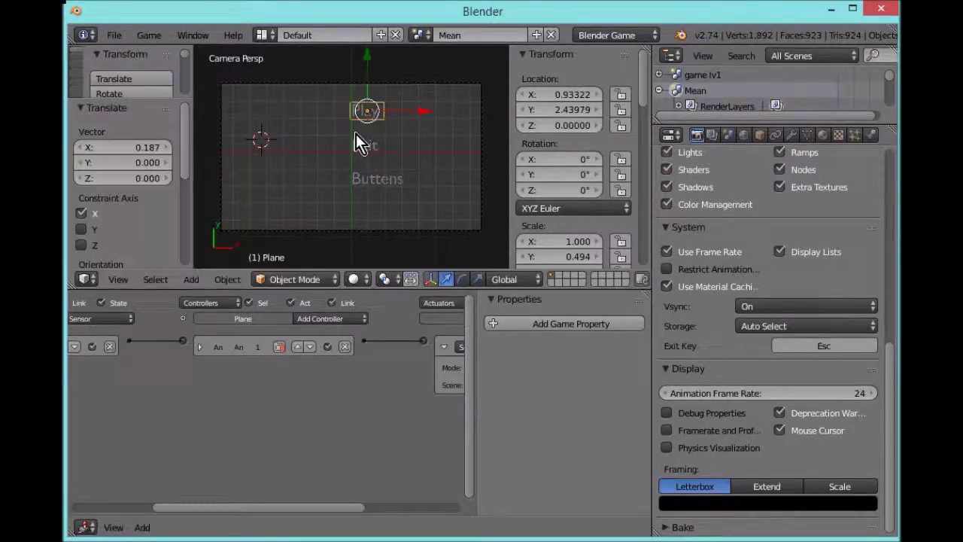
key(p)
key(Escape)
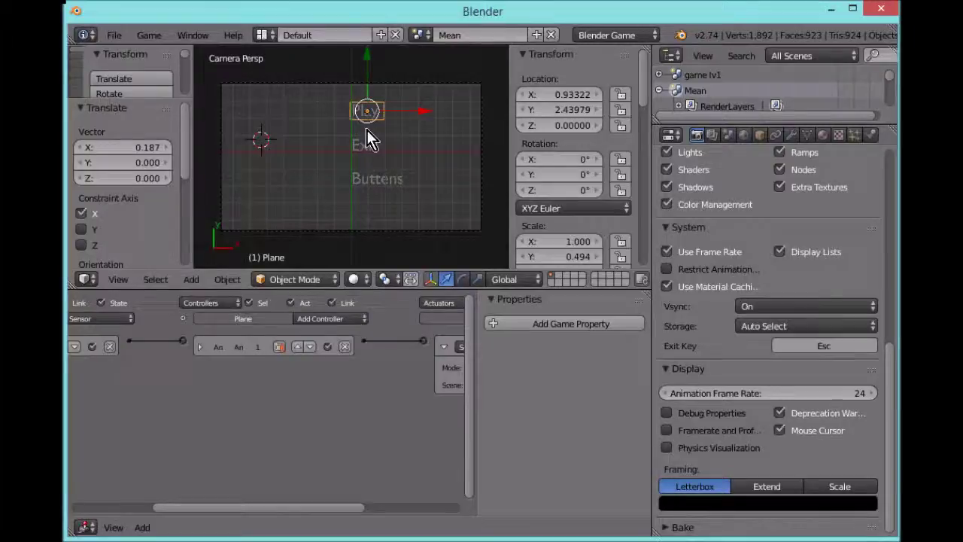
drag(418, 110, 420, 110)
key(p)
key(Escape)
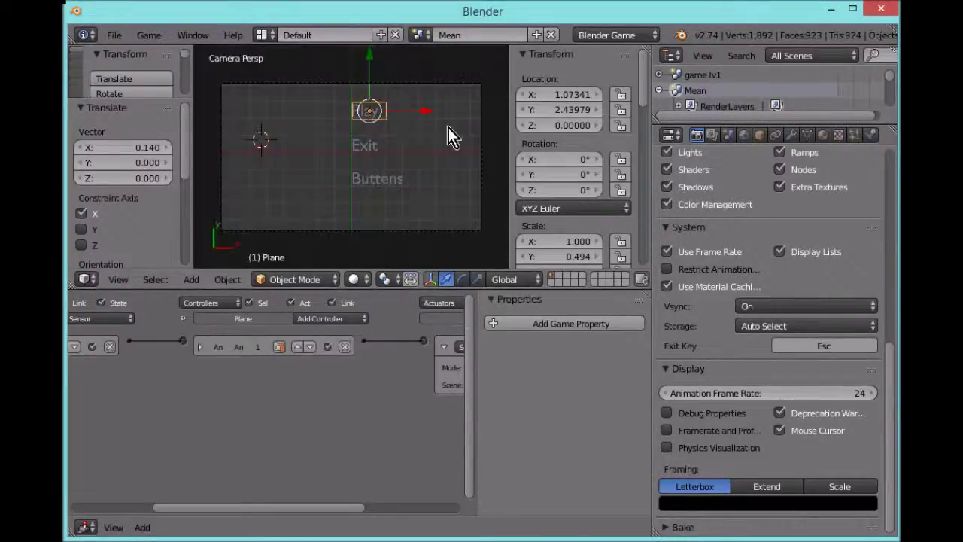
Step: Set the plane's physics type to No Collision
click(871, 136)
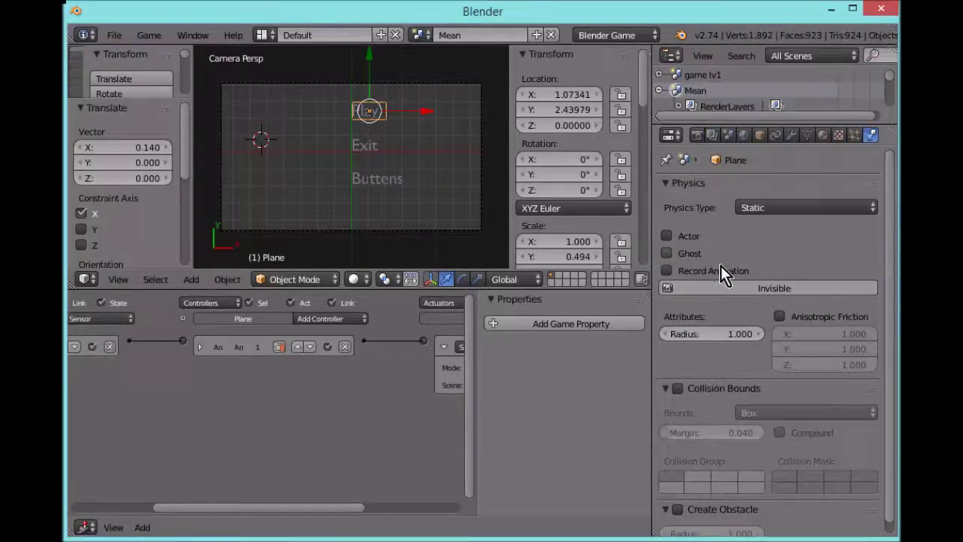
click(765, 207)
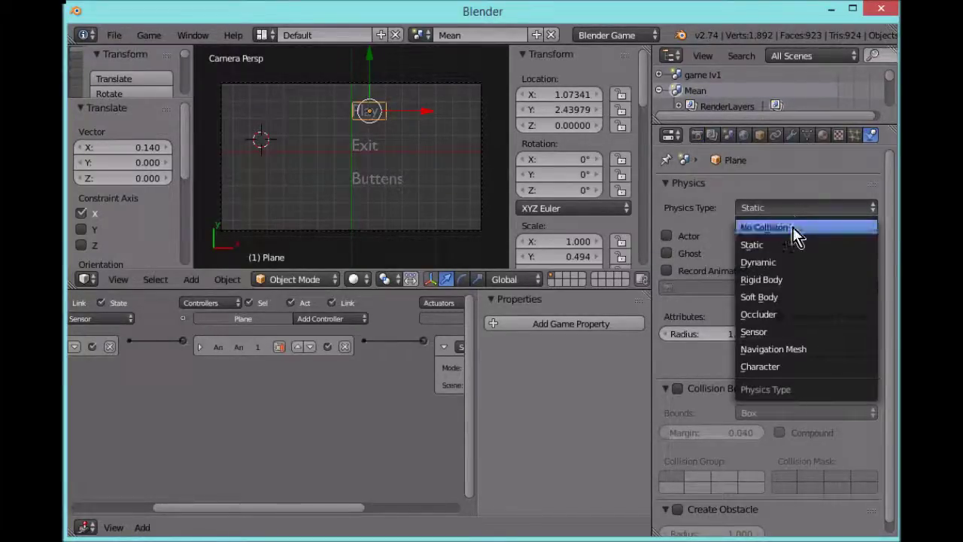
click(794, 227)
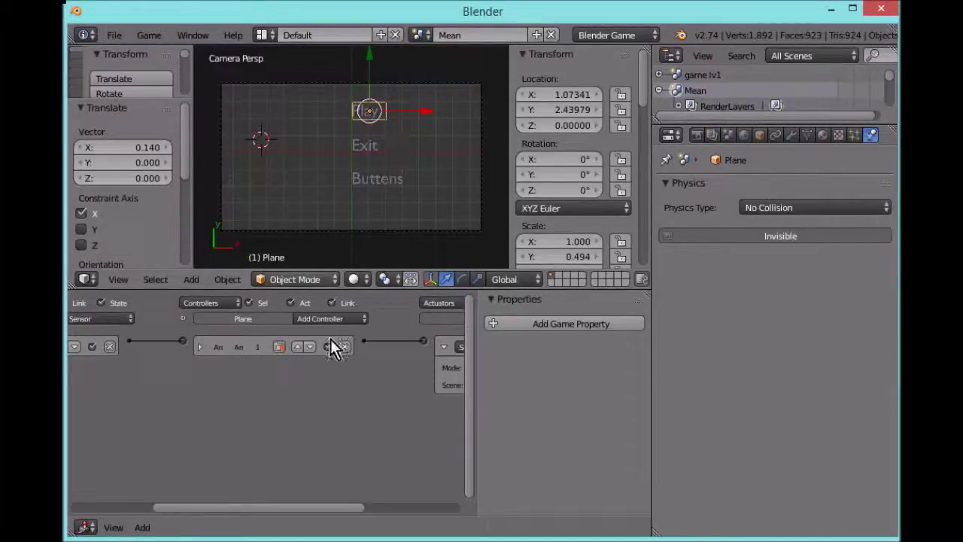
Step: Set the mouse event of the plane's Mouse sensor to Right Button
drag(335, 506, 148, 485)
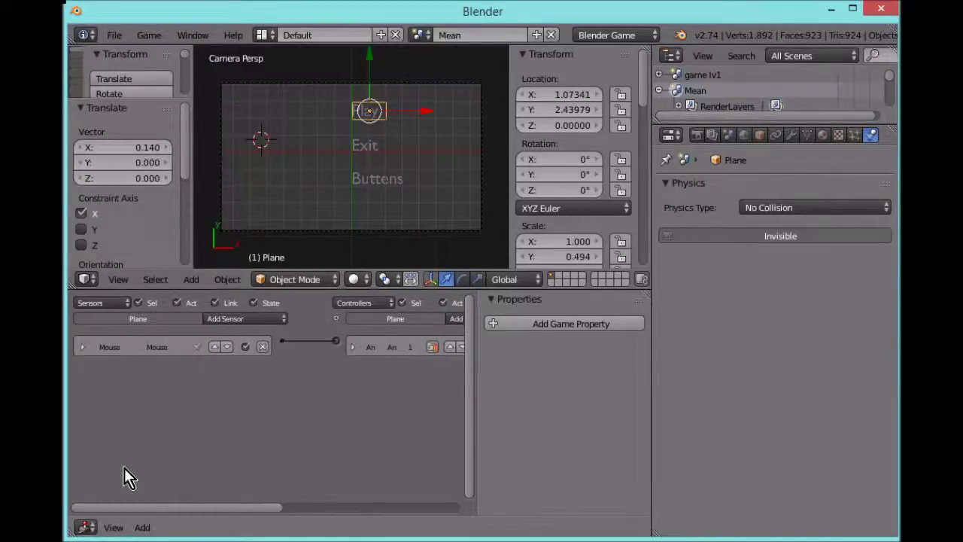
click(82, 347)
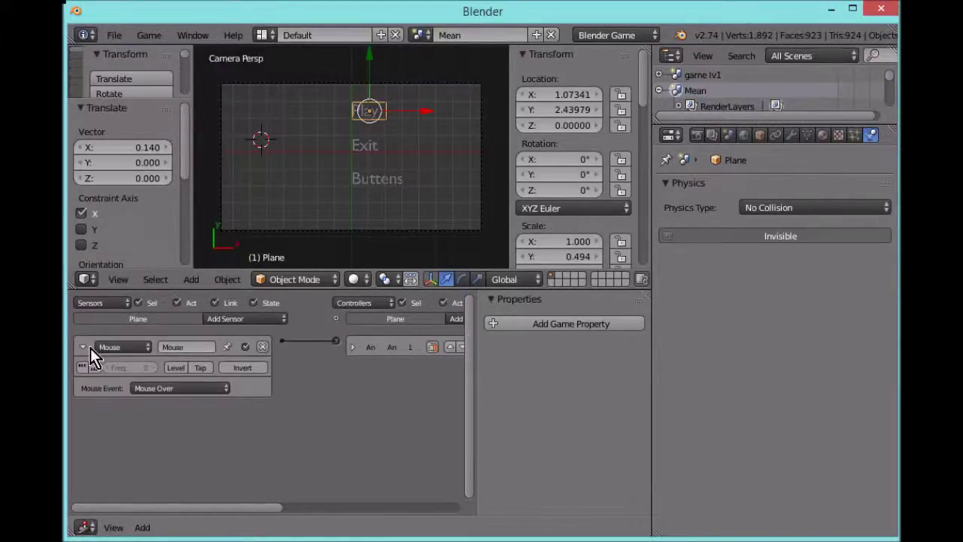
click(178, 388)
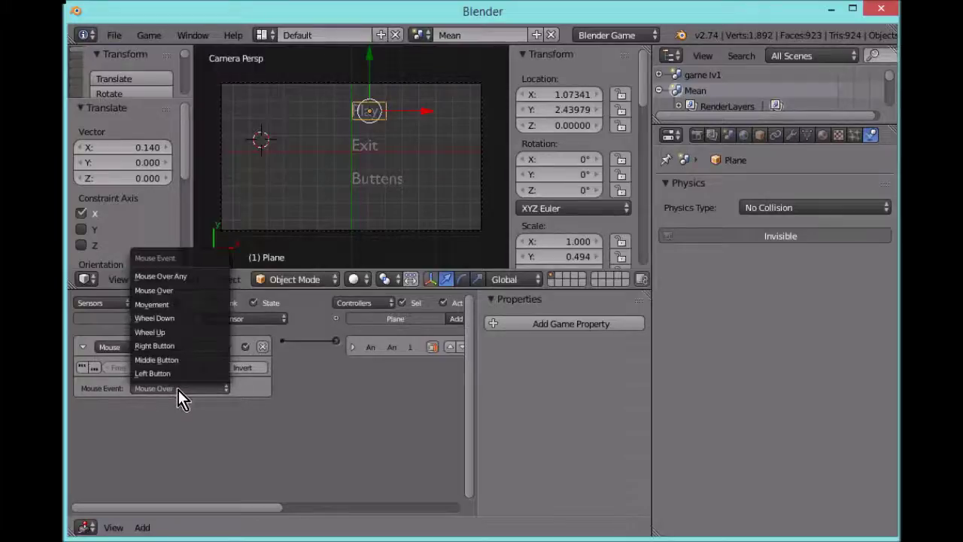
click(186, 346)
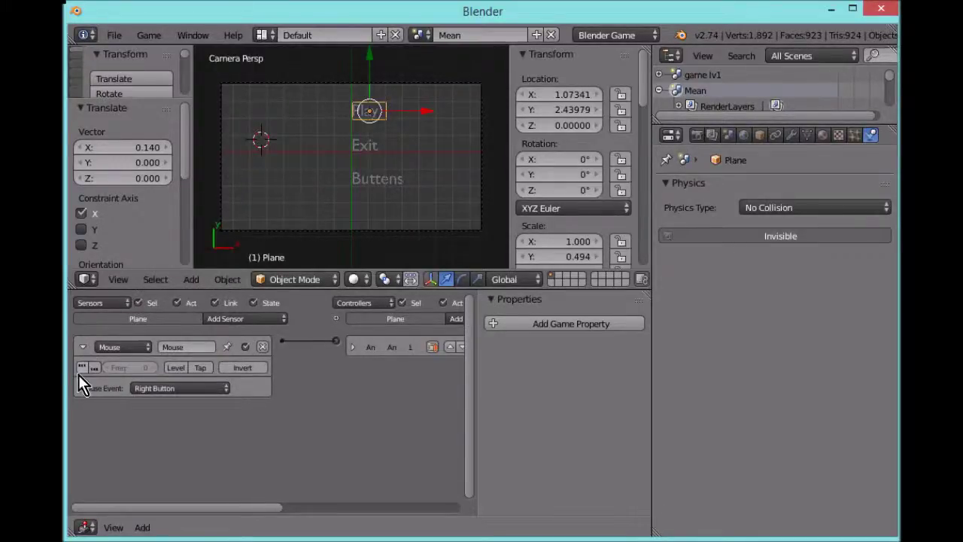
click(83, 347)
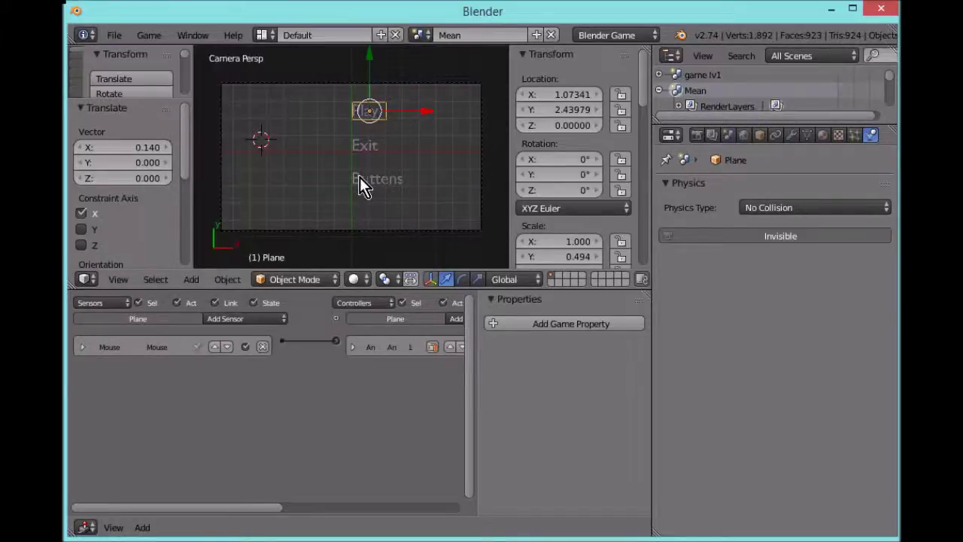
Step: Run the game to test the Play text with the Right Button event, and stop it
key(p)
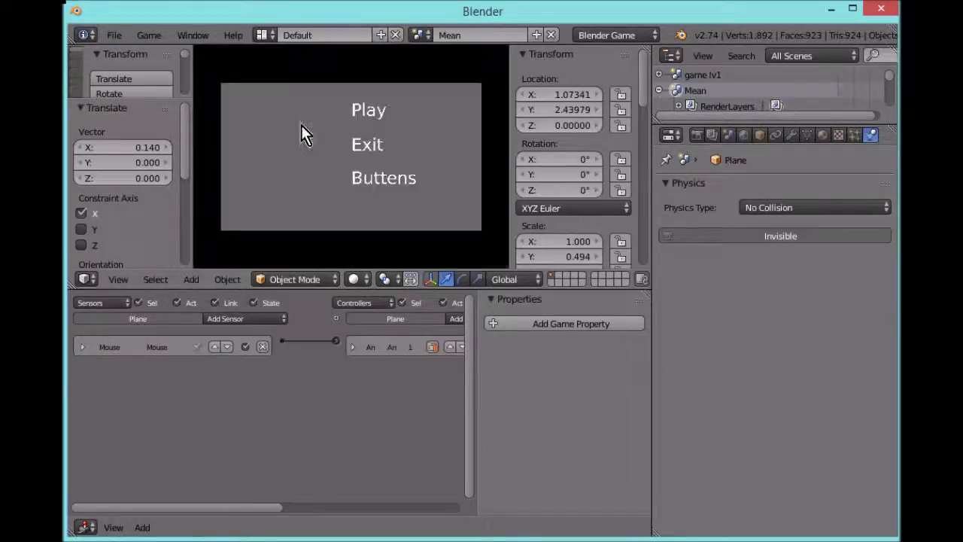
click(373, 111)
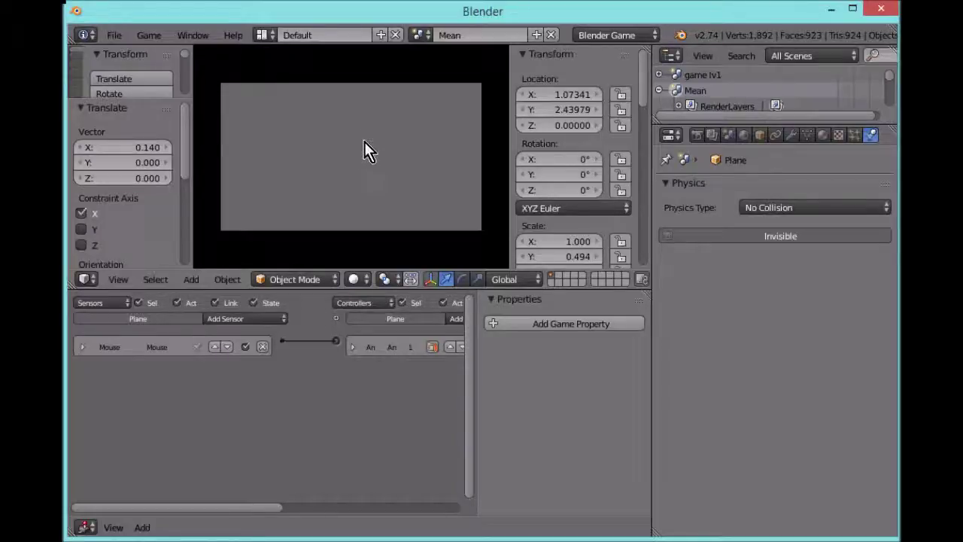
key(Escape)
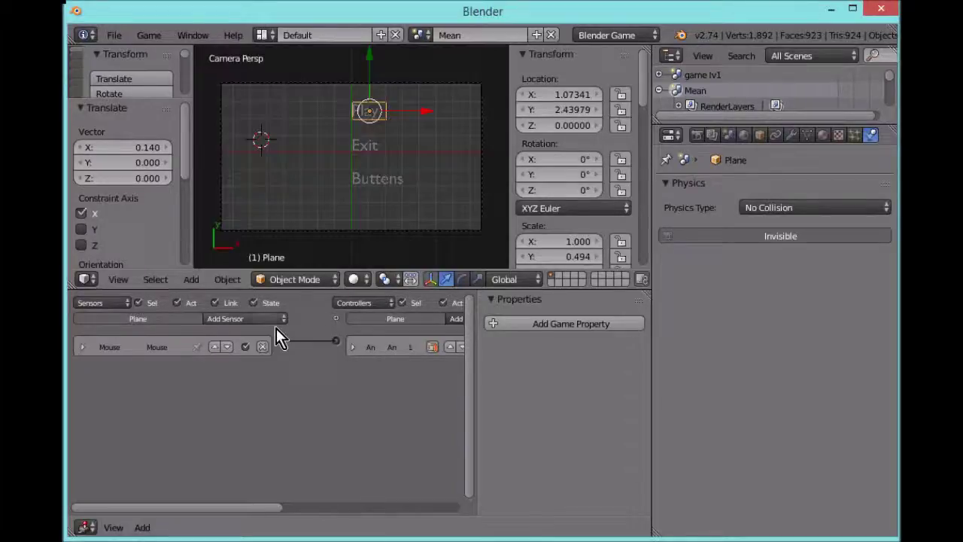
Step: Set the Mouse sensor's event to Left Button and test the Play text in a game run
click(82, 347)
click(160, 390)
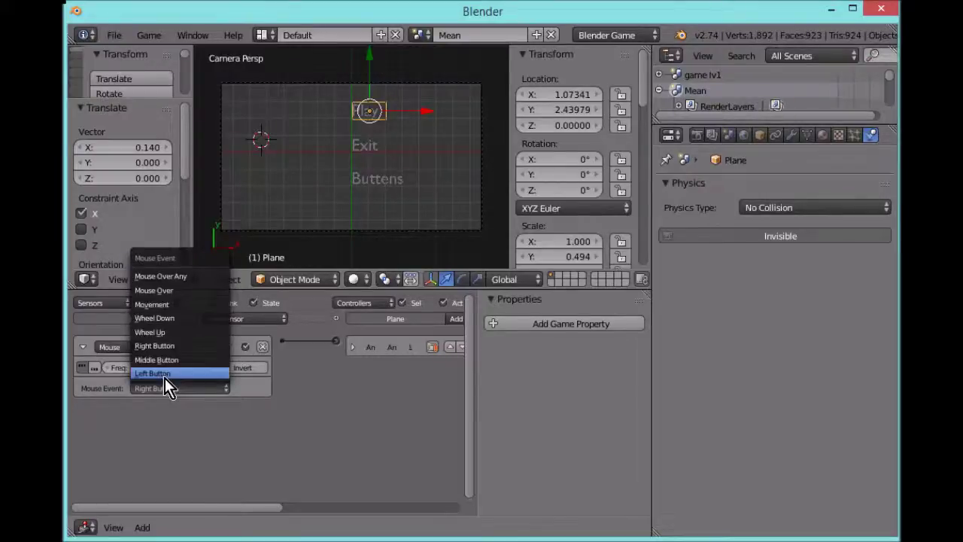
click(165, 378)
key(p)
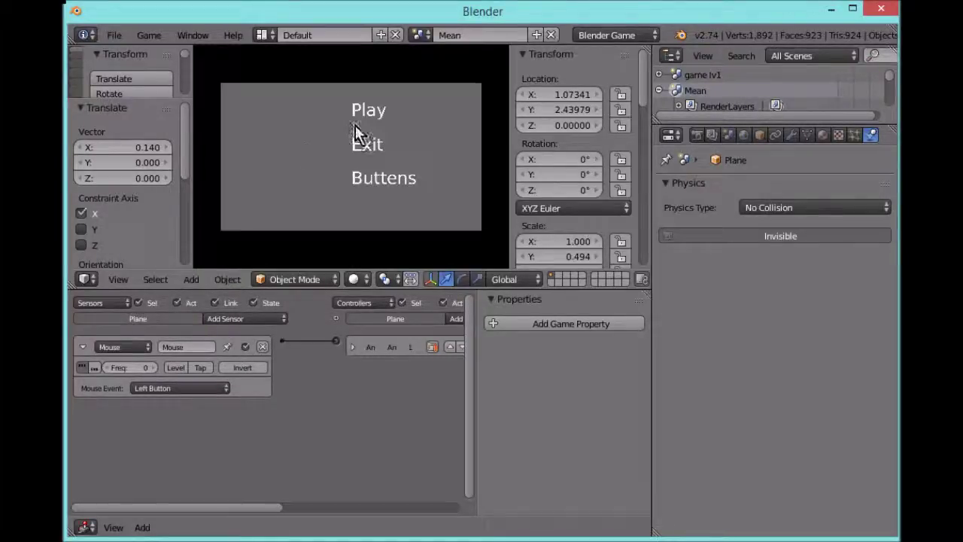
click(371, 115)
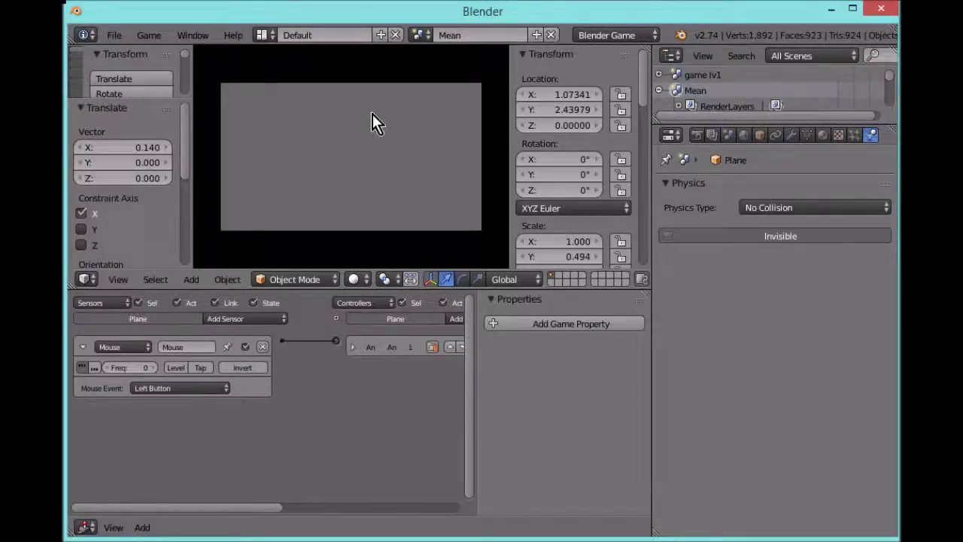
key(Escape)
Step: Add a cube to the game lv1 scene and raise it along Z above the grid within the camera view
click(421, 36)
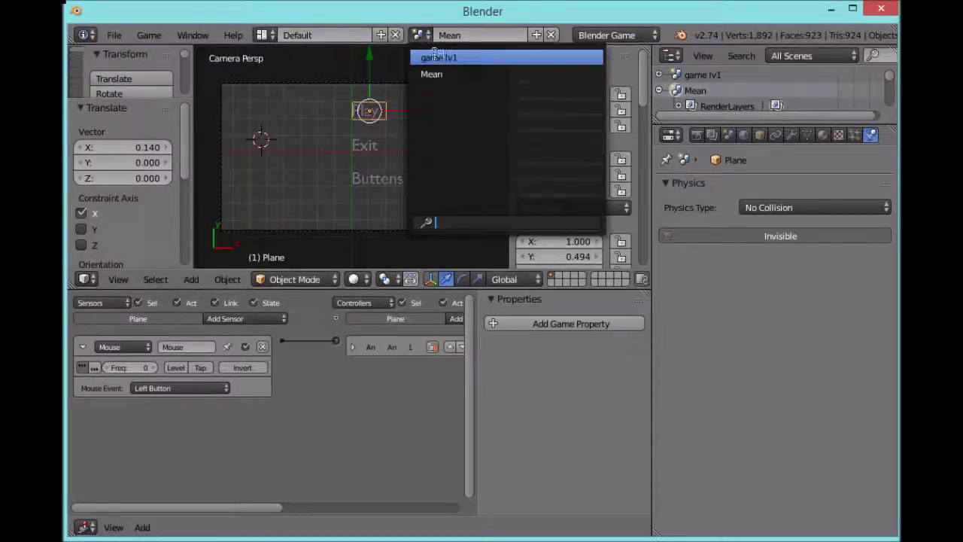
click(437, 57)
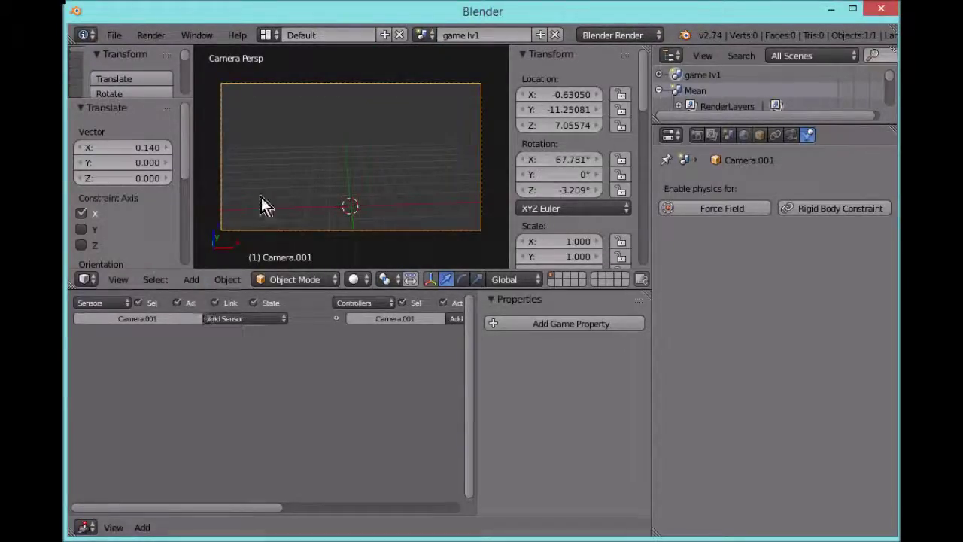
key(shift+a)
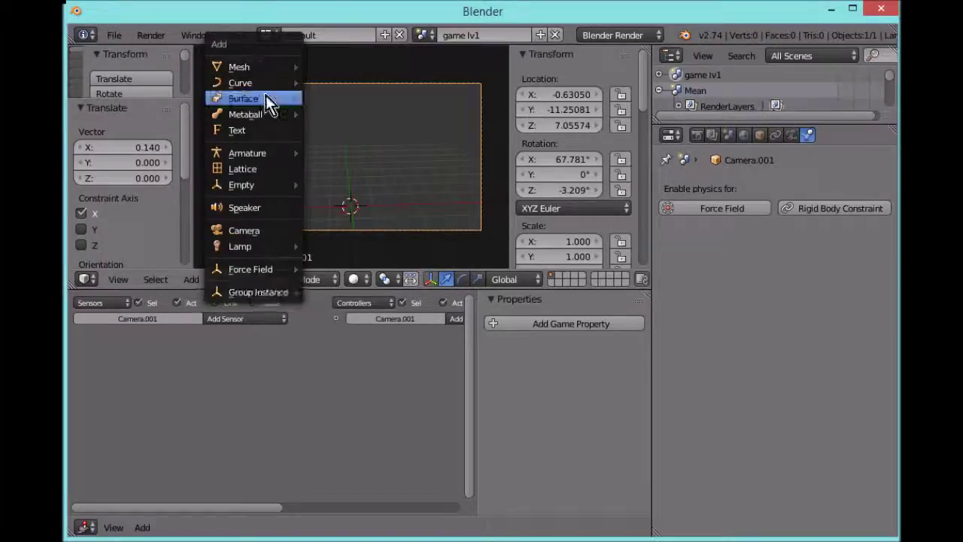
mouse_move(274, 82)
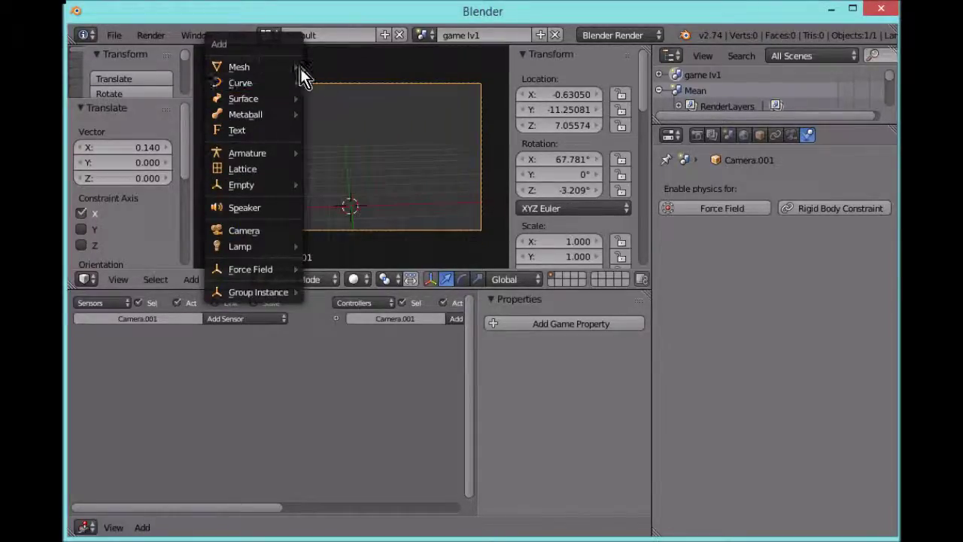
mouse_move(295, 67)
click(334, 81)
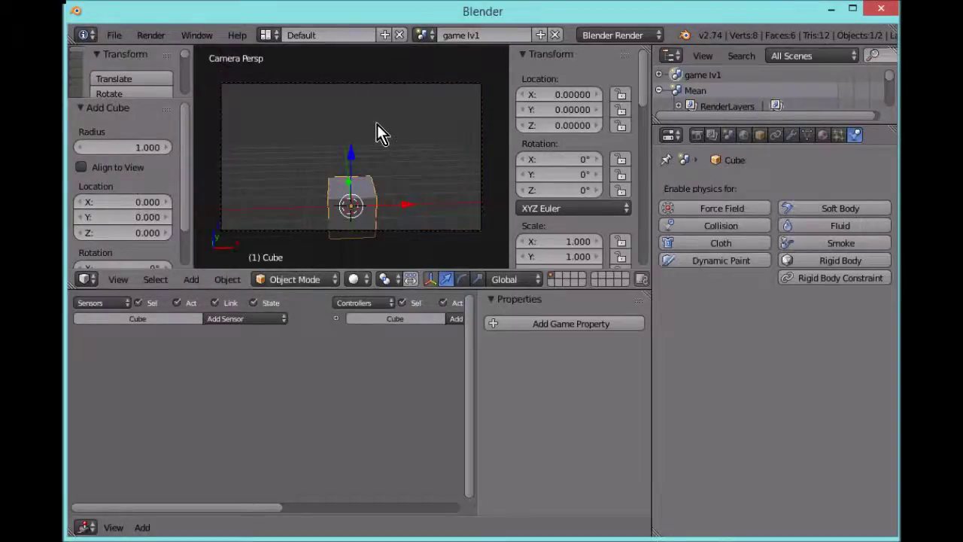
drag(352, 158, 349, 96)
Step: Return to the Mean scene and run the game twice to test that Play switches to the cube scene
click(422, 34)
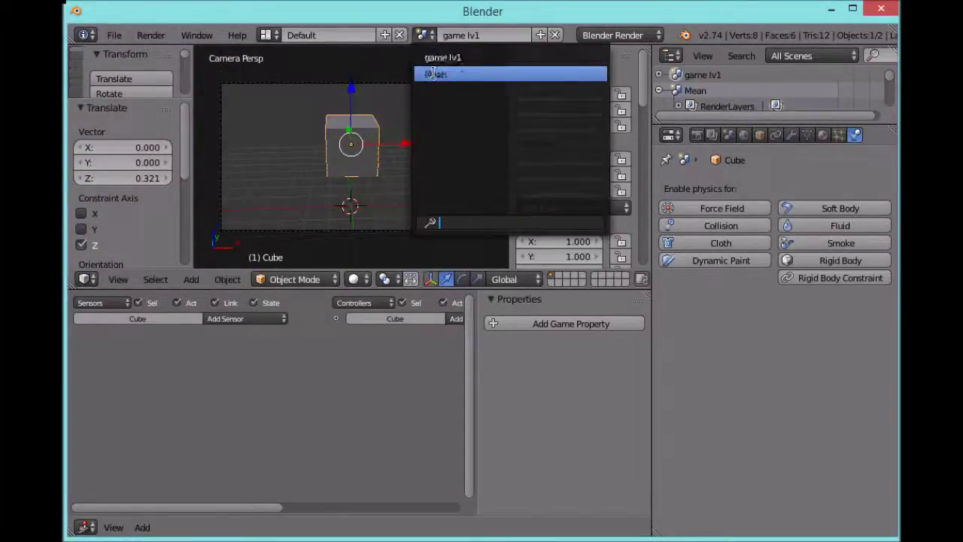
key(Return)
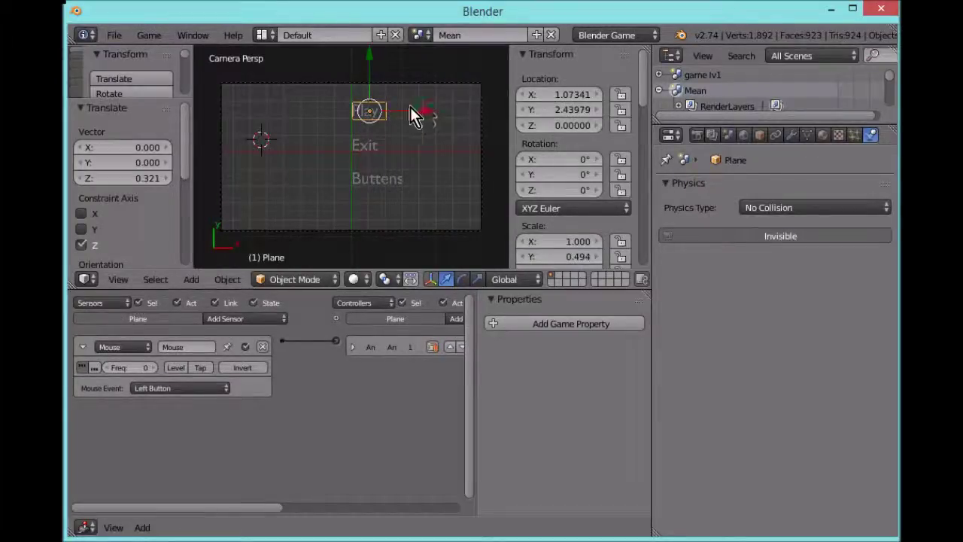
key(p)
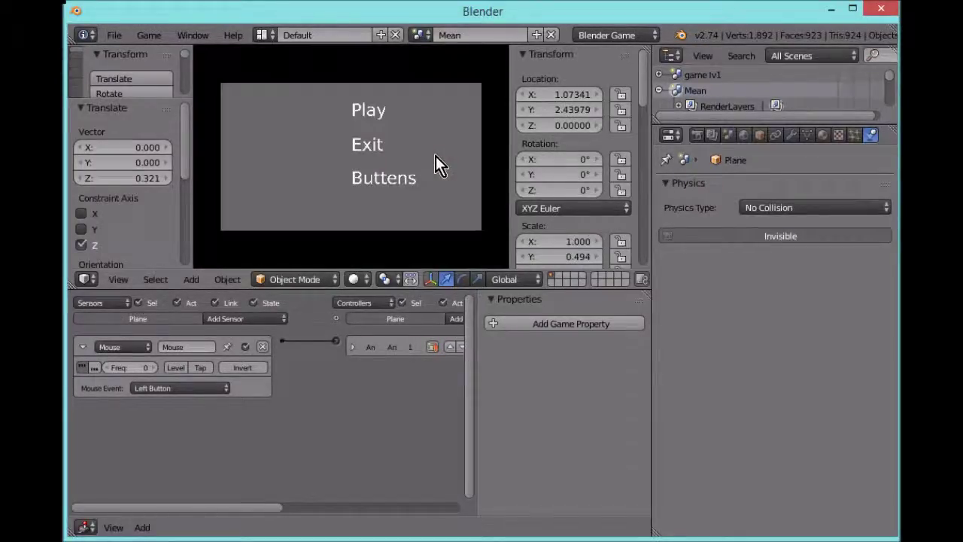
click(380, 114)
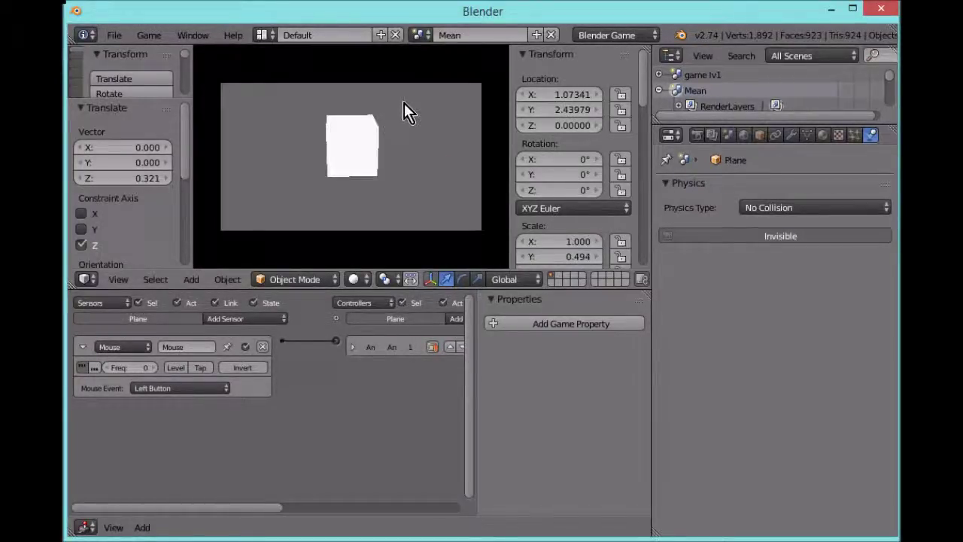
key(Escape)
key(p)
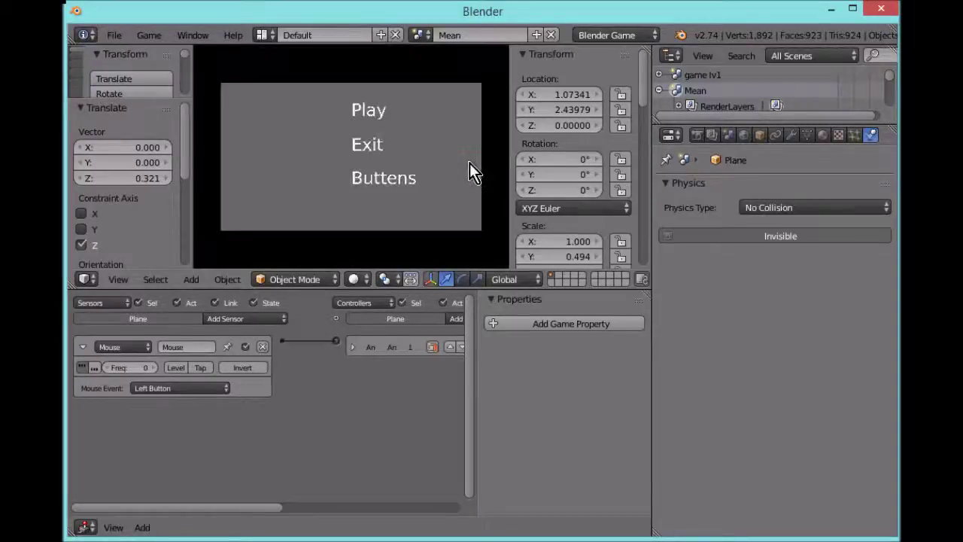
click(373, 112)
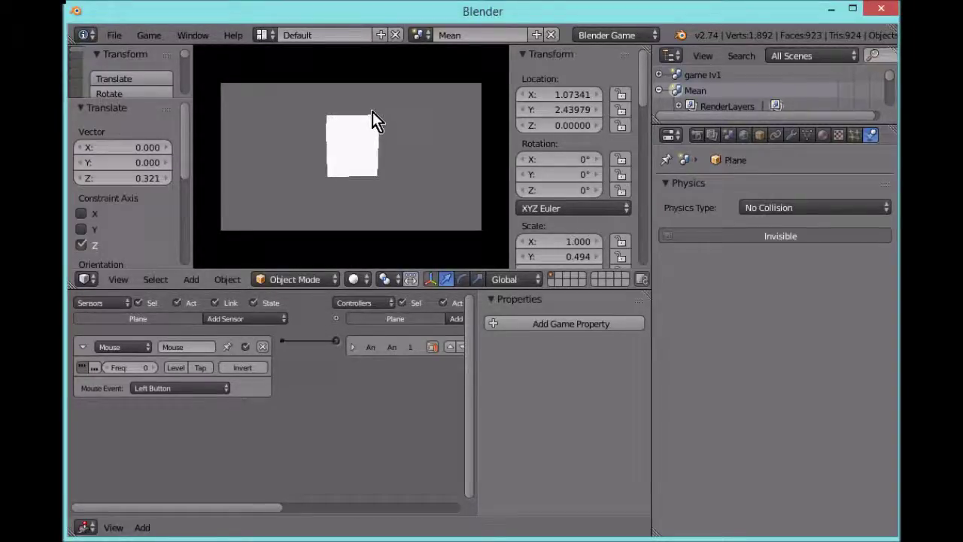
key(Escape)
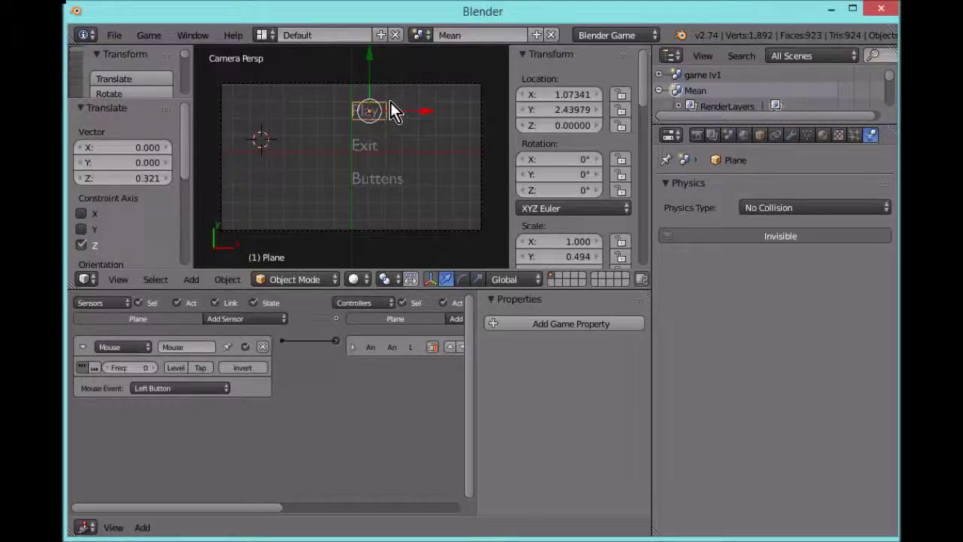
Step: Duplicate the Play plane by copy and paste and move the copy down along Y to about 0.38, over the Exit text
key(ctrl+c)
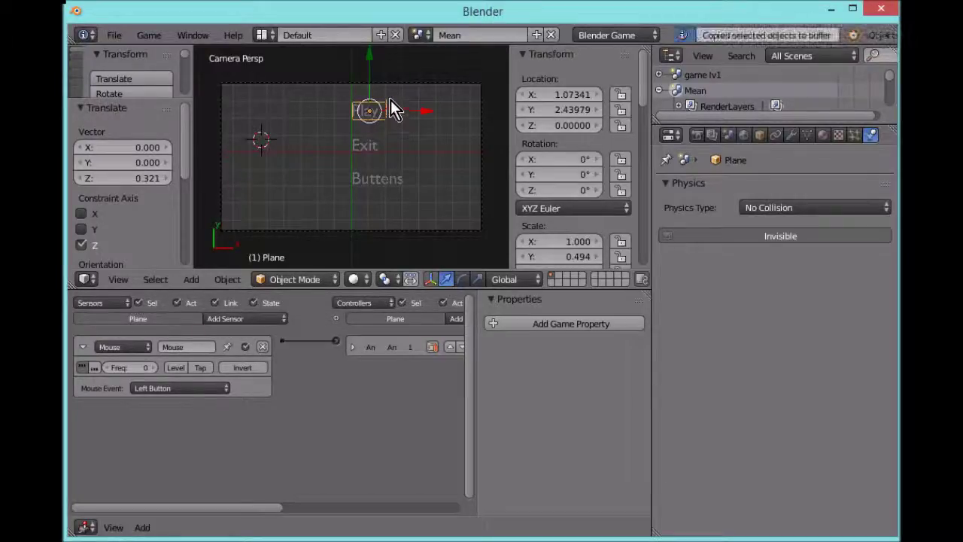
key(ctrl+v)
key(g)
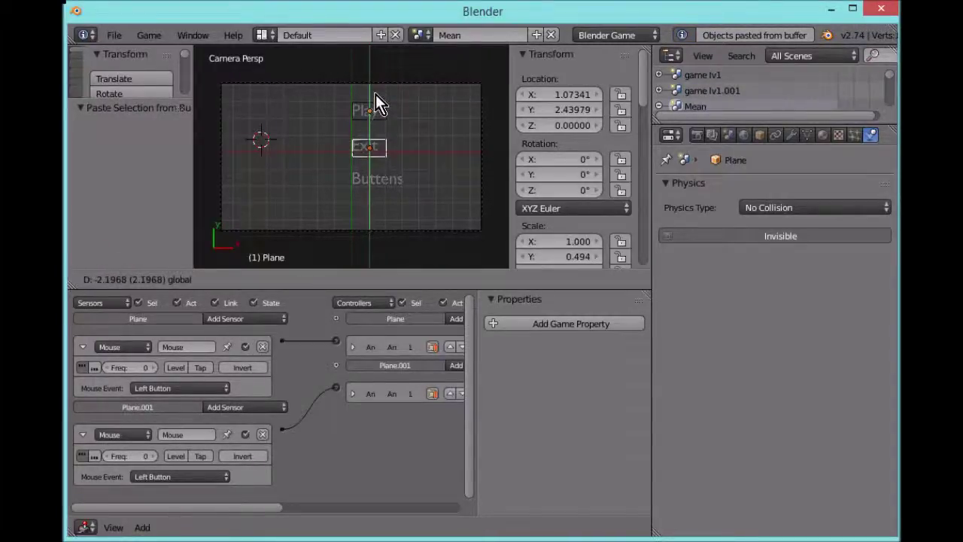
click(376, 93)
Step: Paste another copy of the plane and move it about 1.96 units down along Y onto the Buttens text
key(ctrl+c)
key(ctrl+v)
key(g)
key(y)
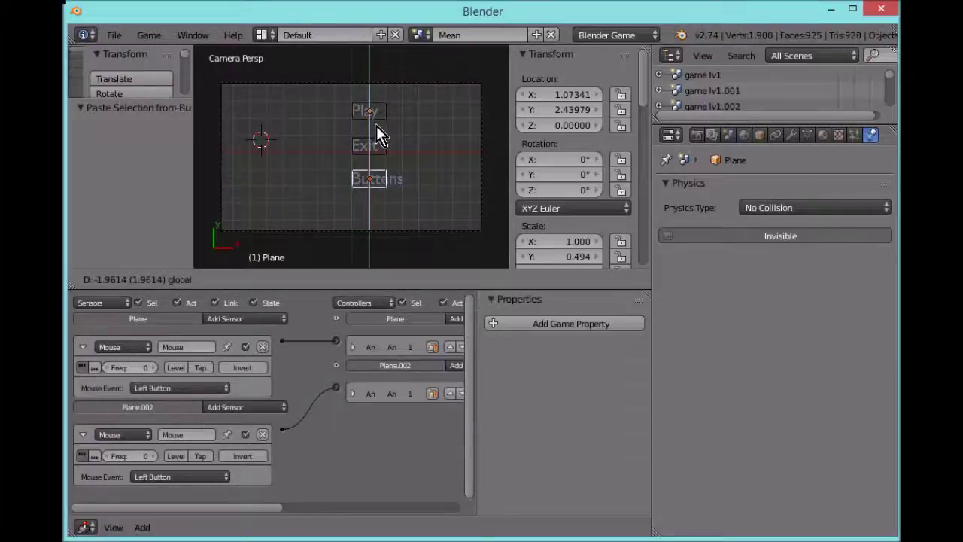
click(376, 126)
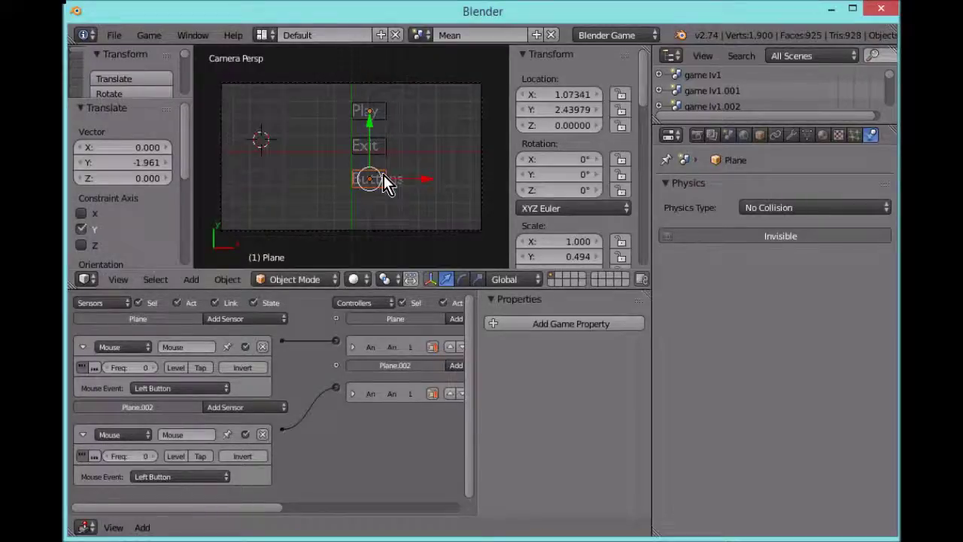
Step: Shift the Buttens plane about 0.51 along X and scale it about 1.63 along X to cover the whole word
drag(426, 186, 436, 181)
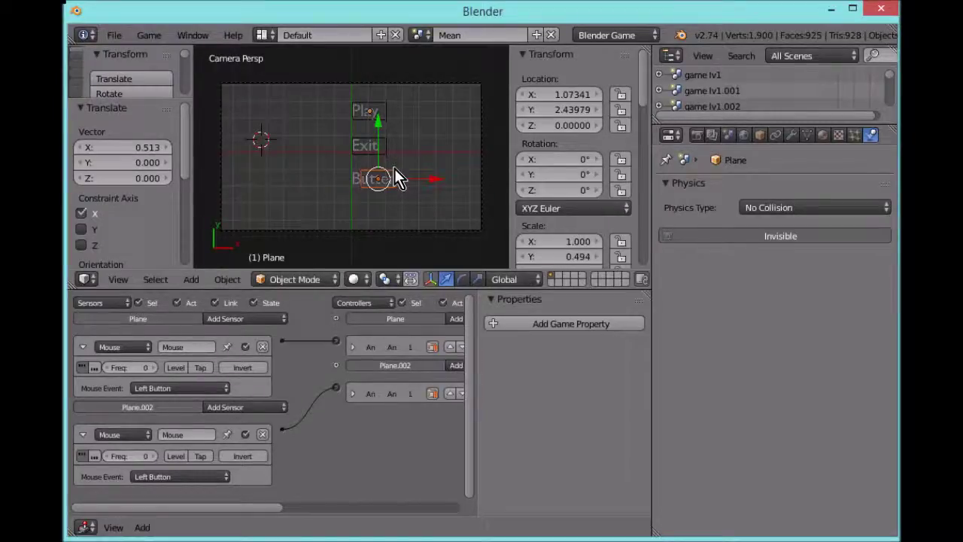
key(s)
key(x)
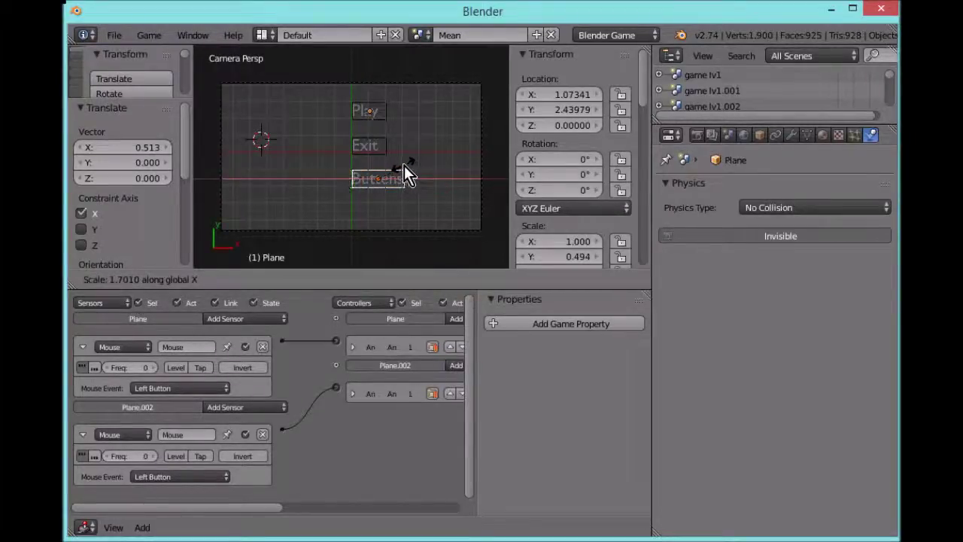
click(406, 165)
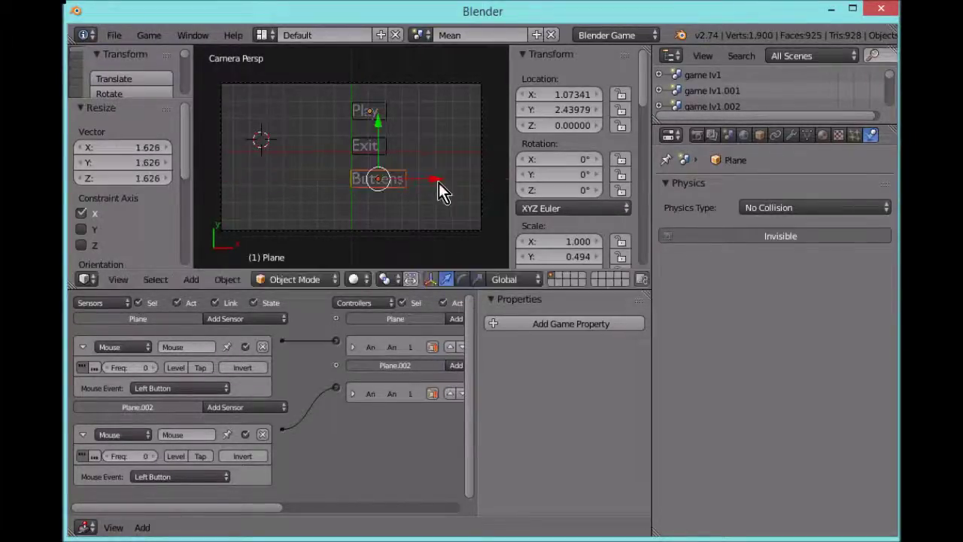
Step: Change the Exit plane's actuator to Game with Quit Game, and test the Exit text in a game run
right_click(361, 144)
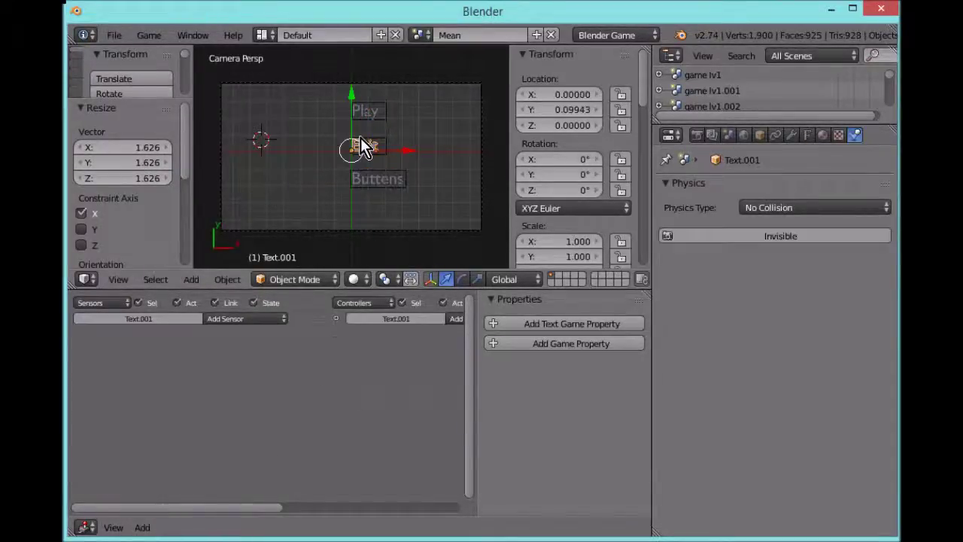
right_click(362, 145)
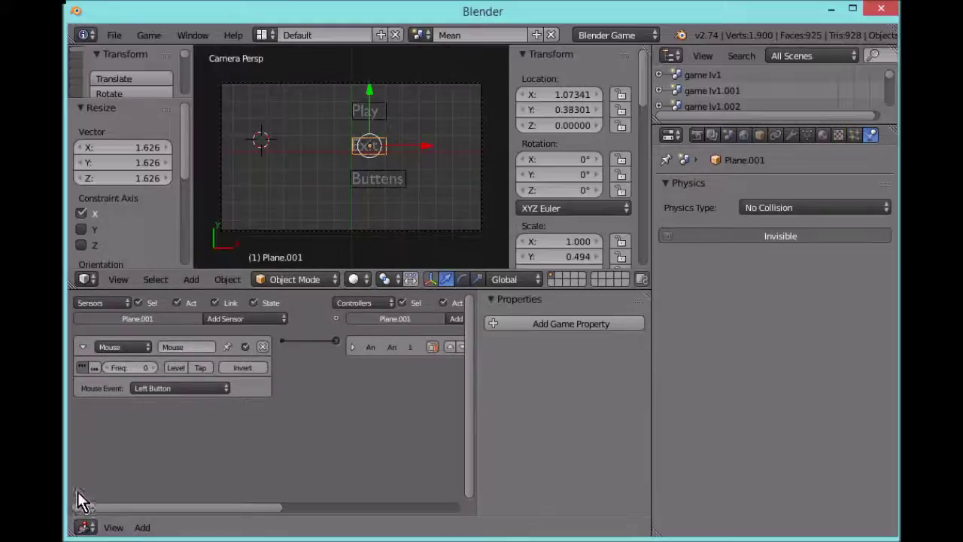
drag(99, 508, 278, 508)
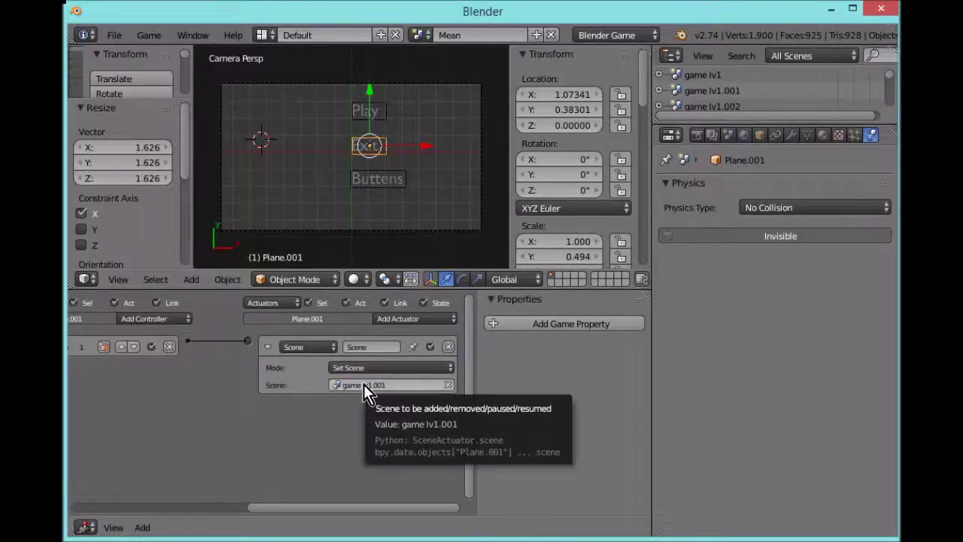
click(375, 367)
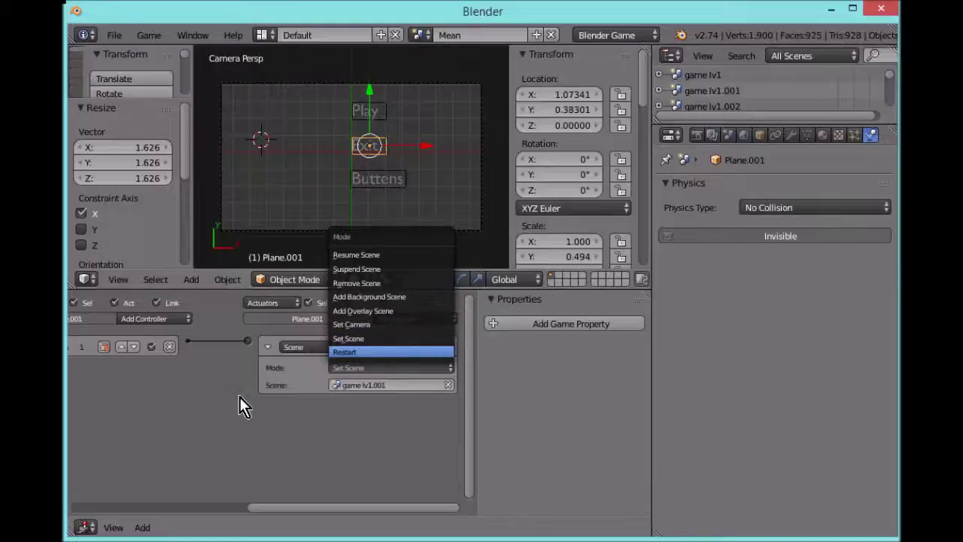
click(319, 347)
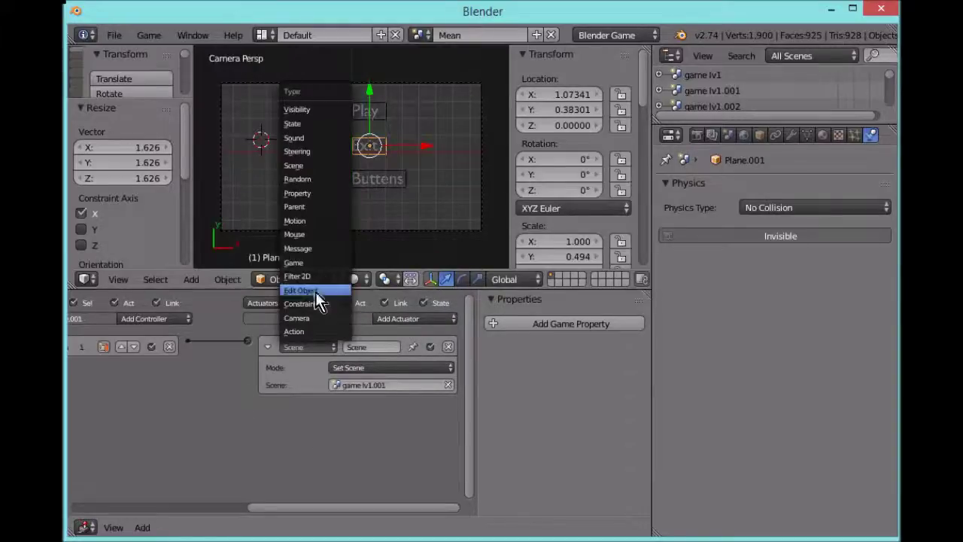
click(299, 263)
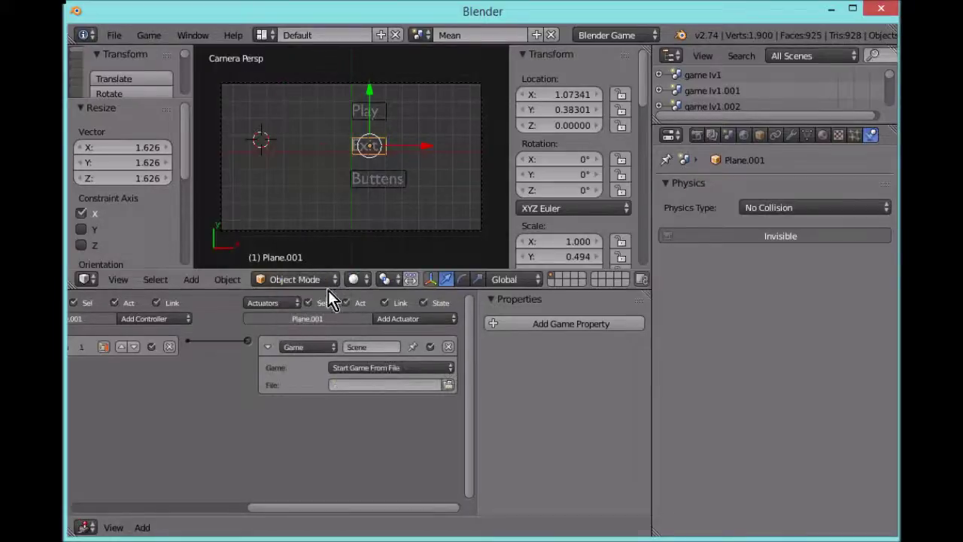
click(387, 367)
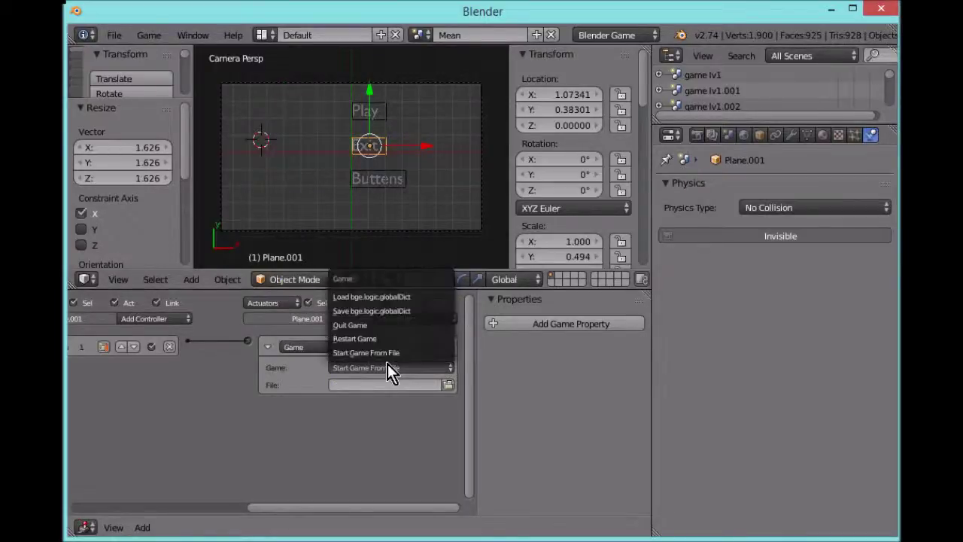
click(372, 324)
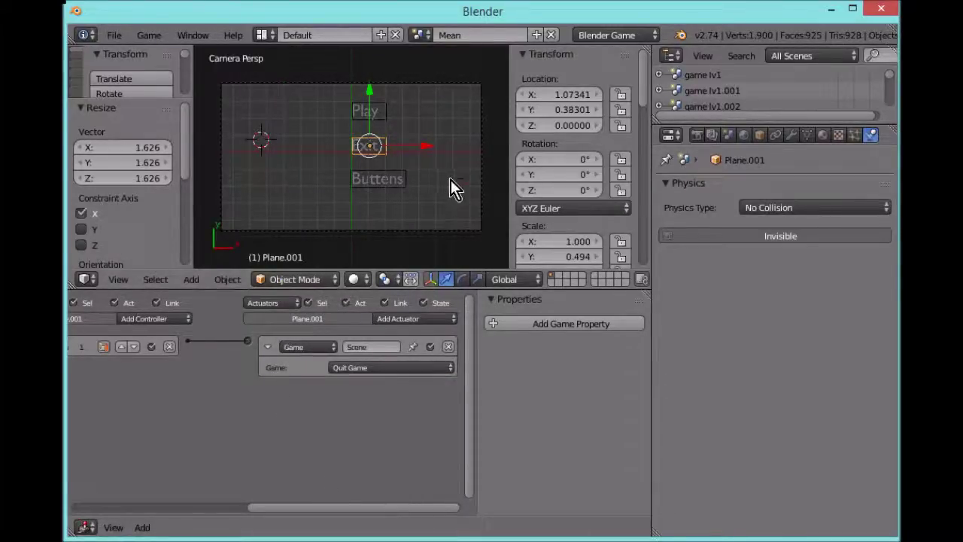
key(p)
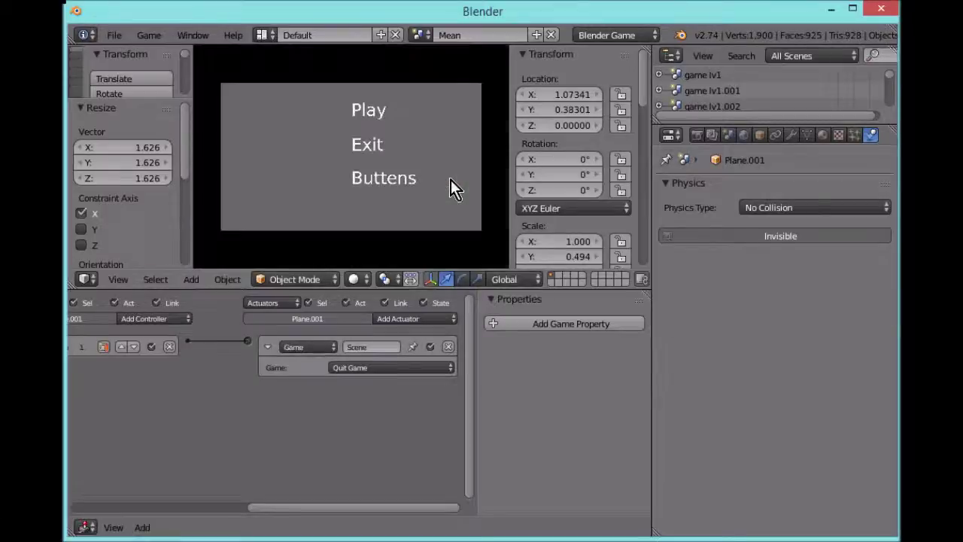
click(367, 146)
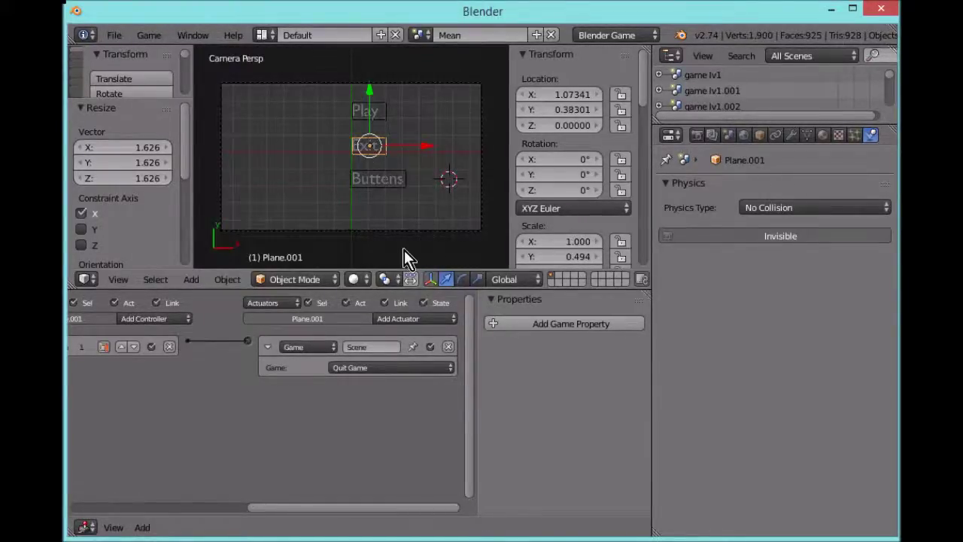
Step: Select the Buttens plane, create a new empty scene, and add a camera there aligned to the current view
right_click(404, 191)
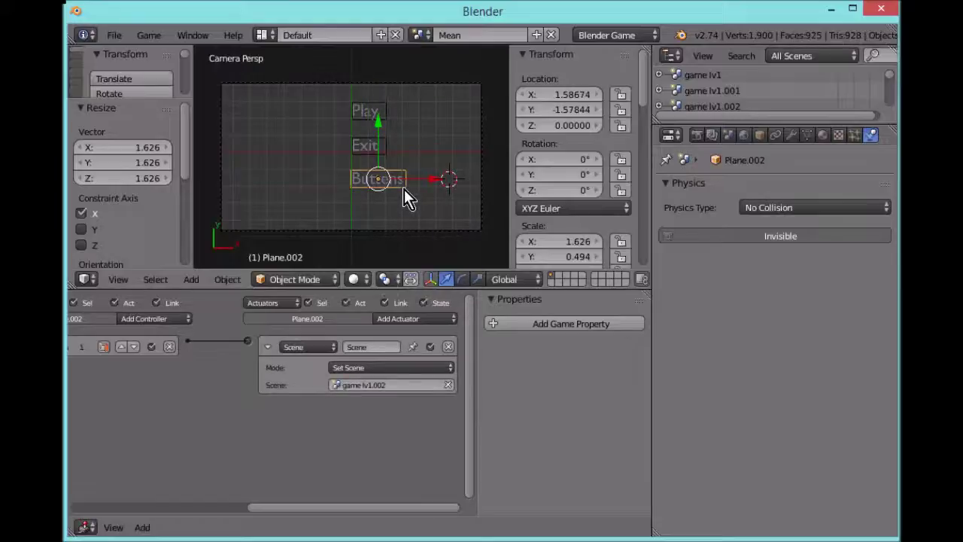
click(536, 34)
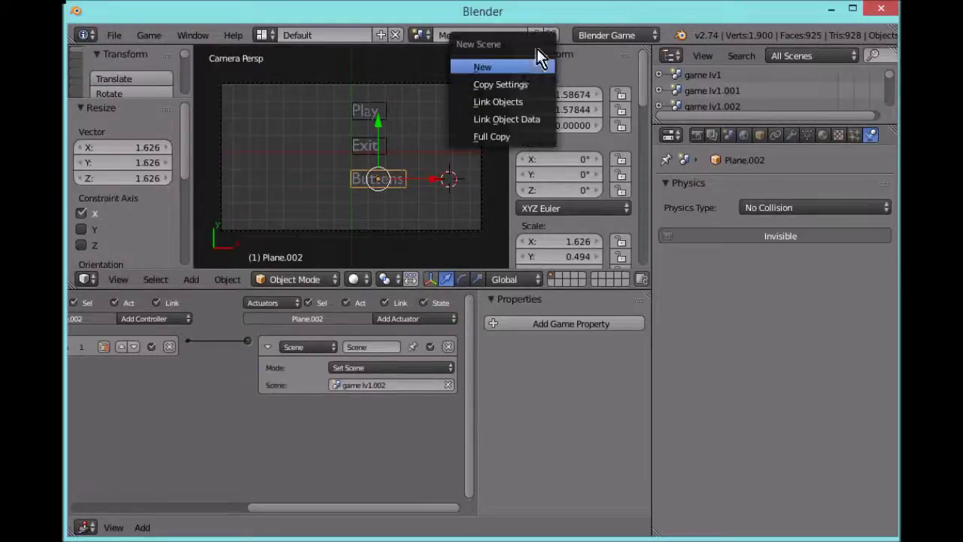
click(526, 66)
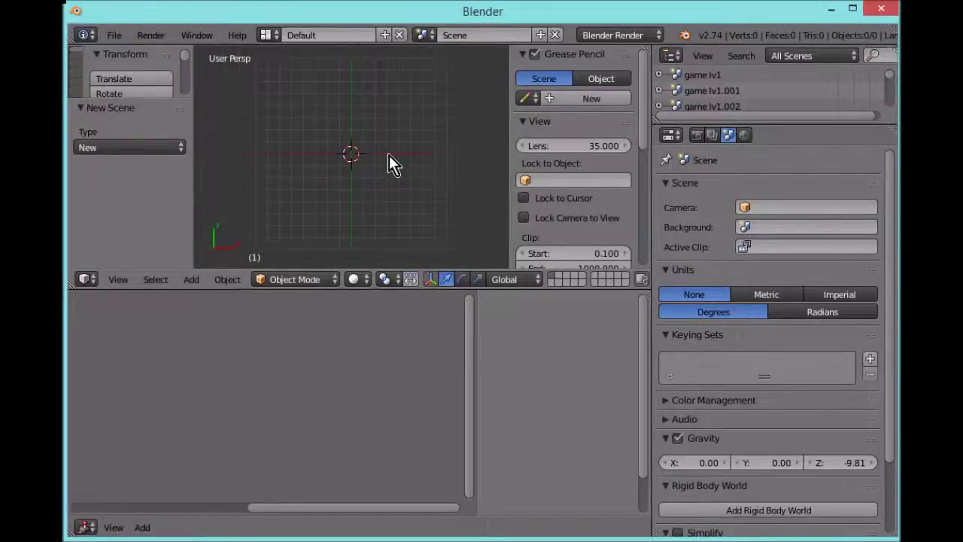
key(shift+a)
click(378, 319)
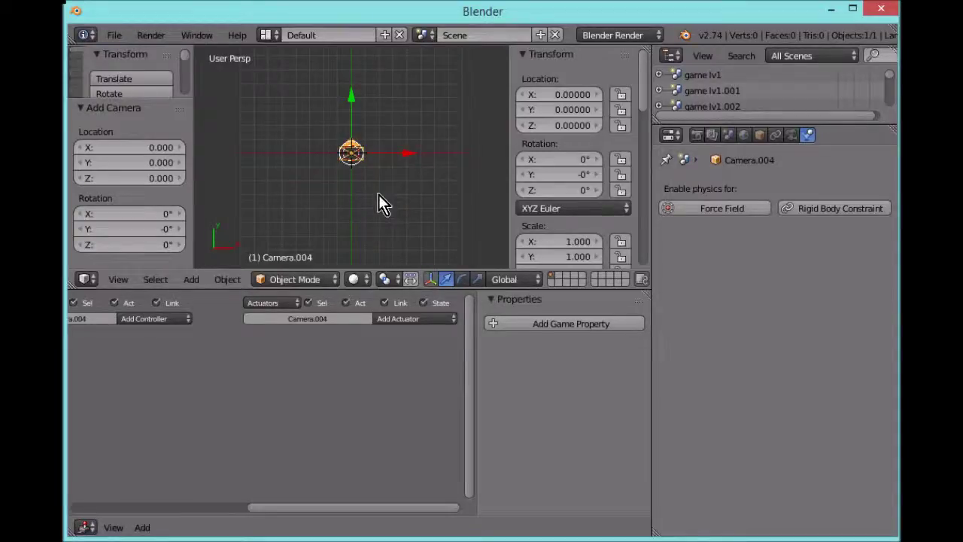
key(ctrl+alt+KP_0)
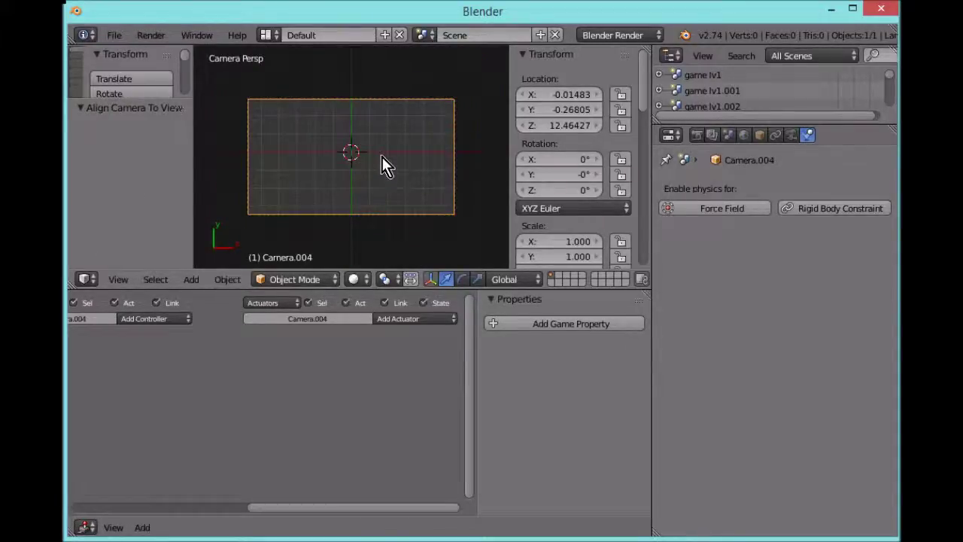
scroll(346, 149, up, 2)
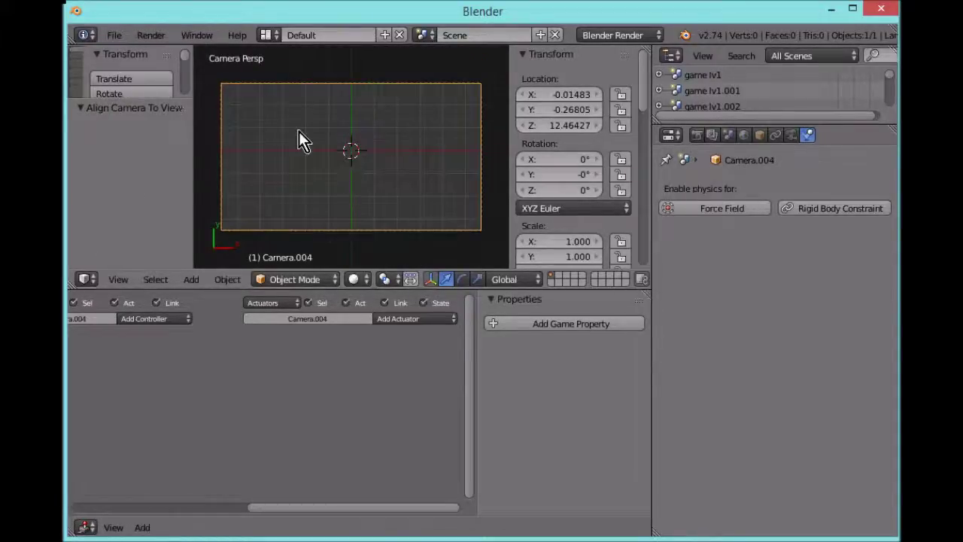
Step: Add a text object and move it about 3.06 along Y and -2.41 along X into the camera frame's upper-left corner
click(281, 173)
key(shift+a)
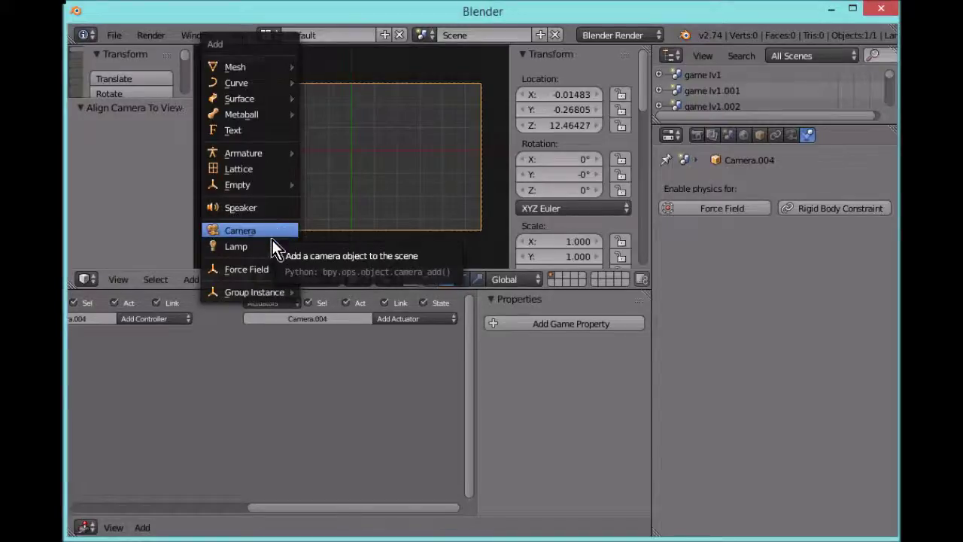
click(276, 131)
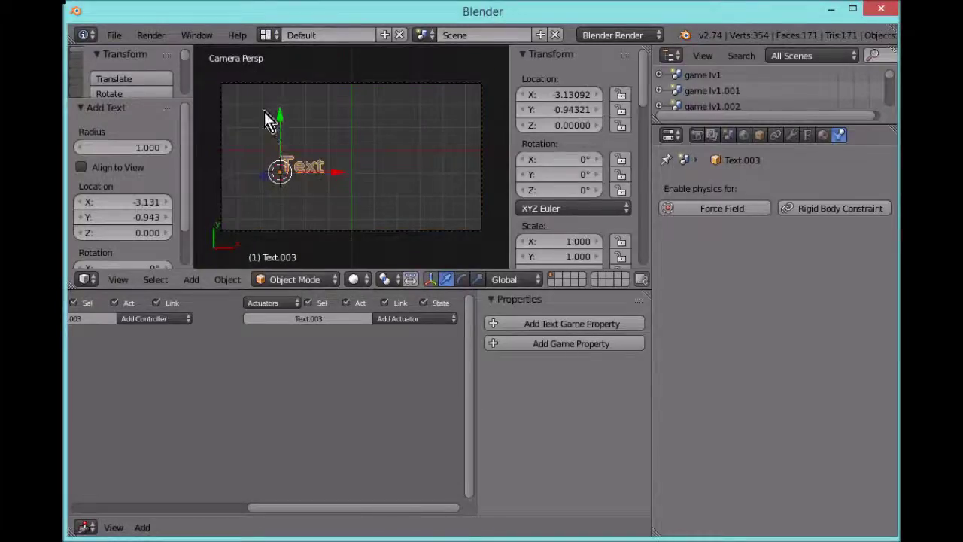
key(g)
key(y)
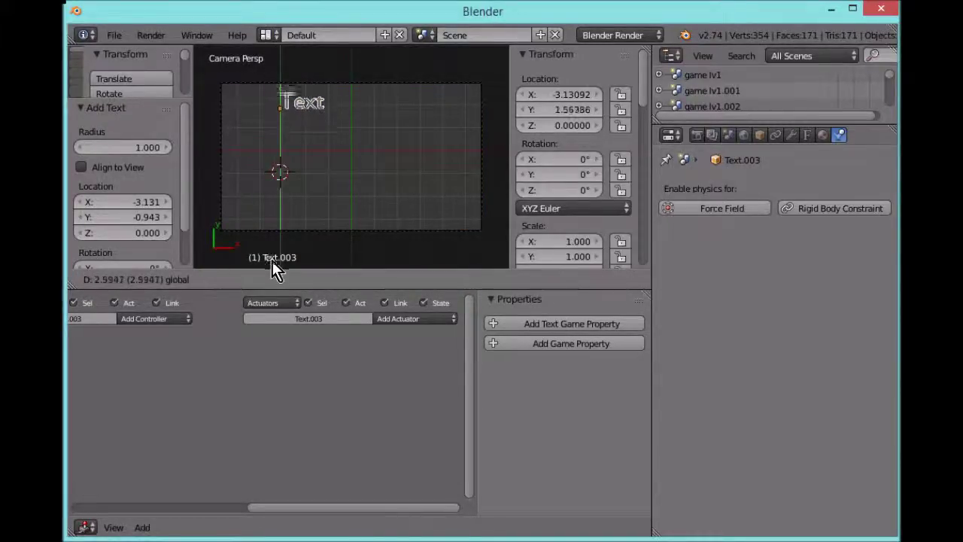
click(272, 259)
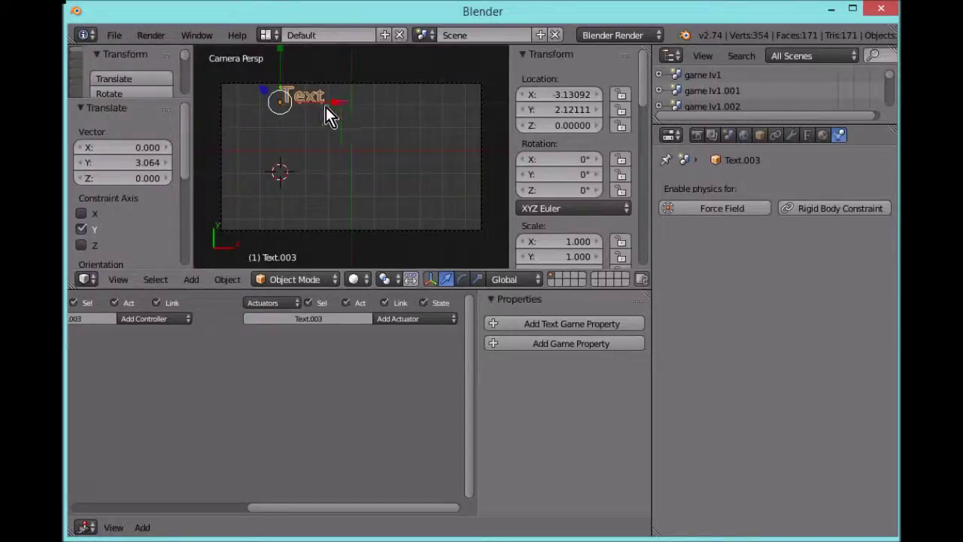
key(g)
key(x)
click(285, 119)
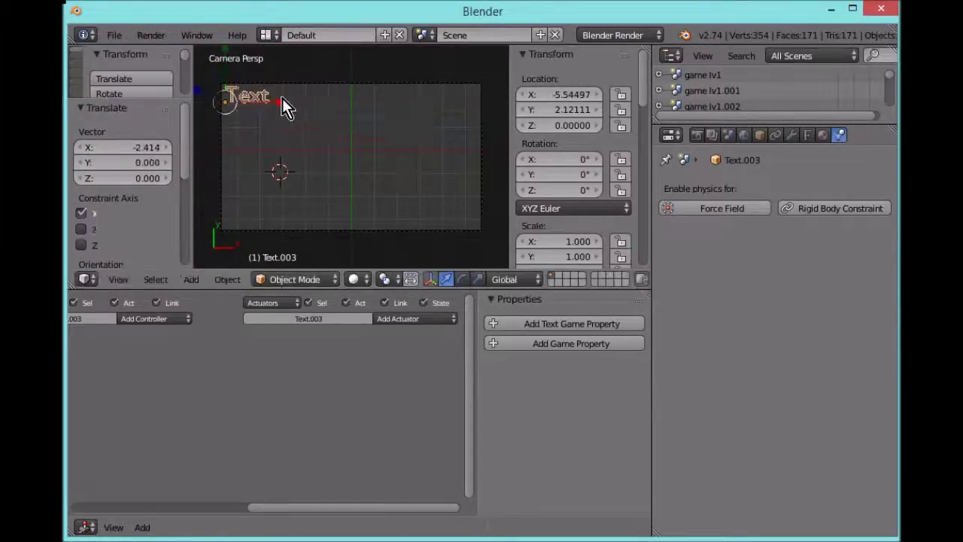
Step: Replace the text object's default content with "Move forwards) D"
key(Tab)
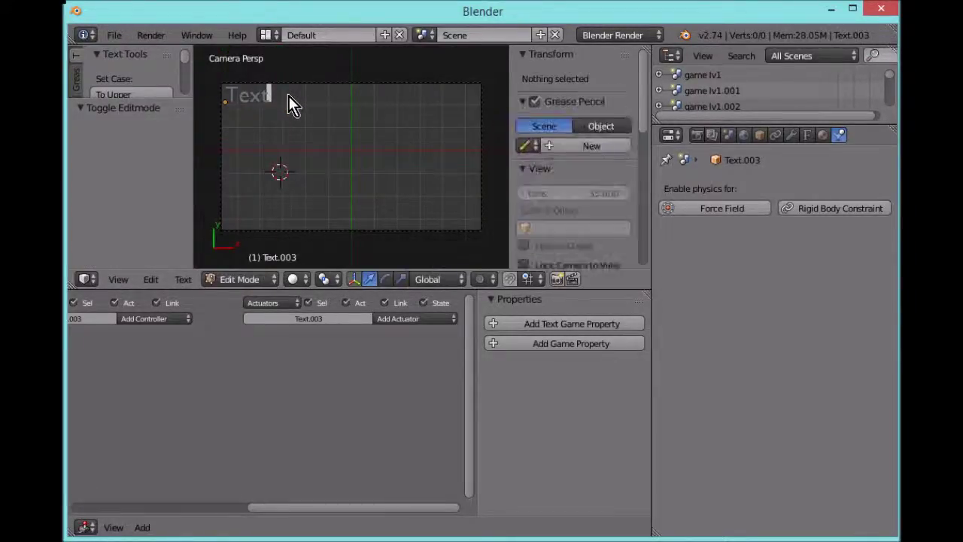
key(BackSpace)
key(BackSpace)
key(BackSpace)
key(BackSpace)
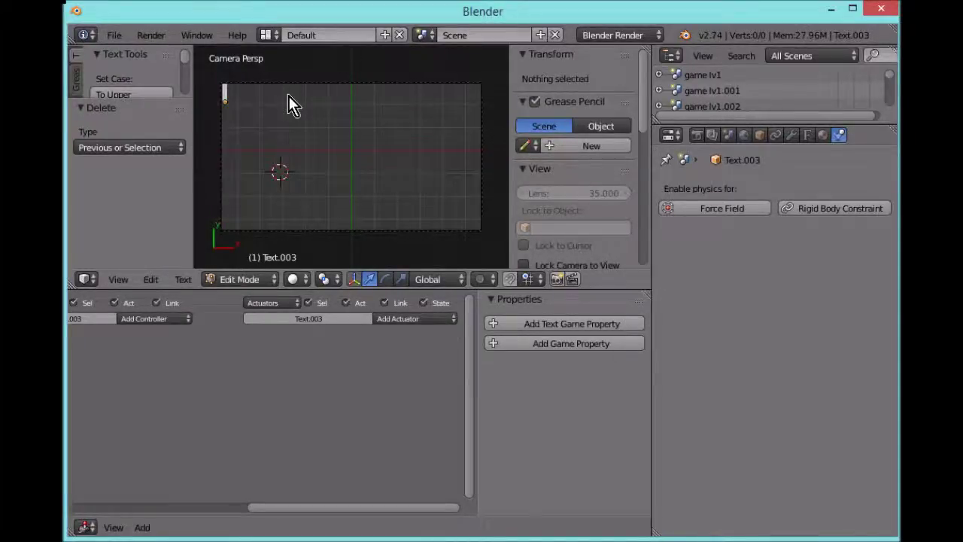
text(Move)
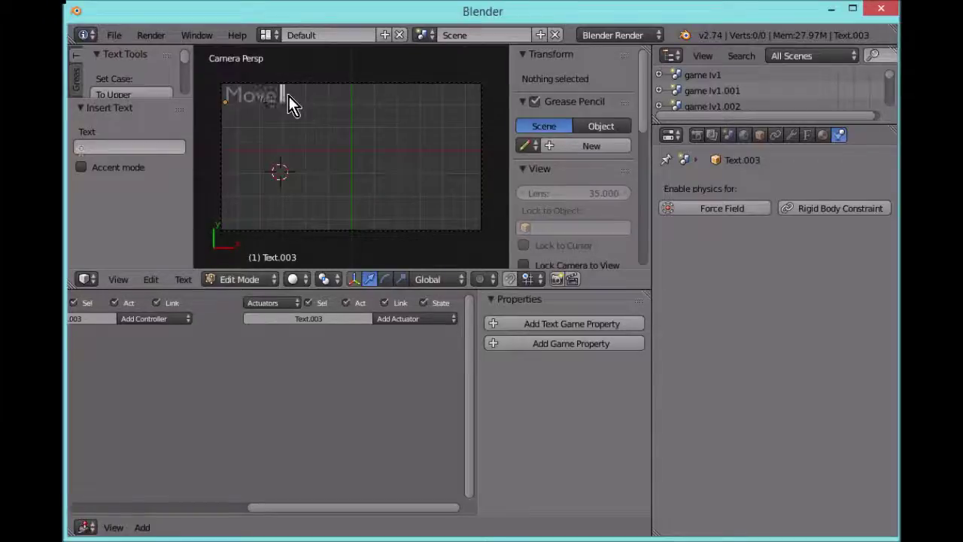
text( forwards)
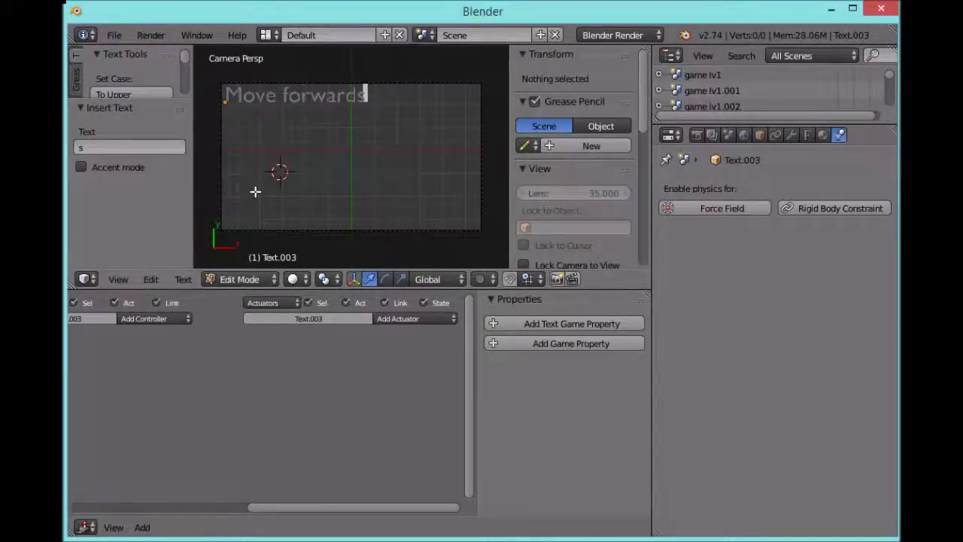
text() d)
key(BackSpace)
text(D)
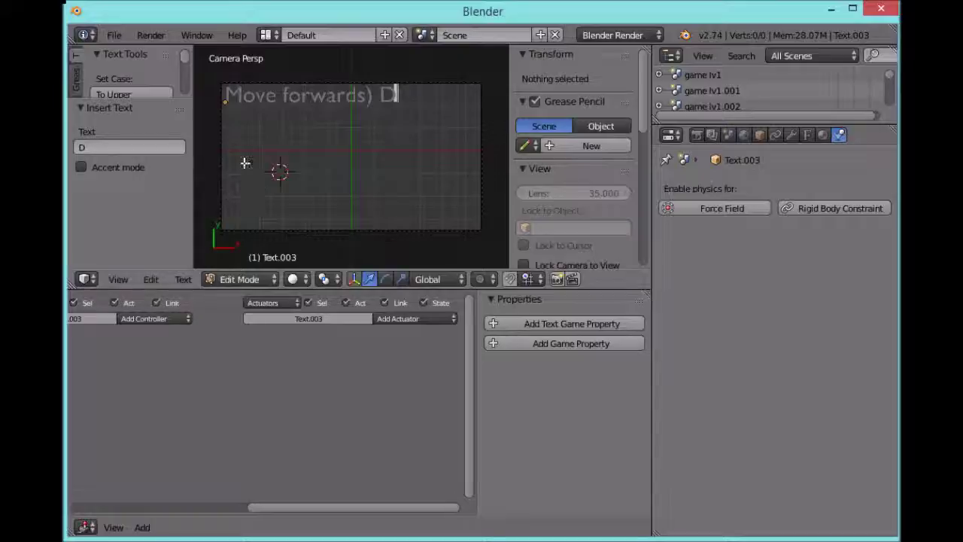
Step: Add a second line reading "Move backwards) A" to the controls text and start a third line
key(Return)
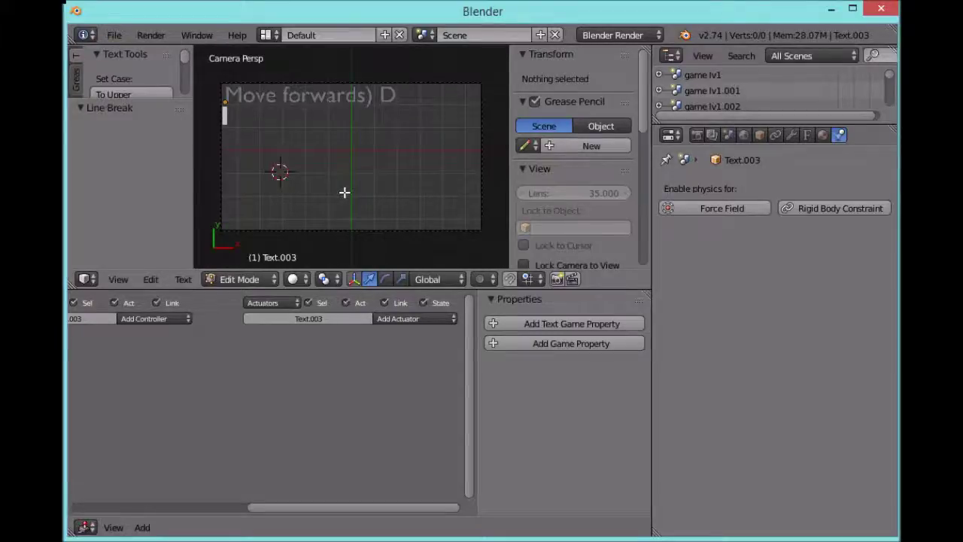
text(o)
key(BackSpace)
text(Move)
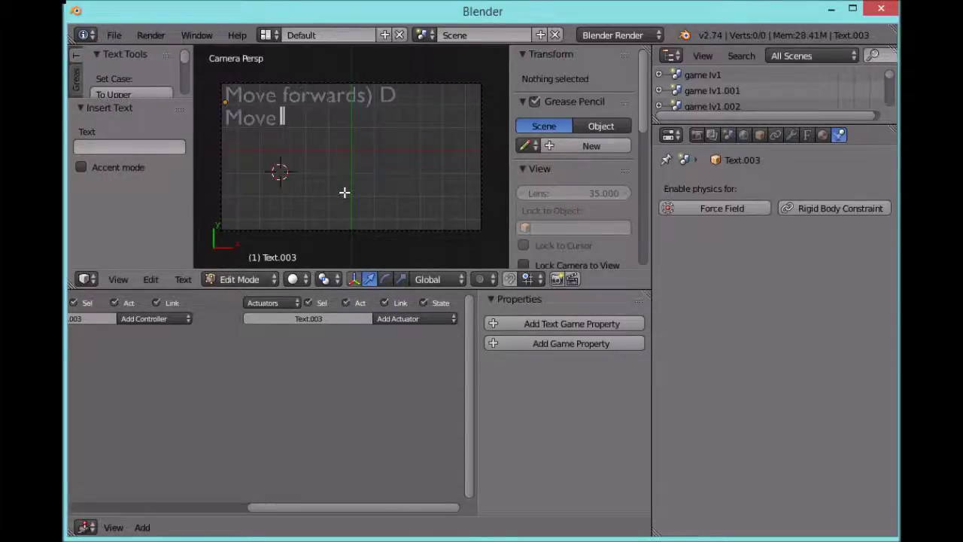
text( back)
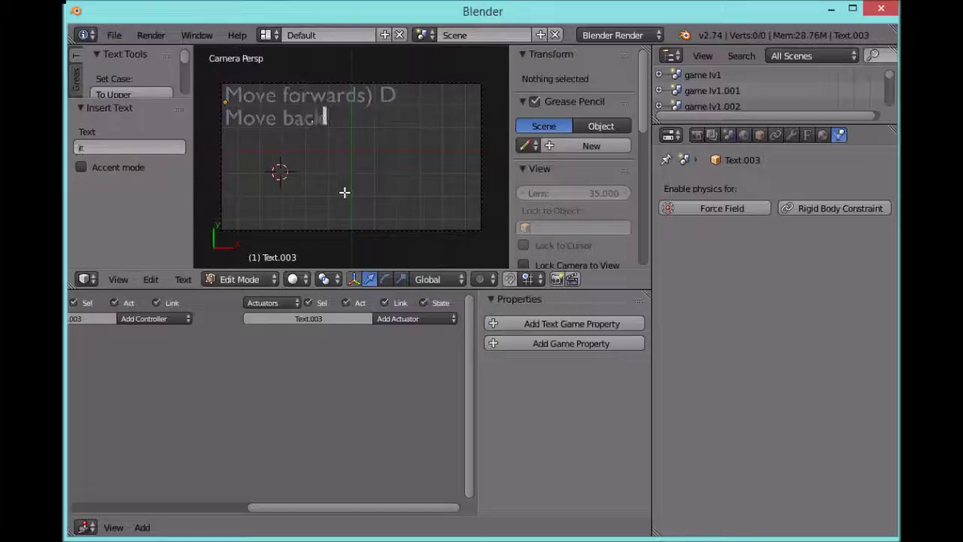
text(wards)
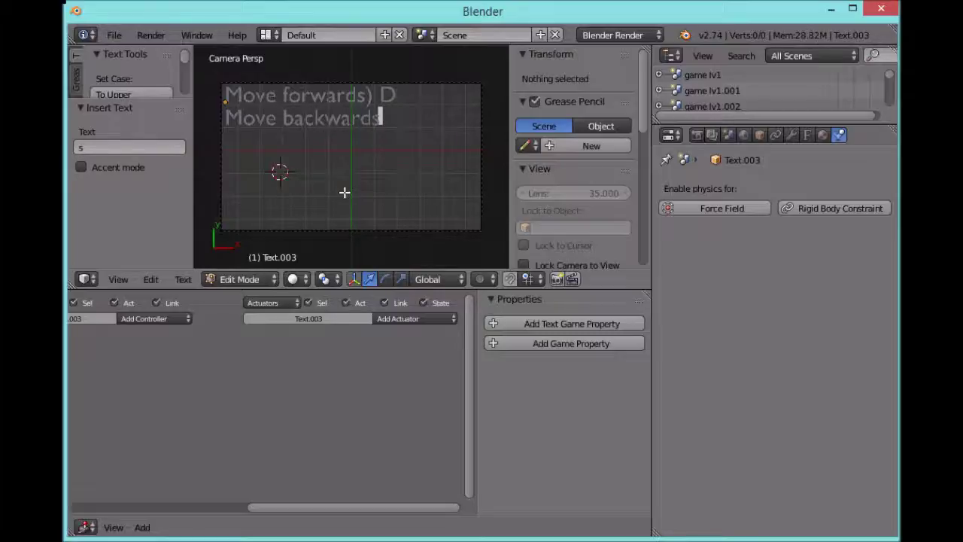
text( ))
text( S)
key(BackSpace)
text(A)
key(Return)
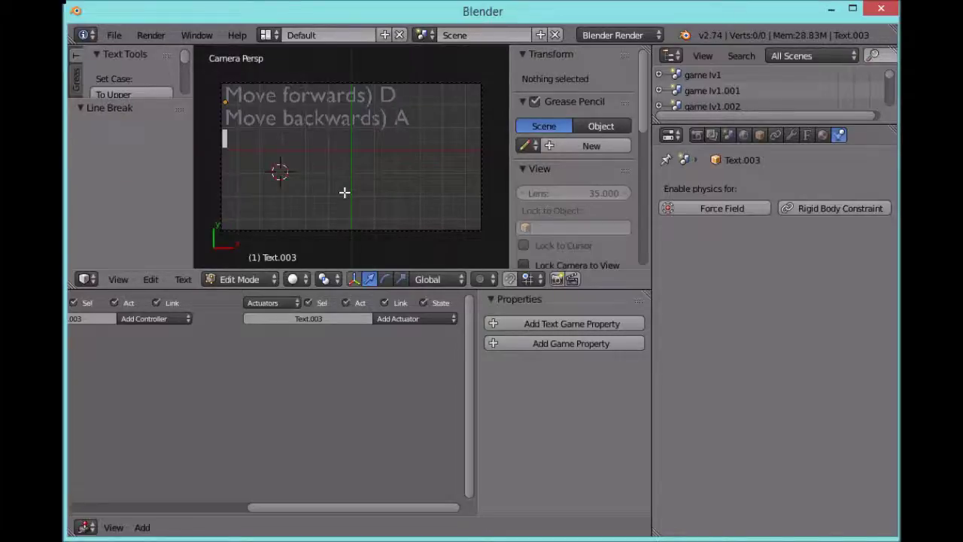
Step: Write "Jump)Space" as the third line of the controls text and finish editing it
text(Jump)
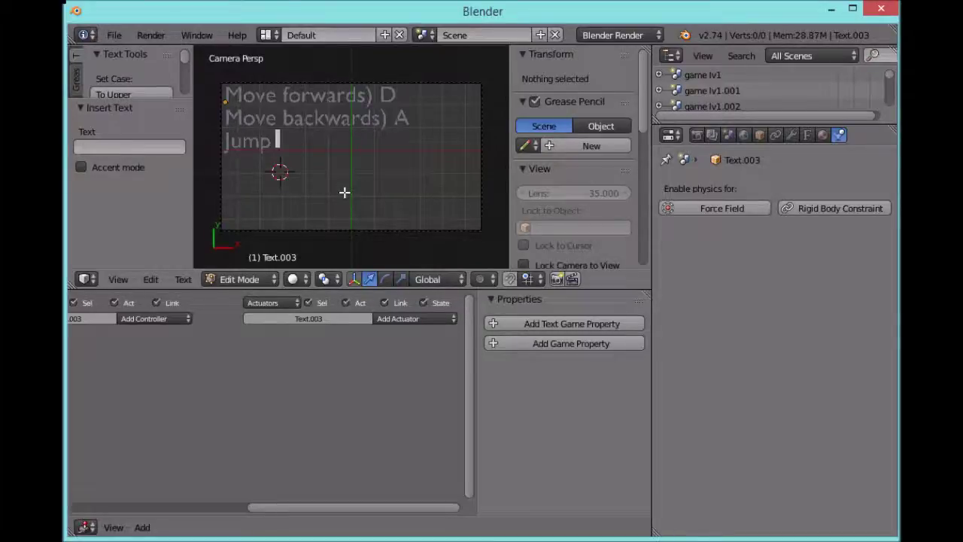
key(BackSpace)
text())
text(Sp)
key(BackSpace)
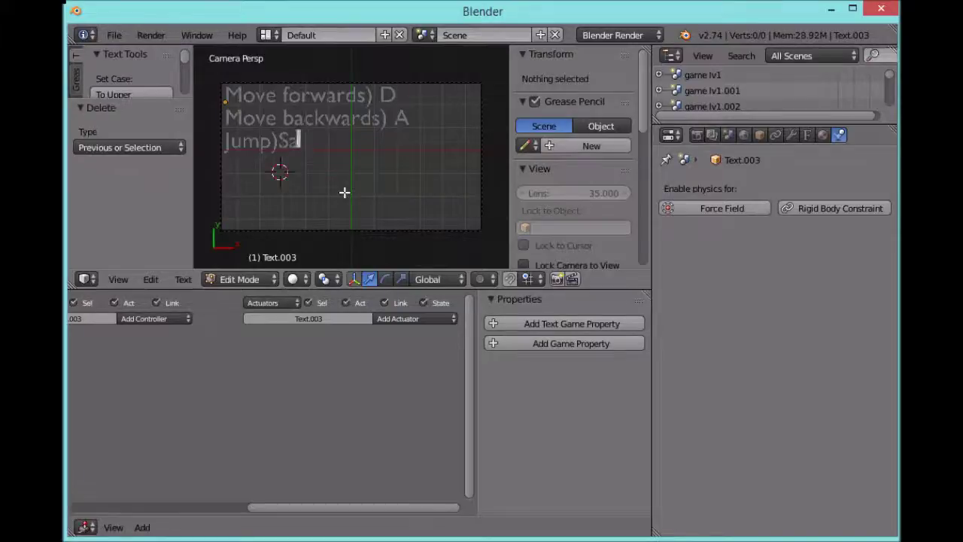
text(ove ba)
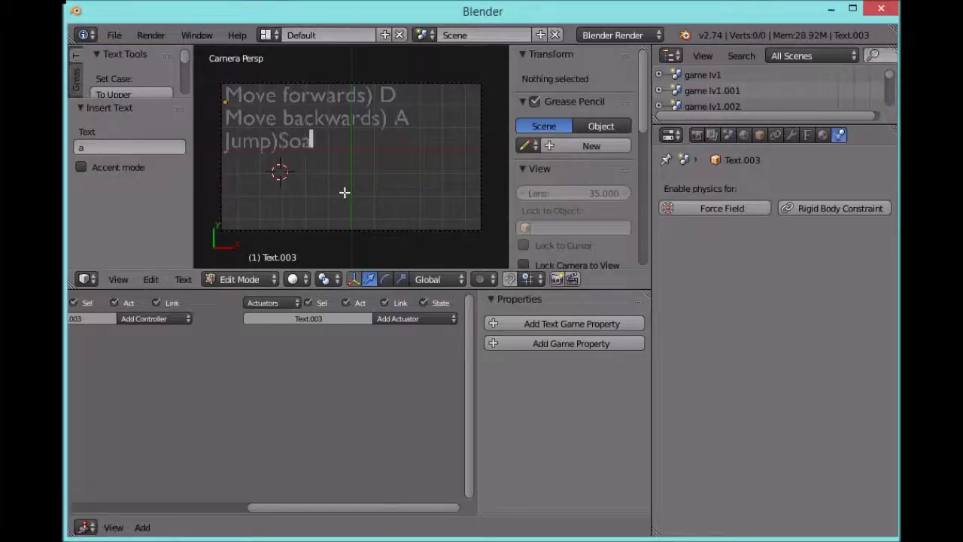
text(c)
key(BackSpace)
key(BackSpace)
key(BackSpace)
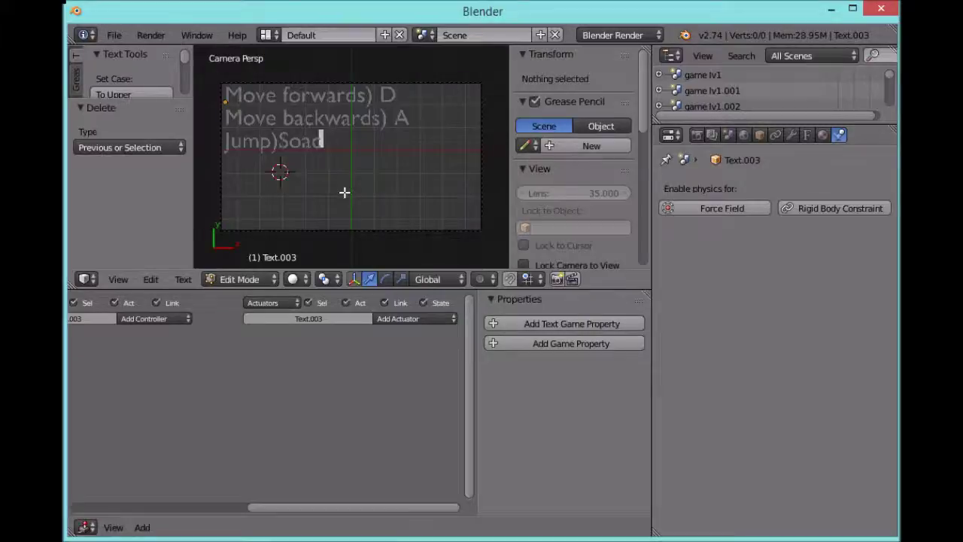
text(pax)
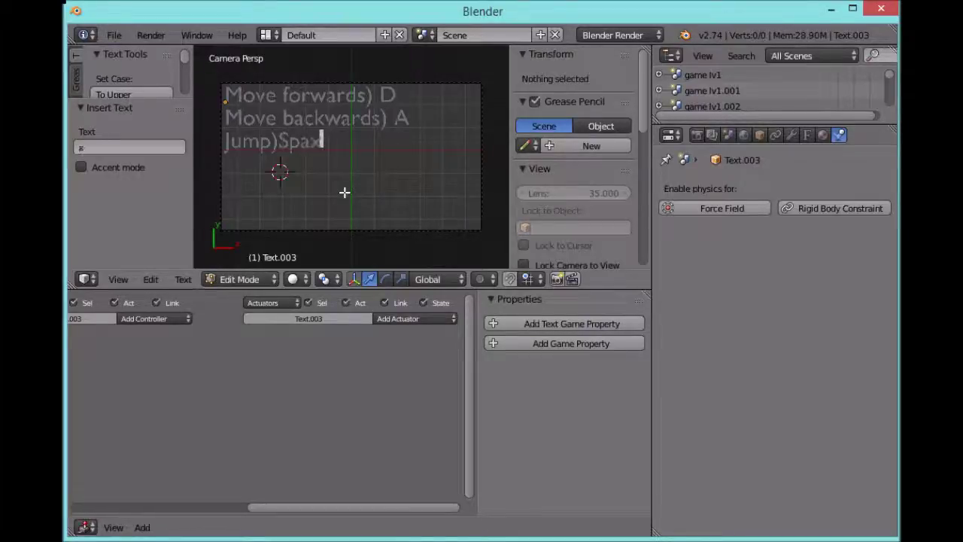
key(BackSpace)
text(ce)
drag(335, 507, 286, 509)
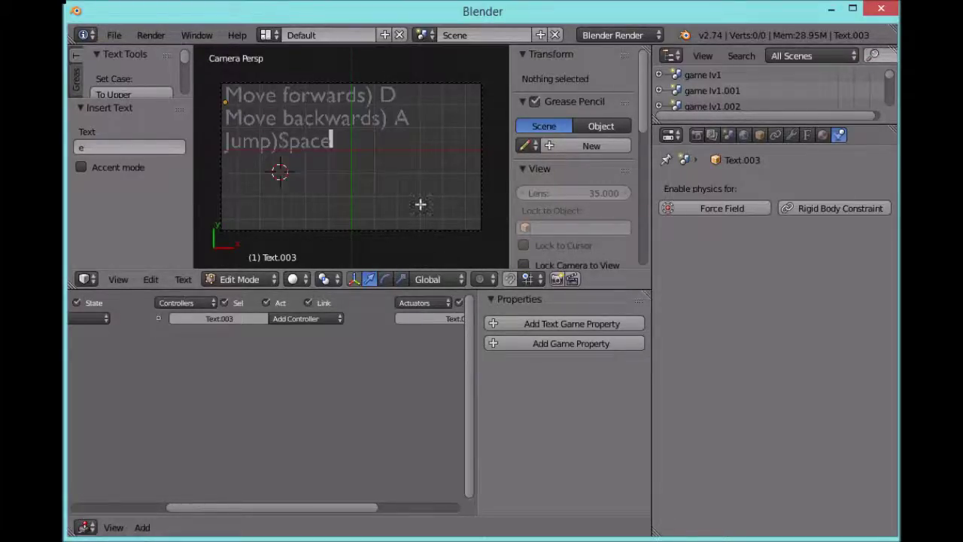
key(Tab)
Step: Add a second text object below the controls text and move it to about X 1.54, Y -2.92
click(374, 202)
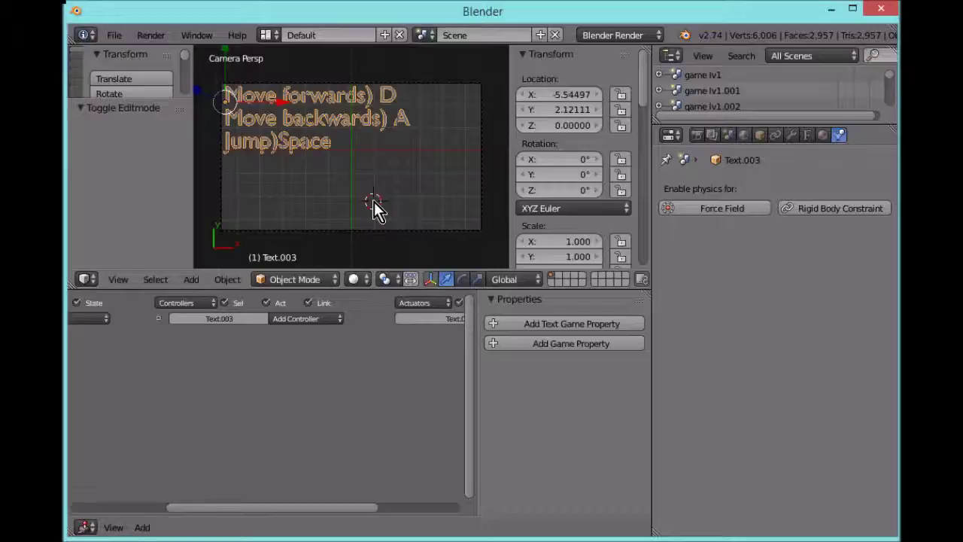
key(shift+a)
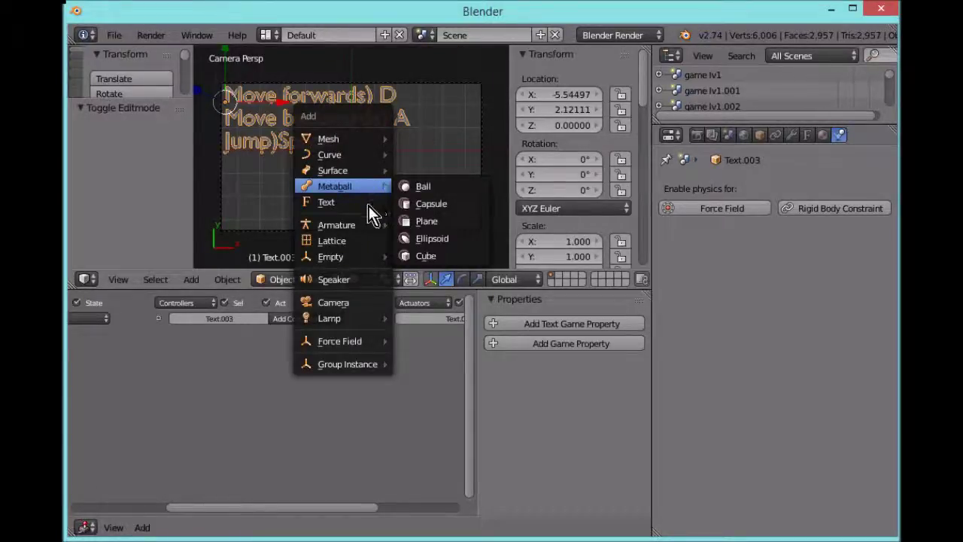
click(368, 204)
drag(372, 150, 372, 165)
drag(419, 218, 440, 218)
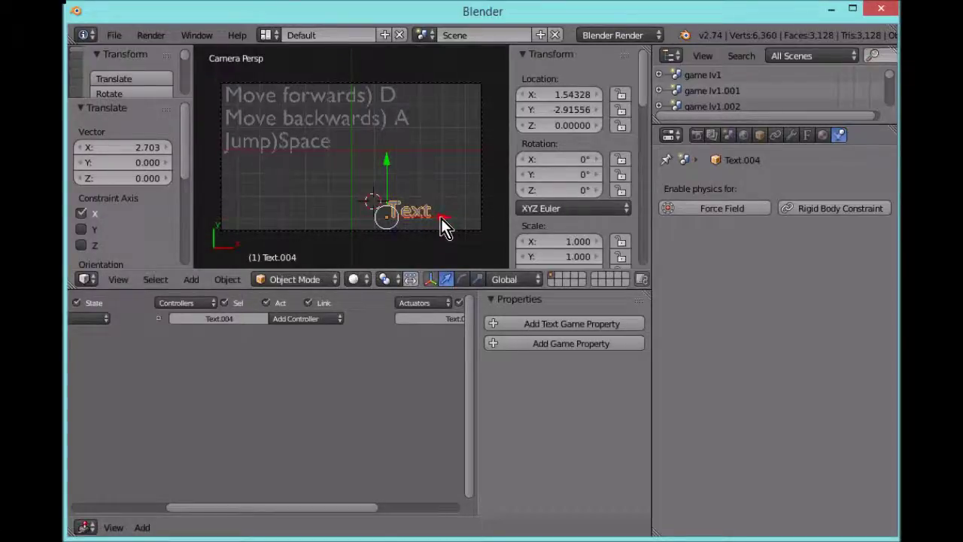
Step: Replace the new text's content with "Back to Mean Menu" and move it to about X -2.94, Y -2.77
key(Tab)
key(BackSpace)
key(BackSpace)
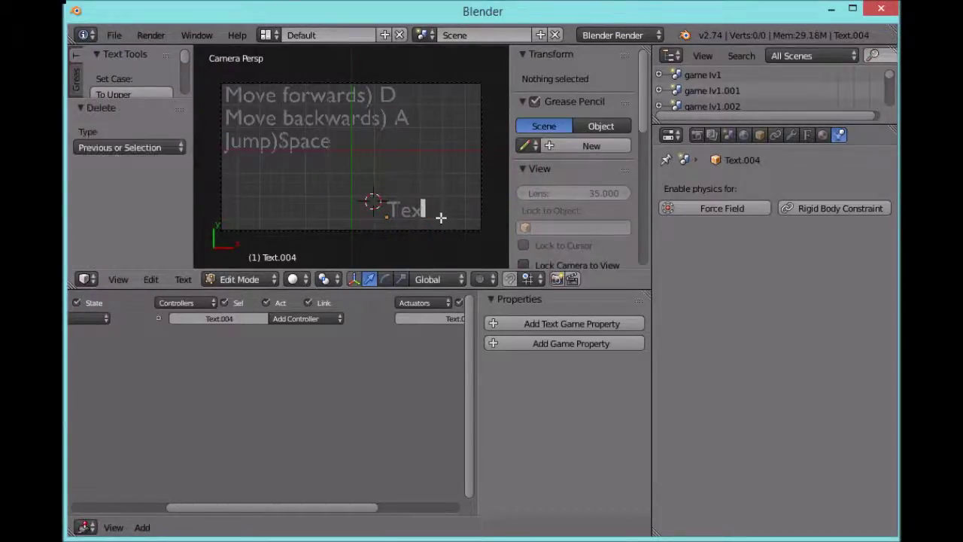
key(BackSpace)
key(BackSpace)
text(B)
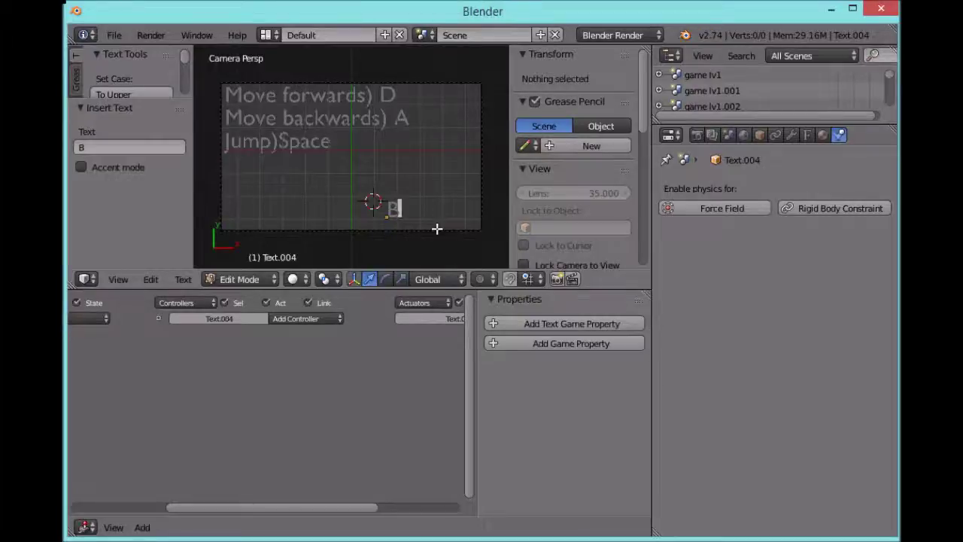
text(ack to)
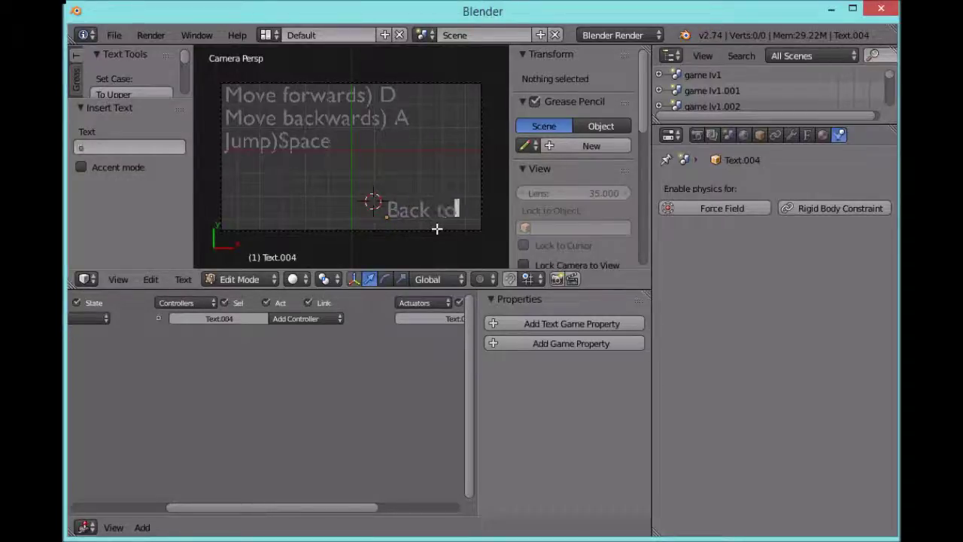
text( Men)
text(n)
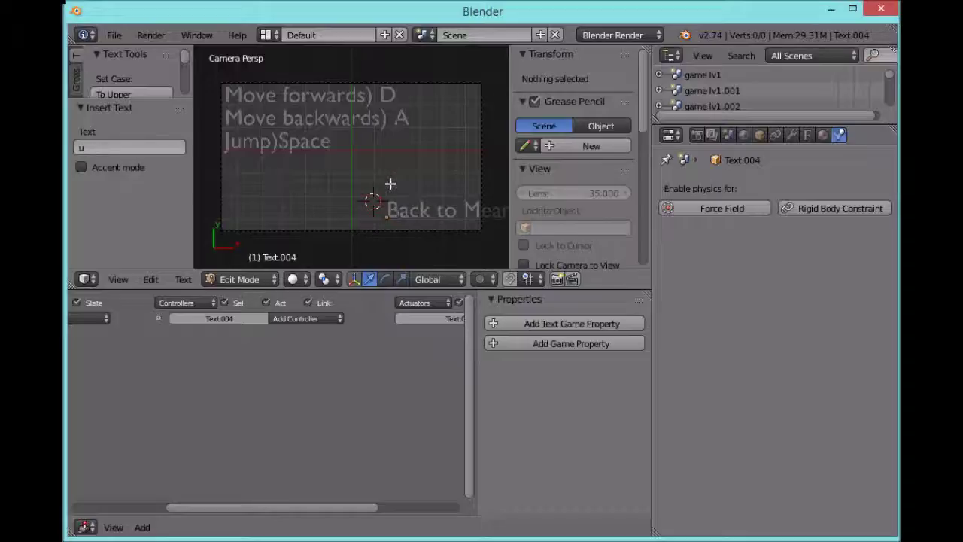
key(Tab)
drag(445, 223, 341, 203)
drag(285, 161, 282, 158)
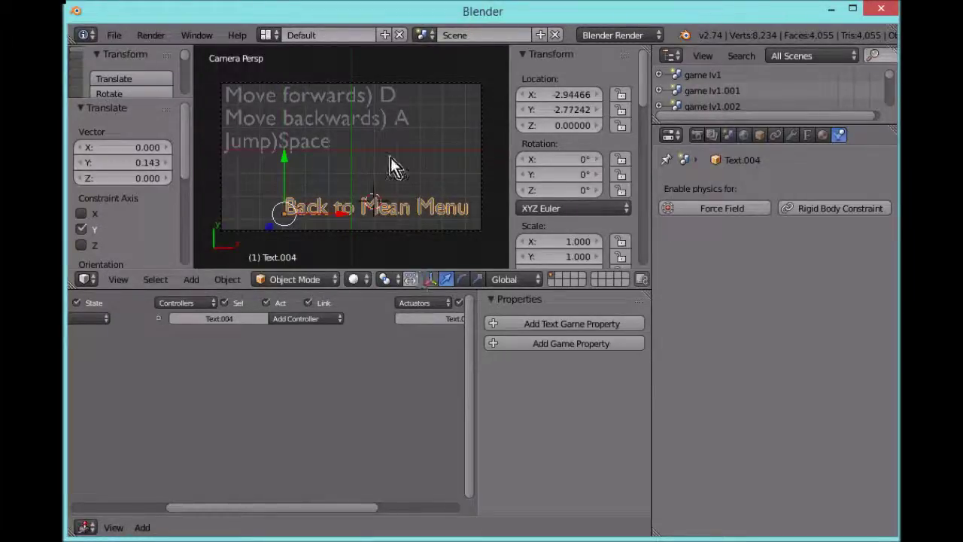
Step: Add a mesh plane and set its X and Y location to 0
key(shift+a)
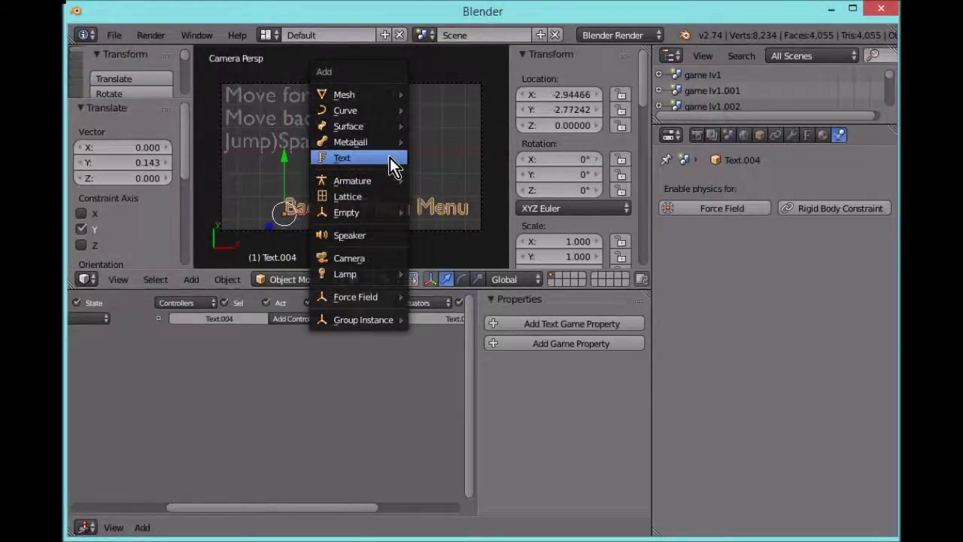
mouse_move(376, 95)
click(441, 95)
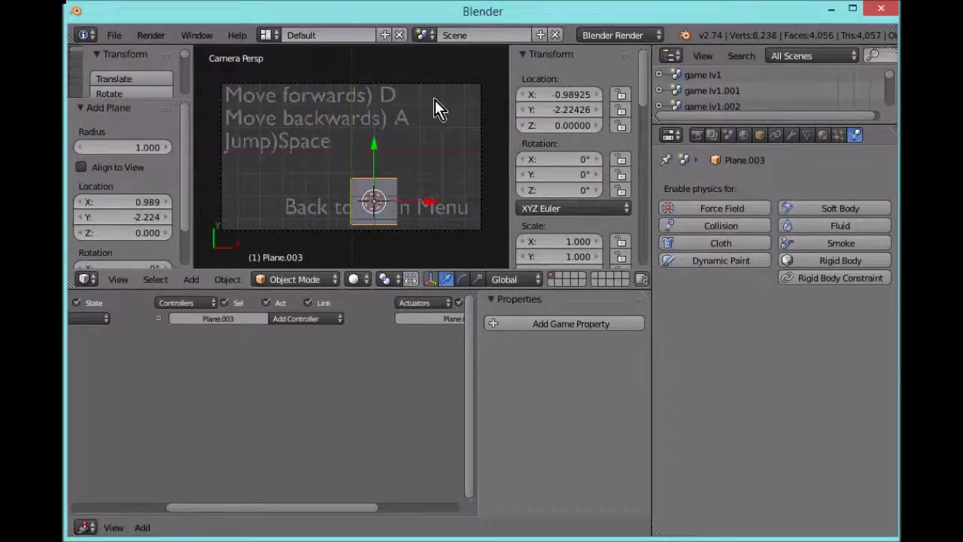
click(572, 98)
text(0.)
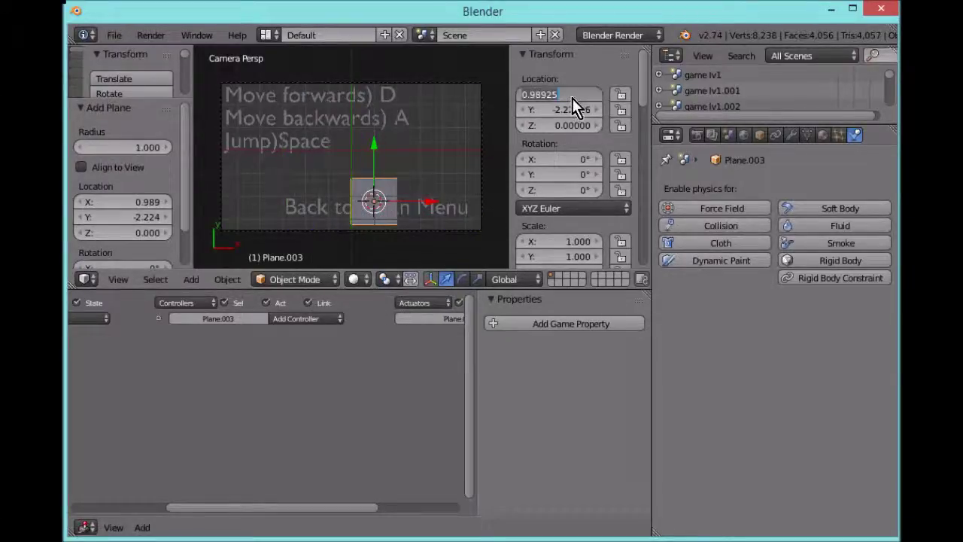
key(Return)
click(571, 110)
text(0)
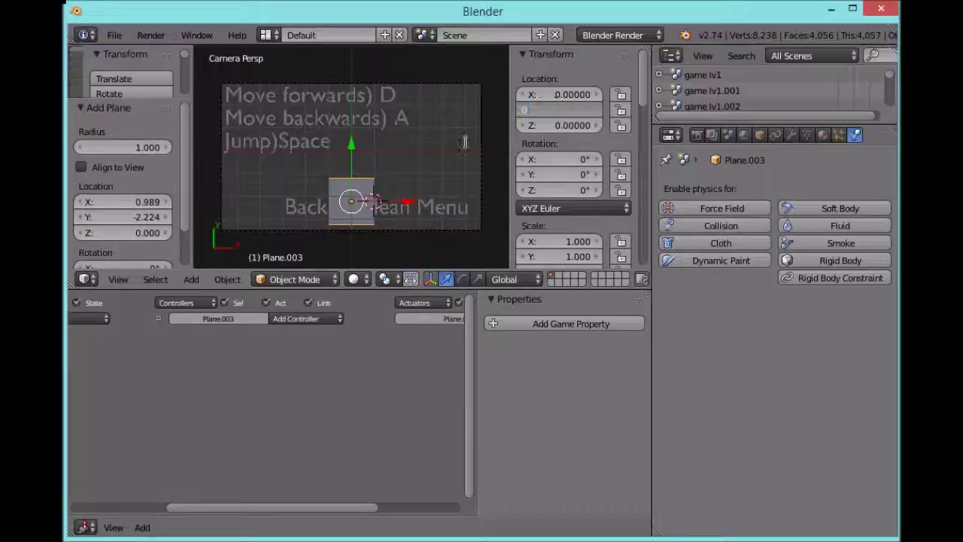
key(Return)
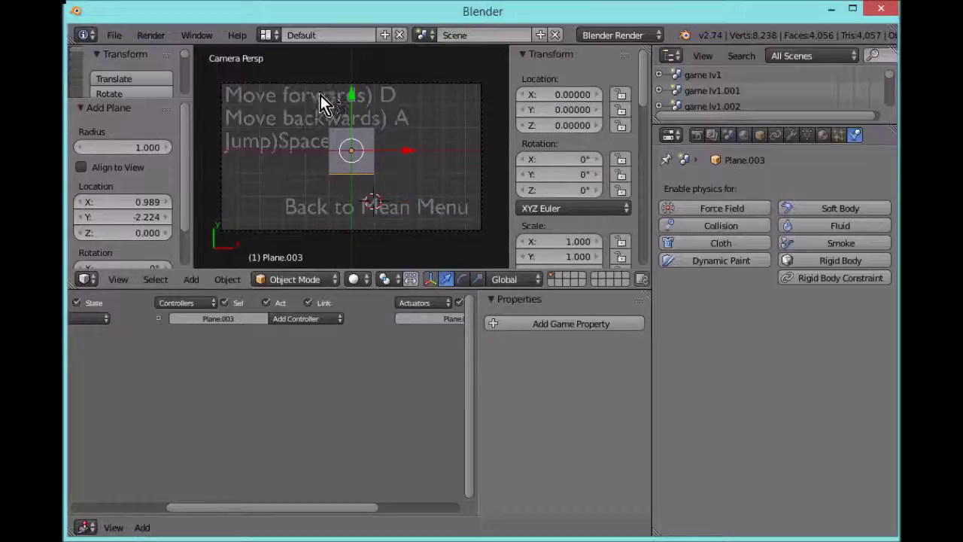
Step: Move the plane down to about Y -2.49 over the Back to Mean Menu text and scale it to about 0.437 along Y
drag(349, 101, 346, 189)
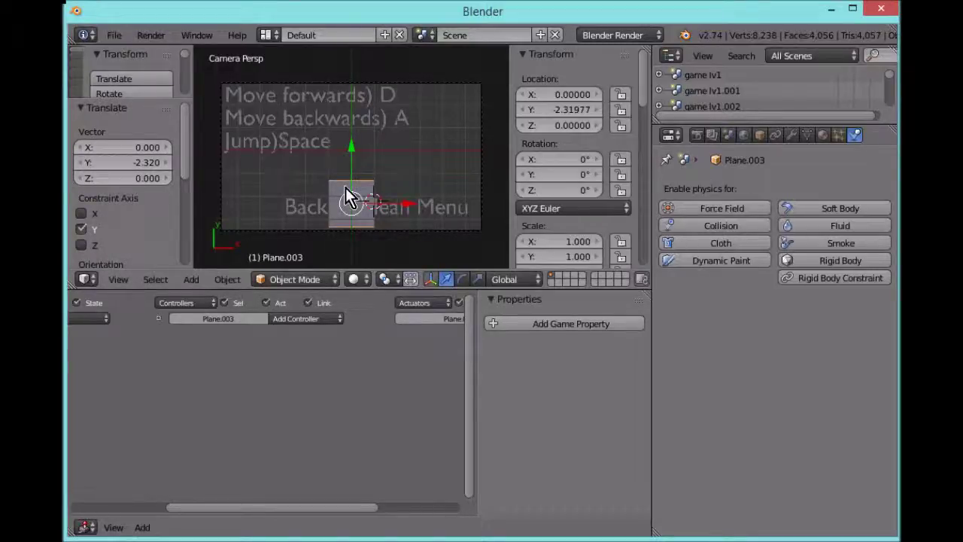
key(s)
key(y)
click(359, 156)
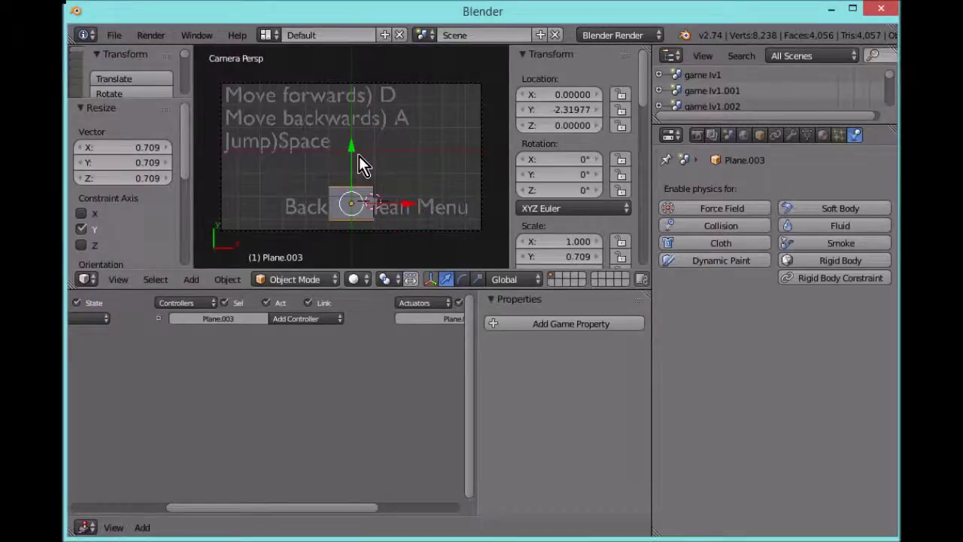
key(s)
key(y)
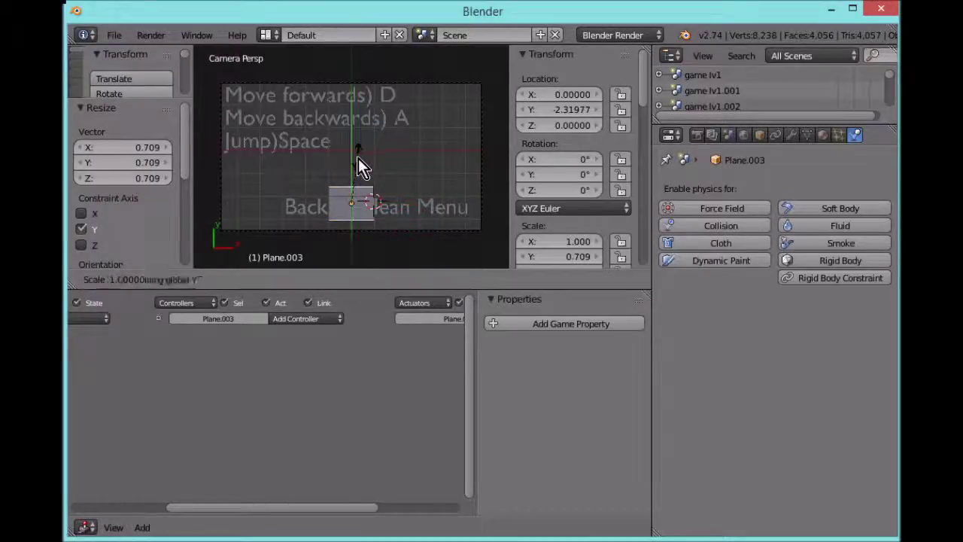
click(352, 172)
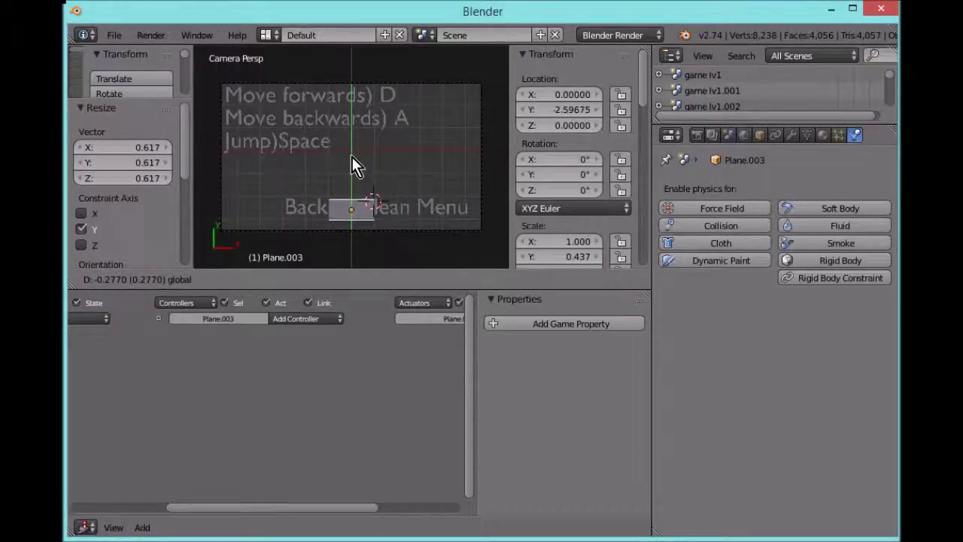
click(355, 155)
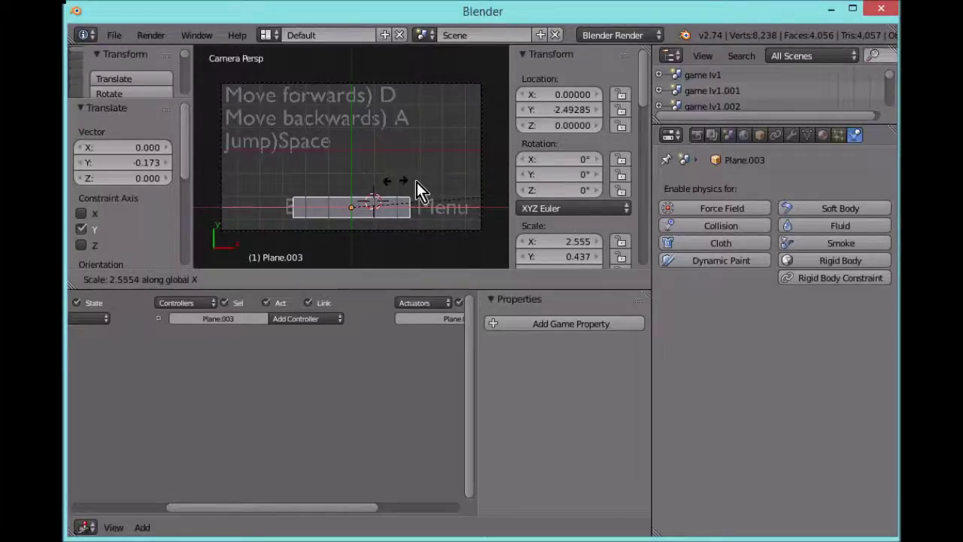
Step: Move the plane to about X 1.14 and stretch its X scale to about 4.23 so it covers the whole Back to Mean Menu text
click(492, 191)
key(g)
key(x)
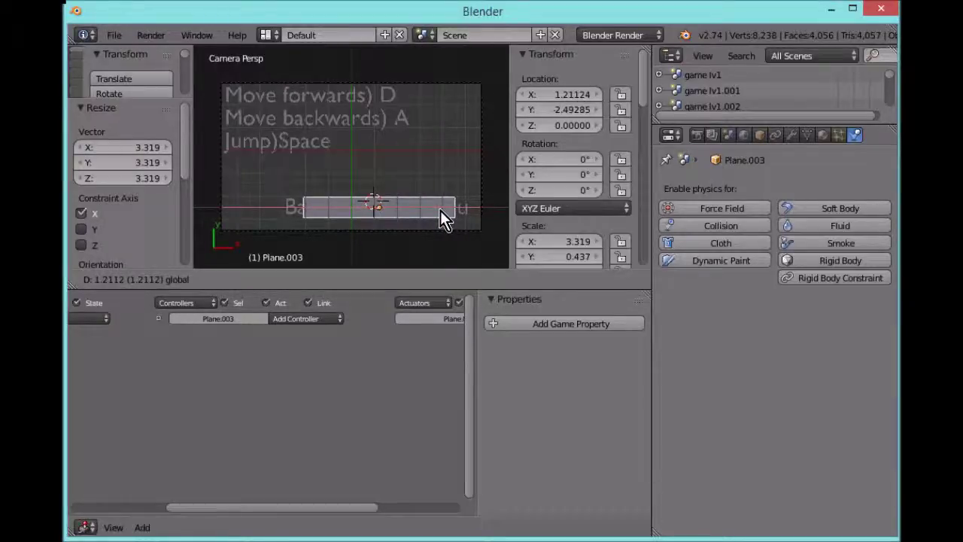
click(439, 210)
key(s)
key(x)
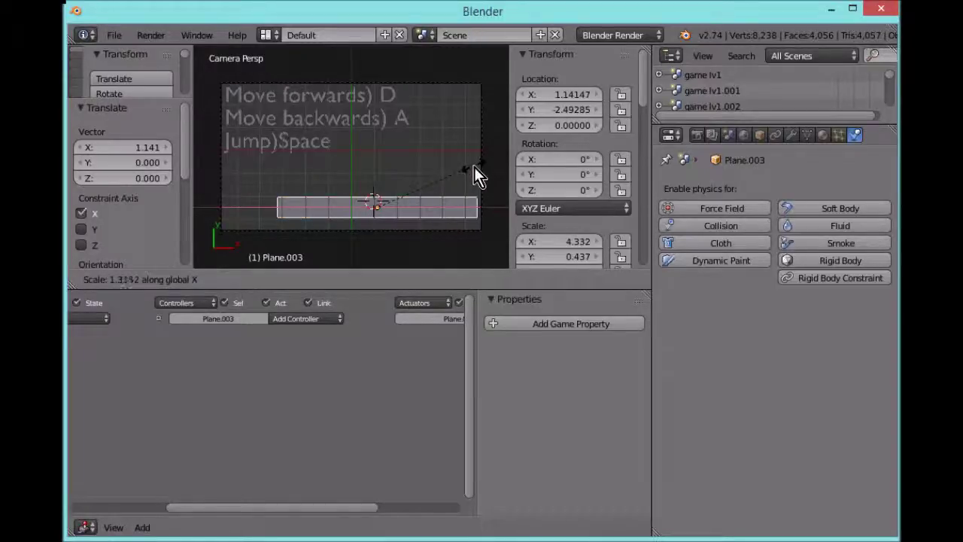
click(471, 167)
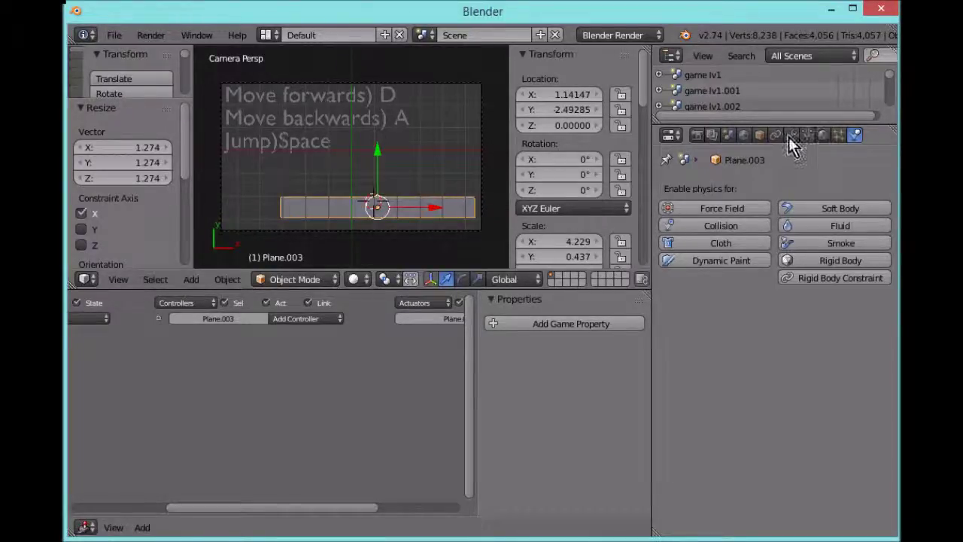
Step: Set the maximum draw type of the plane over the Back to Mean Menu text to Wire
click(759, 134)
click(749, 370)
click(701, 337)
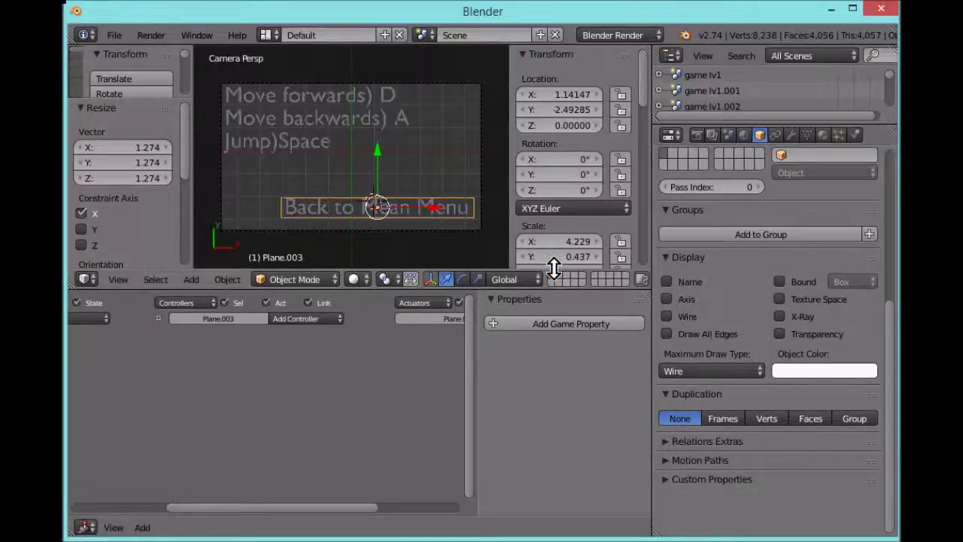
scroll(473, 218, up, 2)
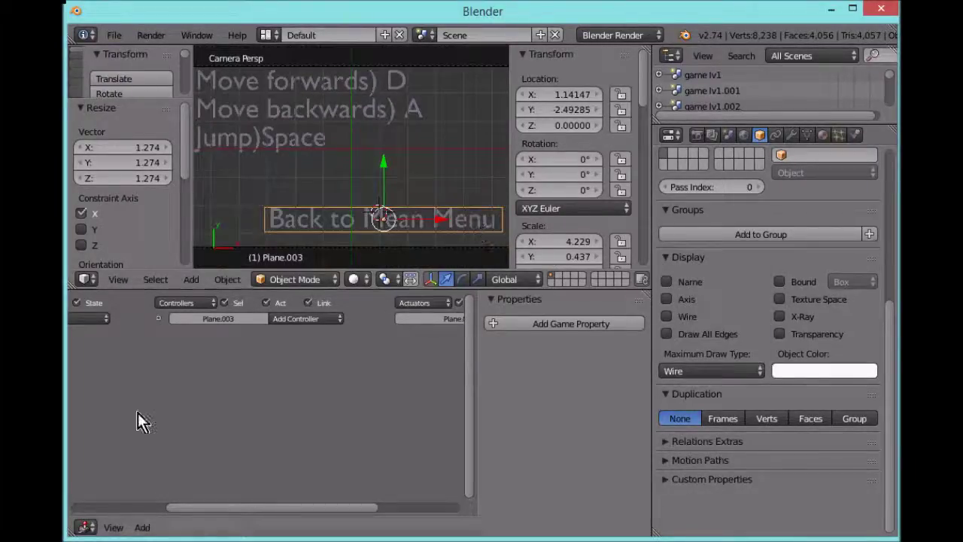
drag(208, 510, 126, 495)
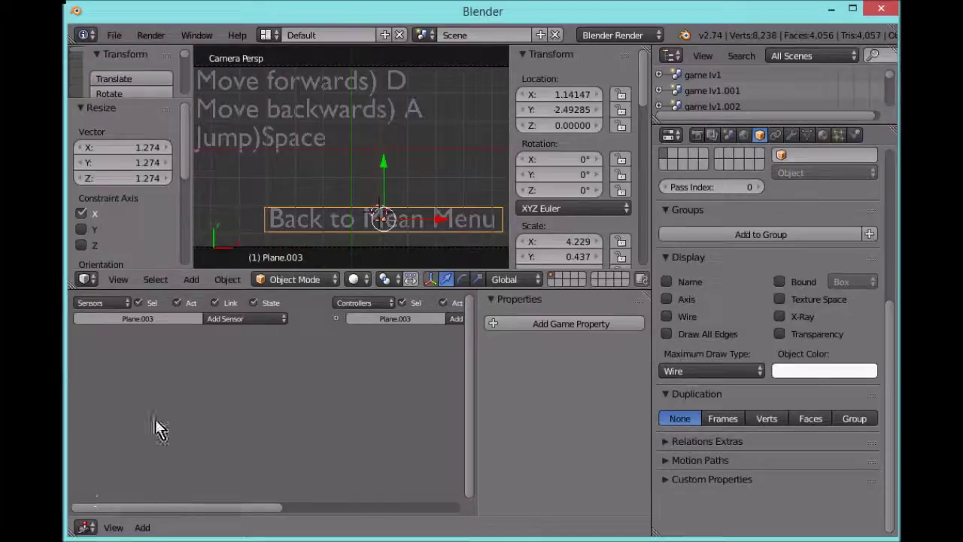
Step: Give the plane over the Back to Mean Menu text a Mouse sensor and an And controller, and link the two
click(239, 316)
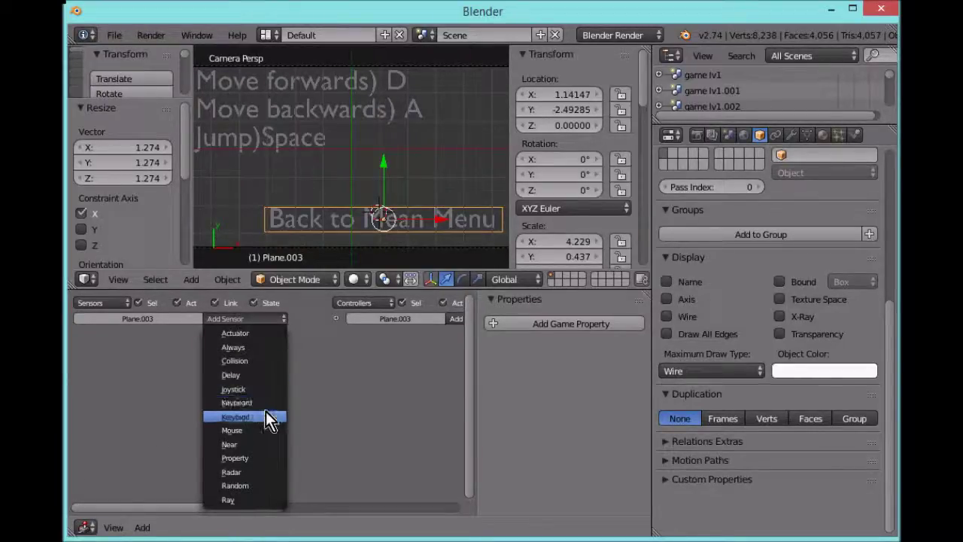
click(255, 430)
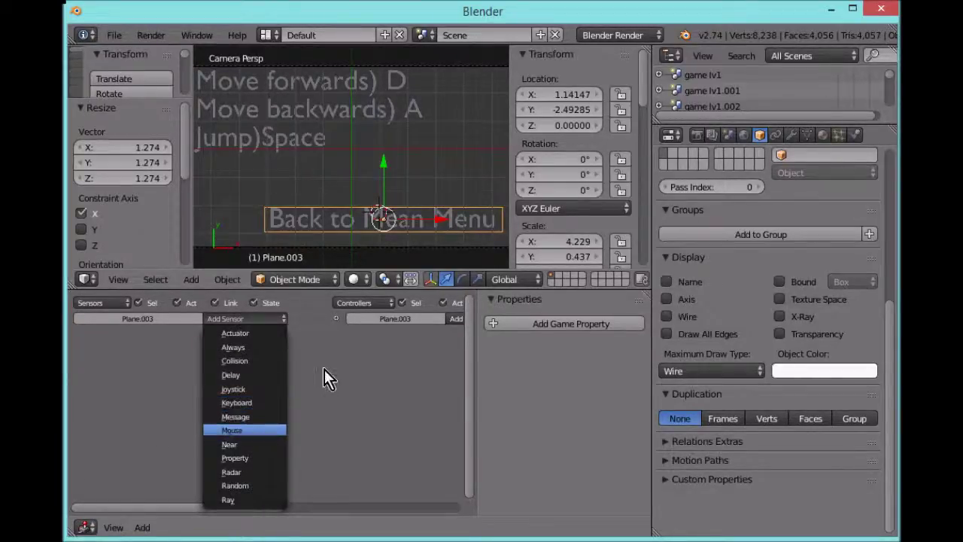
click(457, 318)
click(467, 333)
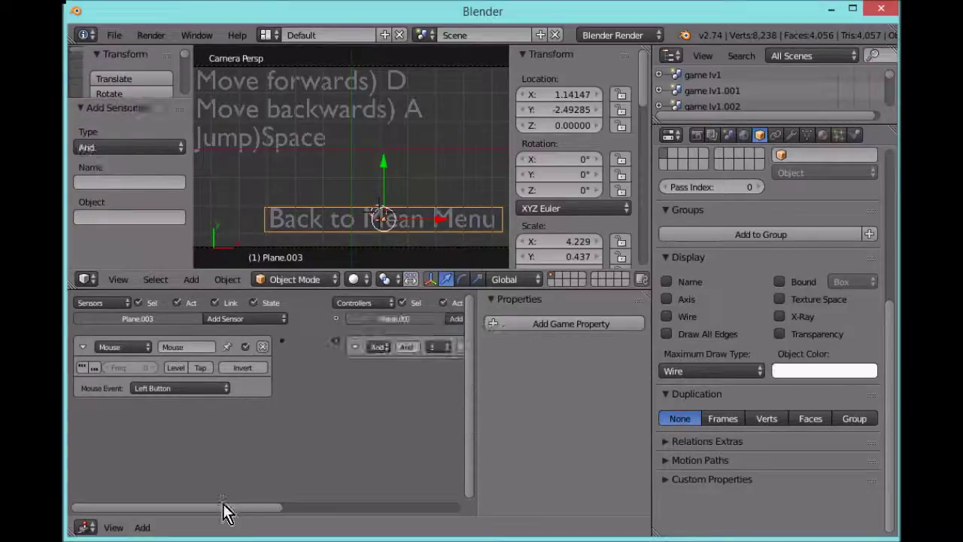
click(83, 348)
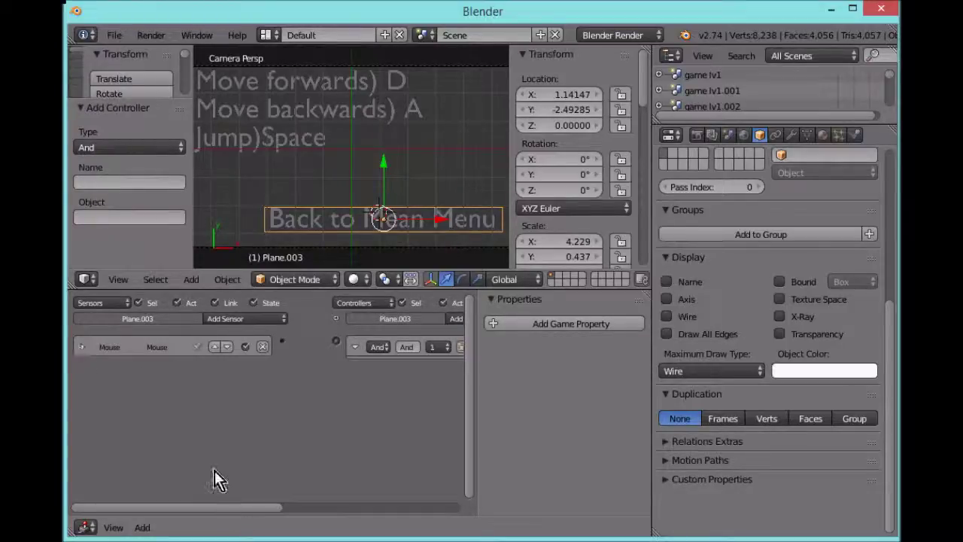
drag(213, 506, 331, 506)
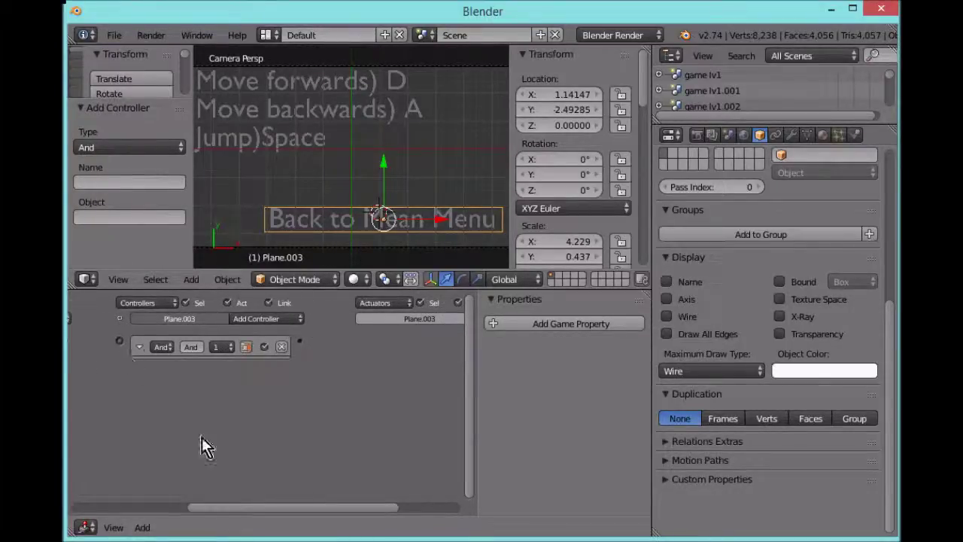
drag(220, 504, 165, 490)
drag(164, 342, 219, 341)
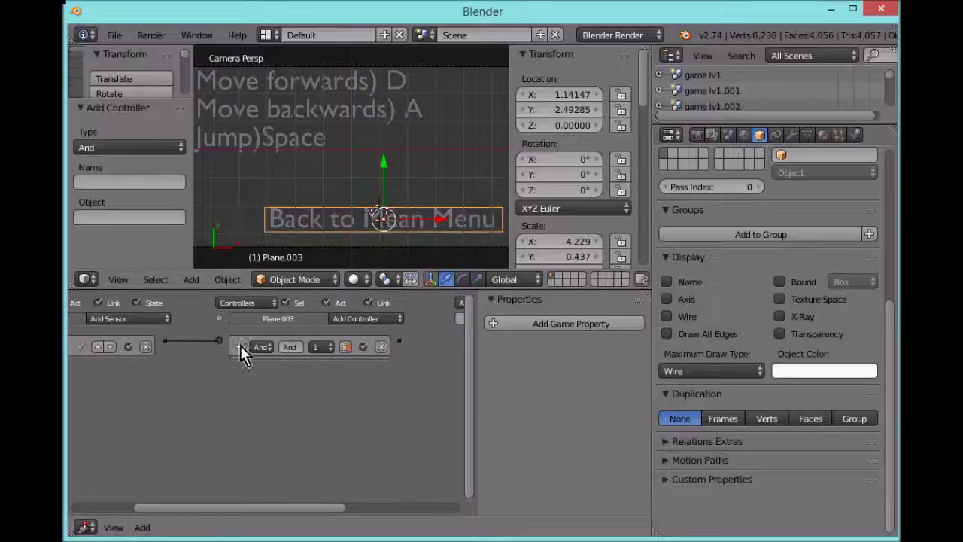
click(239, 349)
Step: Add a Scene actuator to the plane in Set Scene mode targeting the Mean scene, and link it to the And controller
drag(258, 507, 361, 506)
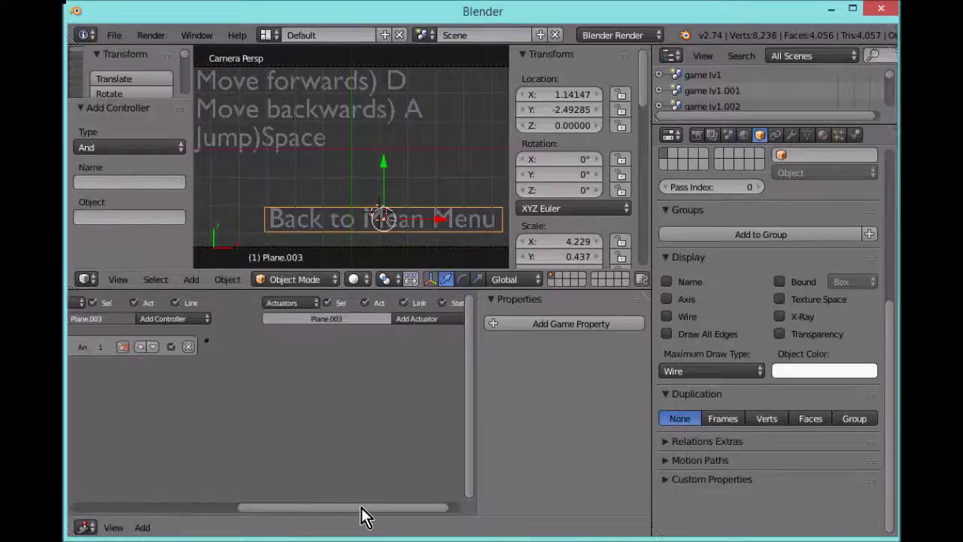
click(426, 324)
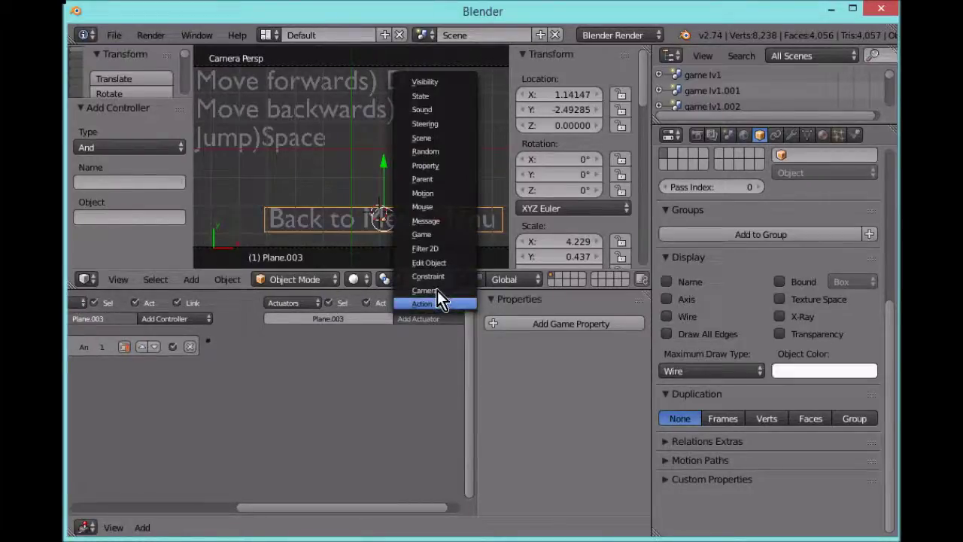
click(439, 139)
click(396, 368)
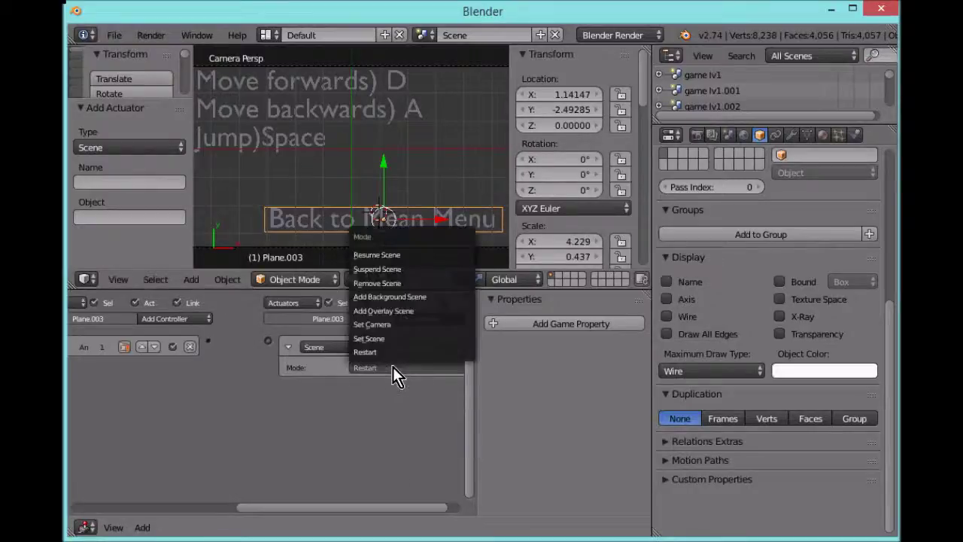
click(387, 344)
click(386, 387)
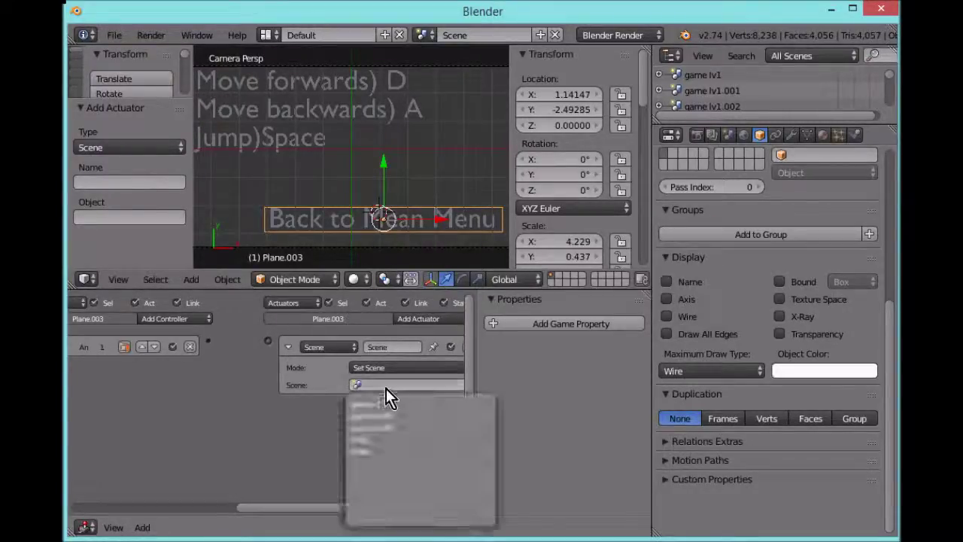
click(380, 440)
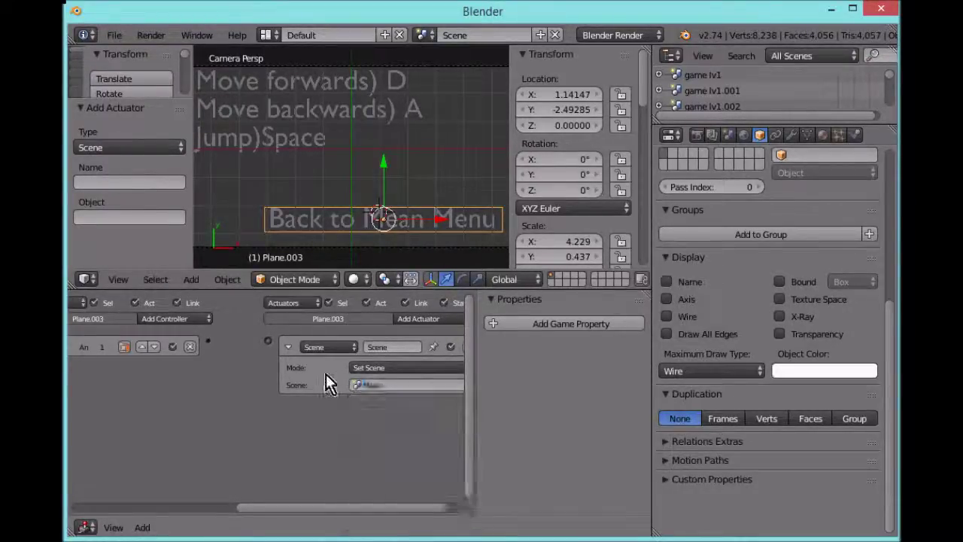
click(288, 347)
drag(222, 336, 211, 340)
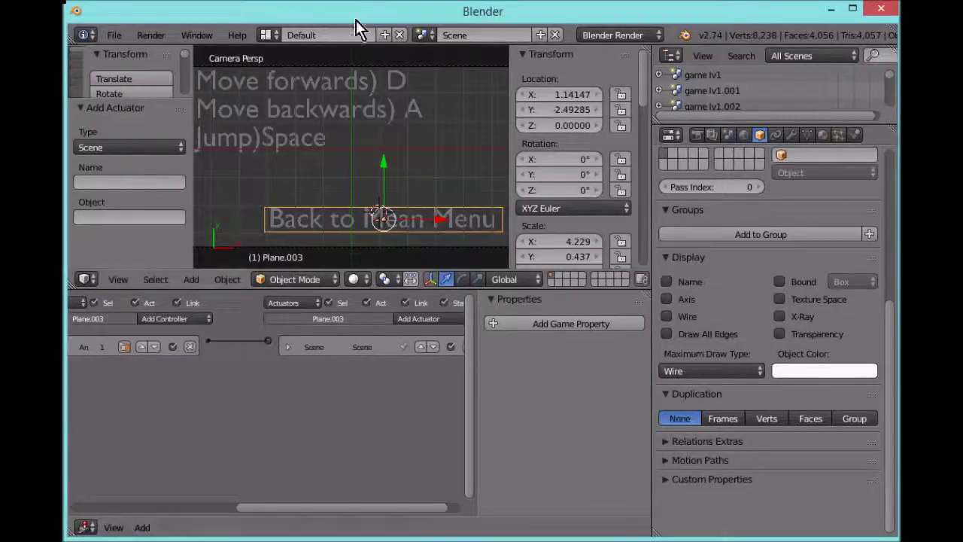
Step: Rename the current scene to "butten lay out"
click(506, 31)
key(BackSpace)
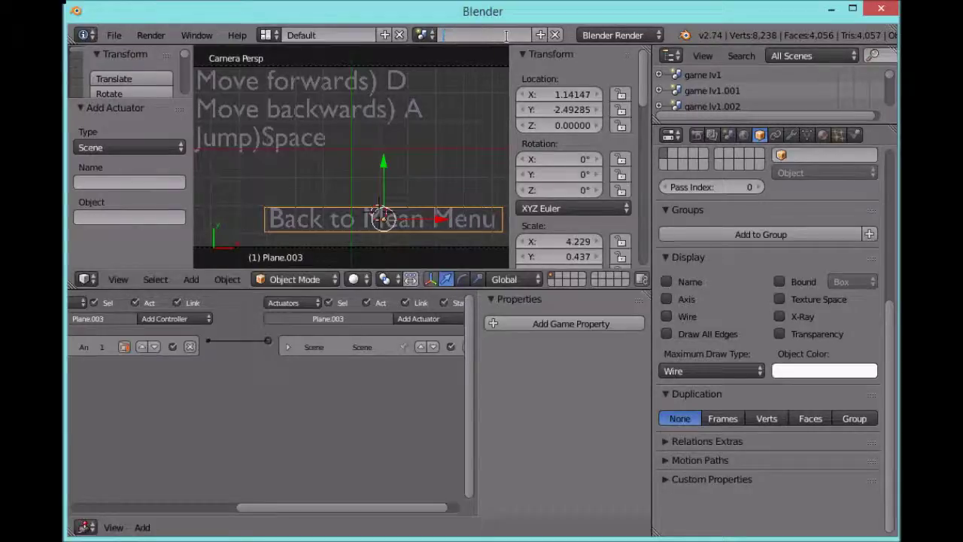
text(butt)
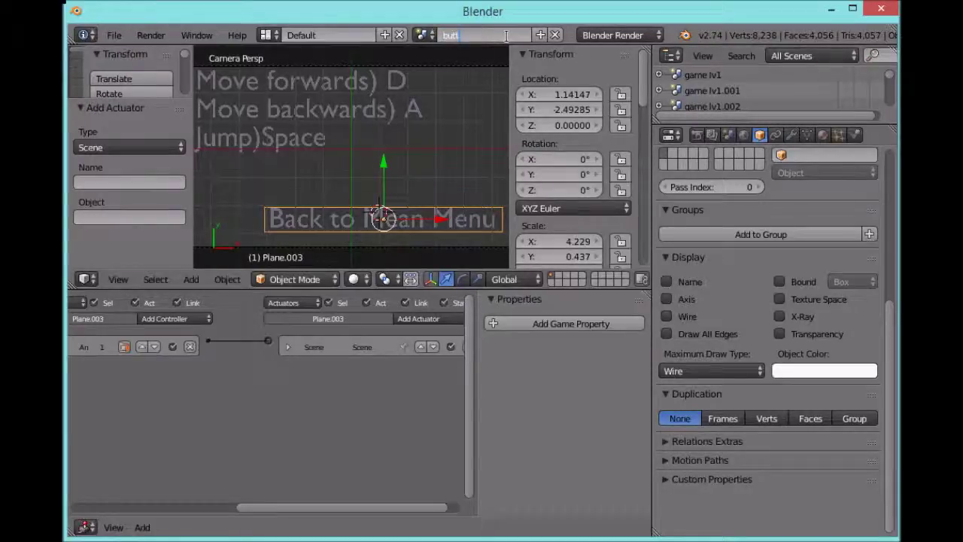
text(en lay ou)
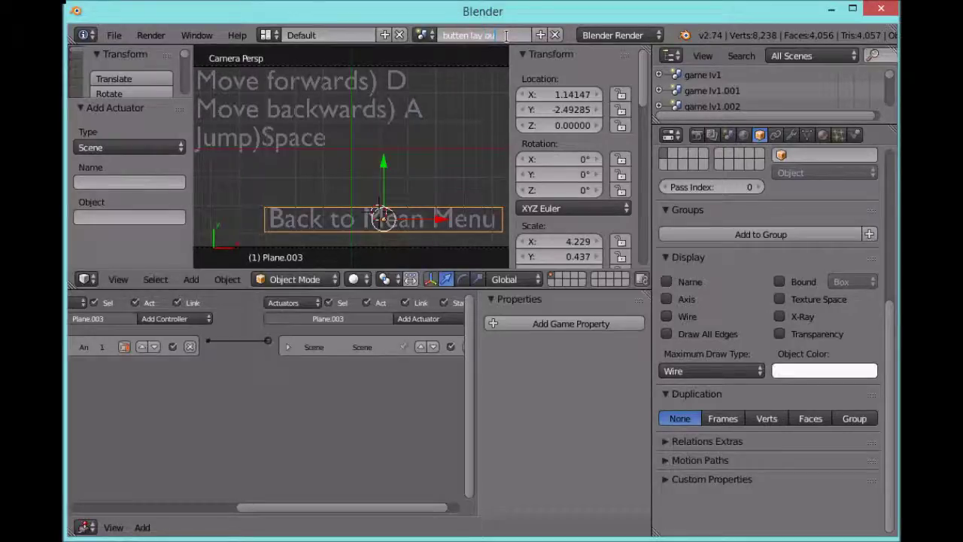
text(t)
key(Return)
Step: Deselect everything, then switch the engine to Blender Game and test-run the butten lay out scene
scroll(479, 136, down, 1)
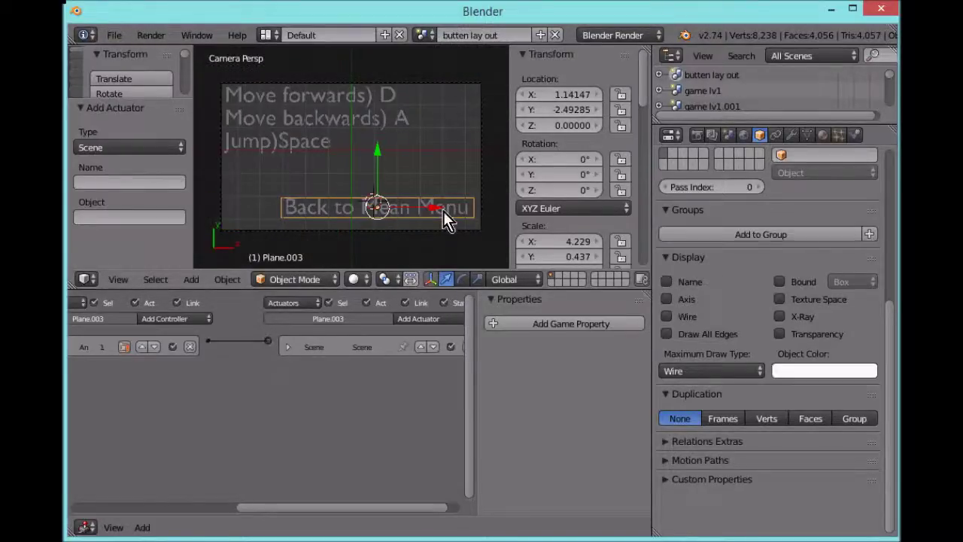
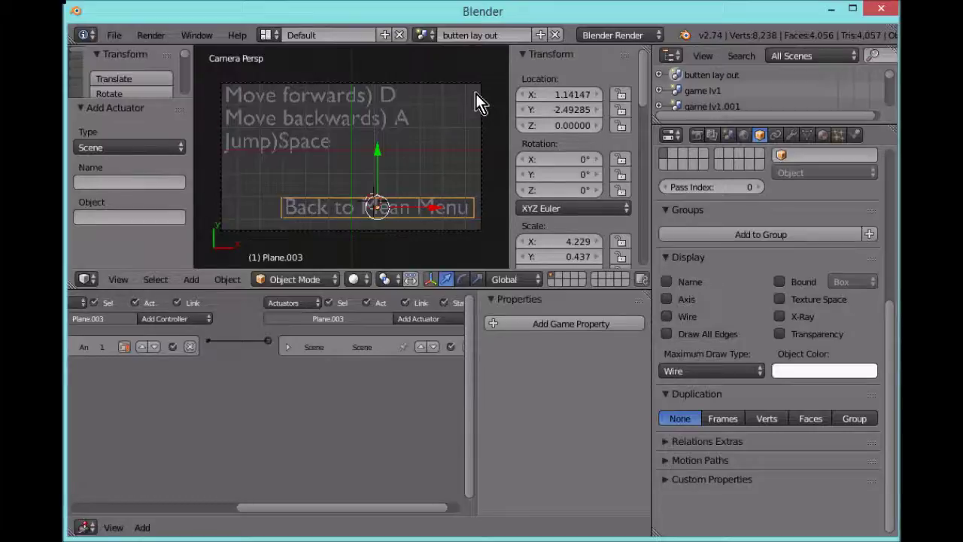
click(444, 102)
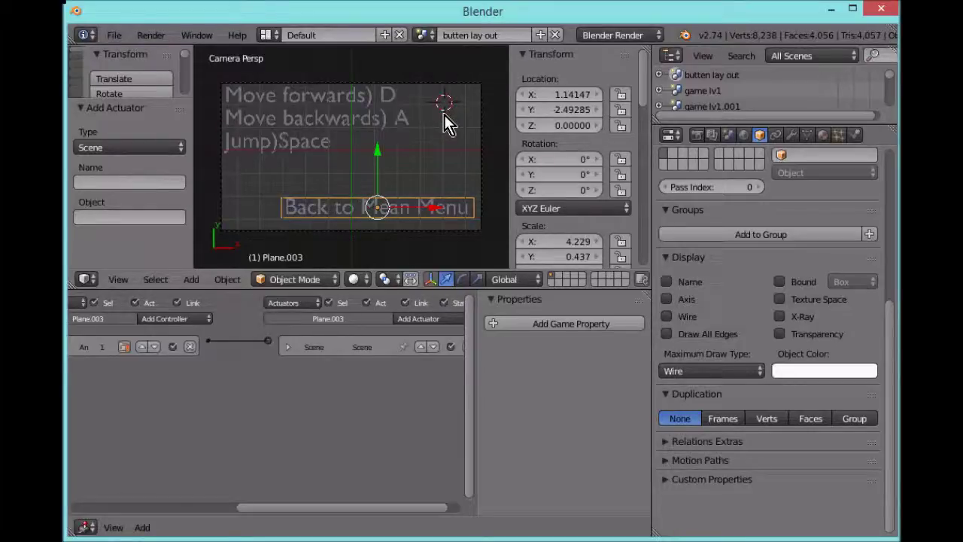
key(a)
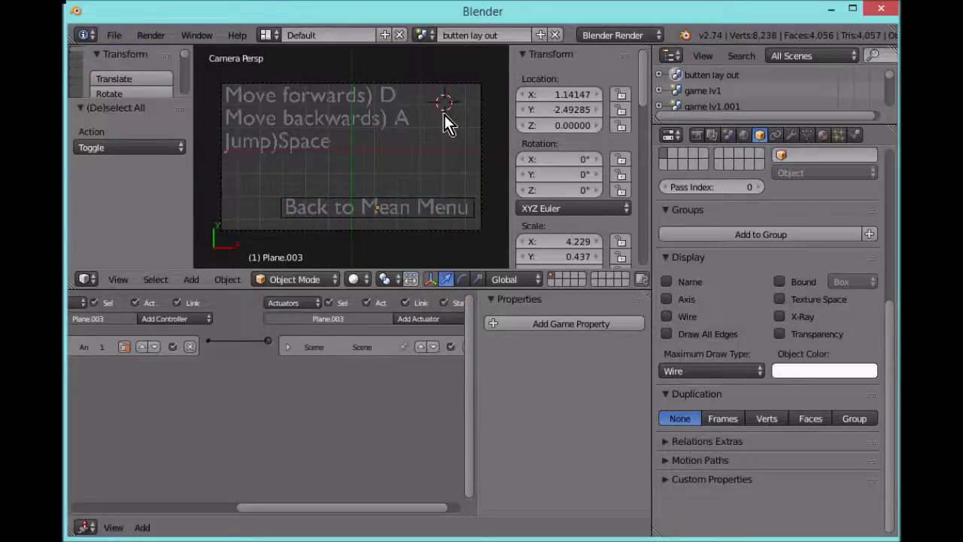
click(434, 134)
click(407, 152)
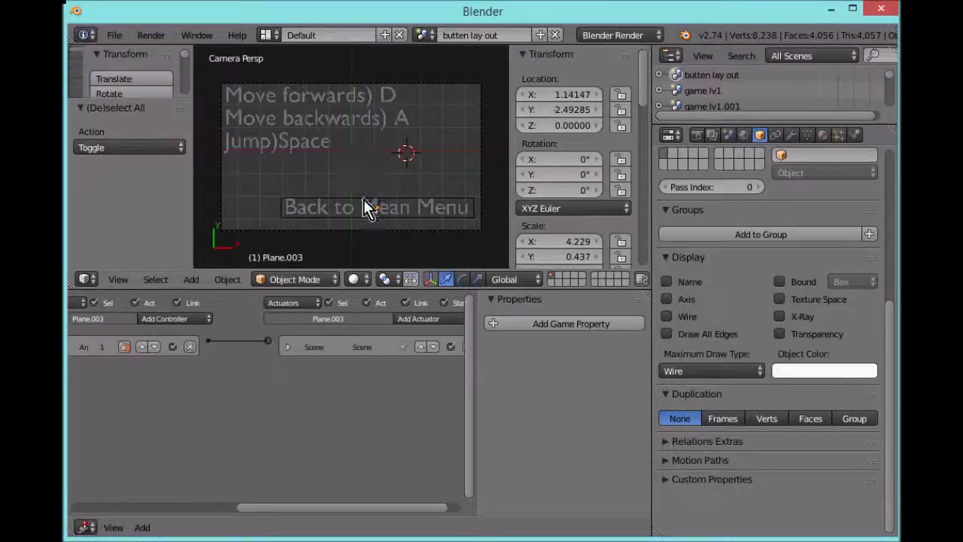
click(642, 34)
click(641, 73)
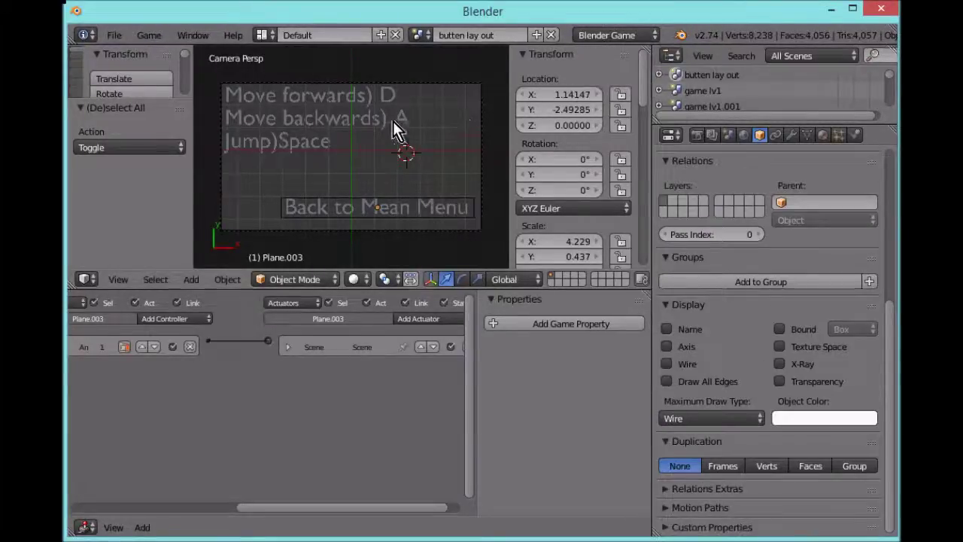
key(p)
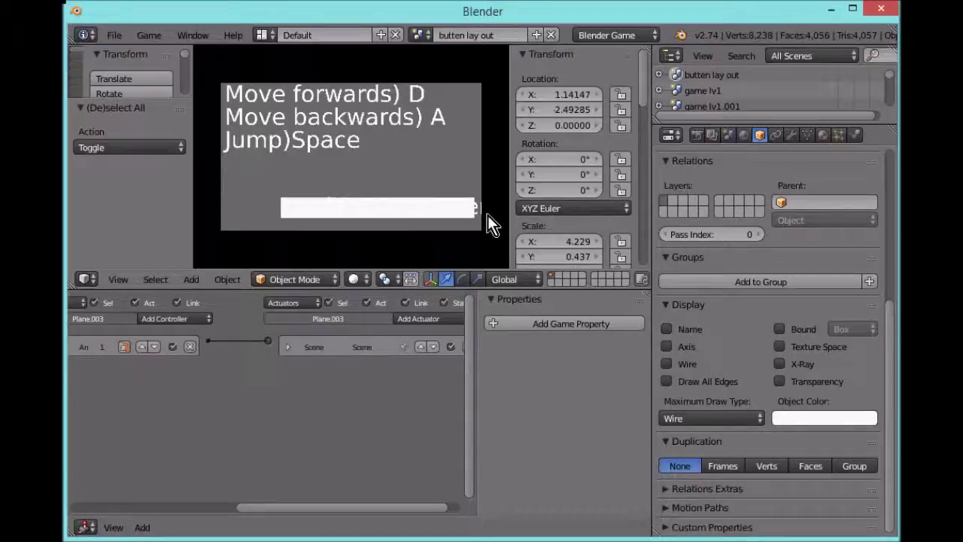
key(Escape)
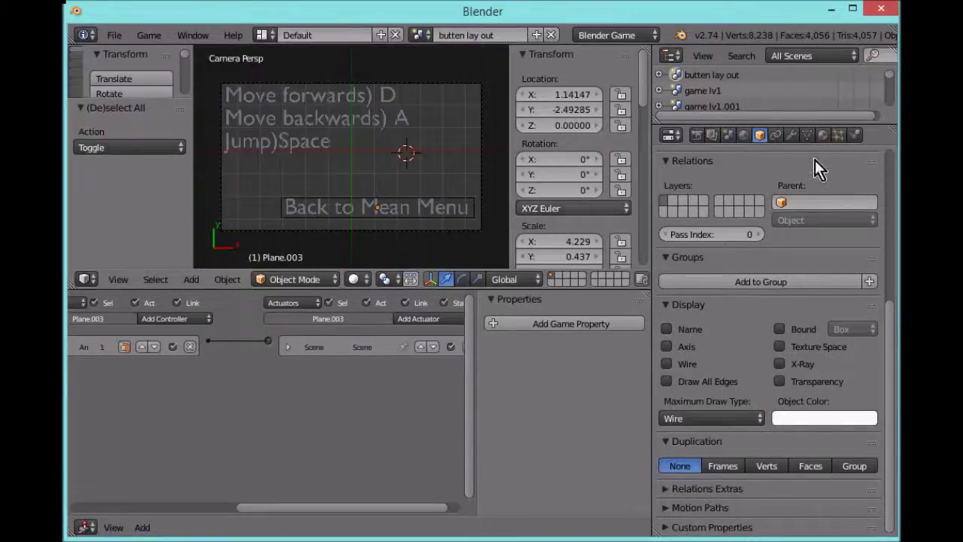
Step: Set the game shading to GLSL and enable the Mouse Cursor display for the butten lay out scene
click(696, 134)
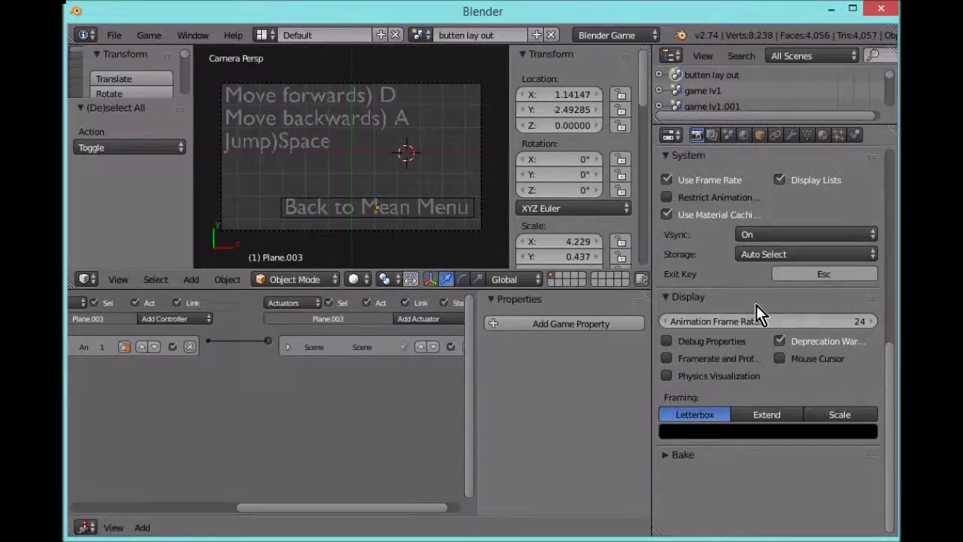
scroll(767, 315, up, 5)
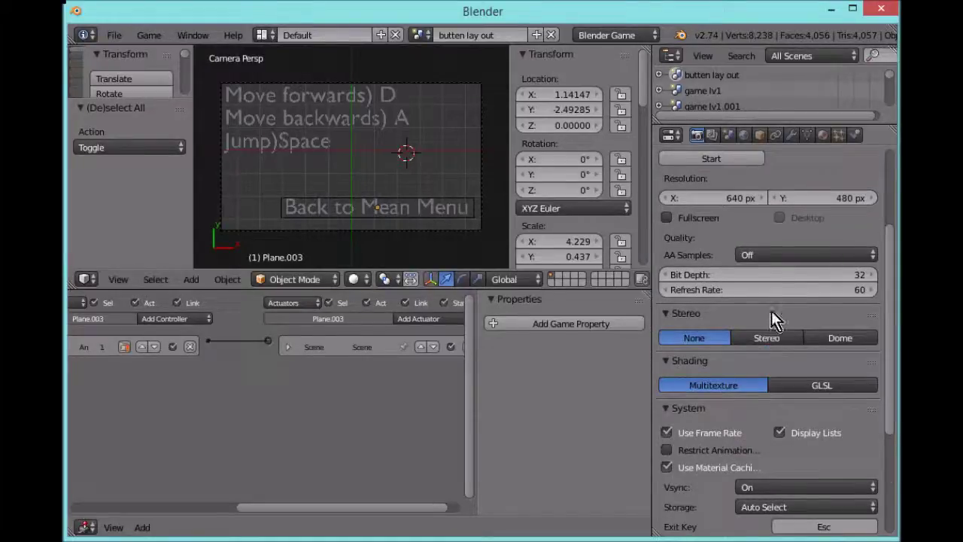
scroll(771, 310, up, 5)
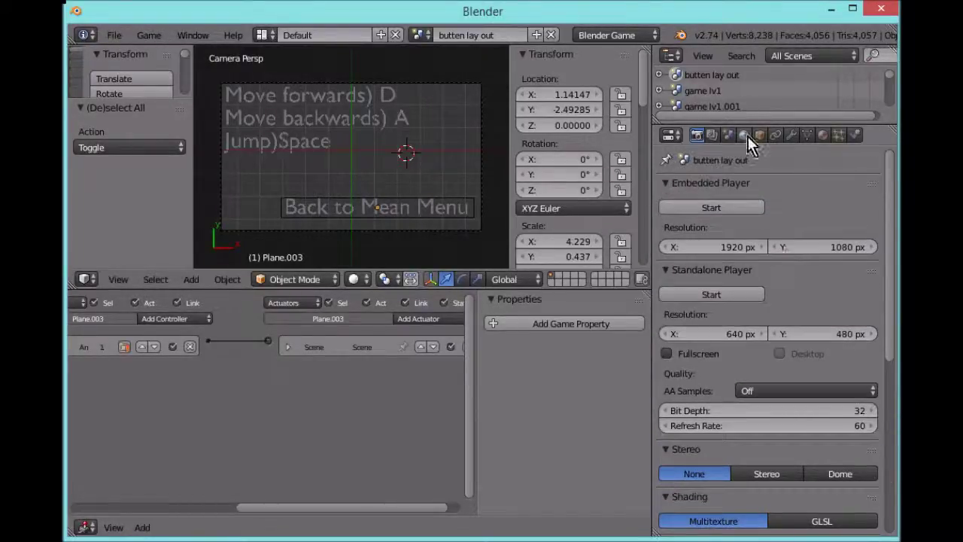
scroll(767, 316, down, 10)
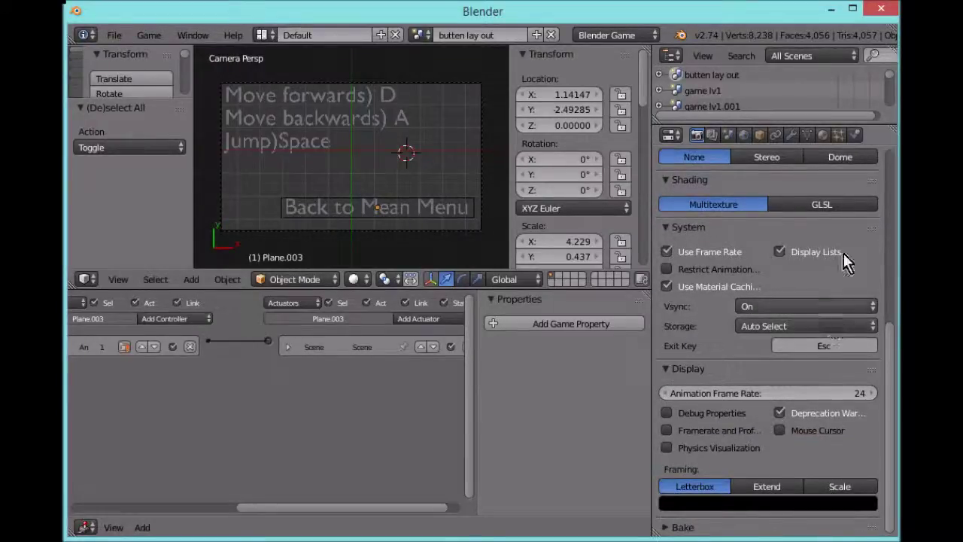
click(821, 206)
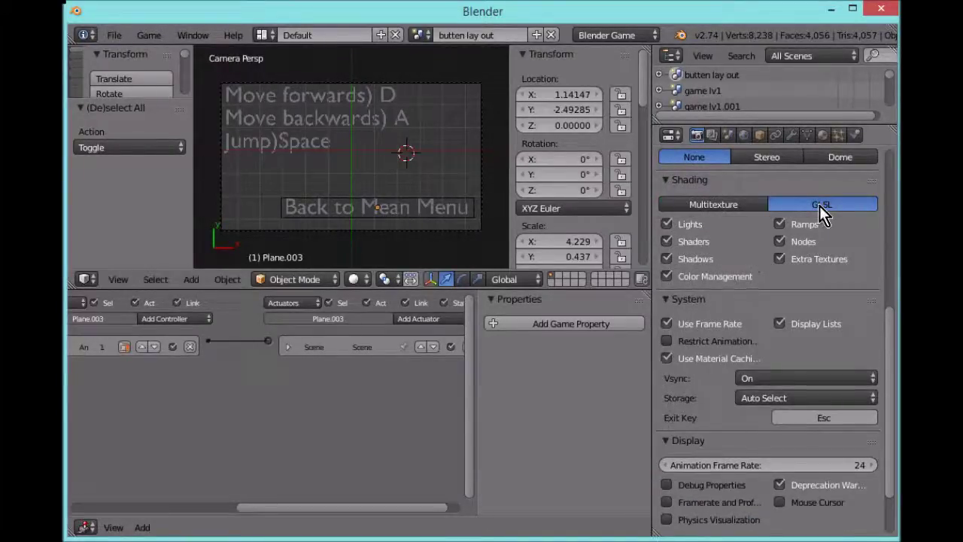
click(779, 502)
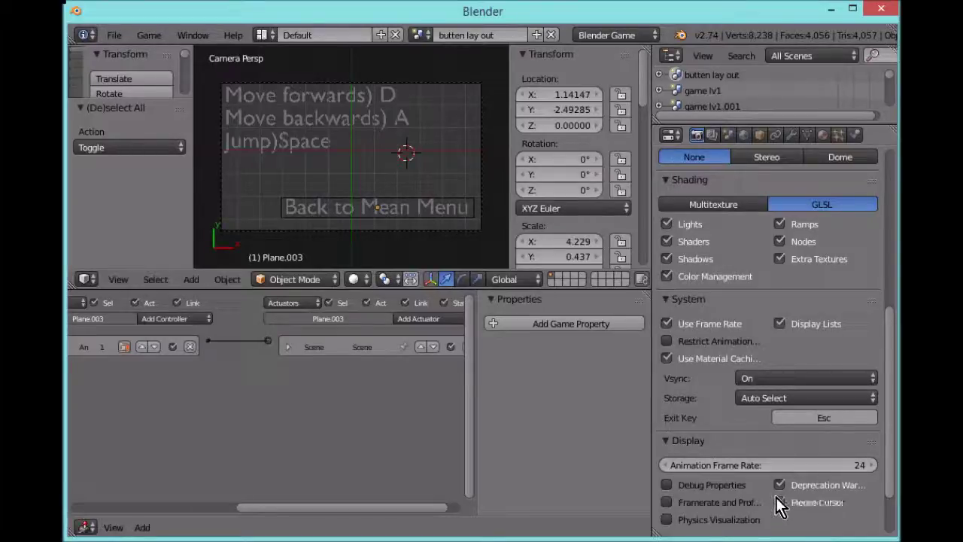
Step: Stretch the plane over the Back to Mean Menu text along X to a scale of about 7.83
right_click(475, 209)
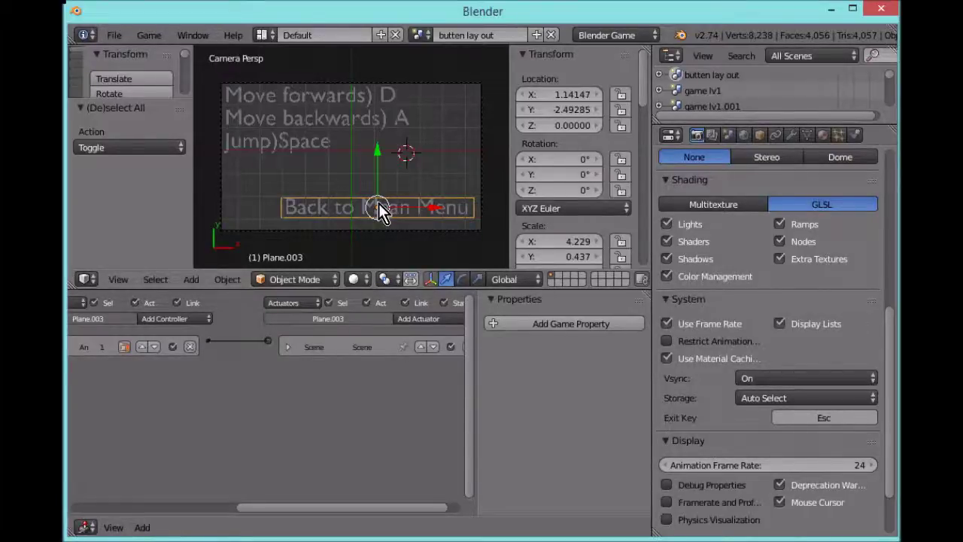
key(s)
key(x)
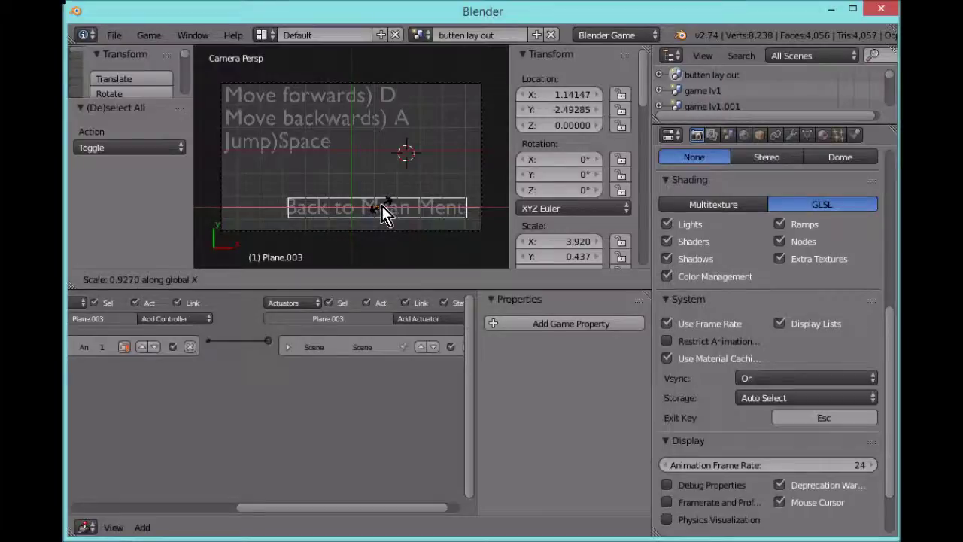
click(387, 206)
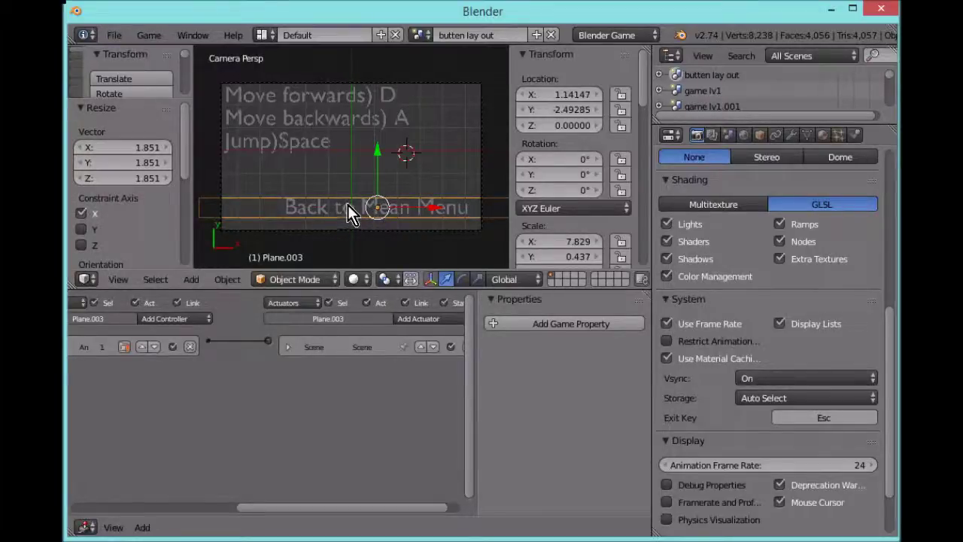
Step: Set the physics type of the plane over the Back to Mean Menu text to No Collision
click(850, 134)
click(783, 210)
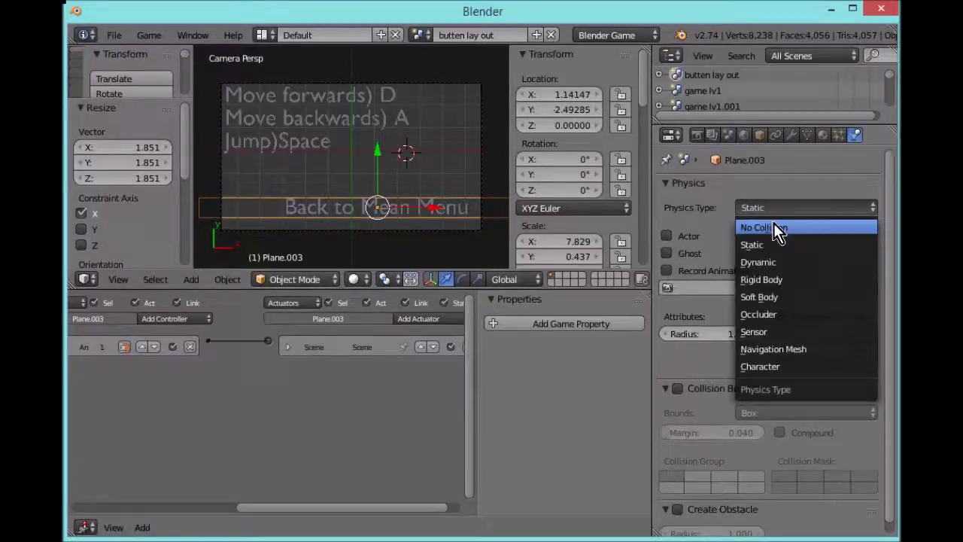
click(773, 224)
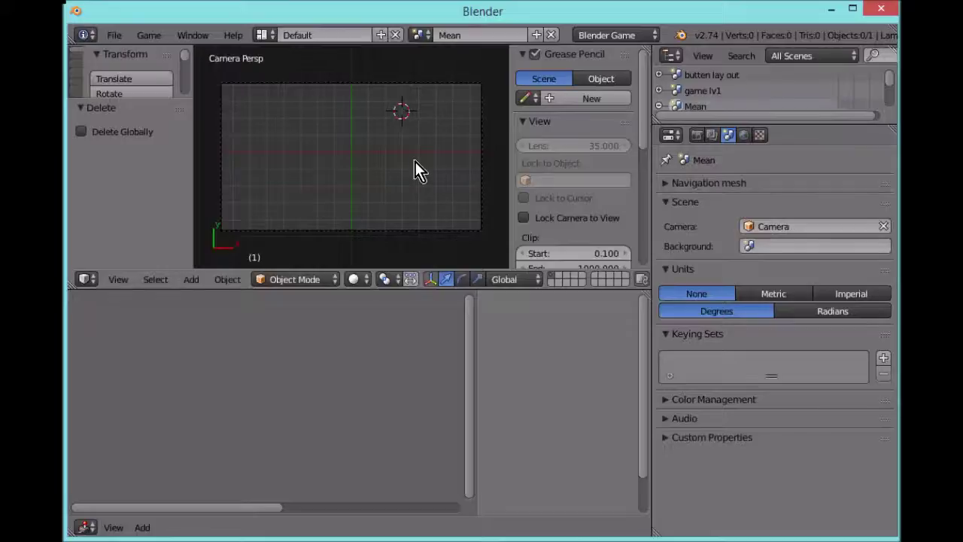
Step: Add a text object to the Mean scene and move it along X to about 0.126
key(shift+a)
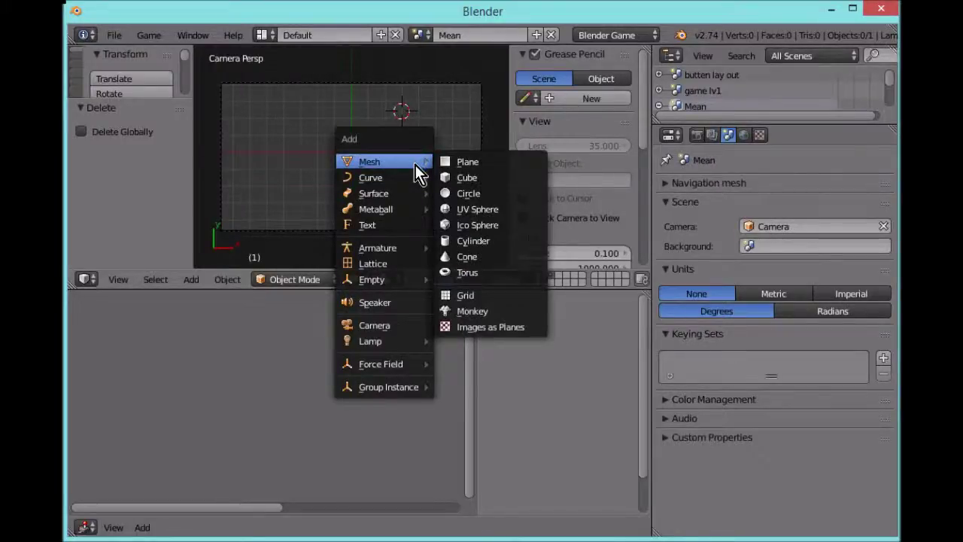
click(406, 225)
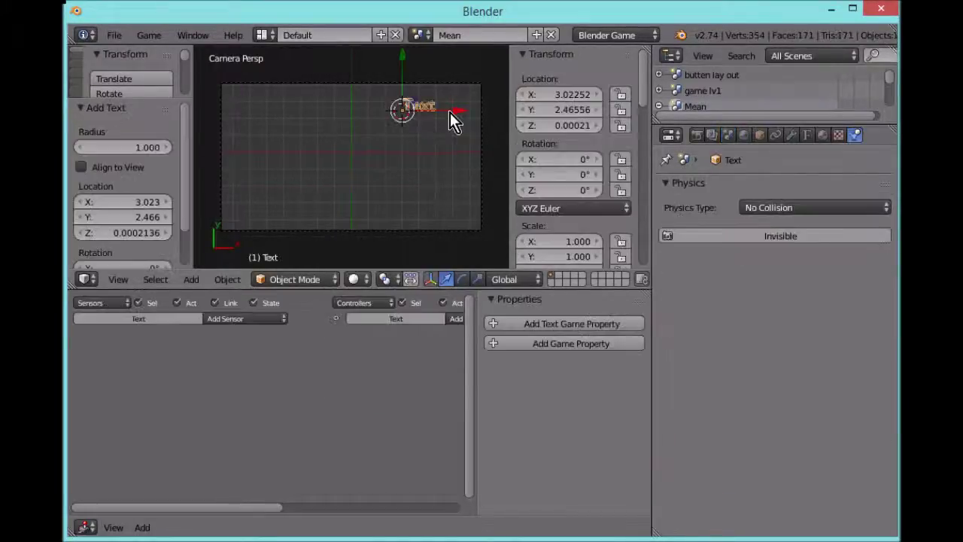
drag(449, 112, 412, 117)
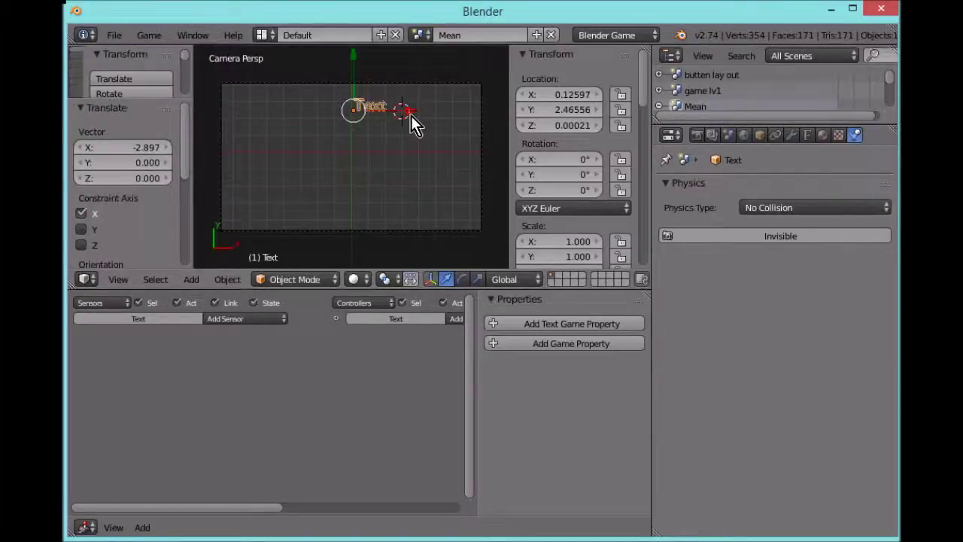
Step: Duplicate the text twice and place the copies below it along Y, spaced about 2.24 units apart
key(ctrl+c)
key(ctrl+v)
drag(351, 75, 355, 138)
key(ctrl+c)
key(ctrl+v)
Step: Replace the wording of the uppermost text object with "Press P to play"
right_click(367, 108)
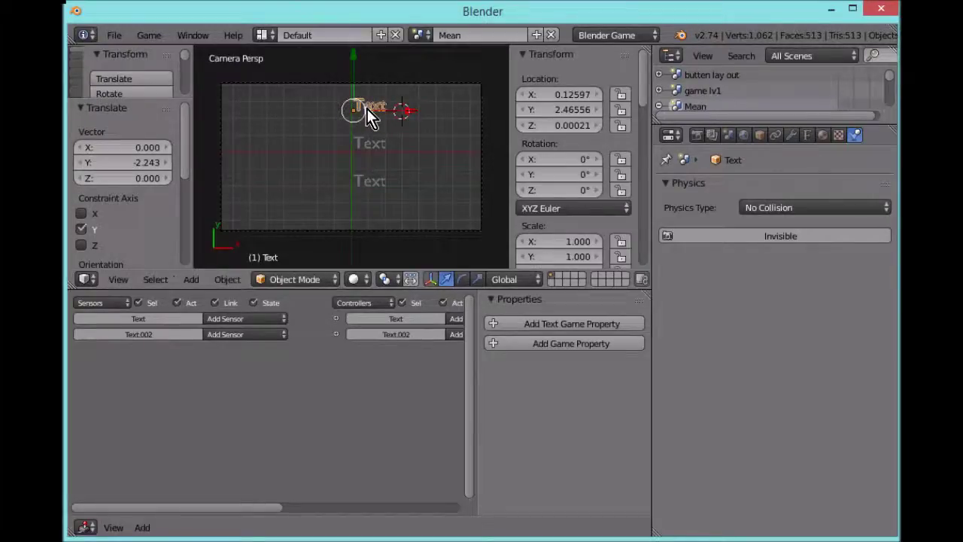
key(Tab)
key(BackSpace)
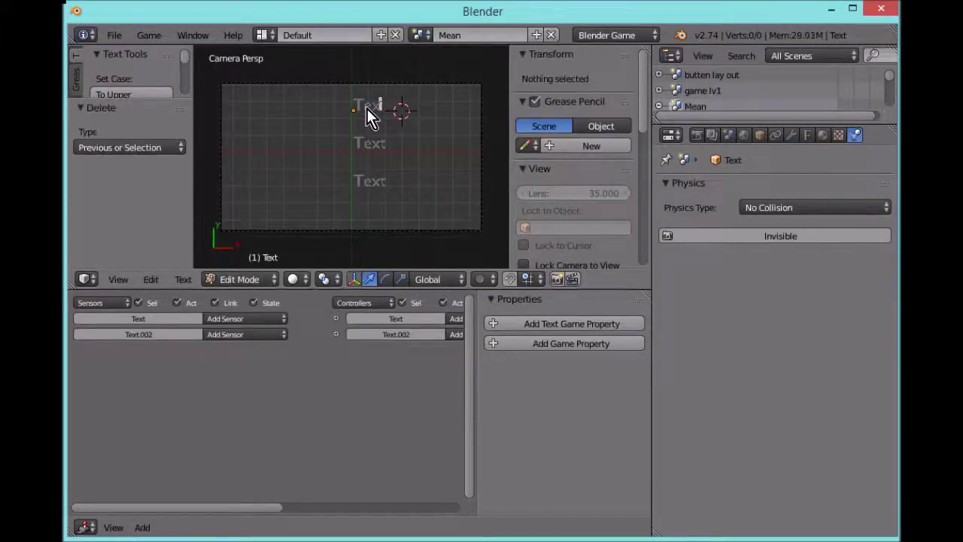
key(BackSpace)
key(BackSpace)
text(Pe)
key(BackSpace)
text(er)
key(BackSpace)
key(BackSpace)
text(ress)
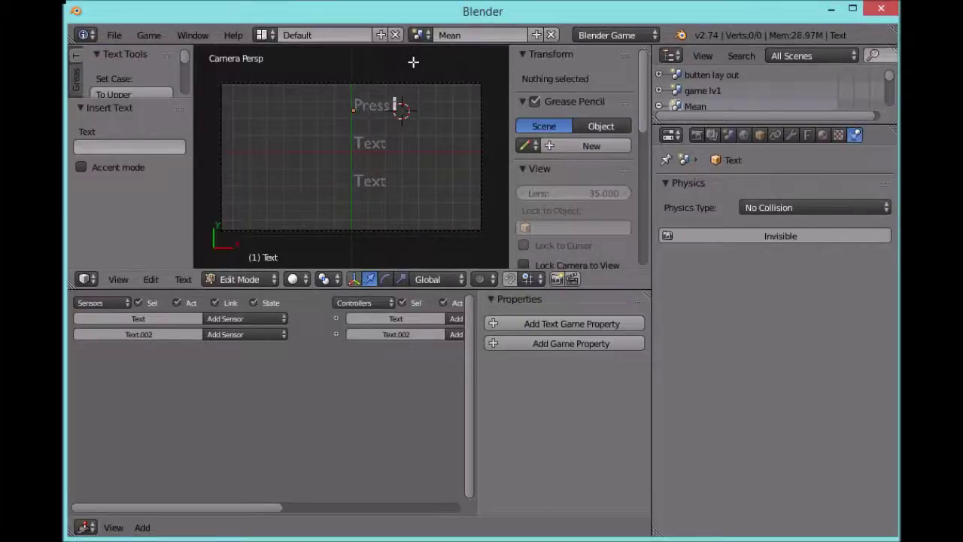
text( P to play)
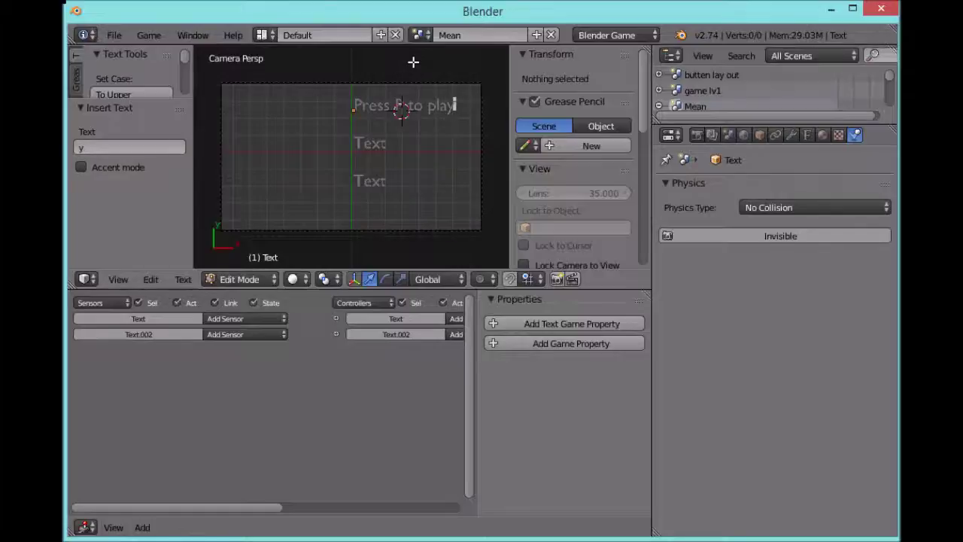
key(Tab)
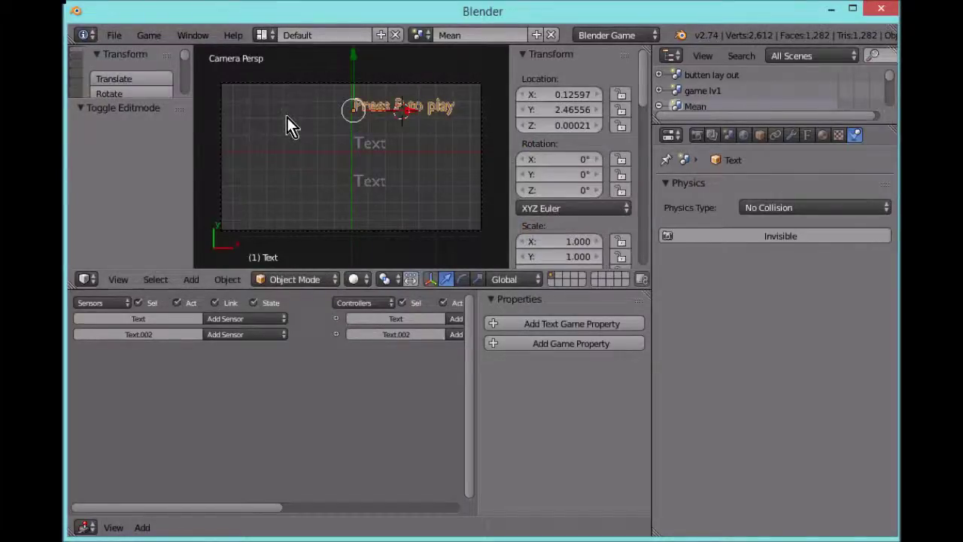
Step: Test-run the Mean scene from the camera view to check the three text lines, and end the run
key(KP_0)
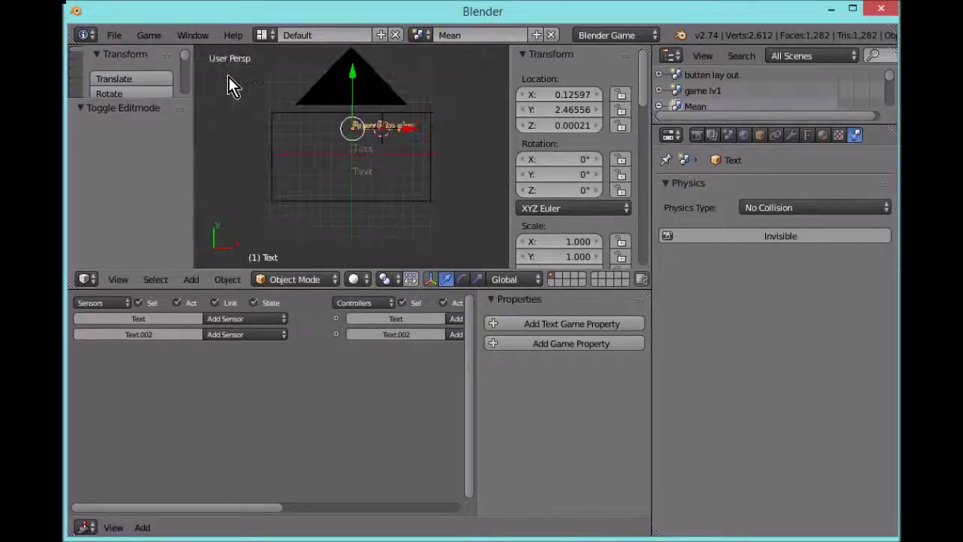
key(KP_0)
key(p)
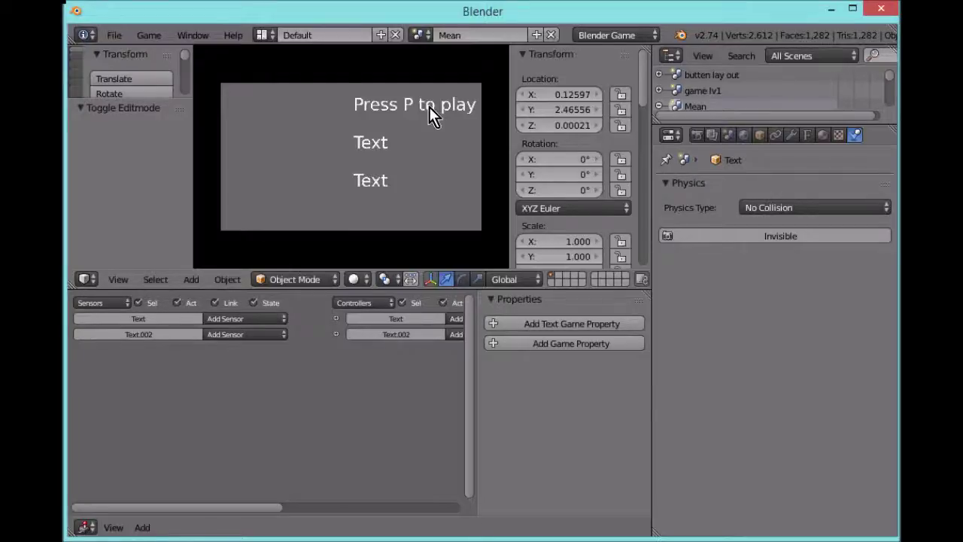
key(Escape)
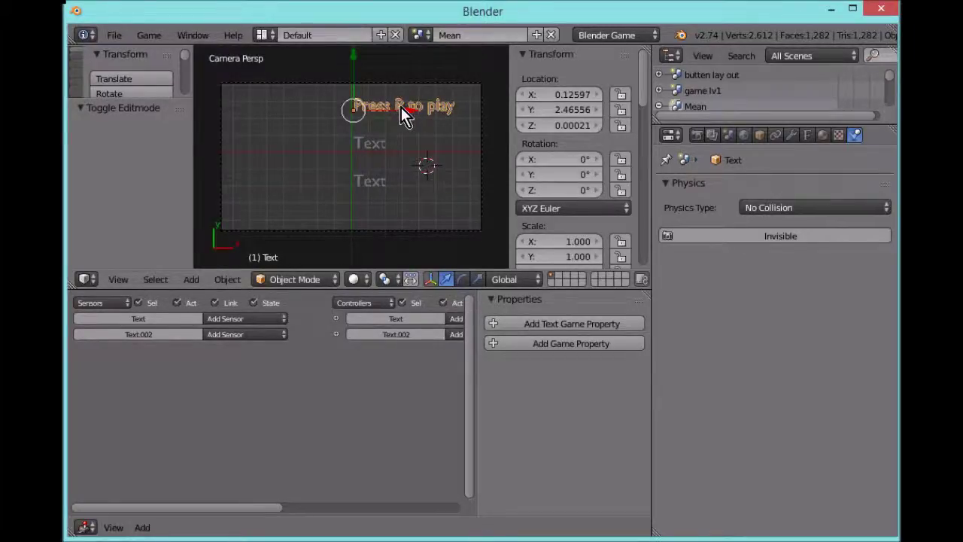
Step: Add a Keyboard sensor named play to the Press P to play text, with true level triggering and key P
key(a)
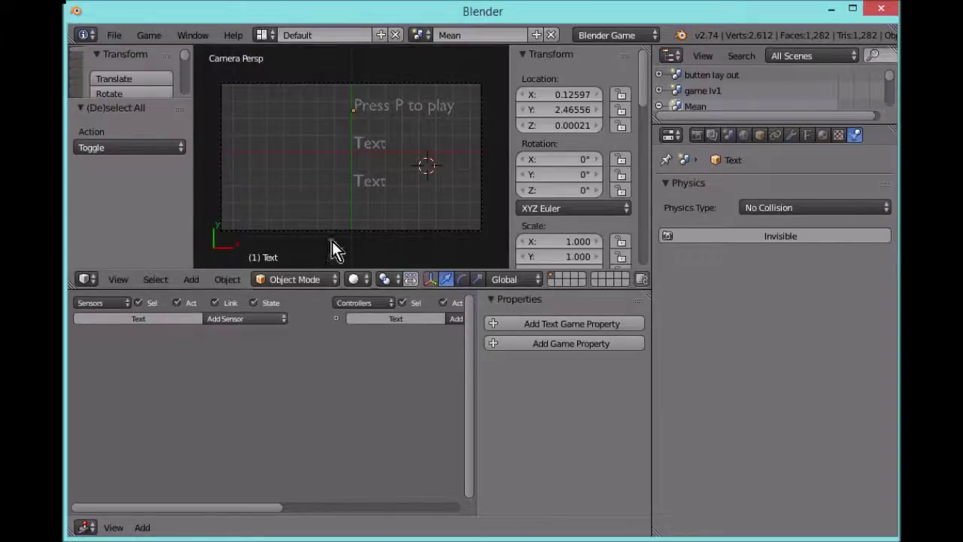
click(399, 110)
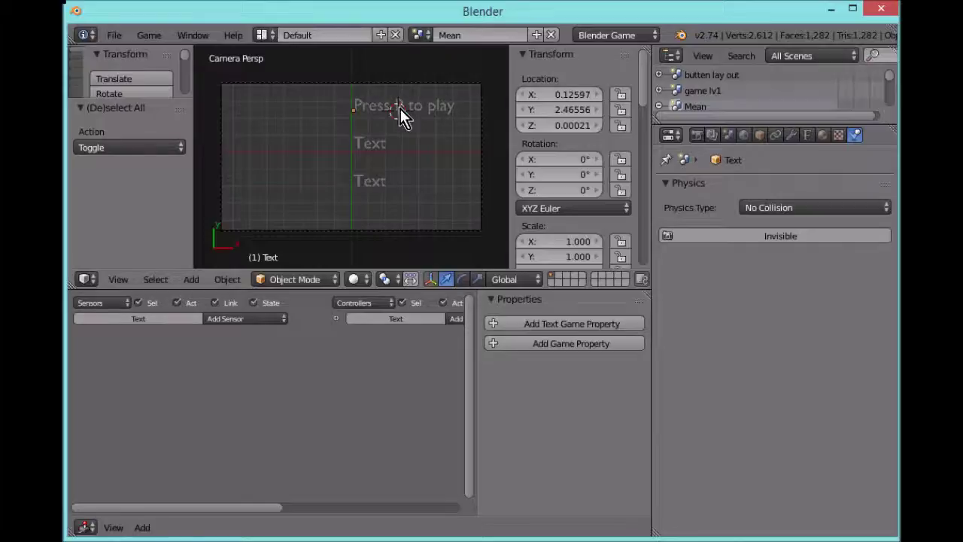
right_click(399, 108)
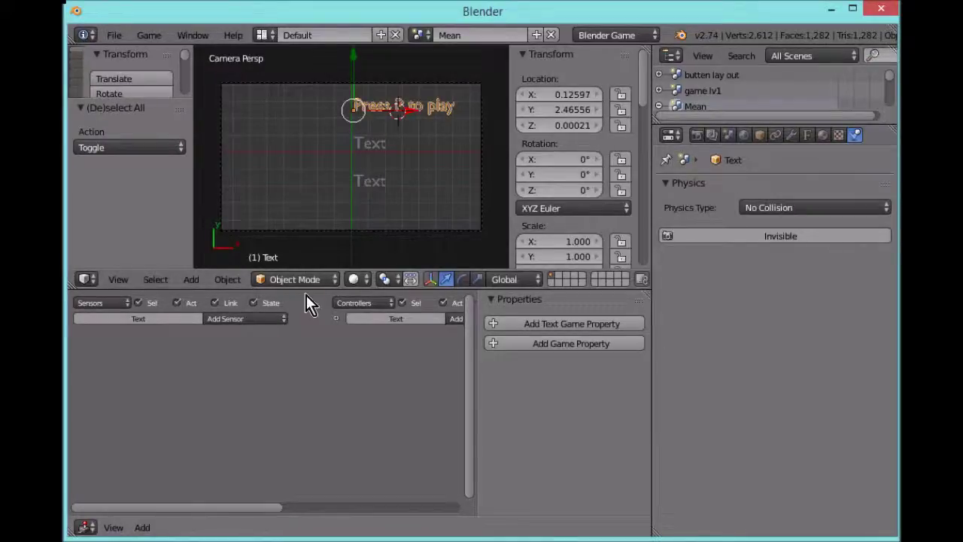
click(260, 320)
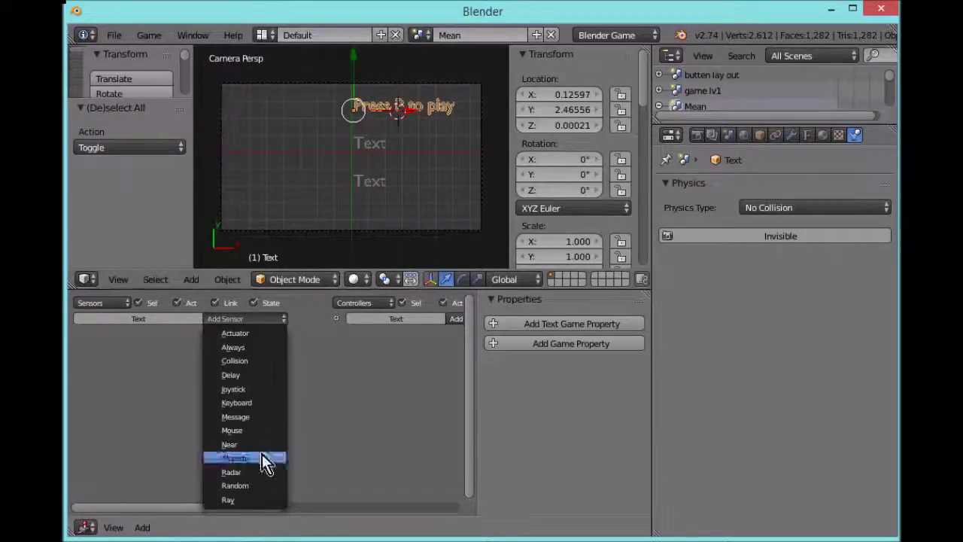
click(237, 403)
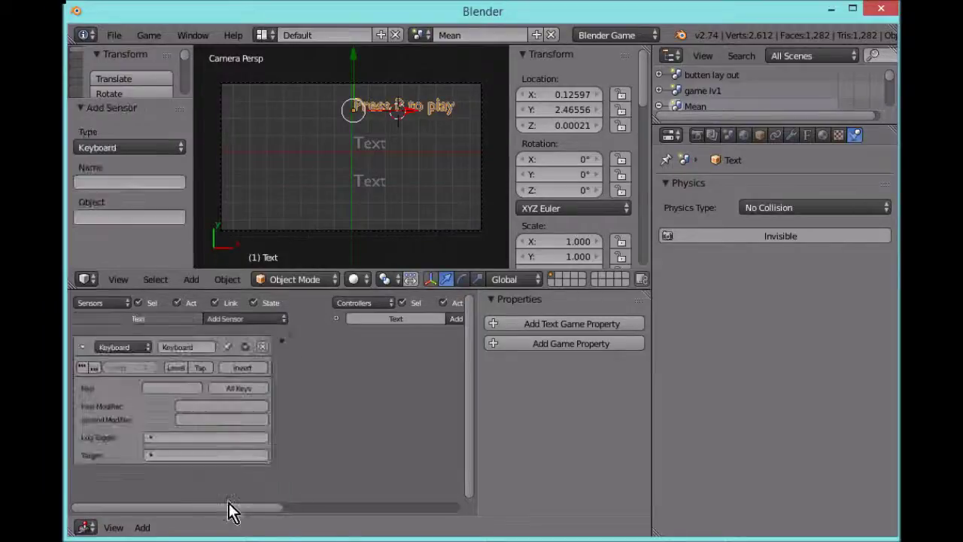
drag(230, 508, 271, 507)
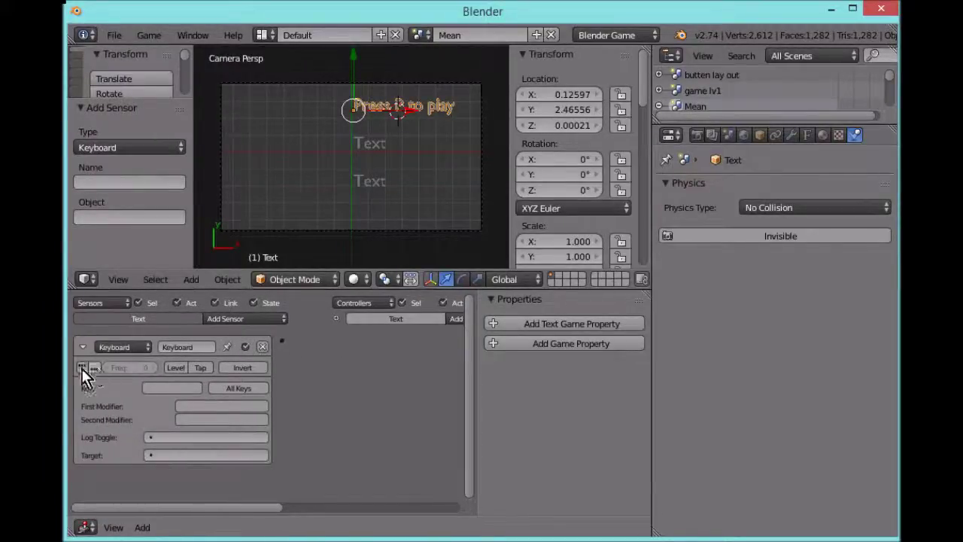
click(175, 349)
text(play)
click(188, 391)
key(p)
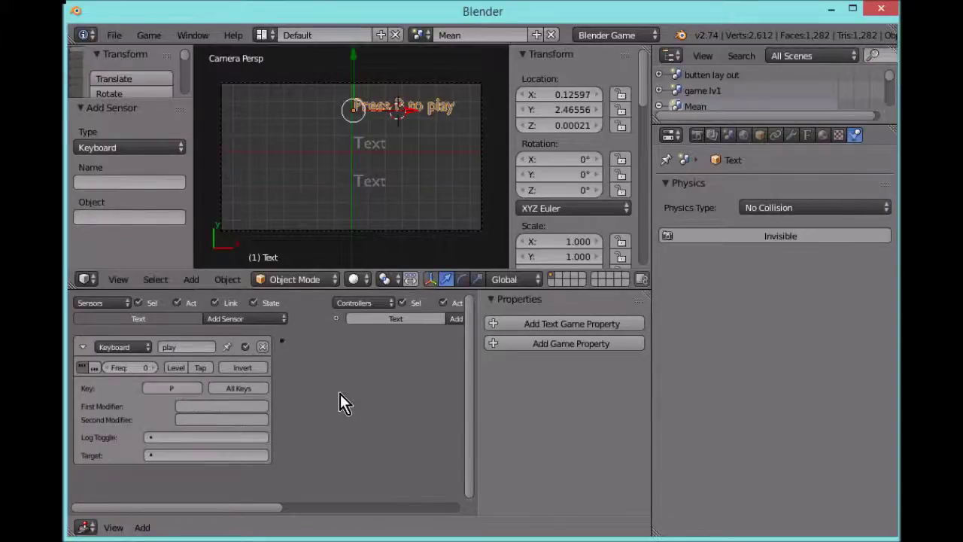
Step: Add an And controller to the Press P to play text and link the play sensor to it
click(81, 346)
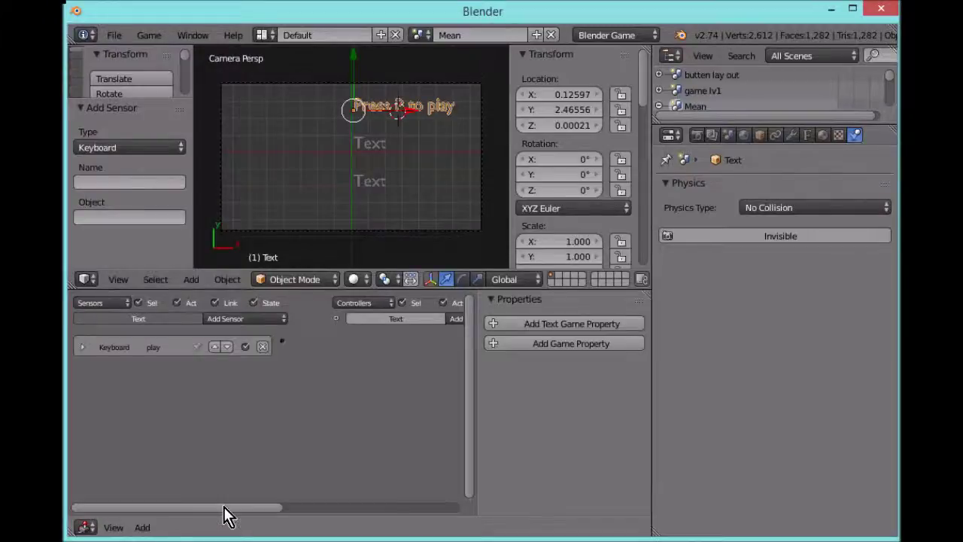
drag(223, 506, 269, 404)
click(282, 319)
click(282, 331)
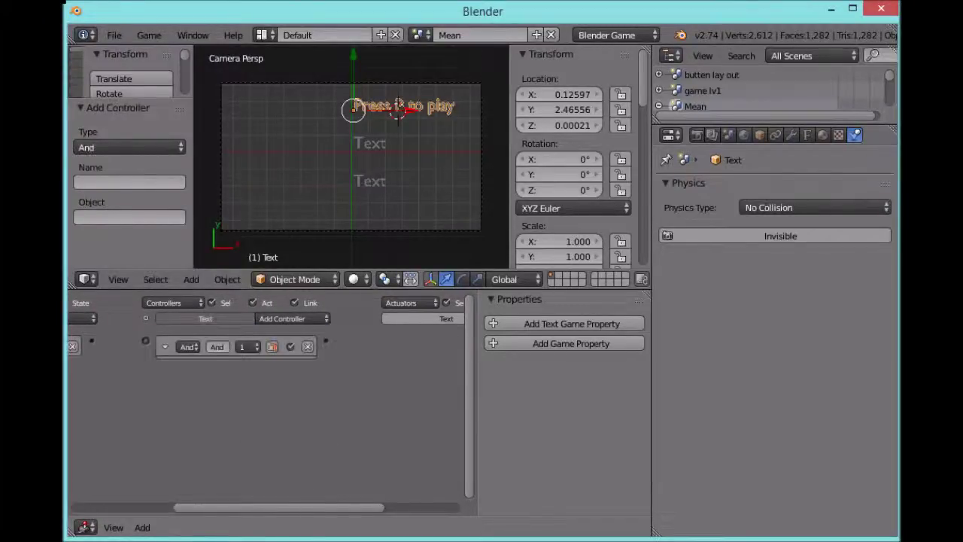
click(165, 347)
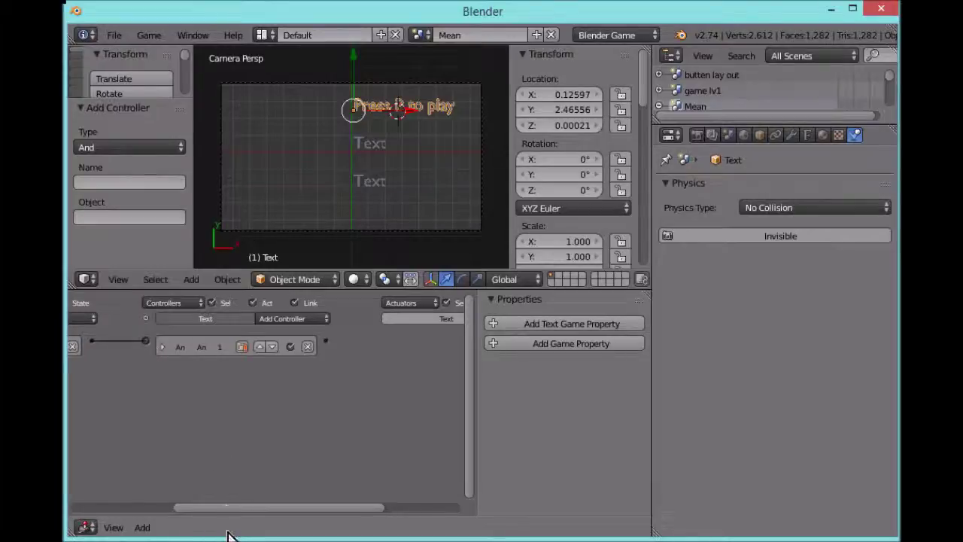
Step: Add a Scene actuator in Set Scene mode targeting game lv1 and link the And controller to it
drag(227, 505, 343, 499)
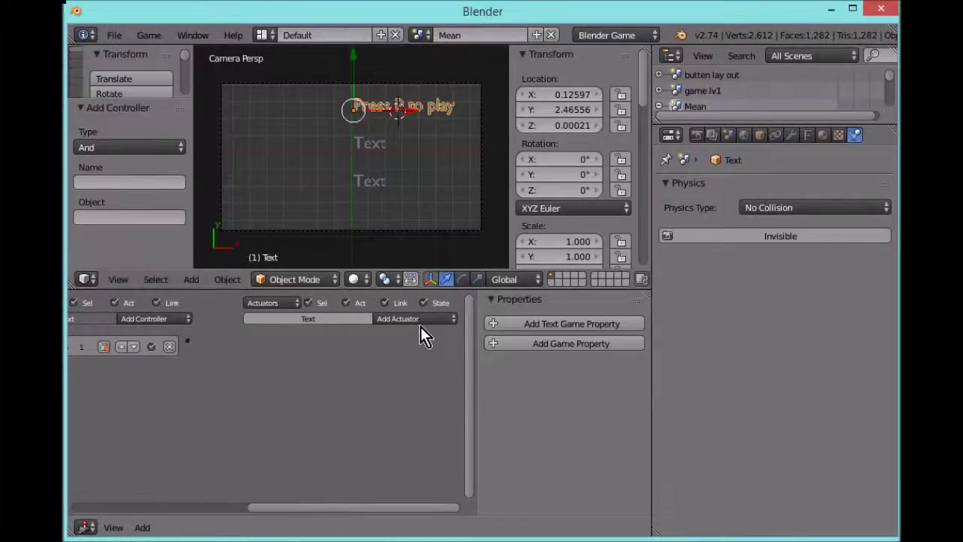
click(421, 324)
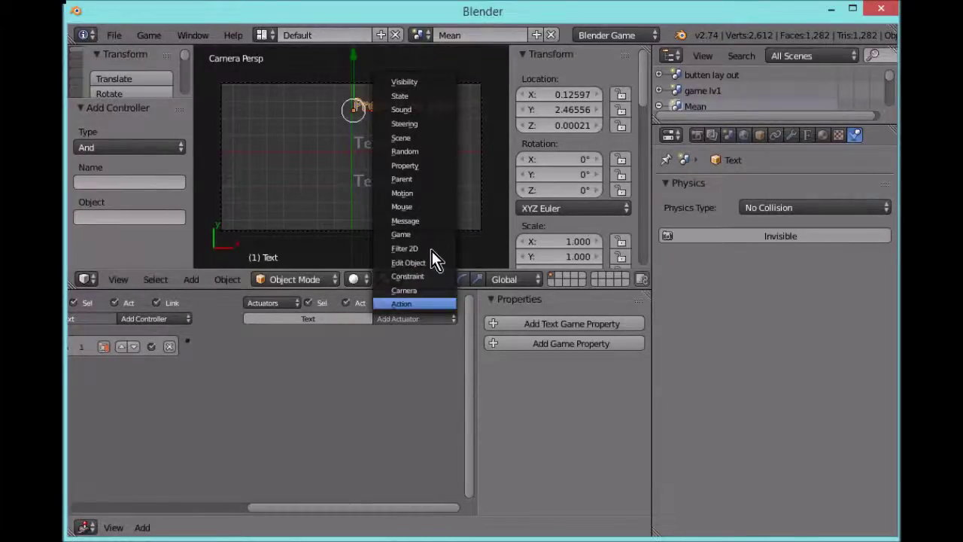
click(412, 141)
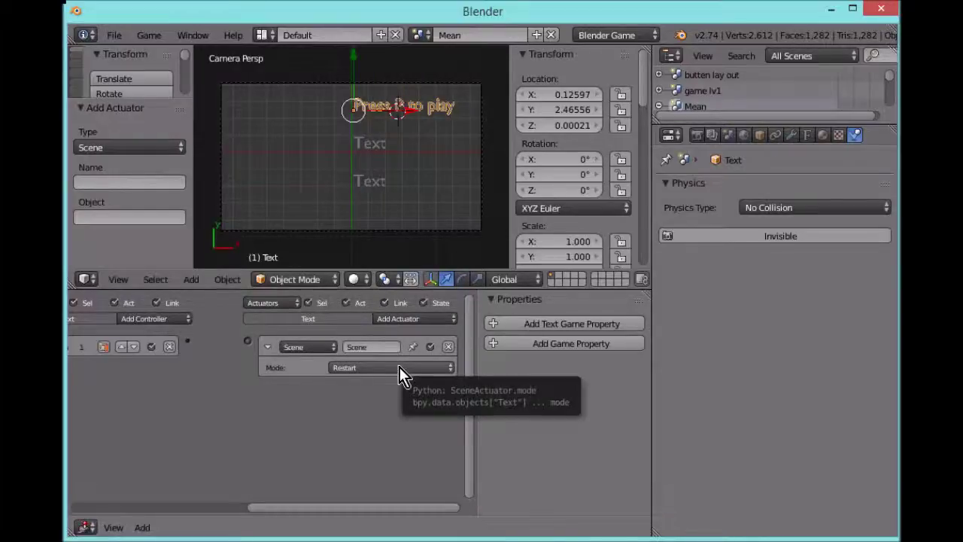
click(396, 367)
click(385, 340)
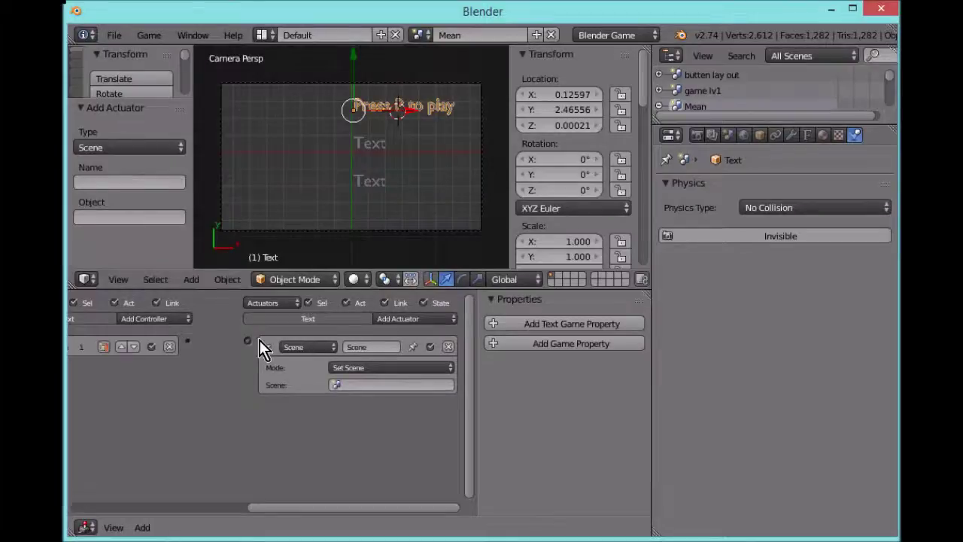
click(371, 385)
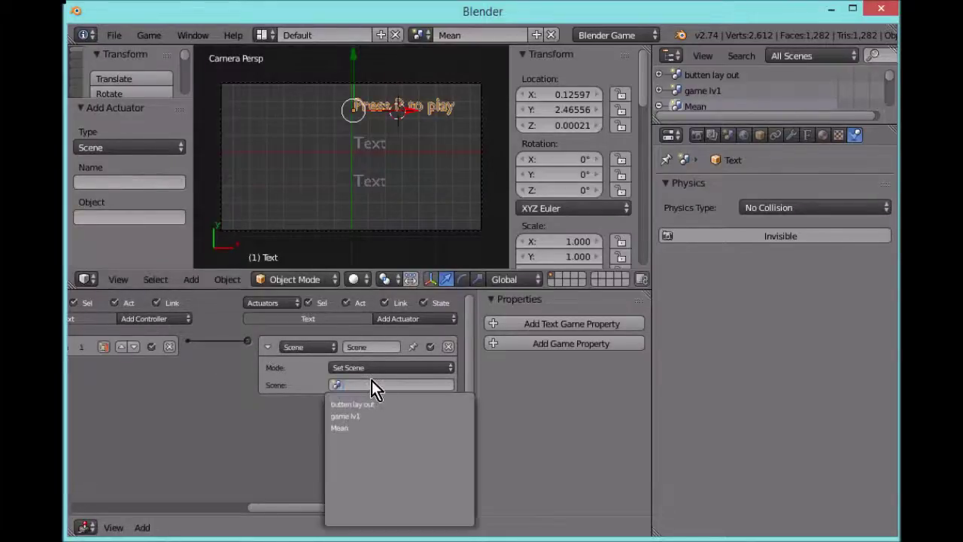
click(346, 416)
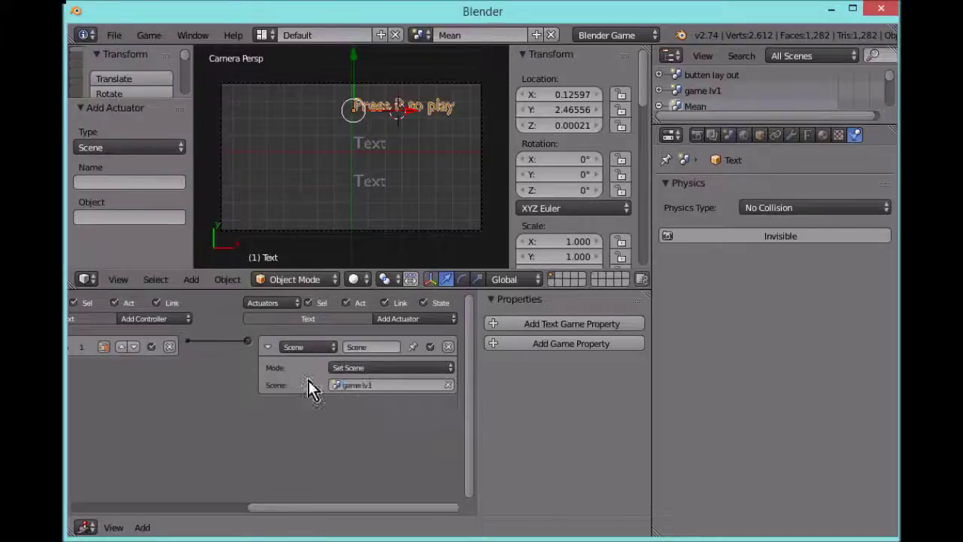
click(267, 347)
Step: Test-run the Mean scene, trigger the P key shortcut to game lv1, and end the run
key(p)
key(p)
key(Escape)
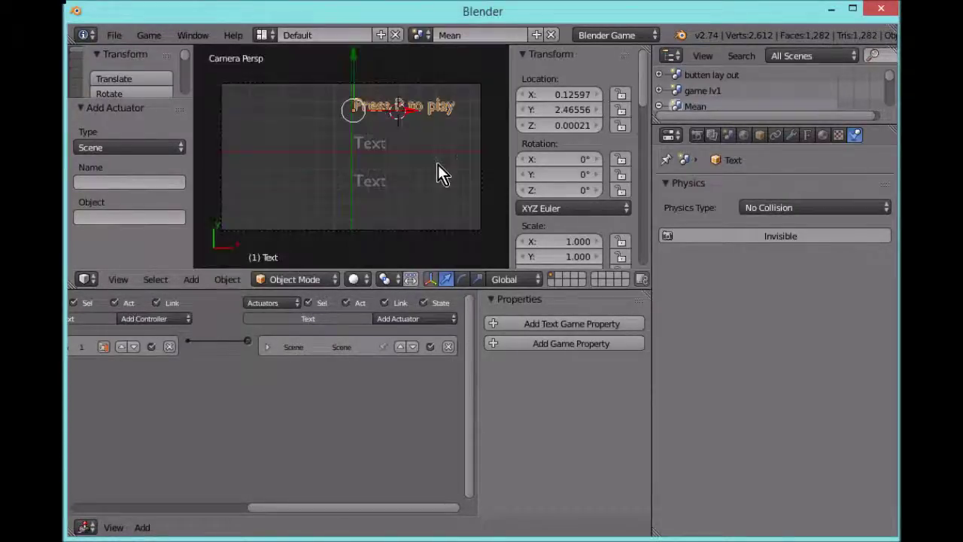
Step: Replace the wording of the middle text object with "Butten layout"
right_click(389, 144)
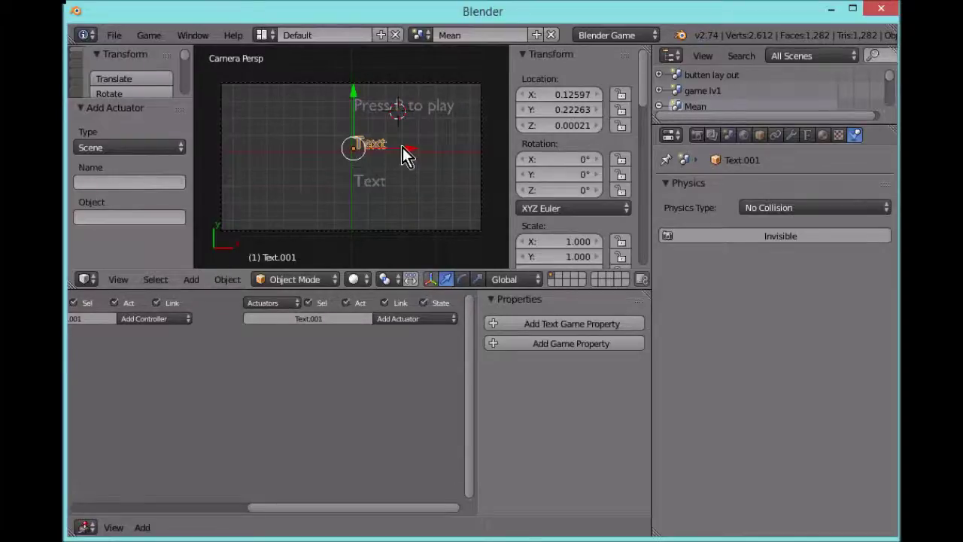
key(Tab)
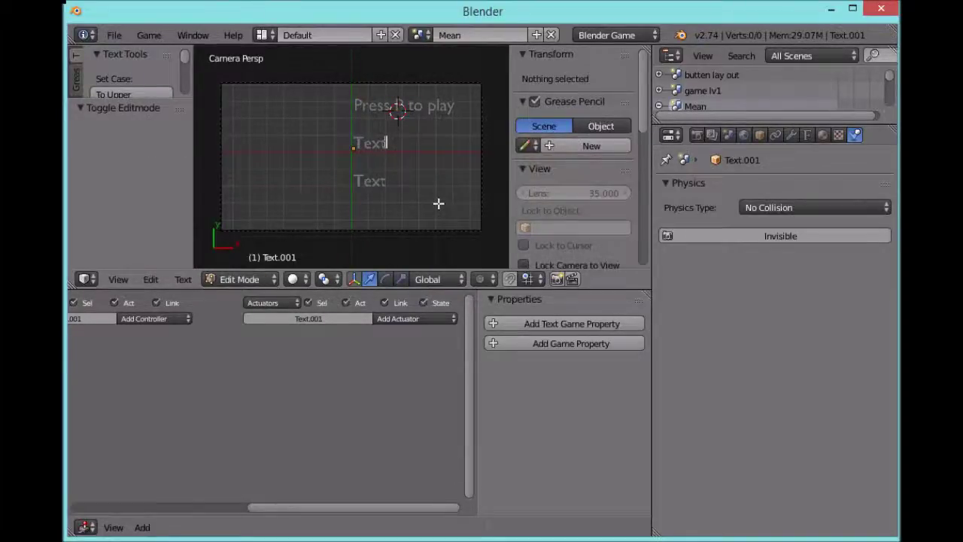
key(BackSpace)
key(BackSpace)
key(BackSpace)
key(BackSpace)
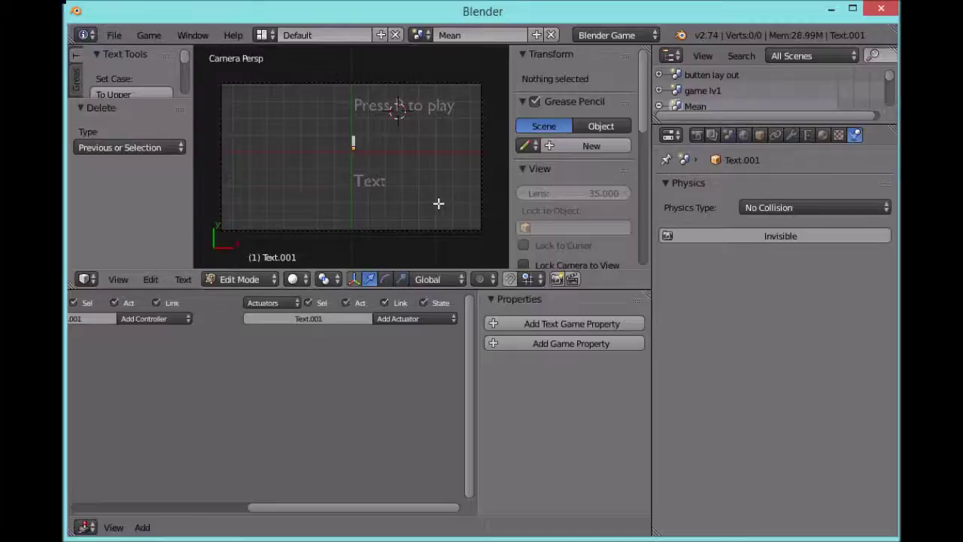
text(Butt)
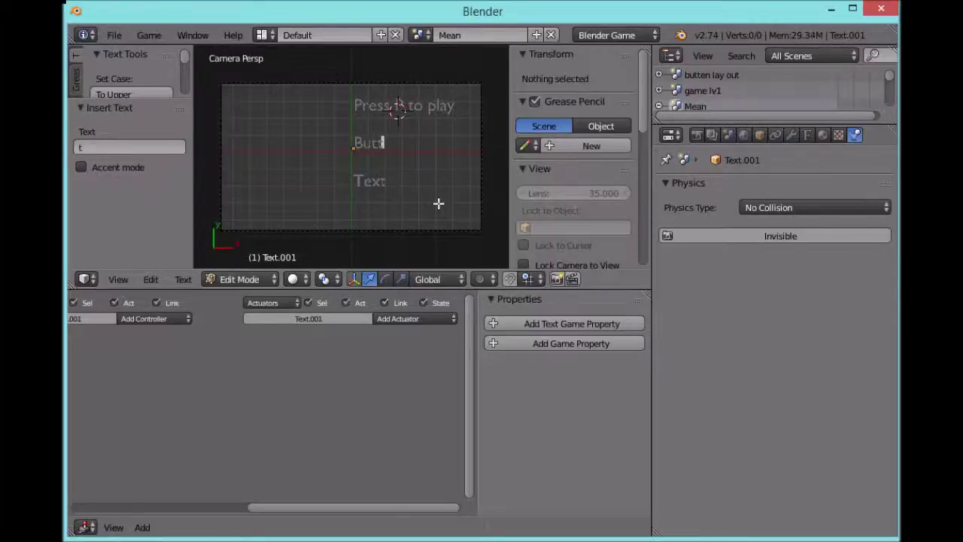
text(en layout)
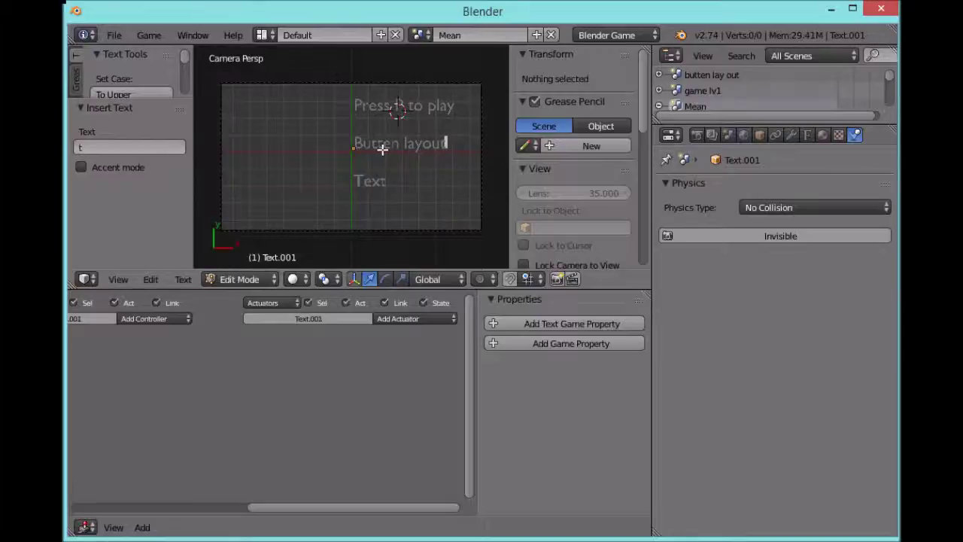
Step: Insert "Press B for " at the start of the Butten layout text and finish editing it
key(Left)
key(Left)
key(Left)
key(Left)
key(Left)
key(Left)
key(Left)
key(Left)
key(Left)
key(Left)
key(Left)
key(Left)
key(Left)
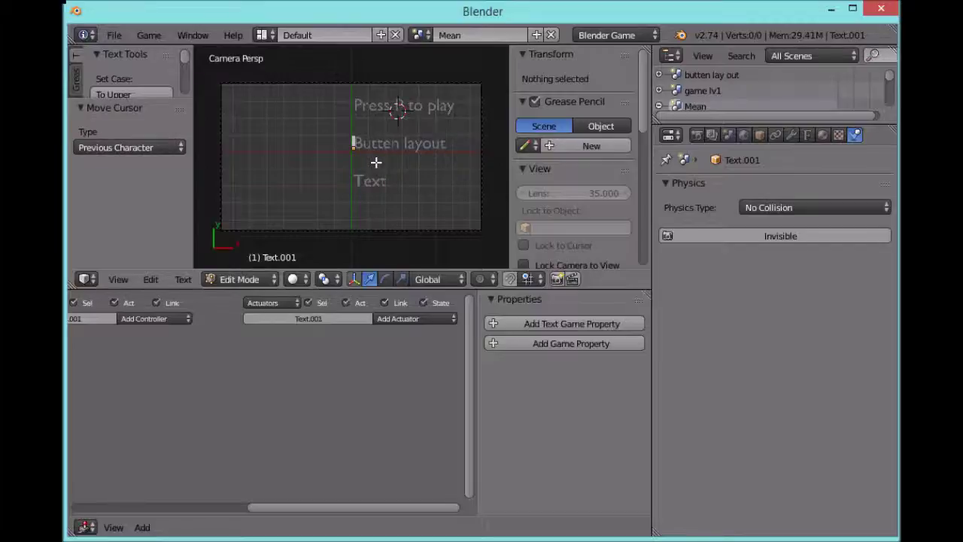
text(Pre)
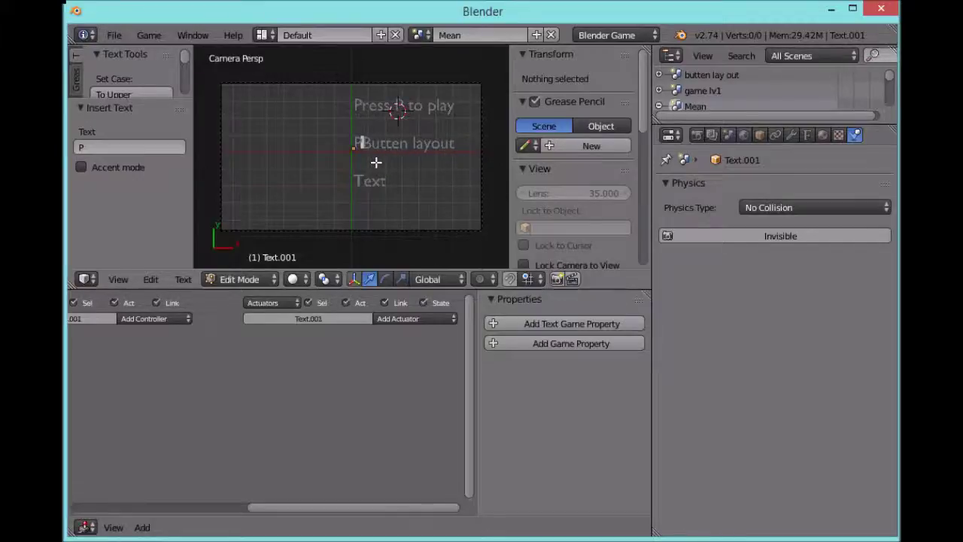
text(ss )
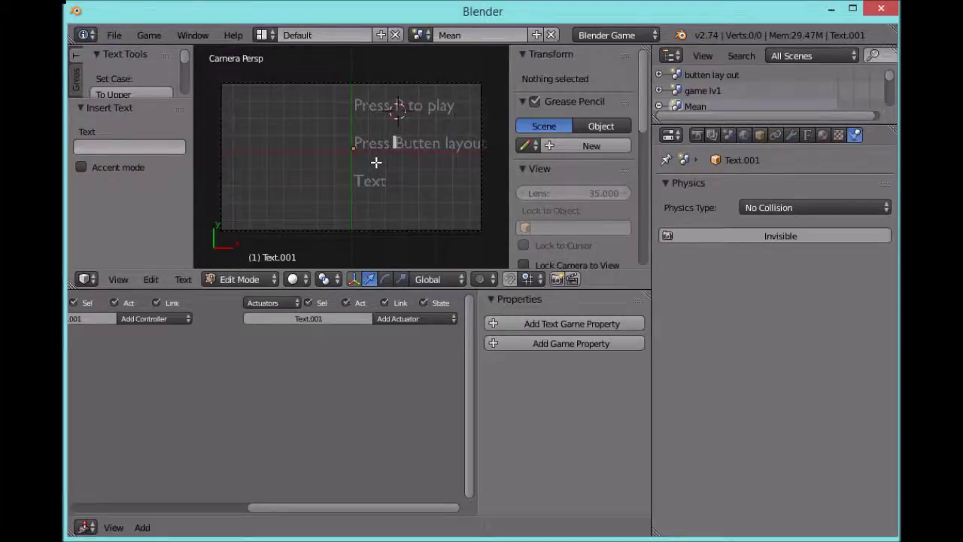
text(B )
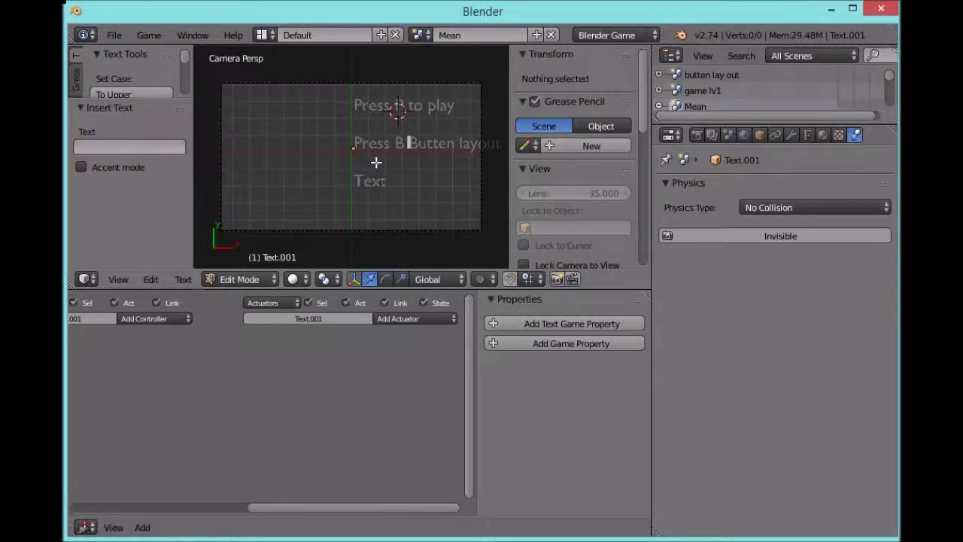
text(for)
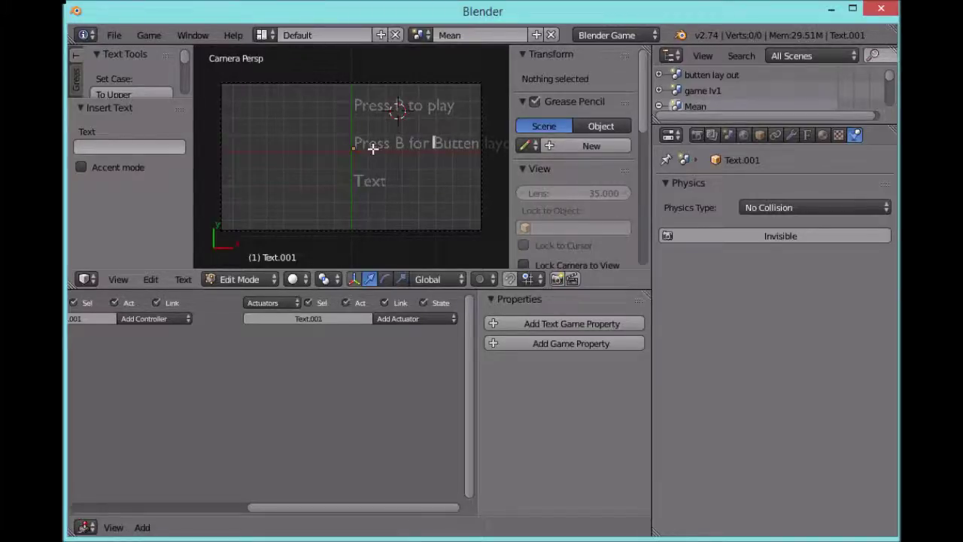
key(Tab)
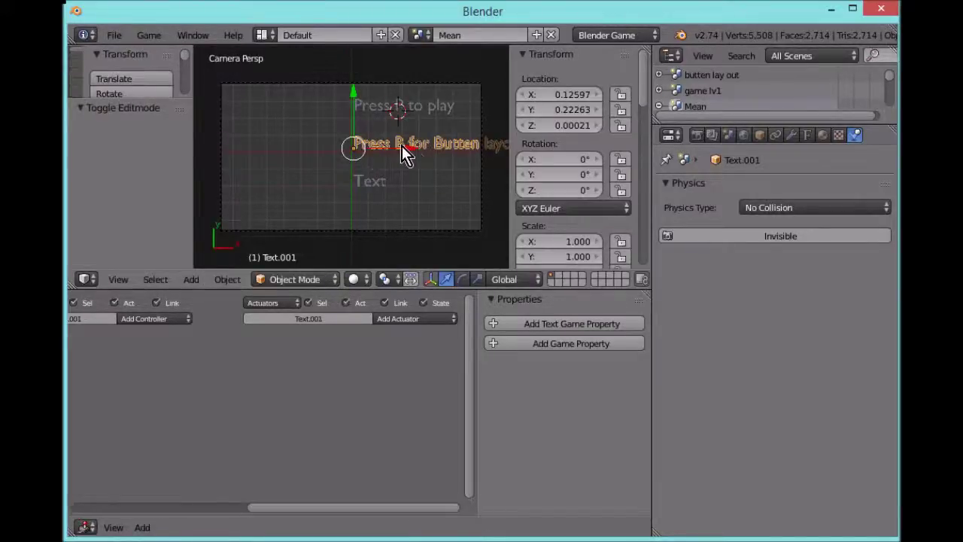
Step: Shift the Press B for Butten layout text about 0.09 units along the X axis
key(g)
key(x)
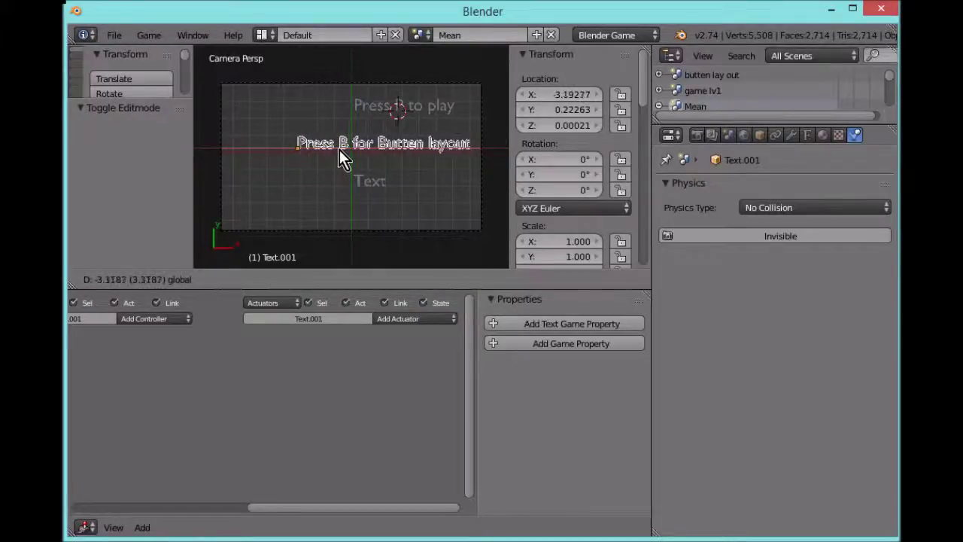
click(412, 152)
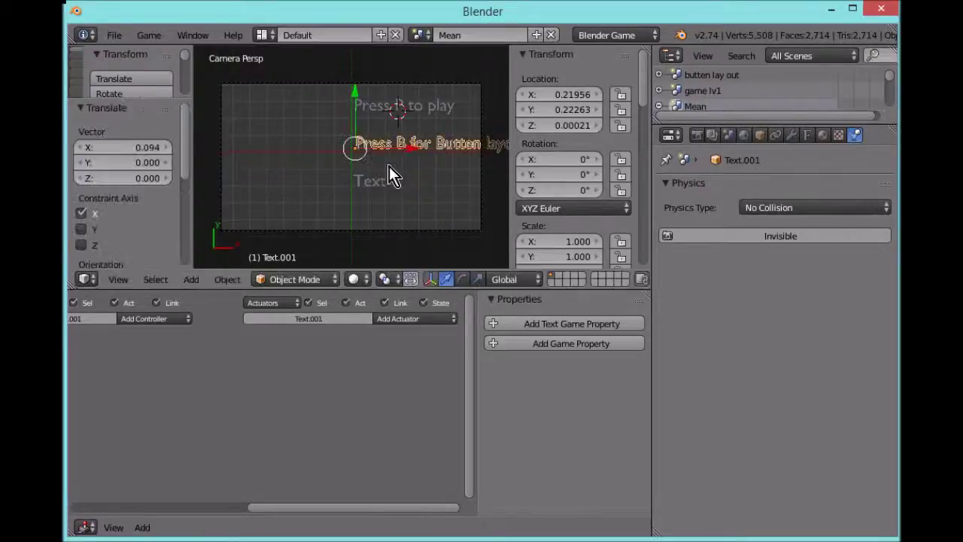
Step: Raise the camera about 17.6 units along the Z axis so its frame covers the whole menu text
right_click(423, 230)
key(g)
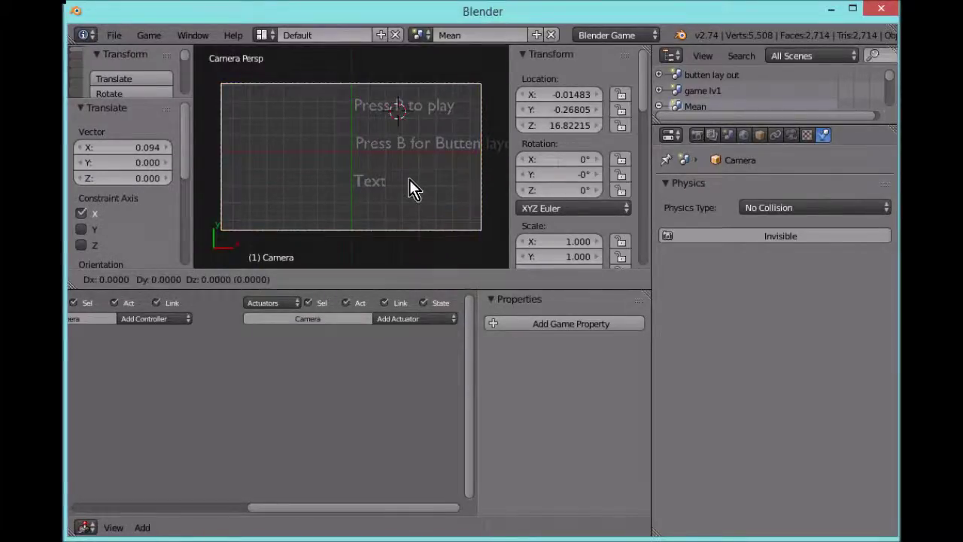
key(z)
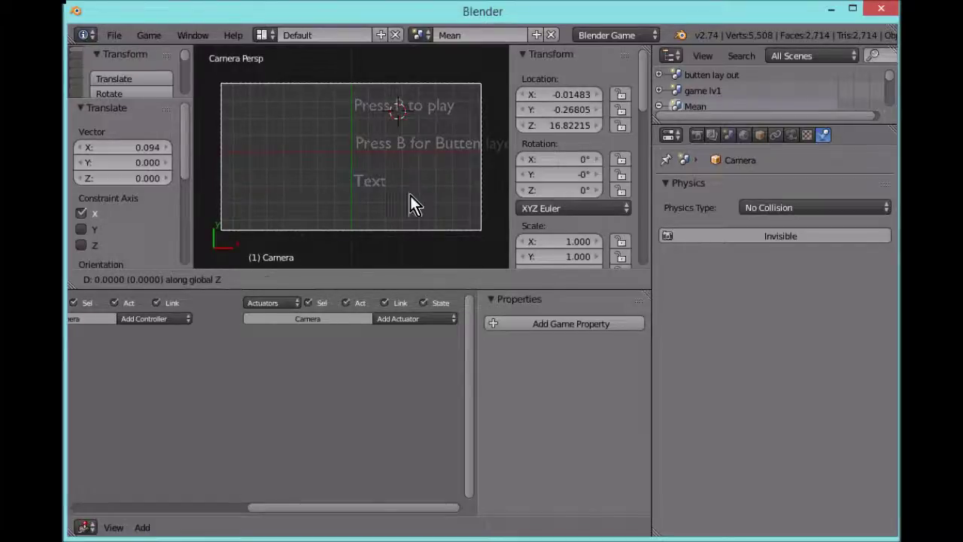
click(418, 67)
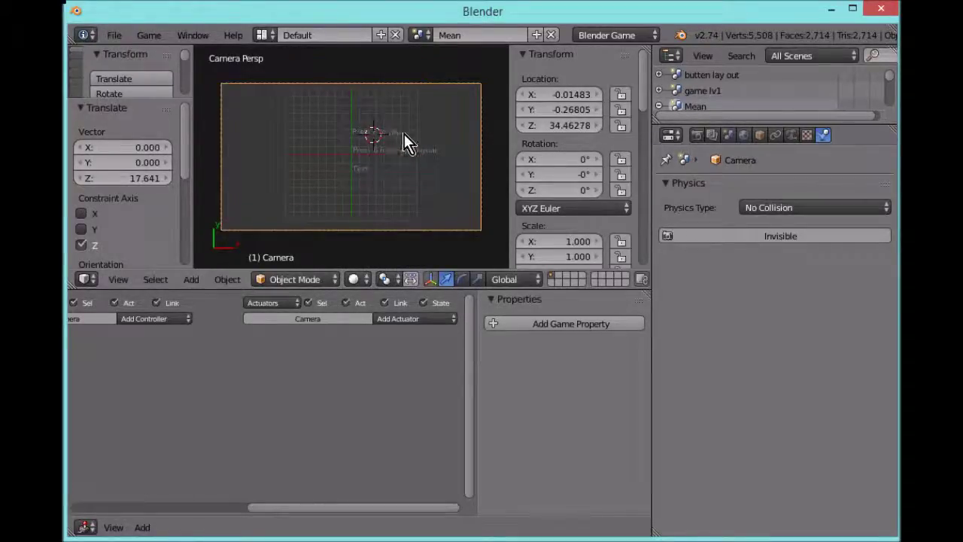
Step: Move the Press P to play text about 4.5 units up along the Y axis, near the camera frame's upper edge
right_click(404, 133)
key(g)
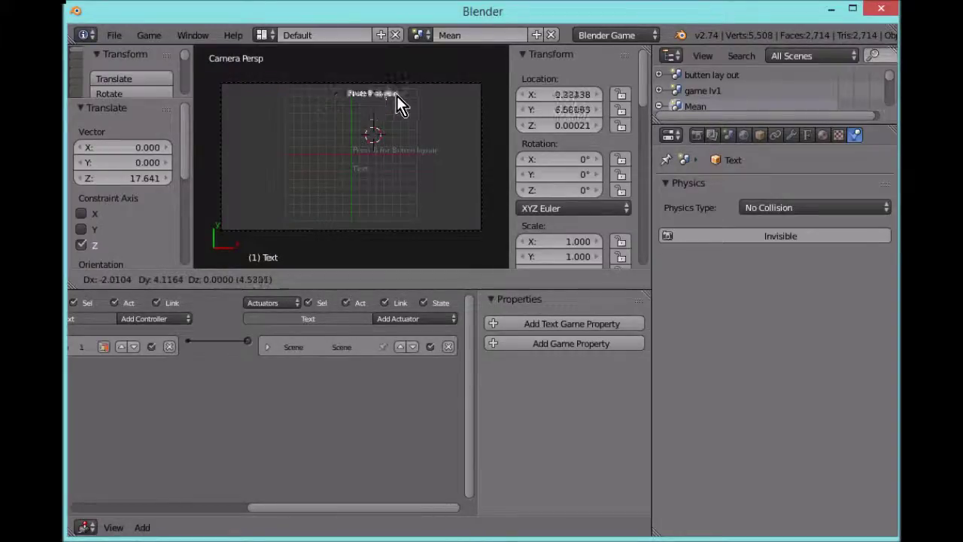
right_click(397, 95)
drag(353, 77, 366, 192)
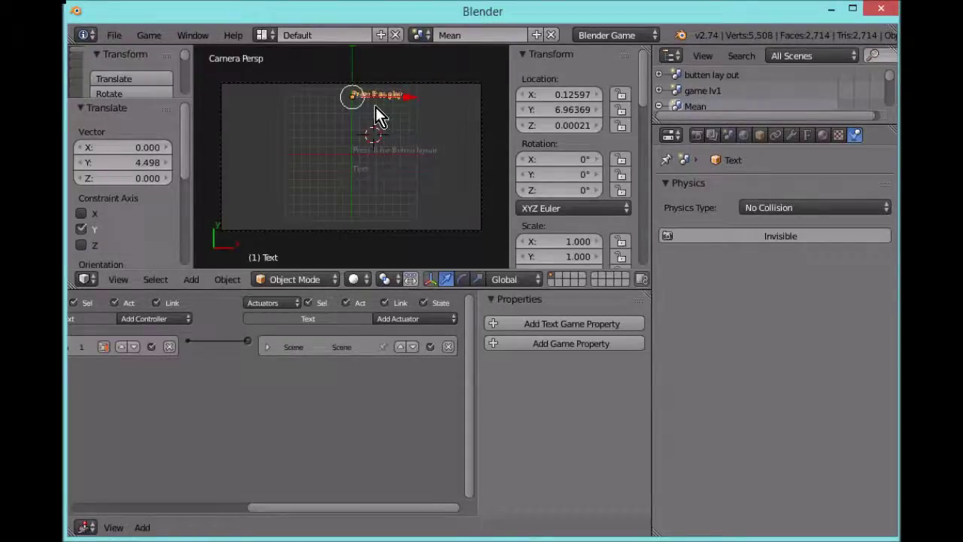
Step: Enlarge the Press P to play text to a scale of about 2.05 and lower it about 0.48 units along Y
key(s)
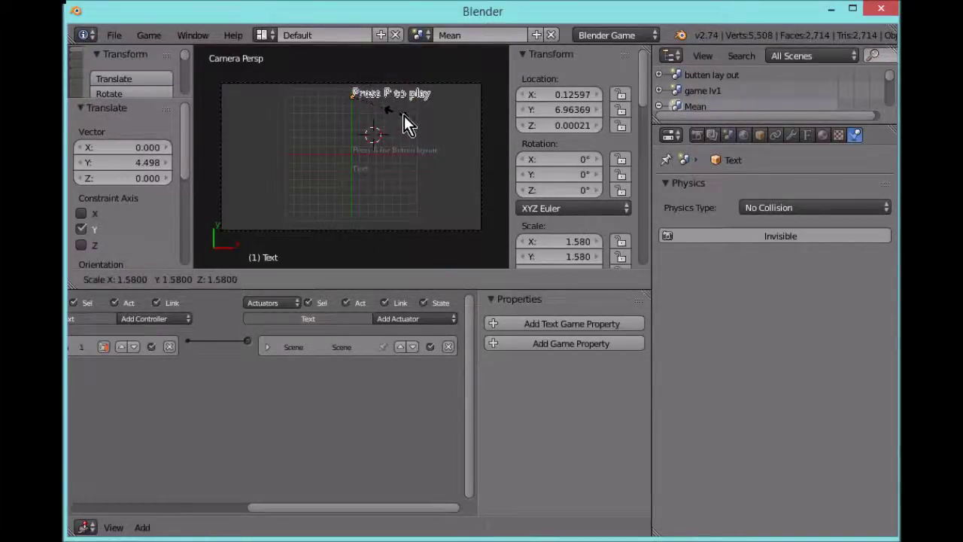
click(408, 116)
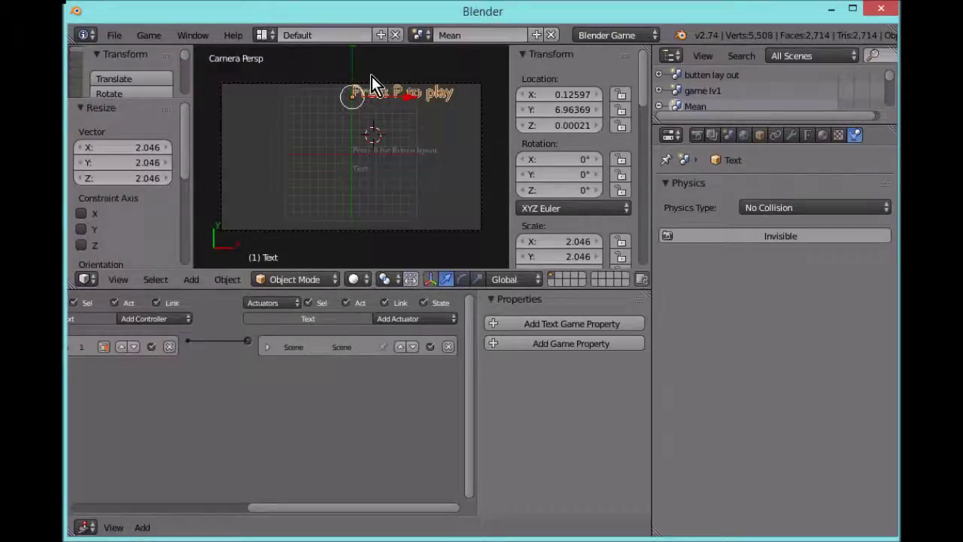
drag(353, 55, 374, 152)
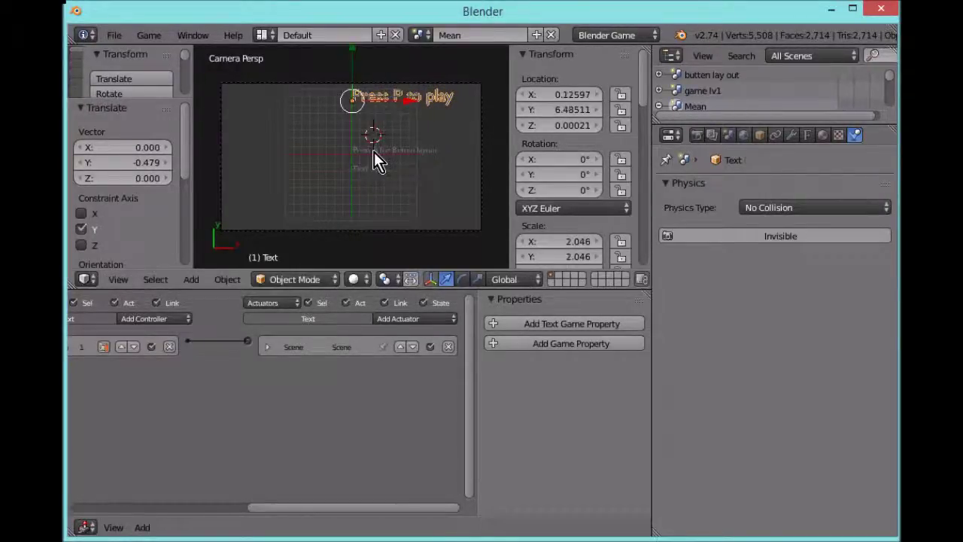
Step: Scale the Press B for Butten layout text to about 1.4 and move it about 3.35 units up along Y
right_click(374, 152)
key(s)
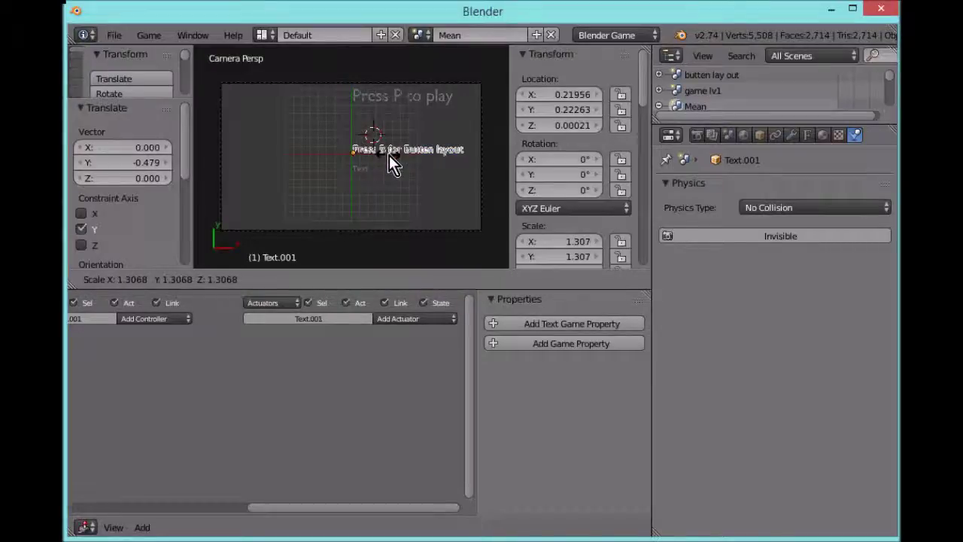
click(391, 156)
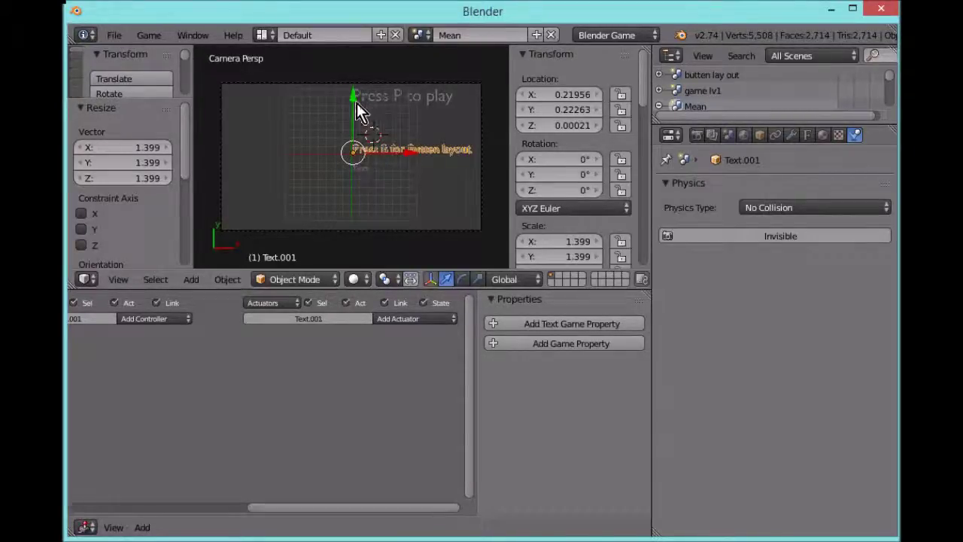
key(g)
key(y)
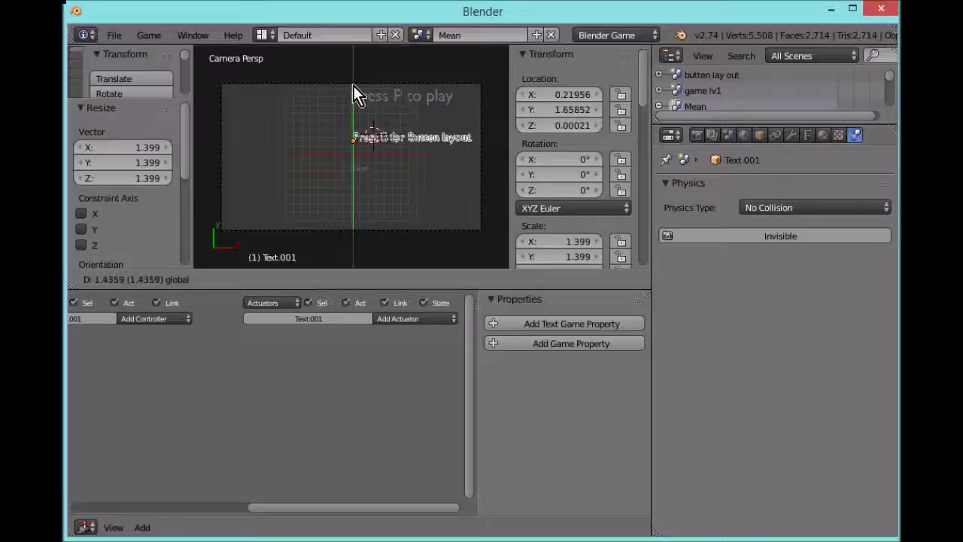
click(354, 74)
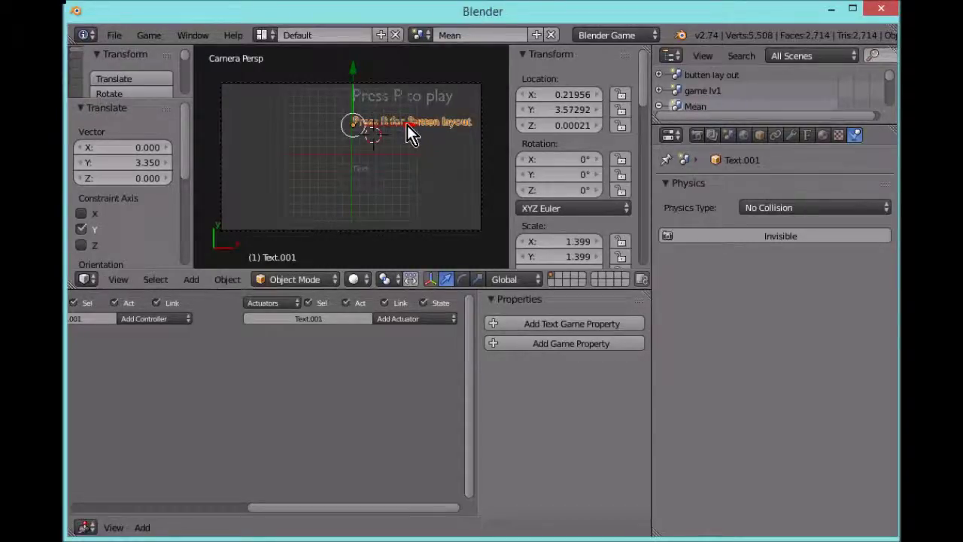
Step: Break the Press B text onto a second line before "Butten layout" and enlarge it to a scale of about 2.12
key(Tab)
key(Return)
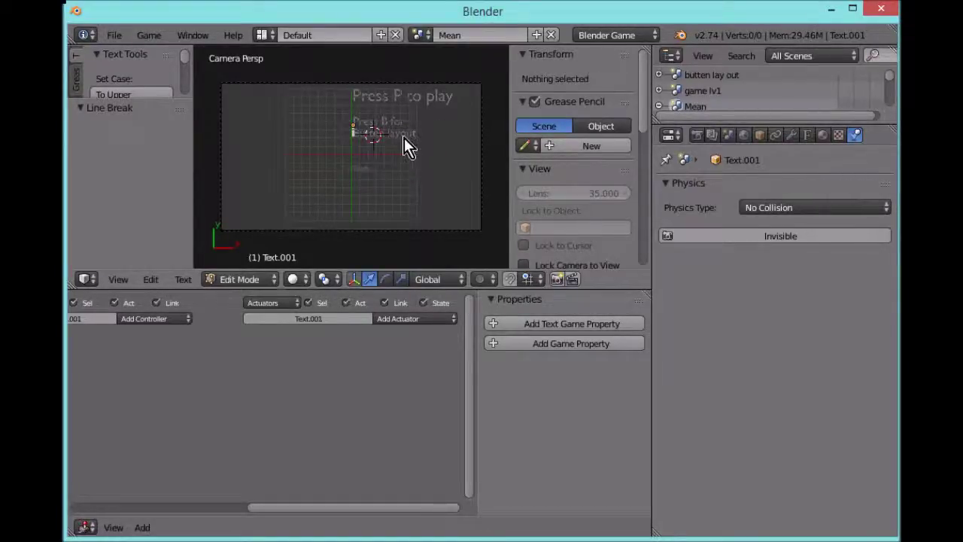
key(Tab)
key(s)
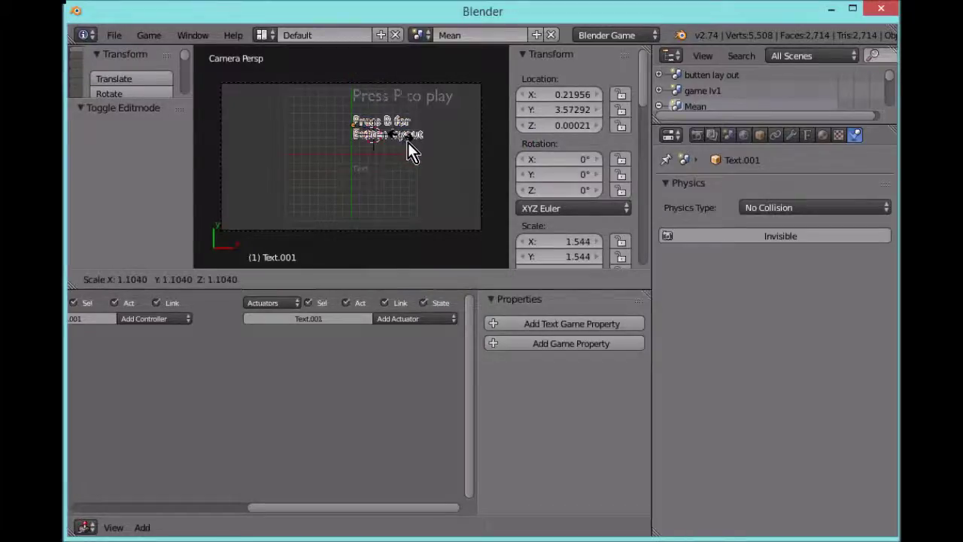
click(418, 144)
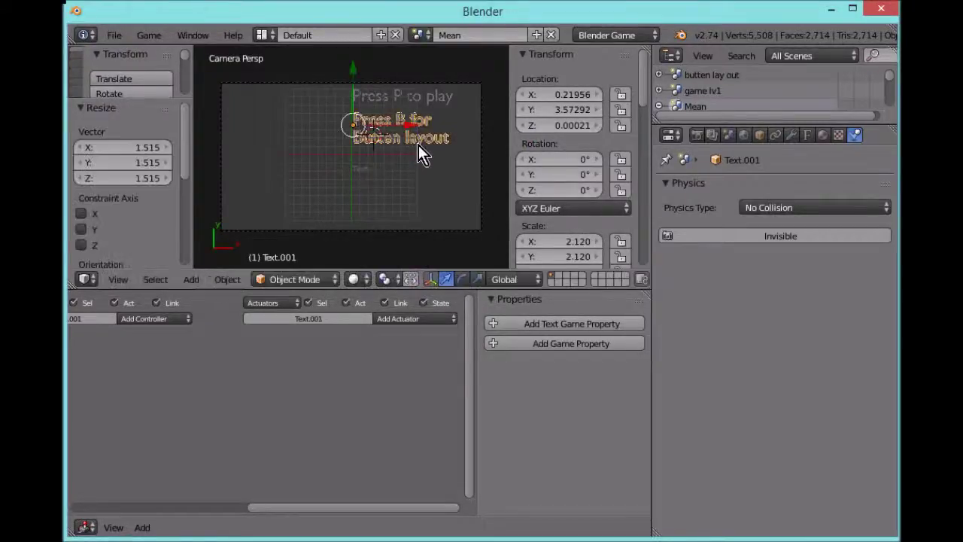
Step: Replace the placeholder wording of the small text object below the other menu lines with "Press X to exit"
key(shift+a)
click(358, 170)
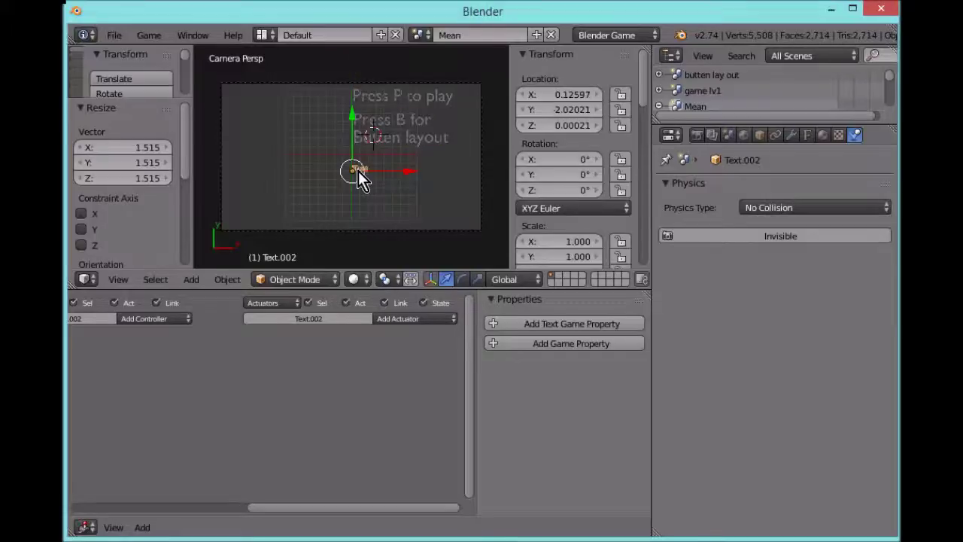
key(Tab)
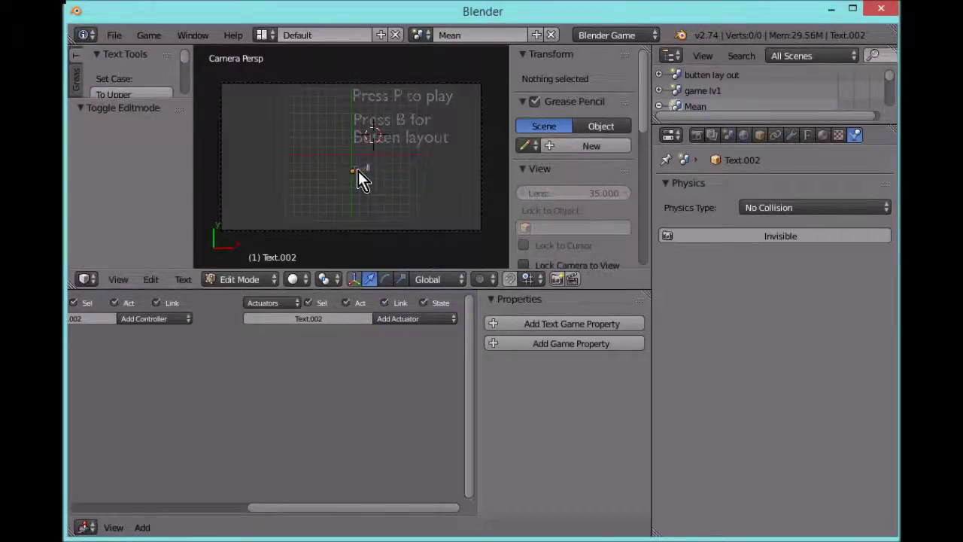
key(BackSpace)
key(BackSpace)
key(BackSpace)
key(BackSpace)
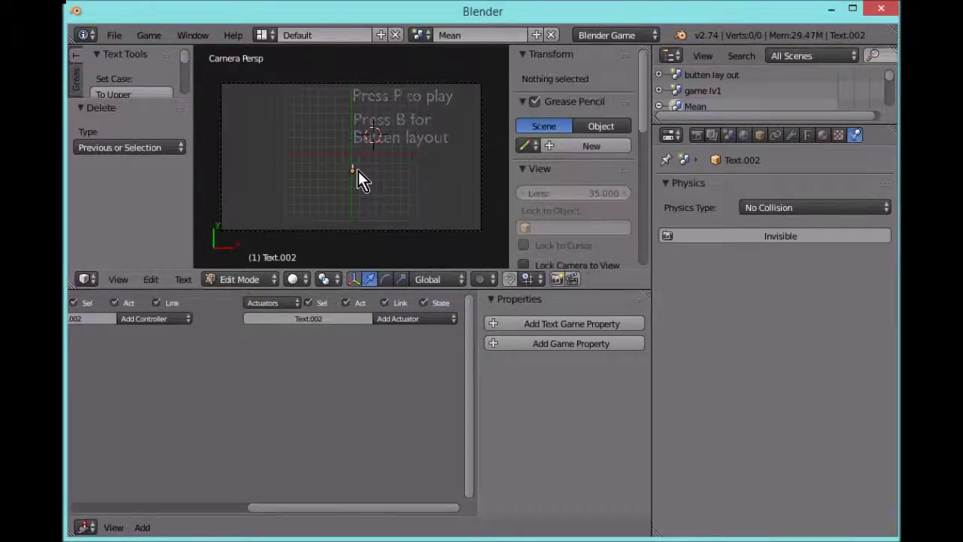
text(e)
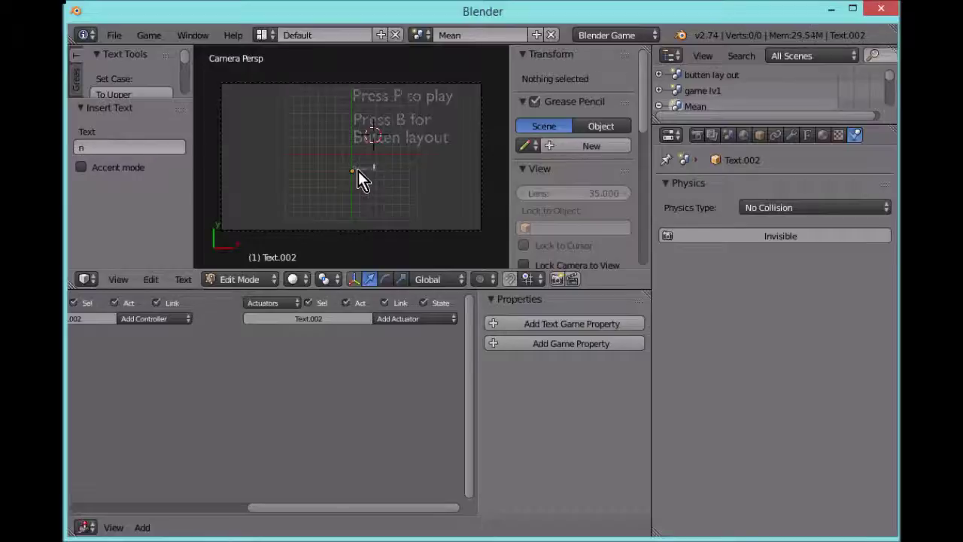
key(BackSpace)
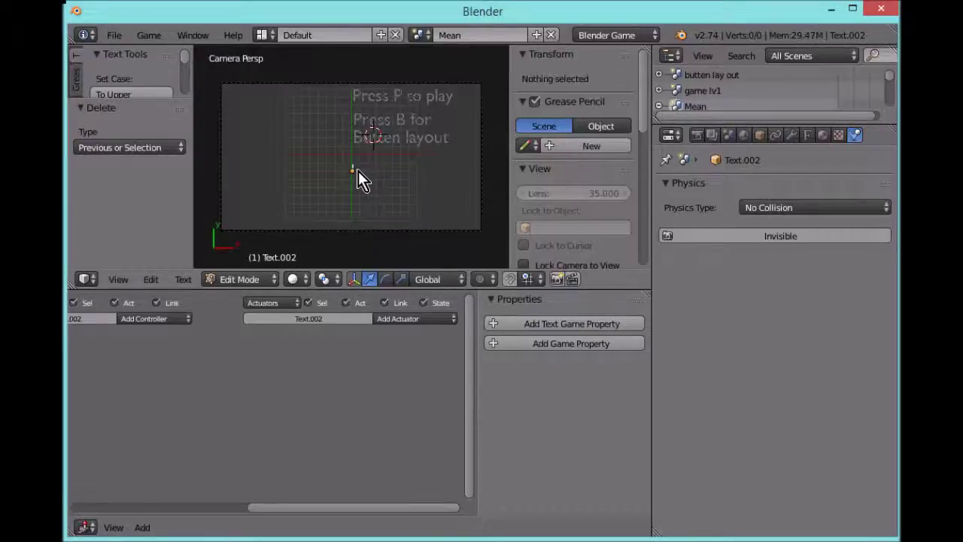
text(P)
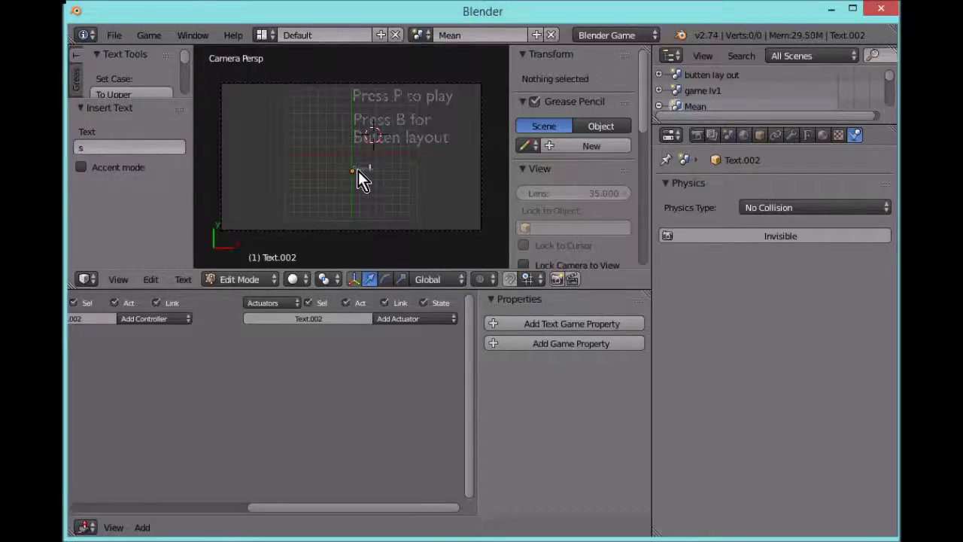
text( x)
text(xx)
text(t)
key(Tab)
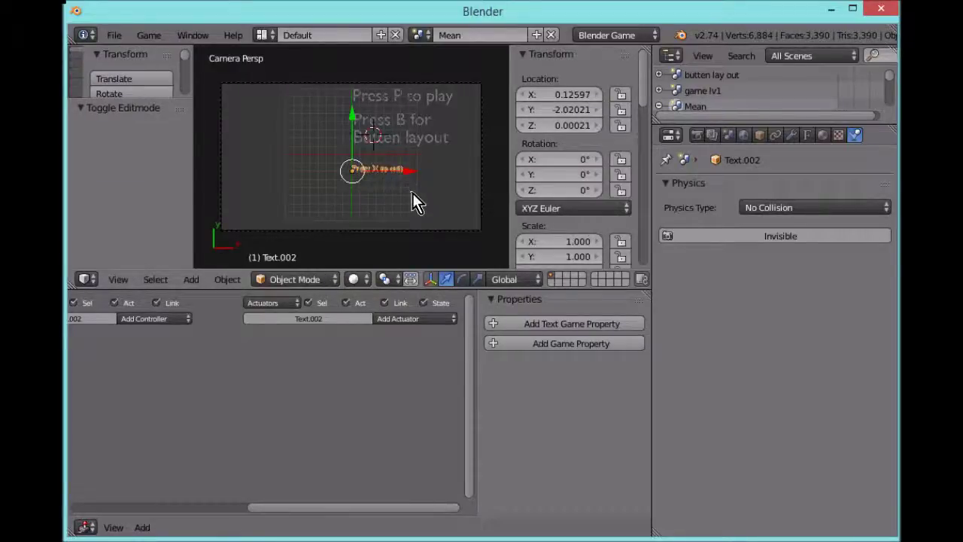
Step: Scale the "Press X to exit" text up by a factor of about 1.965
key(s)
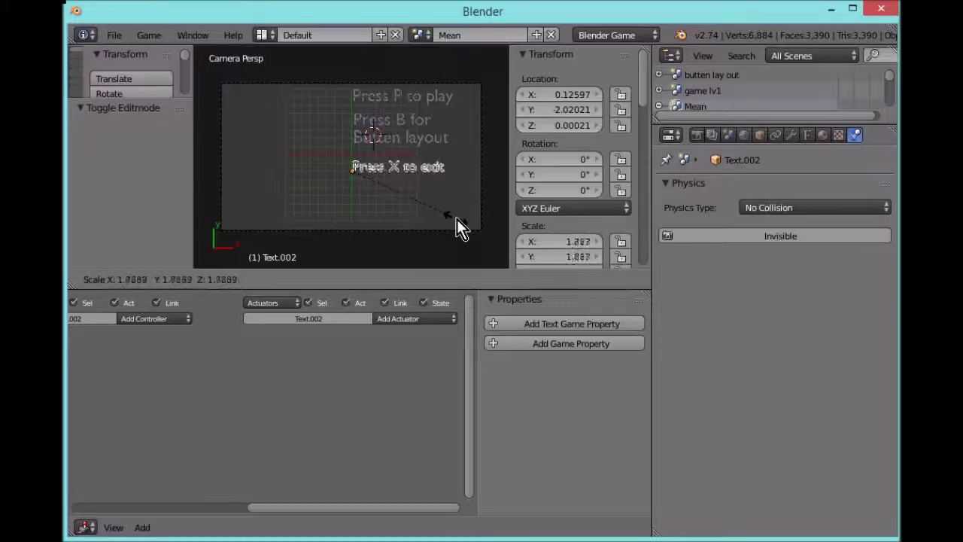
click(470, 221)
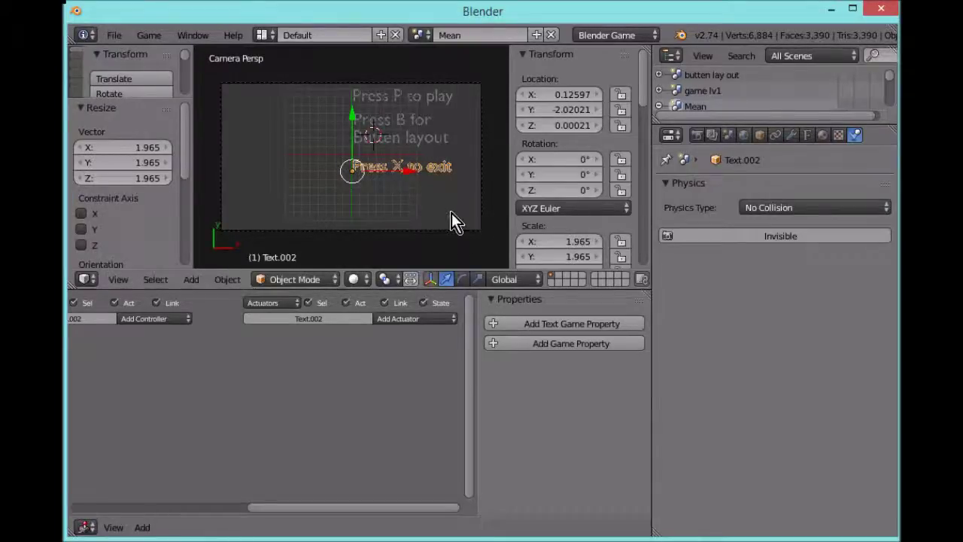
click(388, 207)
Step: Add a Scene actuator in Set Scene mode to the "Press B for Butten layout" text and assign its target scene
right_click(421, 140)
click(382, 321)
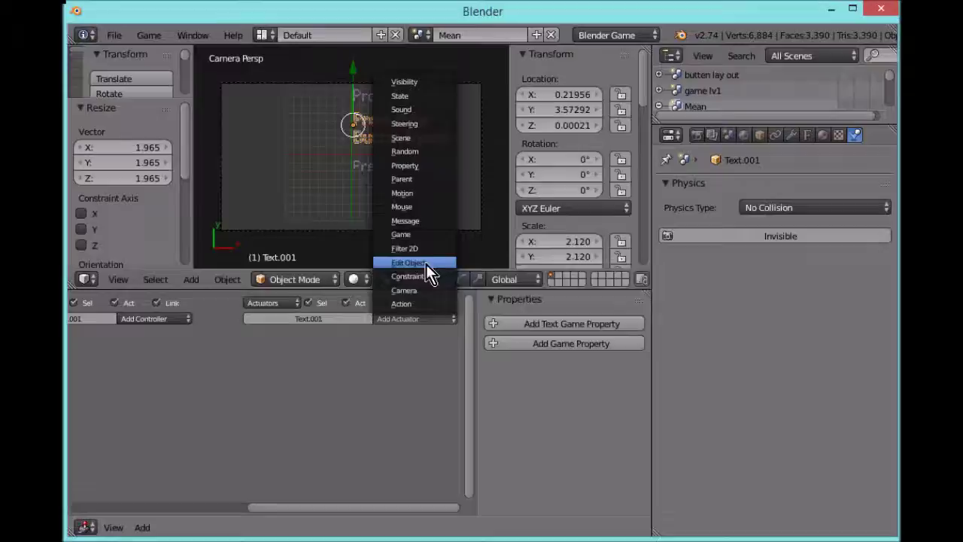
click(417, 136)
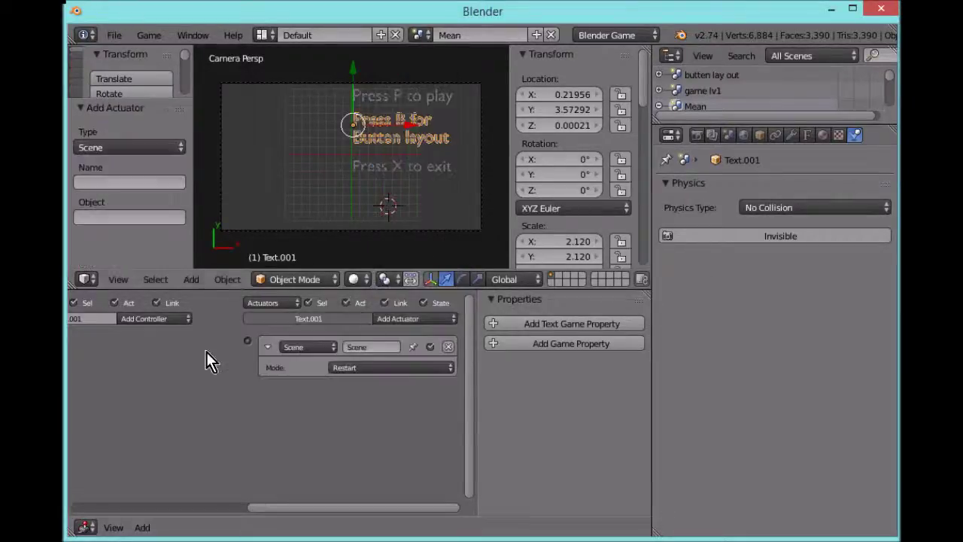
click(351, 370)
click(348, 339)
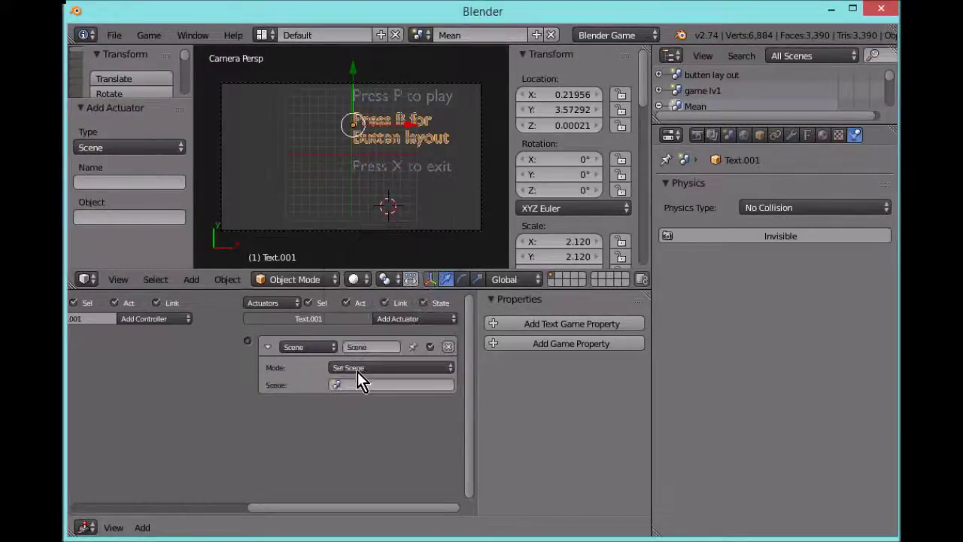
click(354, 384)
click(361, 404)
click(269, 346)
Step: Add an And controller to the "Press B for Butten layout" text and connect it to the Scene actuator
click(174, 321)
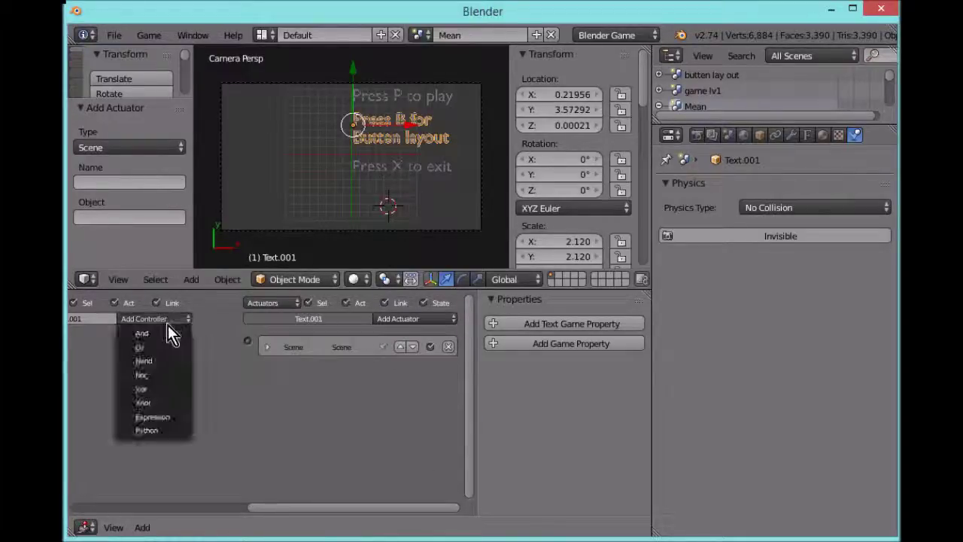
click(164, 331)
drag(185, 340, 247, 342)
Step: Add a Keyboard sensor named "butten" to the same text, with true level triggering on and B as its key
drag(305, 516, 314, 351)
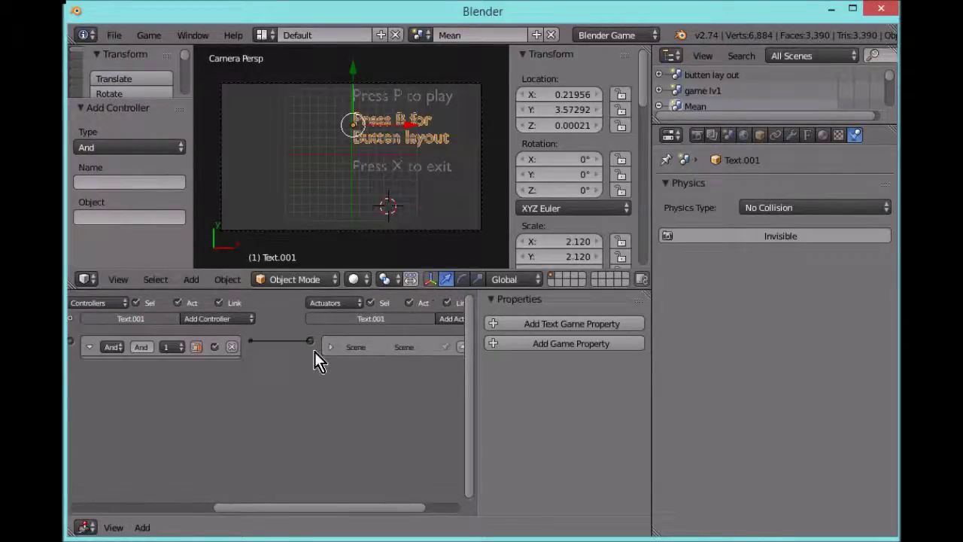
drag(305, 507, 130, 490)
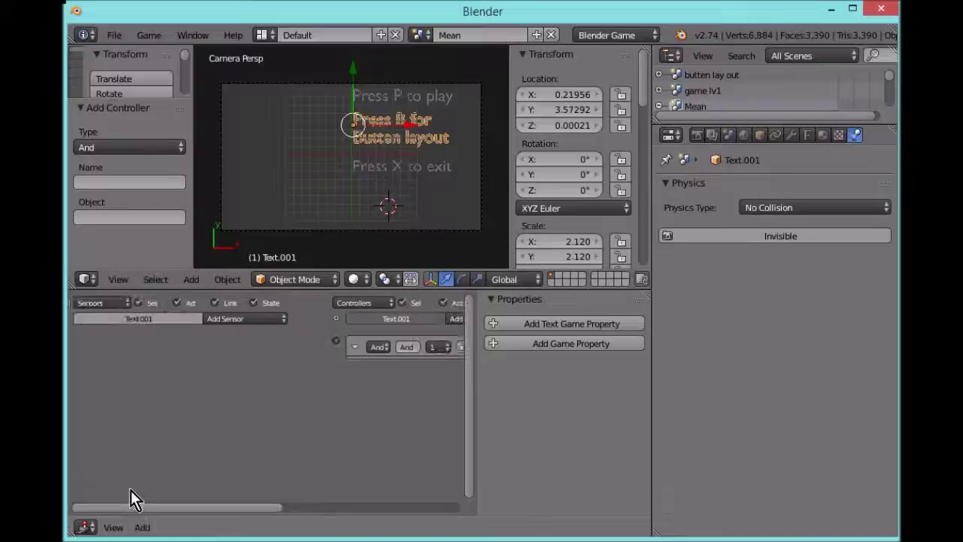
click(247, 319)
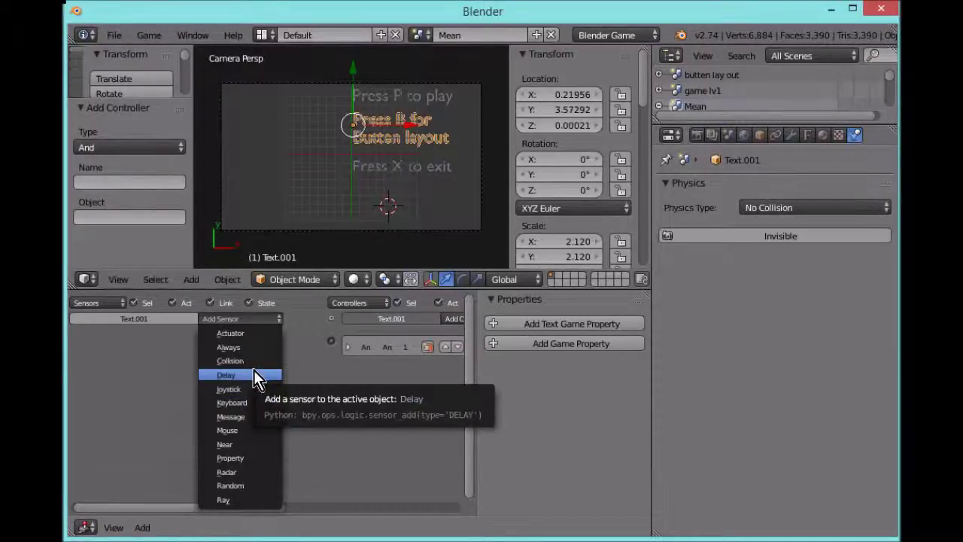
click(267, 402)
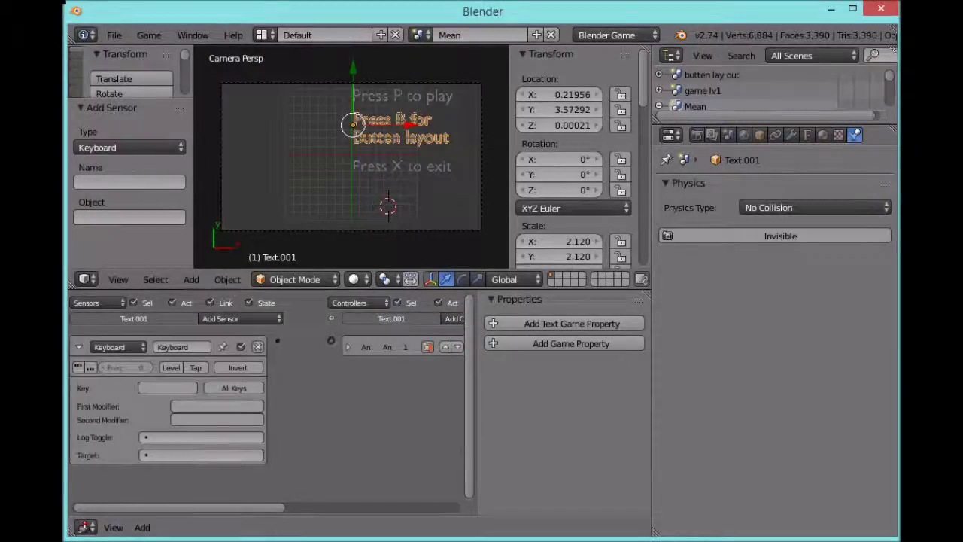
click(79, 367)
click(172, 346)
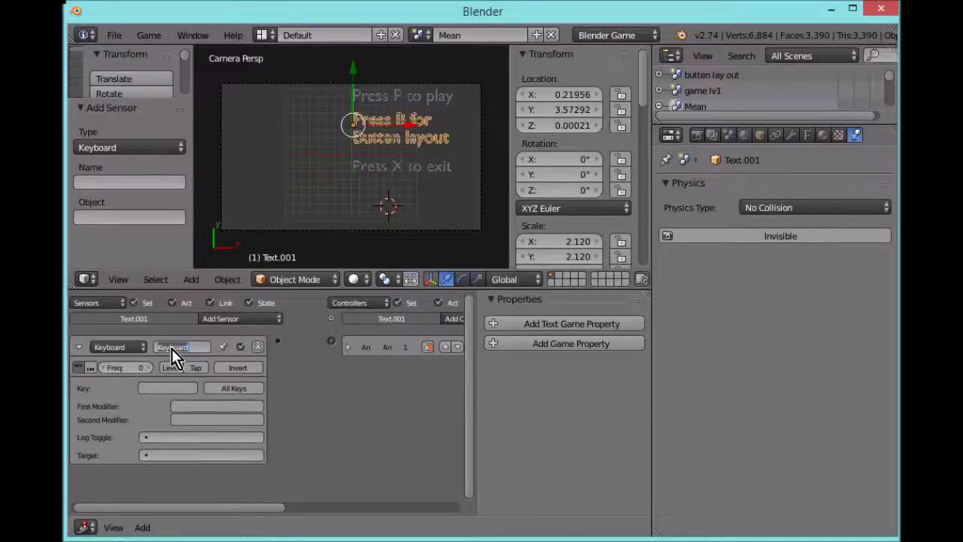
text(button)
click(168, 388)
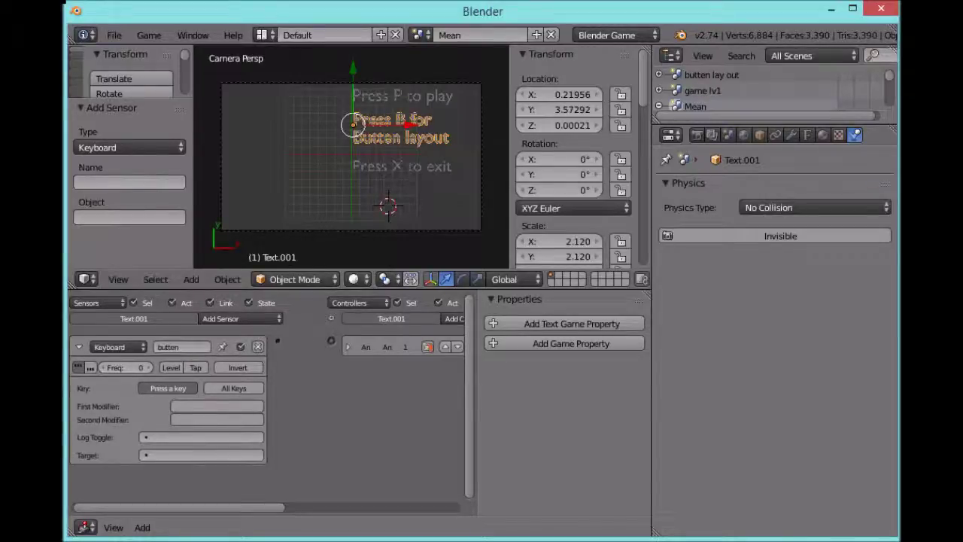
key(shift)
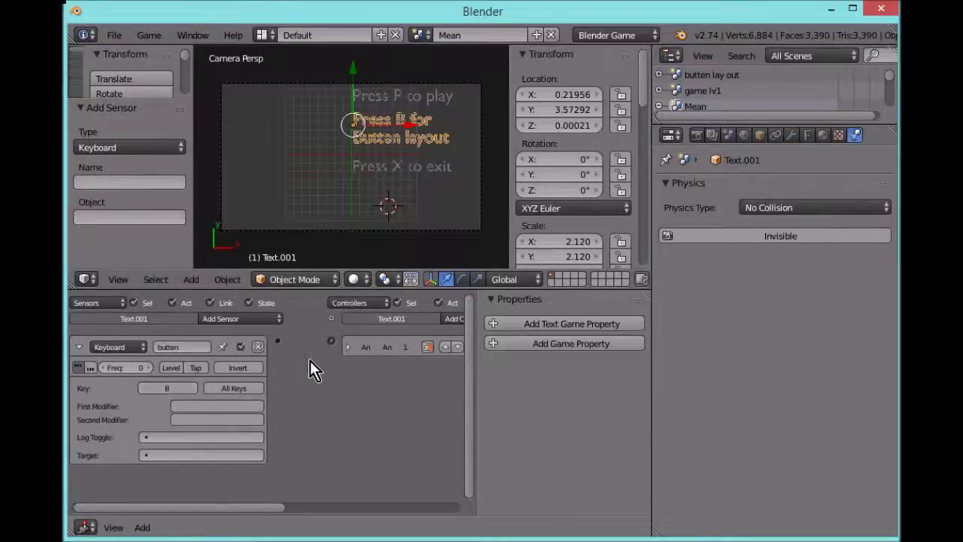
Step: Collapse the "butten" Keyboard sensor and connect it to the And controller
click(79, 346)
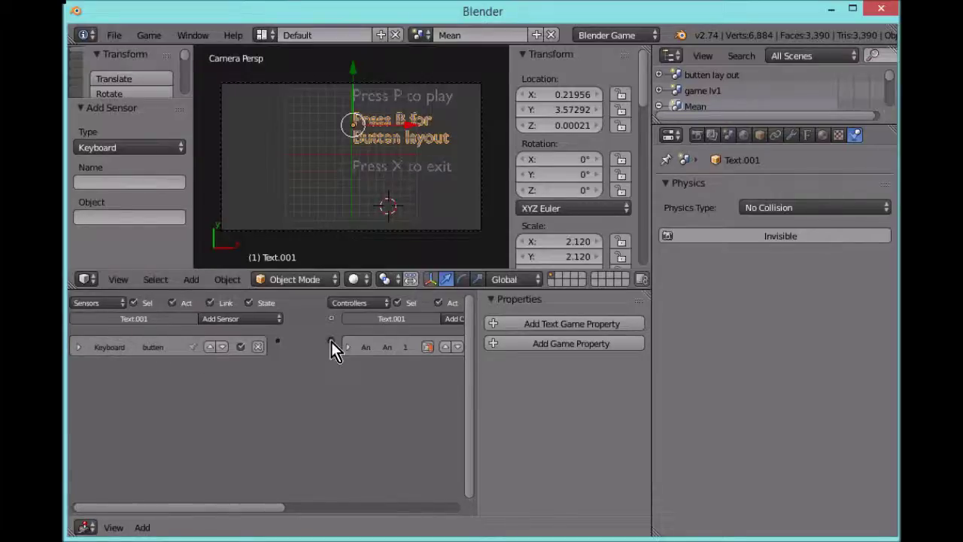
drag(283, 344, 277, 340)
mouse_move(244, 504)
mouse_down()
mouse_move(350, 504)
mouse_move(243, 505)
mouse_up()
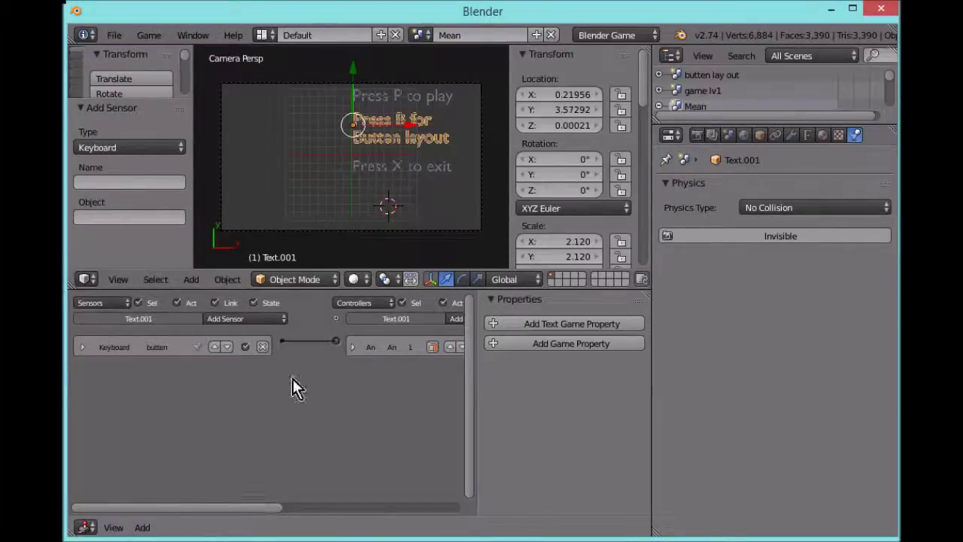
Step: Add a Keyboard sensor named "xit" to the "Press X to exit" text, with true level triggering on and X as its key
right_click(380, 173)
click(218, 319)
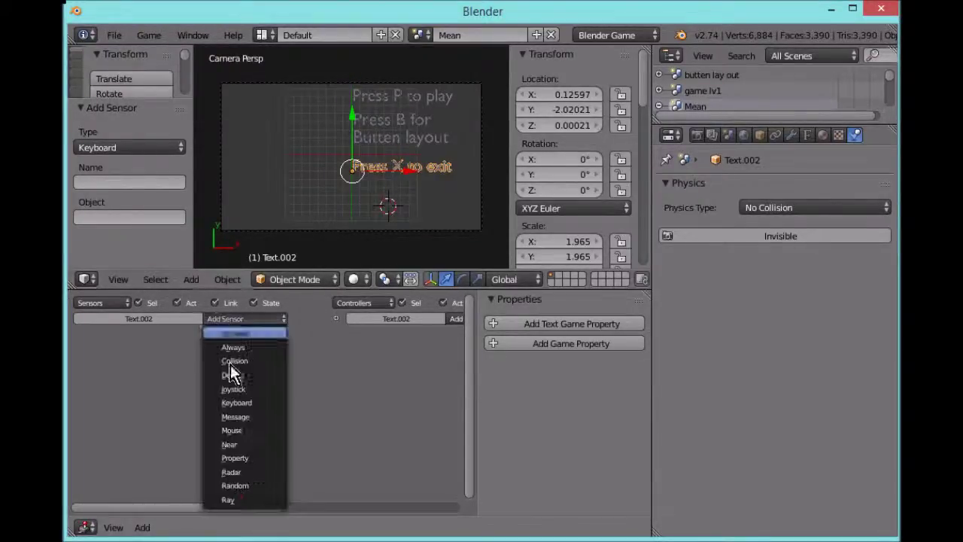
click(250, 403)
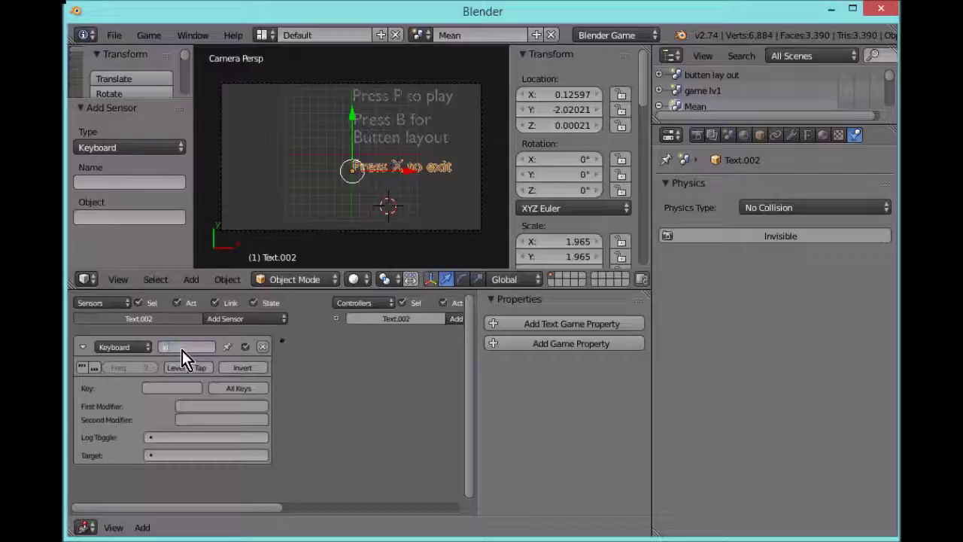
key(Return)
click(151, 386)
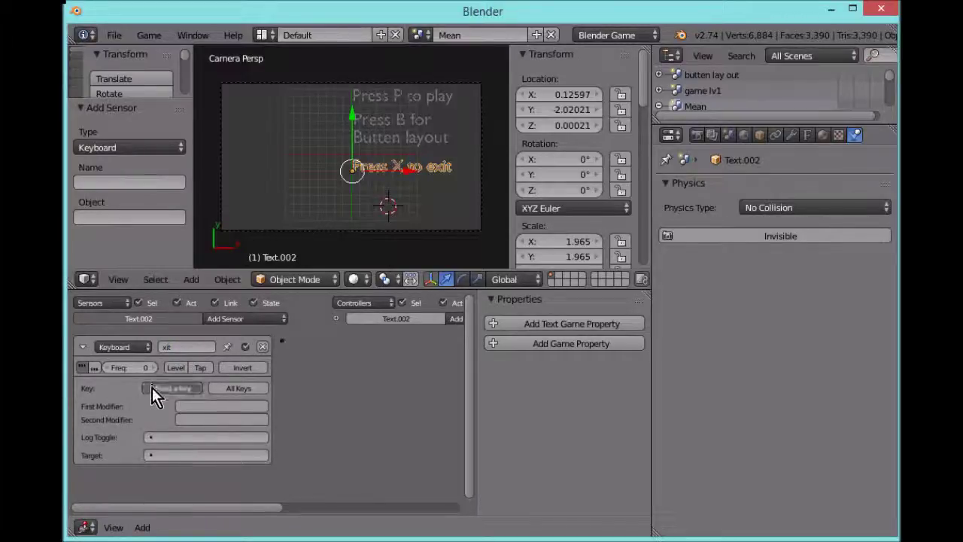
key(x)
click(83, 347)
Step: Add an And controller to the "Press X to exit" text and connect the "xit" Keyboard sensor to it
drag(189, 507, 271, 507)
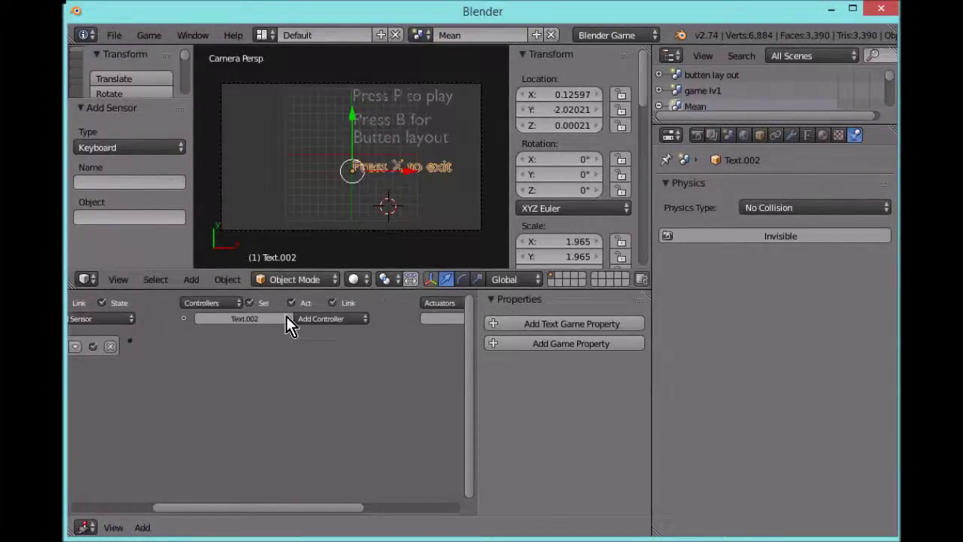
click(304, 319)
click(333, 331)
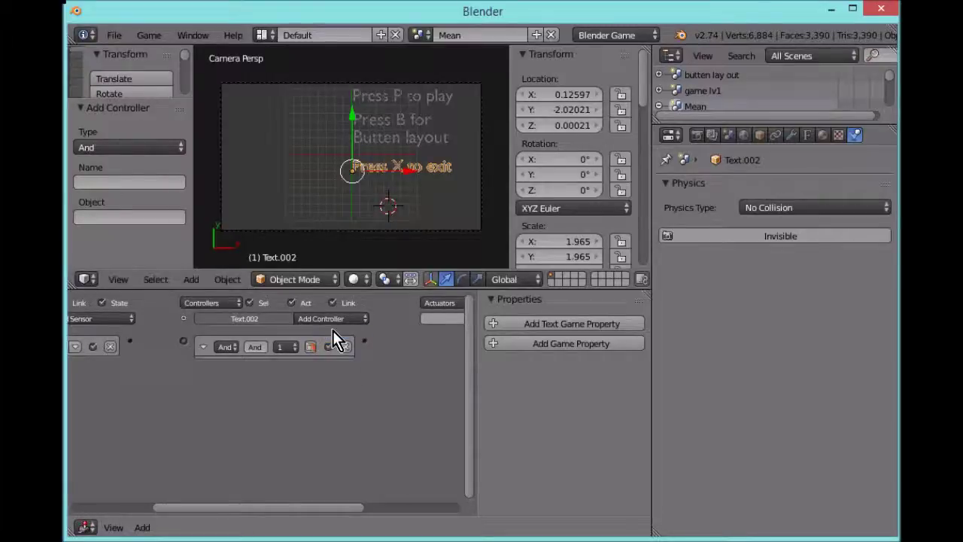
click(202, 346)
drag(184, 341, 129, 338)
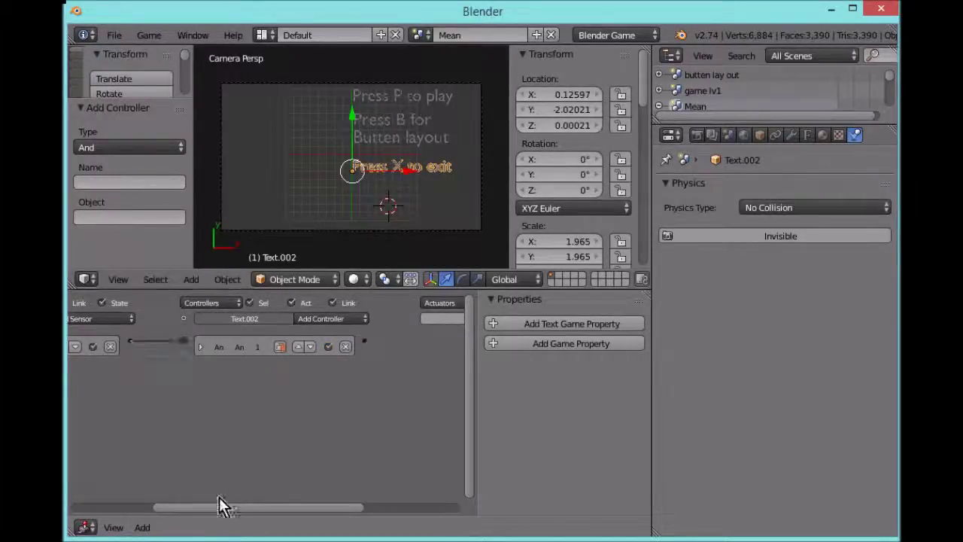
Step: Add a Scene actuator to the "Press X to exit" text, change its type to Game and choose its game action
drag(349, 507, 442, 507)
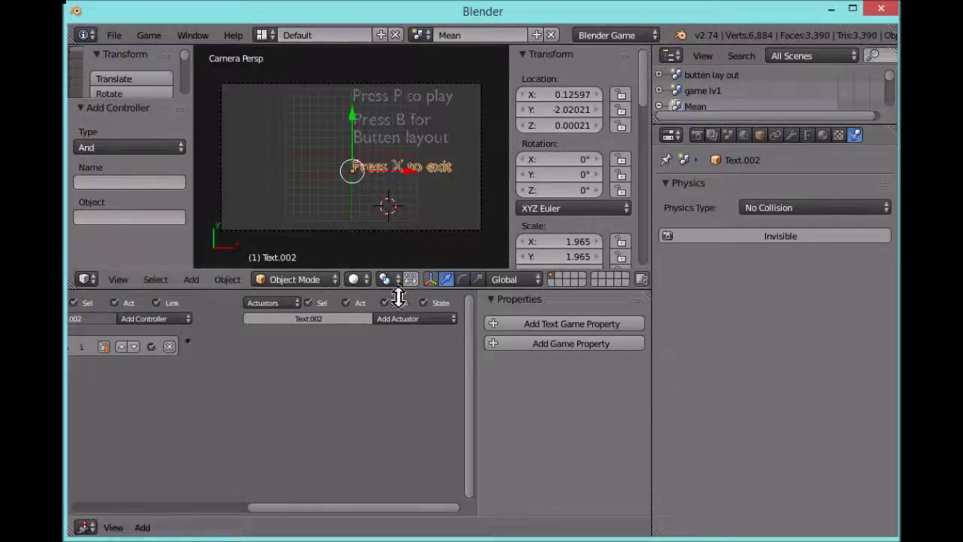
click(399, 319)
key(Escape)
click(374, 324)
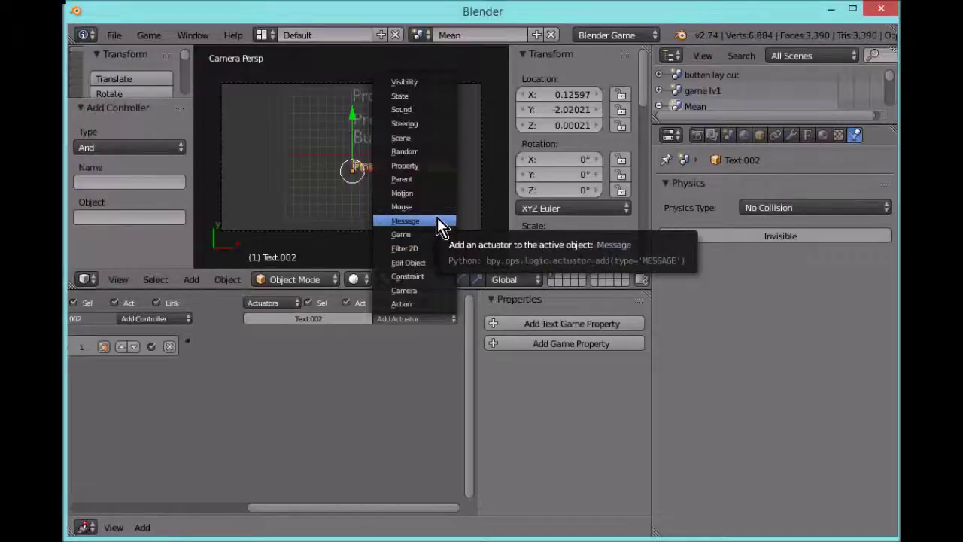
click(433, 138)
click(376, 367)
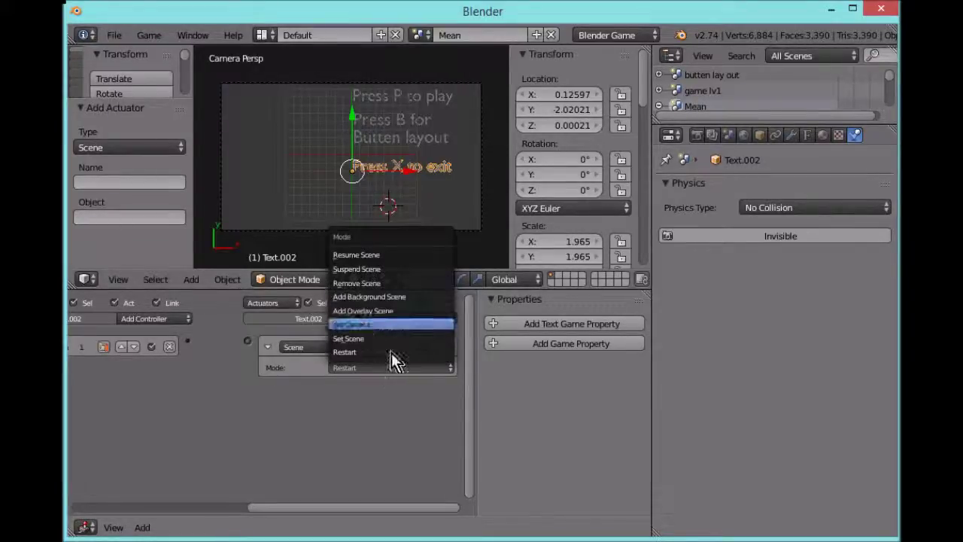
click(297, 347)
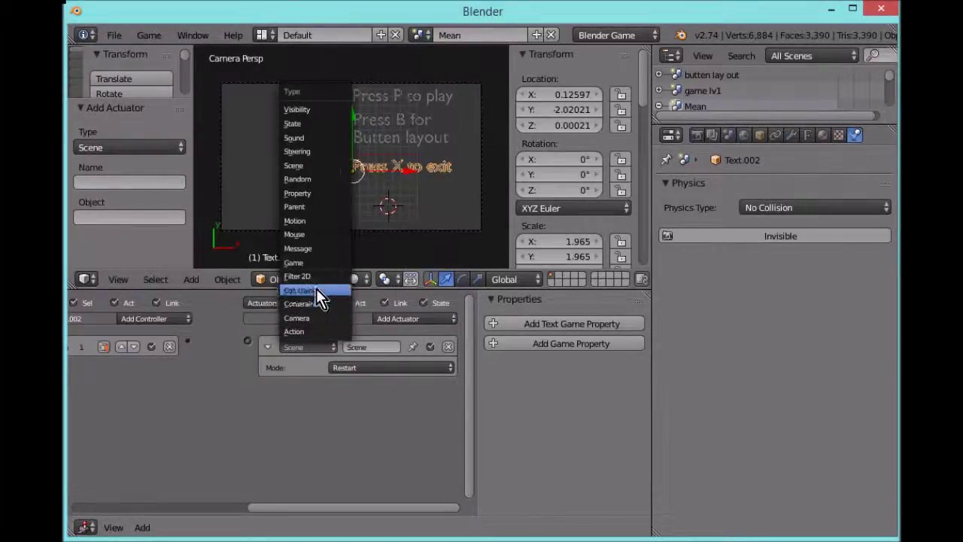
click(316, 290)
click(367, 368)
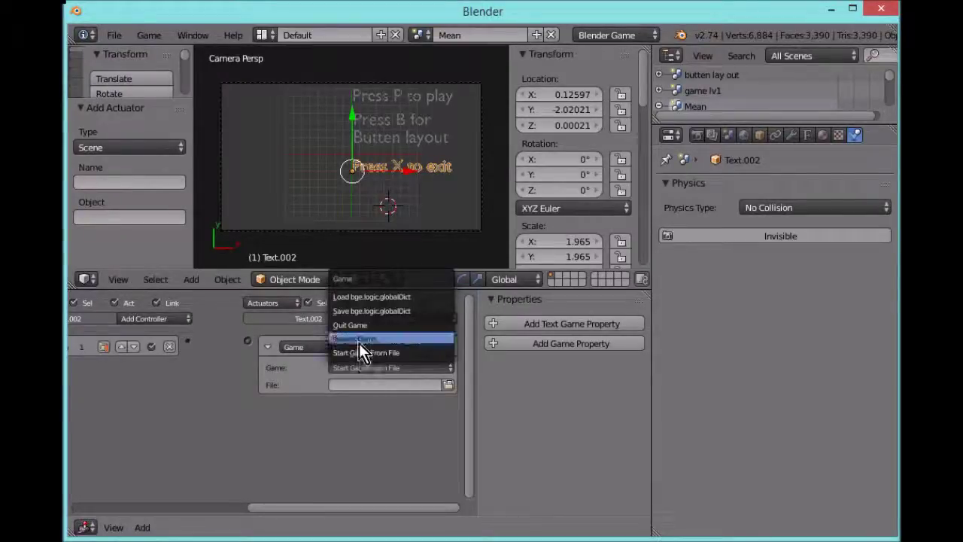
click(359, 337)
Step: Collapse the Game actuator and connect the And controller to it
click(268, 347)
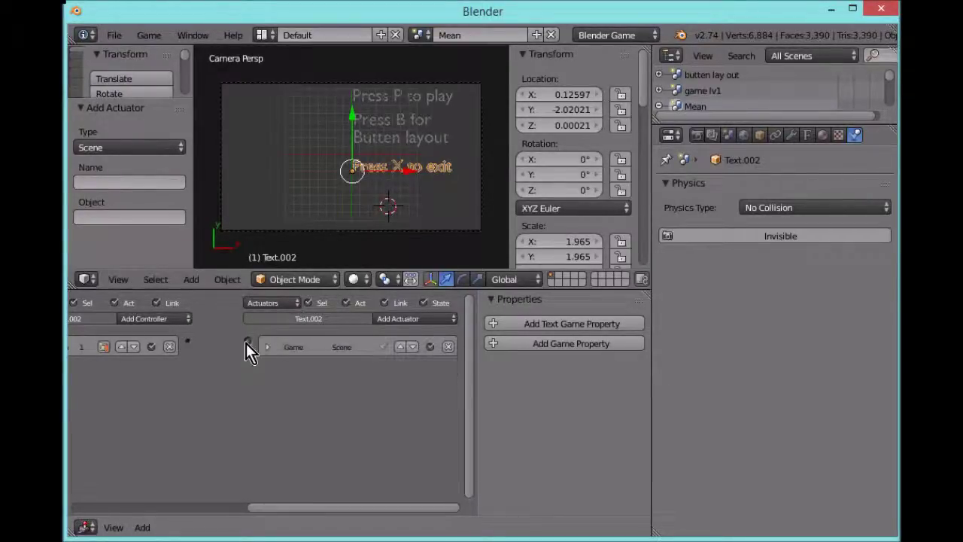
drag(217, 340, 187, 341)
drag(292, 514, 120, 486)
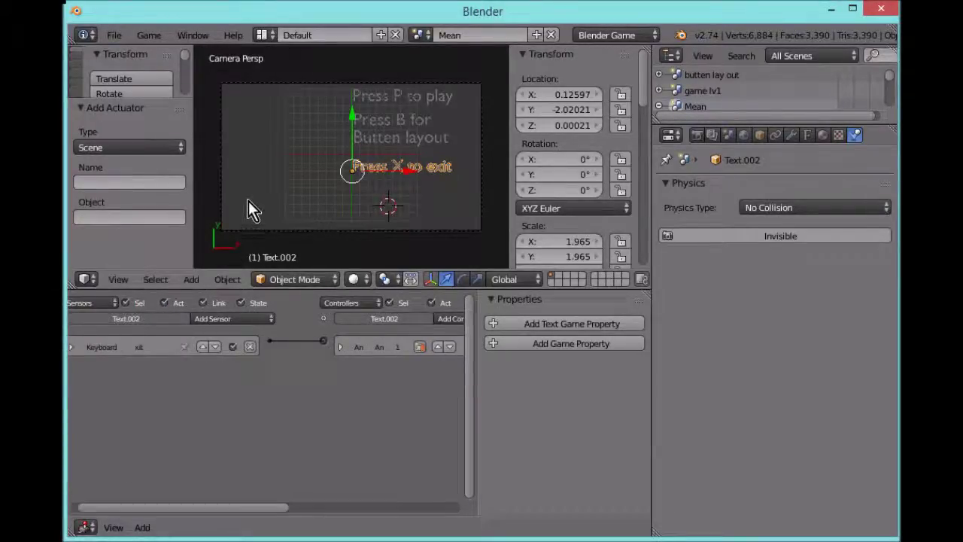
Step: Run the game, start play from the main menu, and end the preview
key(p)
key(p)
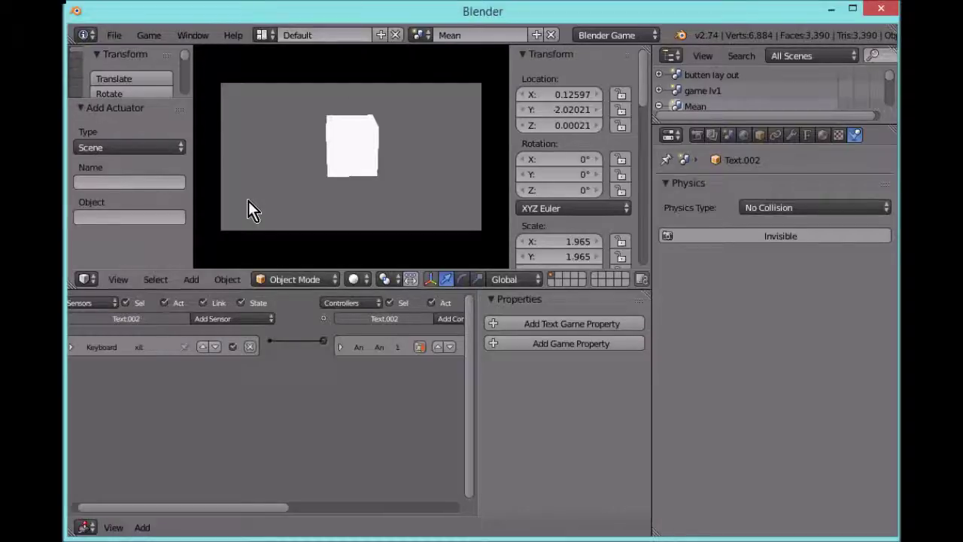
key(Escape)
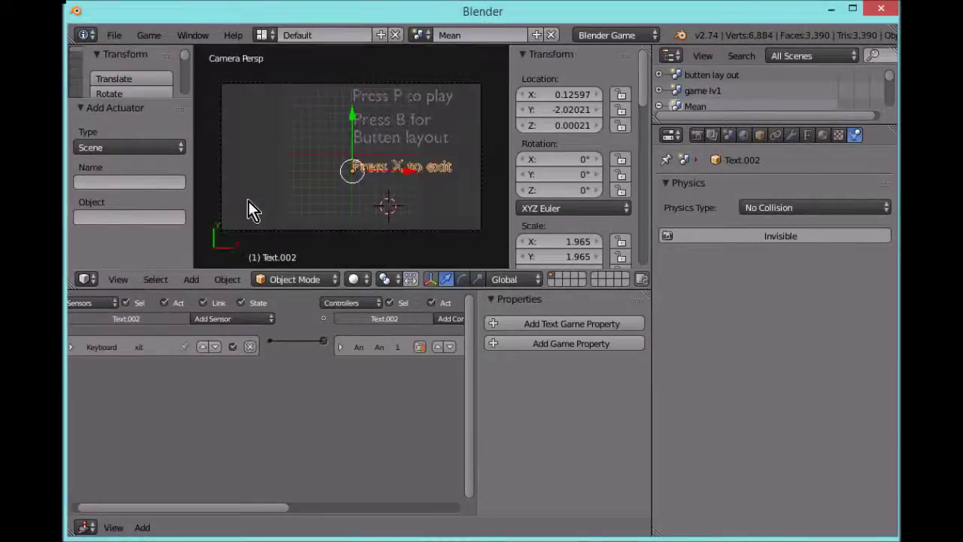
Step: Run the game again to test the button layout screen, the return to the main menu, and the exit option
key(p)
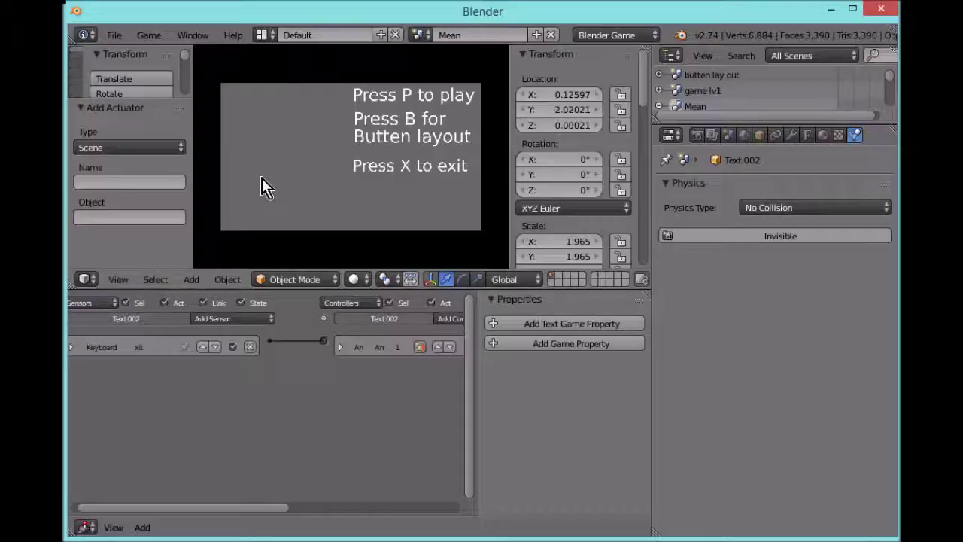
key(b)
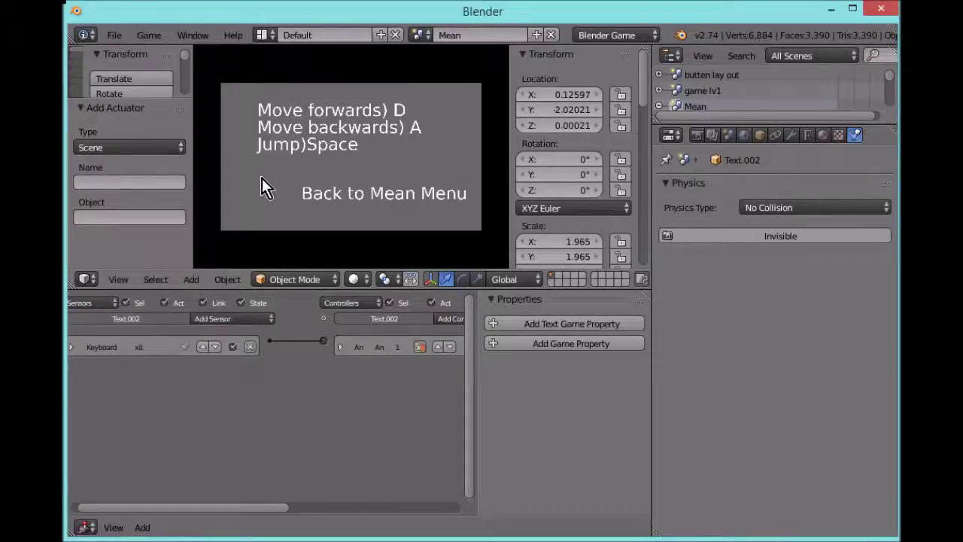
click(351, 188)
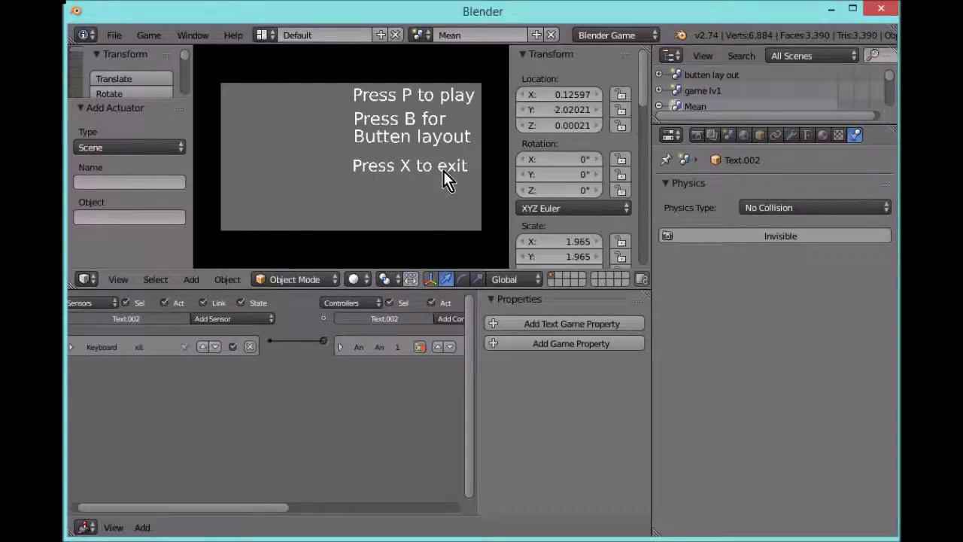
key(x)
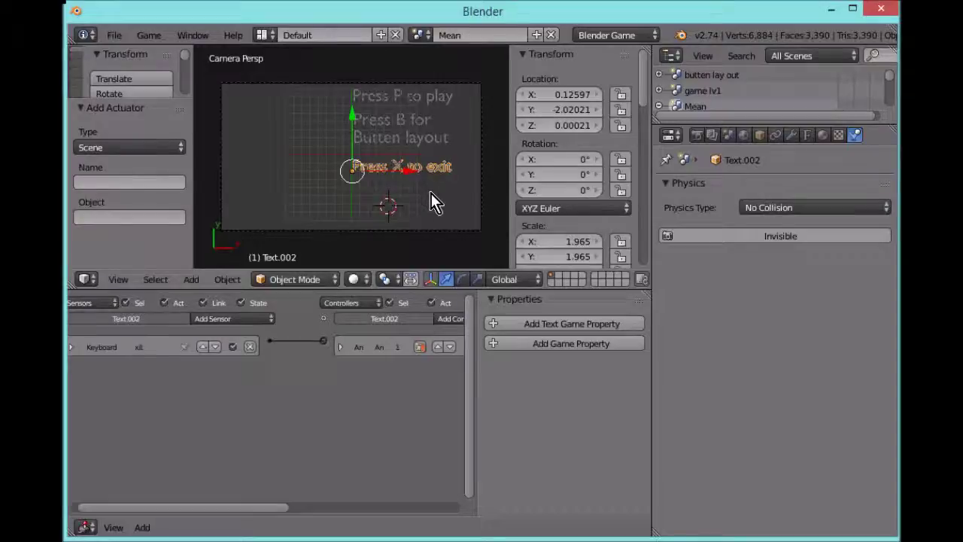
Step: Move all three menu text lines down about 2.489 units along Y and test-run the game, exiting with X
key(b)
drag(337, 91, 385, 211)
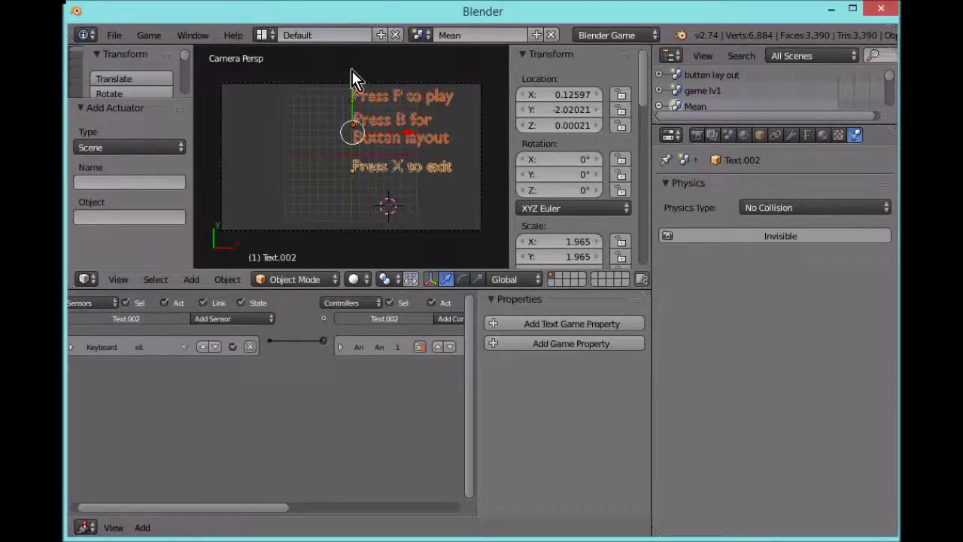
key(g)
key(y)
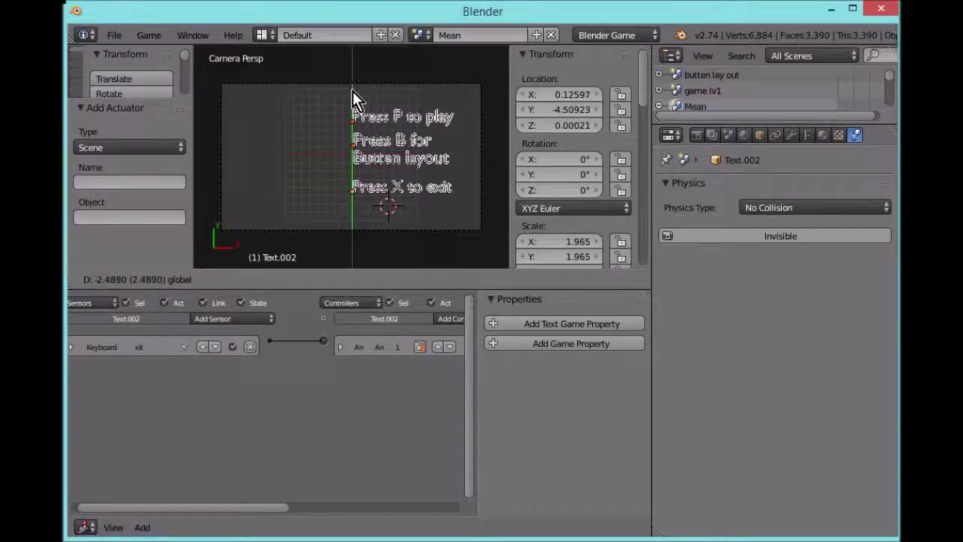
click(353, 91)
key(p)
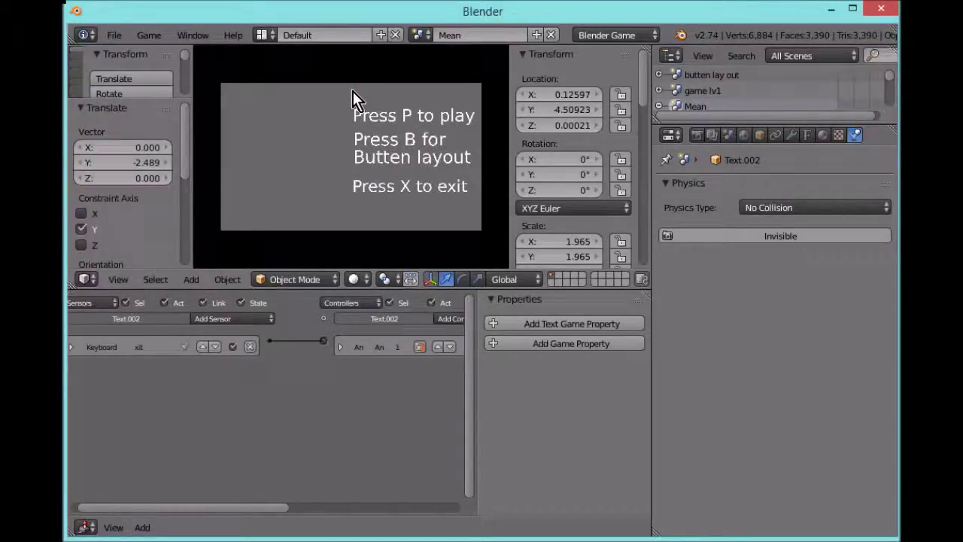
key(x)
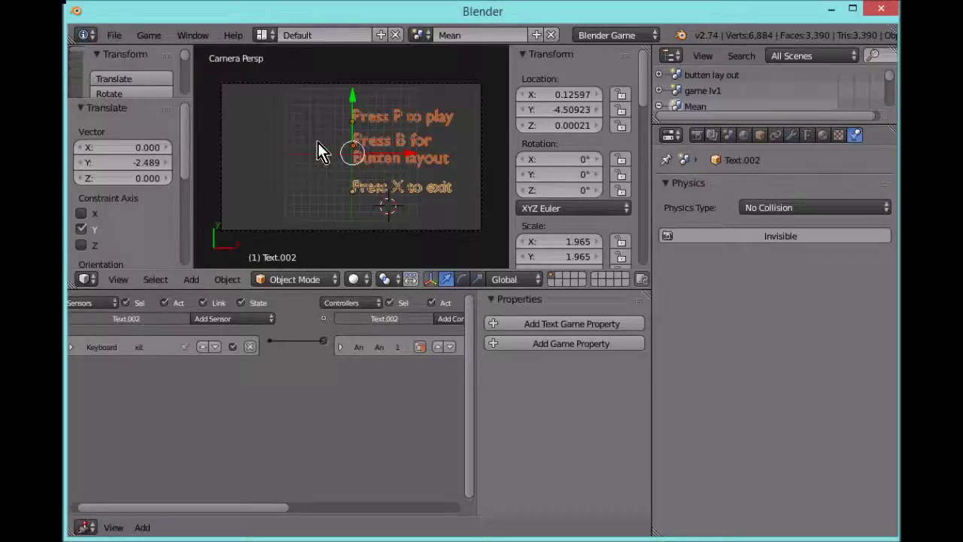
Step: Move the "Press B for Butten layout" and "Press X to exit" texts down about 0.574 units along Y, and deselect everything
key(a)
key(b)
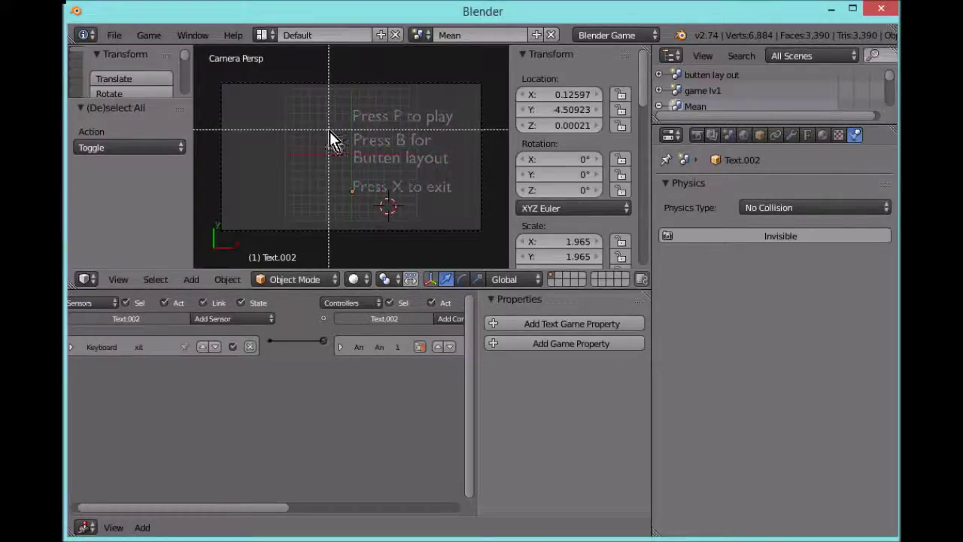
drag(351, 144, 397, 205)
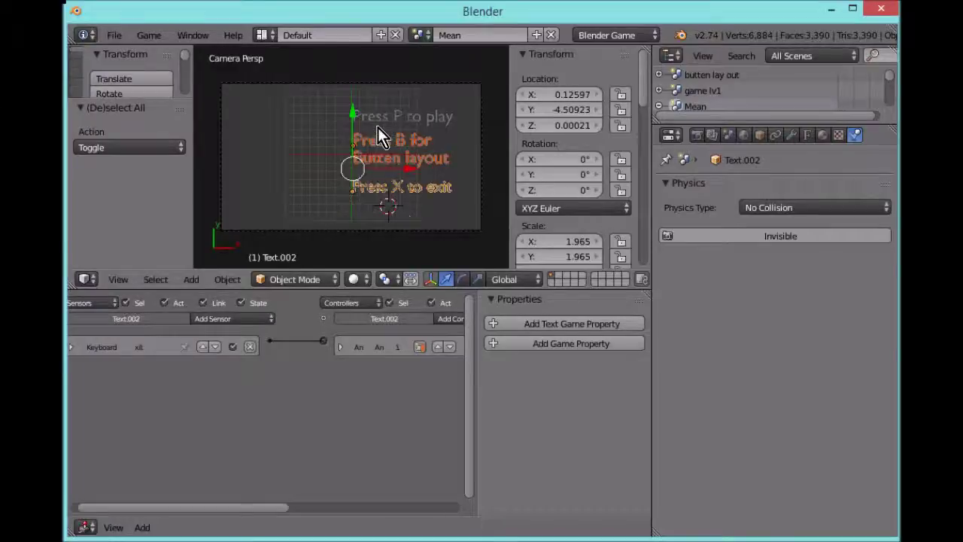
drag(348, 110, 350, 114)
click(293, 142)
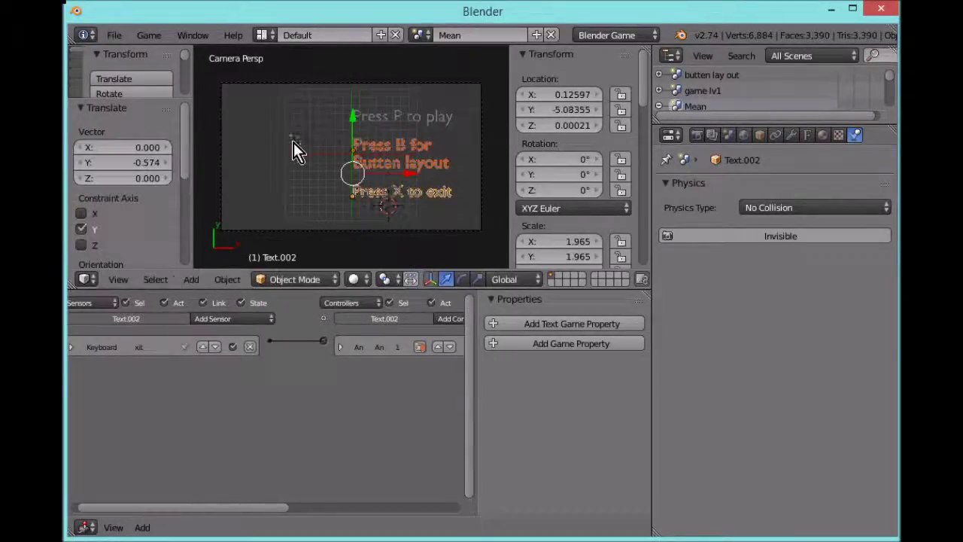
key(a)
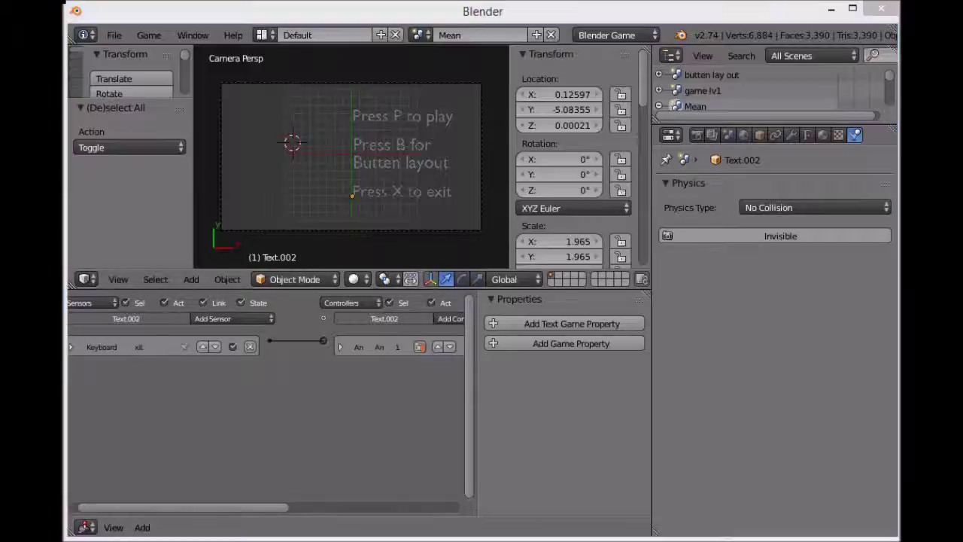
Step: Switch to File Explorer and view the XY_Froakie picture in the 656 - Froakie folder
mouse_move(271, 537)
click(578, 477)
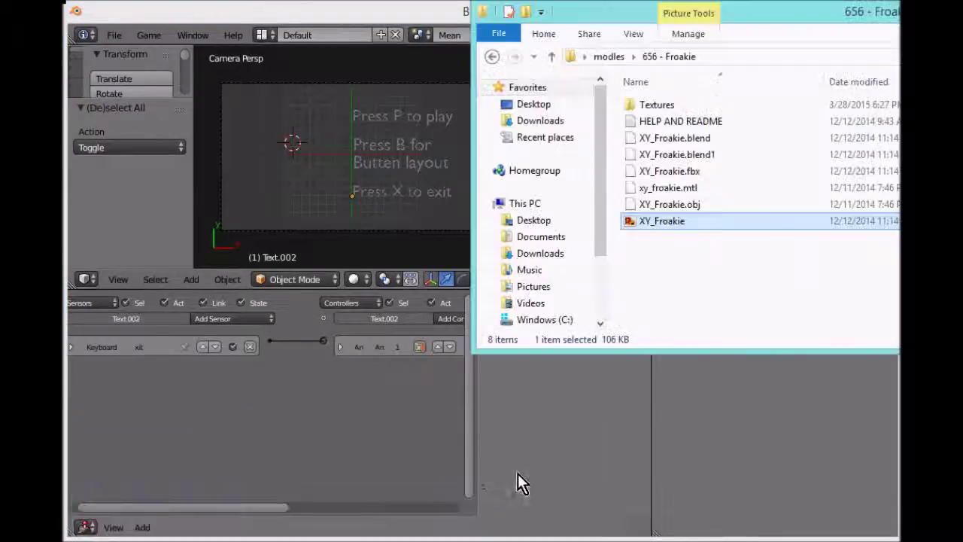
double_click(662, 223)
click(364, 23)
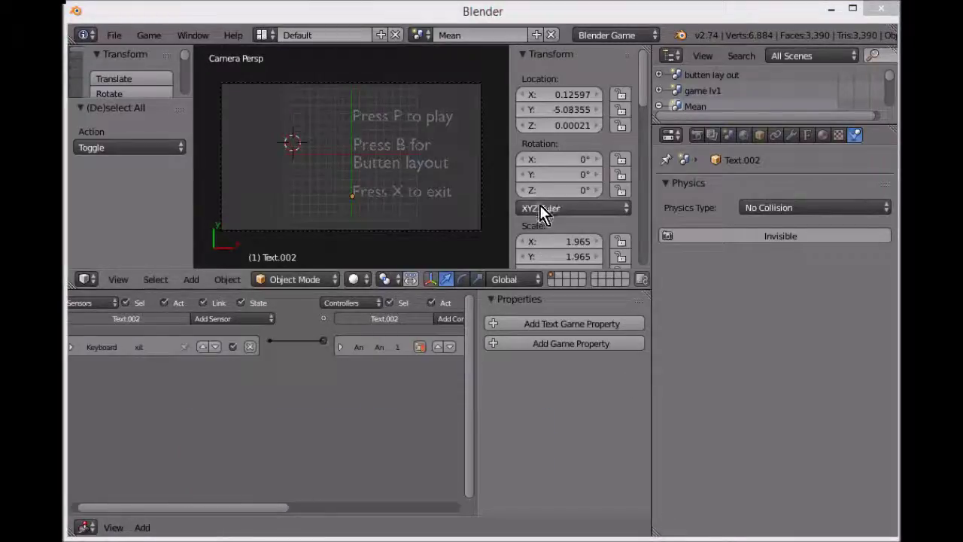
Step: Bring up the sticky note, highlight its web address roestudios.co.uk, and return to Blender
click(114, 36)
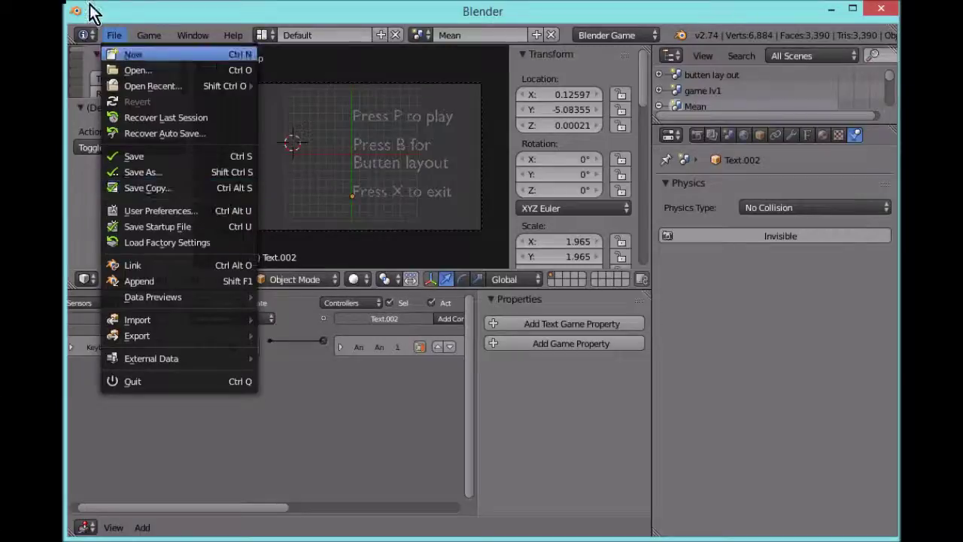
click(117, 36)
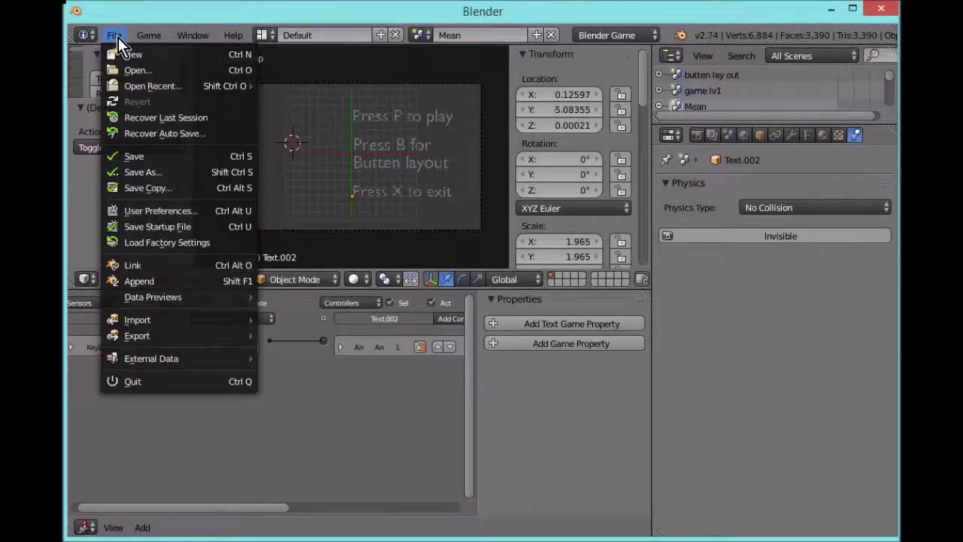
click(752, 537)
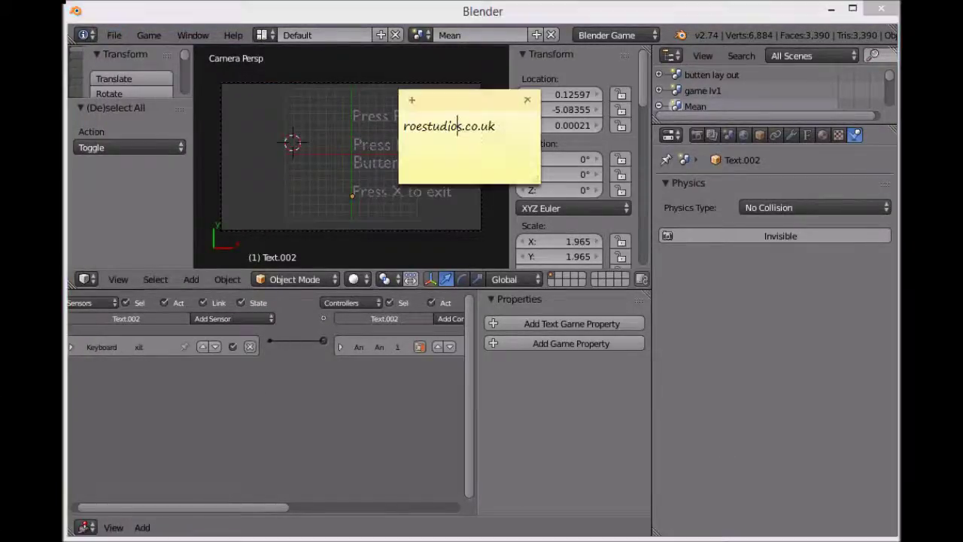
drag(506, 140, 404, 143)
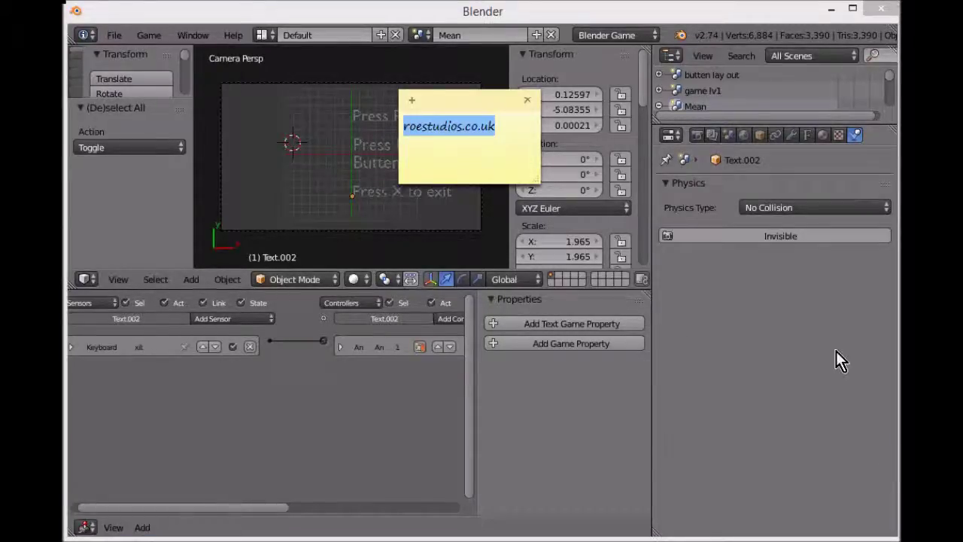
click(829, 319)
Step: Import XY_Froakie.obj as a Wavefront model from the 656 - Froakie folder inside modles on the desktop
click(121, 39)
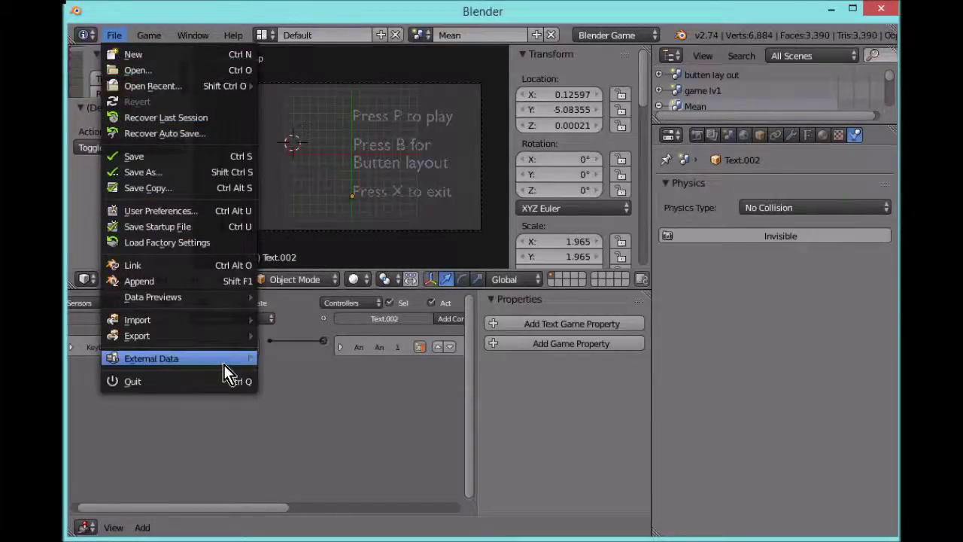
mouse_move(231, 322)
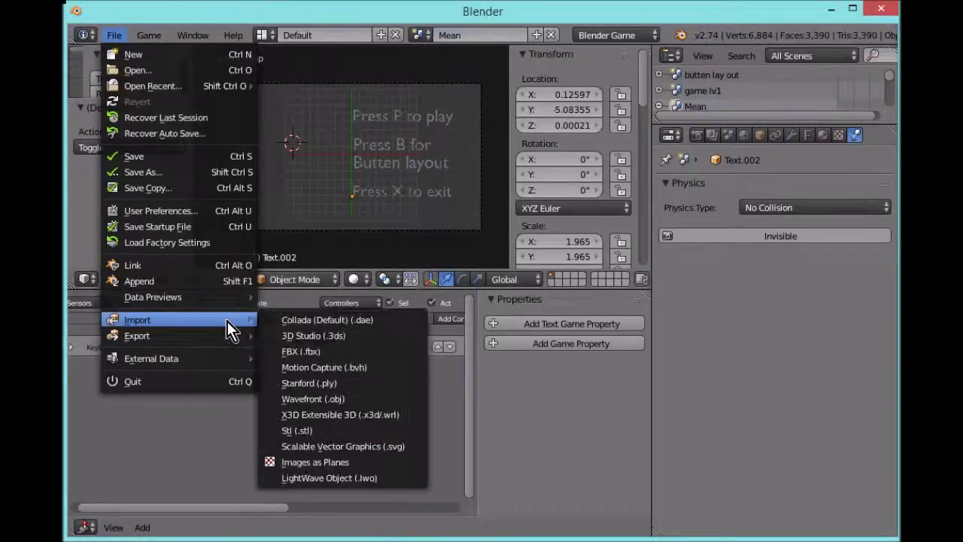
click(347, 397)
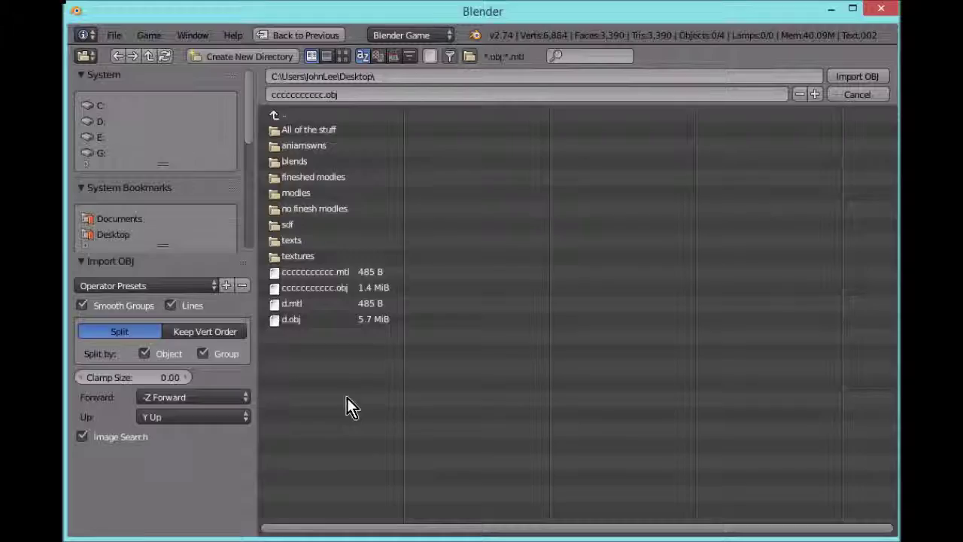
click(321, 198)
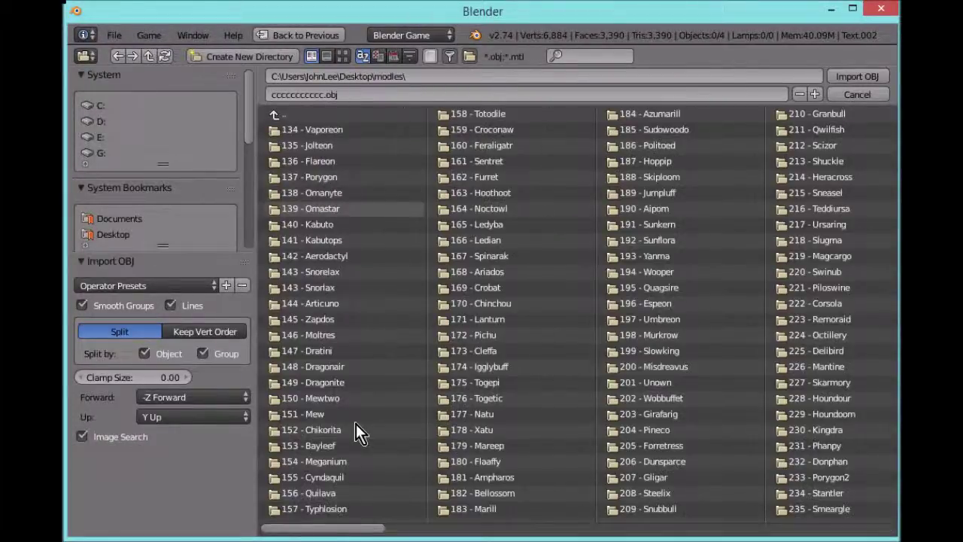
drag(321, 532, 865, 533)
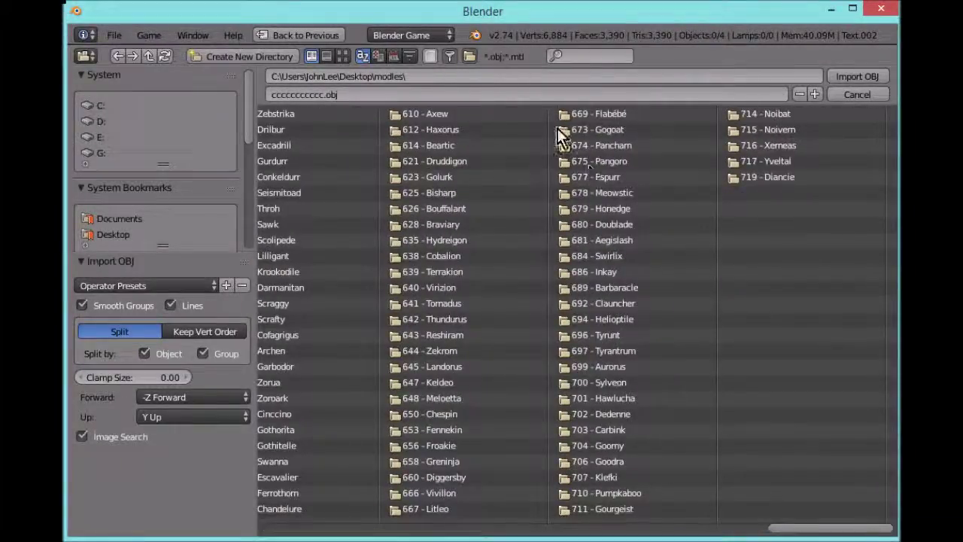
double_click(449, 449)
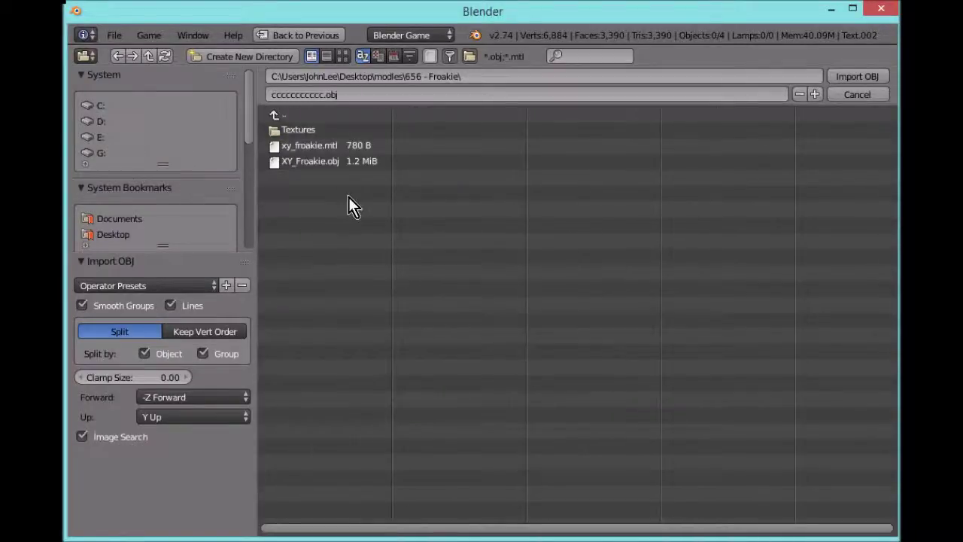
click(333, 164)
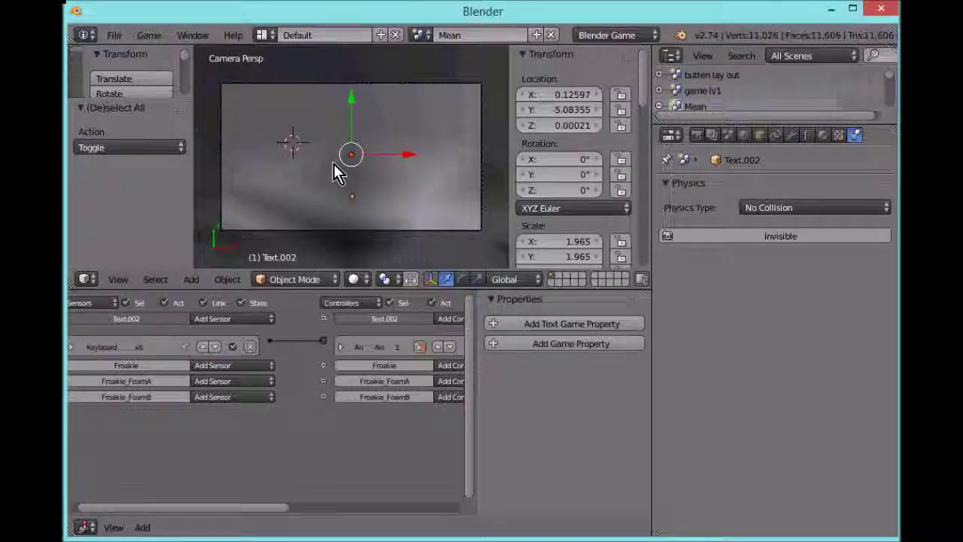
Step: Scale the imported Froakie model down to about 0.136 and frame it in the view
scroll(334, 162, down, 8)
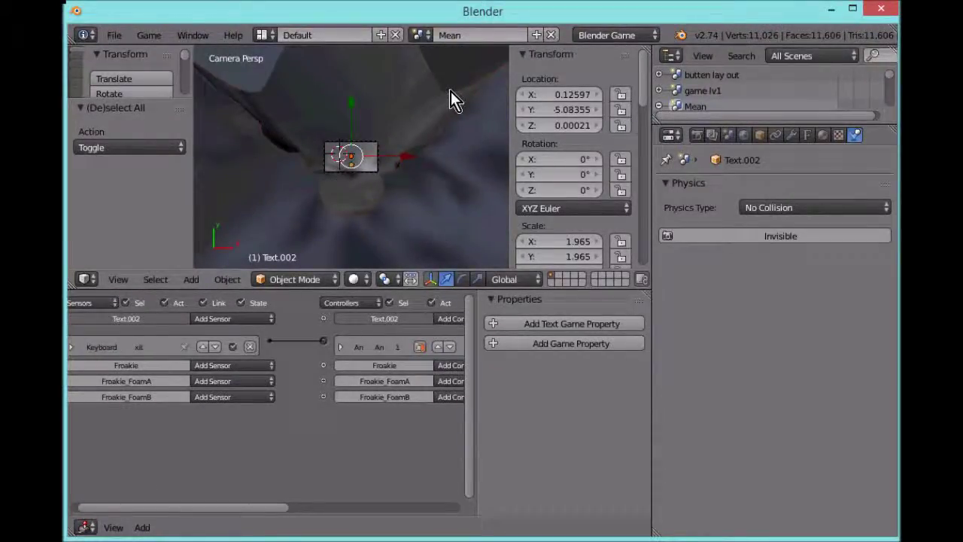
key(s)
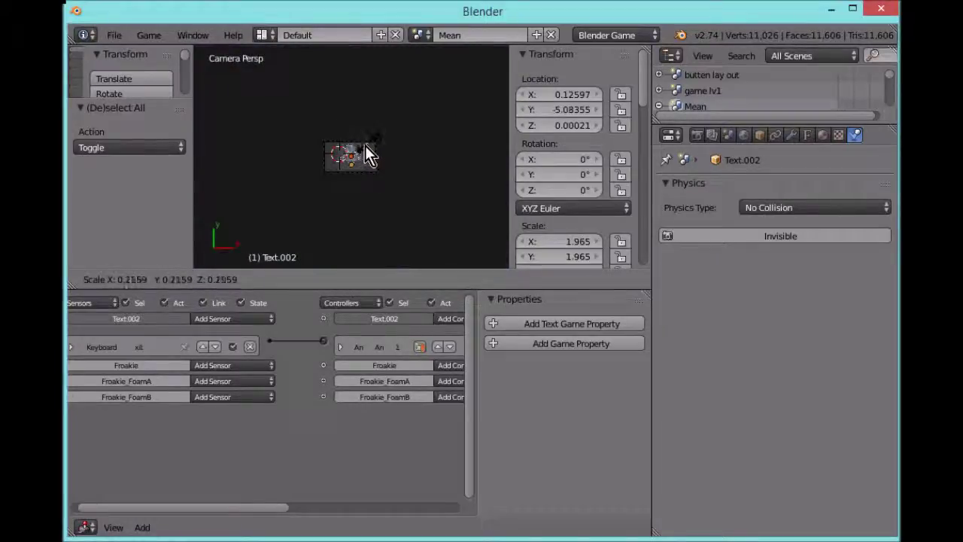
click(363, 145)
key(KP_Decimal)
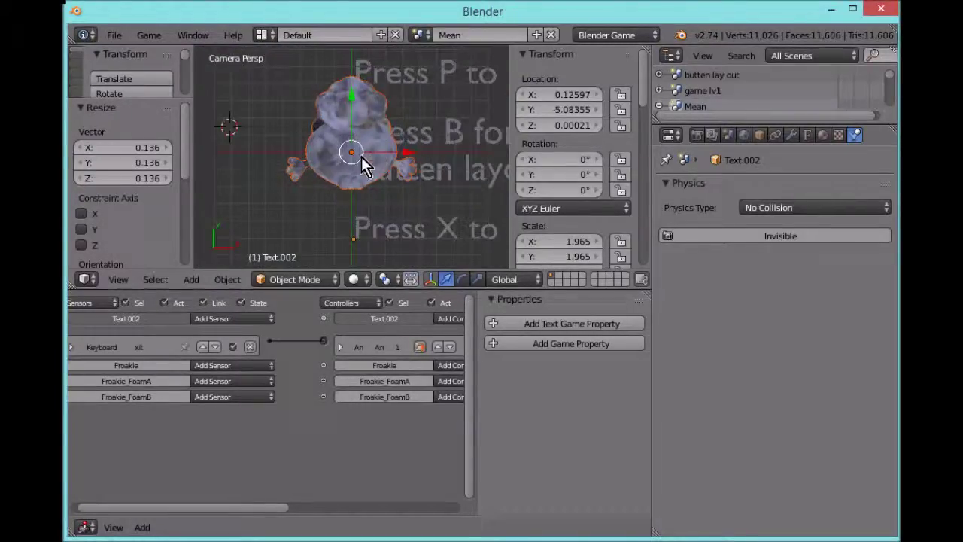
Step: Rotate the Froakie model about -63.36° around the global X axis so it faces the camera
key(r)
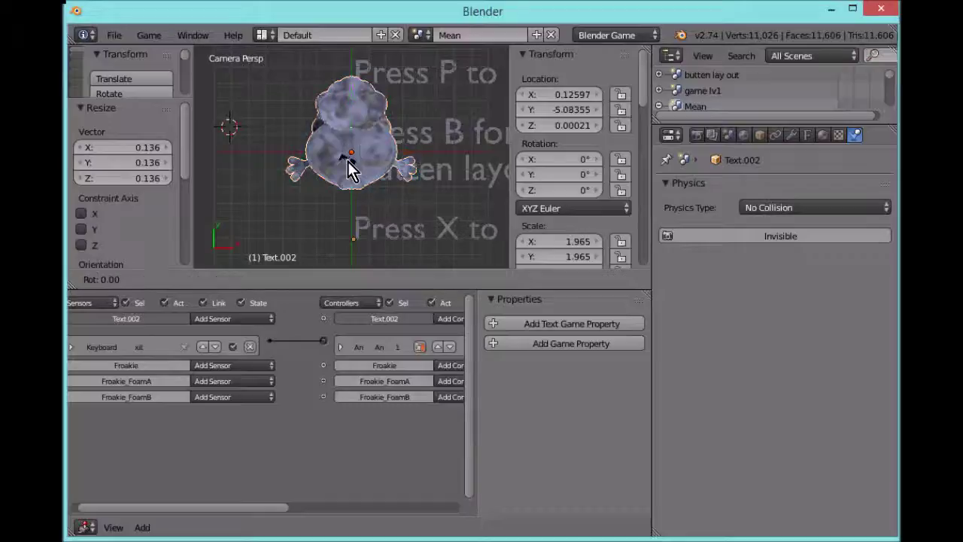
key(x)
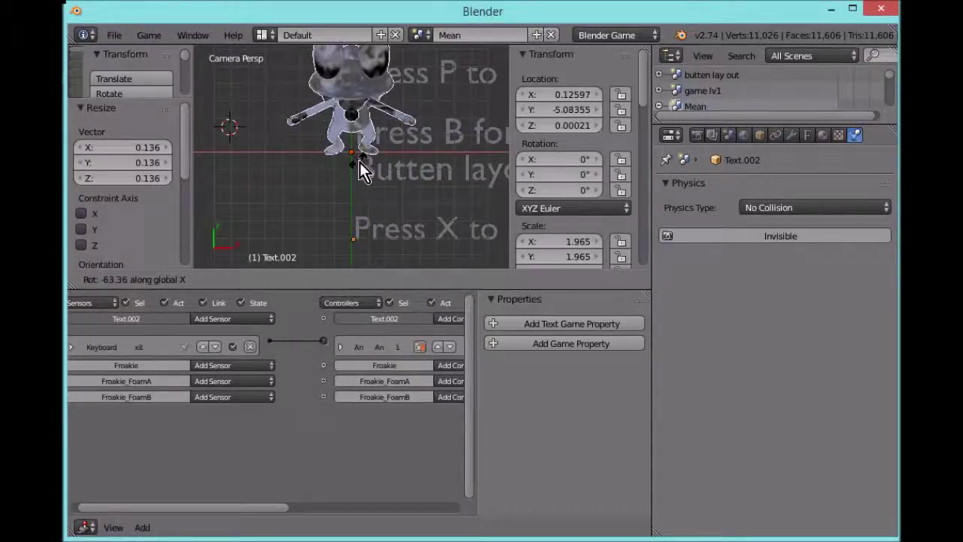
click(360, 162)
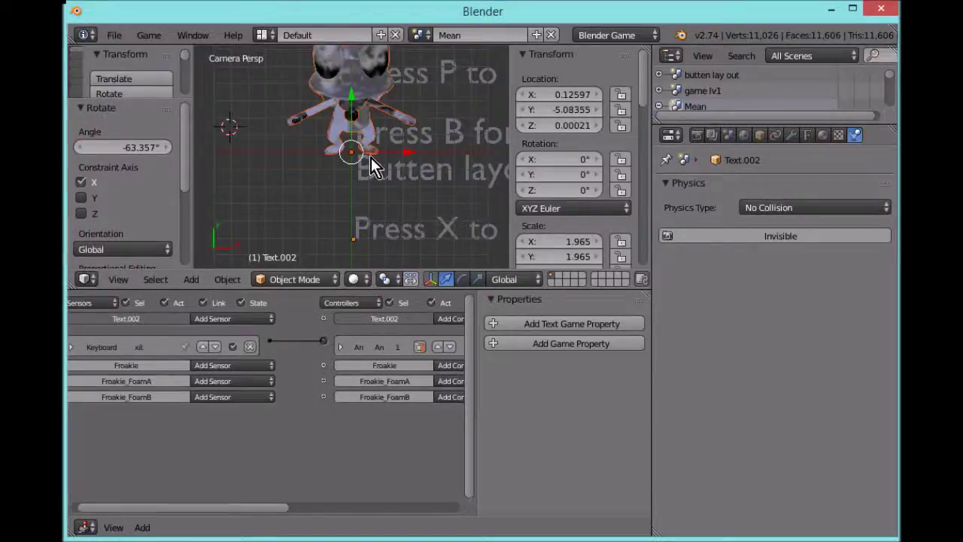
Step: Move the Froakie model along the X and Y axes to about X -5.465, Y -1.32, beside the menu text
key(g)
key(x)
click(355, 154)
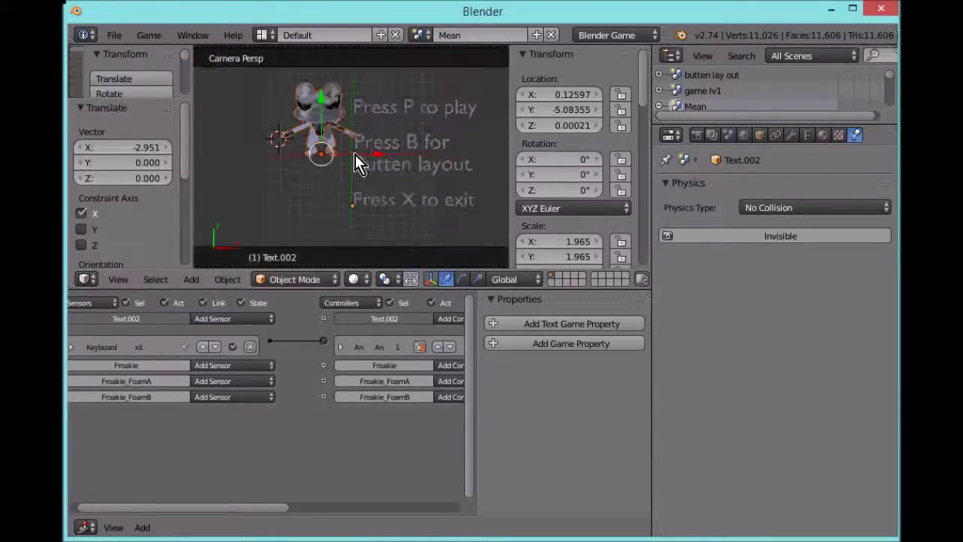
key(g)
key(y)
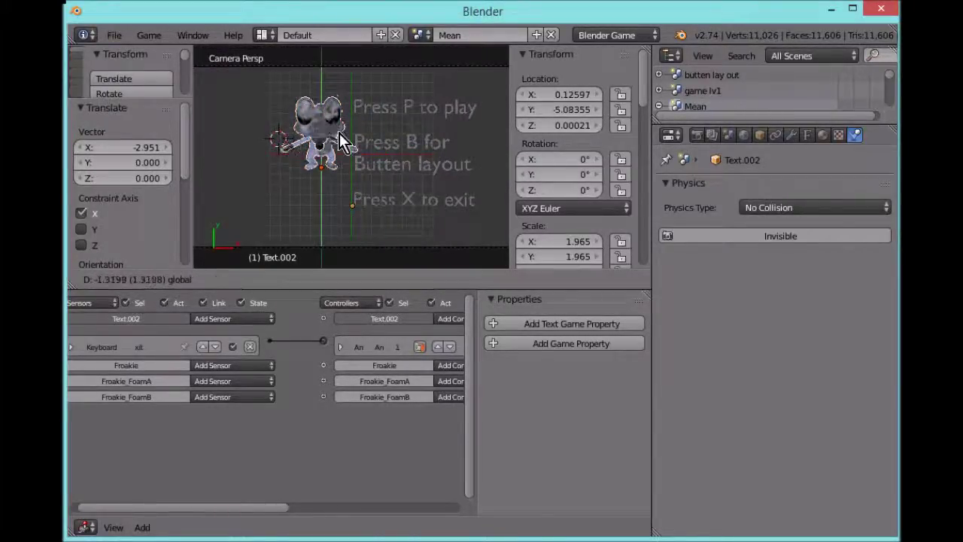
click(365, 162)
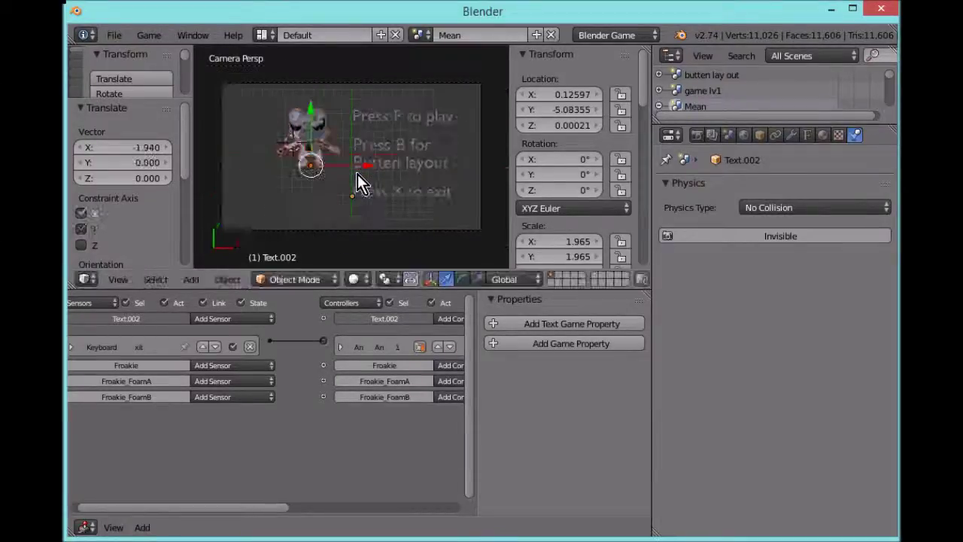
key(g)
key(x)
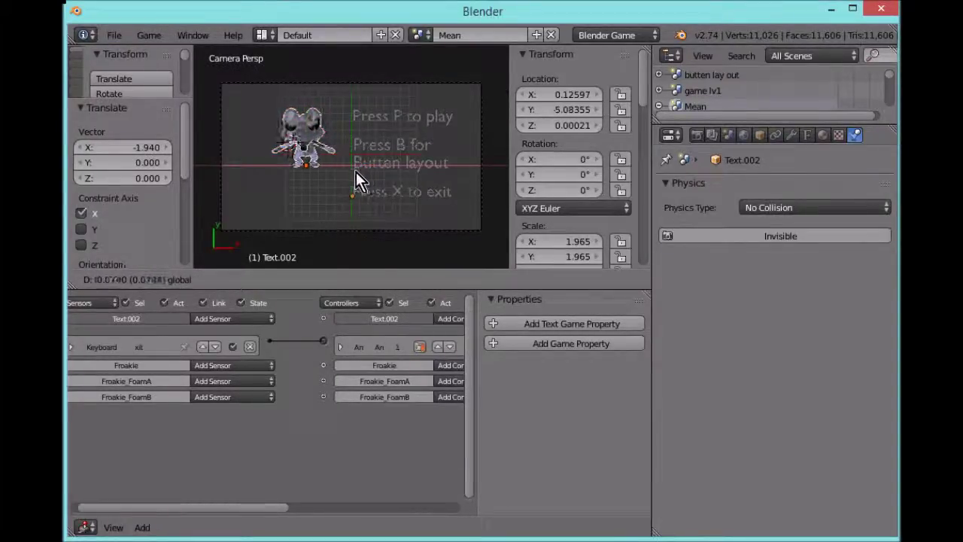
click(322, 276)
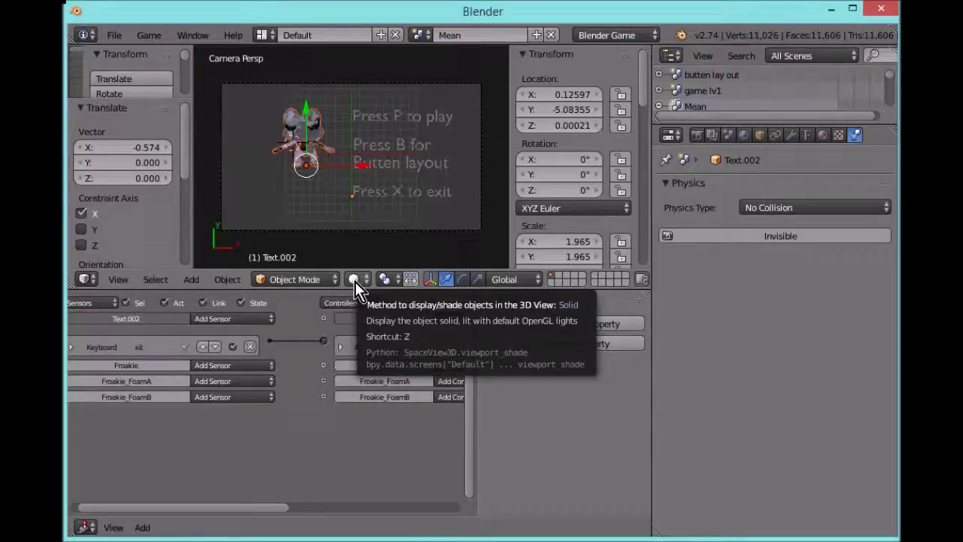
Step: Switch the viewport shading to Texture and inspect the Froakie model and menu text
click(354, 280)
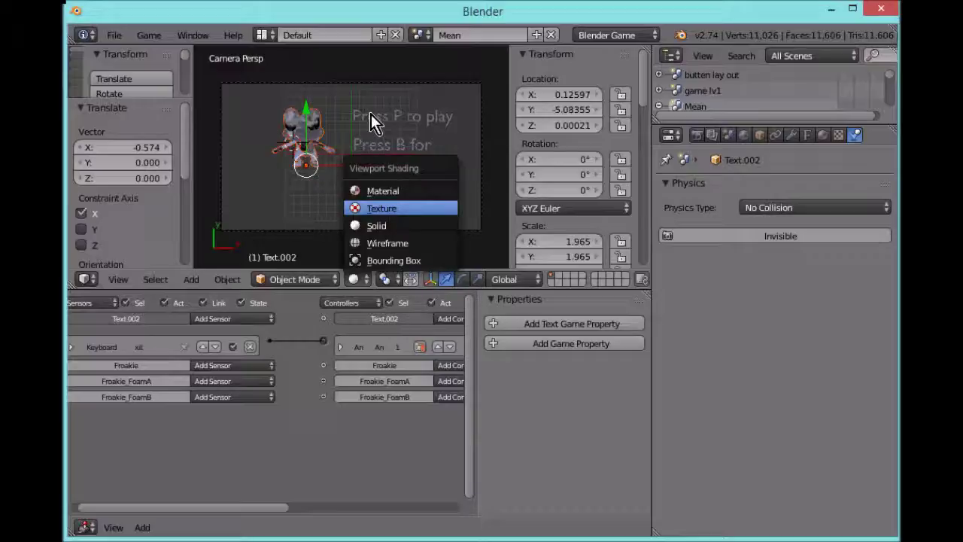
key(Return)
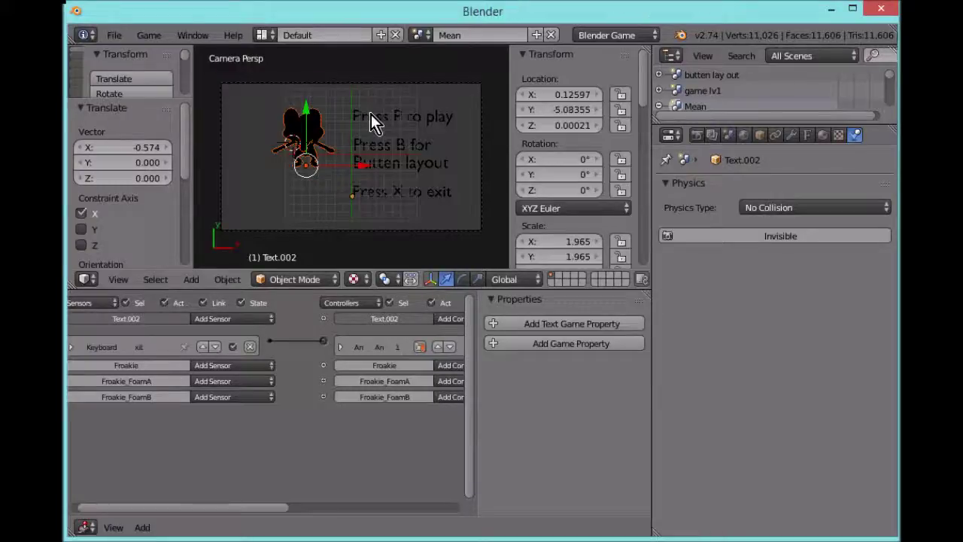
scroll(361, 131, up, 2)
scroll(283, 95, down, 4)
scroll(282, 95, up, 4)
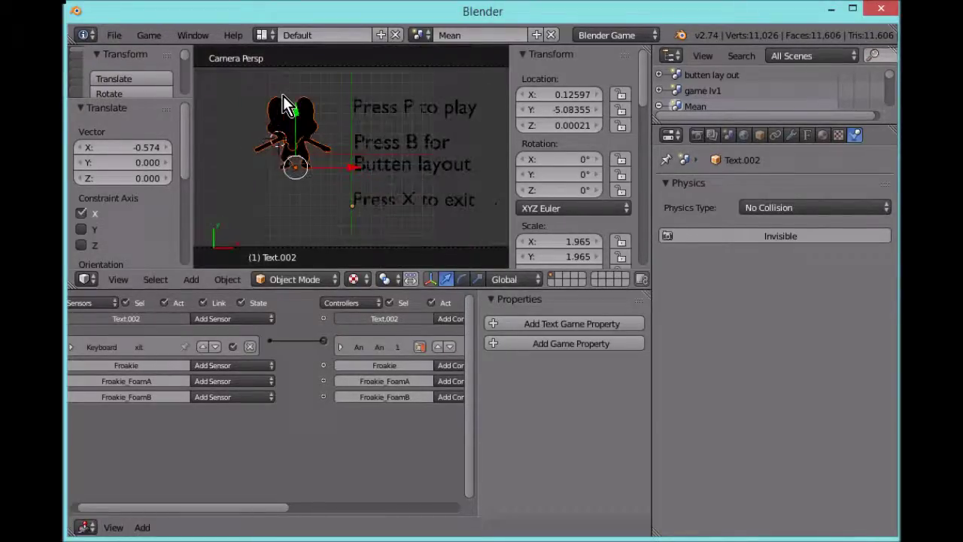
scroll(283, 95, down, 3)
scroll(283, 95, up, 3)
scroll(293, 166, down, 3)
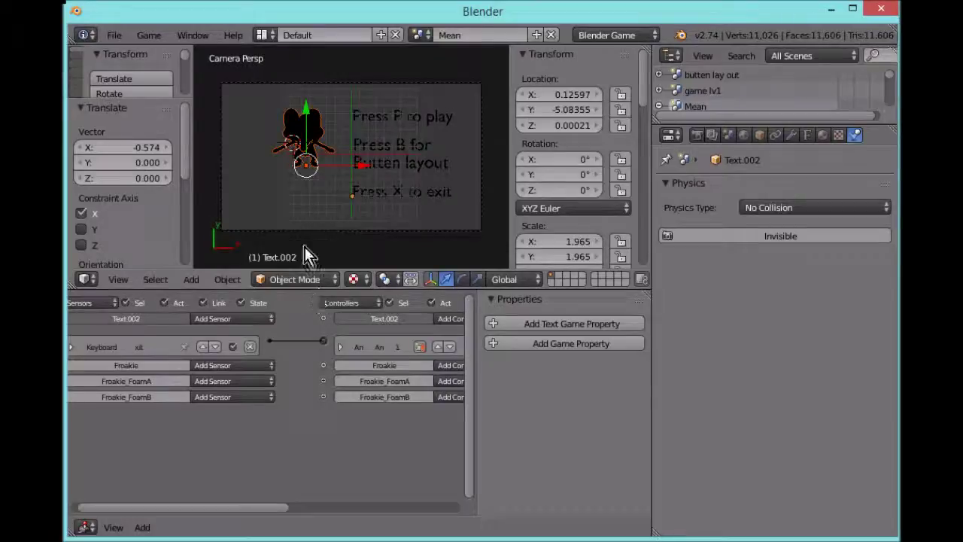
right_click(300, 224)
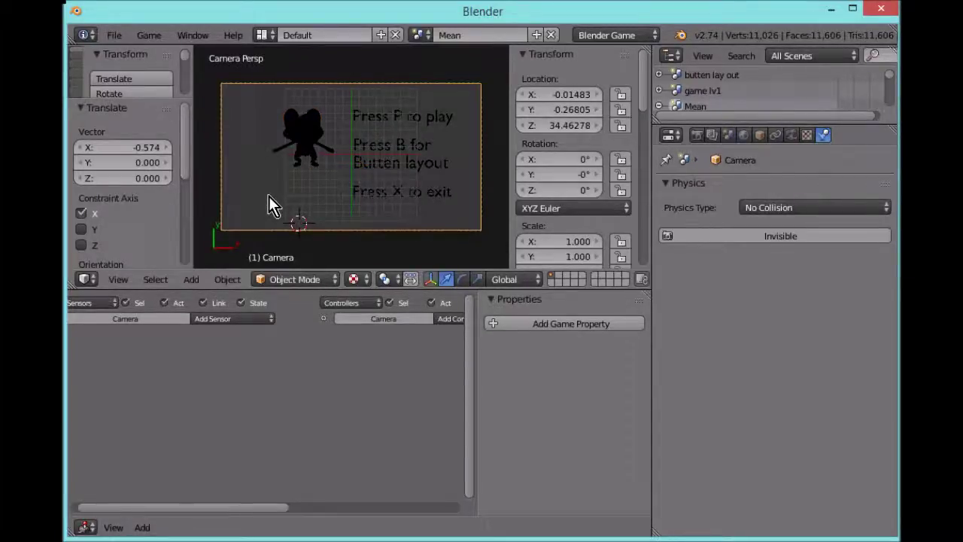
key(a)
key(shift+a)
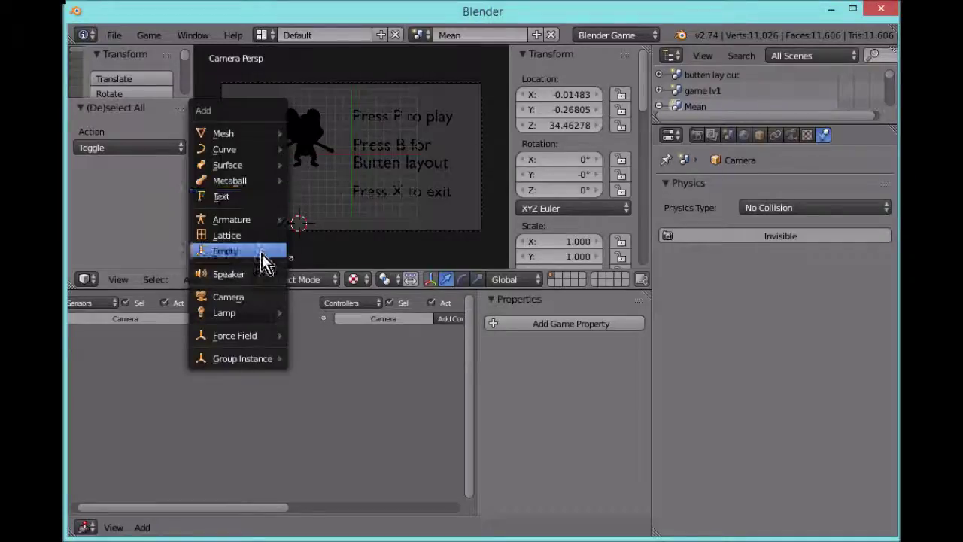
mouse_move(270, 314)
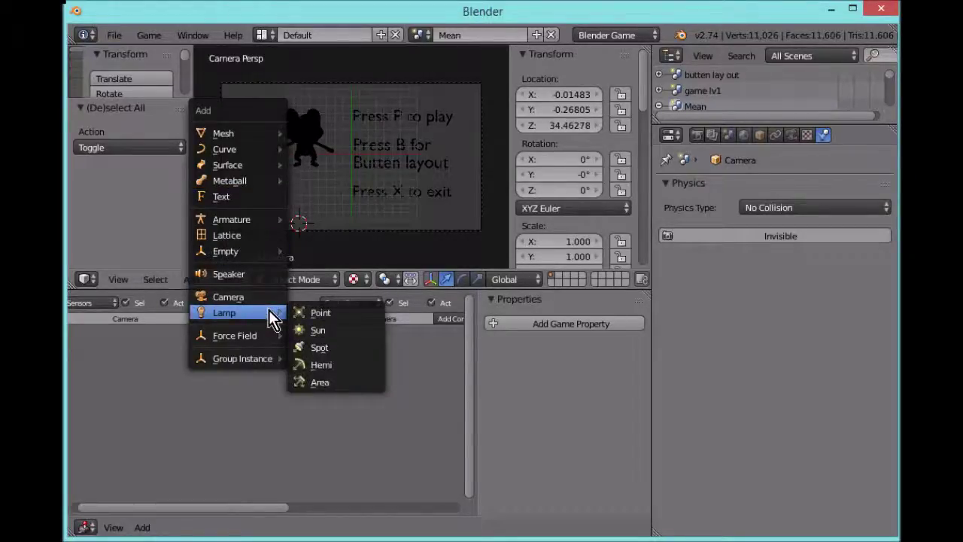
Step: Add a new material to the "Press P to play" text and make it shadeless
right_click(373, 120)
click(822, 136)
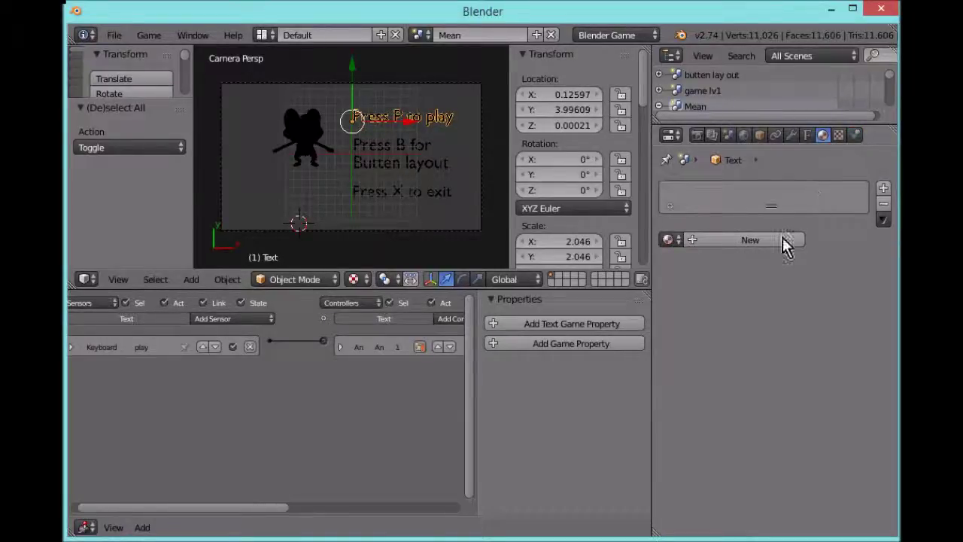
click(737, 241)
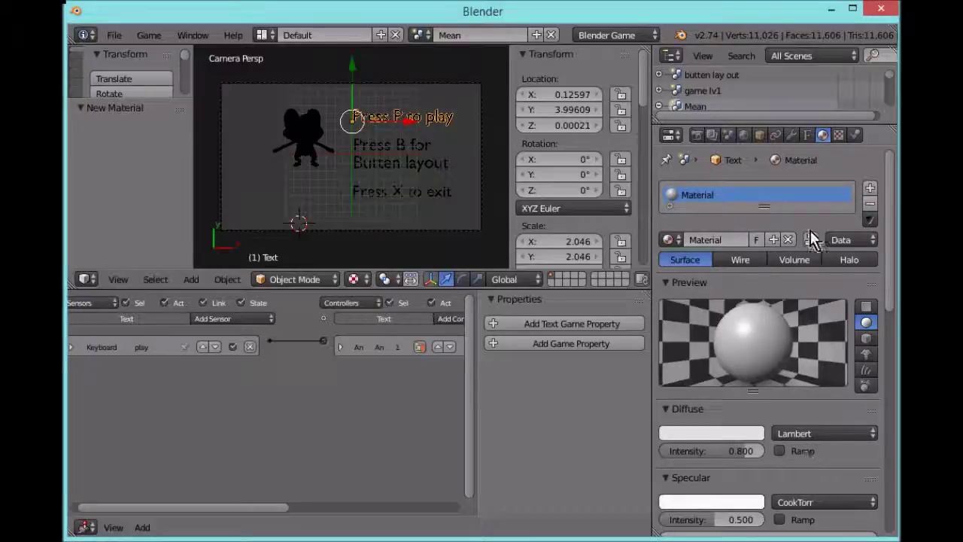
scroll(813, 239, down, 1)
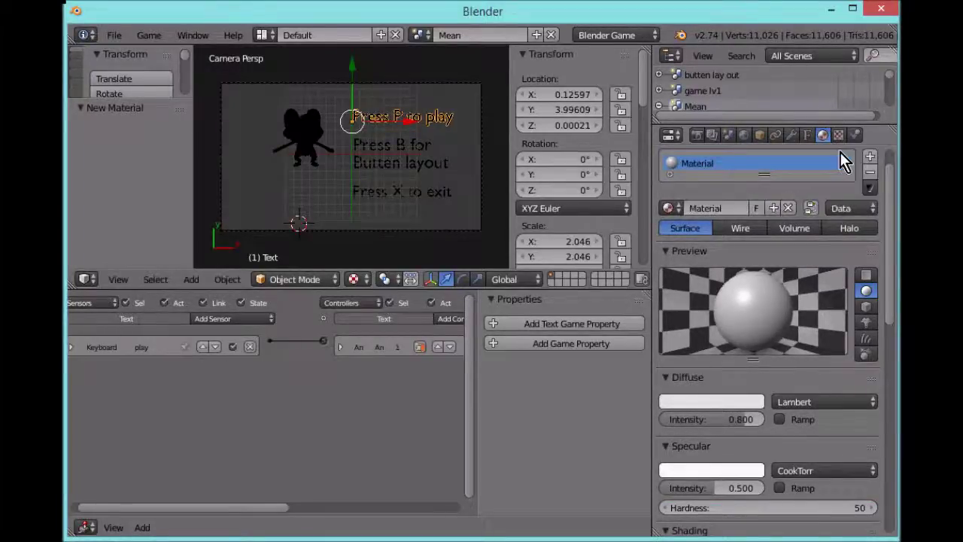
scroll(840, 151, up, 1)
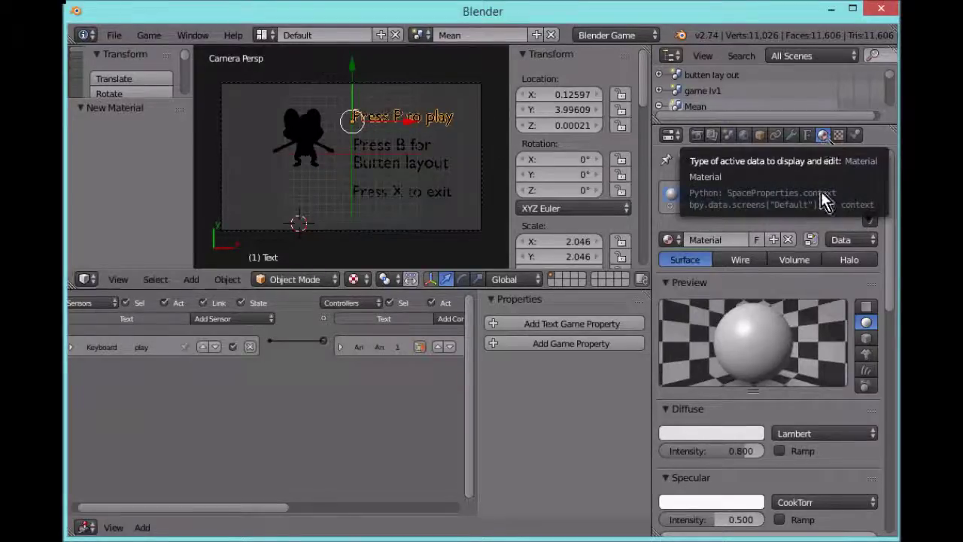
scroll(801, 257, down, 3)
scroll(801, 256, down, 1)
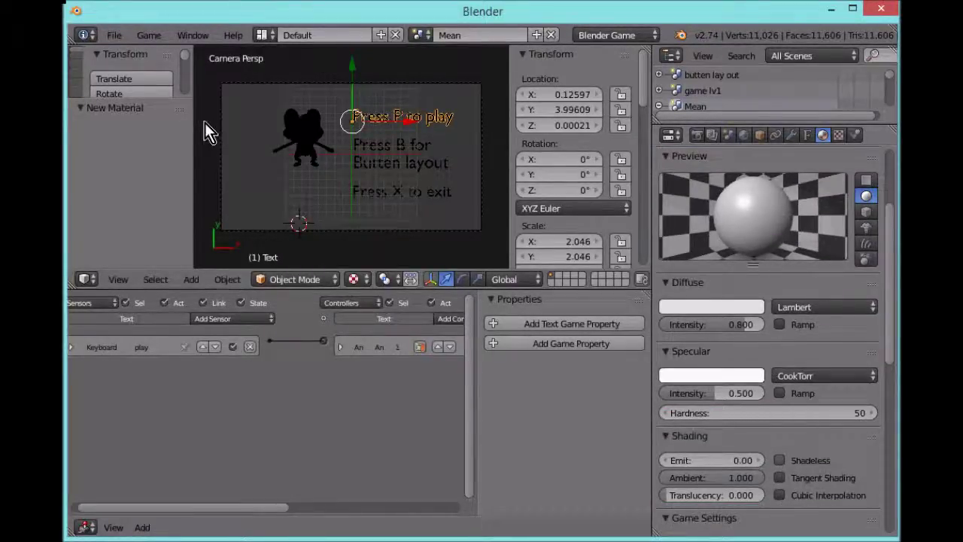
Step: Give the "Press B for Butten layout" text a new material with Shadeless enabled
right_click(363, 150)
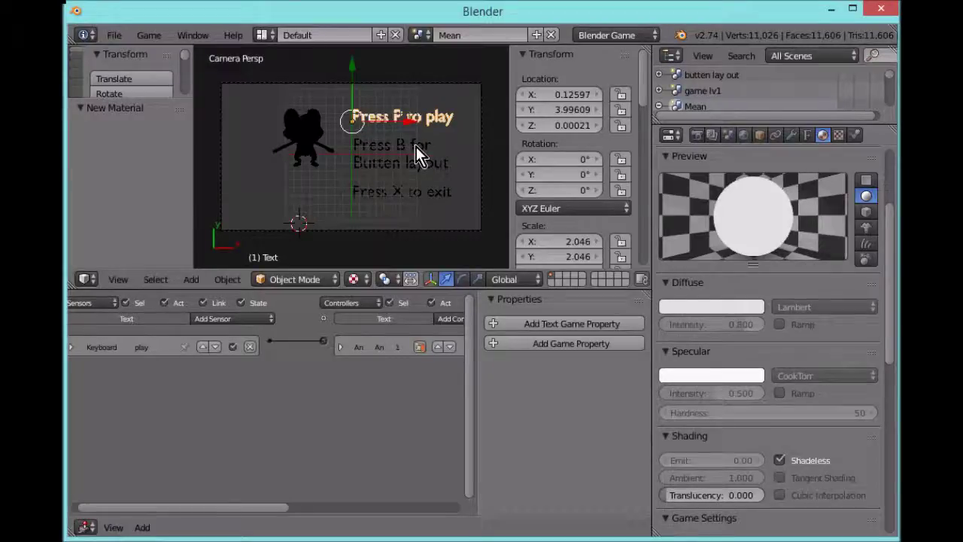
click(823, 135)
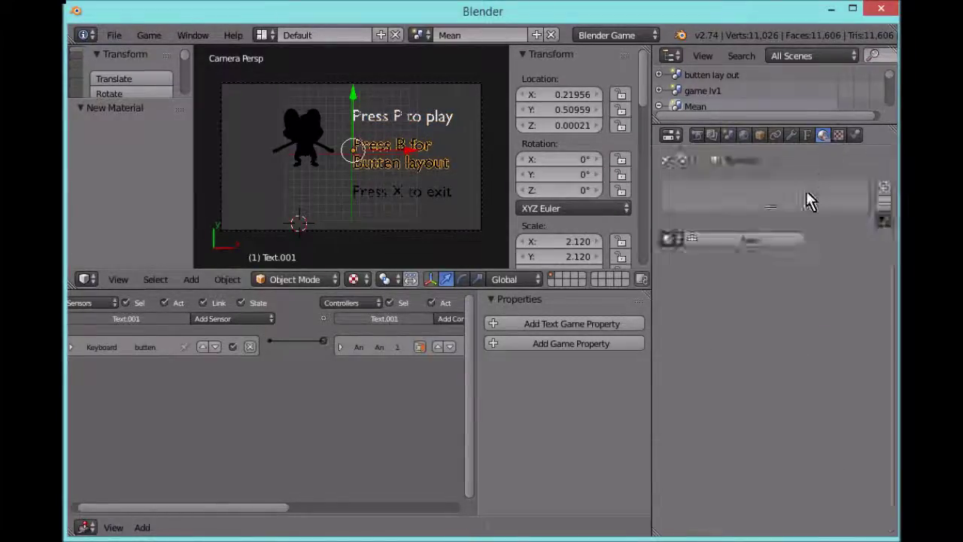
click(750, 239)
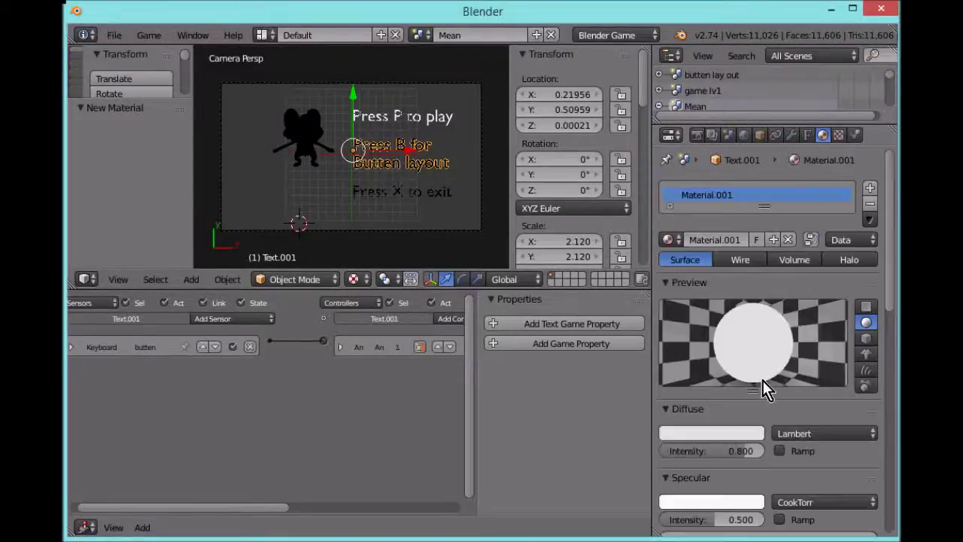
scroll(762, 388, down, 5)
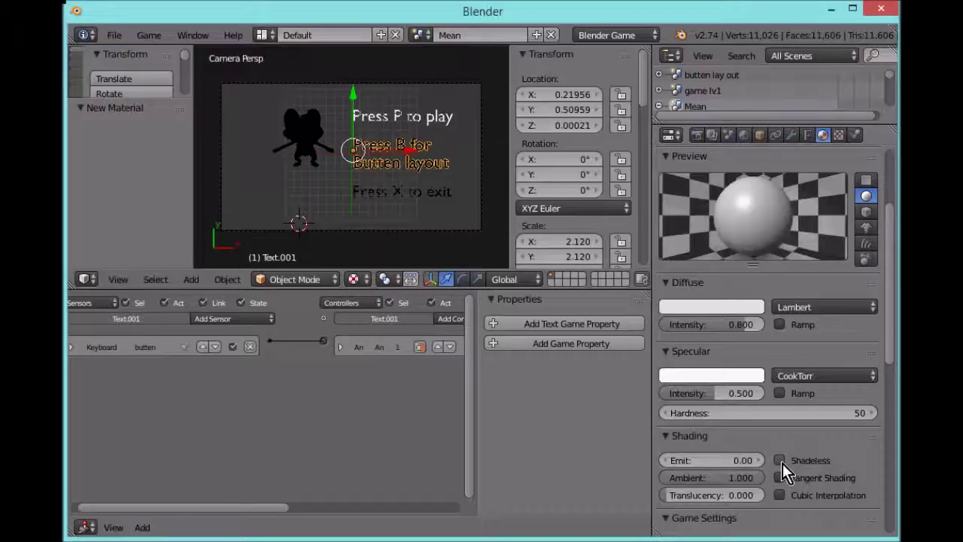
click(781, 461)
Step: Create a shadeless material for the "Press X to exit" text
right_click(402, 192)
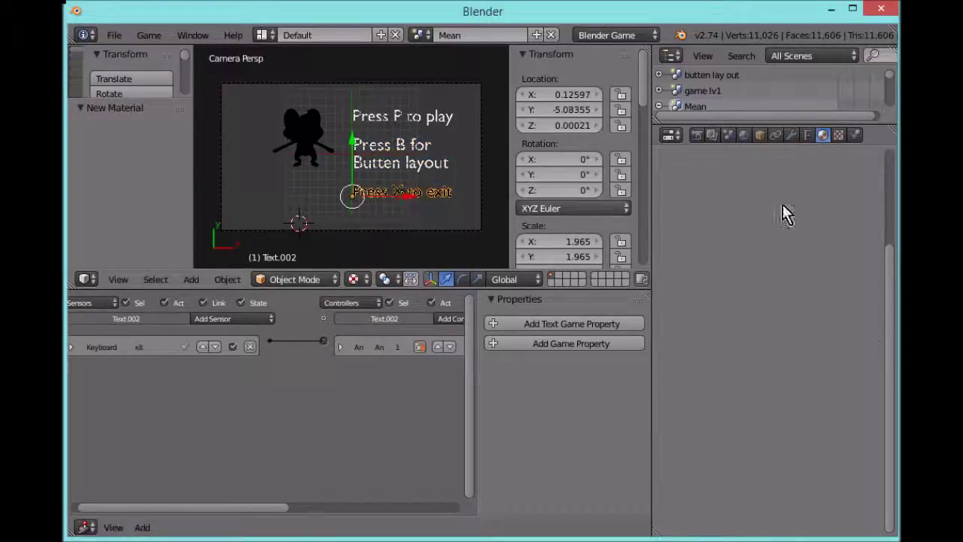
click(822, 137)
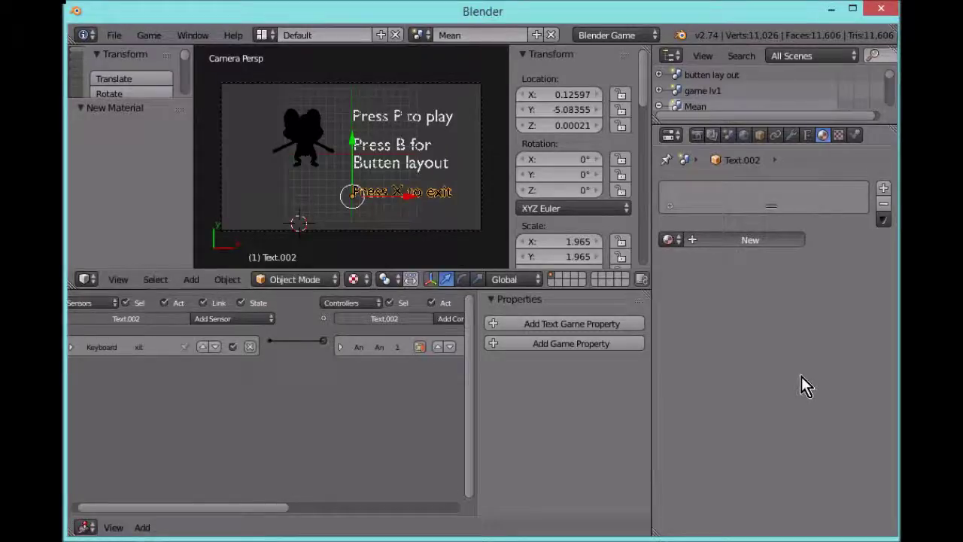
scroll(800, 380, down, 4)
scroll(800, 384, down, 2)
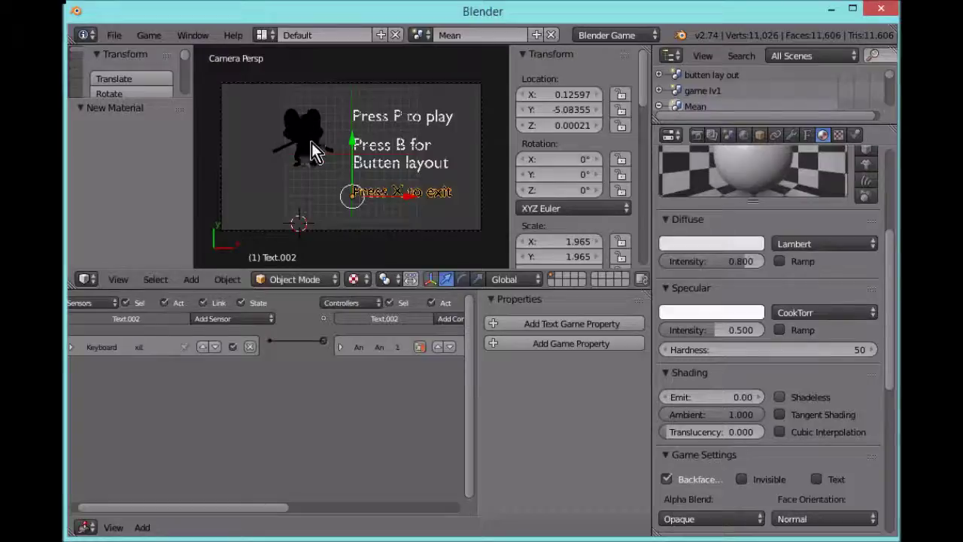
Step: Try moving Froakie together with the "Press X to exit" text about 4.595 along the Y axis and start the game
scroll(314, 147, up, 3)
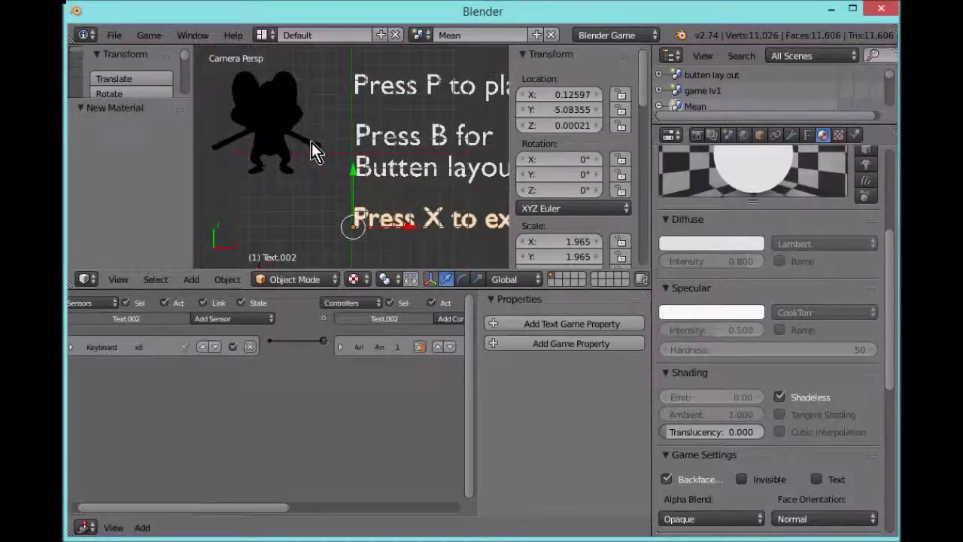
right_click(355, 177)
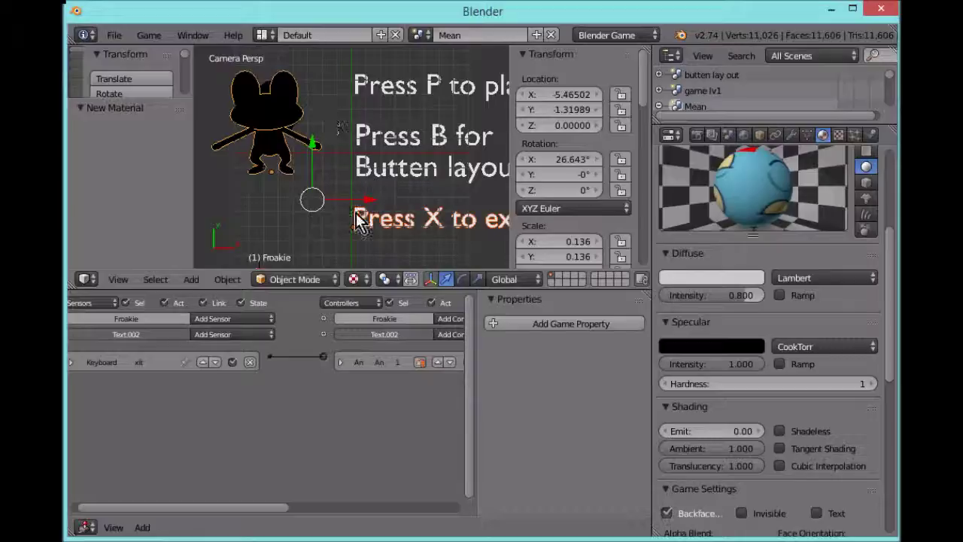
drag(313, 139, 316, 85)
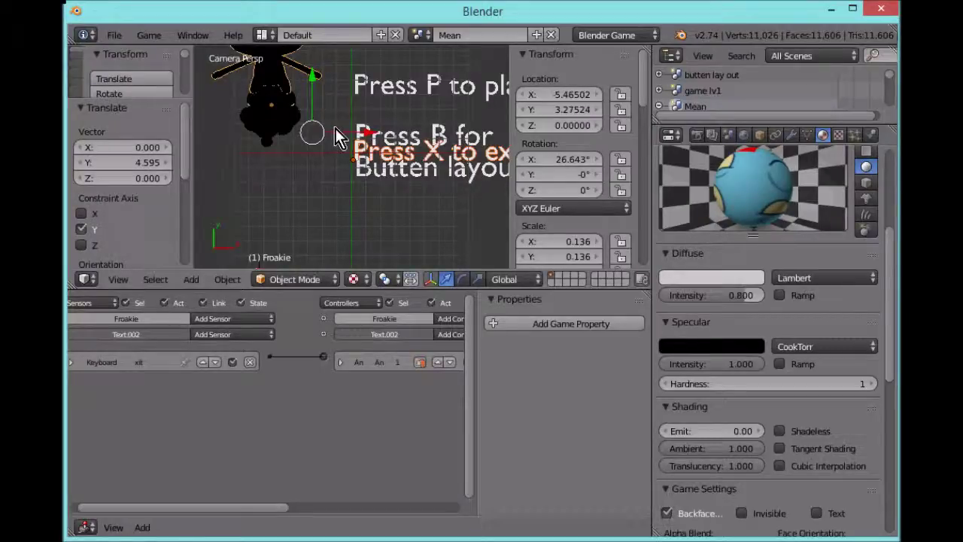
key(p)
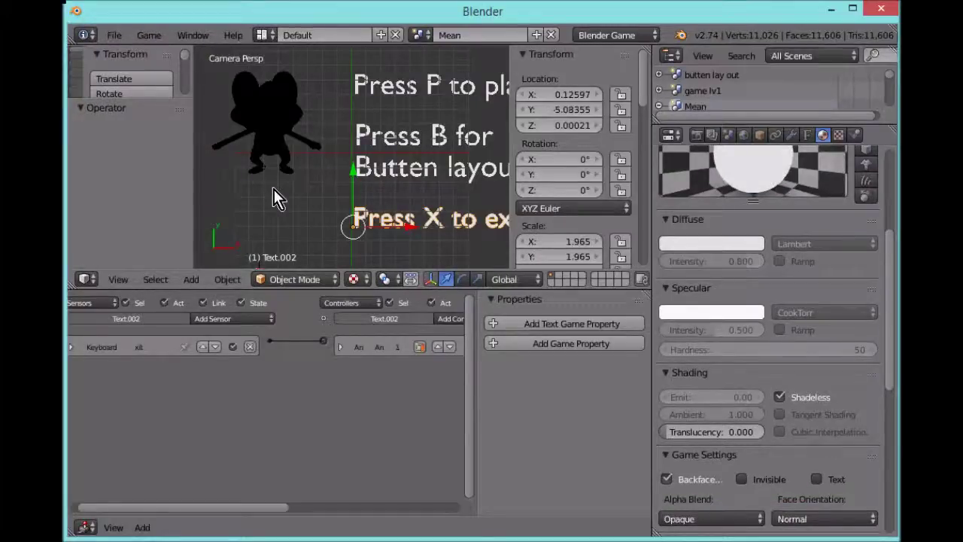
Step: Select the Froakie_FoamA part of the model and enable Shadeless on its material
right_click(275, 147)
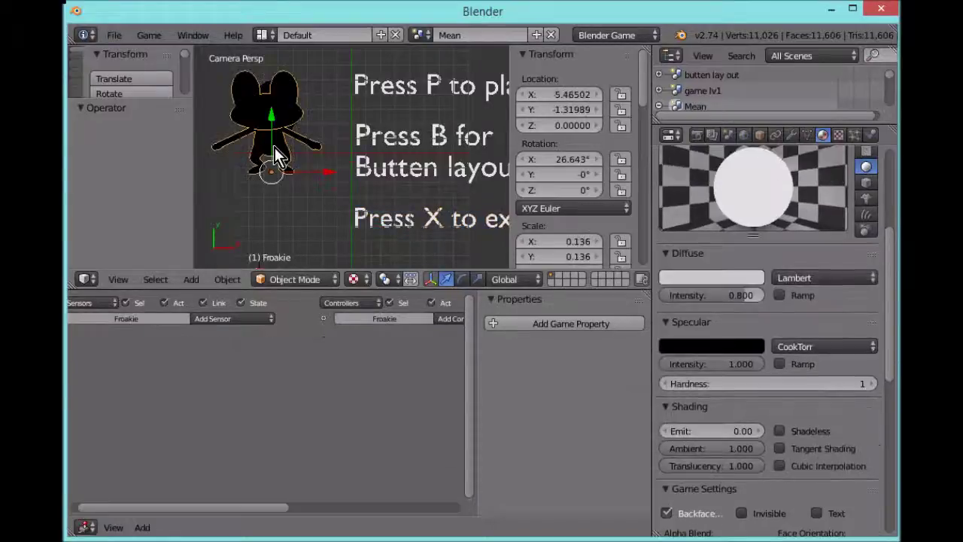
scroll(848, 365, down, 2)
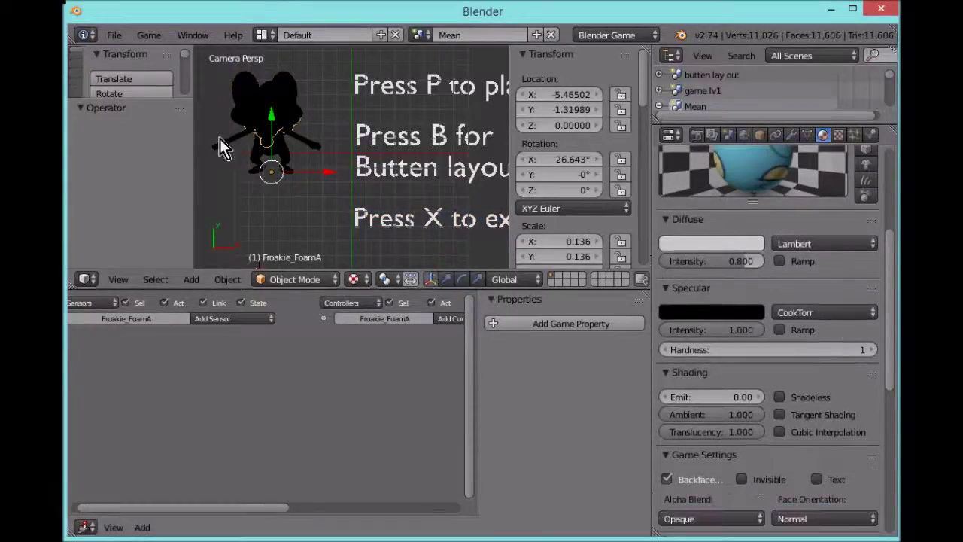
key(g)
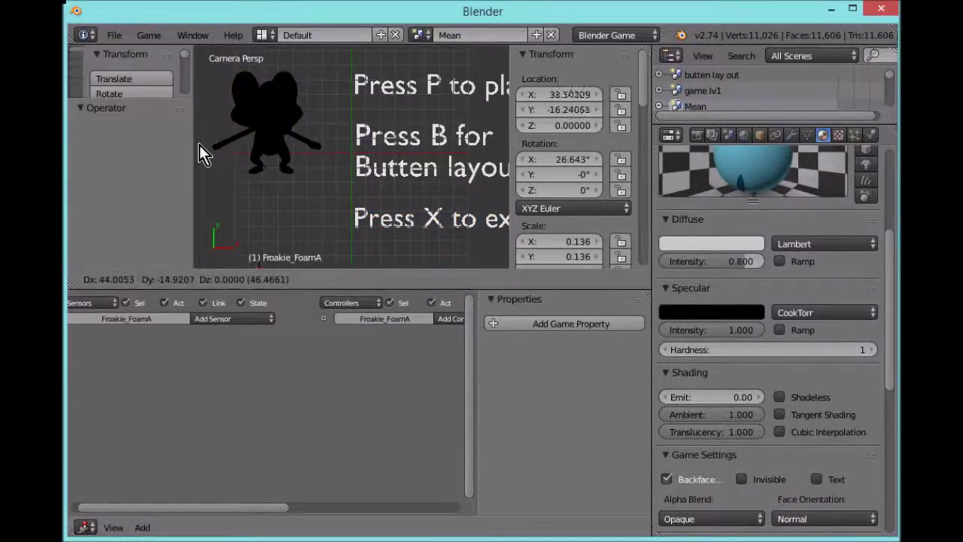
right_click(199, 144)
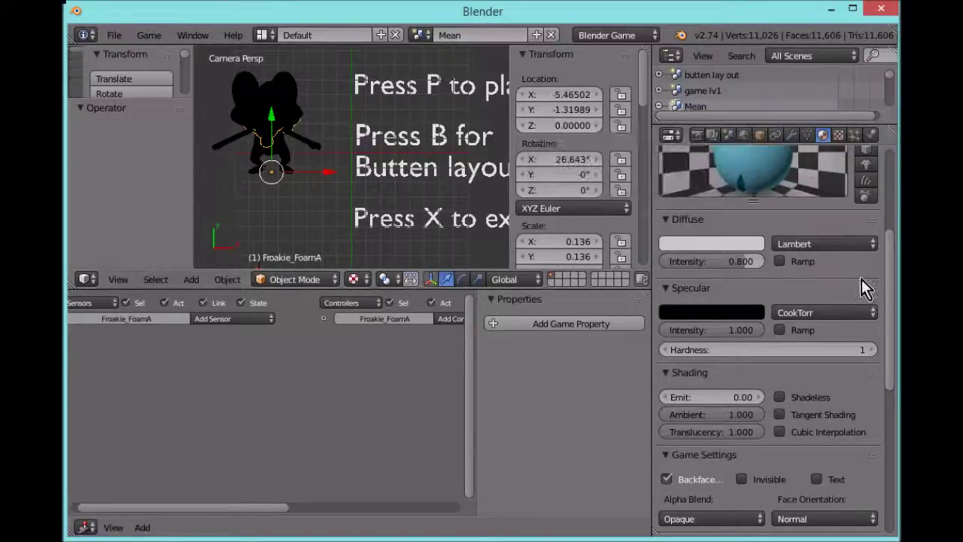
scroll(793, 346, down, 2)
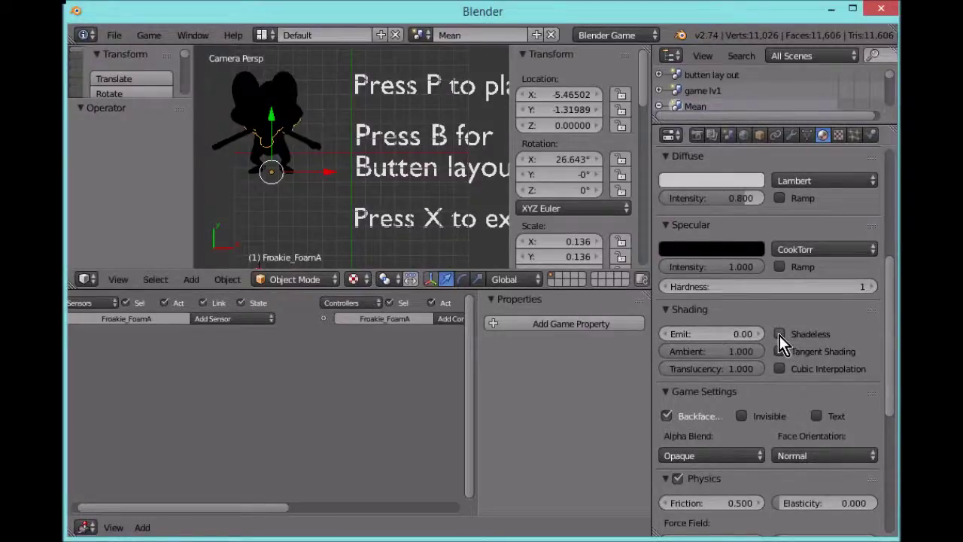
click(779, 334)
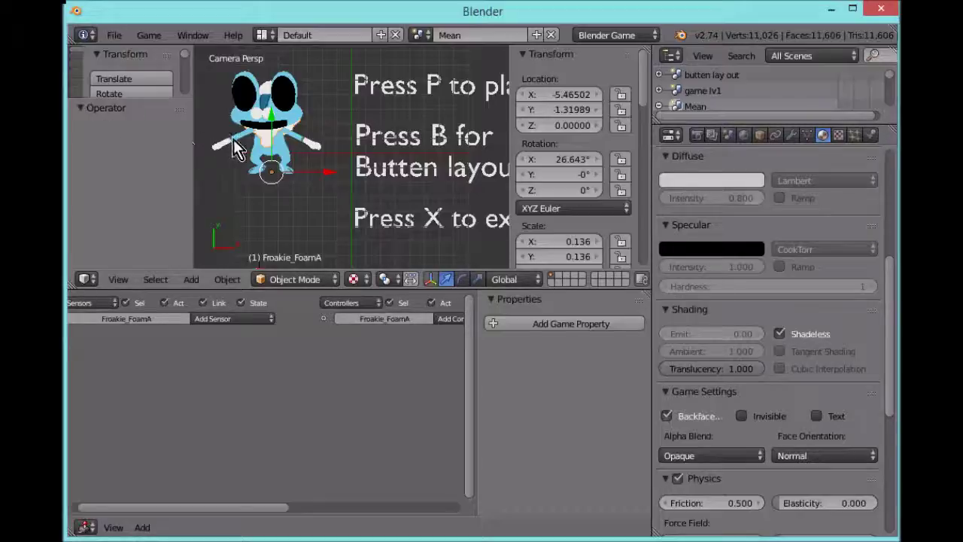
scroll(239, 139, up, 2)
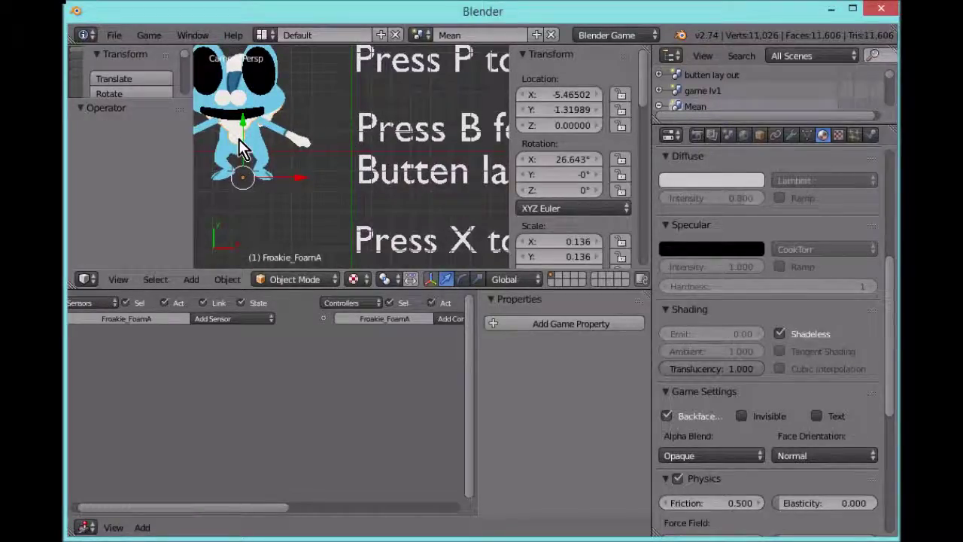
Step: Select the Froakie body mesh and enable Shadeless on its material
shift+middle_drag(239, 139, 326, 174)
scroll(358, 191, up, 4)
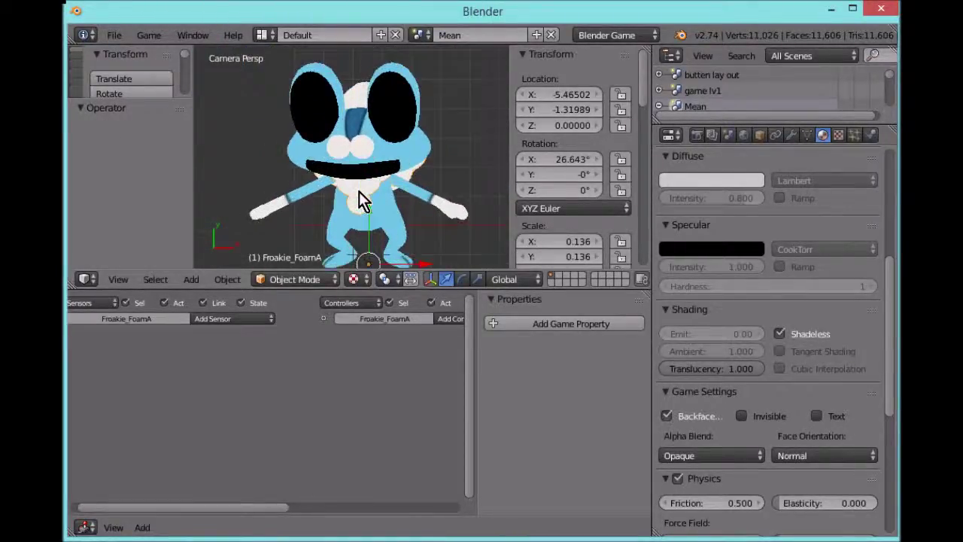
right_click(363, 181)
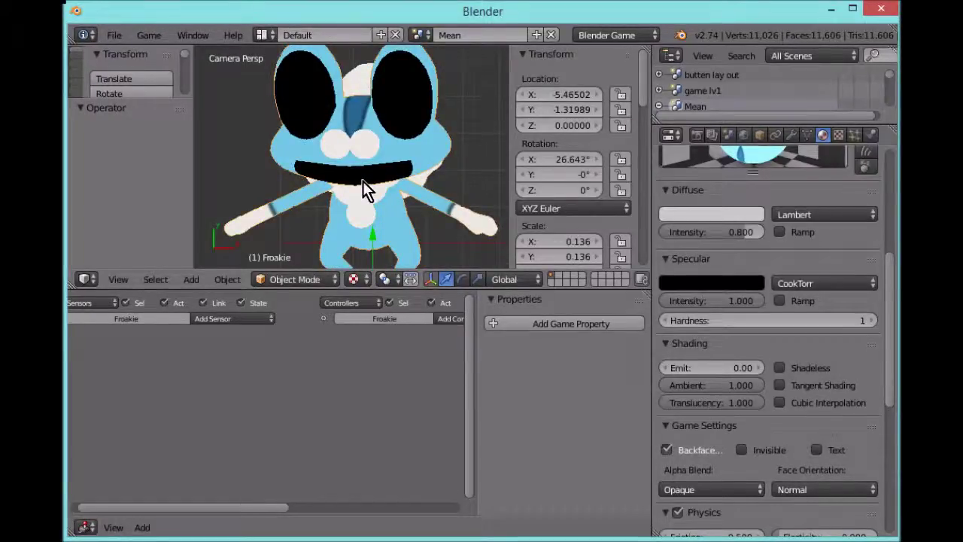
right_click(363, 181)
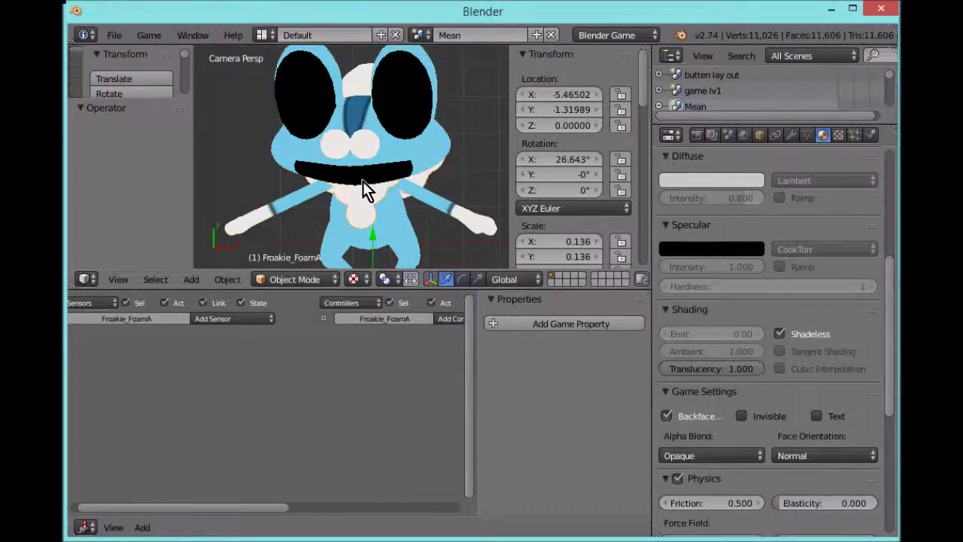
right_click(425, 69)
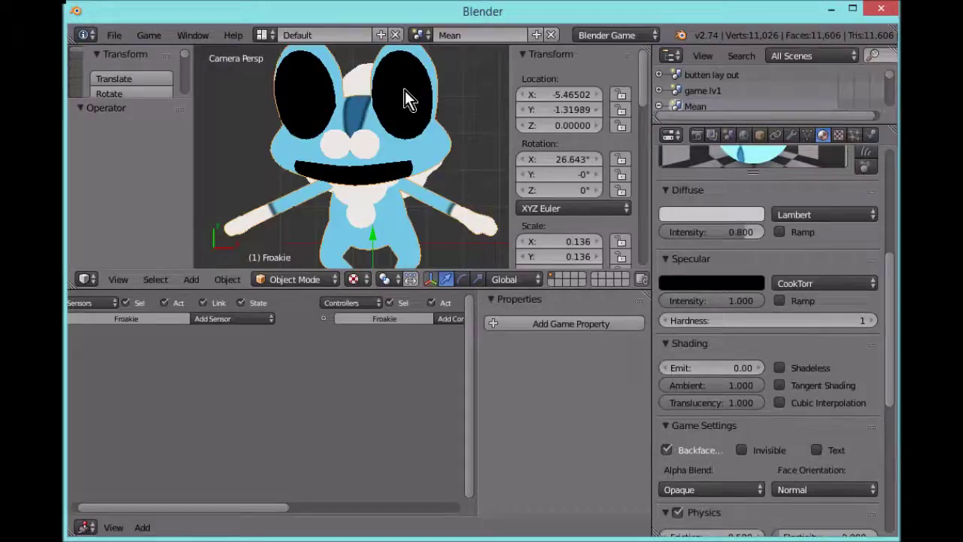
scroll(405, 90, down, 4)
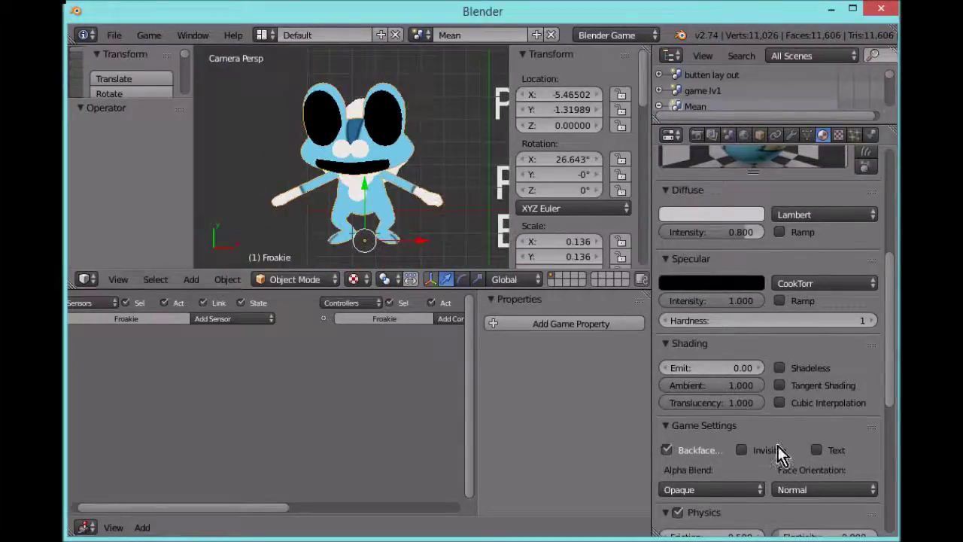
click(781, 368)
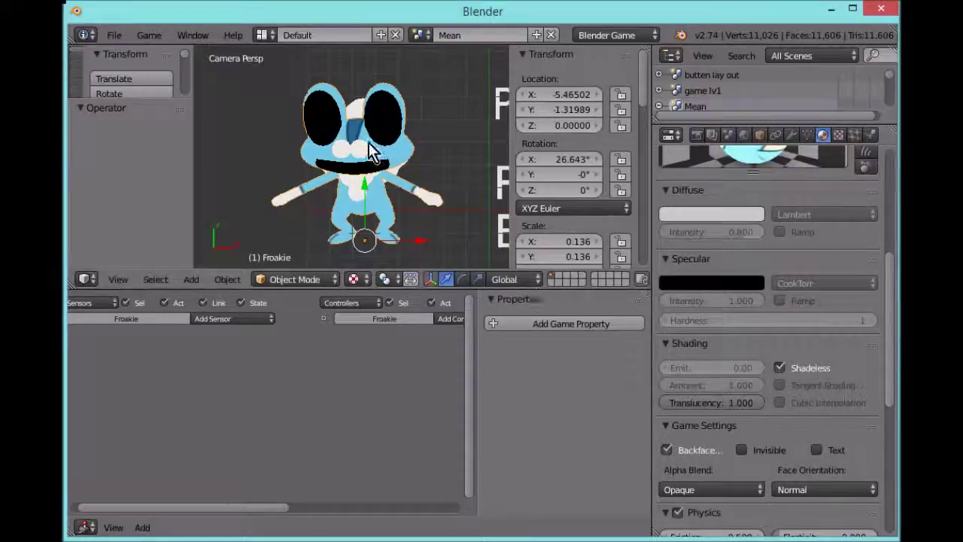
Step: Inspect Froakie's face up close and turn Shadeless off on the body material
scroll(366, 124, up, 1)
scroll(366, 123, up, 2)
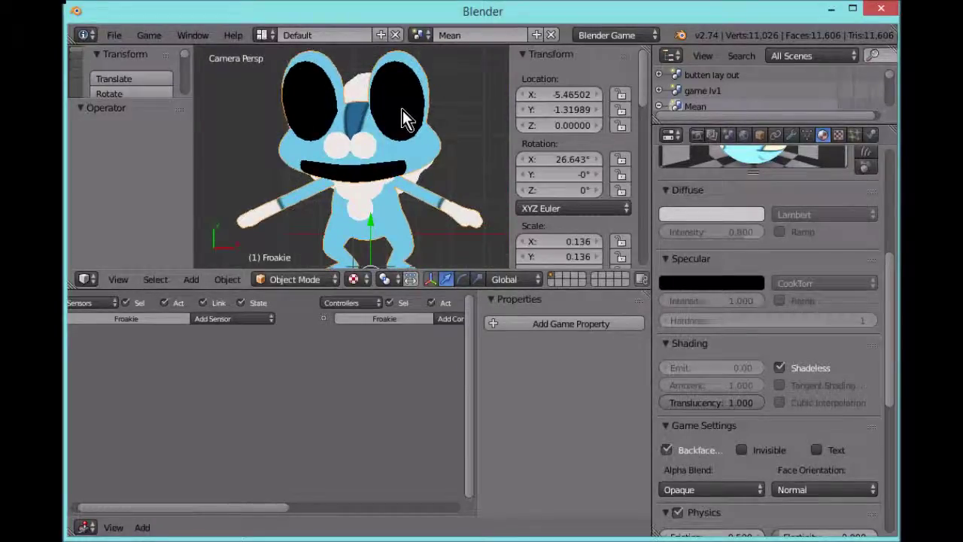
scroll(402, 110, up, 4)
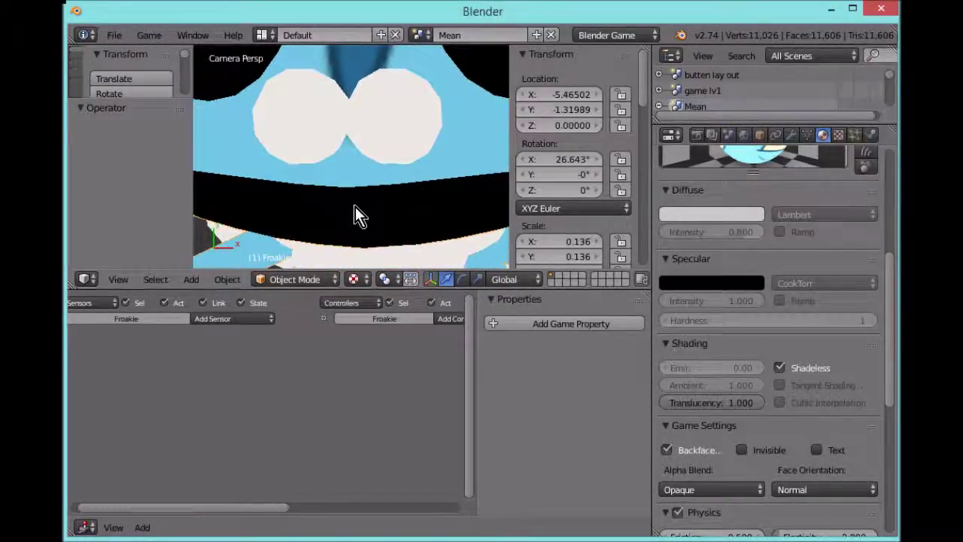
scroll(355, 206, down, 4)
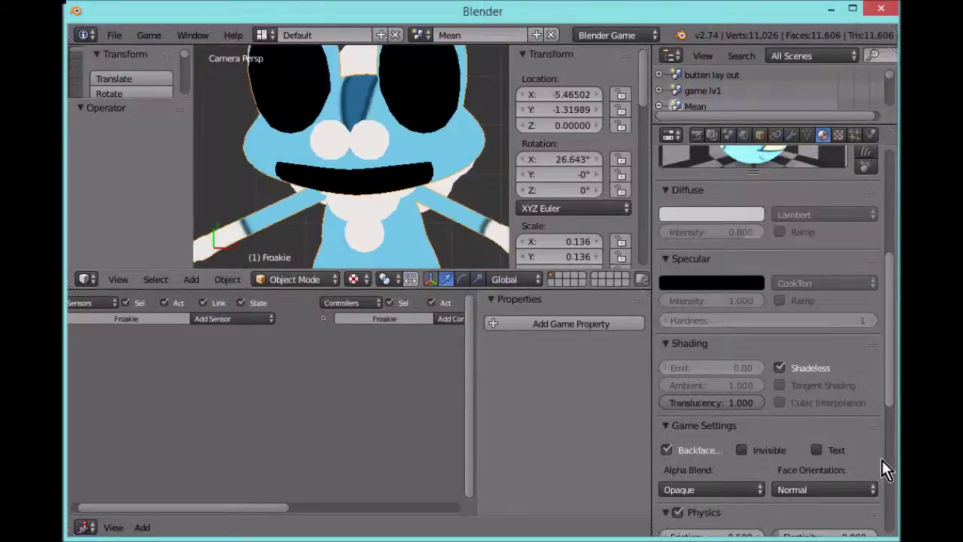
click(781, 370)
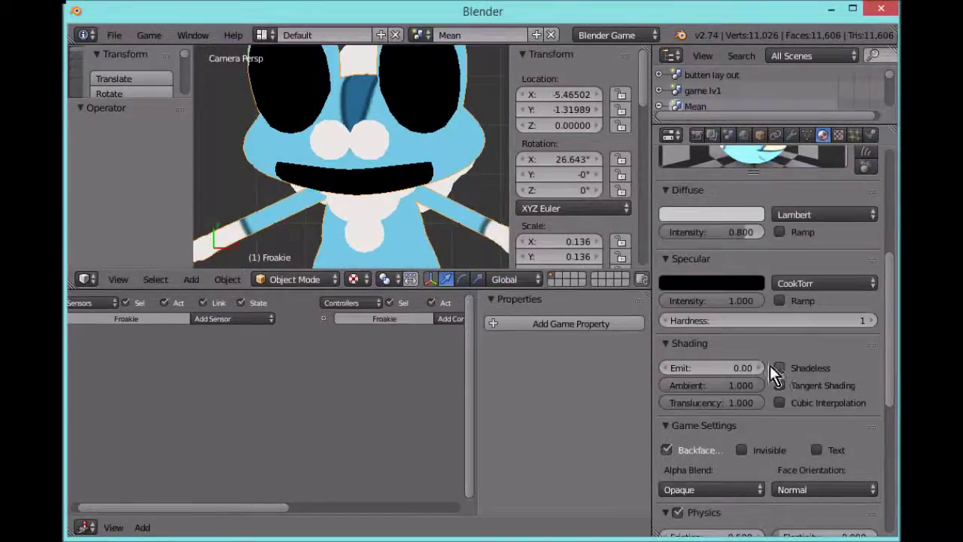
Step: Disable Shadeless on the Froakie_FoamB material and on the Froakie body's material
right_click(356, 69)
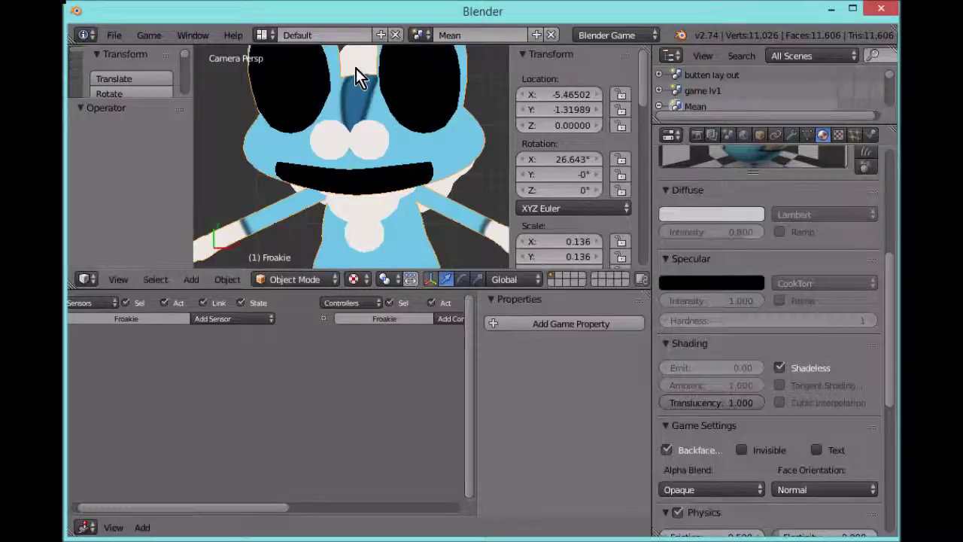
scroll(373, 121, down, 5)
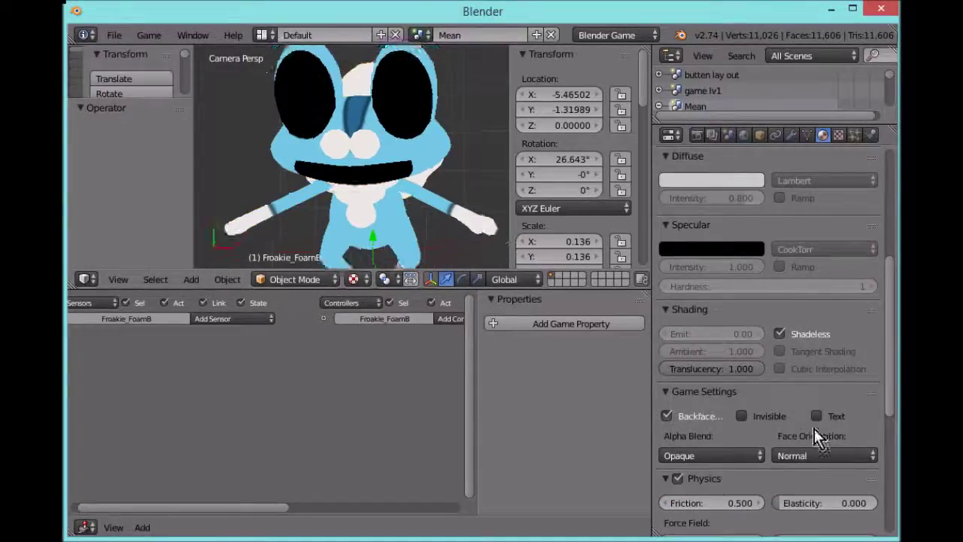
click(782, 333)
scroll(457, 160, down, 6)
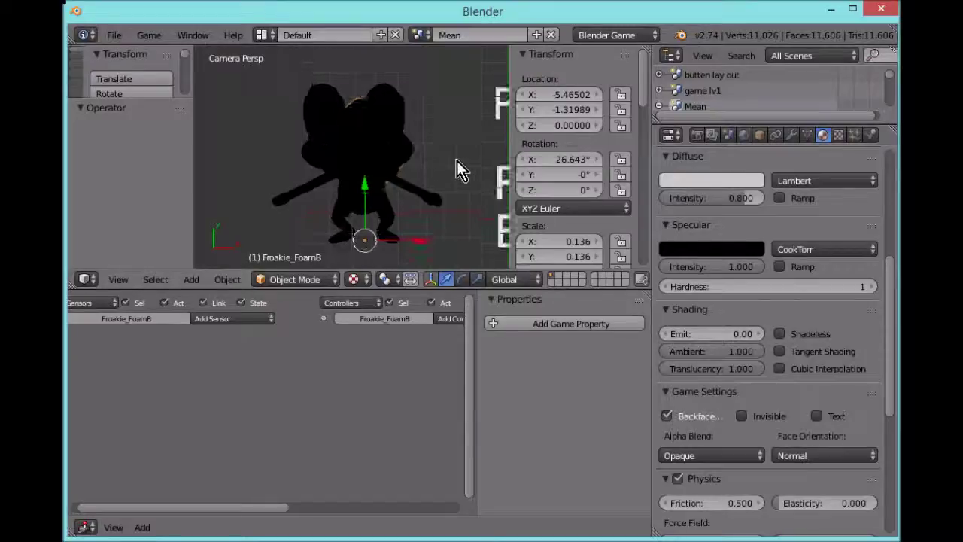
scroll(389, 198, up, 6)
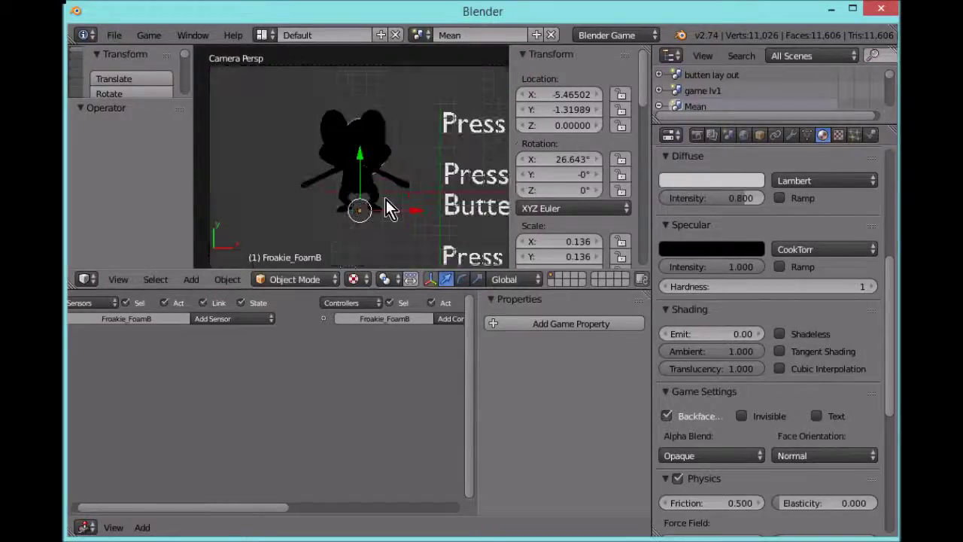
right_click(376, 160)
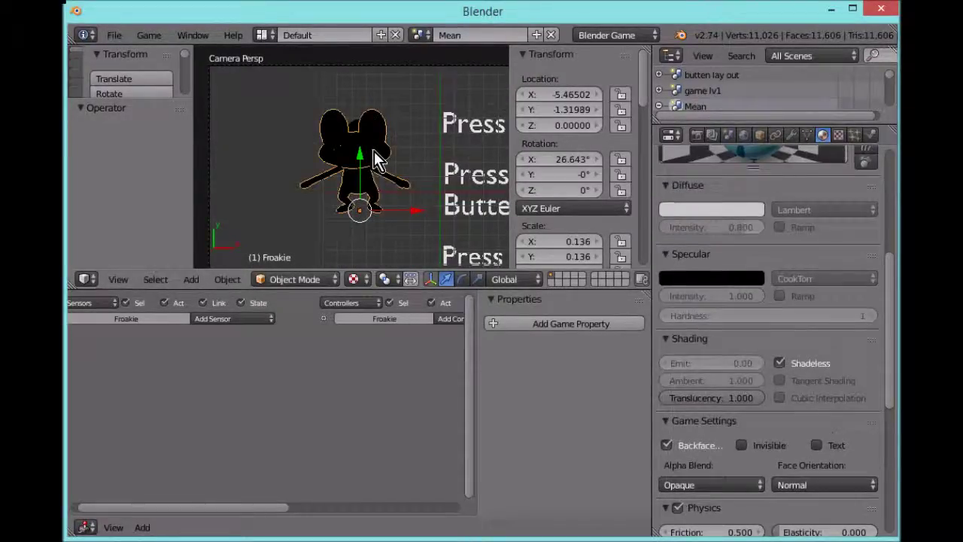
click(780, 367)
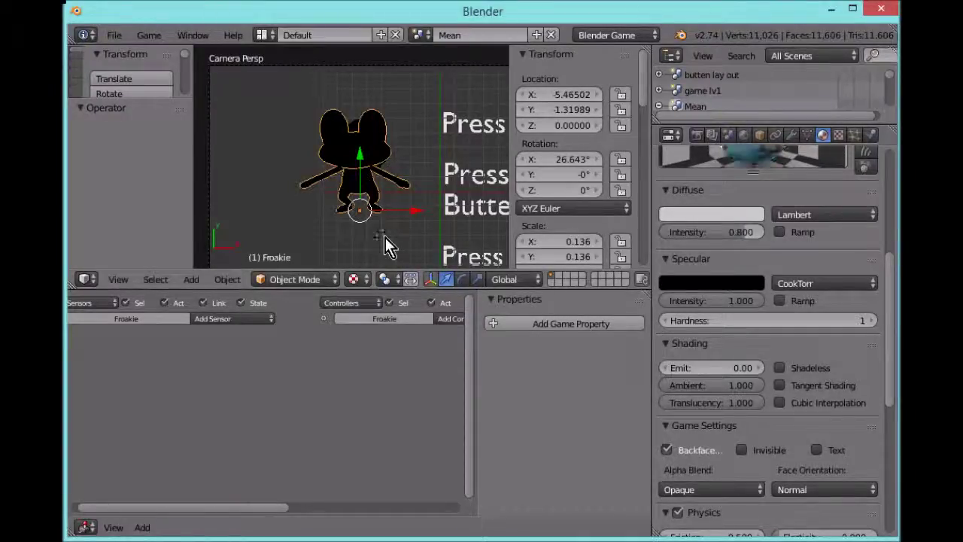
Step: Add a spot lamp below Froakie and move it about 5.286 along the Y axis
key(shift+a)
mouse_move(374, 353)
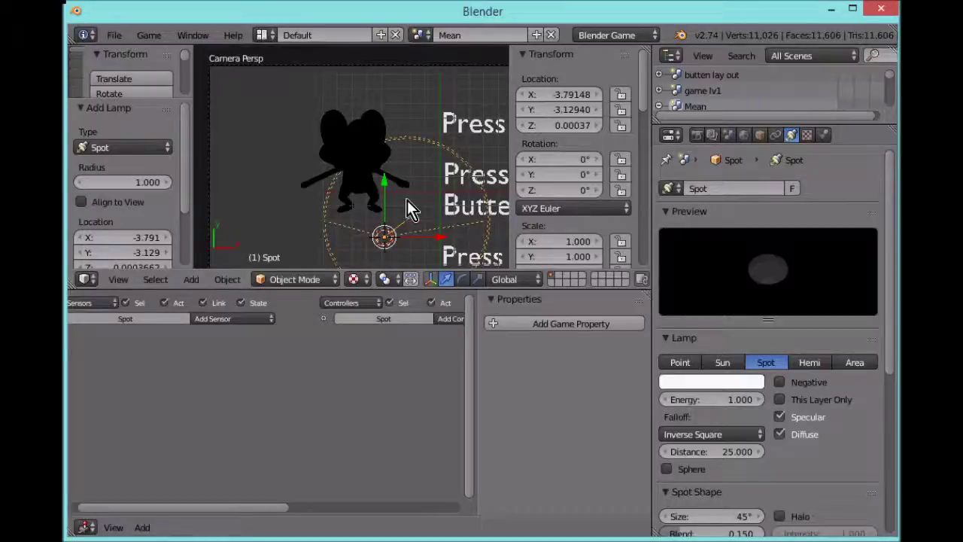
key(g)
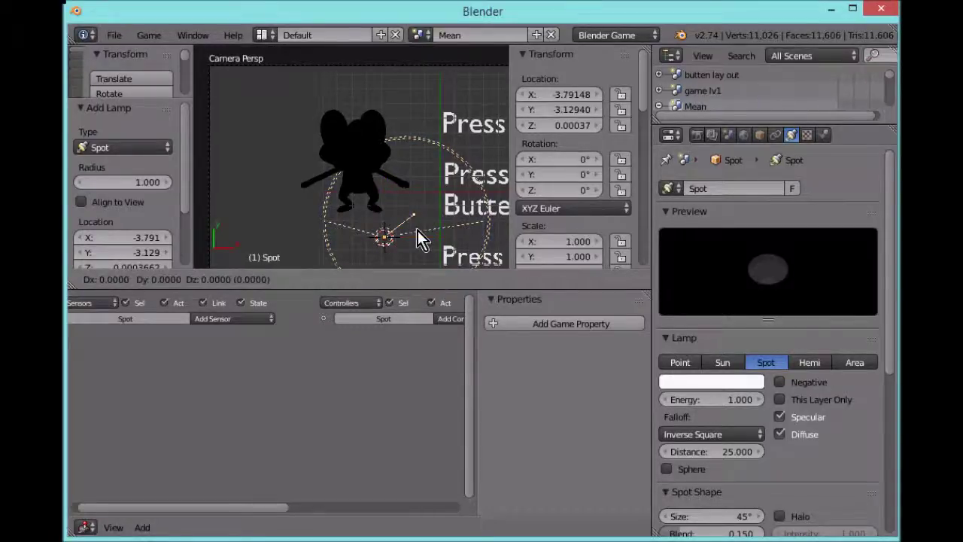
mouse_move(395, 155)
mouse_down()
mouse_move(393, 137)
mouse_move(395, 153)
mouse_up()
Step: Move the spot lamp about -2.928 along the X axis and 24.736 along the Z axis
key(g)
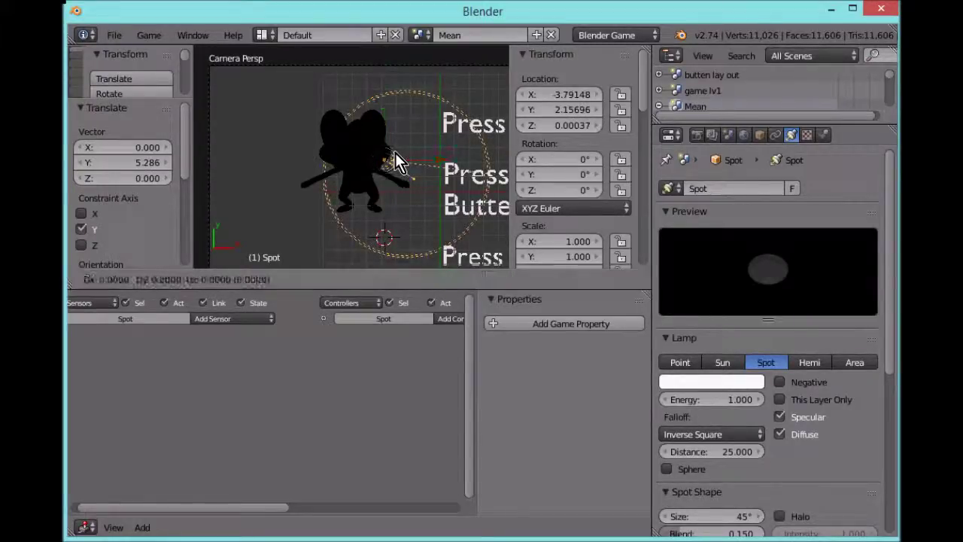
key(x)
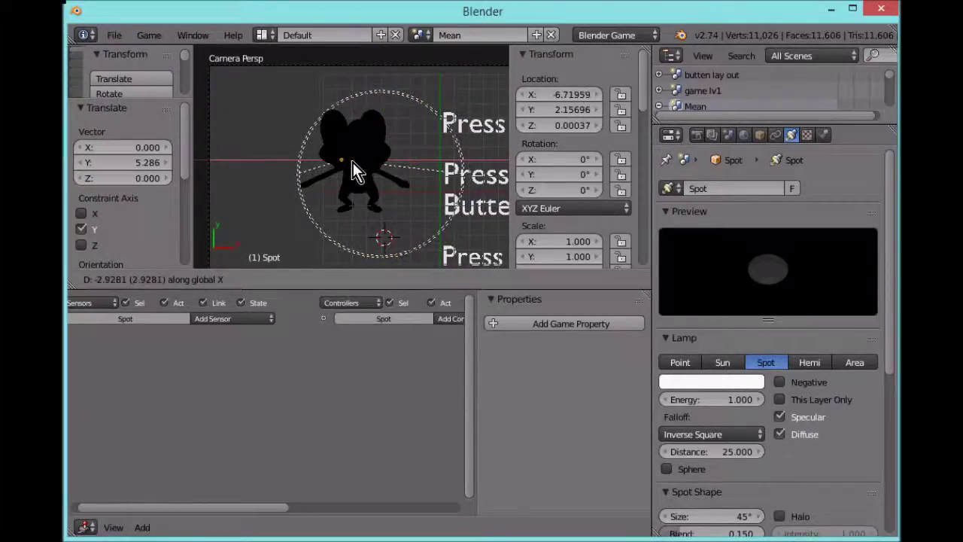
click(352, 161)
key(z)
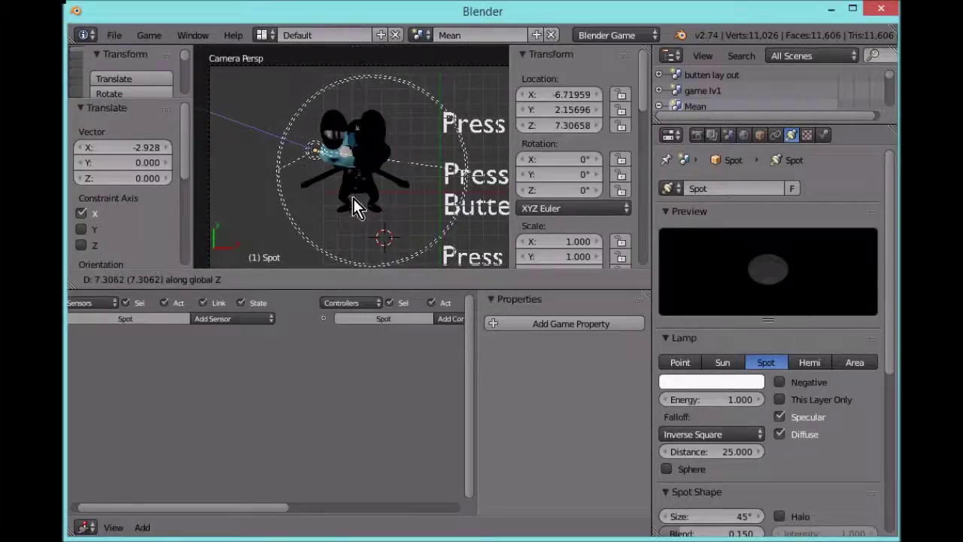
click(353, 199)
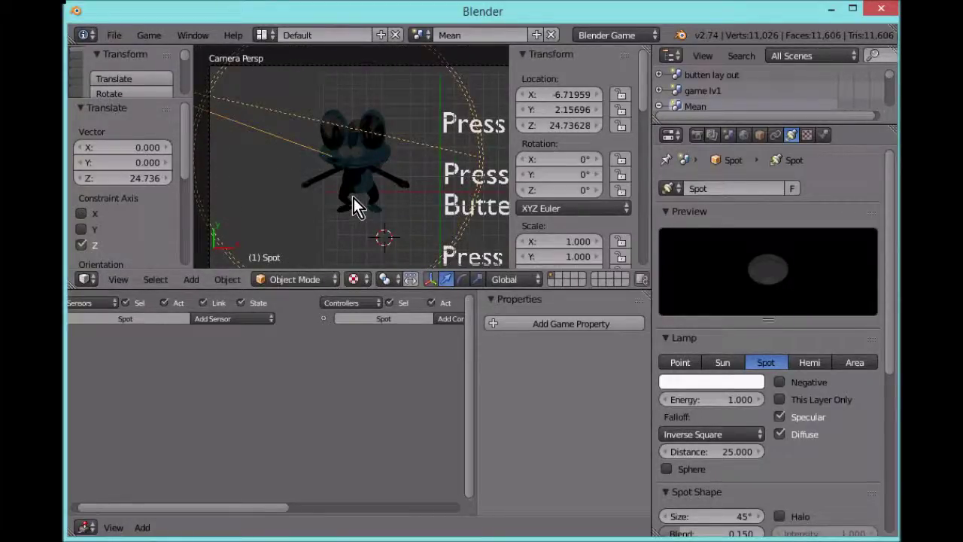
Step: Change the lamp type to Sun and move the lamp about -0.964 along the Z axis
key(KP_0)
middle_drag(357, 191, 376, 180)
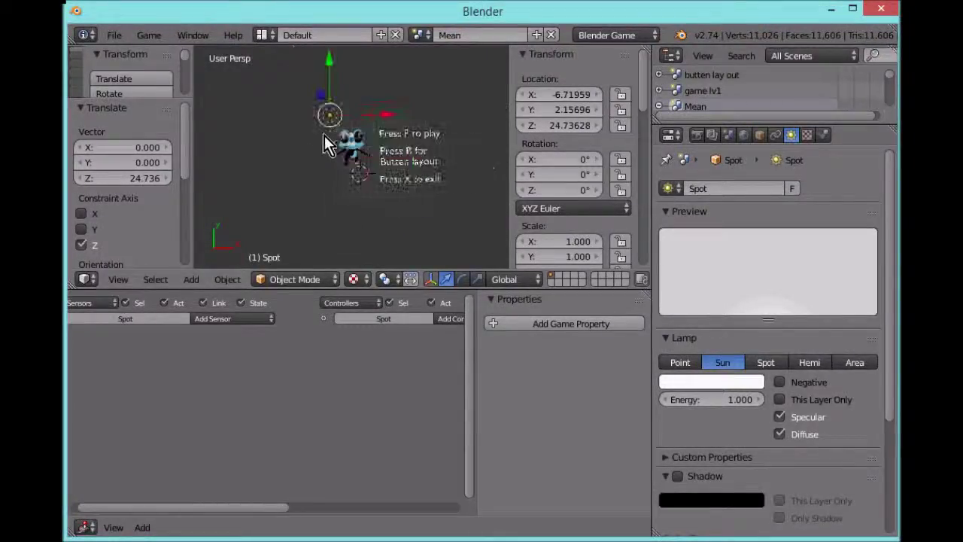
key(g)
key(z)
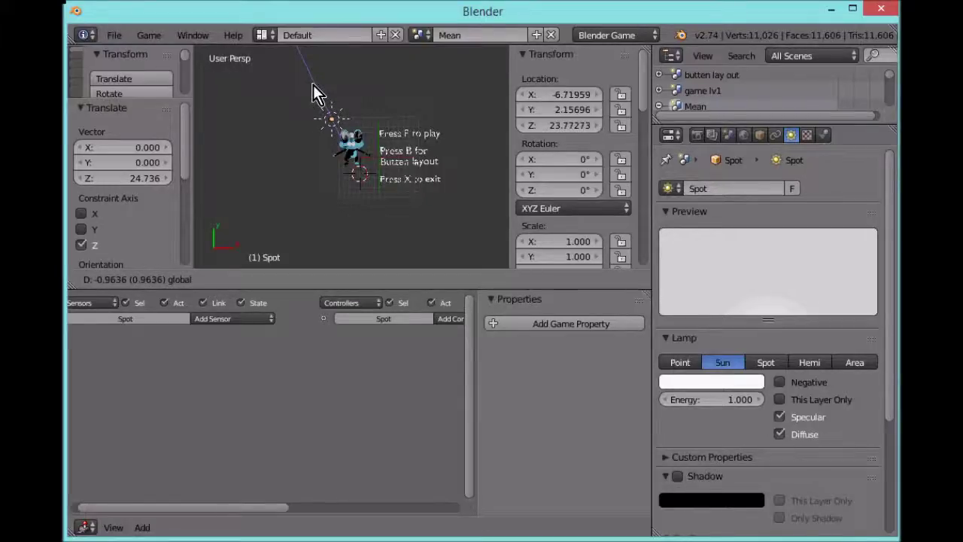
click(313, 84)
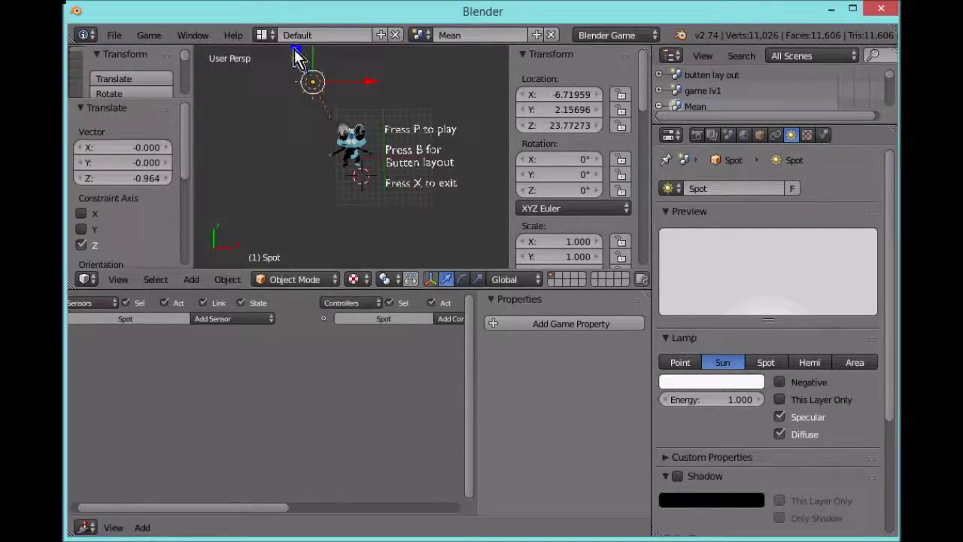
Step: Lower the sun lamp to about Z 7.343 and shift it 1.138 along the X axis
drag(296, 54, 314, 232)
scroll(313, 232, up, 5)
scroll(324, 207, down, 3)
drag(381, 95, 409, 97)
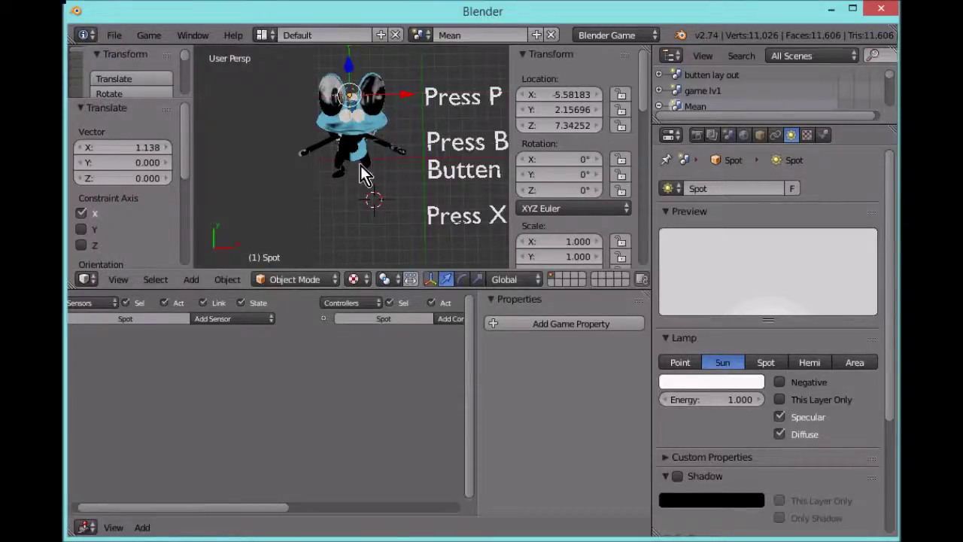
Step: Test the menu by starting the game from the camera view, triggering the play option, and quitting the game
key(KP_0)
scroll(380, 173, down, 3)
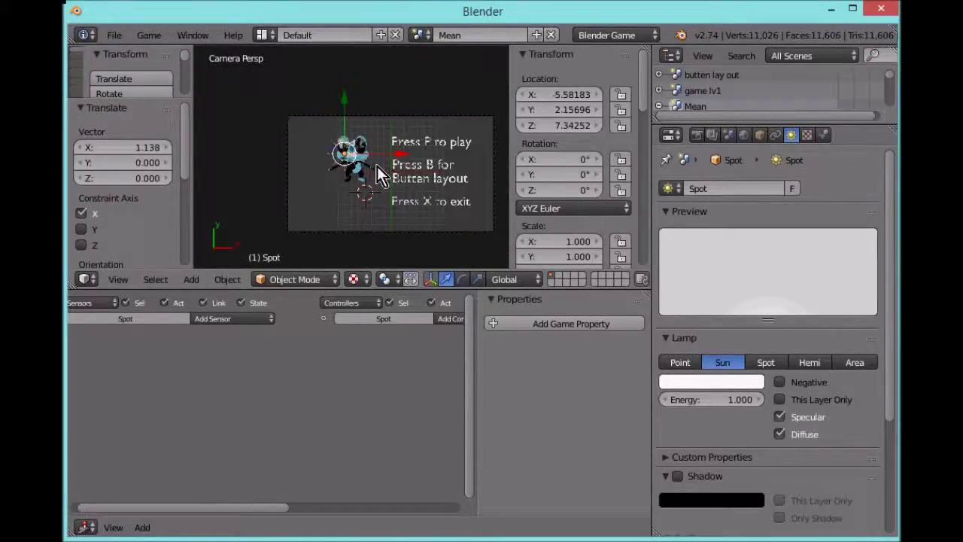
scroll(382, 184, up, 1)
scroll(366, 184, up, 1)
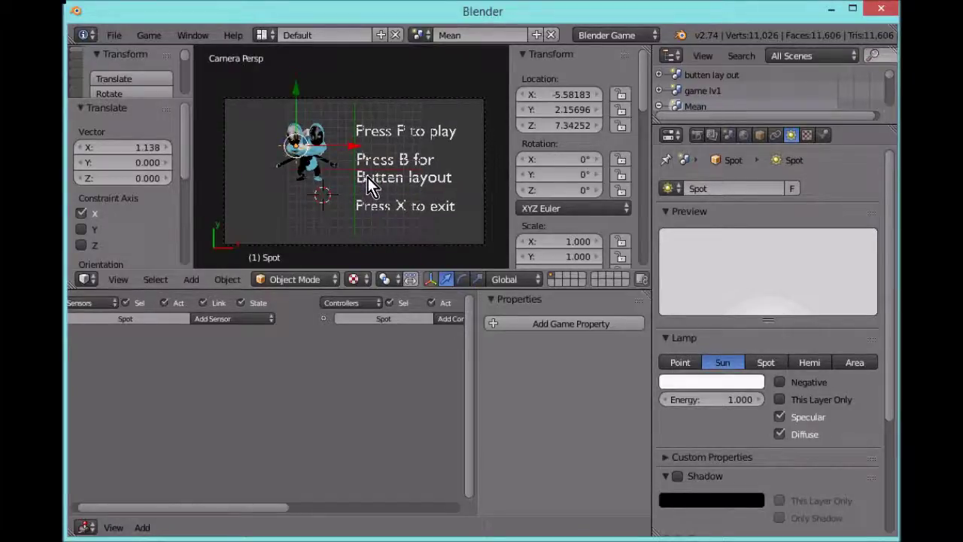
key(p)
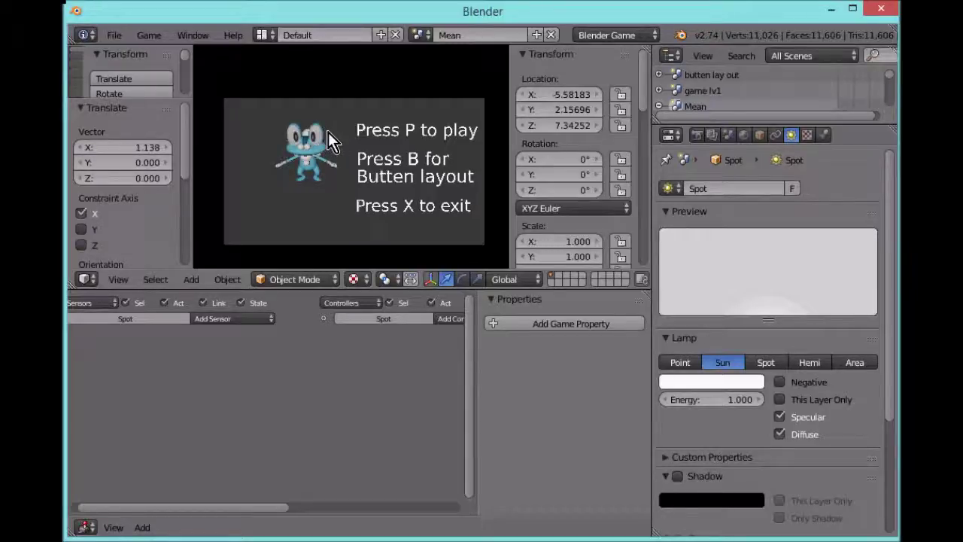
key(p)
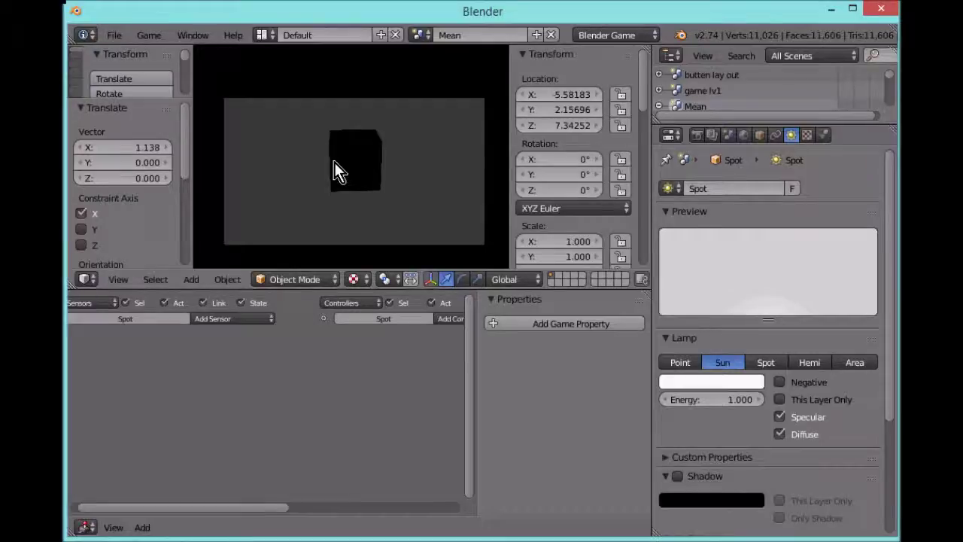
key(Escape)
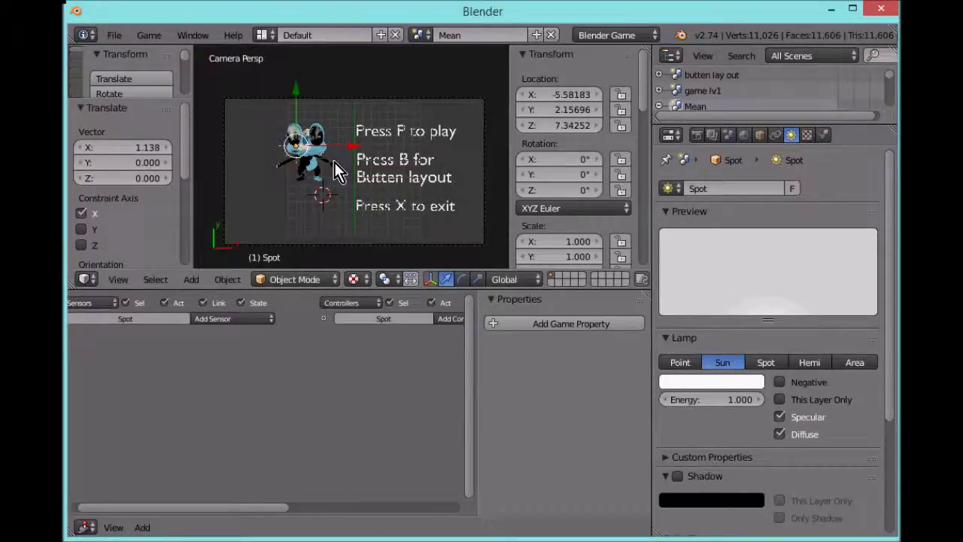
scroll(334, 161, up, 4)
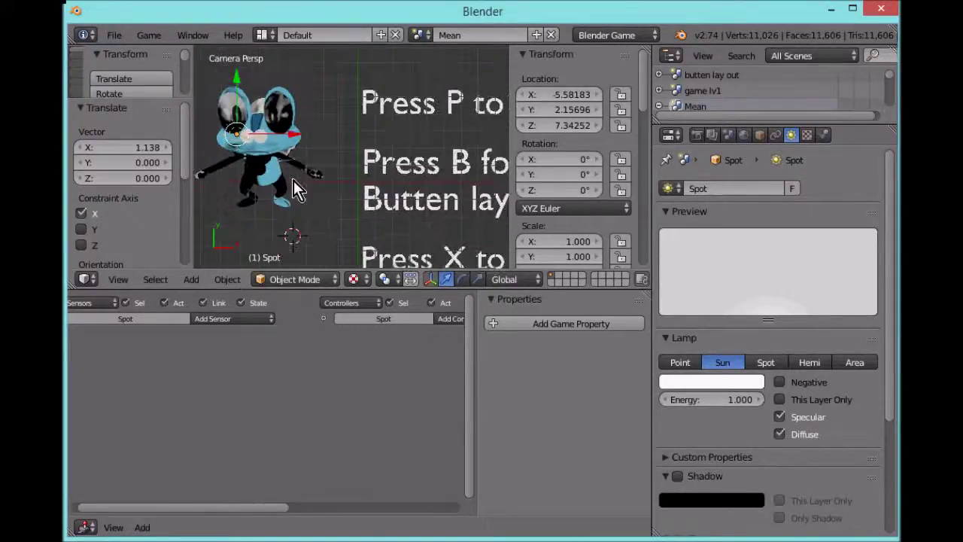
scroll(293, 180, down, 2)
scroll(293, 181, up, 3)
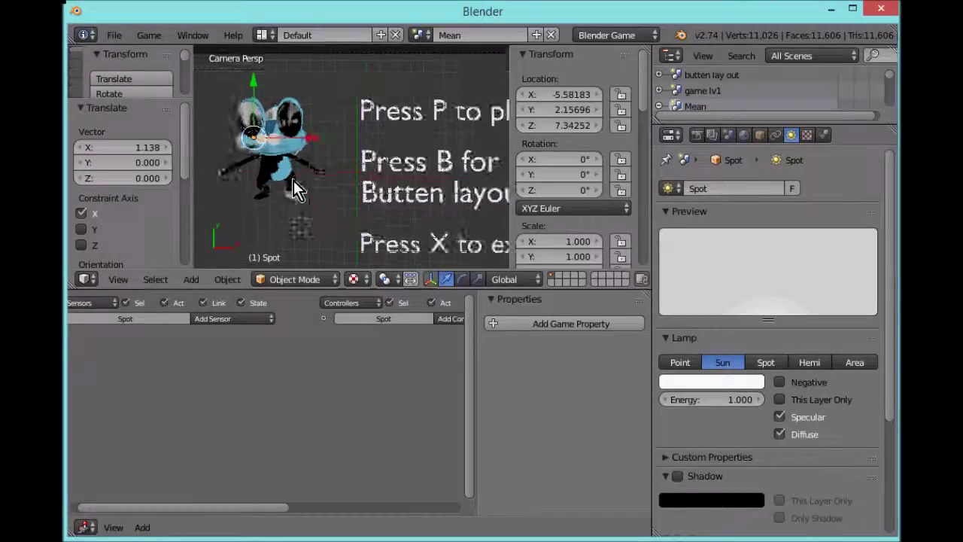
scroll(293, 180, down, 2)
scroll(301, 179, up, 2)
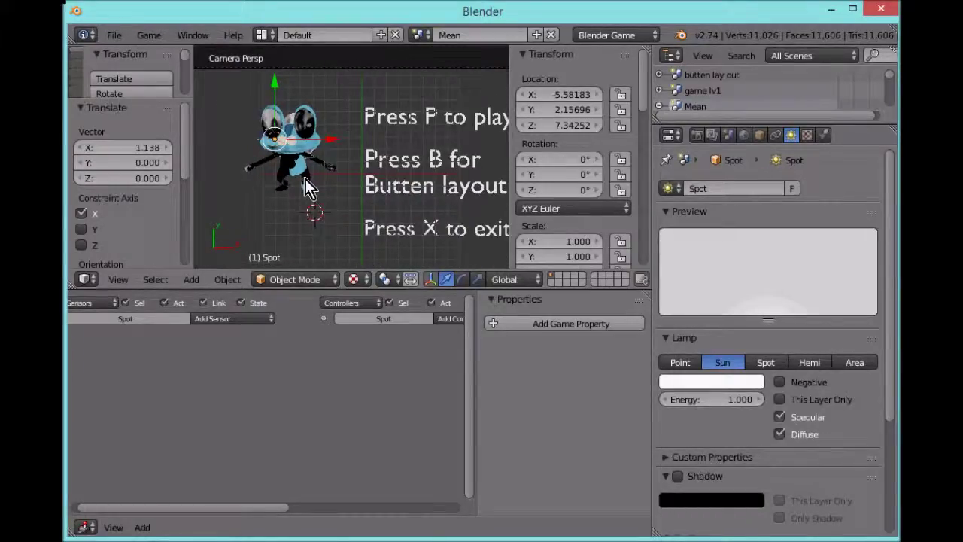
scroll(341, 189, down, 2)
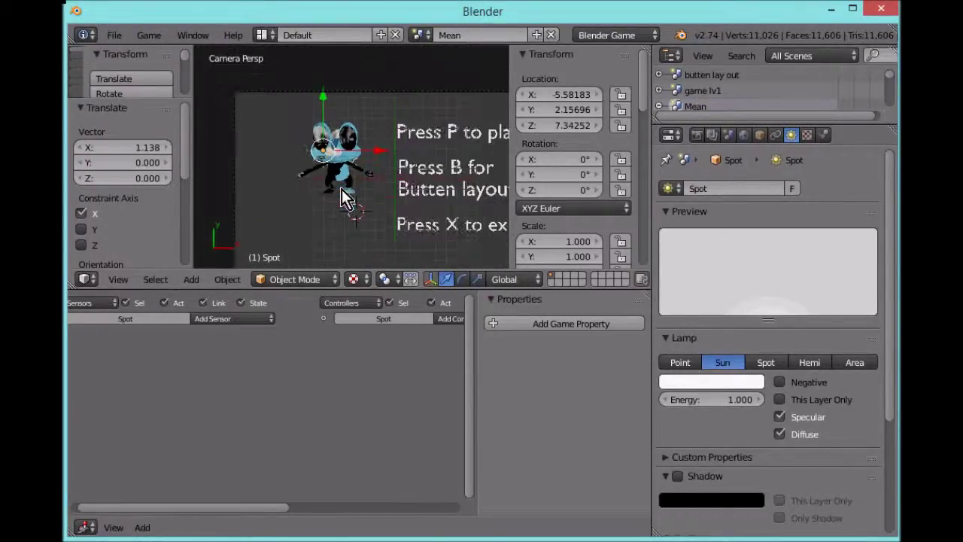
Step: Place the 3D cursor above the menu text beside the Froakie and add a single-bone armature there at about X 0.211, Y 2.591, Z 5.245
key(KP_0)
middle_drag(341, 189, 390, 143)
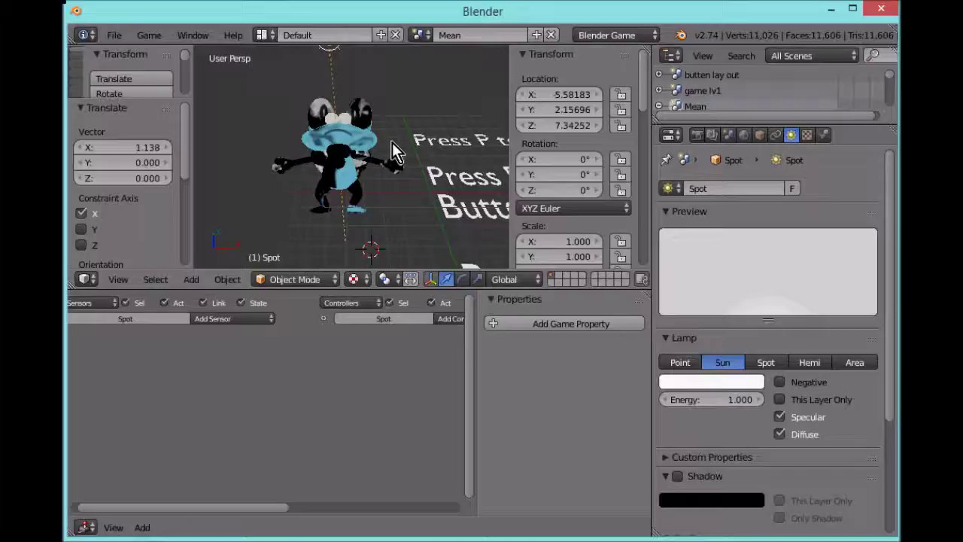
key(minus)
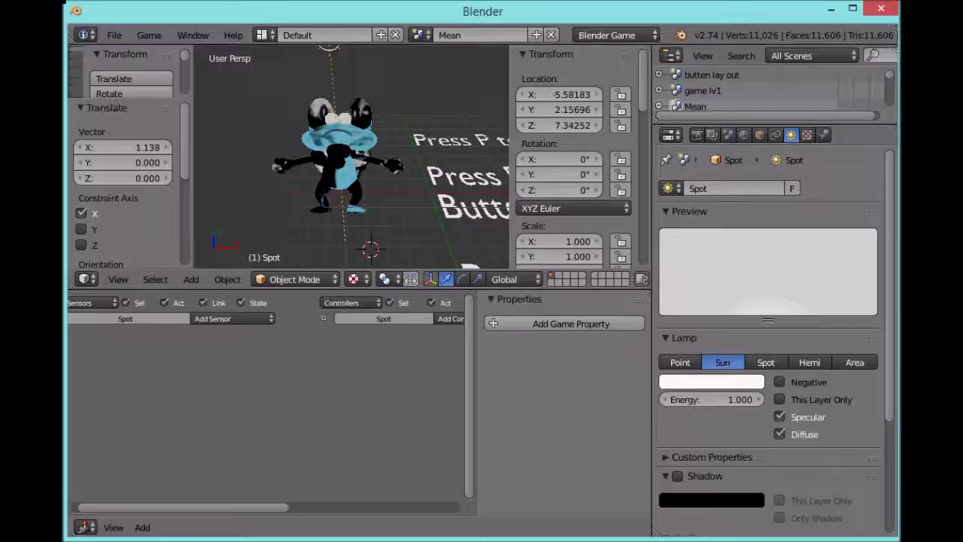
click(454, 88)
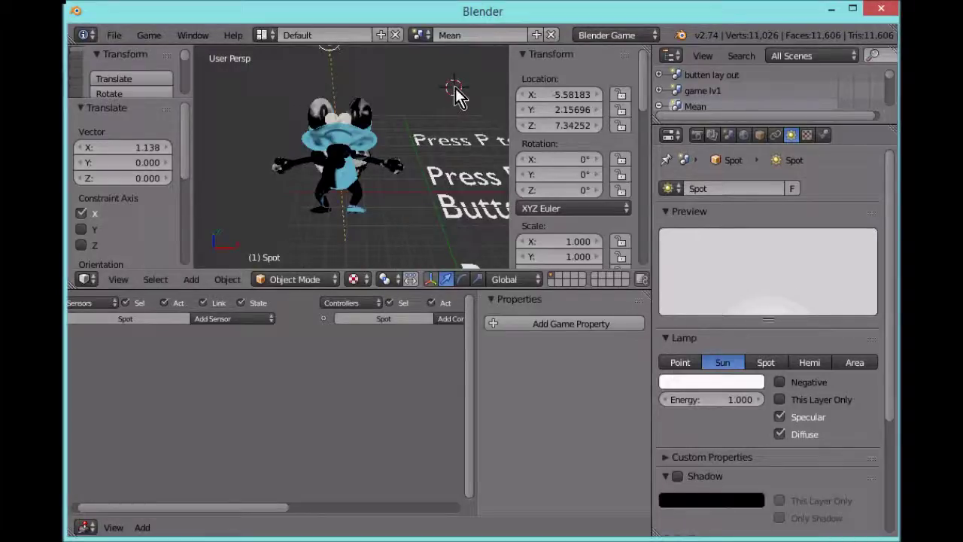
middle_drag(455, 92, 424, 135)
scroll(447, 112, down, 2)
scroll(446, 118, up, 2)
key(shift+a)
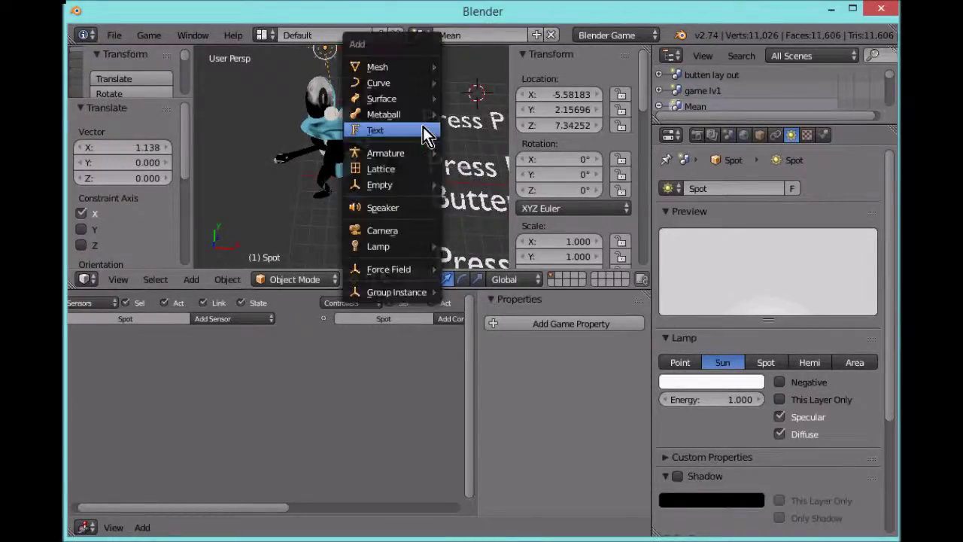
mouse_move(422, 158)
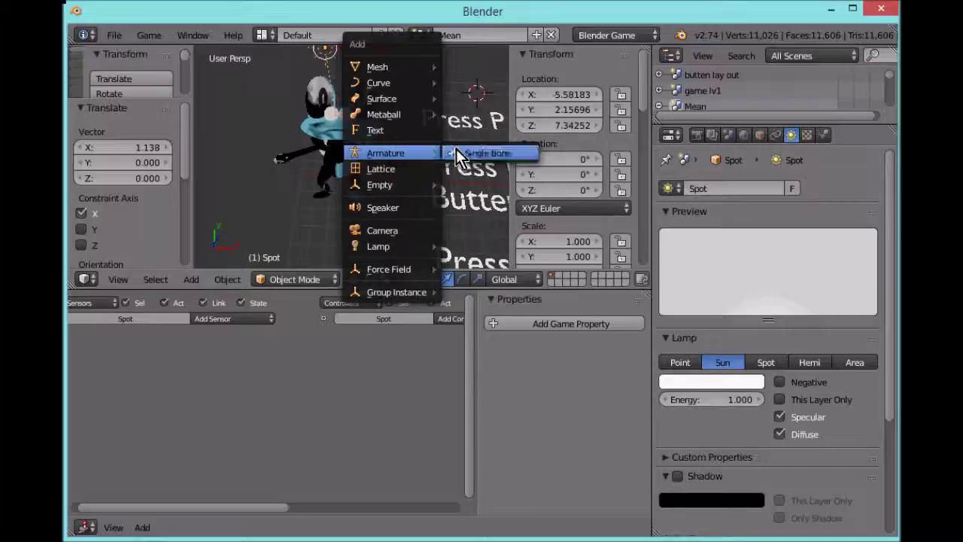
click(456, 148)
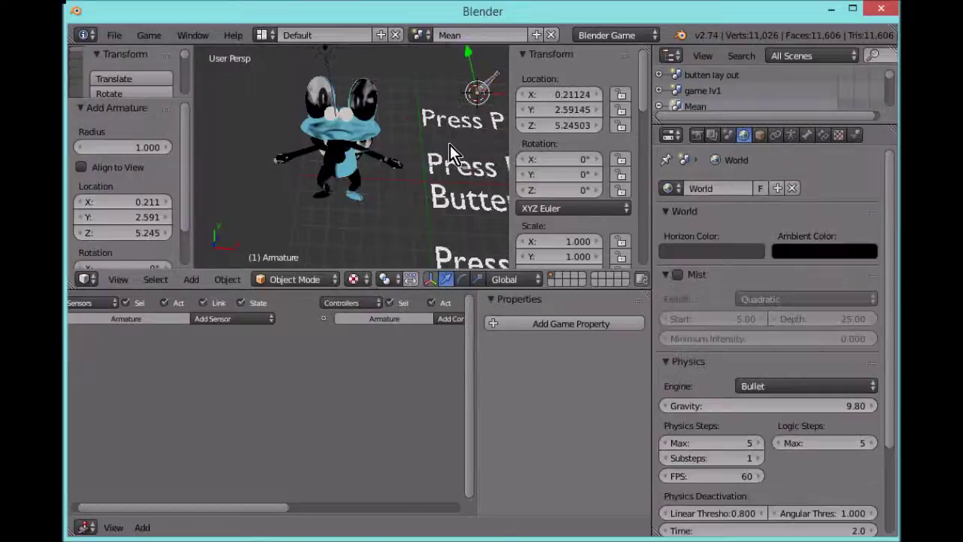
Step: Move the armature along the X axis to about X -5.699, over the Froakie model
key(g)
key(x)
click(497, 95)
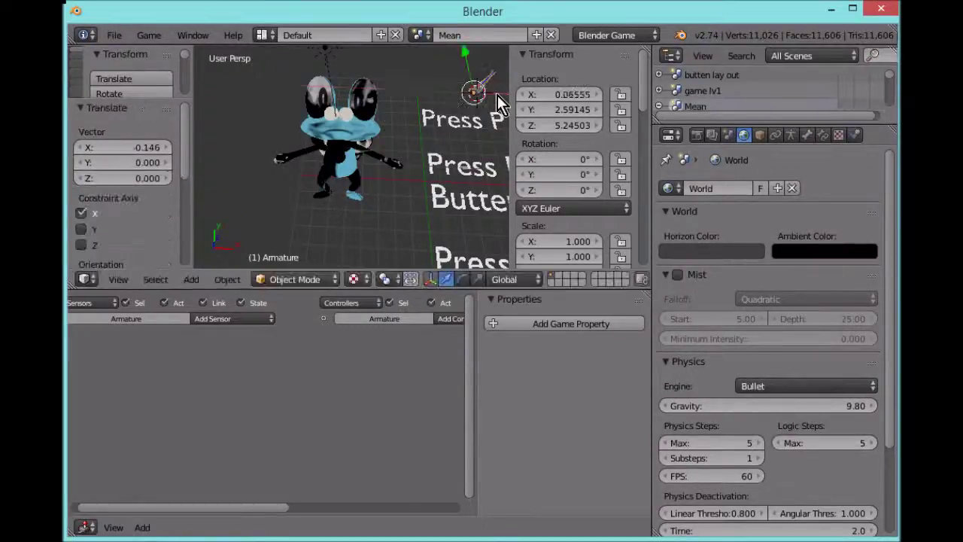
key(g)
key(x)
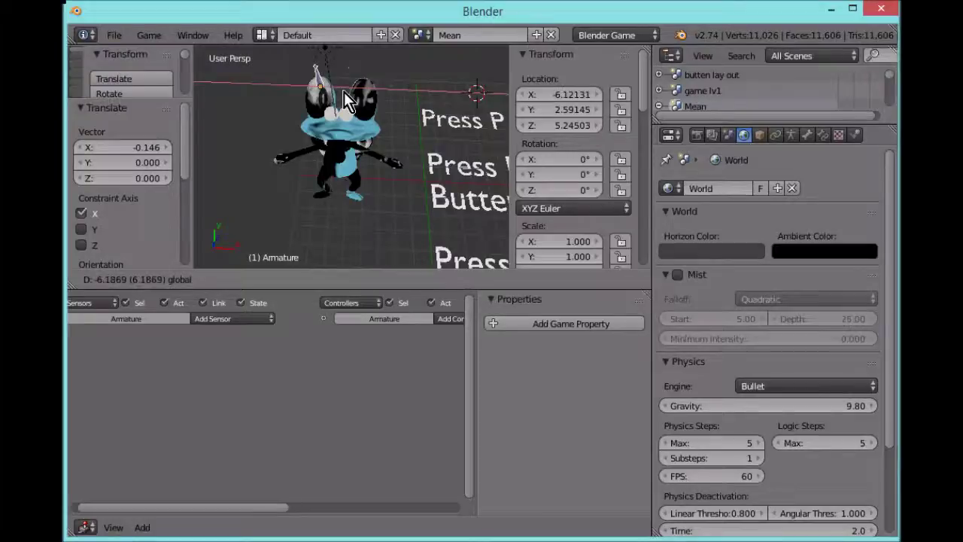
click(305, 186)
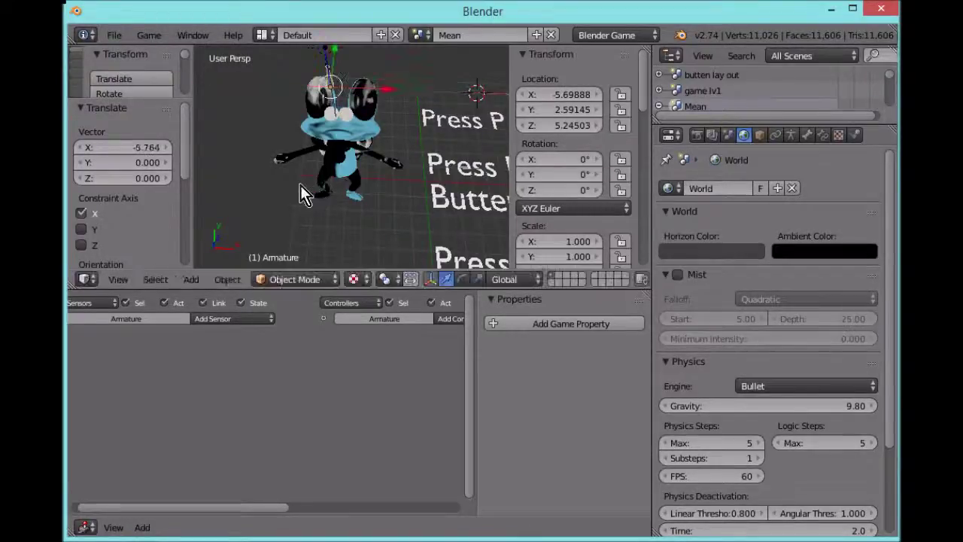
Step: Enable X-Ray display for the armature and move it about -5.261 along the Z axis into the Froakie's body
click(790, 135)
click(779, 466)
middle_drag(394, 88, 309, 104)
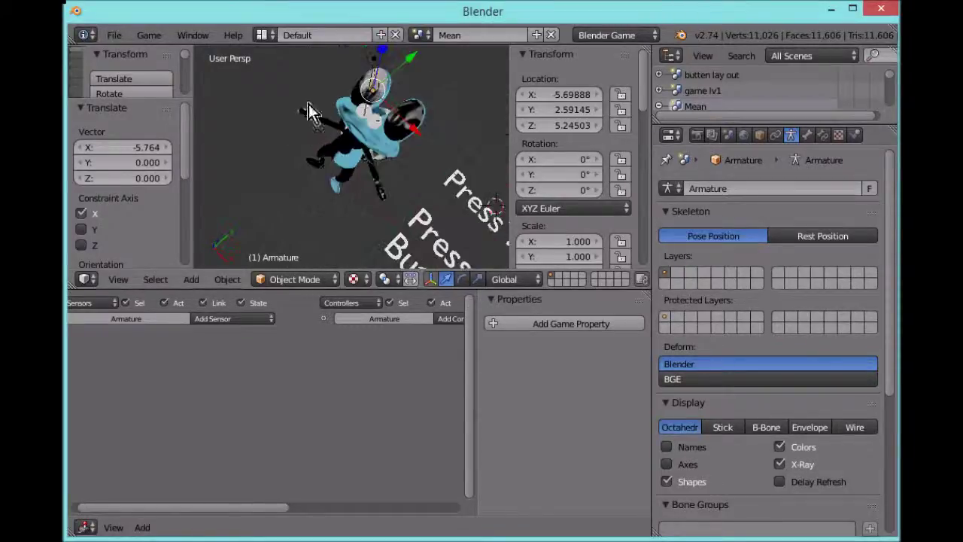
middle_drag(412, 93, 430, 51)
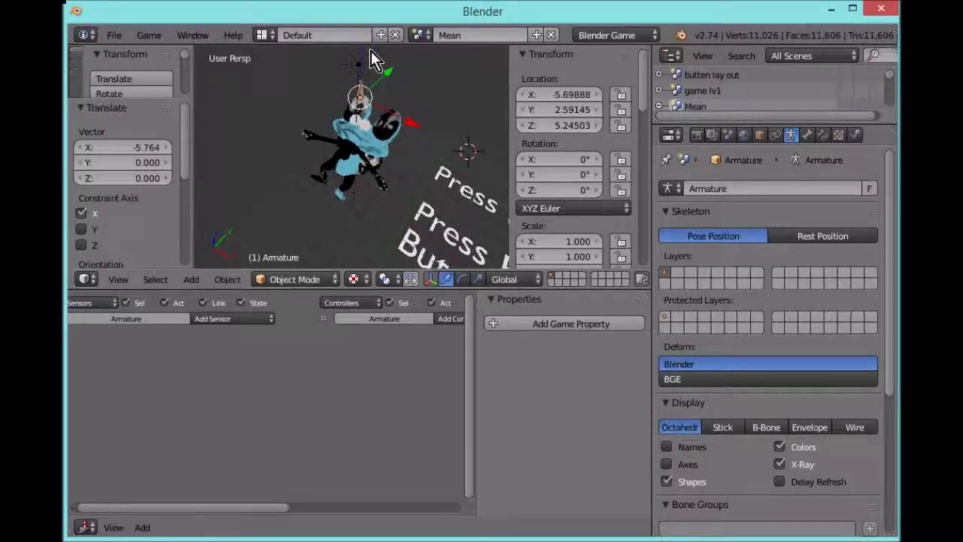
key(g)
key(z)
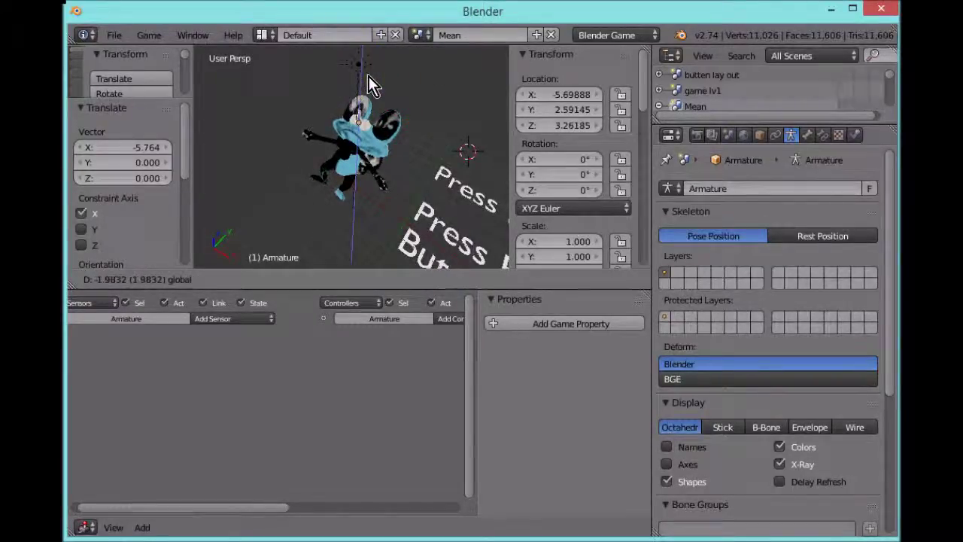
click(327, 141)
Step: Switch the 3D viewport to quad view and frame the Froakie in the top, front and right views
scroll(327, 141, up, 4)
scroll(327, 141, down, 5)
scroll(346, 154, up, 2)
middle_drag(355, 164, 411, 158)
click(122, 282)
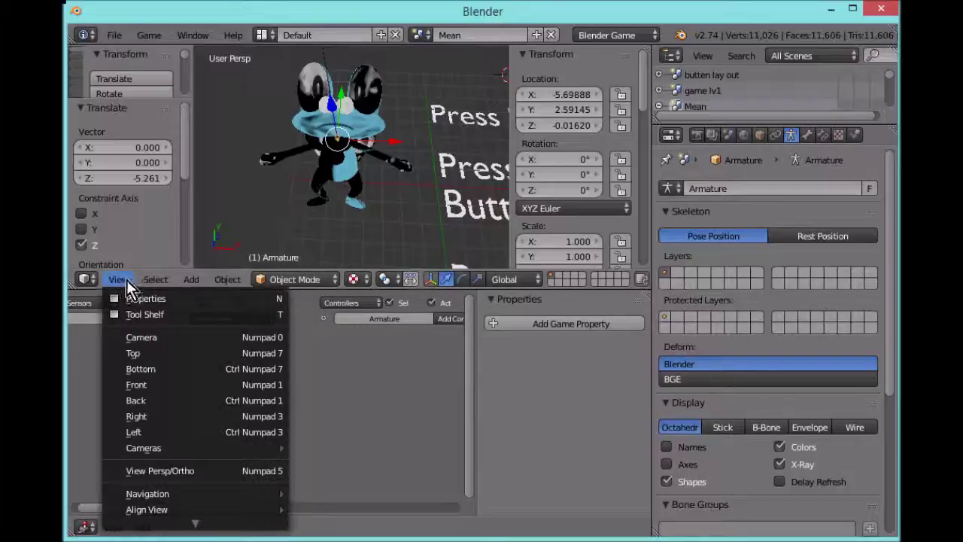
scroll(167, 443, down, 10)
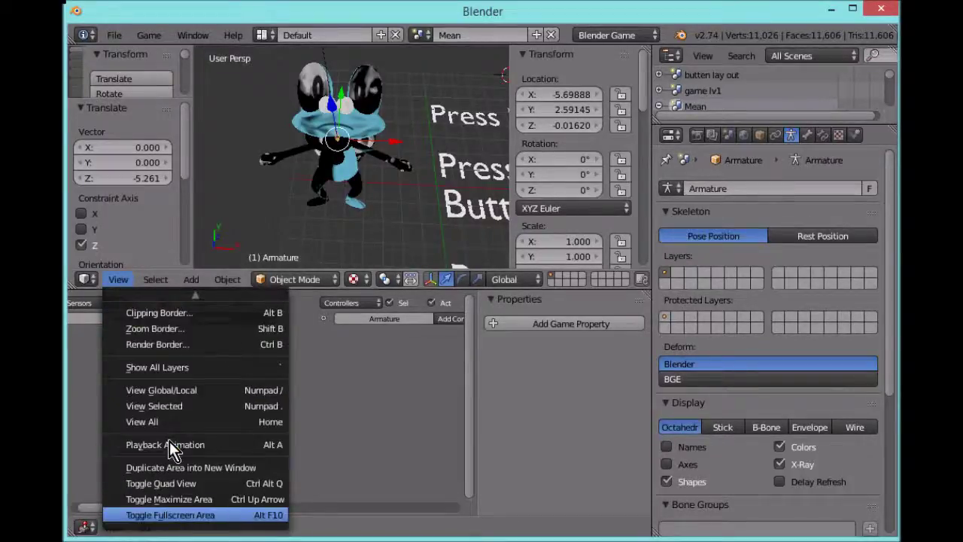
click(303, 228)
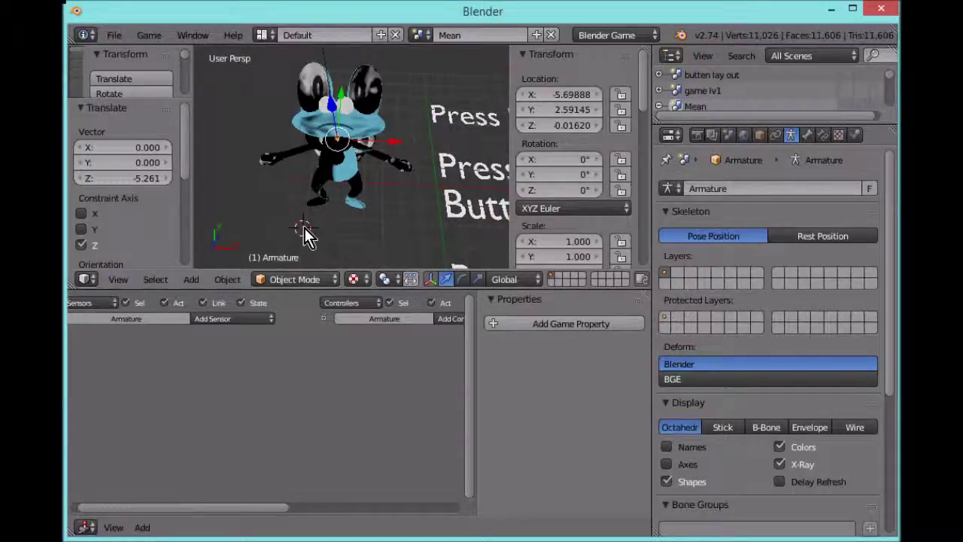
key(ctrl+alt+q)
scroll(284, 107, up, 5)
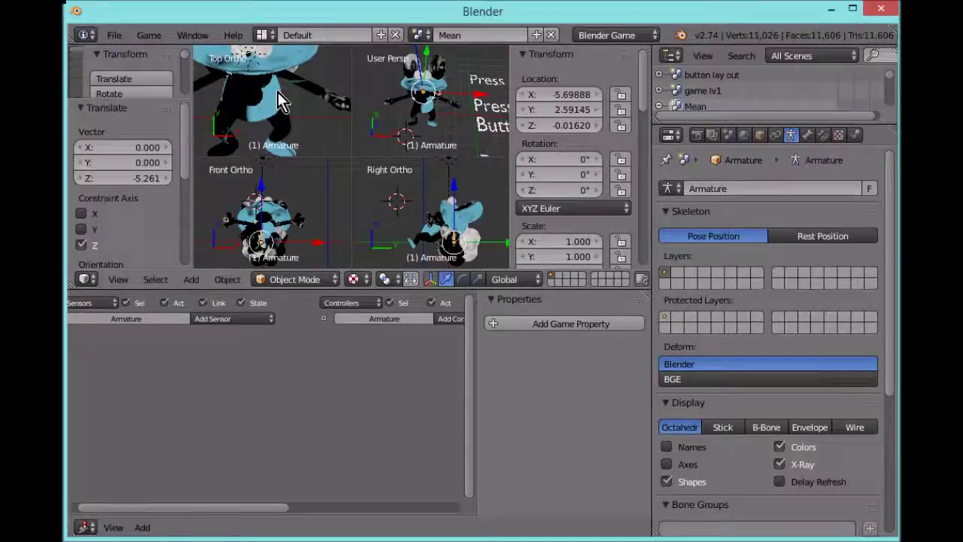
scroll(277, 92, down, 5)
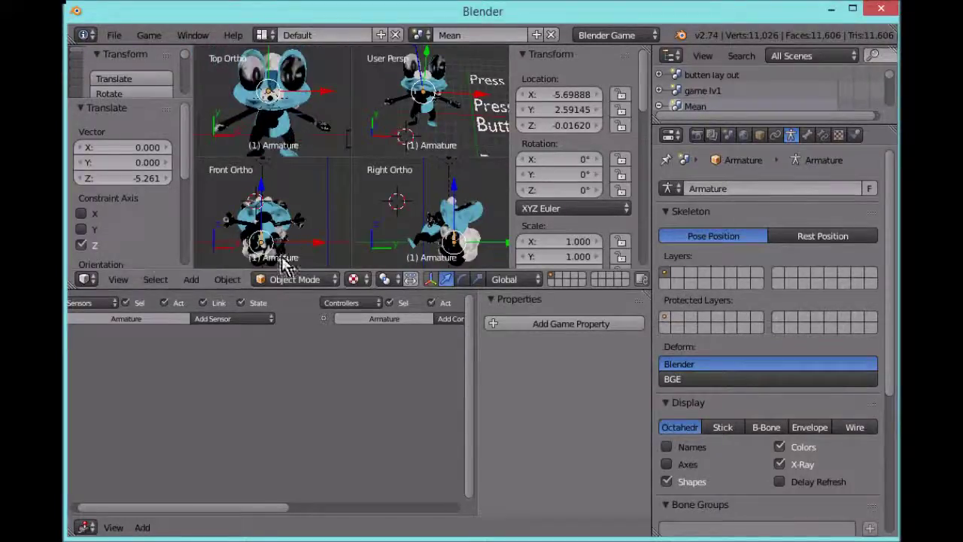
scroll(283, 191, up, 5)
scroll(281, 196, down, 5)
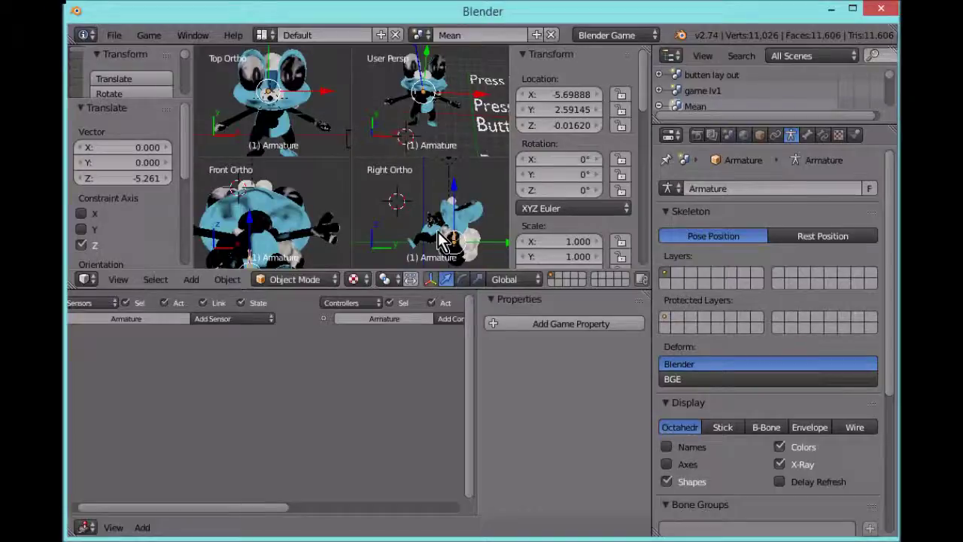
scroll(442, 241, up, 5)
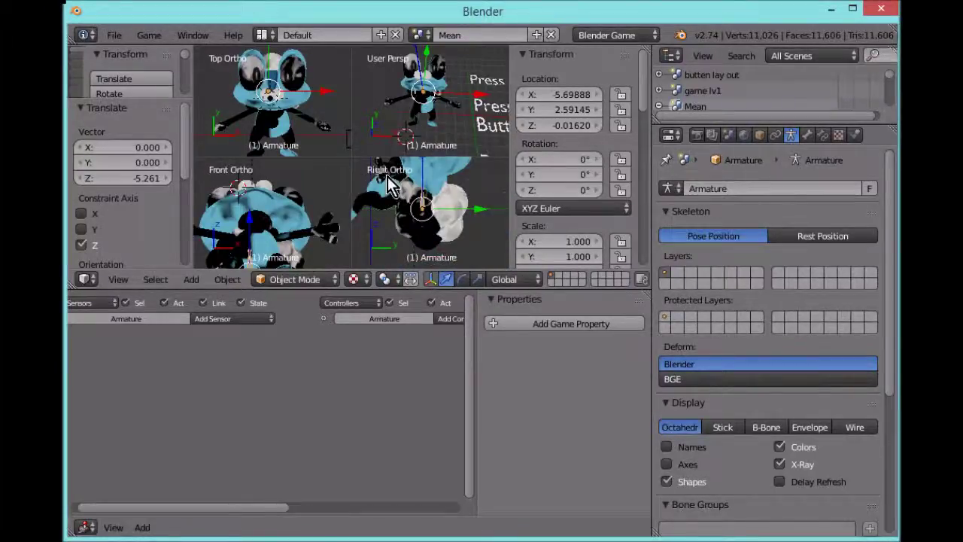
Step: Move the armature about 0.776 along the Z axis and -1.741 along the Y axis inside the Froakie's torso
scroll(391, 186, up, 4)
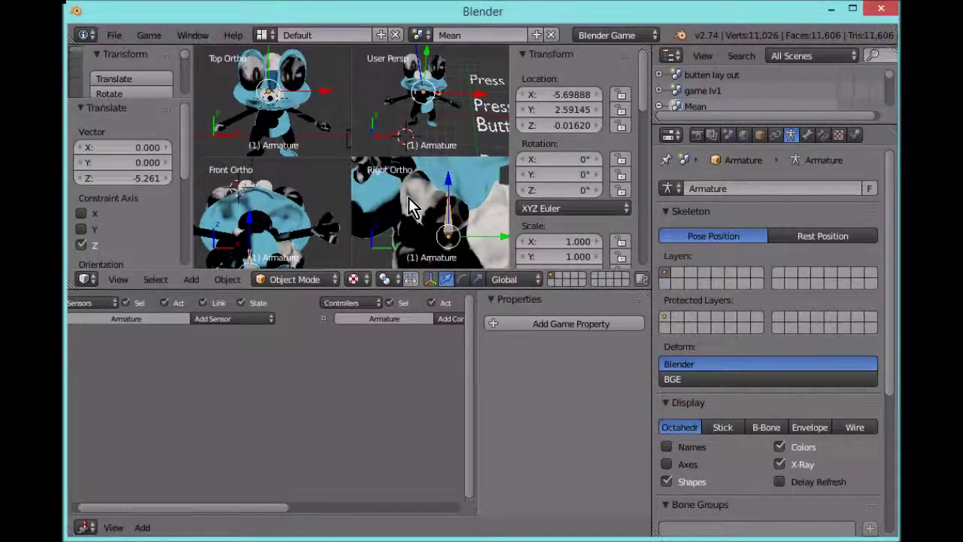
scroll(436, 207, up, 3)
key(g)
key(z)
click(453, 166)
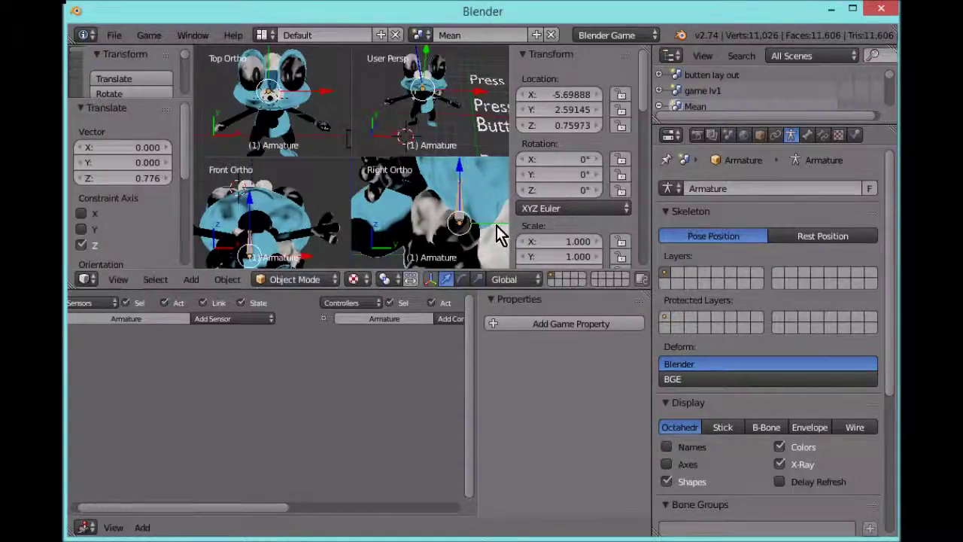
key(g)
key(y)
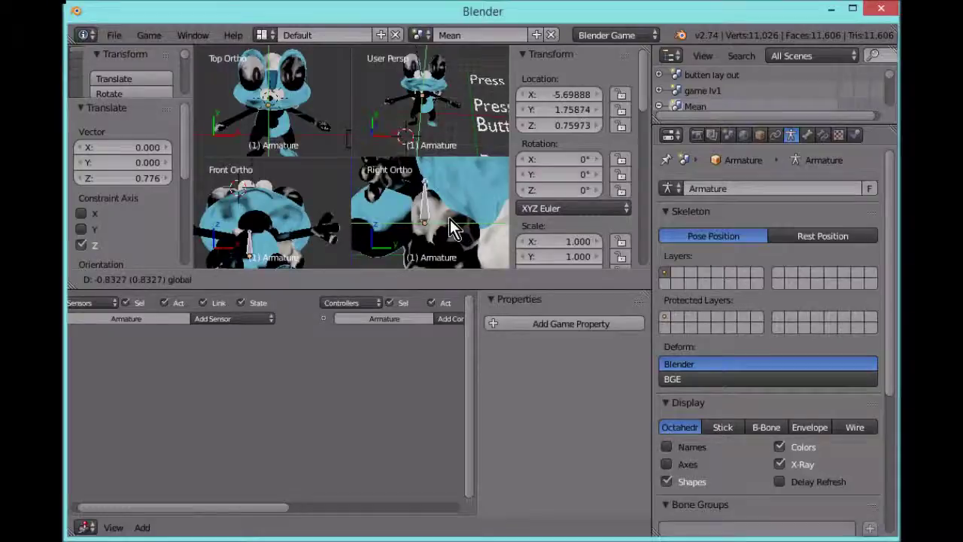
click(425, 226)
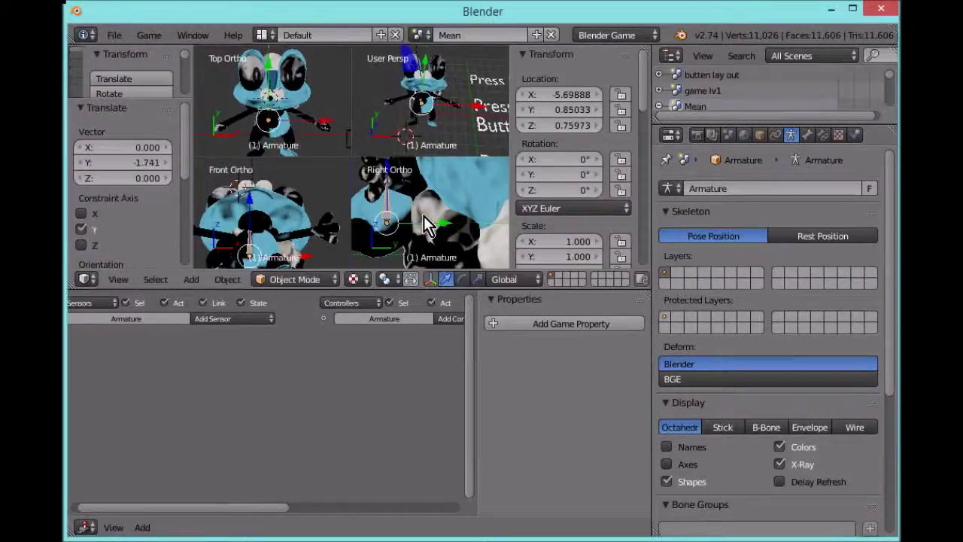
Step: Rotate the armature about 304.531° around the global X axis to tilt the bone along the Froakie's torso
mouse_move(421, 104)
middle_down()
mouse_move(383, 67)
mouse_move(414, 87)
middle_up()
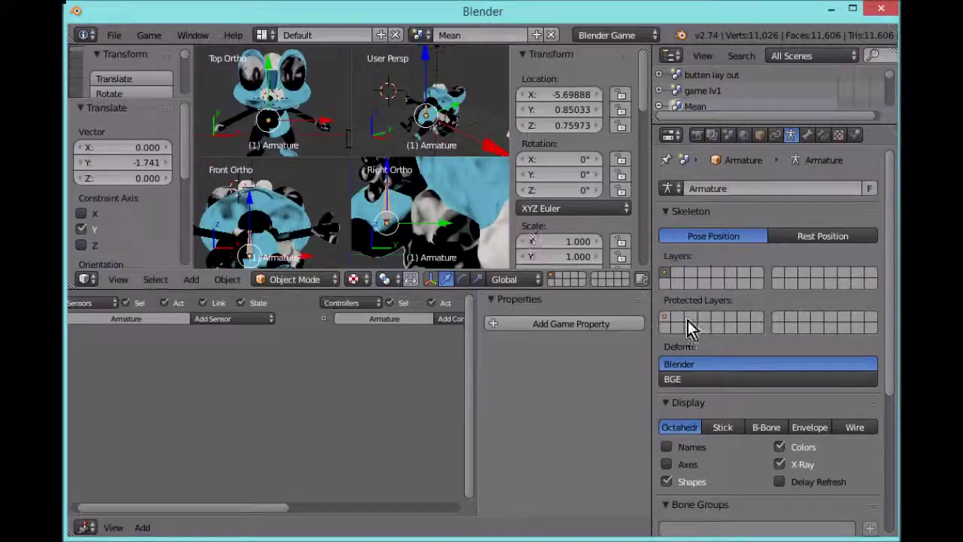
click(783, 463)
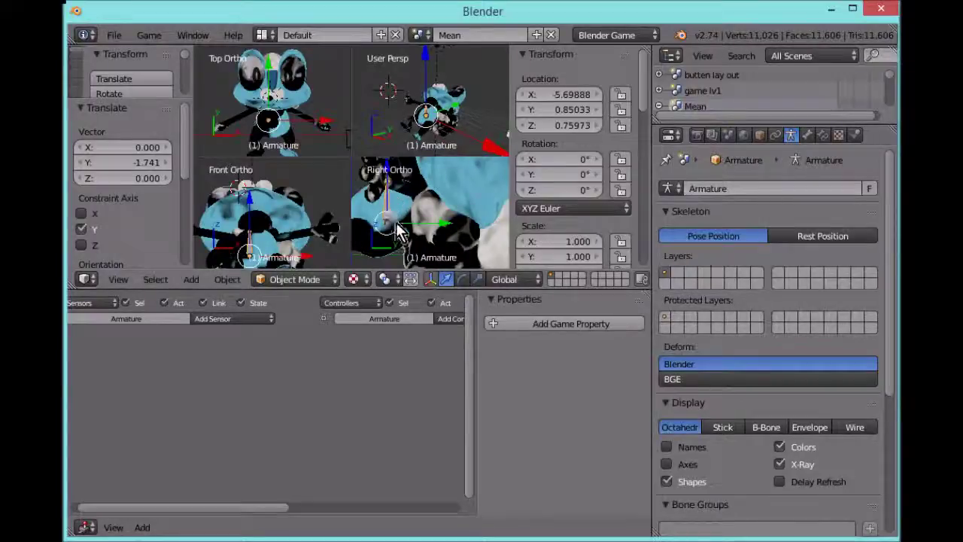
middle_drag(426, 108, 408, 252)
key(r)
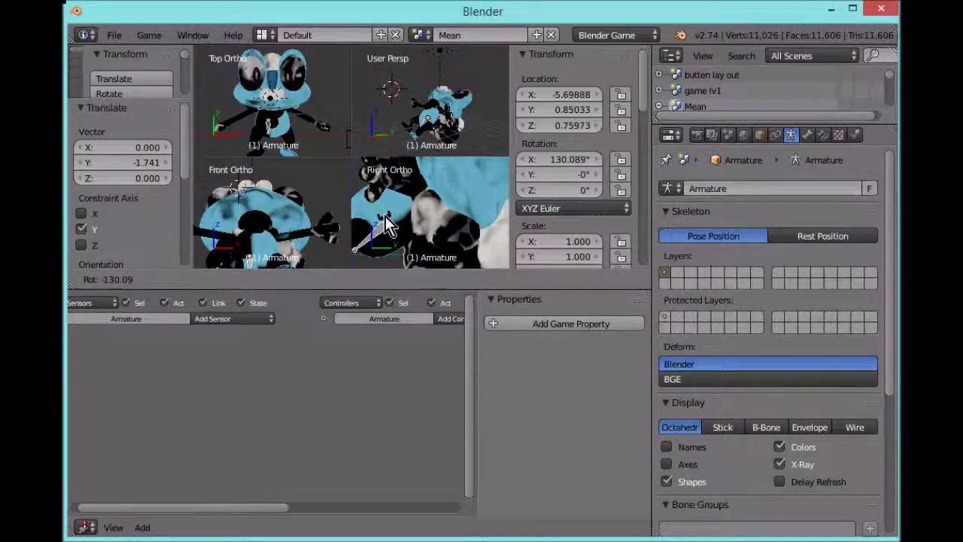
key(y)
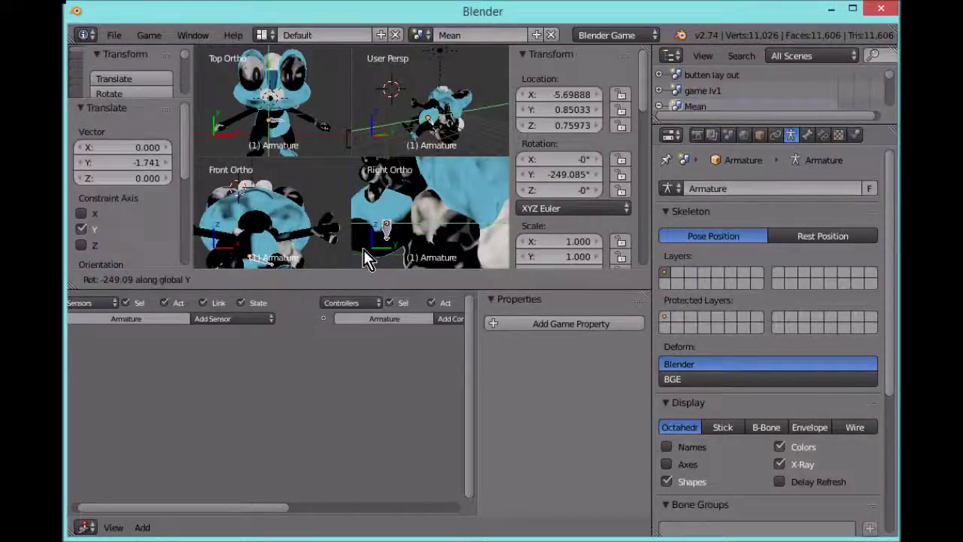
key(x)
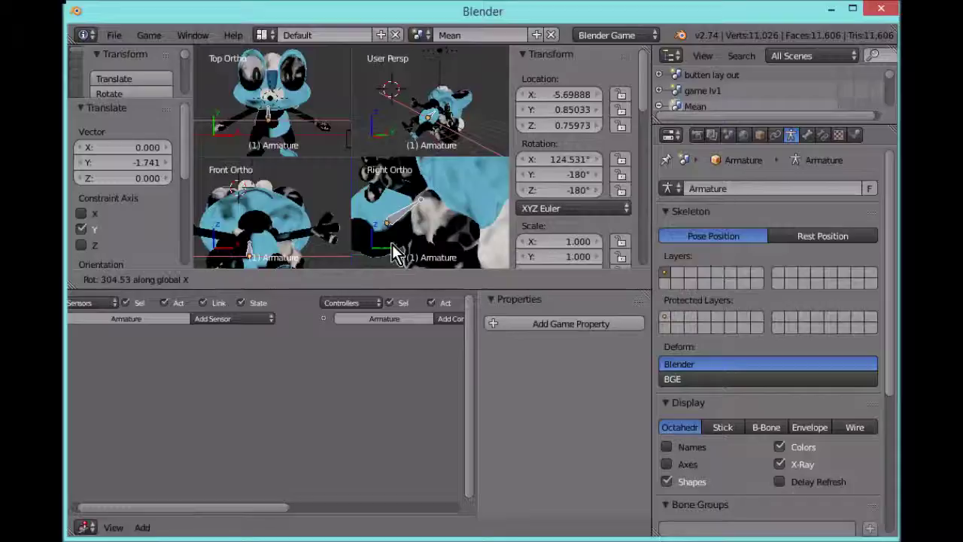
click(392, 245)
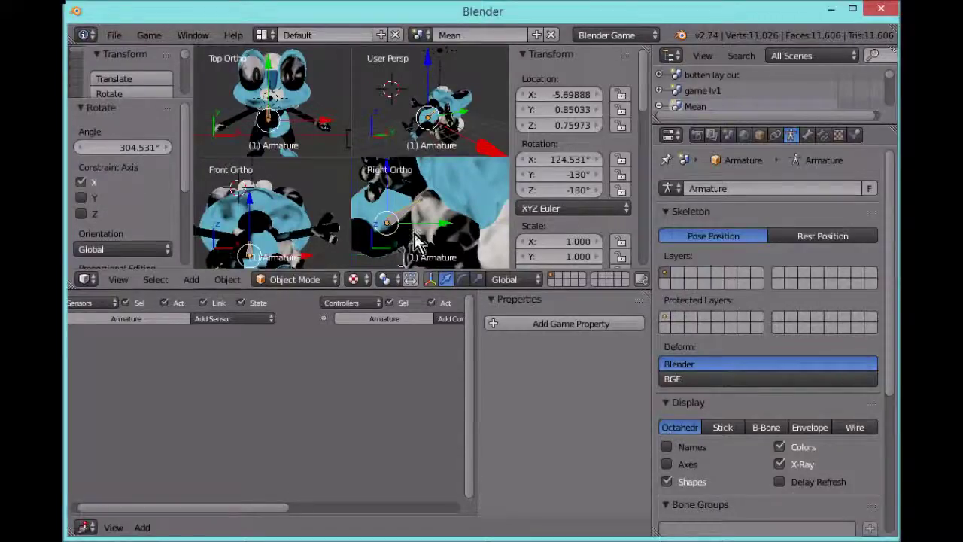
Step: In Edit Mode, extrude two bones from the torso bone's tip along the Froakie's arm, offset about -0.794 and -1.048 in X
middle_drag(425, 135, 460, 122)
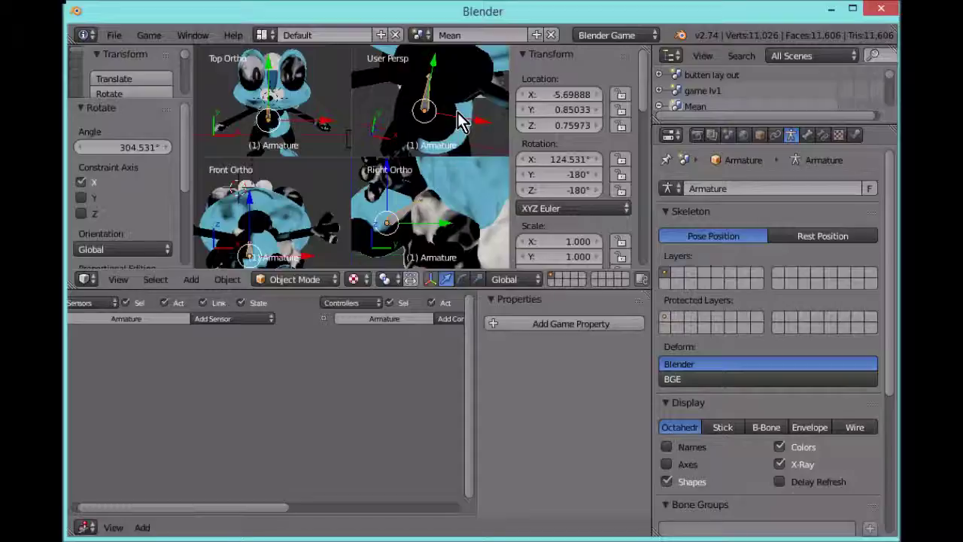
middle_drag(460, 122, 431, 88)
key(Tab)
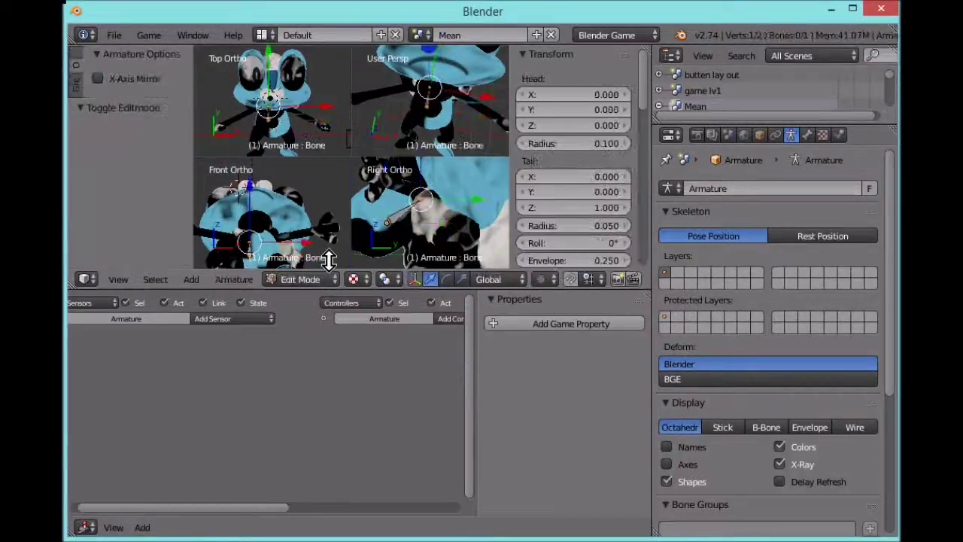
scroll(426, 77, up, 2)
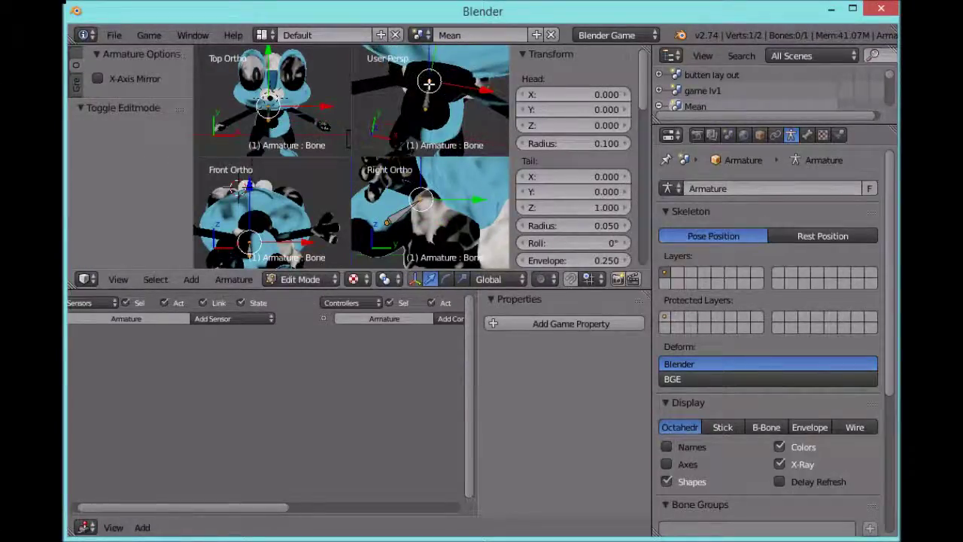
key(e)
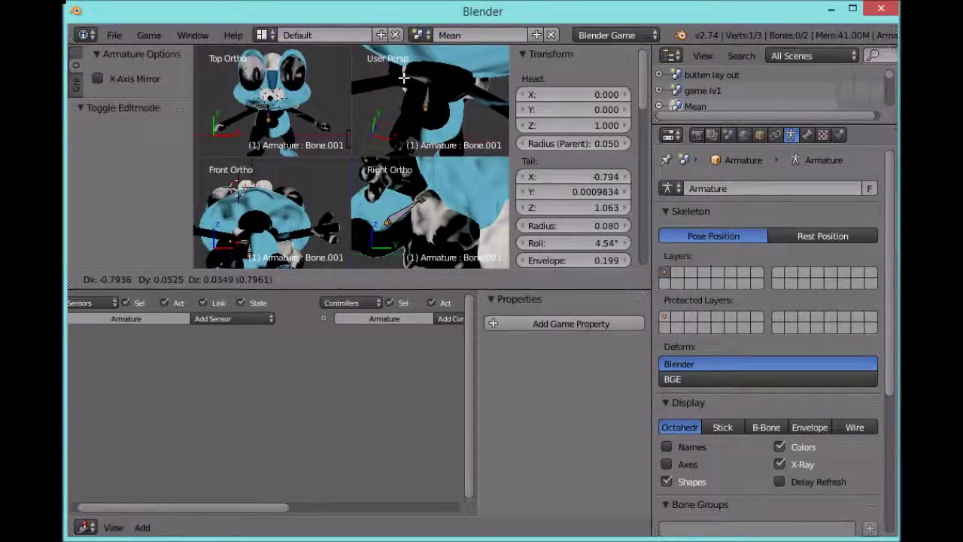
click(404, 77)
key(e)
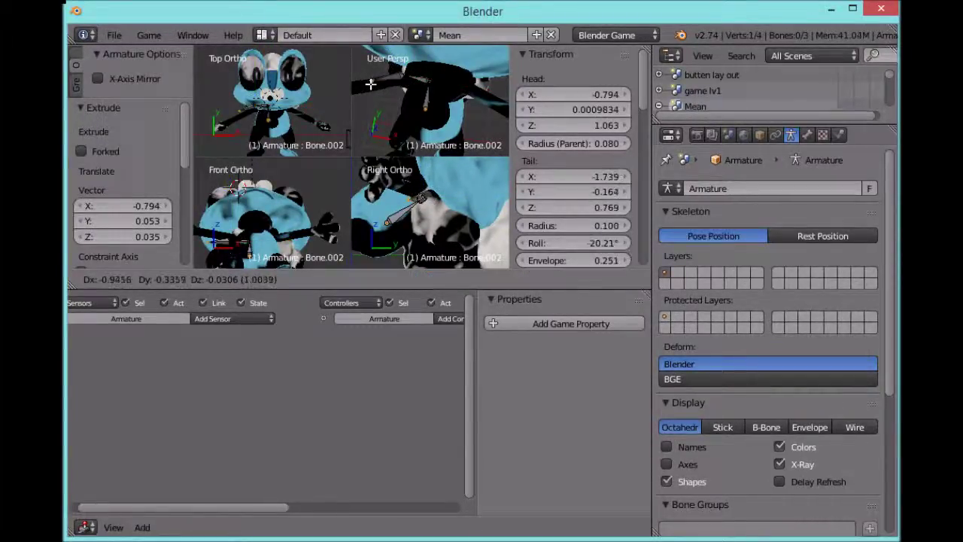
click(367, 87)
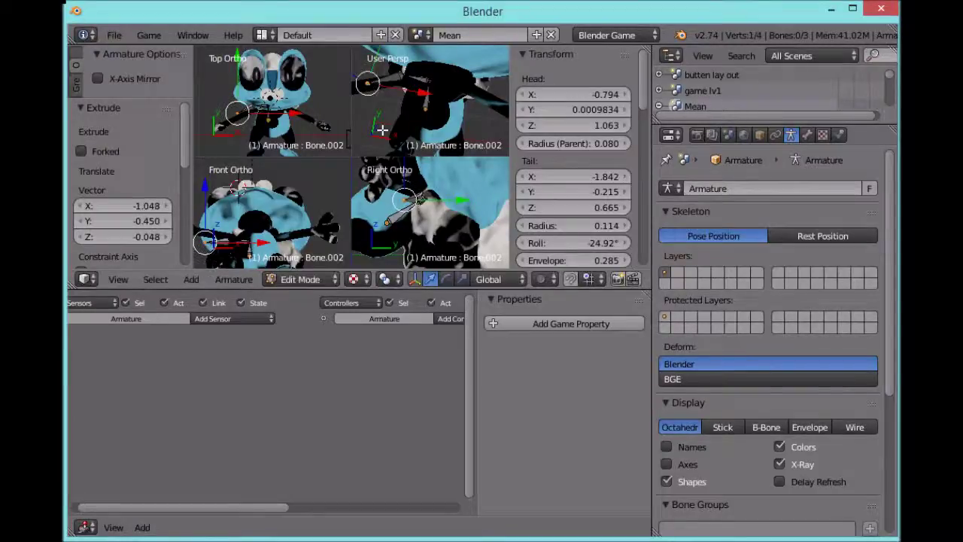
Step: Extrude two more bones from the arm chain's tip out toward the Froakie's hand, offset about -0.838 and -0.827 in X
key(e)
right_click(383, 135)
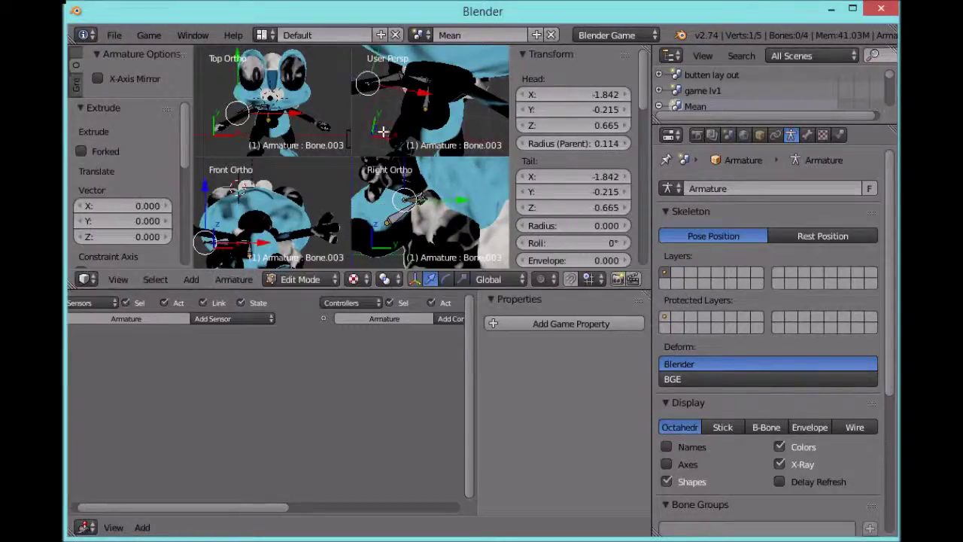
middle_drag(382, 129, 426, 85)
key(e)
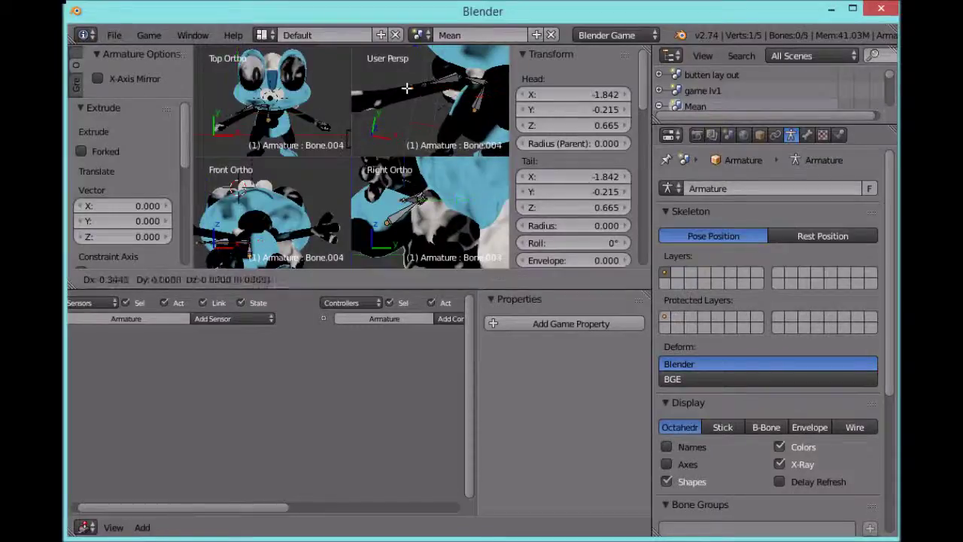
click(398, 91)
key(e)
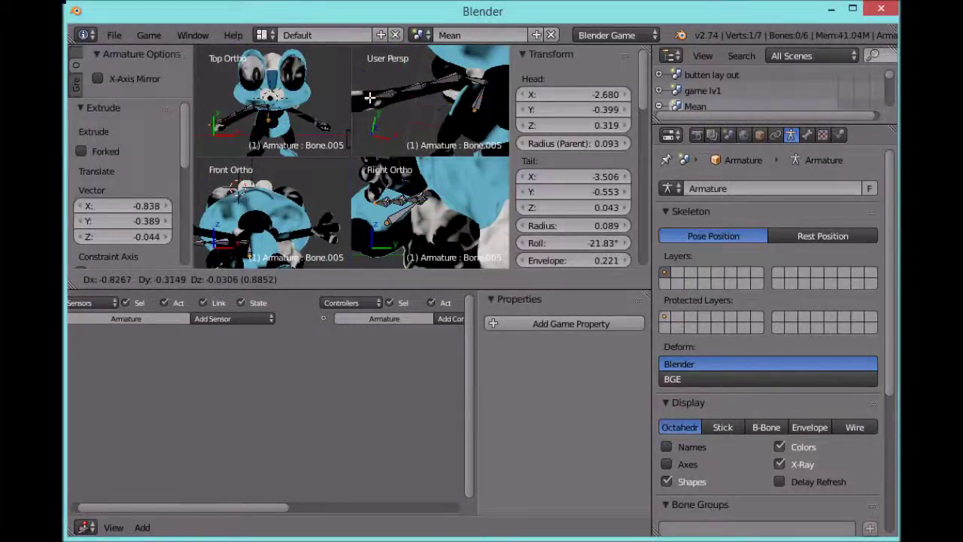
click(370, 96)
Step: Select the upper-arm bone and move it about 0.291 along the Z axis
middle_drag(373, 98, 346, 166)
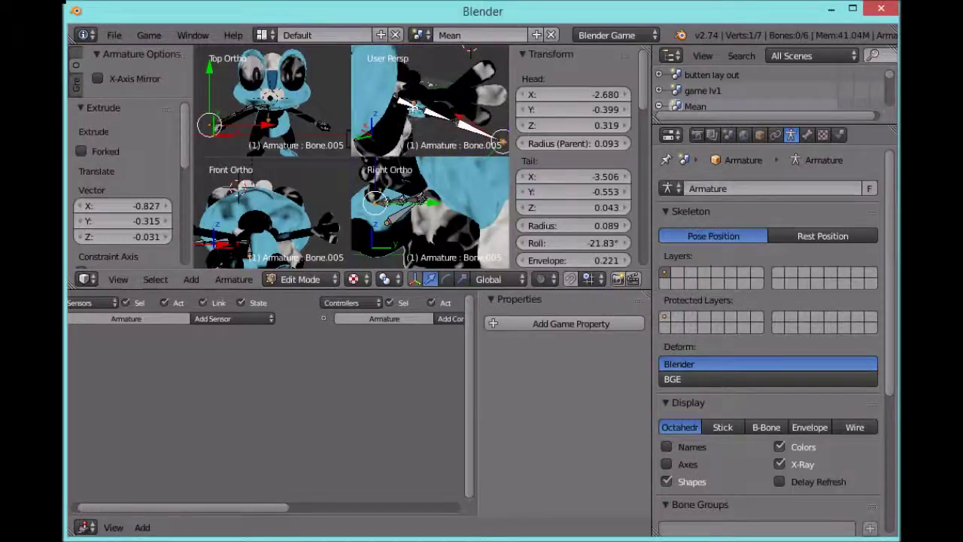
key(shift+a)
key(g)
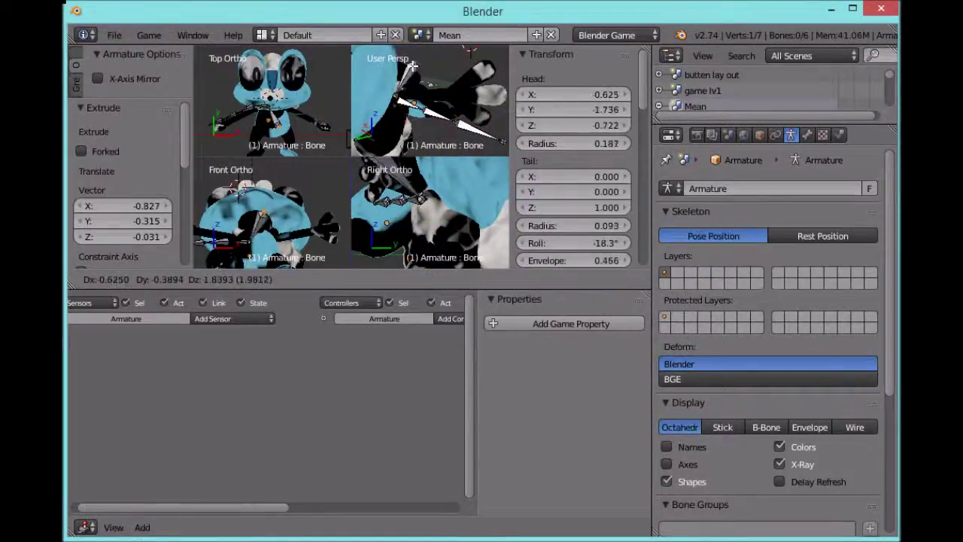
key(Escape)
right_click(243, 190)
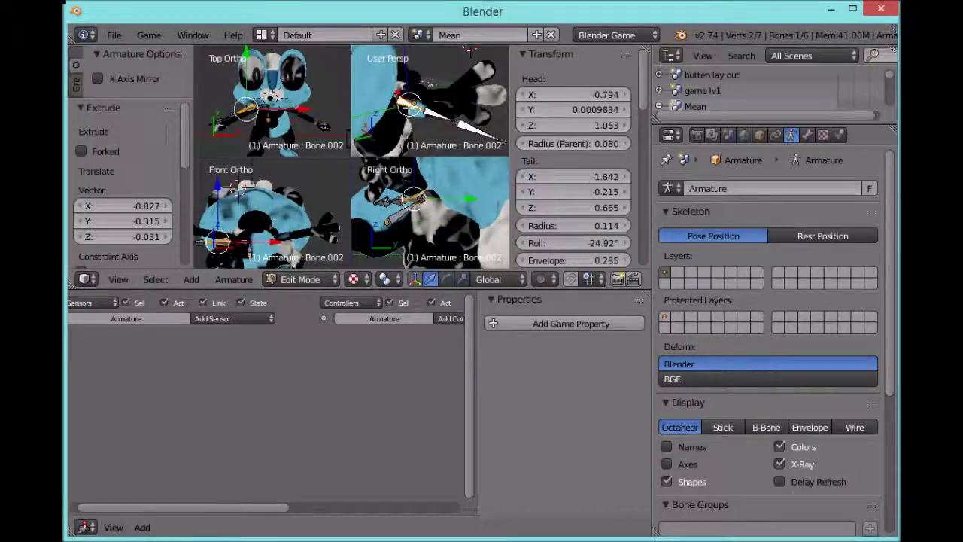
key(g)
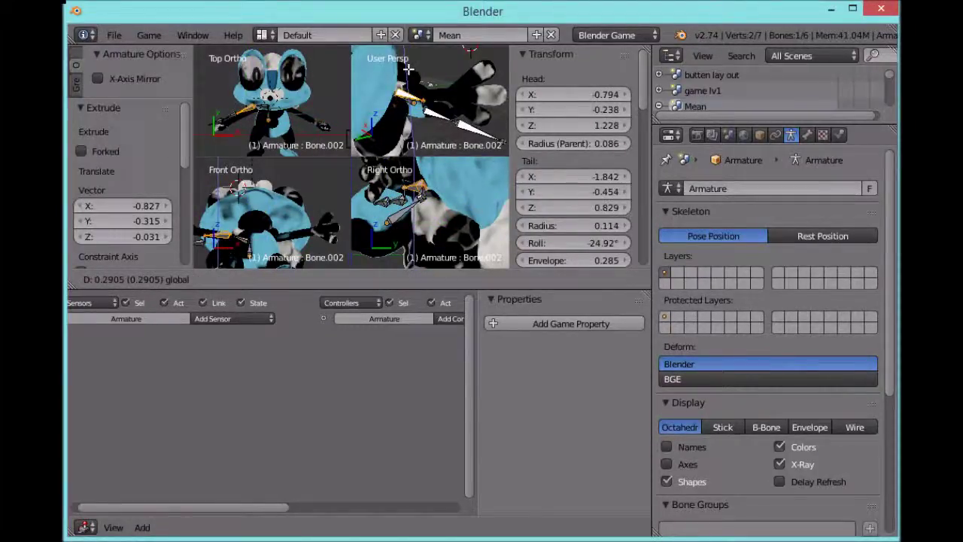
click(407, 68)
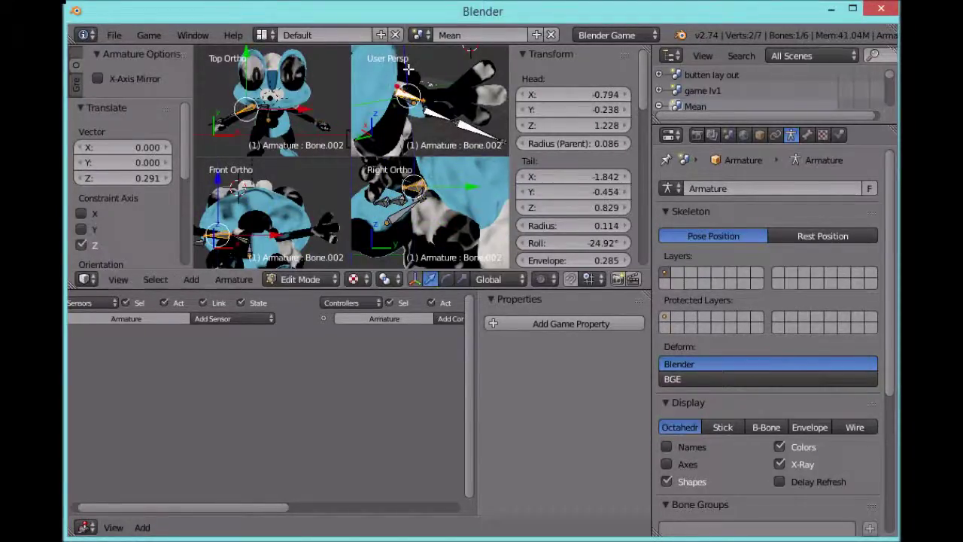
Step: Turn off the armature's X-Ray display and move the upper-arm bone about -0.439 along Z and -0.014 along Y
click(779, 463)
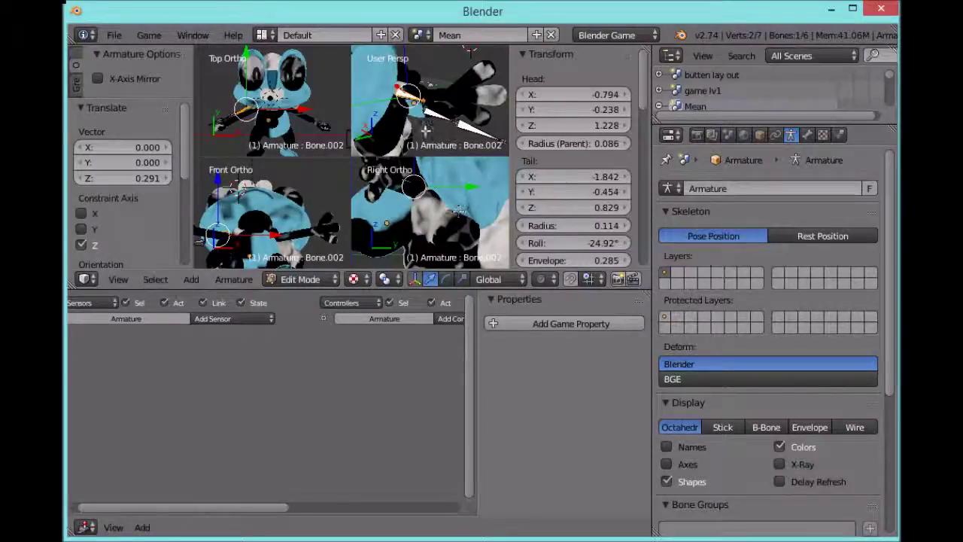
key(g)
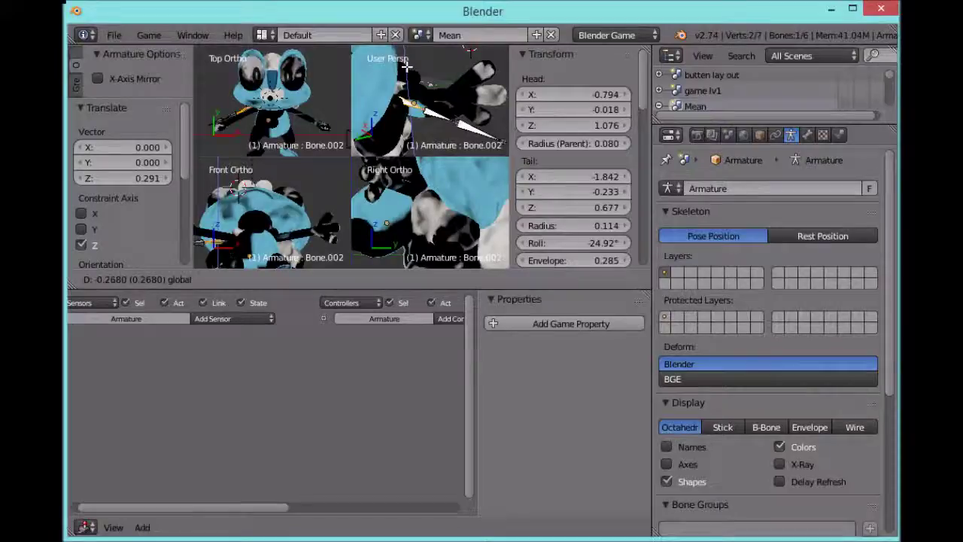
click(392, 119)
key(g)
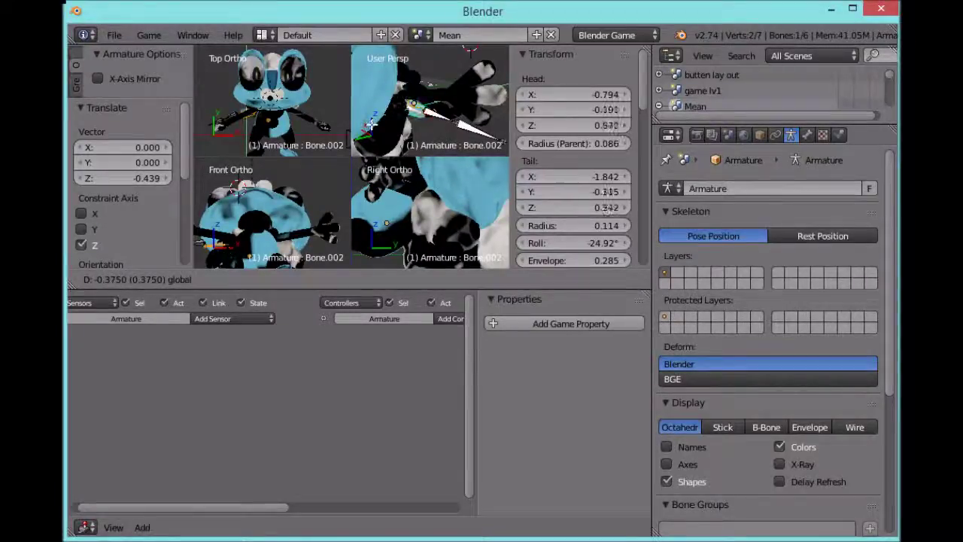
click(452, 103)
middle_drag(452, 99, 455, 87)
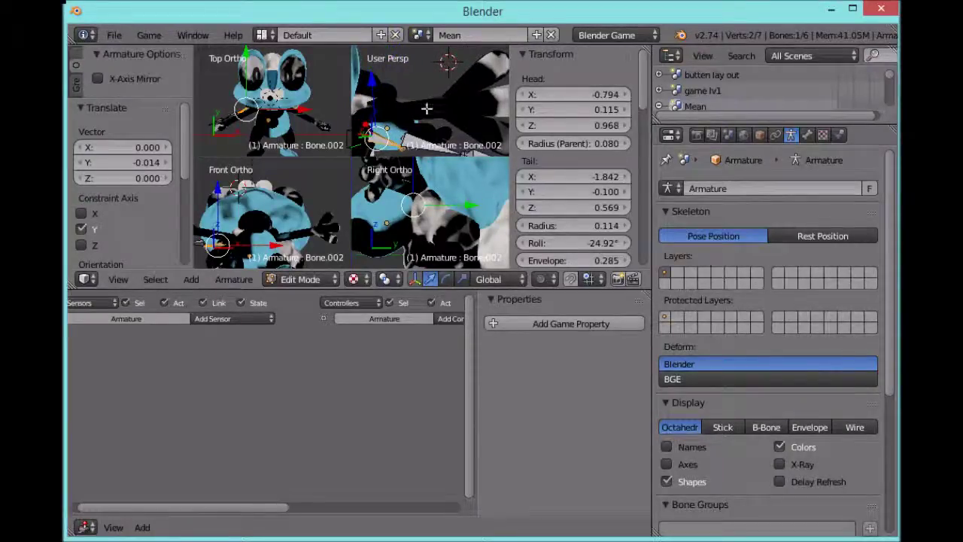
Step: Move the upper-arm bone about 0.363 along the Z axis and -0.399 along the X axis
middle_drag(414, 121, 401, 90)
key(g)
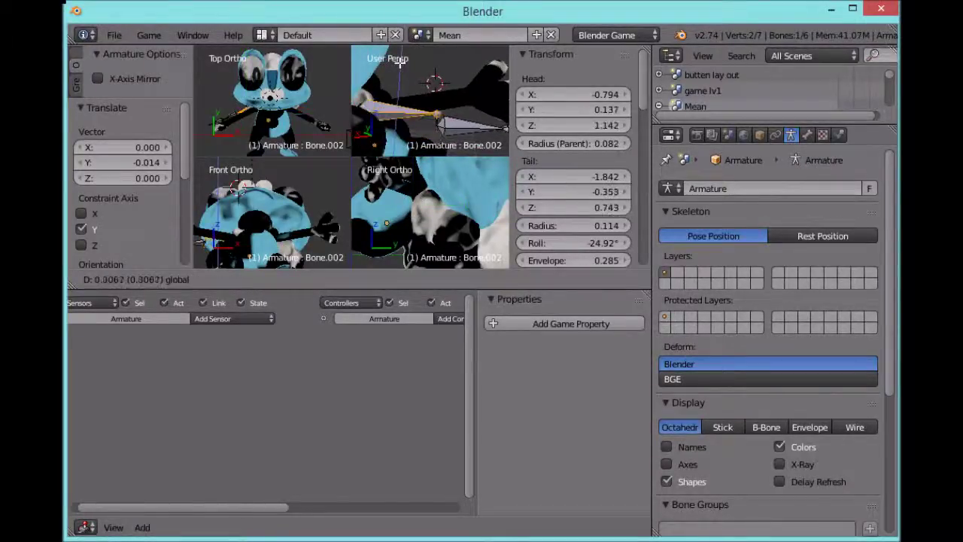
key(z)
click(399, 69)
middle_drag(399, 69, 396, 101)
key(g)
key(x)
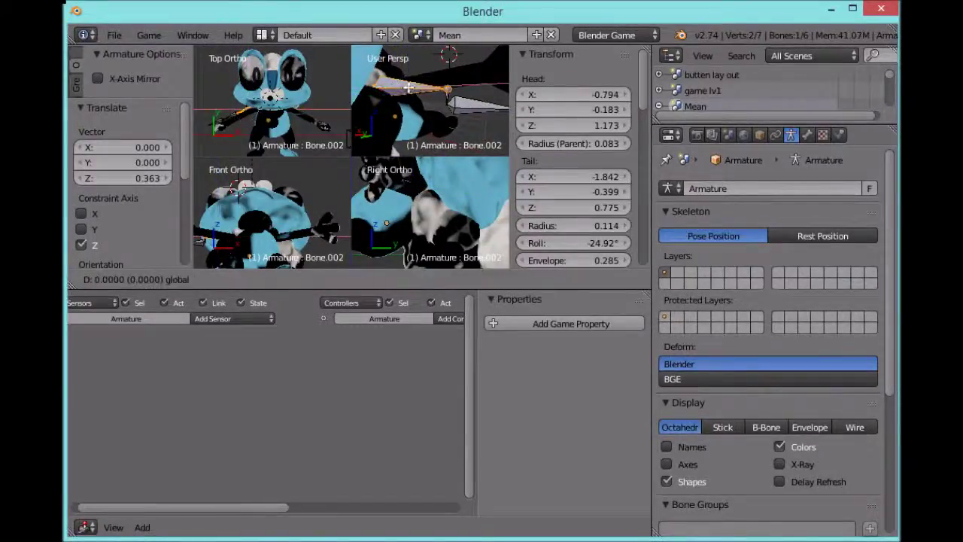
click(376, 85)
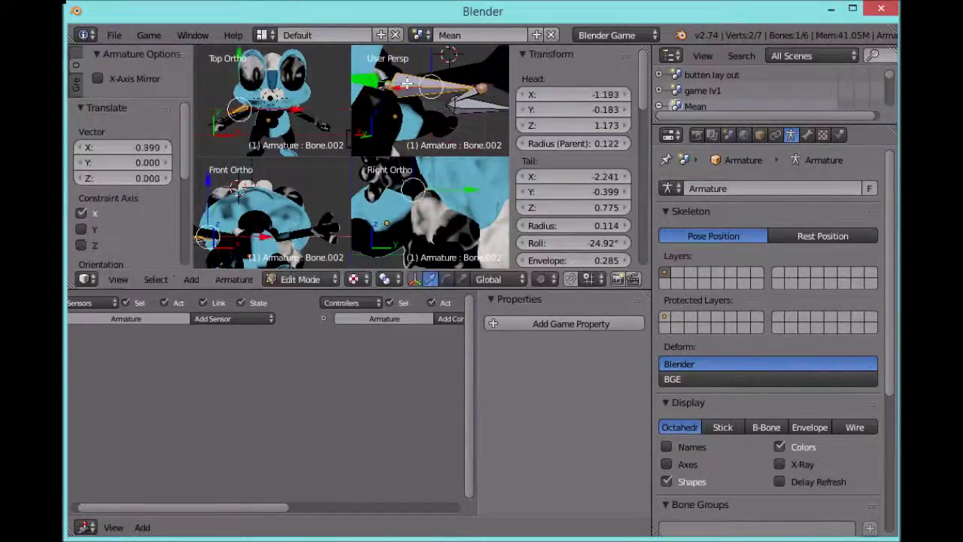
Step: Move the upper-arm bone about -0.360 along the Y axis and -0.576 along the X axis
key(g)
key(z)
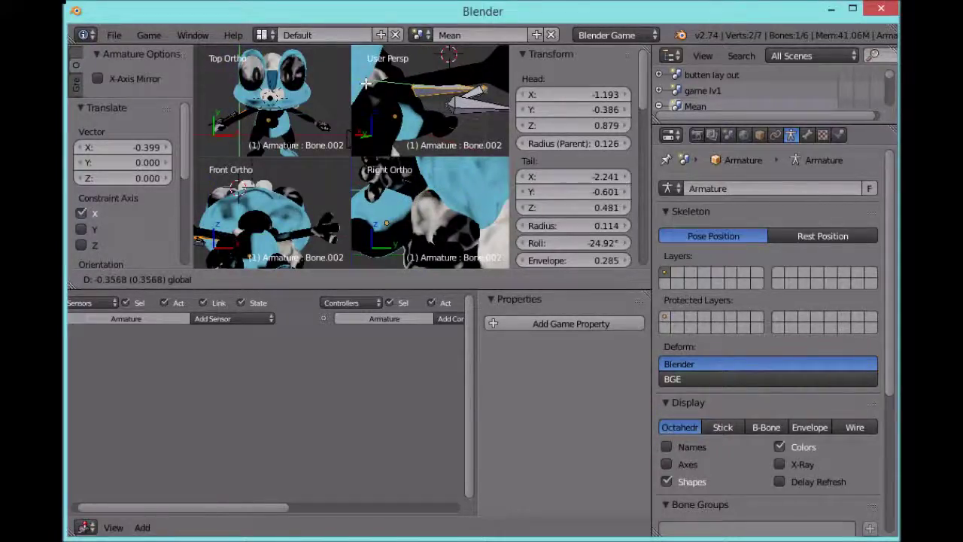
click(425, 92)
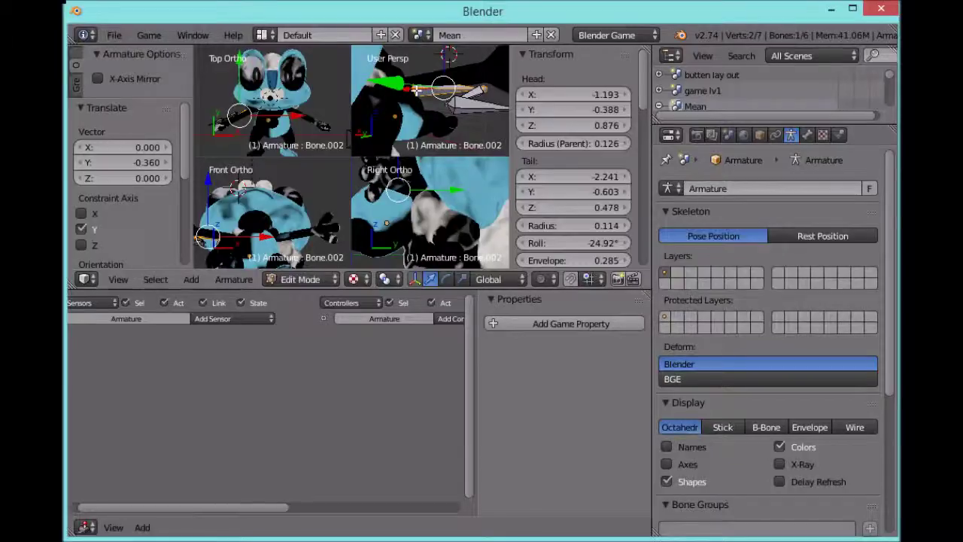
key(g)
key(x)
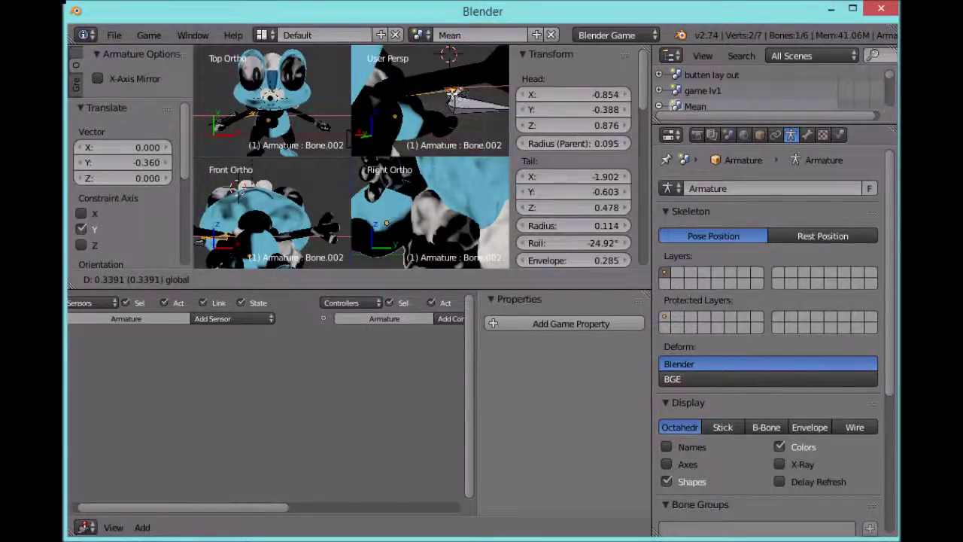
click(451, 96)
Step: Reselect the upper-arm bone and shift it about 0.661 along the X axis, back toward the Froakie's shoulder
right_click(454, 94)
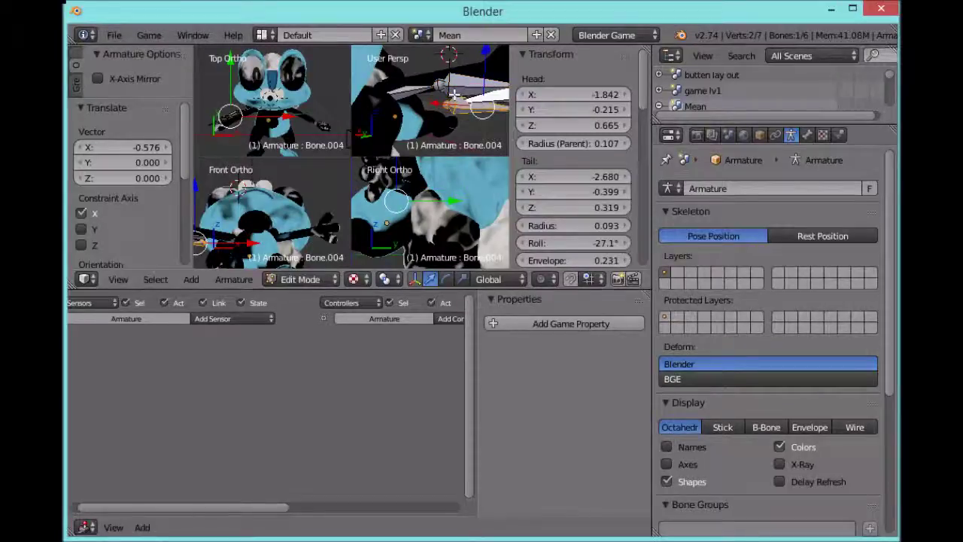
right_click(449, 81)
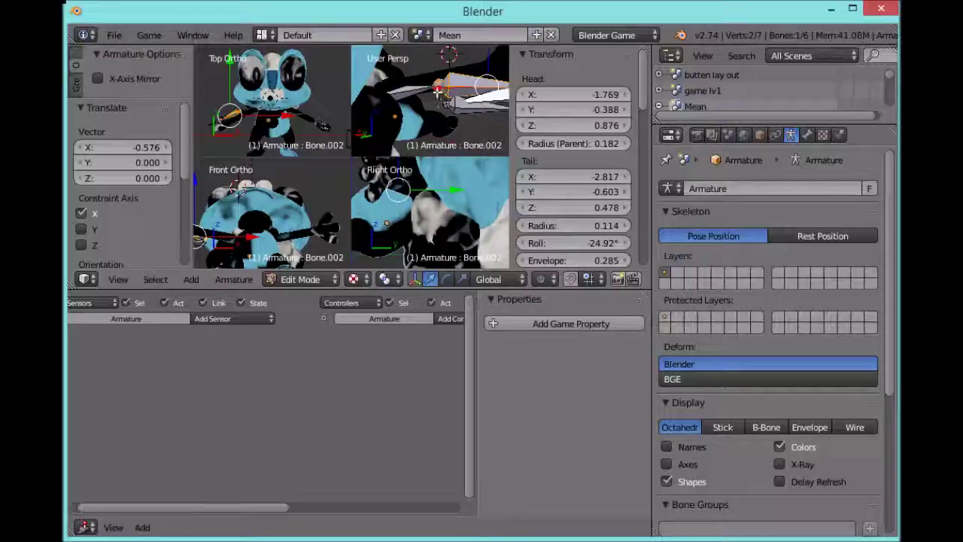
key(g)
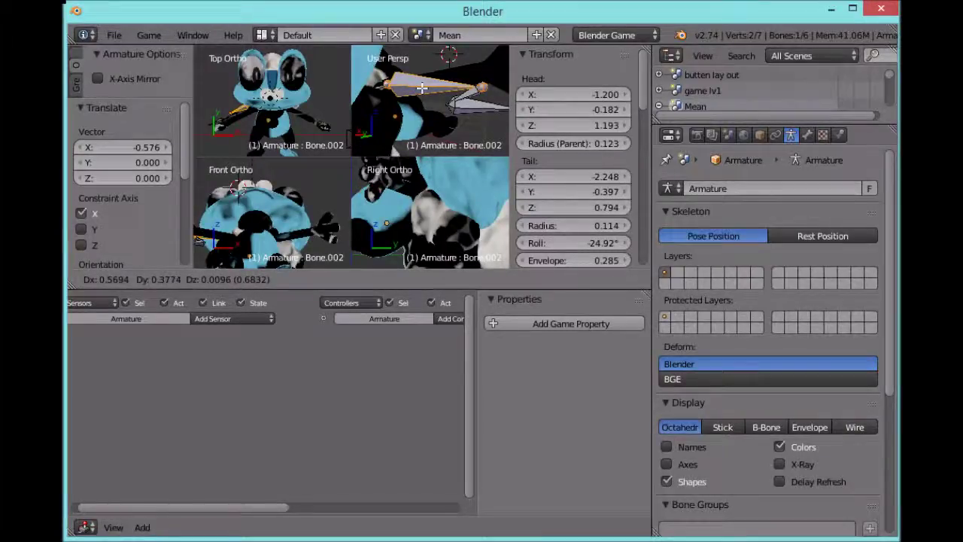
click(424, 87)
middle_drag(424, 87, 493, 71)
key(g)
key(x)
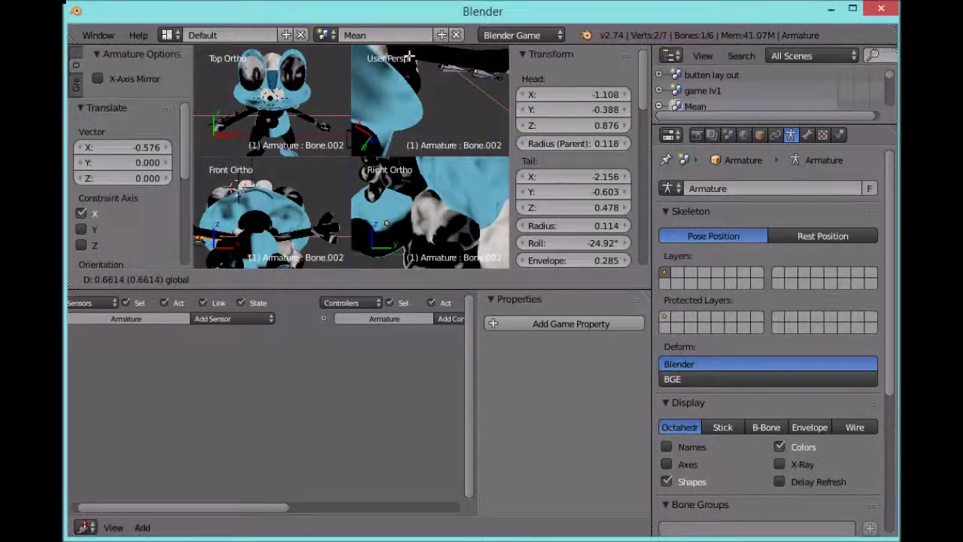
click(436, 57)
Step: Select the forearm bone and move it about -0.250 along the Y axis
right_click(450, 70)
click(450, 70)
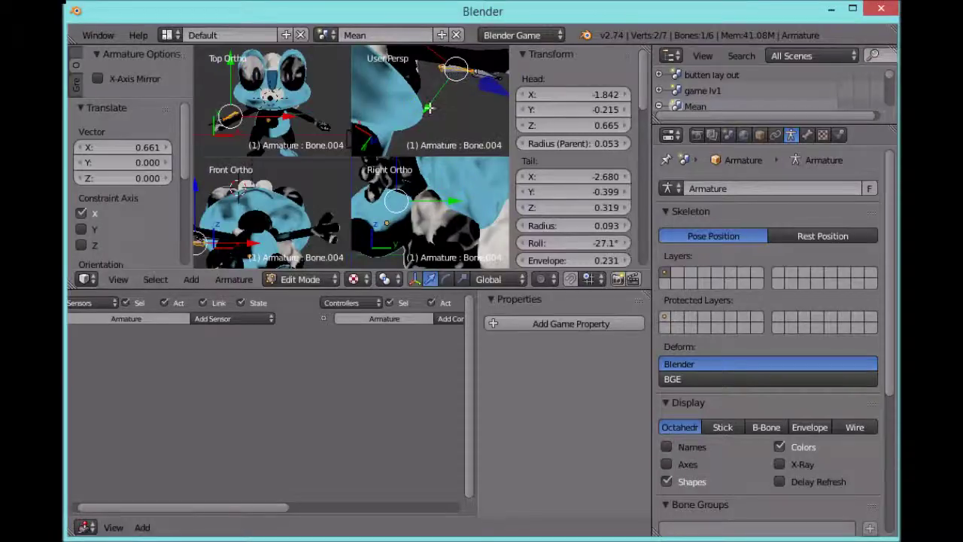
key(g)
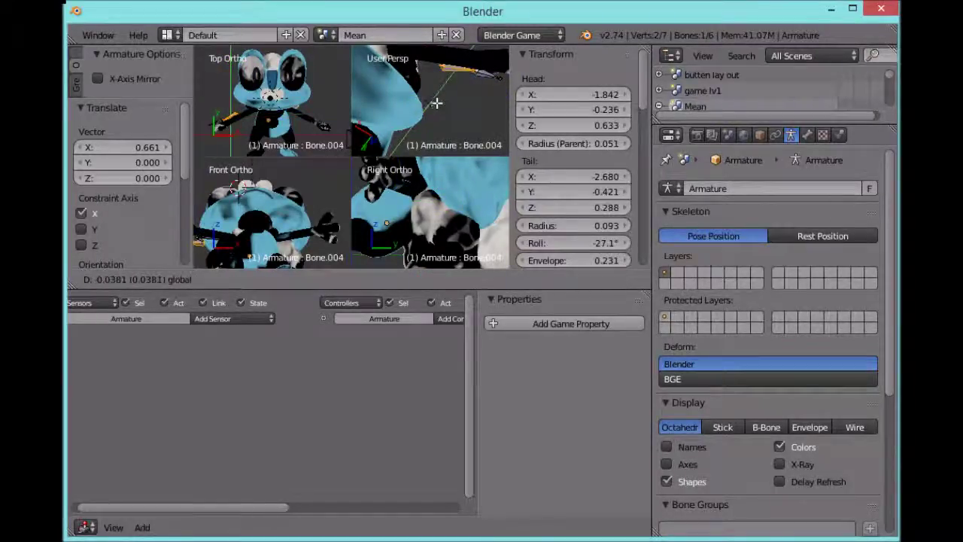
click(479, 77)
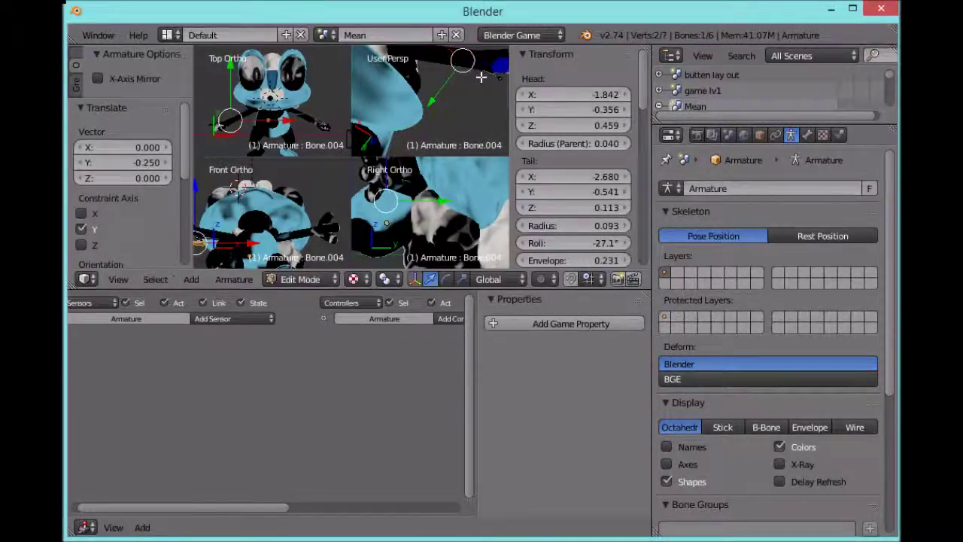
Step: Move the tip of the hand bone about -0.428 along the Y axis
right_click(497, 79)
middle_drag(493, 106, 427, 102)
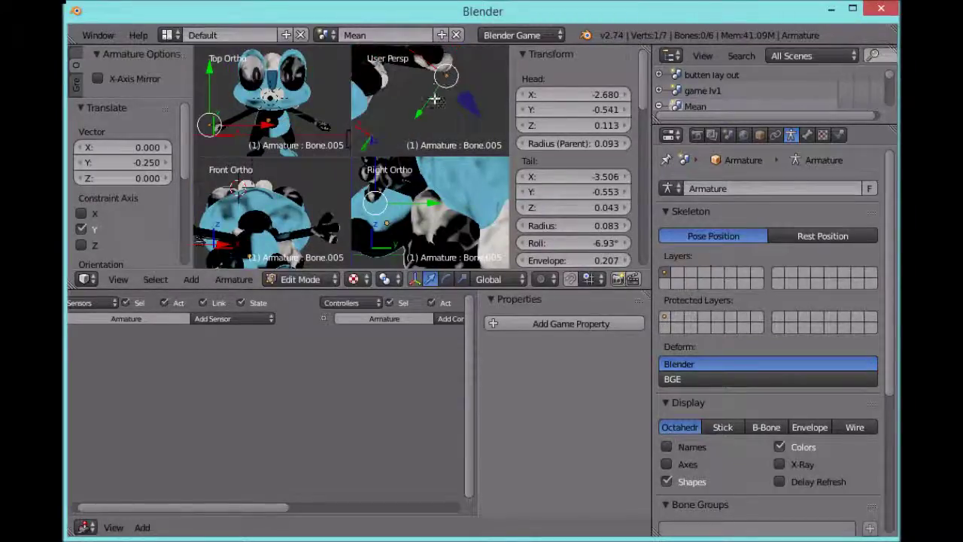
key(g)
key(y)
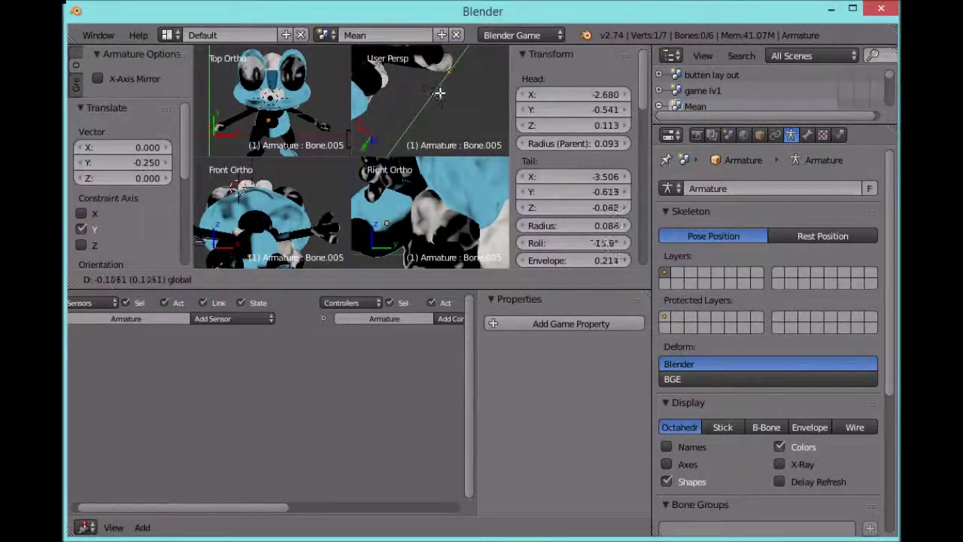
click(476, 95)
Step: Reselect the forearm bone and raise it about 0.484 along the Z axis into the Froakie's arm
middle_drag(476, 94, 456, 112)
scroll(572, 158, down, 6)
middle_drag(437, 52, 446, 107)
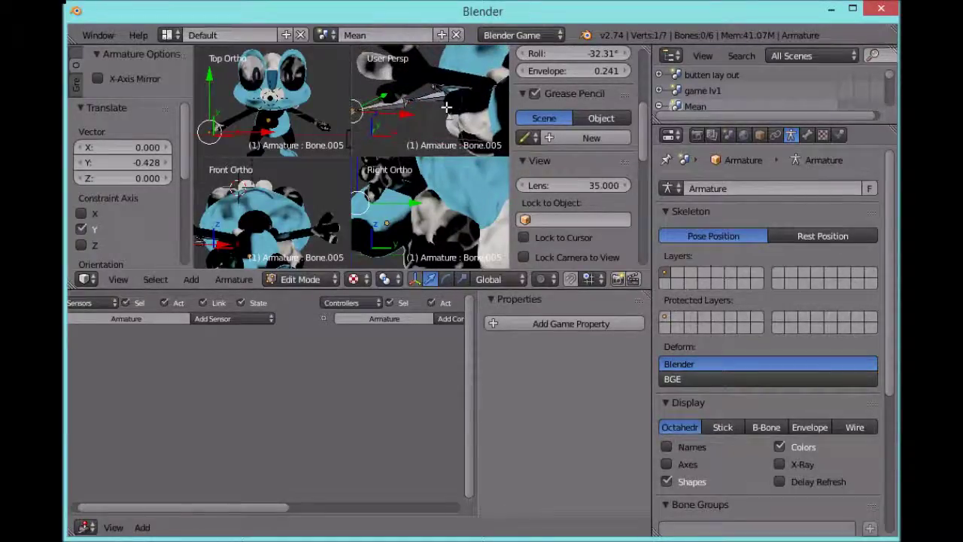
right_click(431, 98)
click(429, 98)
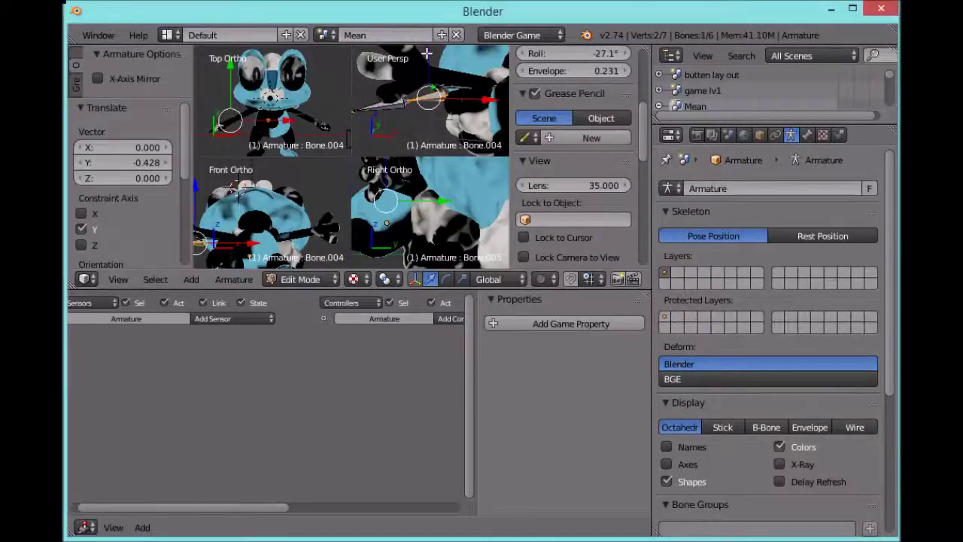
key(g)
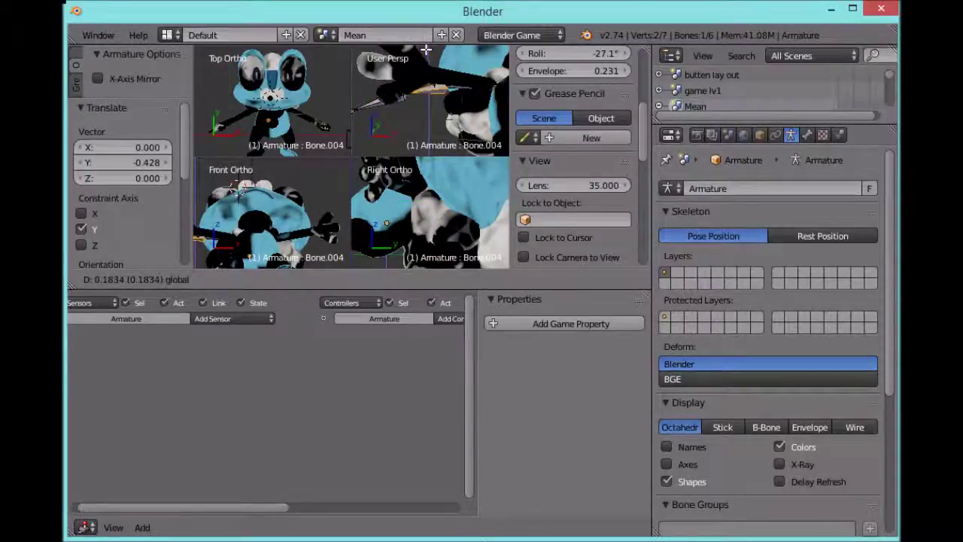
click(426, 150)
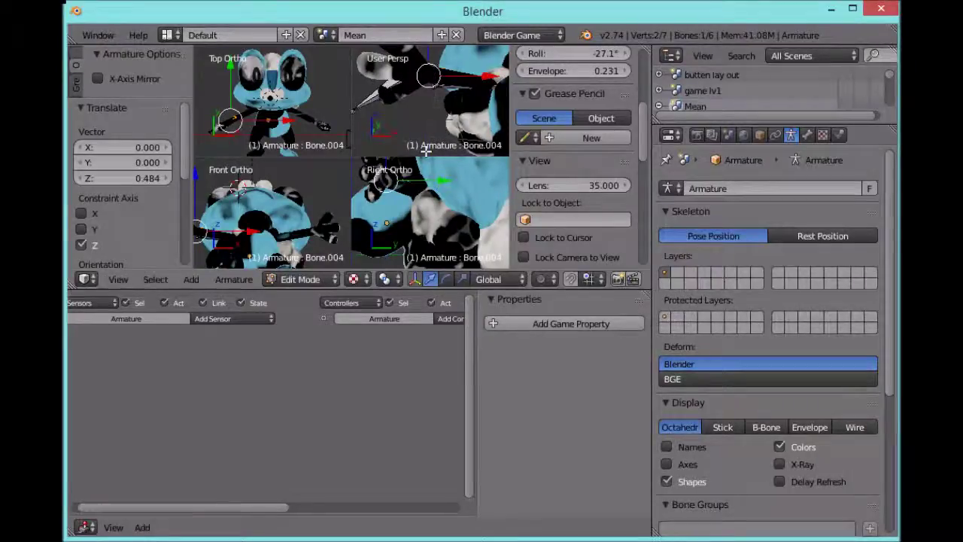
Step: Turn the armature's X-Ray display back on, return to Object Mode and select the Froakie mesh
middle_drag(401, 122, 359, 112)
middle_drag(360, 113, 416, 113)
scroll(414, 114, down, 6)
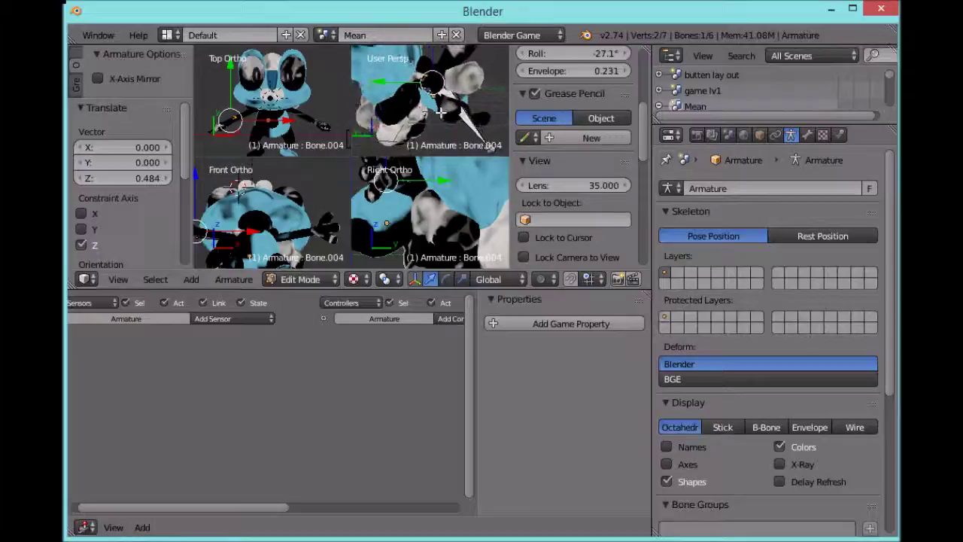
scroll(410, 121, up, 5)
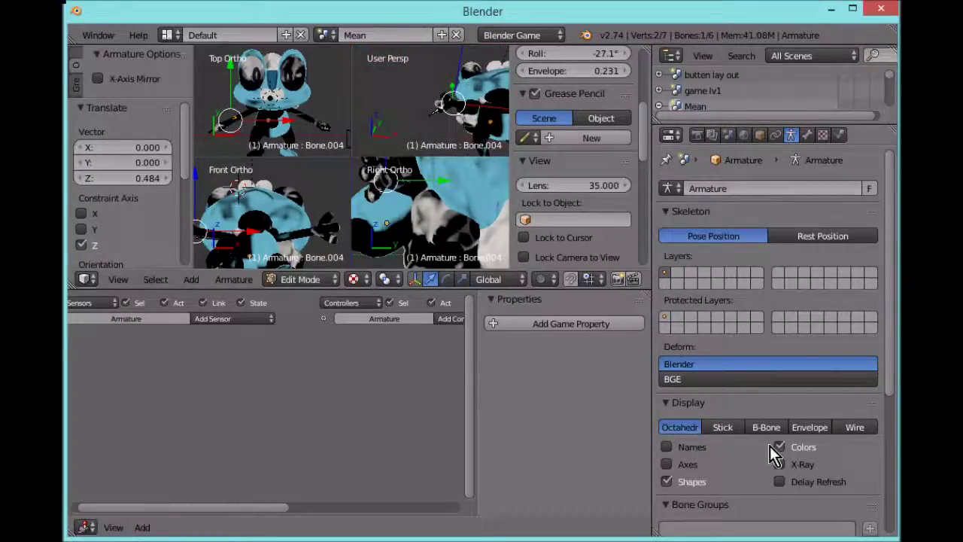
click(780, 464)
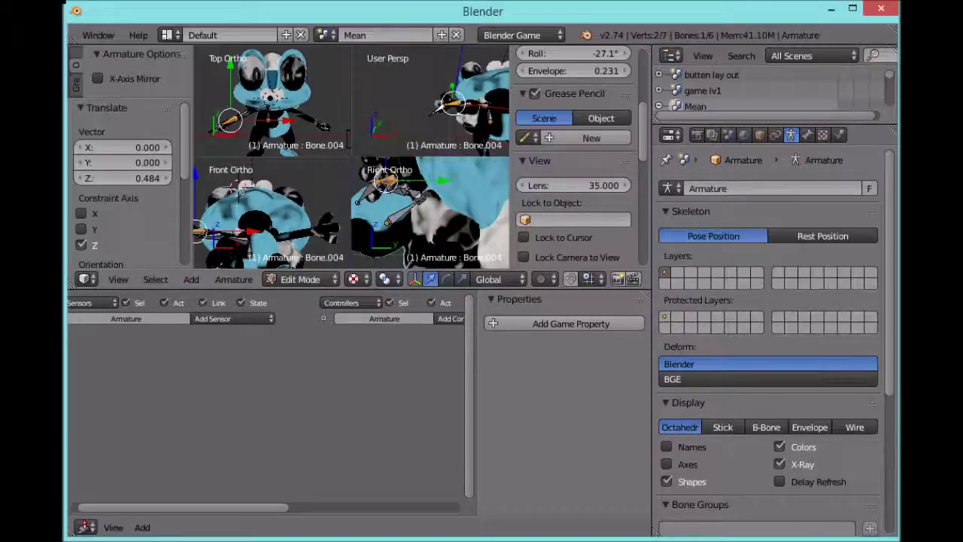
key(Tab)
right_click(496, 85)
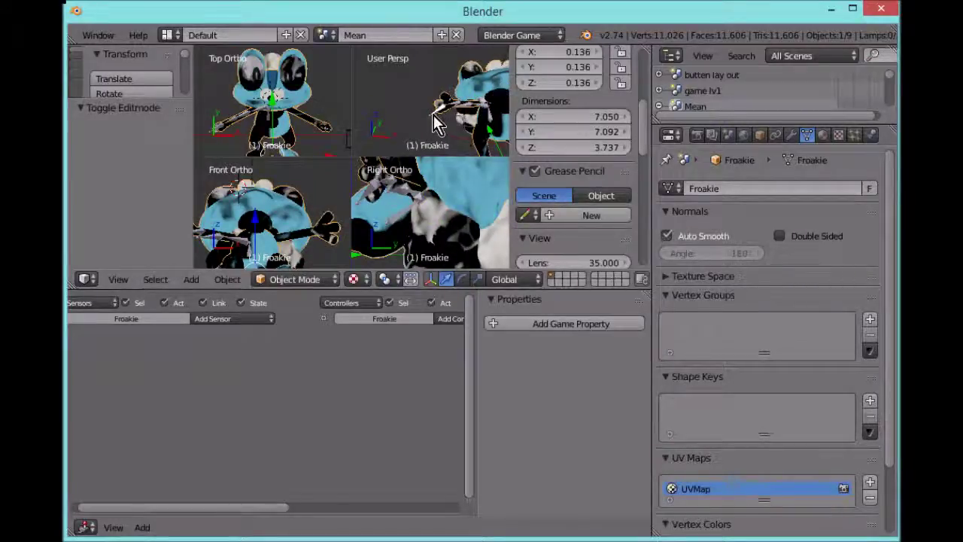
Step: Parent the Froakie mesh to the armature using Armature Deform with automatic weights
shift+right_click(434, 119)
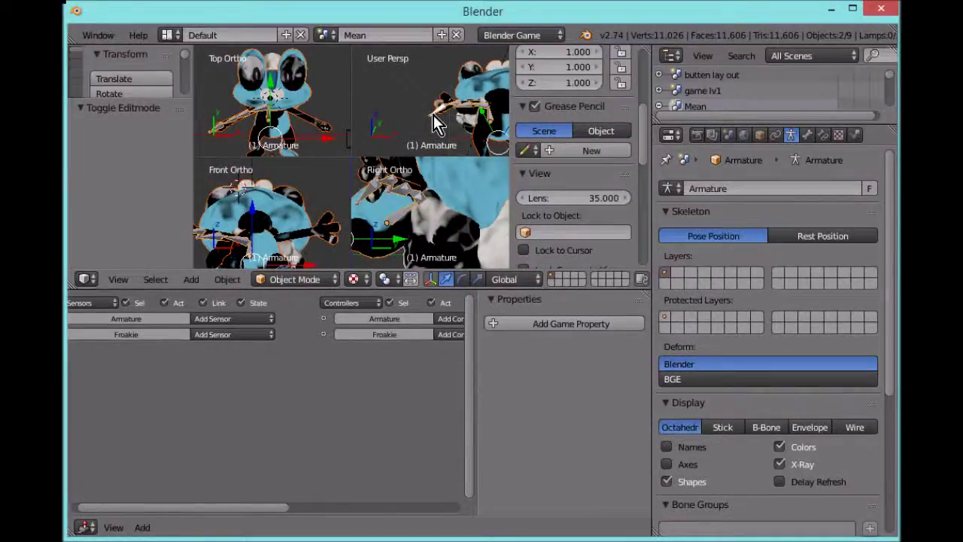
key(ctrl+p)
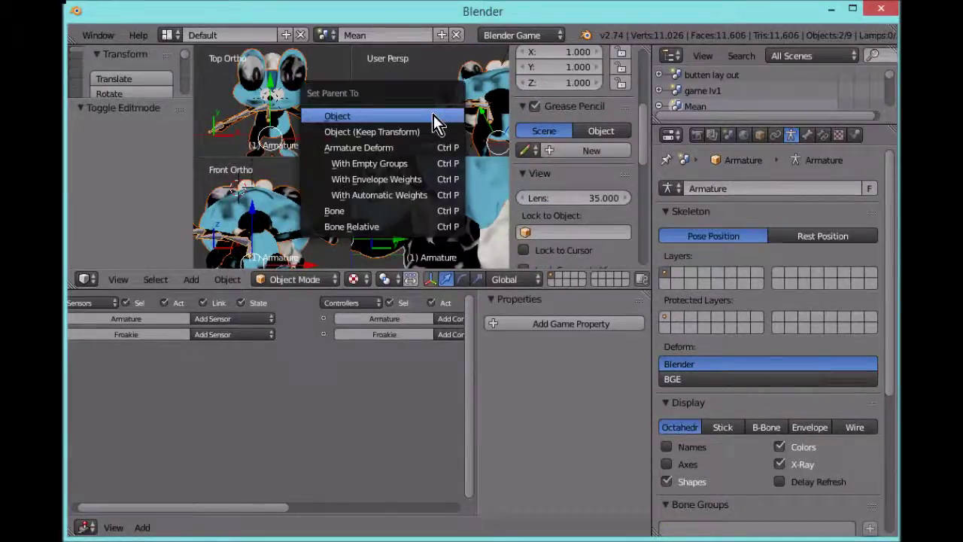
click(413, 194)
middle_drag(442, 102, 411, 140)
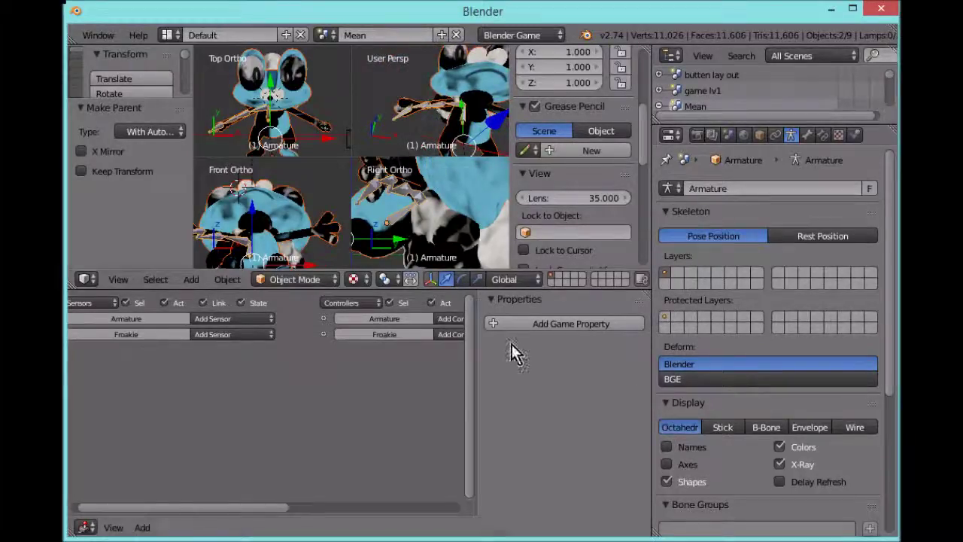
Step: Switch the armature to Pose Mode with the rotate manipulator and rotate an arm bone to test the rig
click(463, 279)
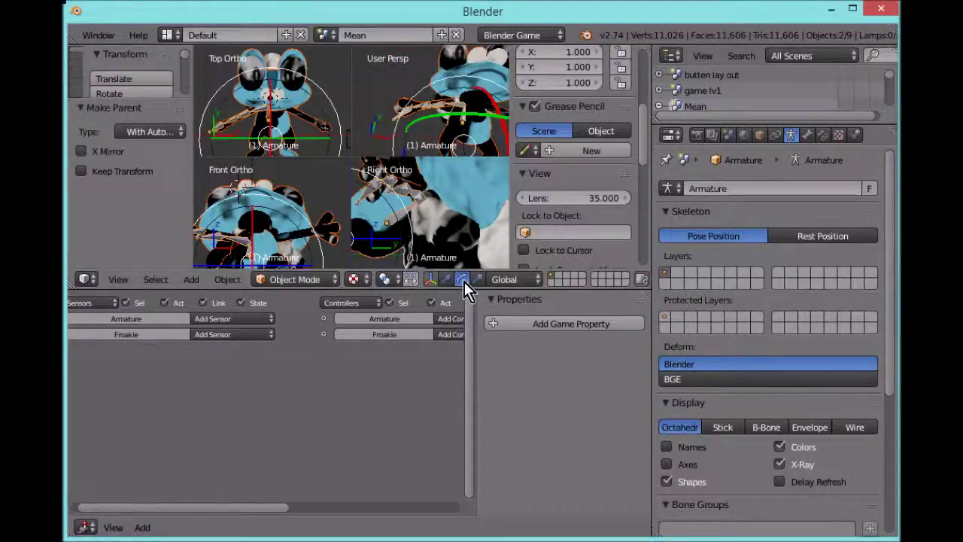
click(290, 275)
click(297, 224)
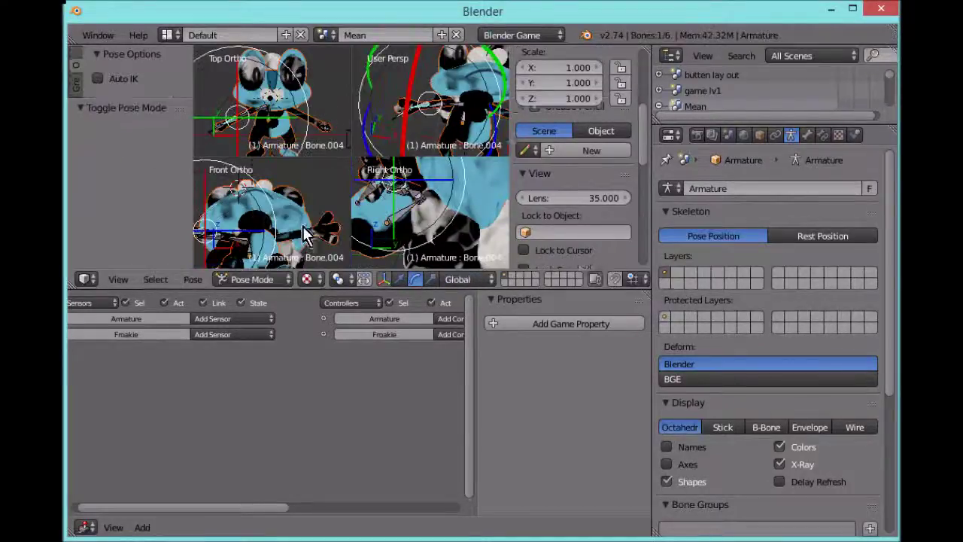
right_click(442, 106)
key(r)
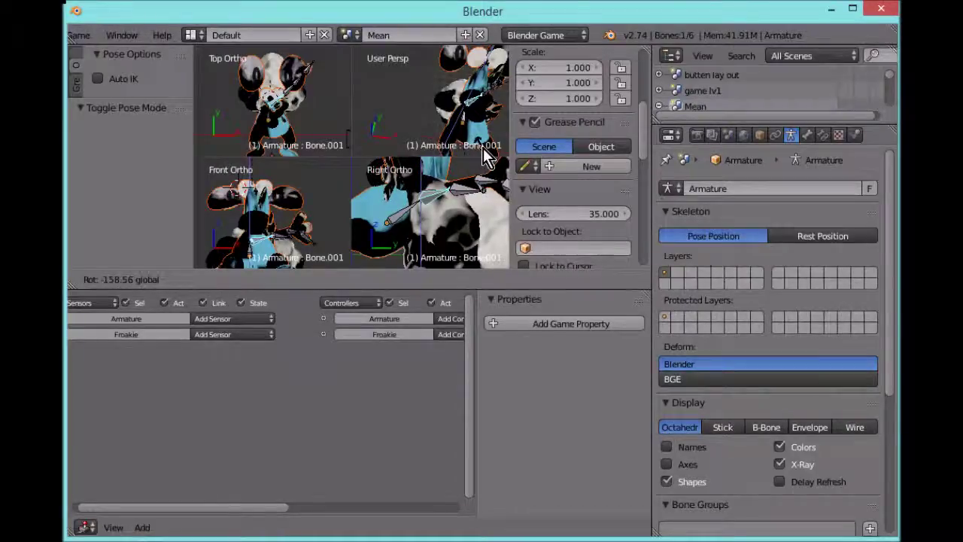
click(461, 70)
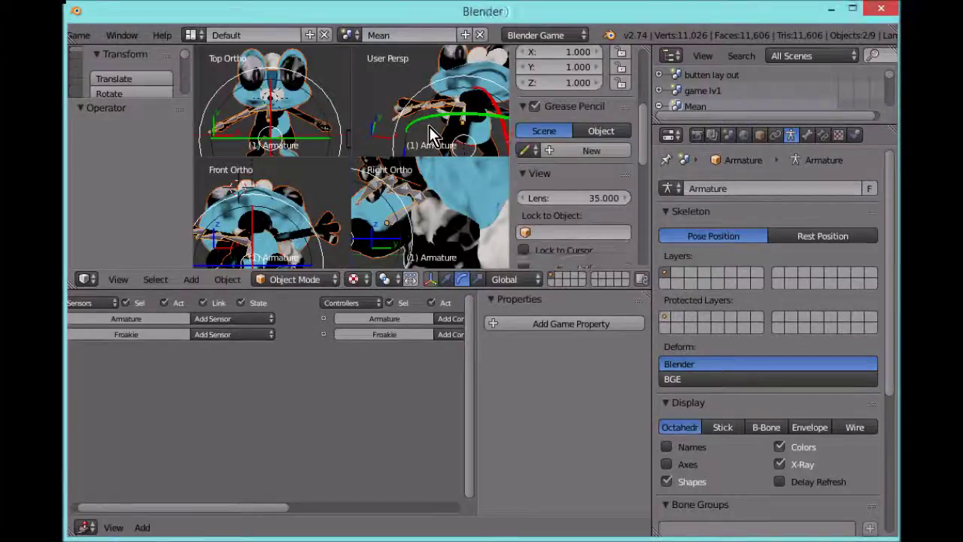
Step: Try to select the armature inside the Froakie's arm and delete it
right_click(458, 112)
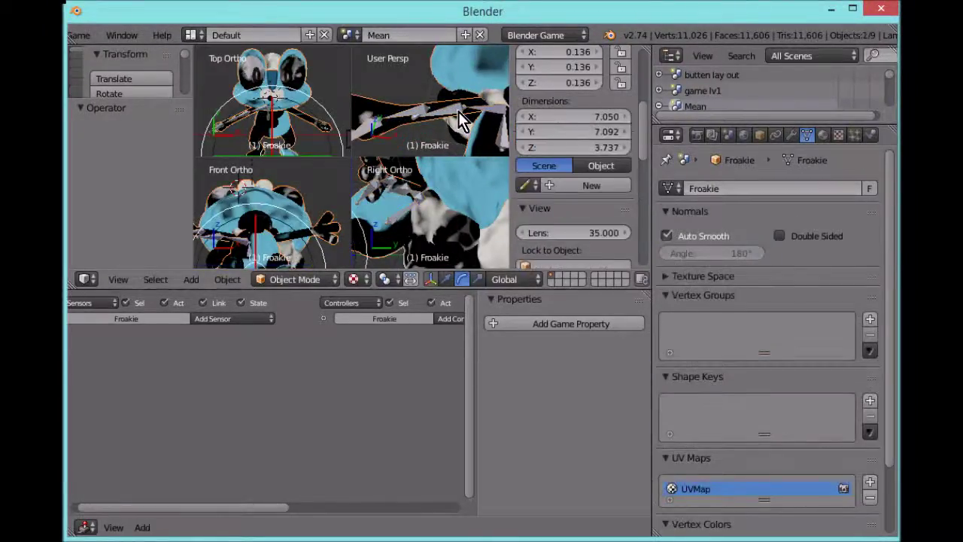
right_click(457, 112)
right_click(451, 111)
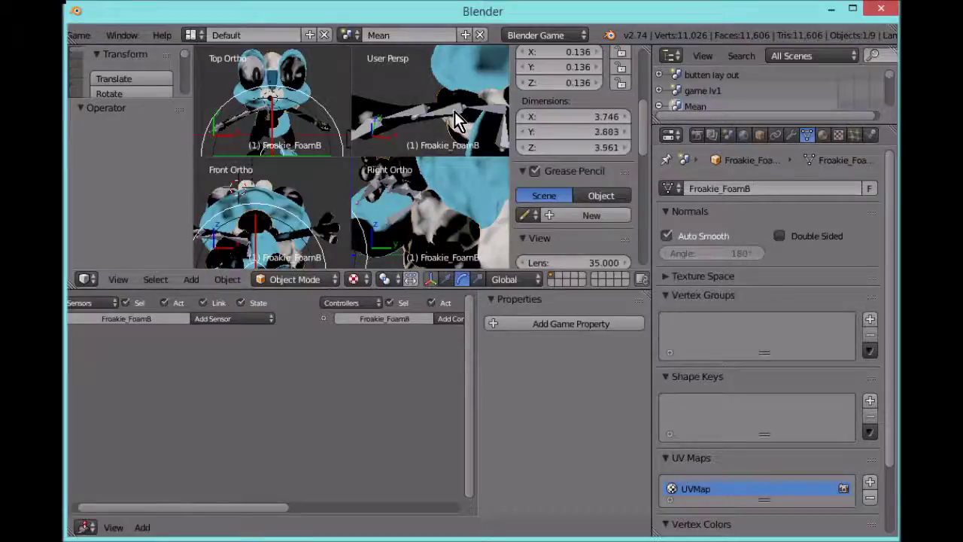
right_click(448, 111)
key(x)
click(447, 112)
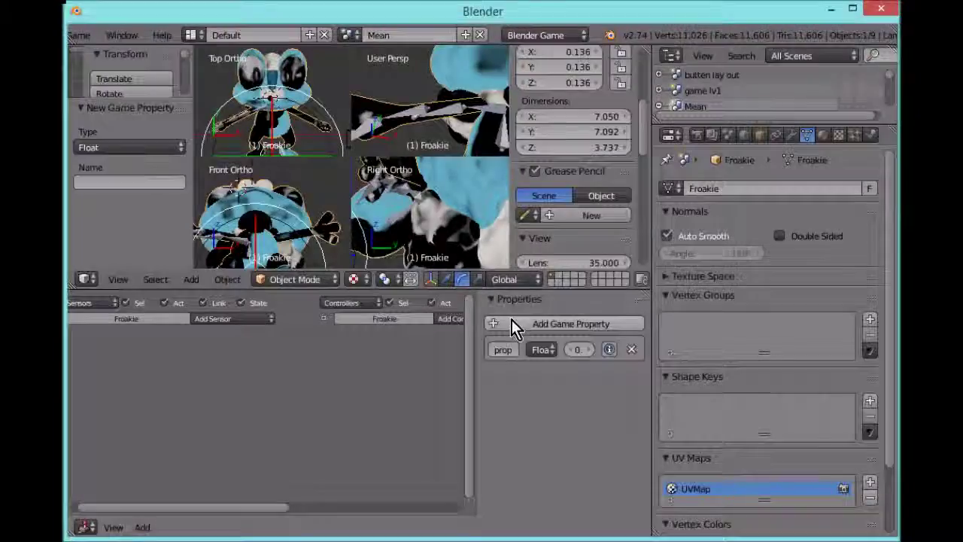
Step: Select the armature in the Froakie's arm and delete it
middle_drag(429, 108, 441, 123)
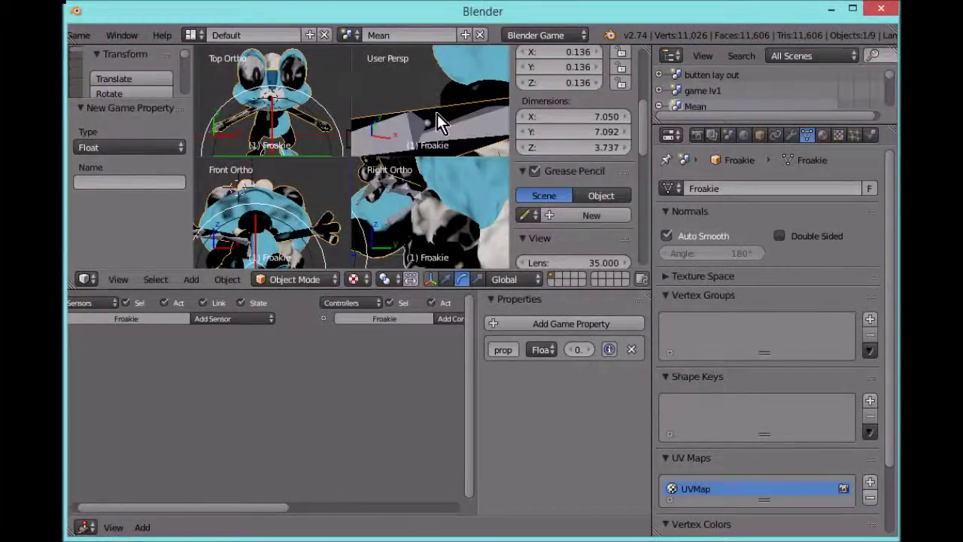
right_click(466, 137)
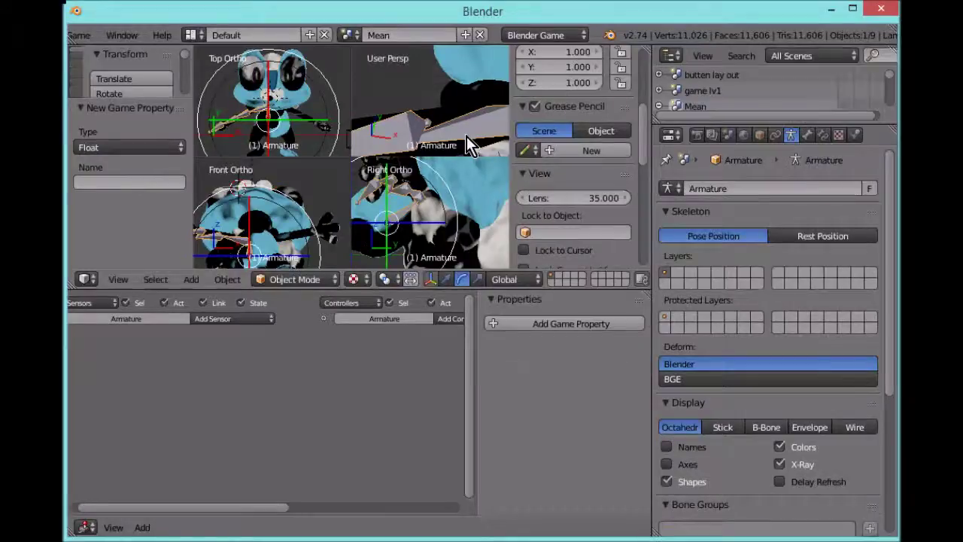
key(x)
click(467, 136)
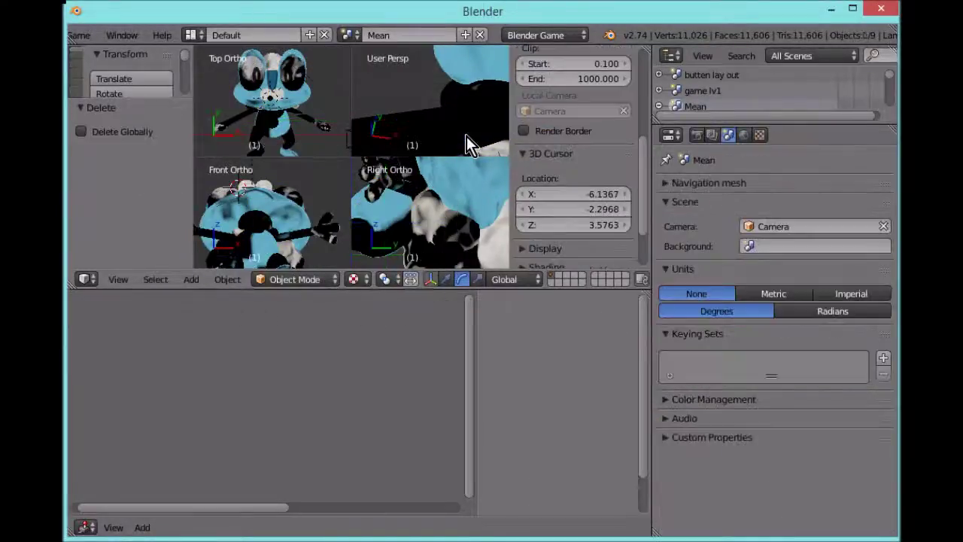
Step: Show the scene through the camera and turn quad view off to get a single viewport
scroll(462, 143, down, 5)
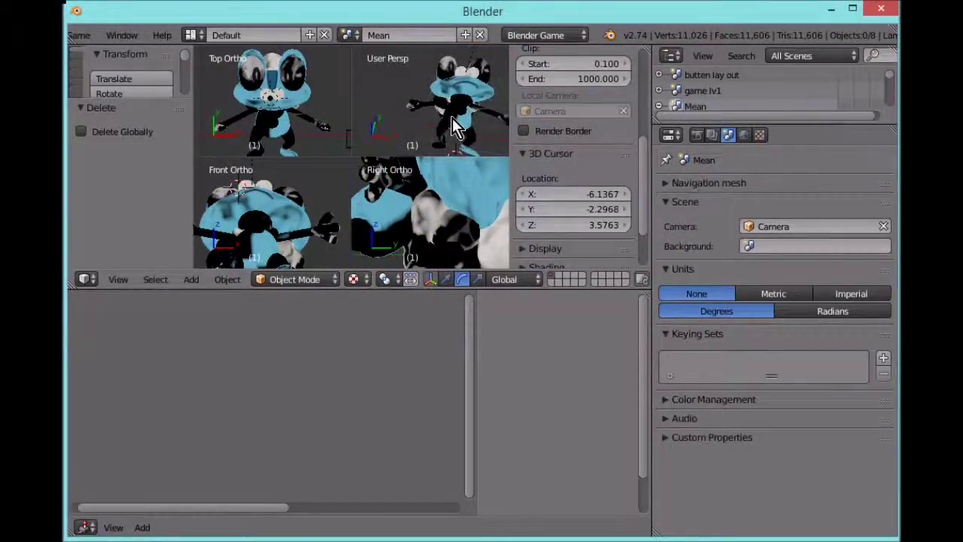
scroll(419, 110, down, 1)
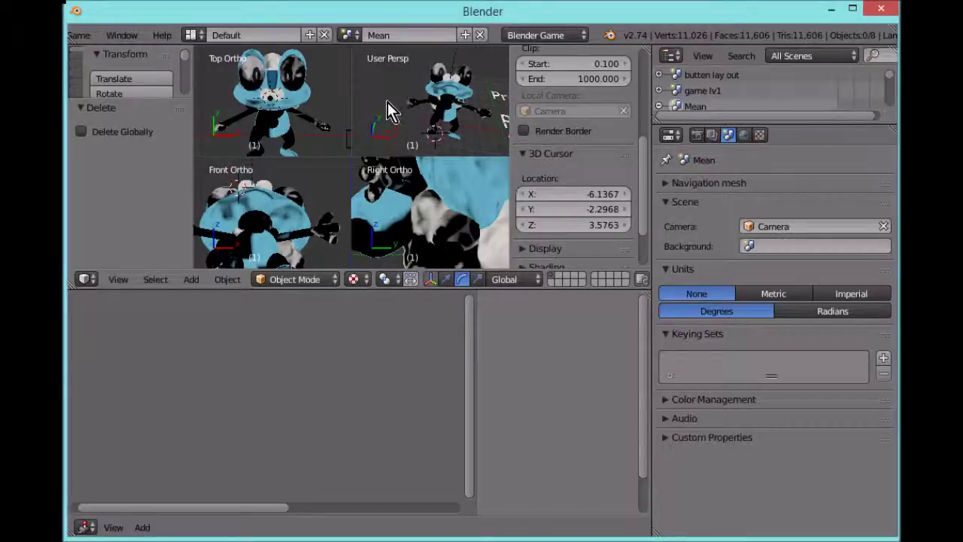
scroll(387, 102, down, 4)
key(KP_0)
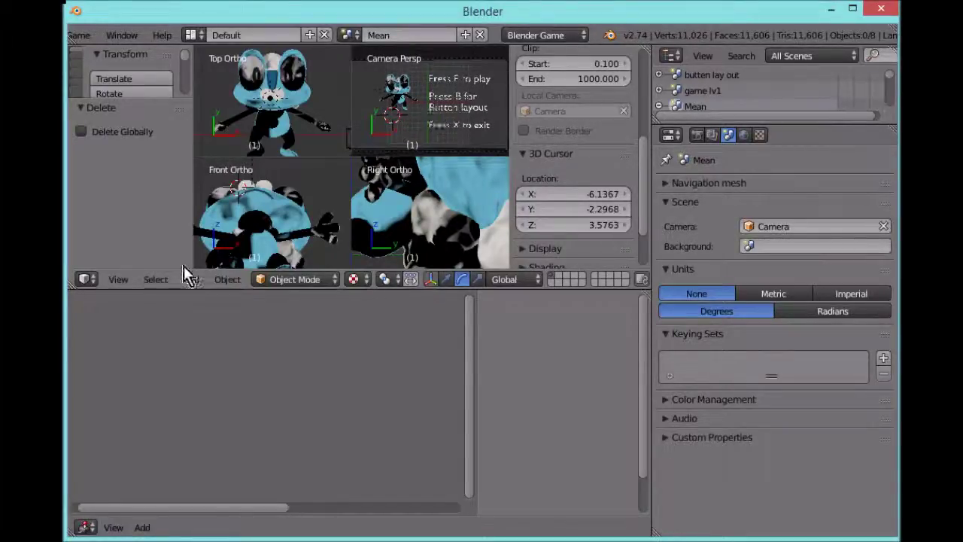
click(120, 285)
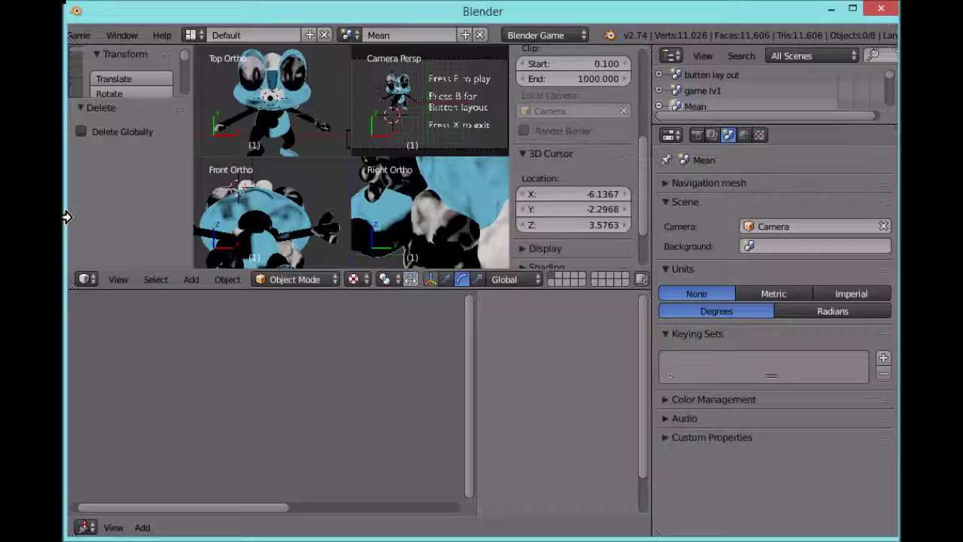
key(ctrl+alt+q)
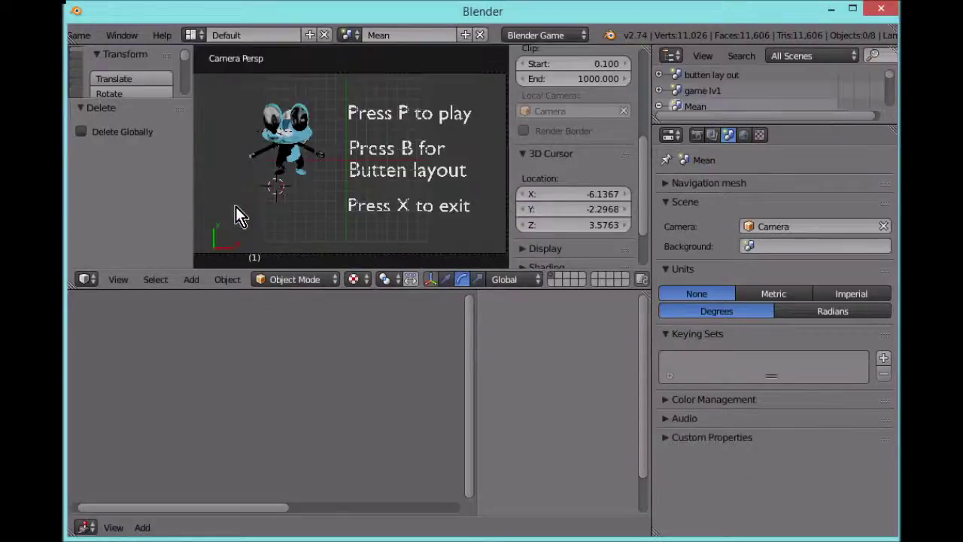
Step: Run the game from the camera view to preview the main menu, and stop it
scroll(286, 185, up, 1)
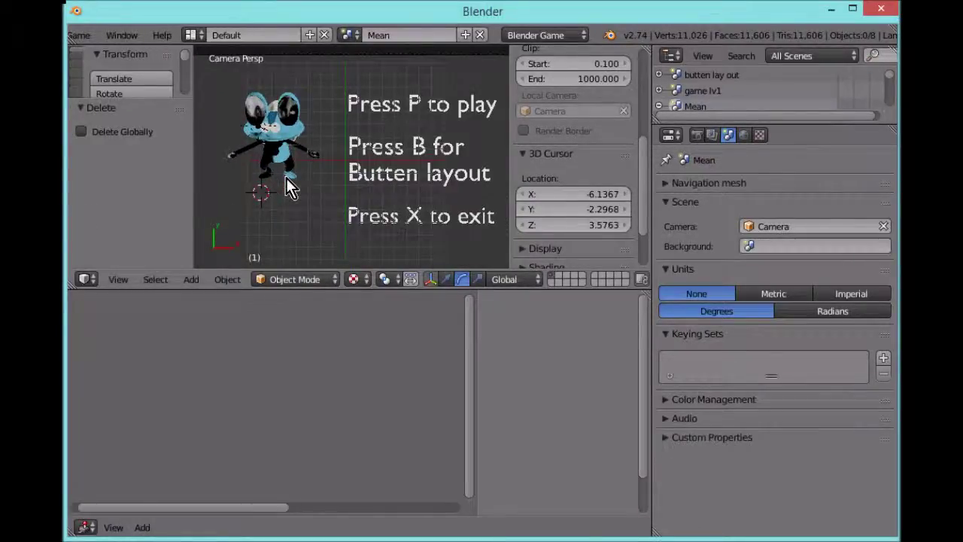
key(KP_0)
key(KP_0)
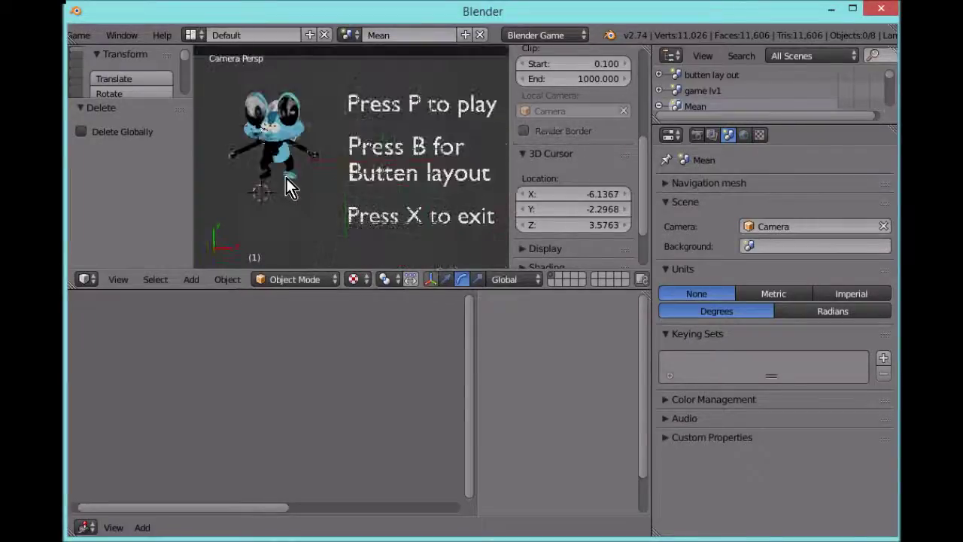
key(p)
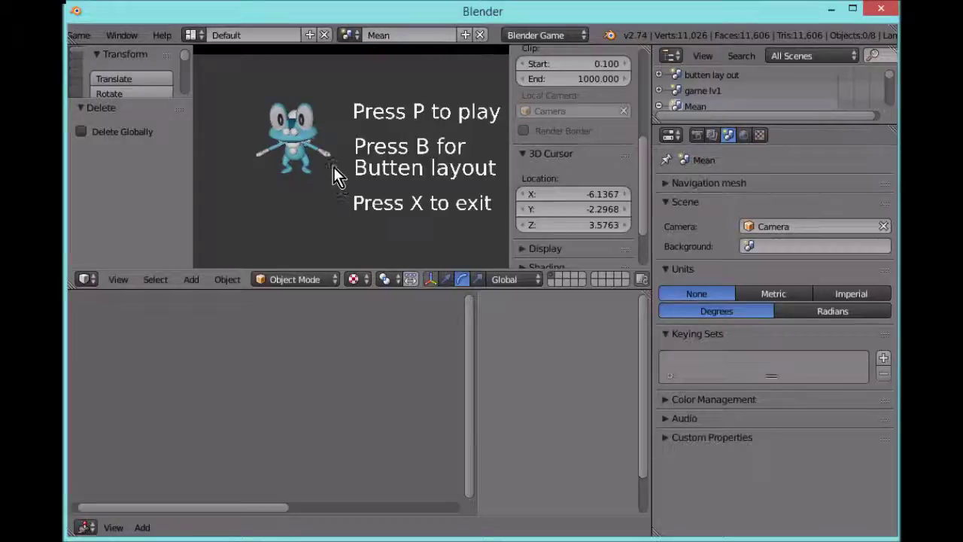
key(p)
key(Escape)
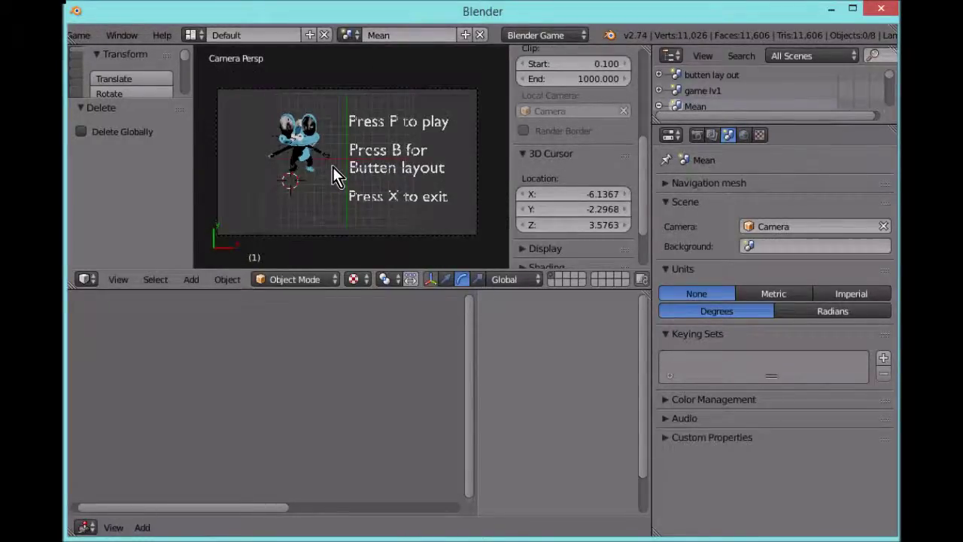
Step: Run the game twice more, quitting each time with the menu's exit option
key(p)
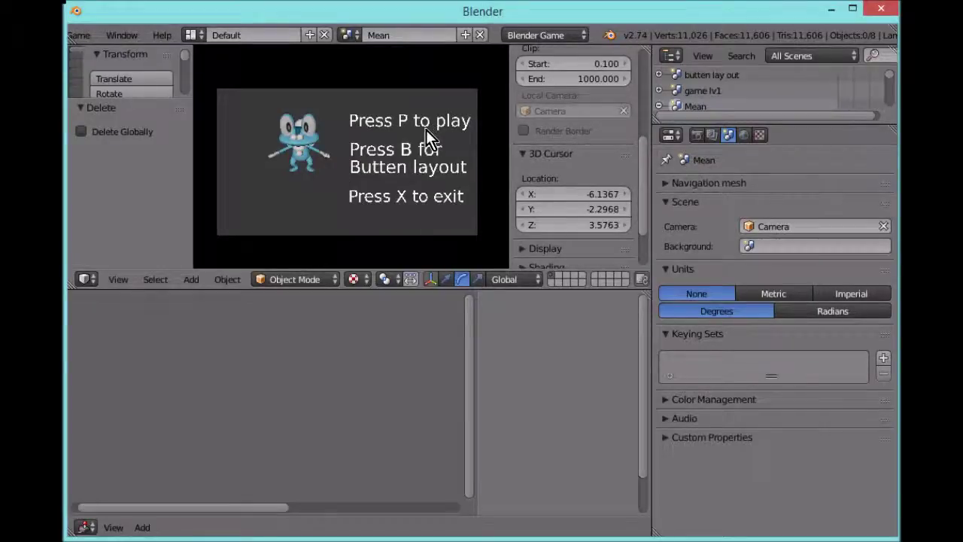
key(x)
key(p)
key(x)
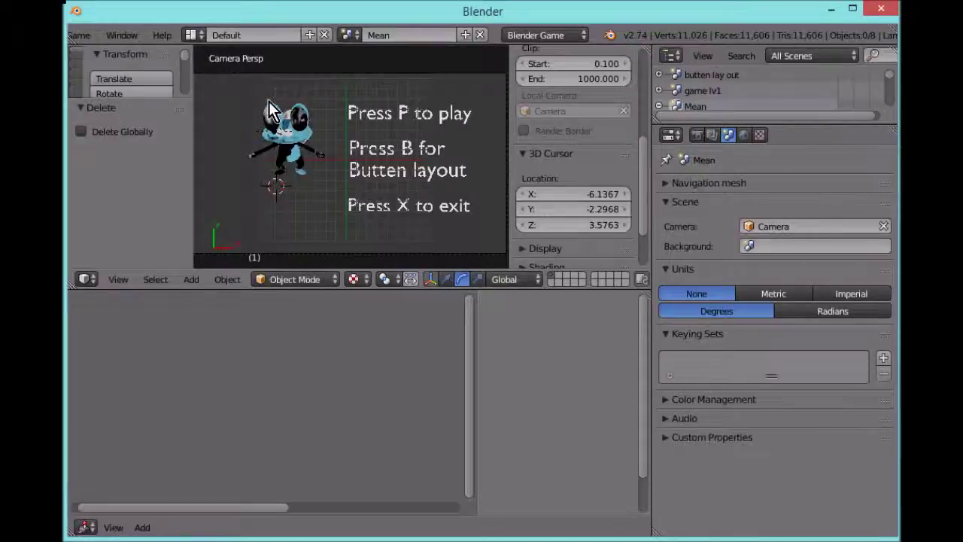
Step: Box-select all the Froakie objects, switch to the translate manipulator and scale them up by about 1.668
scroll(271, 111, down, 3)
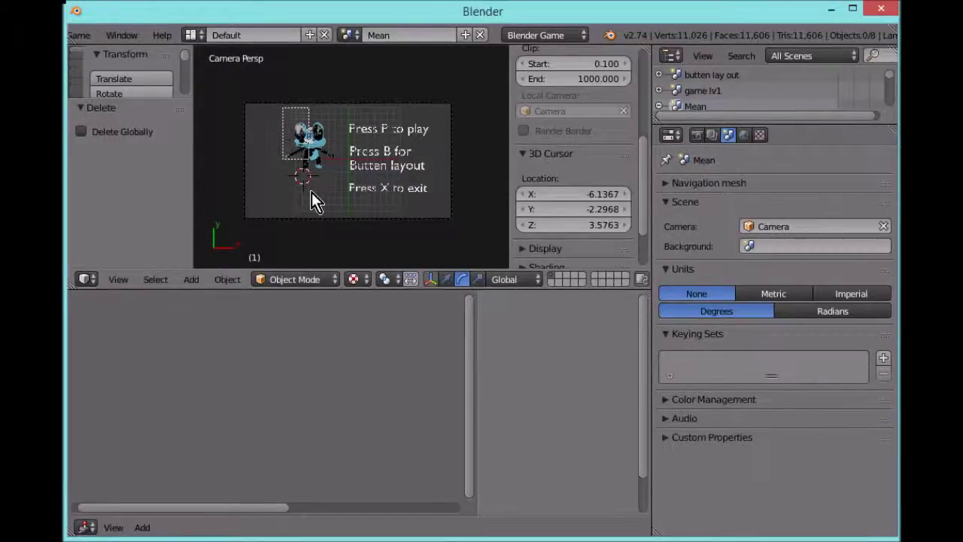
drag(312, 192, 338, 184)
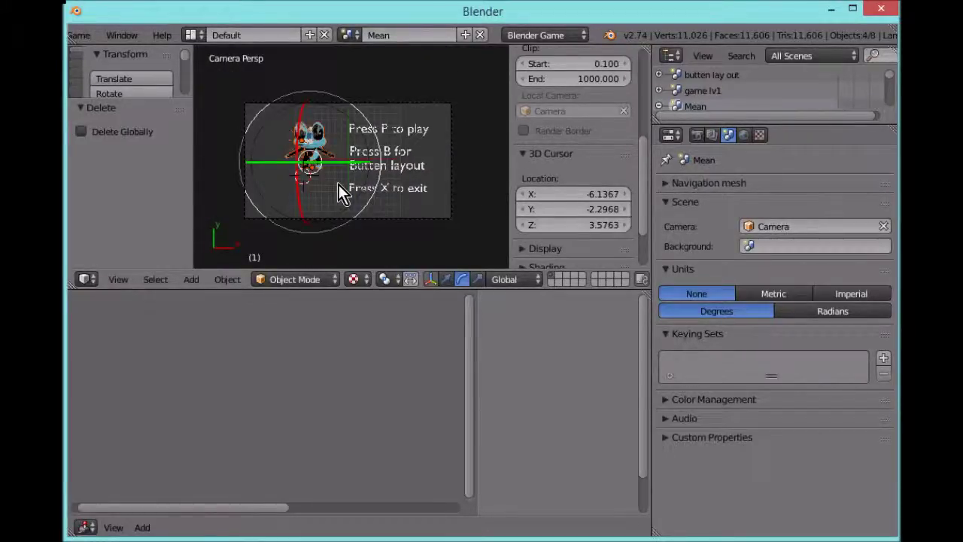
click(447, 279)
key(s)
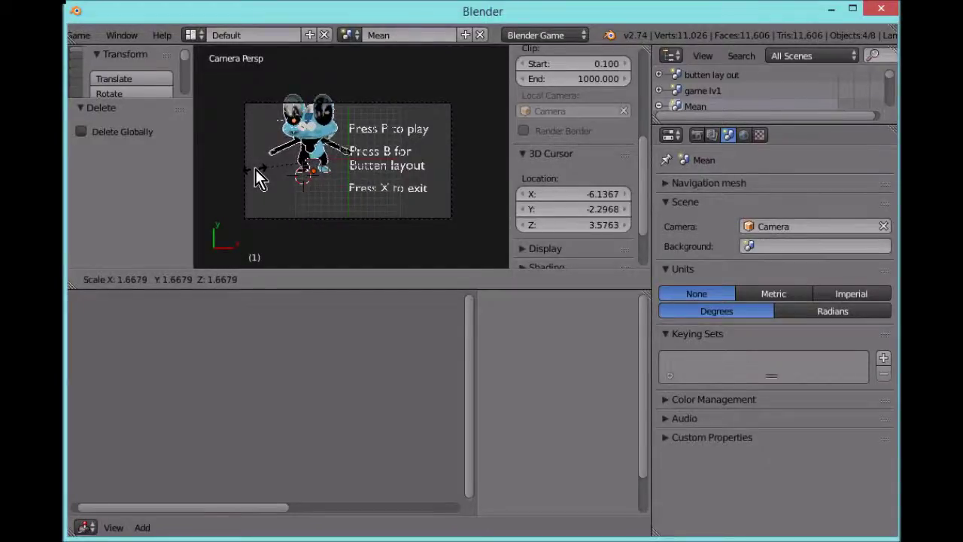
click(255, 169)
Step: Reposition the Froakie model beside the menu text, shifting it along X, -2.950 along Y and a final 2.180 along X
key(g)
key(x)
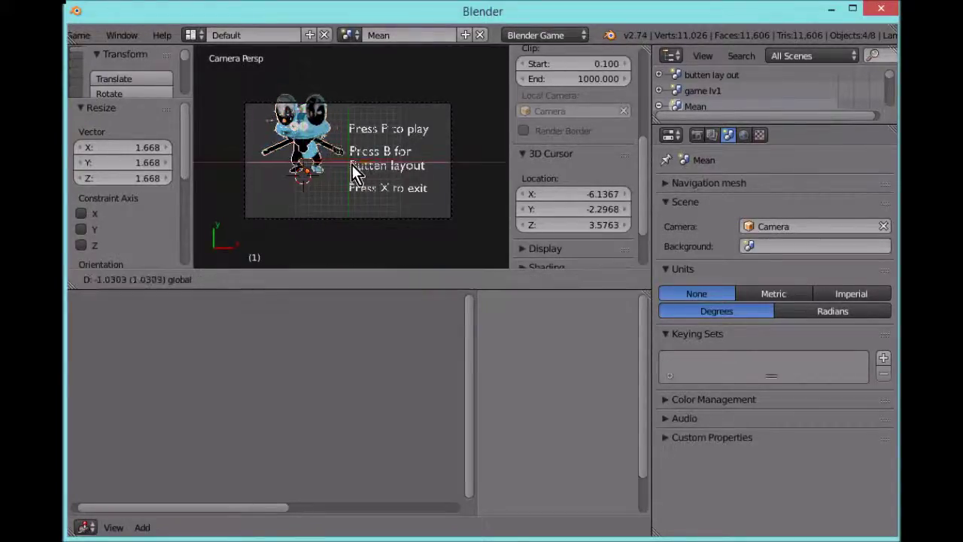
click(324, 161)
key(g)
key(y)
click(273, 128)
key(g)
key(x)
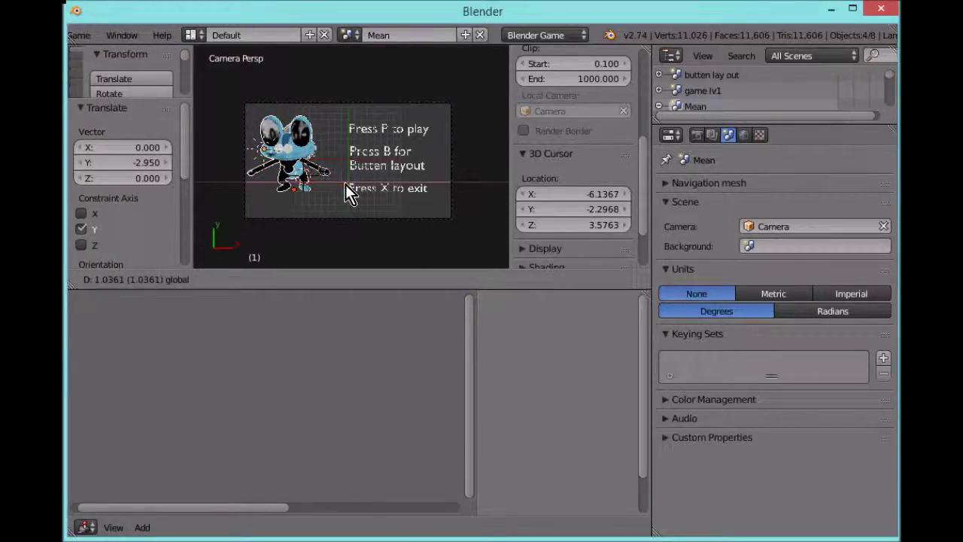
click(352, 186)
Step: Check the enlarged Froakie in the running game from the camera view and quit with the exit option
key(KP_0)
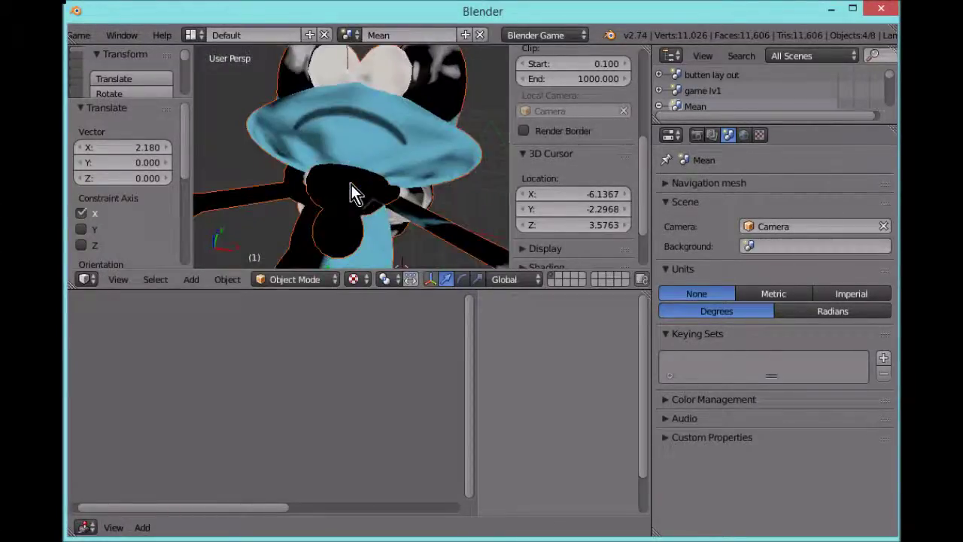
key(KP_0)
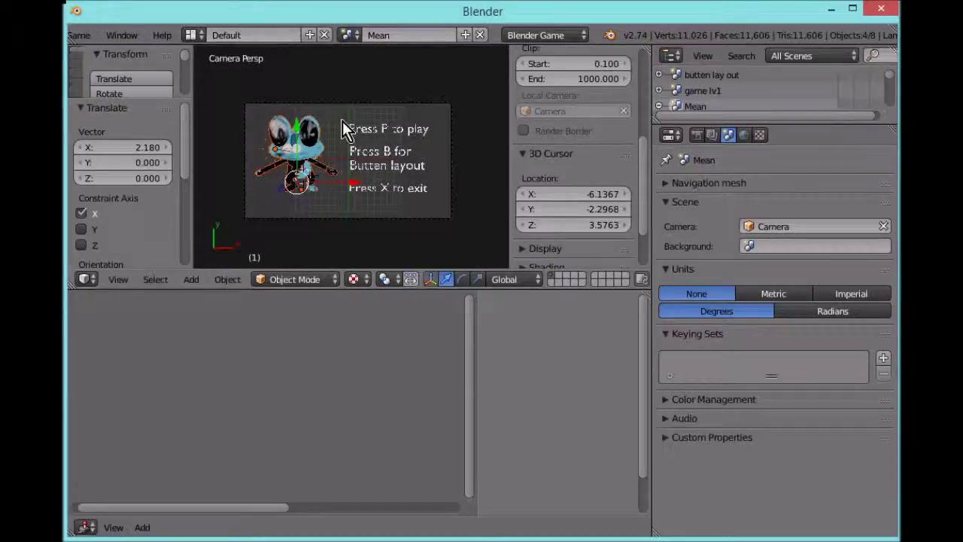
key(p)
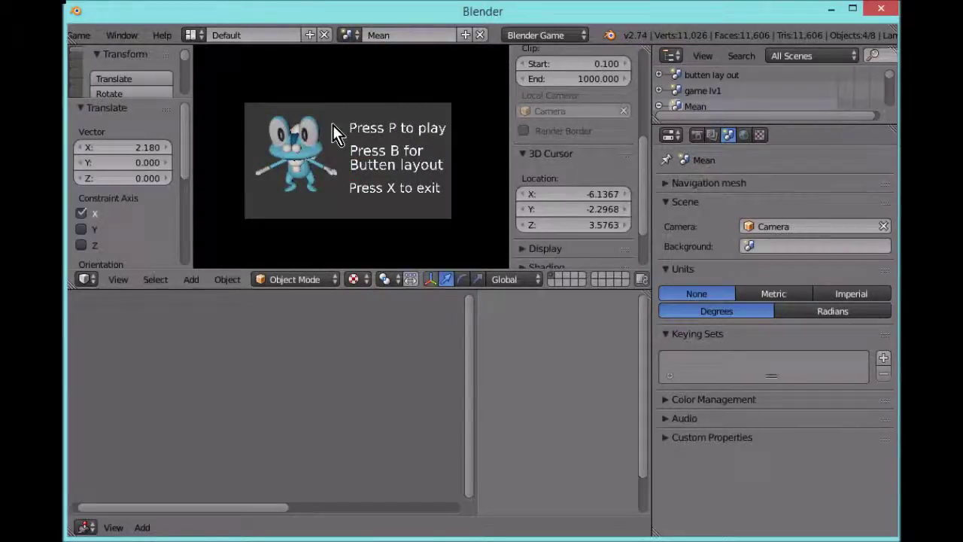
key(x)
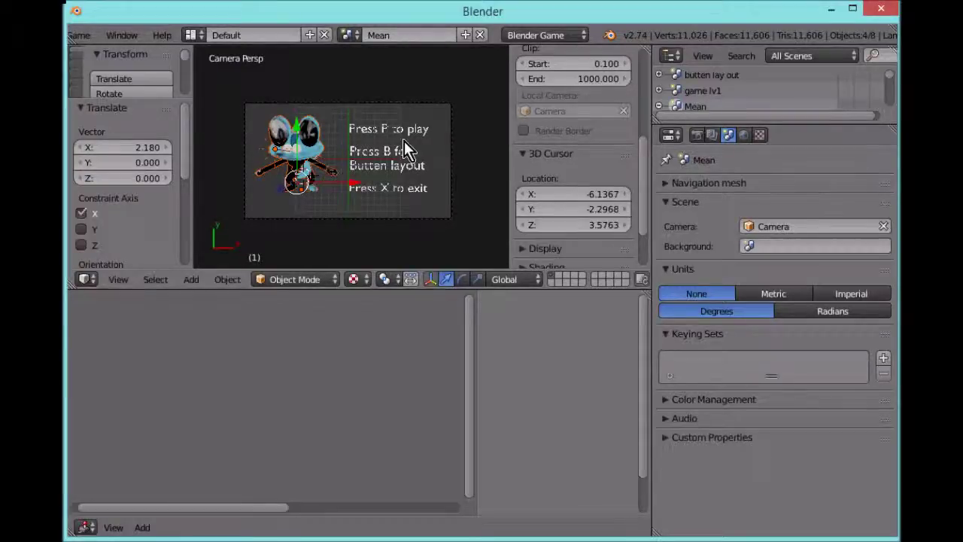
Step: Switch to the "butten lay out" scene
click(349, 35)
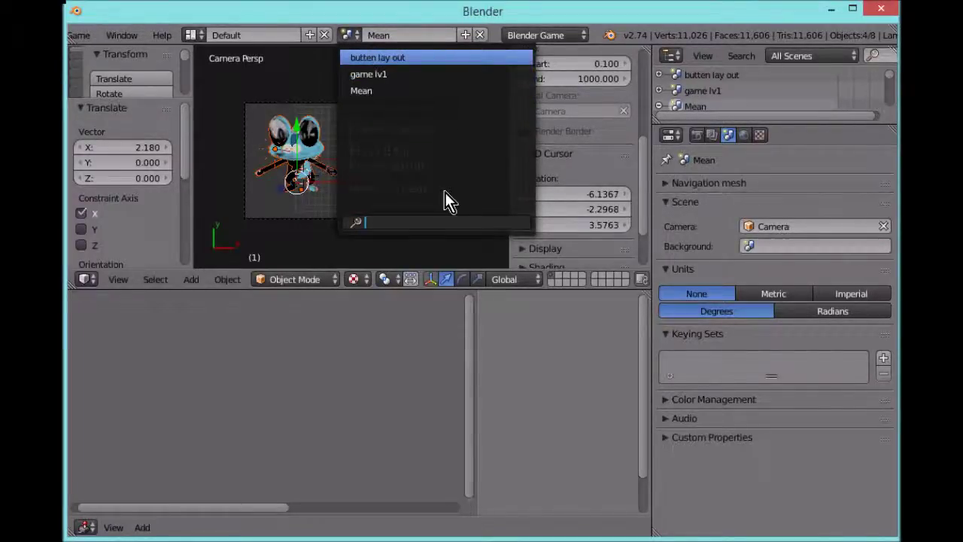
key(Return)
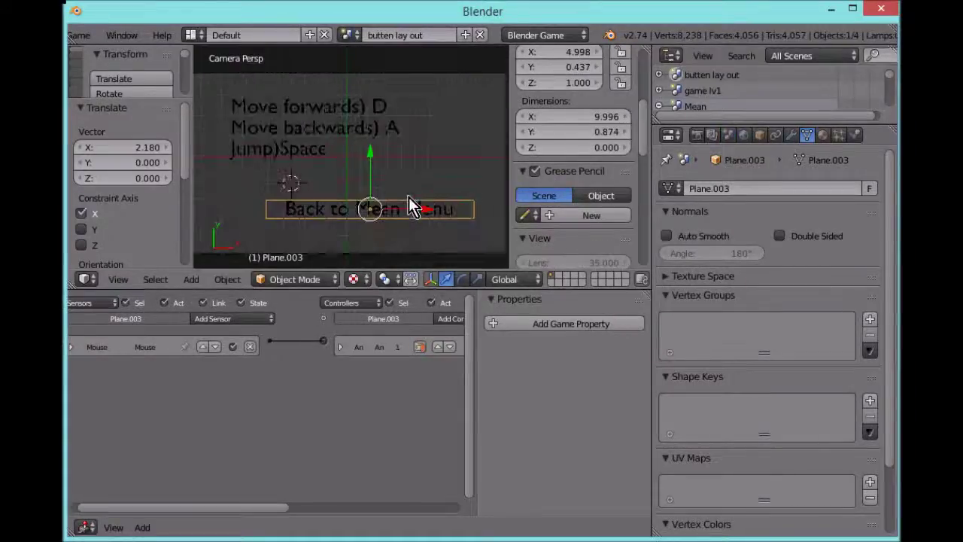
Step: Delete the plane behind the "Back to Mean Menu" text and select the text object
key(x)
click(408, 198)
right_click(407, 206)
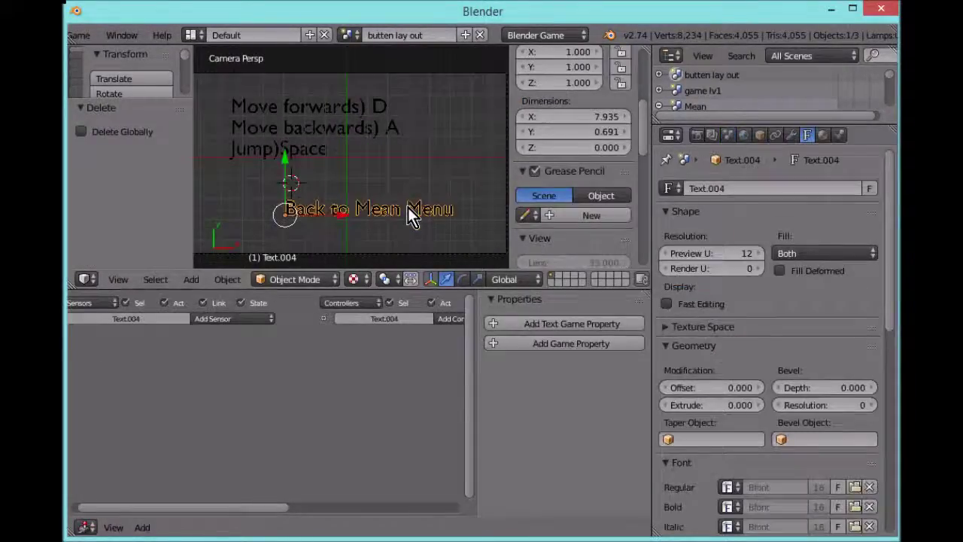
Step: Insert "Prass B to go " at the start of the "Back to Mean Menu" text
key(Tab)
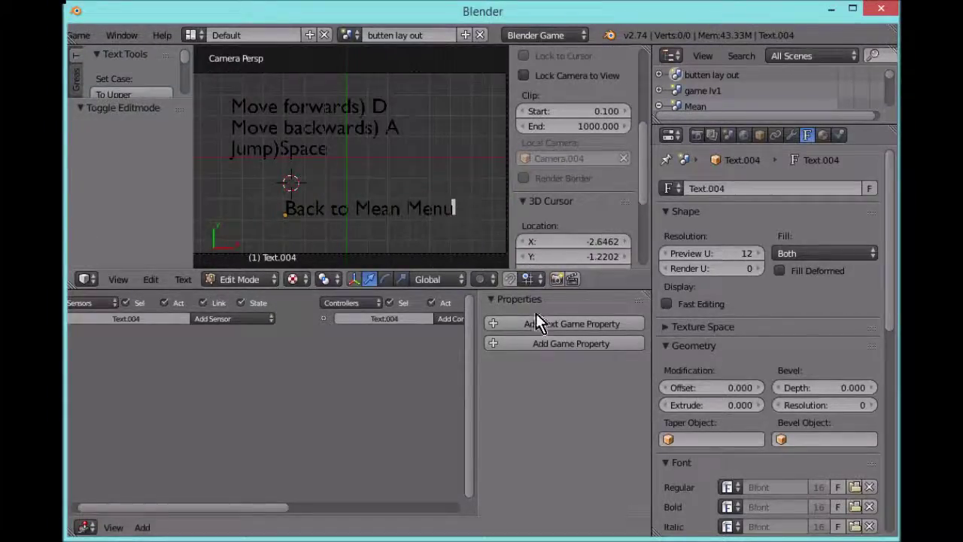
alt+scroll(536, 313, down, 1)
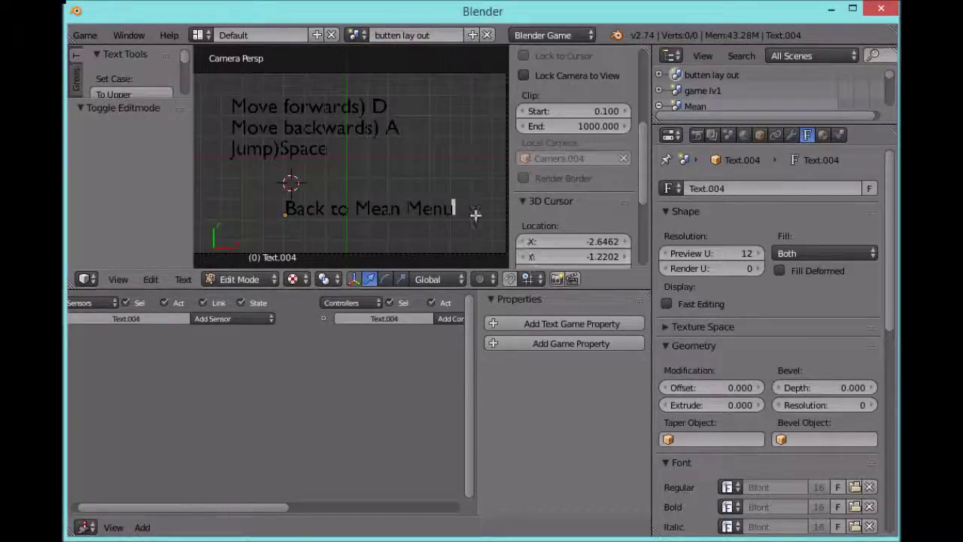
key(Left)
key(Left)
key(Left)
key(Left)
key(Left)
key(Left)
key(Left)
key(Left)
key(Left)
key(Left)
key(Left)
key(Left)
key(Left)
key(Left)
key(Left)
key(Left)
key(Left)
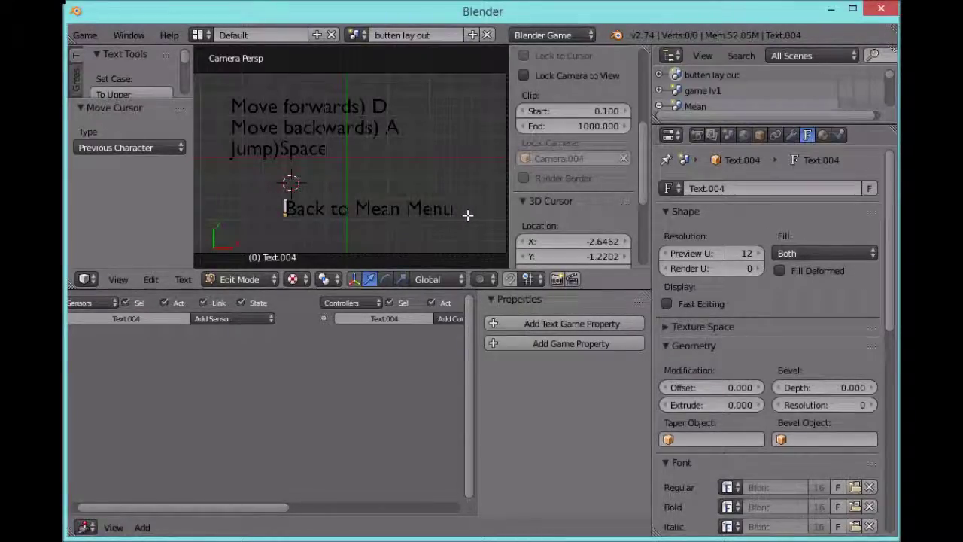
text(Pr)
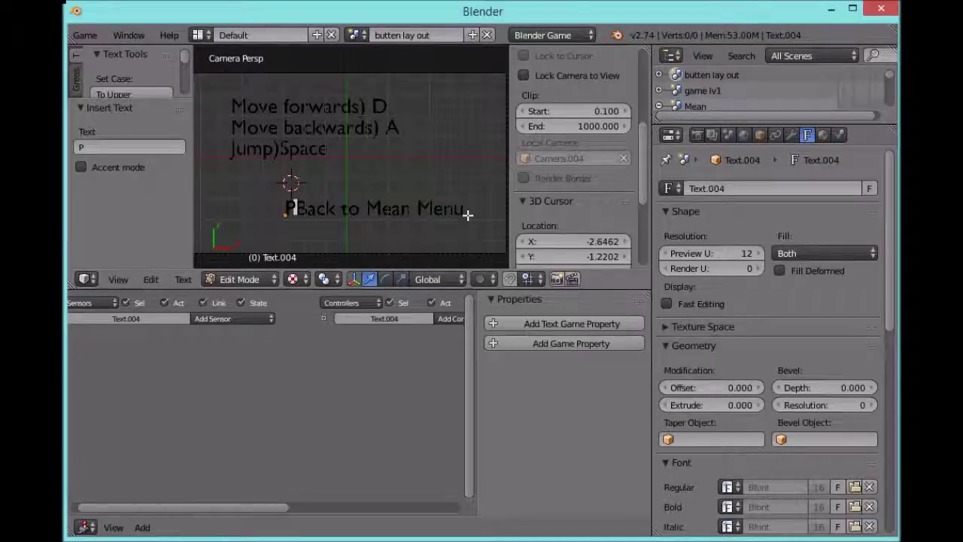
text(ass )
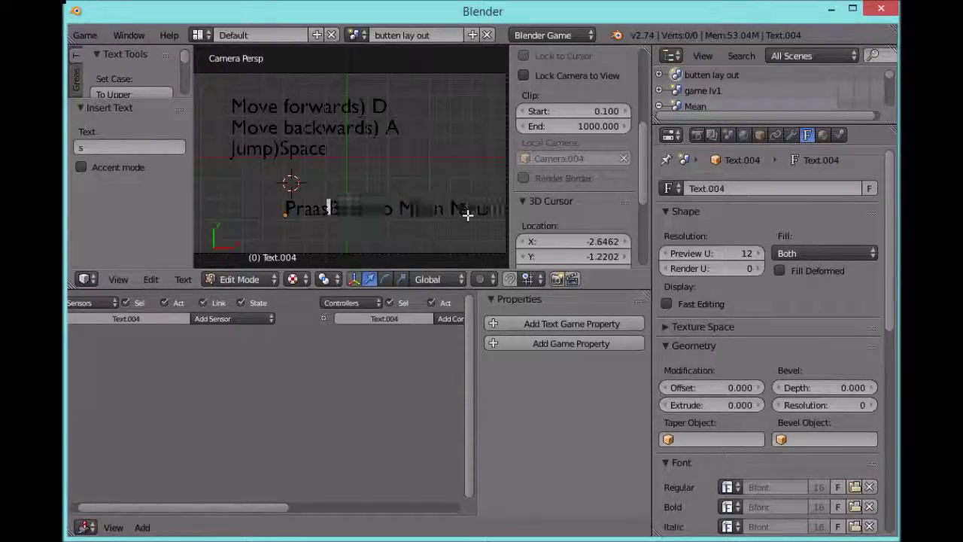
text(B)
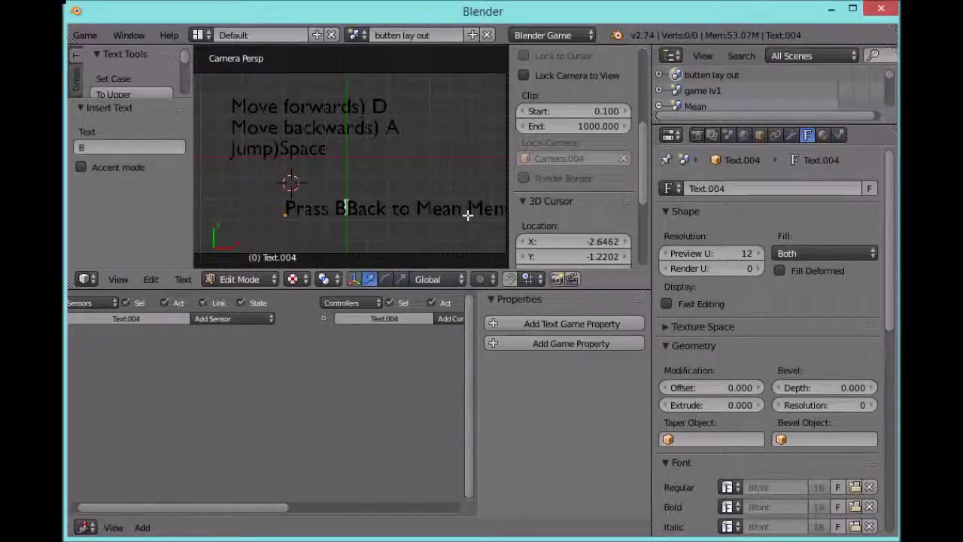
text( to)
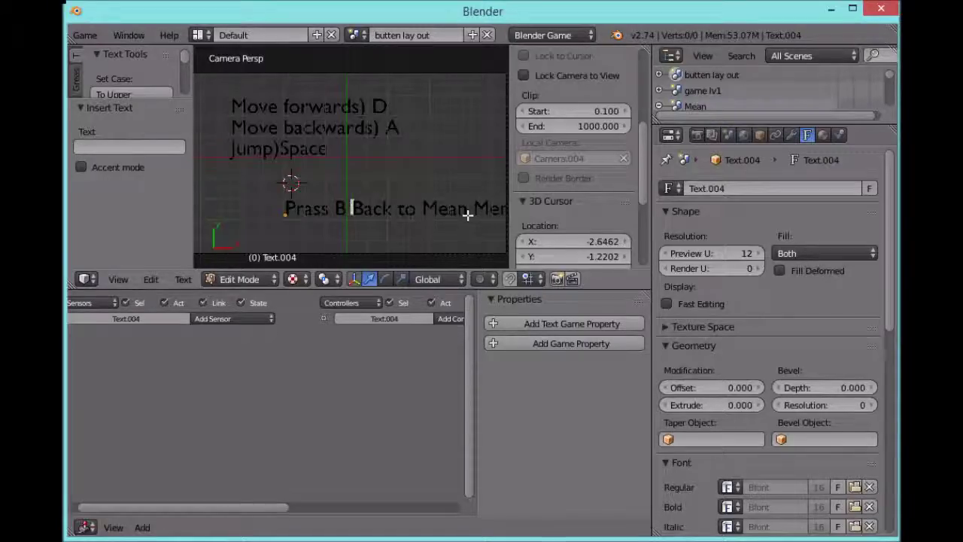
text( go)
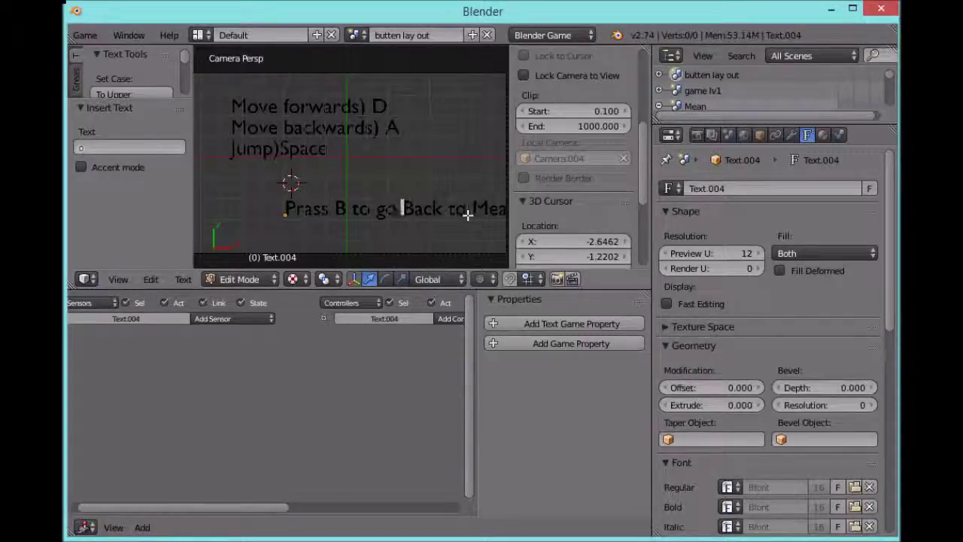
key(Tab)
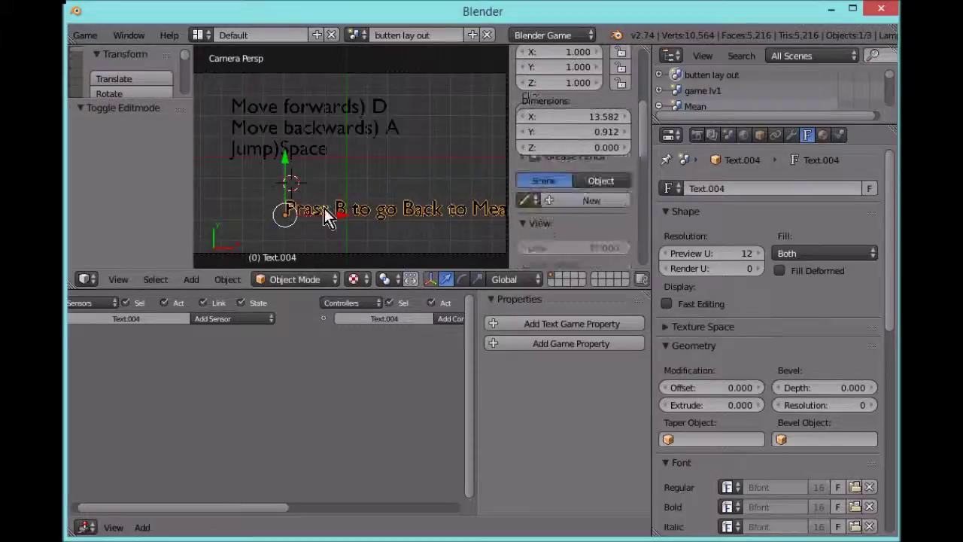
Step: Shift the extended text along X by -1.886 and again by -1.774, and check its fit in the running game
key(g)
key(x)
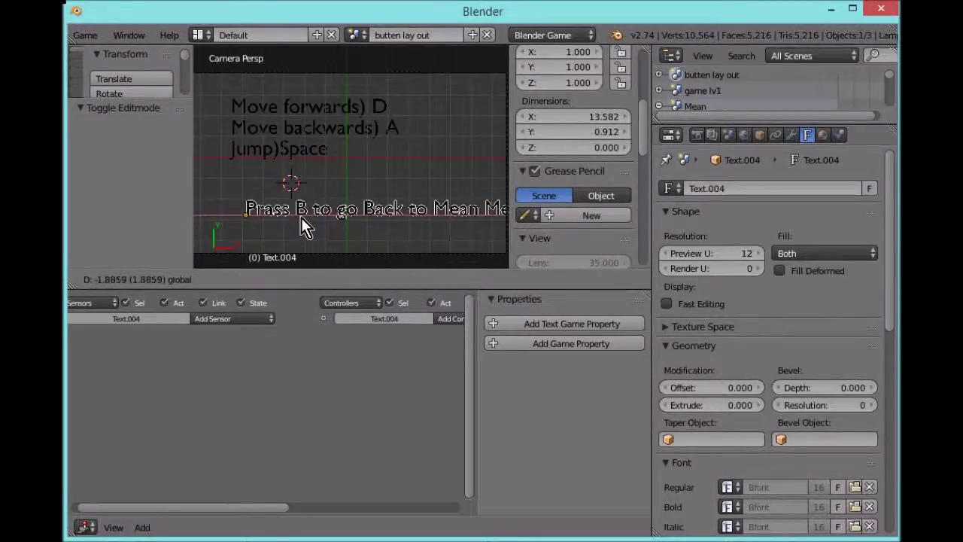
click(301, 218)
scroll(301, 217, down, 3)
key(g)
key(x)
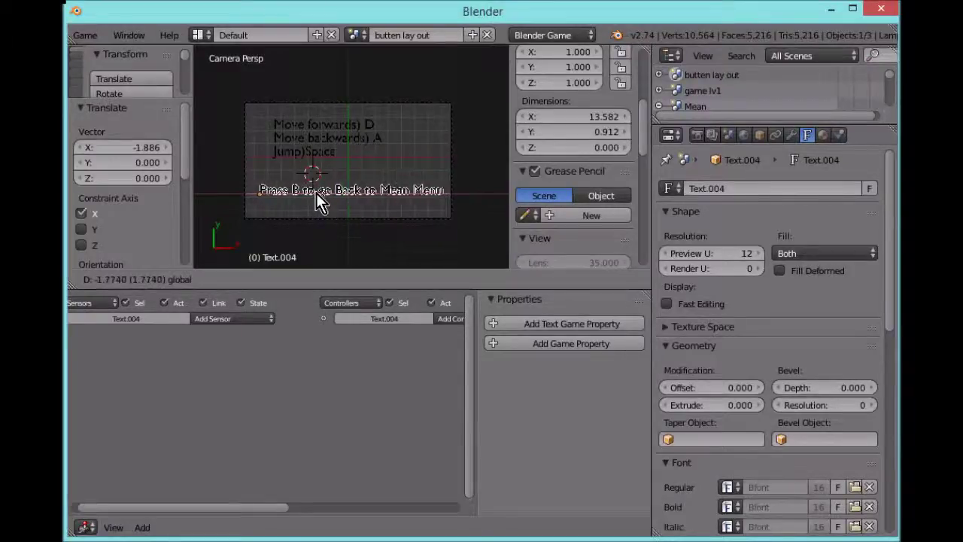
click(316, 192)
key(p)
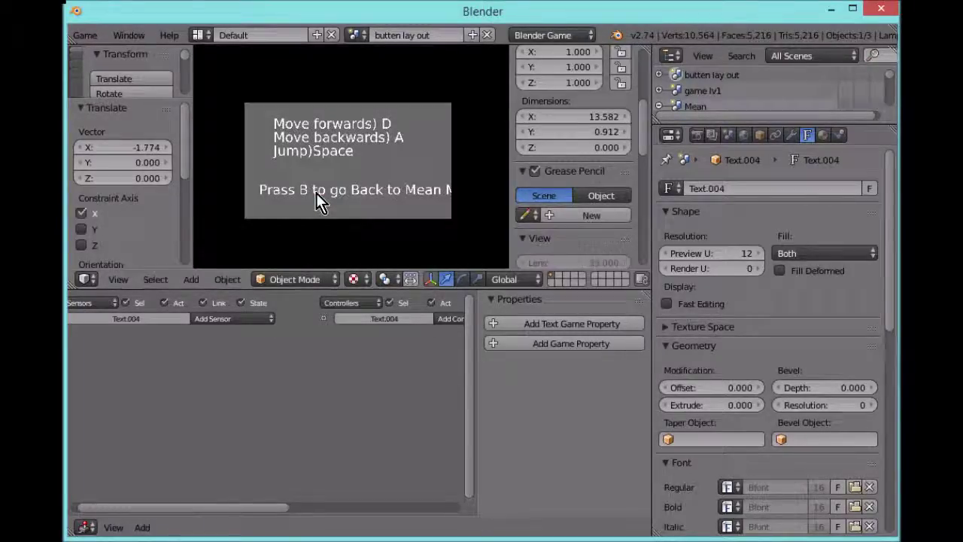
key(Escape)
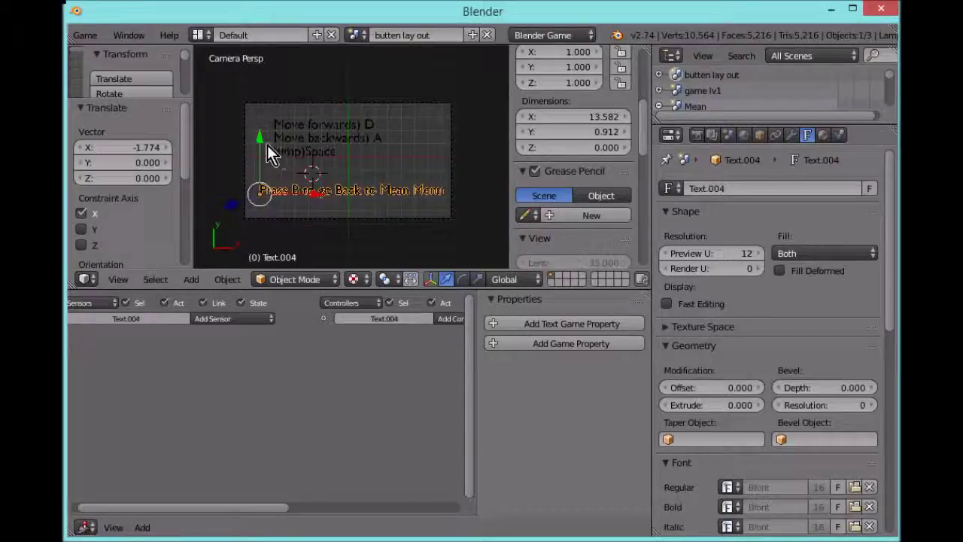
Step: Raise the "Prass B to go Back to Mean Menu" text along Y by 0.008 and then 1.007
key(g)
key(z)
key(y)
click(371, 182)
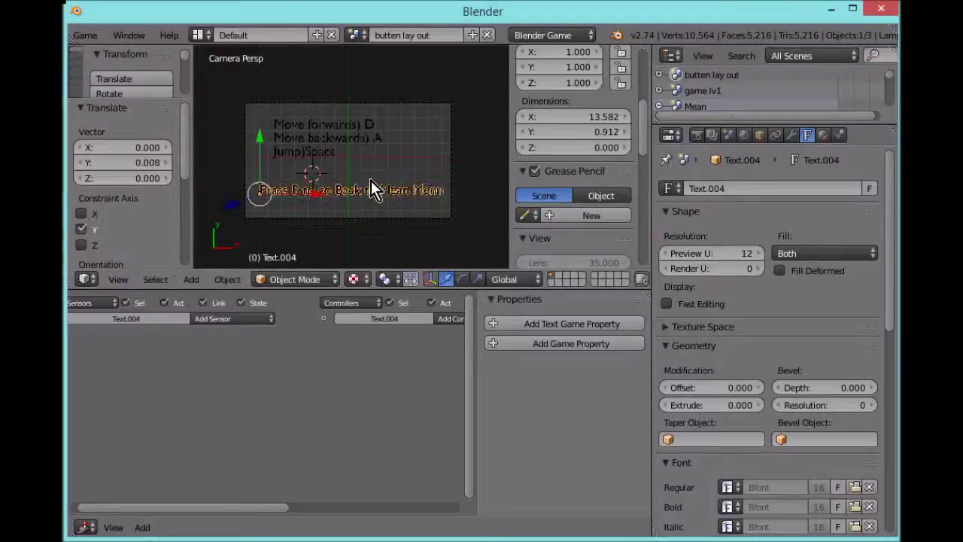
text(gy1)
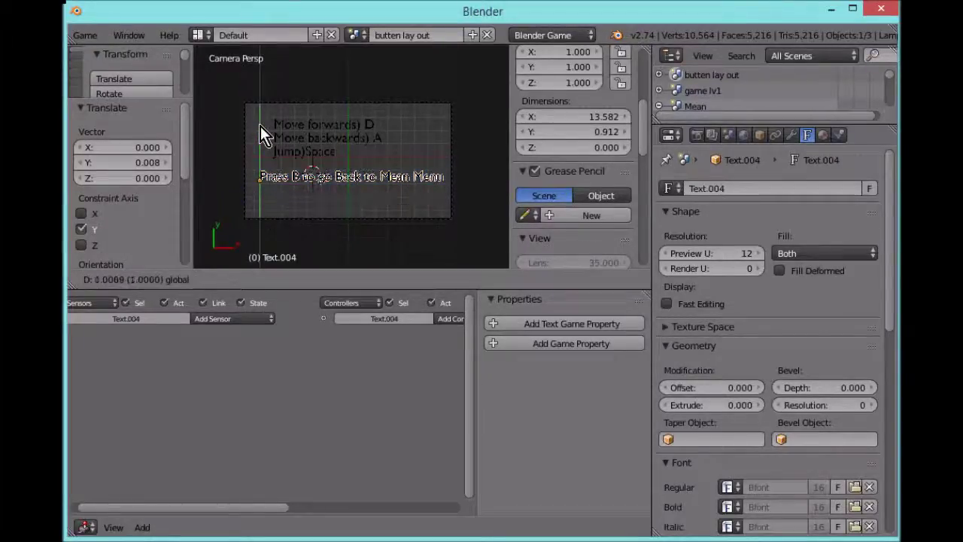
key(Return)
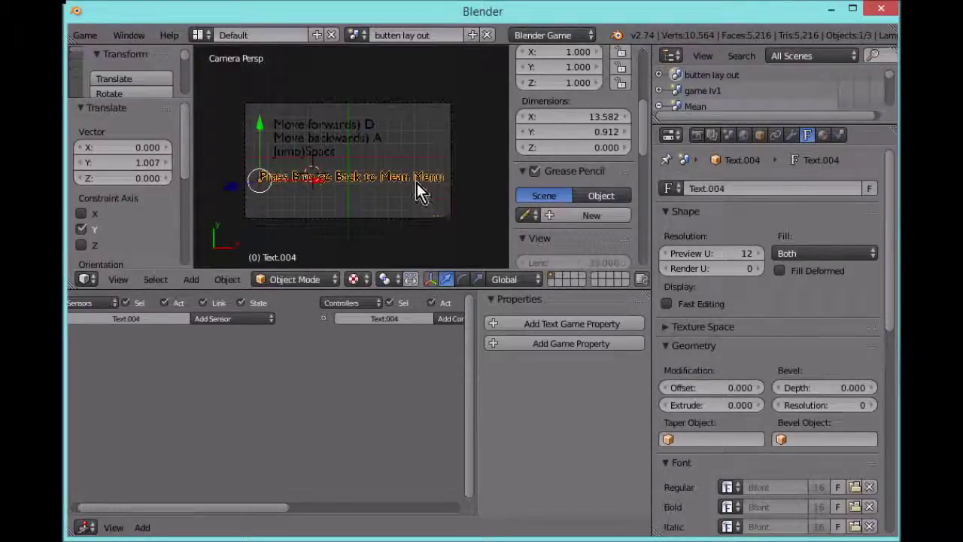
Step: Break the text onto a second line before "Back to Mean Menu"
key(Tab)
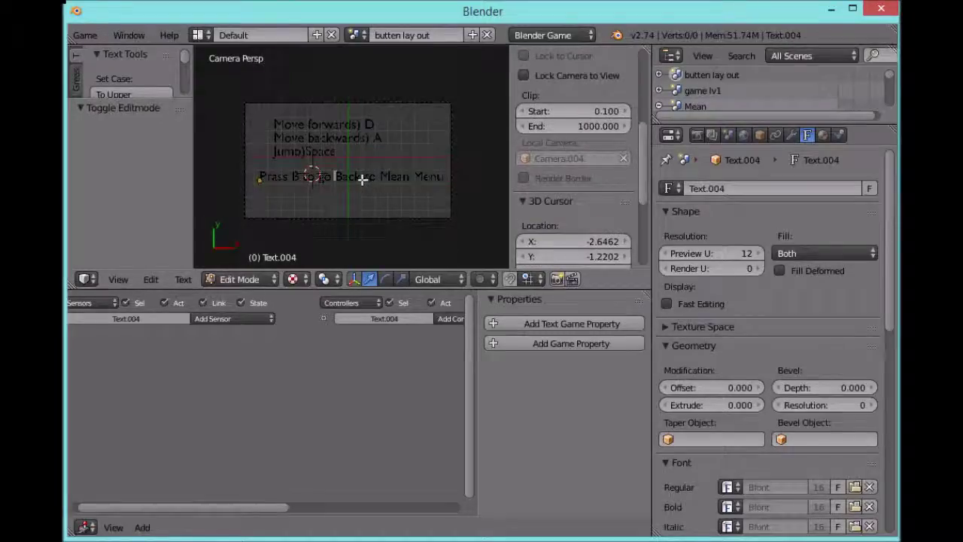
click(360, 178)
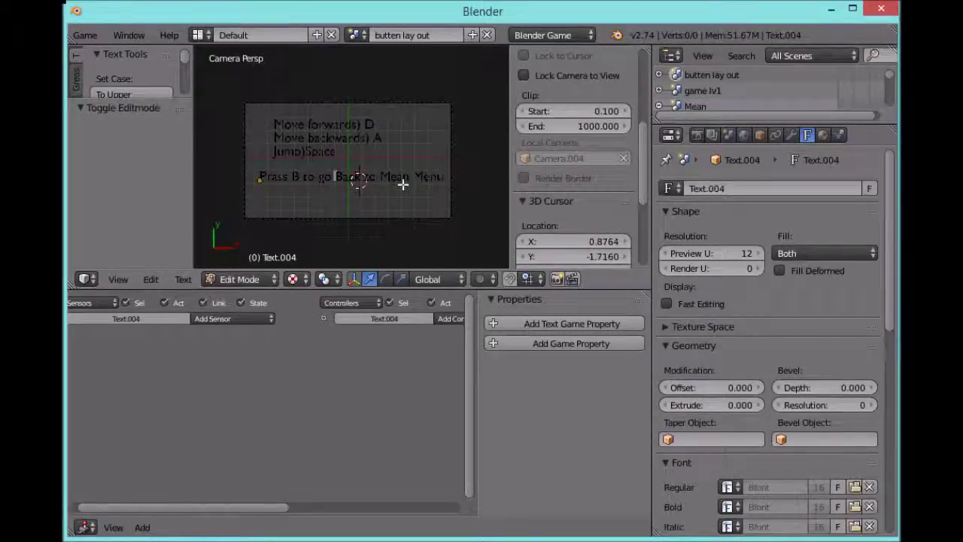
key(Return)
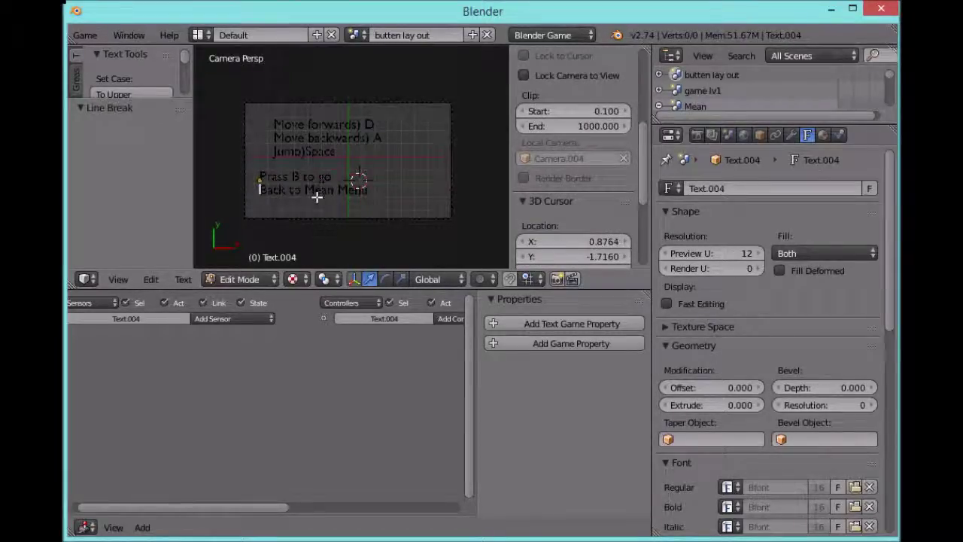
key(Tab)
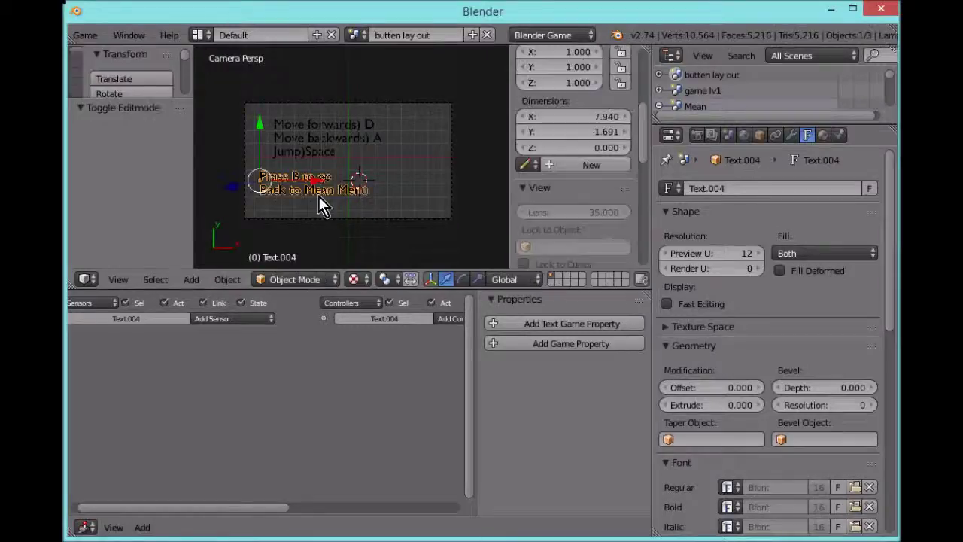
Step: Move the two-line text 0.882 along X and check the layout in the running game
key(g)
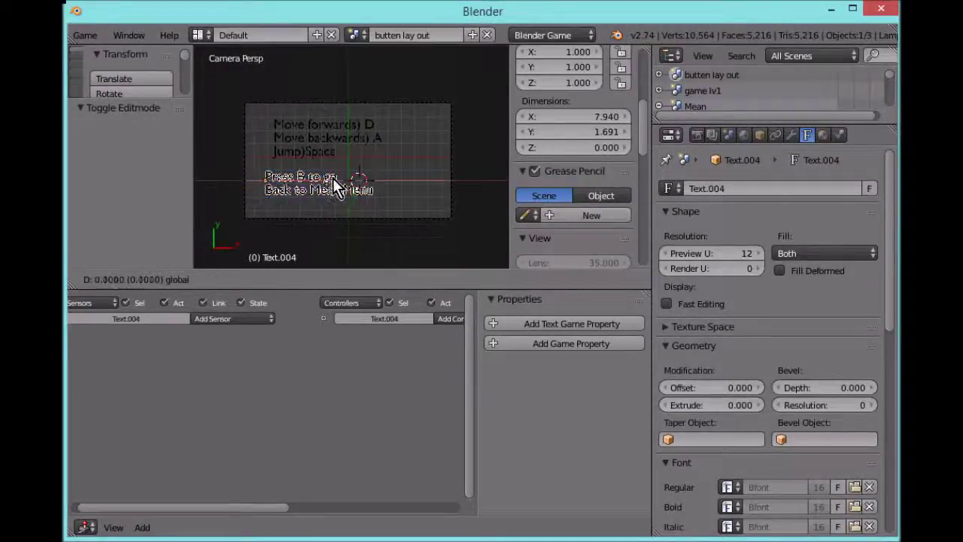
click(332, 178)
key(p)
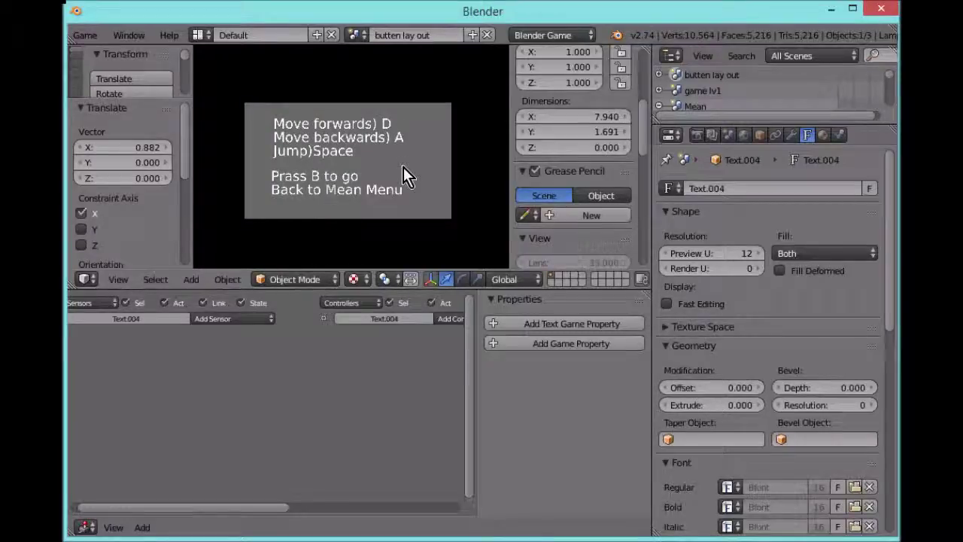
key(Escape)
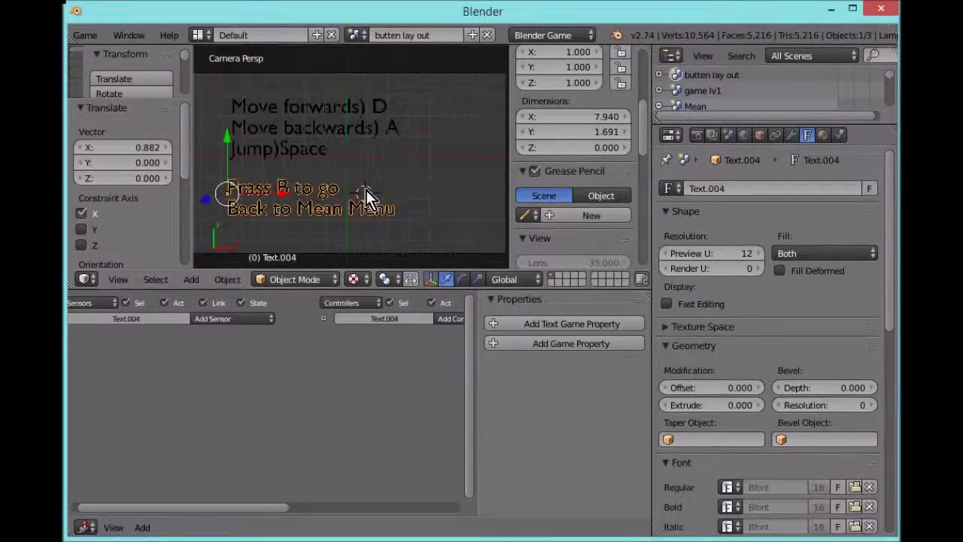
Step: Add a Keyboard sensor named "b" to the return text and assign the B key to it
click(212, 318)
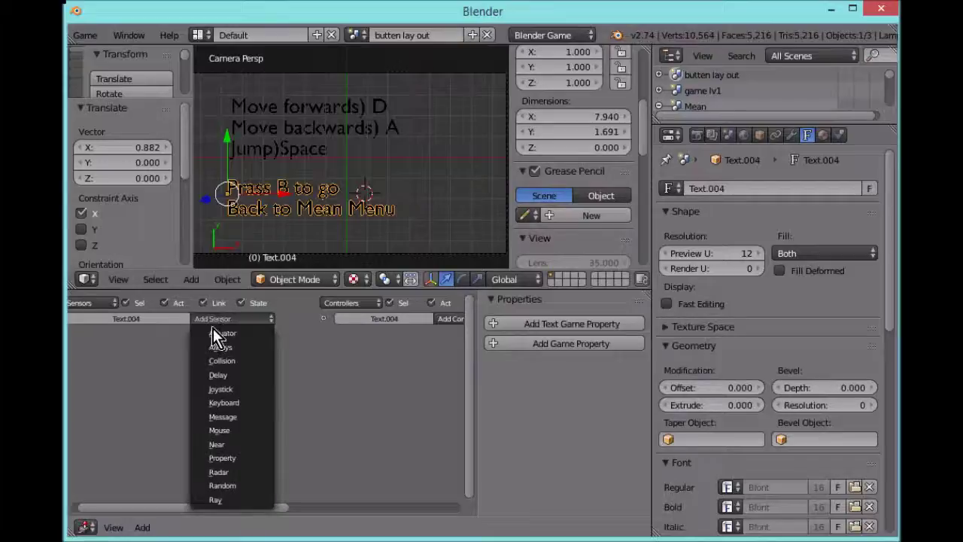
click(242, 402)
text(b)
click(159, 388)
key(b)
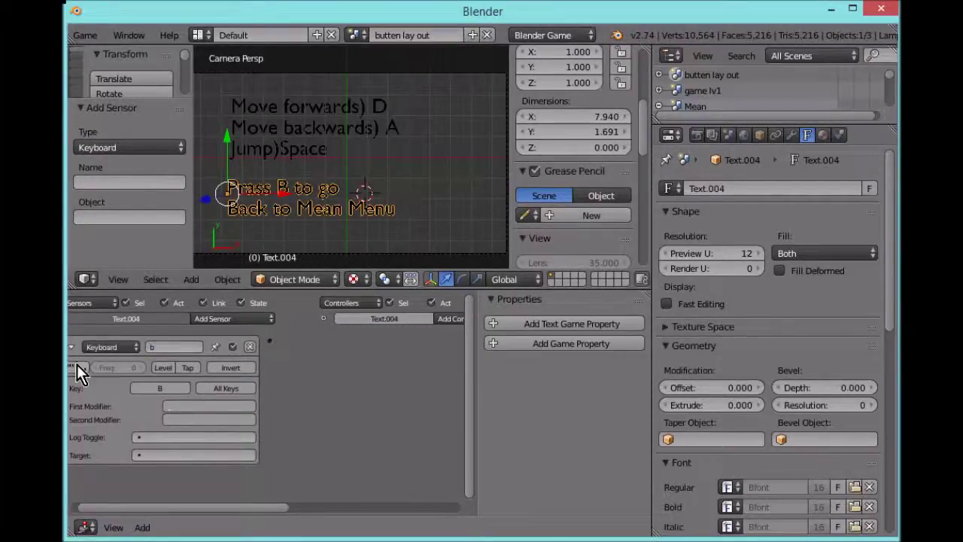
Step: Add an And controller, link the keyboard sensor to it and collapse the sensor
click(450, 319)
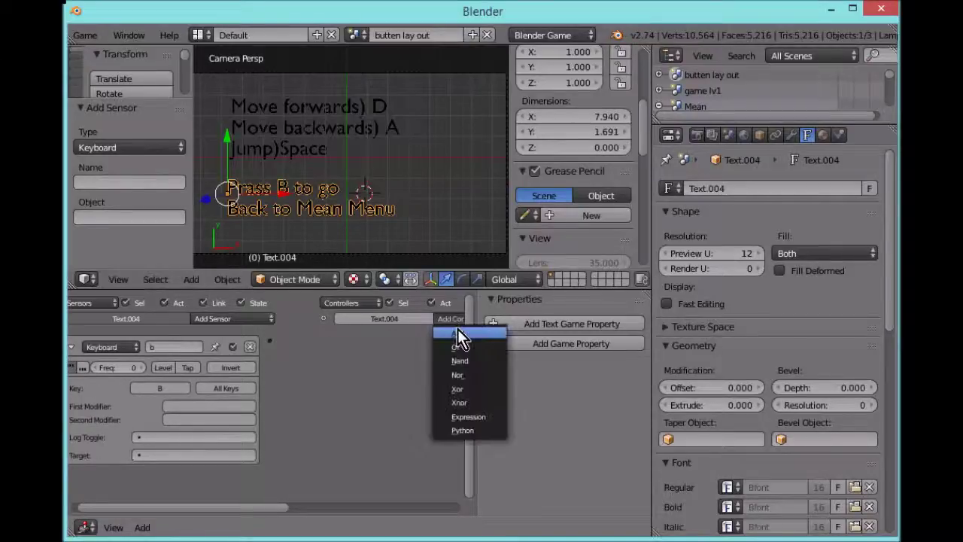
click(460, 335)
drag(271, 341, 345, 351)
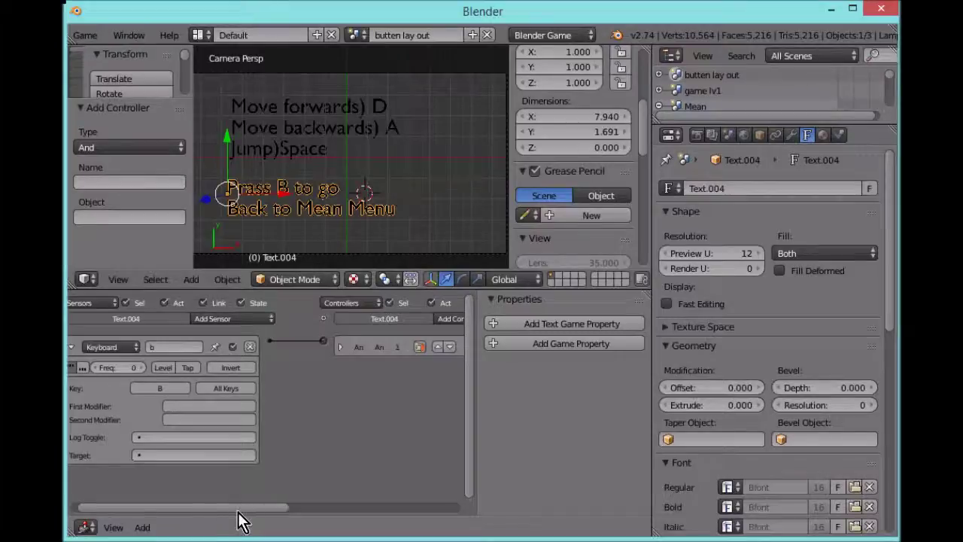
drag(238, 508, 233, 508)
click(83, 347)
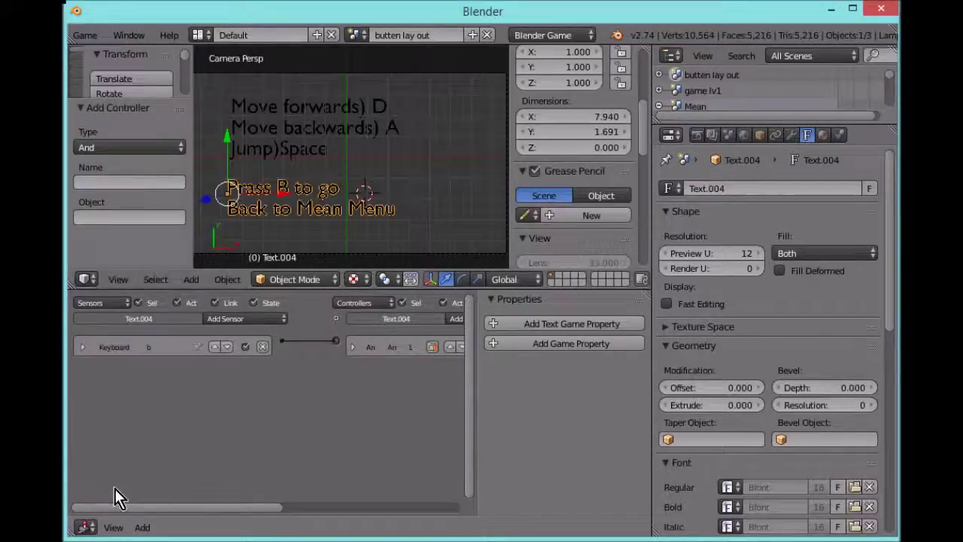
Step: Add a Scene actuator in Set Scene mode targeting the Mean scene, collapse it and link the And controller to it
drag(116, 508, 339, 509)
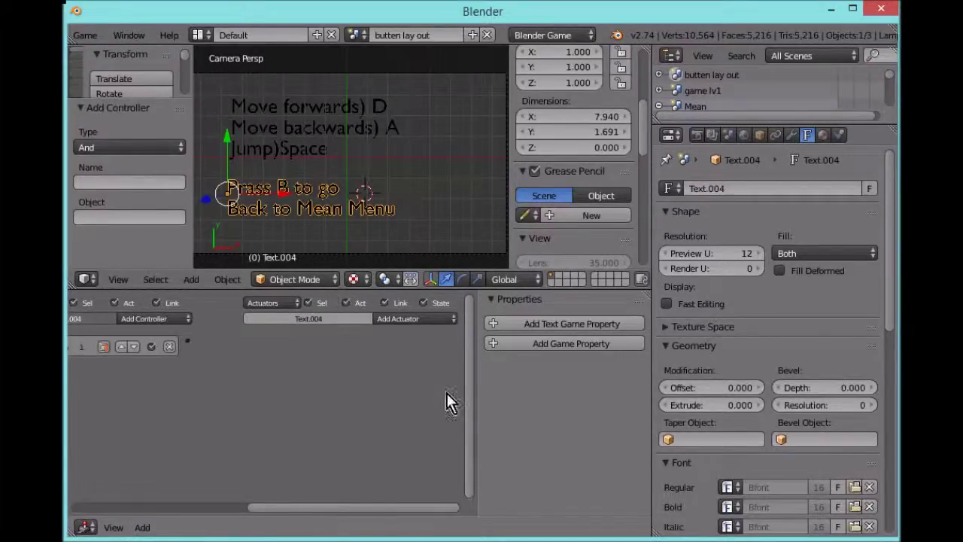
click(403, 325)
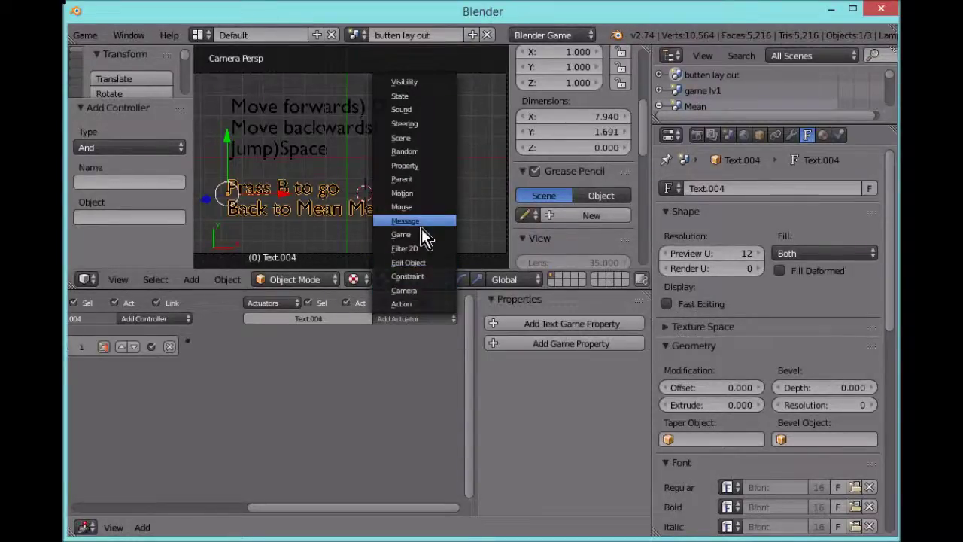
click(419, 136)
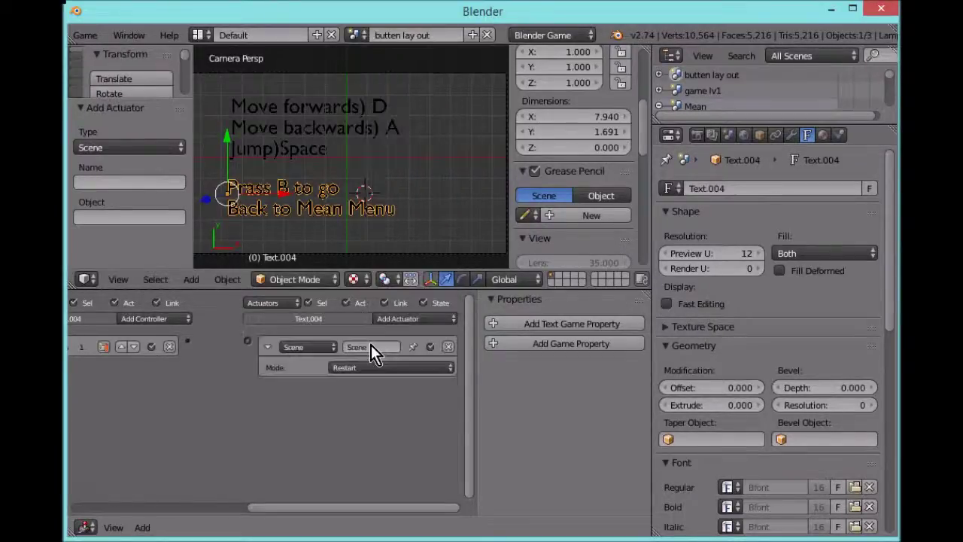
click(357, 366)
click(362, 340)
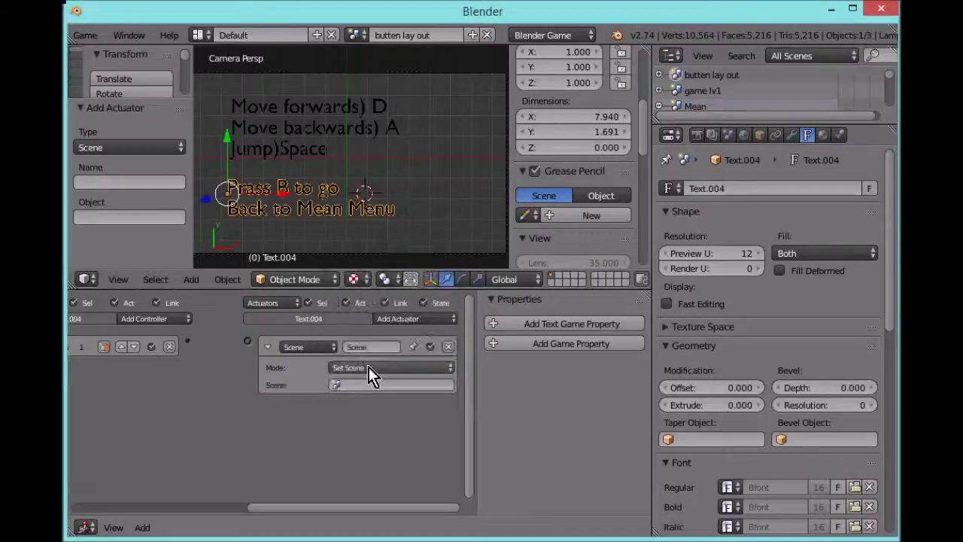
click(365, 386)
click(353, 428)
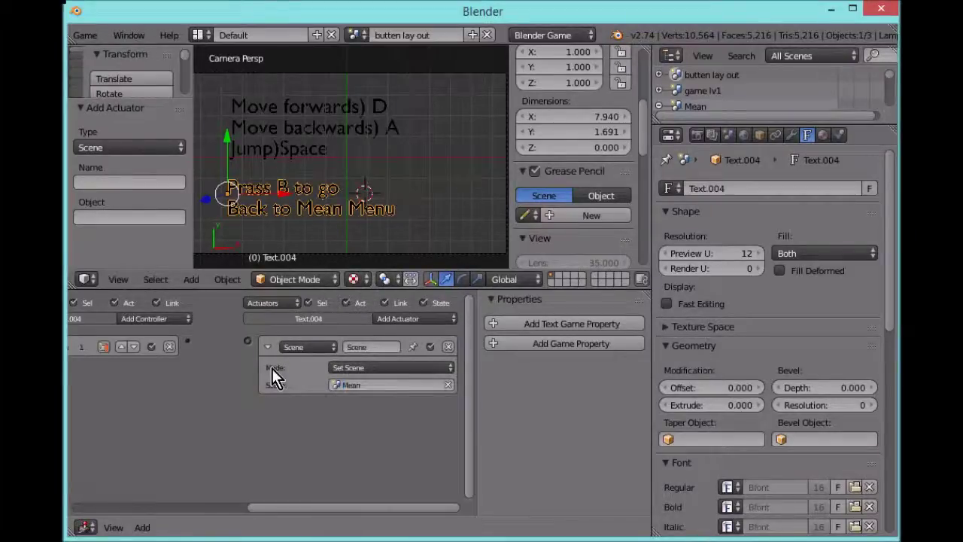
click(267, 347)
drag(190, 338, 190, 341)
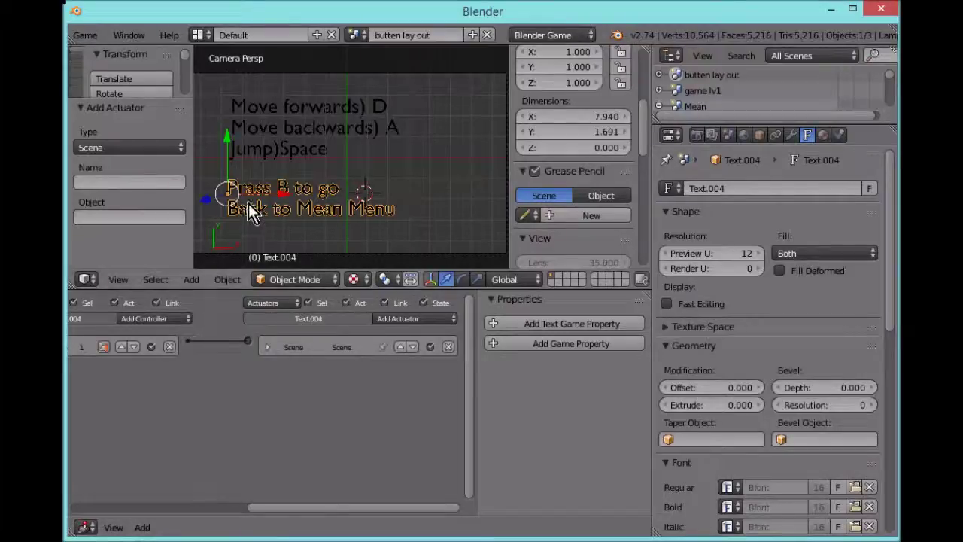
Step: Run the game from the button layout scene and test returning to the main menu with B and starting play with P
scroll(252, 213, down, 2)
drag(258, 508, 174, 506)
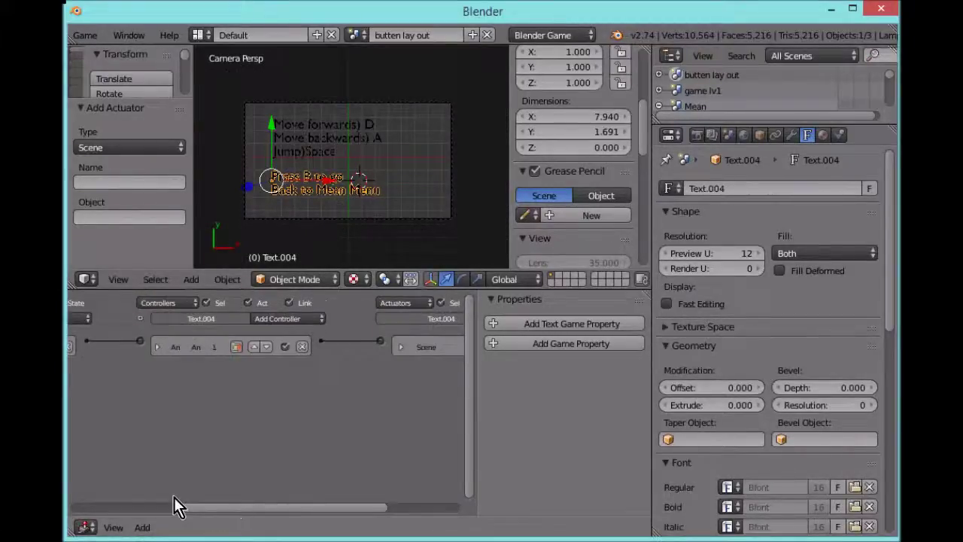
key(p)
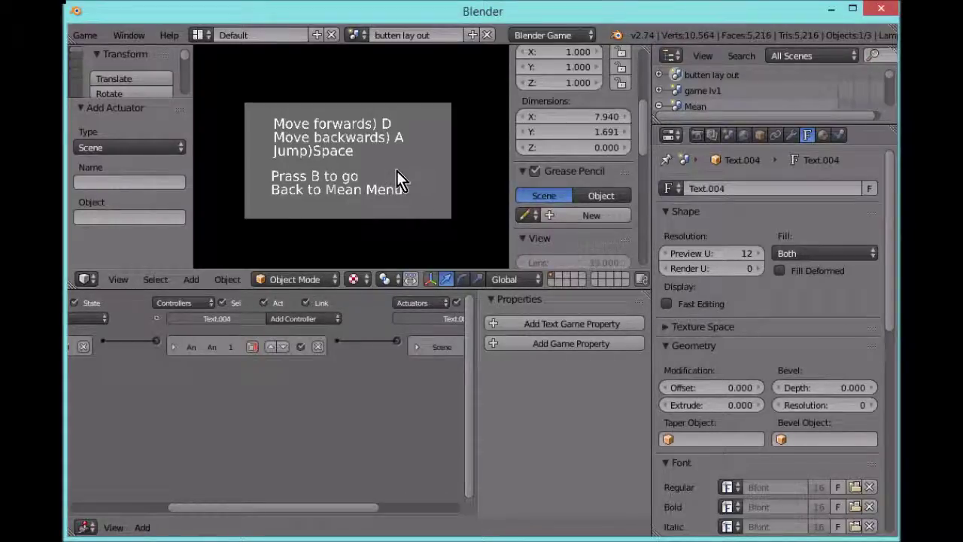
key(b)
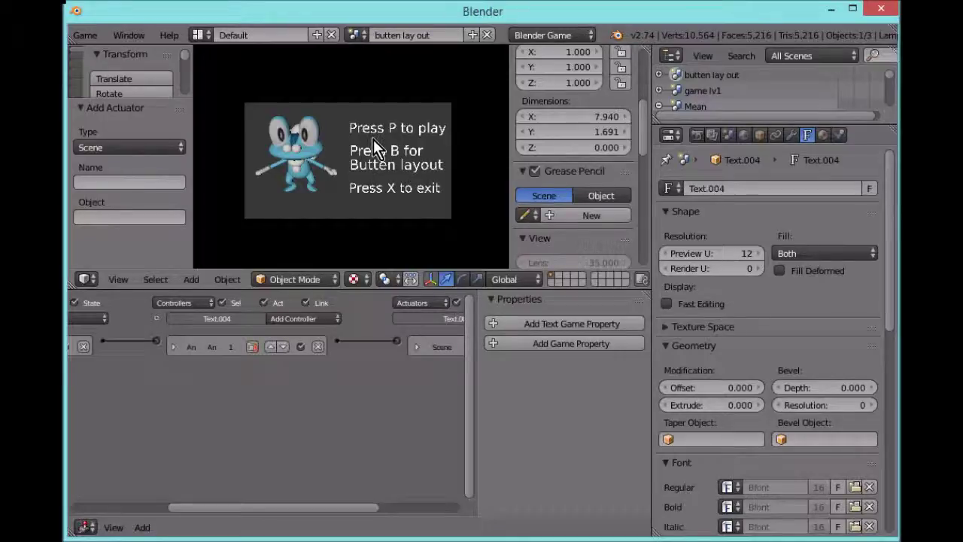
key(p)
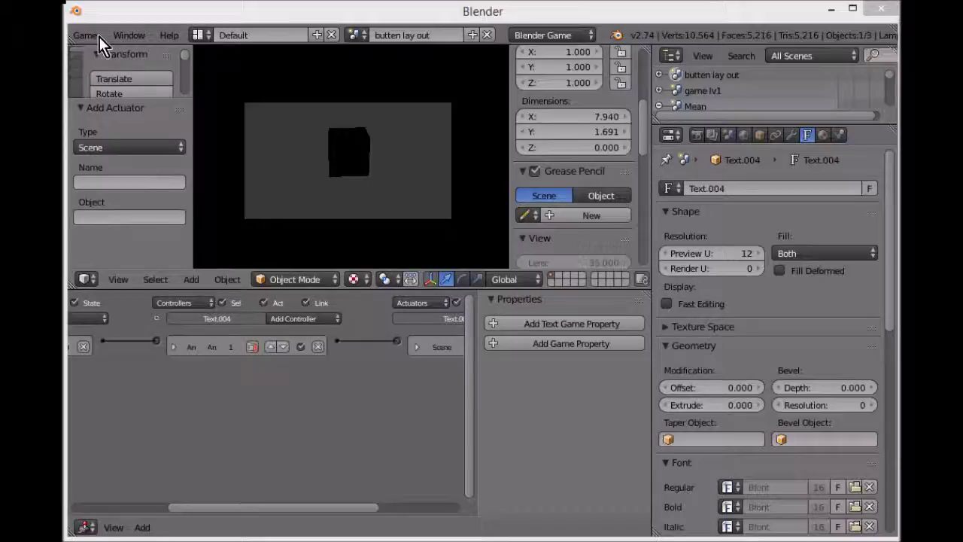
click(115, 29)
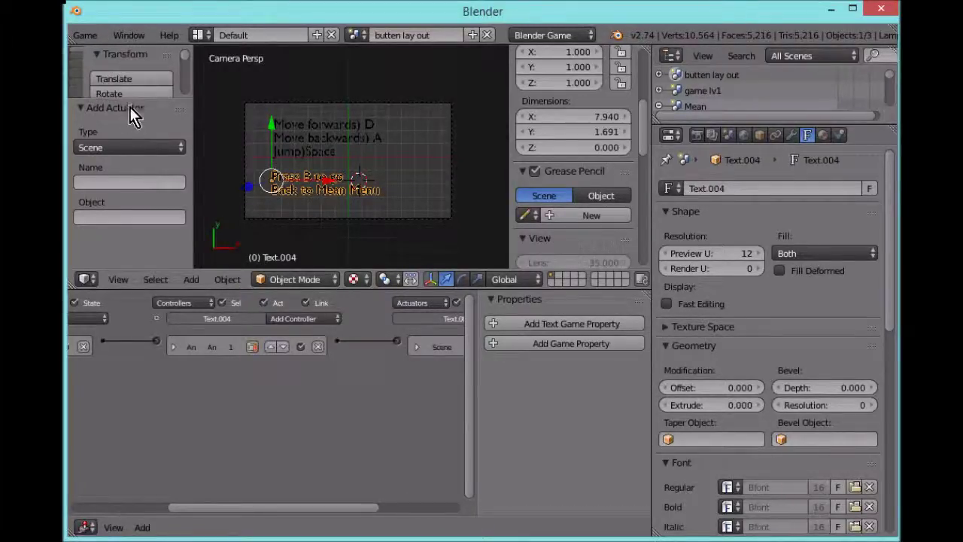
Step: Enlarge the tool shelf slightly and switch to the Mean scene
drag(148, 102, 142, 131)
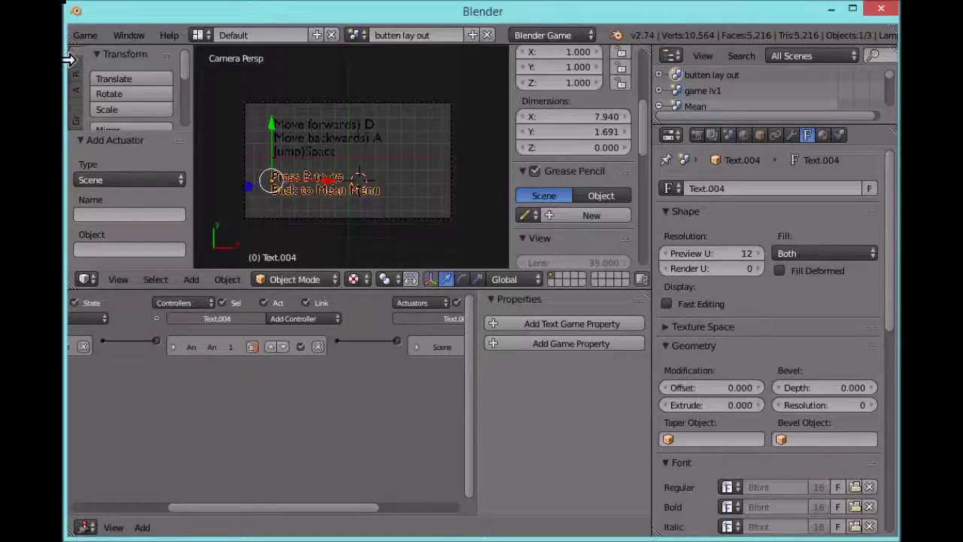
drag(195, 90, 202, 90)
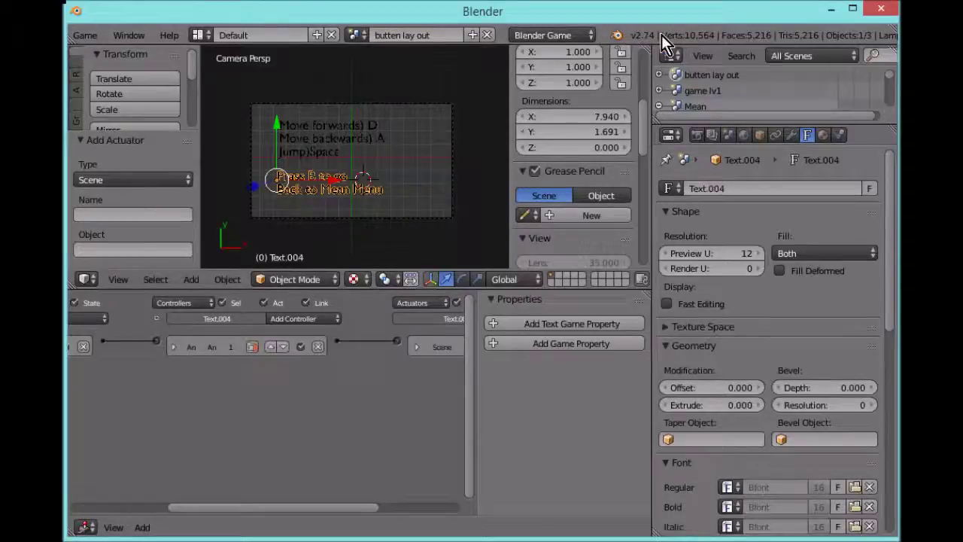
click(356, 35)
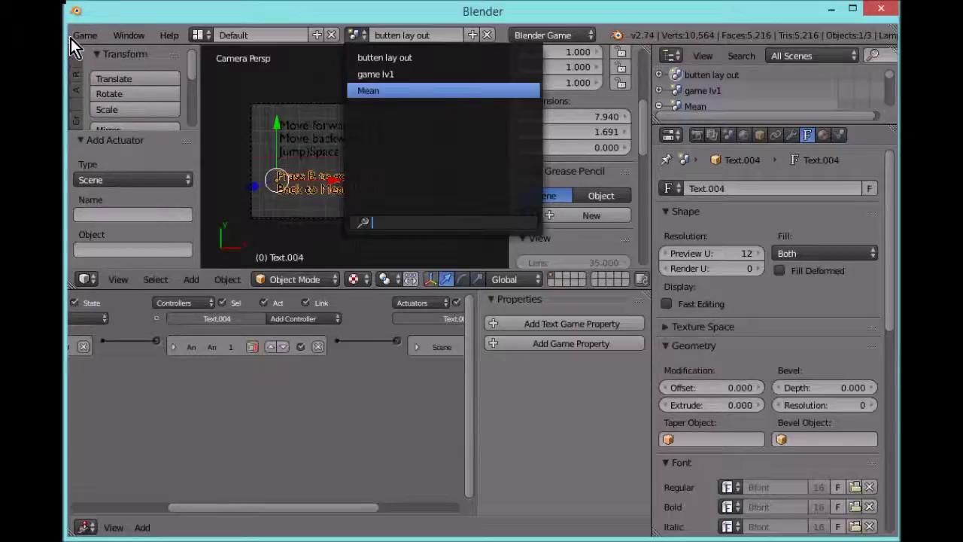
click(357, 91)
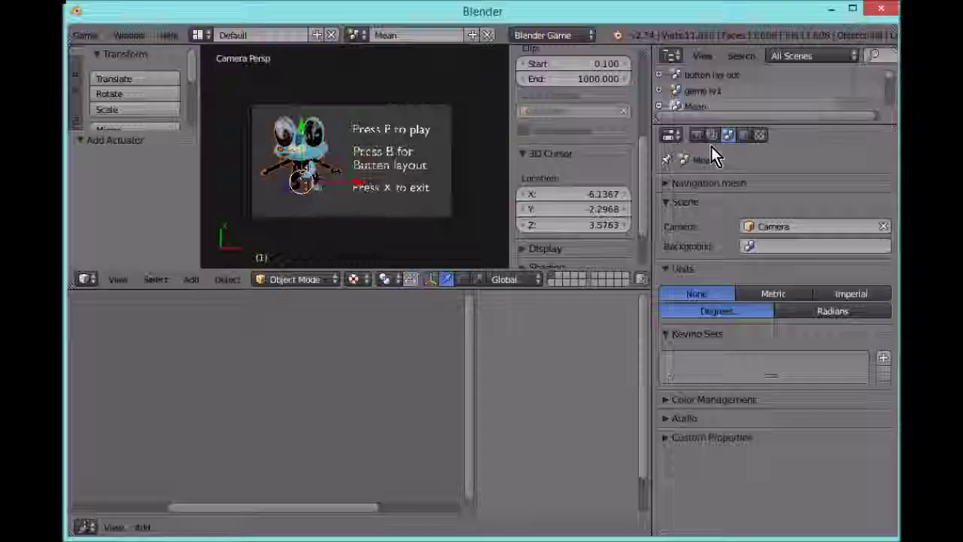
scroll(711, 146, down, 1)
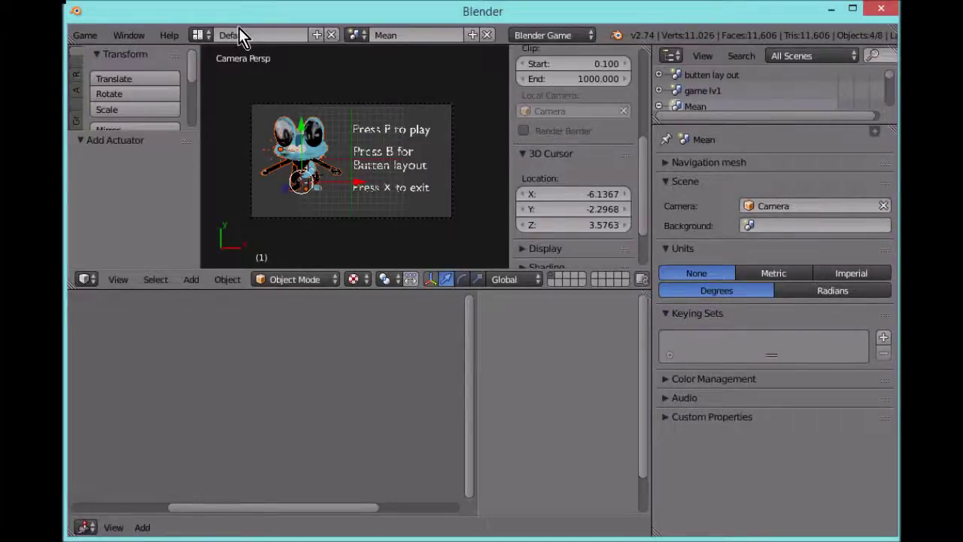
Step: Open the User Preferences from the File commands and reposition their window to view the add-ons list
drag(69, 30, 107, 41)
click(150, 34)
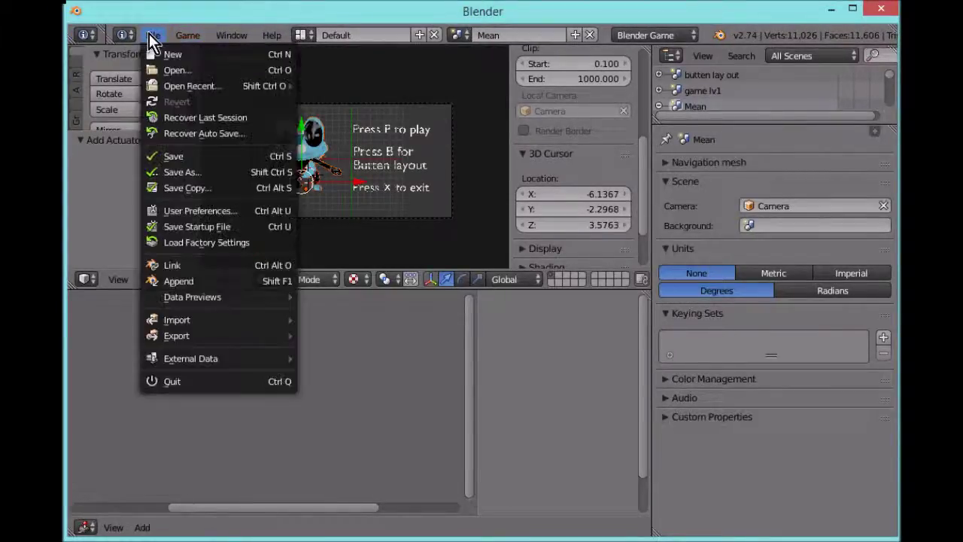
mouse_move(211, 331)
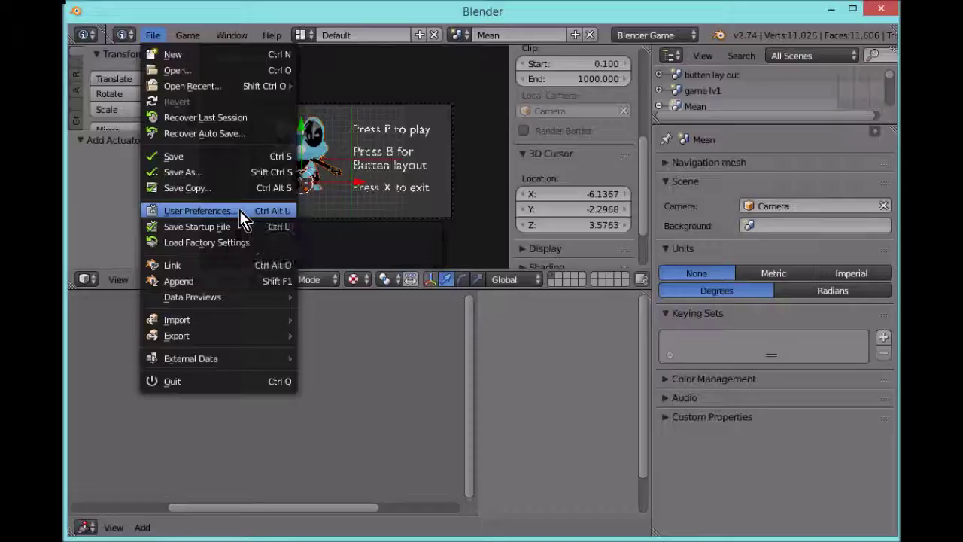
click(239, 210)
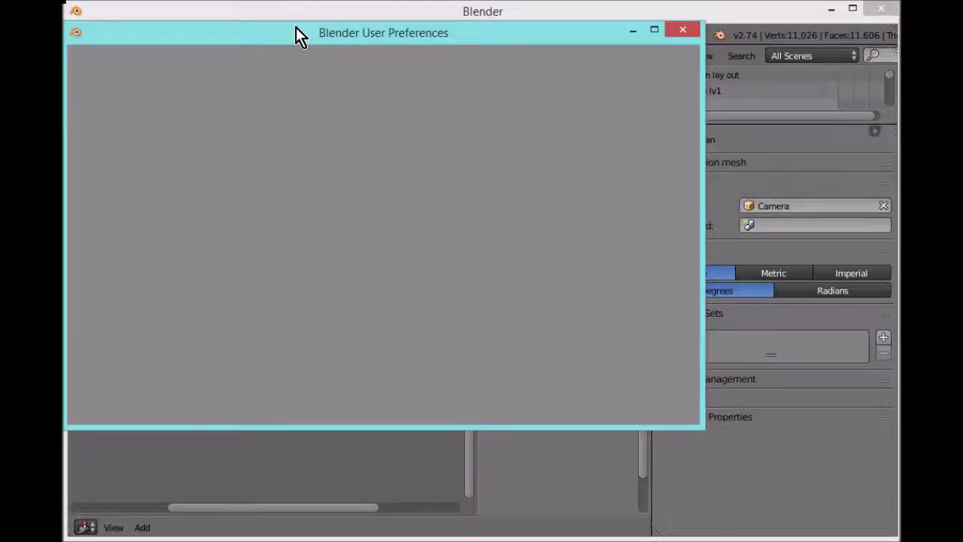
drag(328, 25, 370, 22)
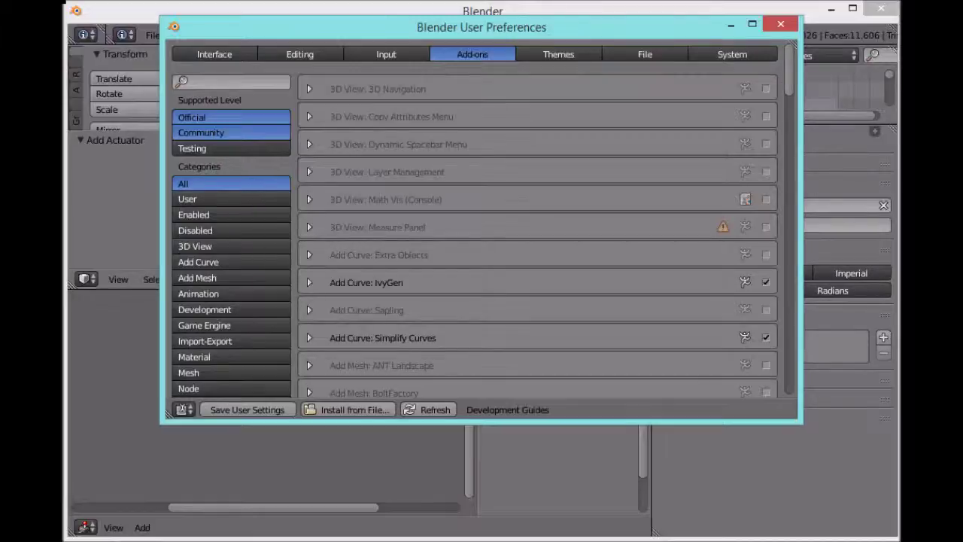
mouse_move(229, 436)
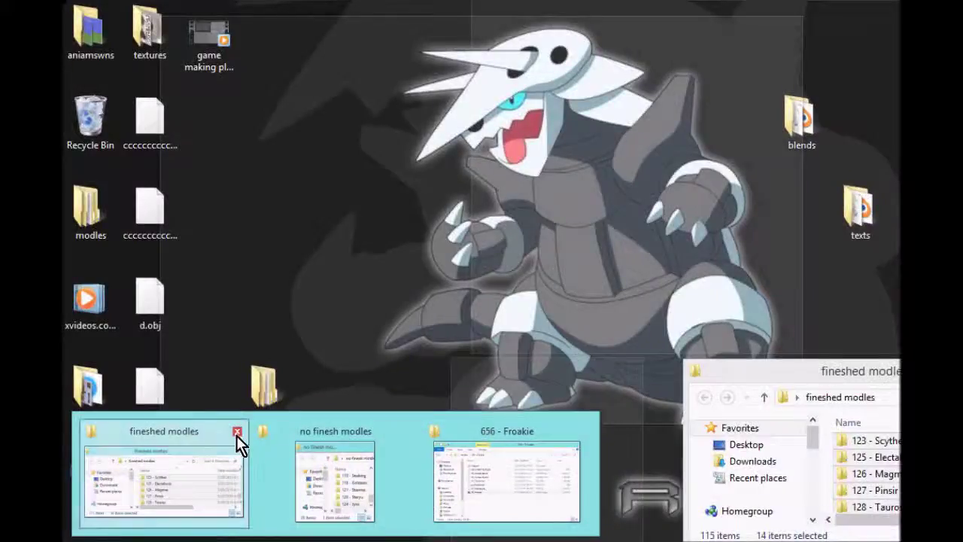
Step: Close the leftover folder windows, including fineshed modles, no finesh modles and 656 - Froakie
click(236, 435)
click(238, 431)
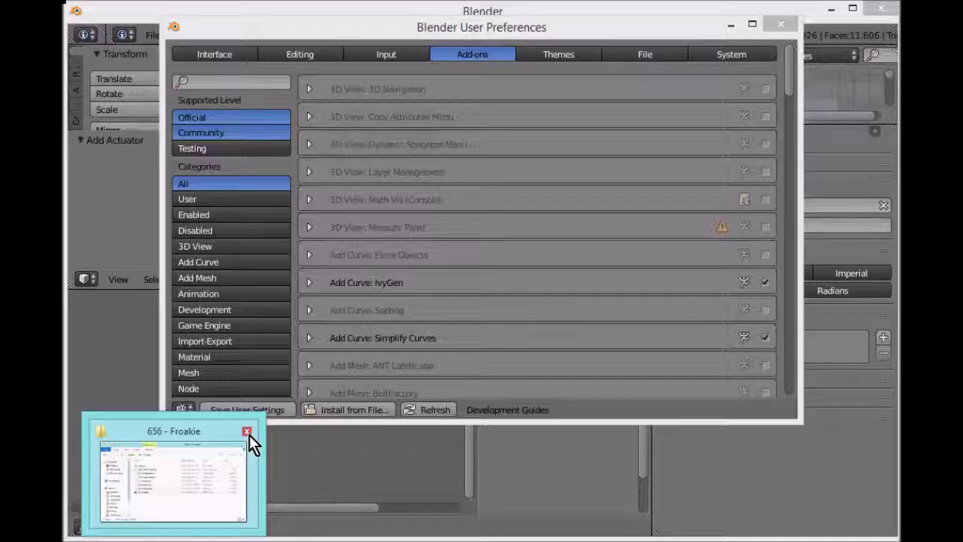
click(253, 430)
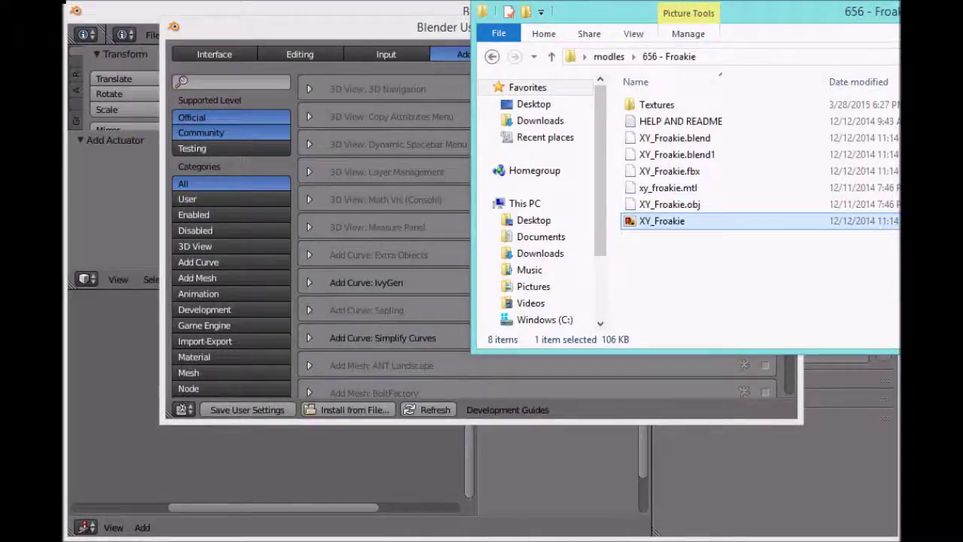
Step: Switch to MakeHuman and set the figure's gender fully to male, viewing the body from the side
mouse_move(809, 538)
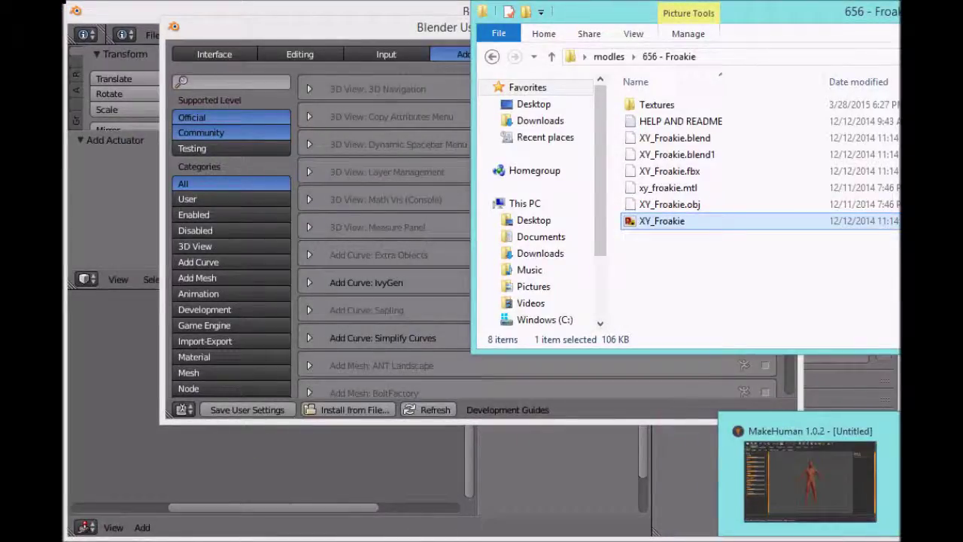
click(808, 477)
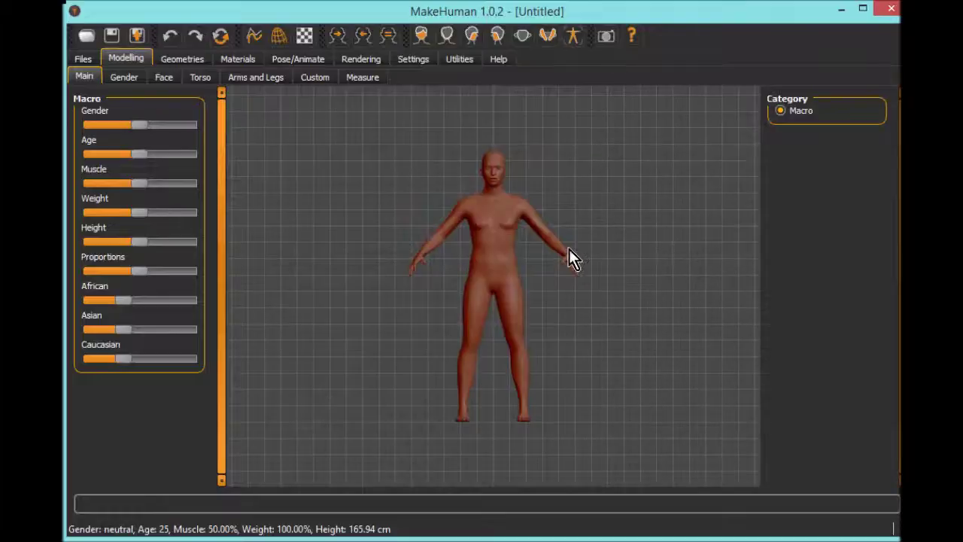
drag(583, 249, 458, 268)
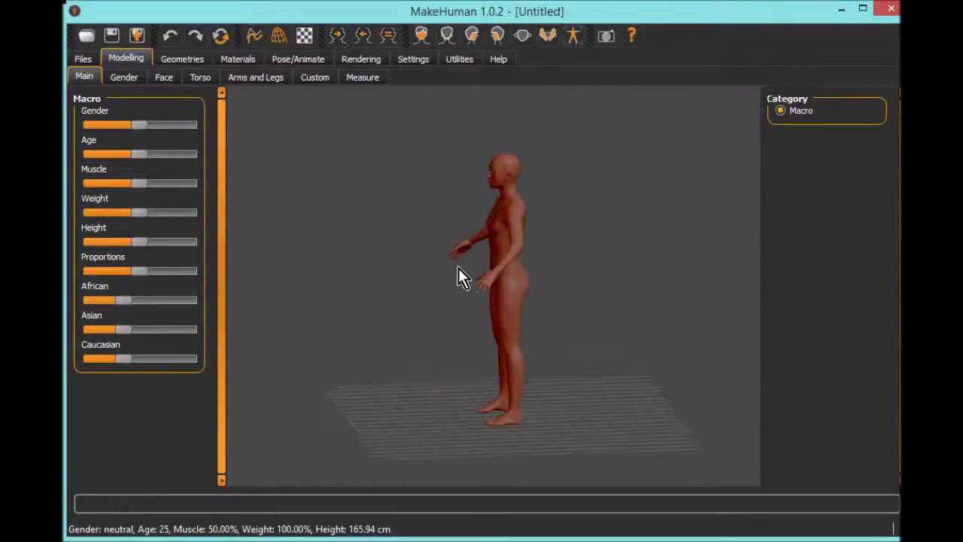
click(198, 126)
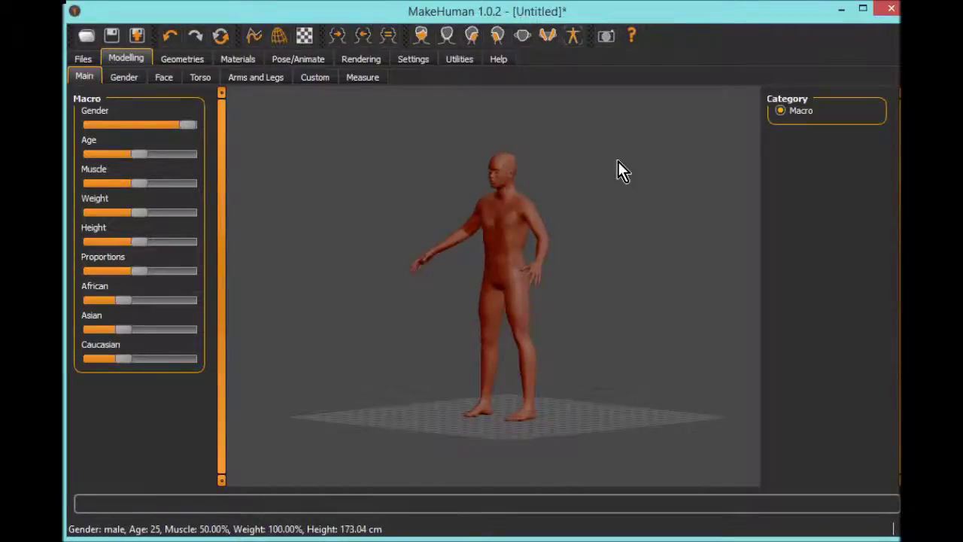
drag(618, 161, 654, 168)
key(3)
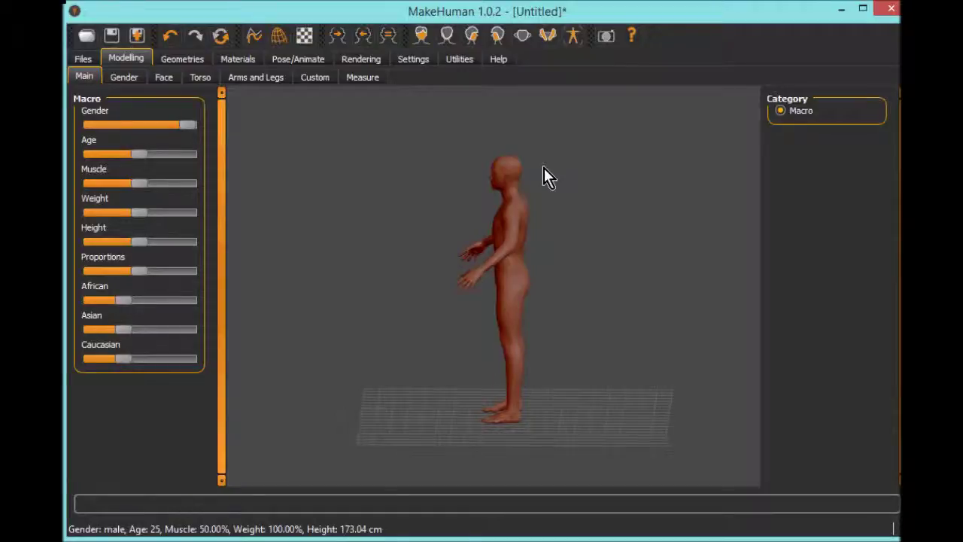
Step: Exit MakeHuman, discarding the unsaved changes
click(891, 9)
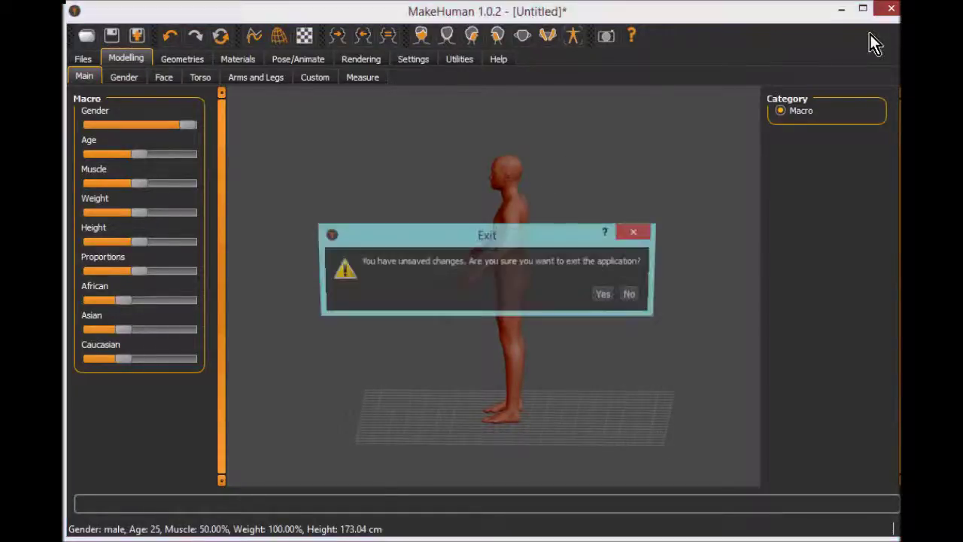
click(603, 296)
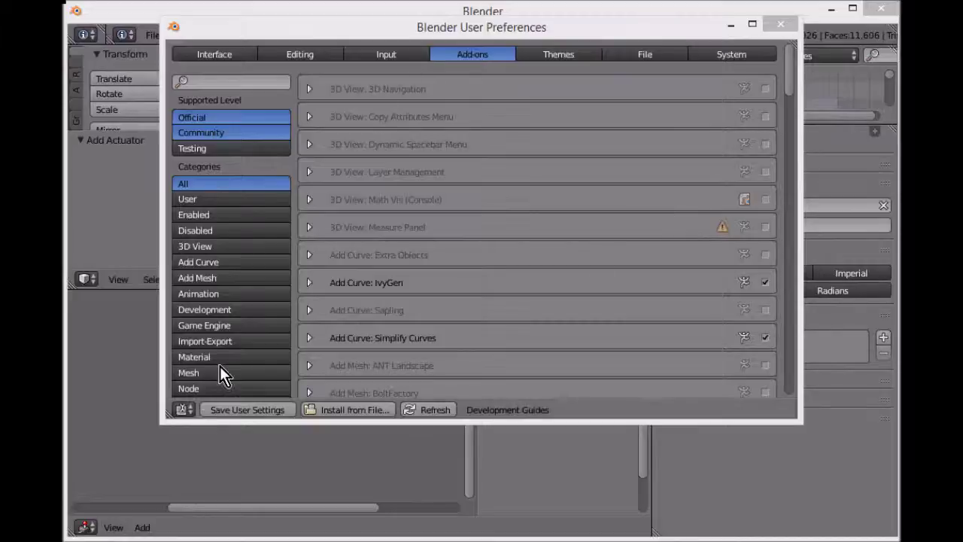
Step: List the Game Engine add-ons in the Blender preferences and save the user settings before closing the preferences
click(230, 325)
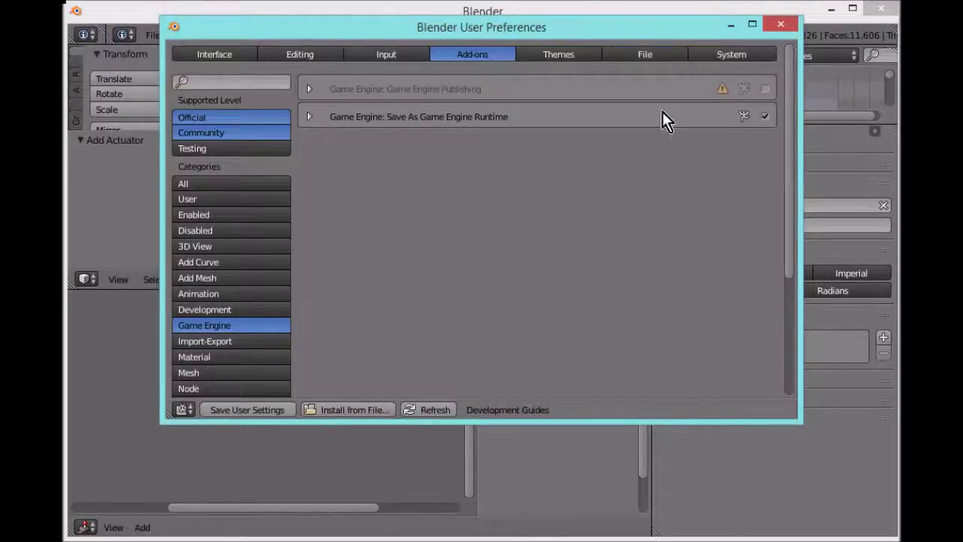
click(260, 412)
click(790, 27)
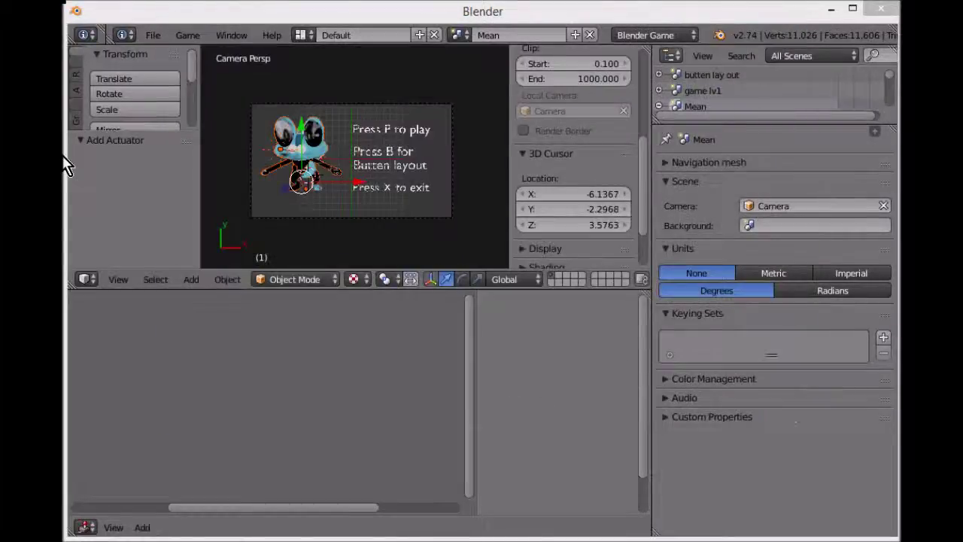
Step: Export the project as a game engine runtime into the game tester folder on the Desktop
click(151, 35)
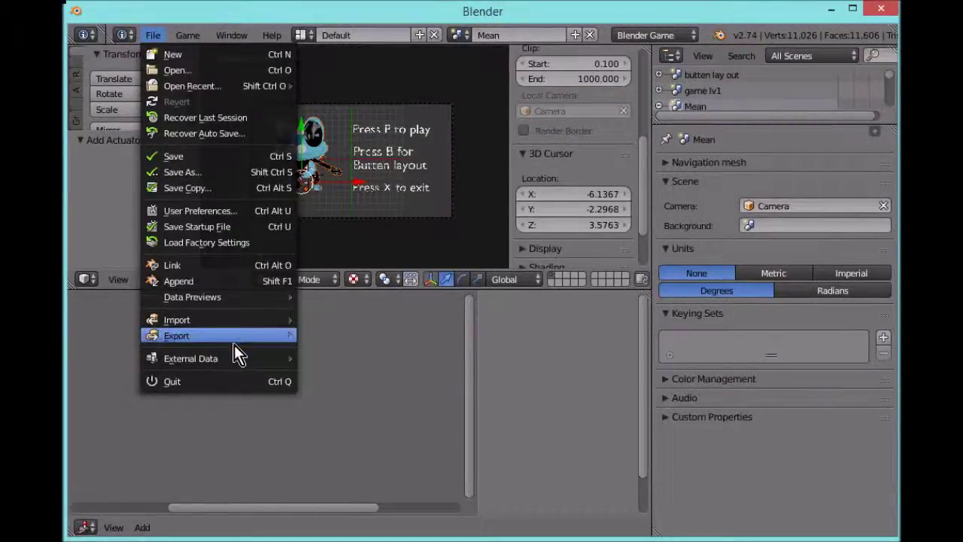
mouse_move(244, 340)
click(399, 462)
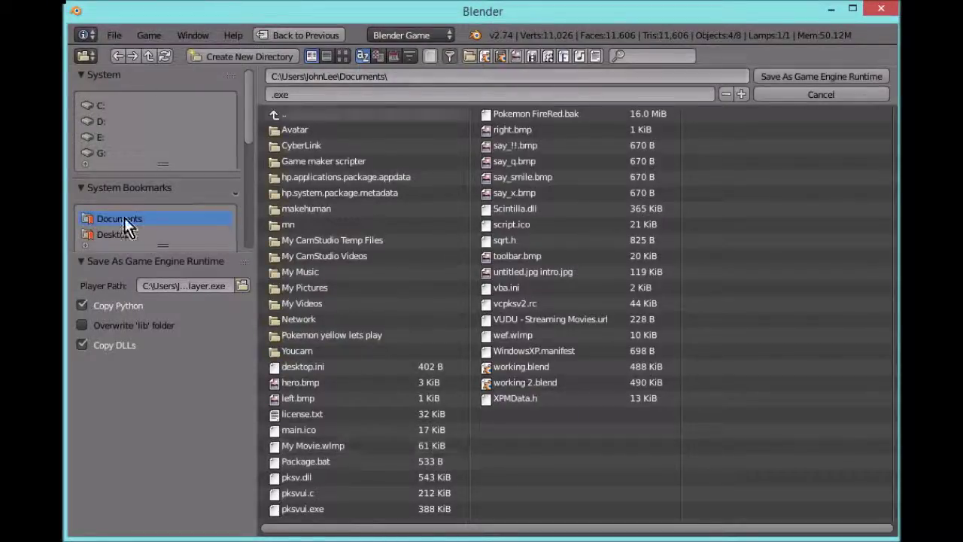
click(105, 235)
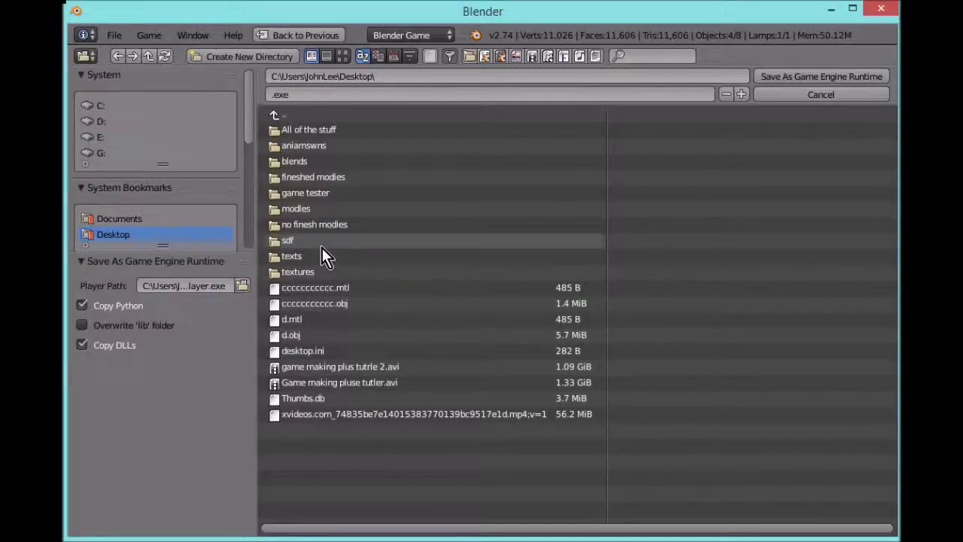
click(336, 193)
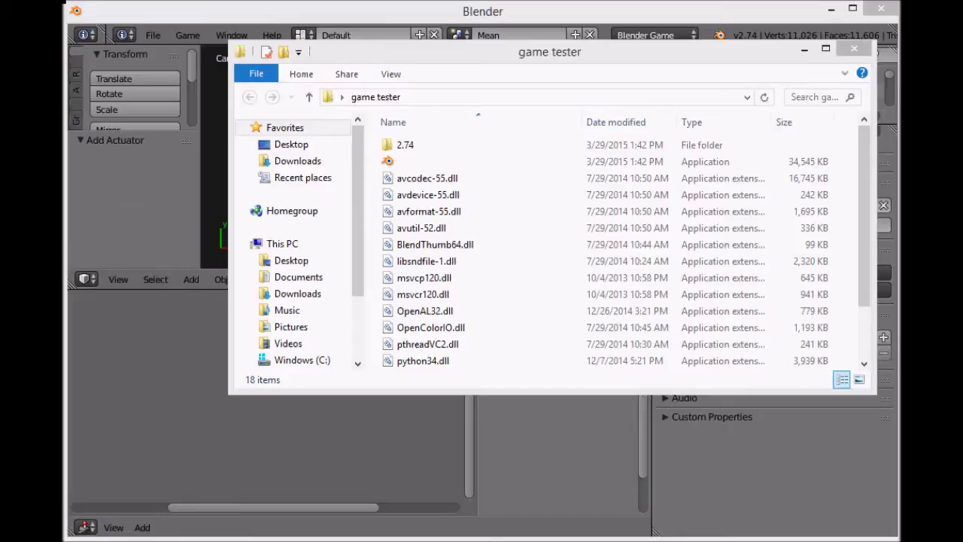
Step: Look through the exported runtime files in the game tester folder
click(753, 61)
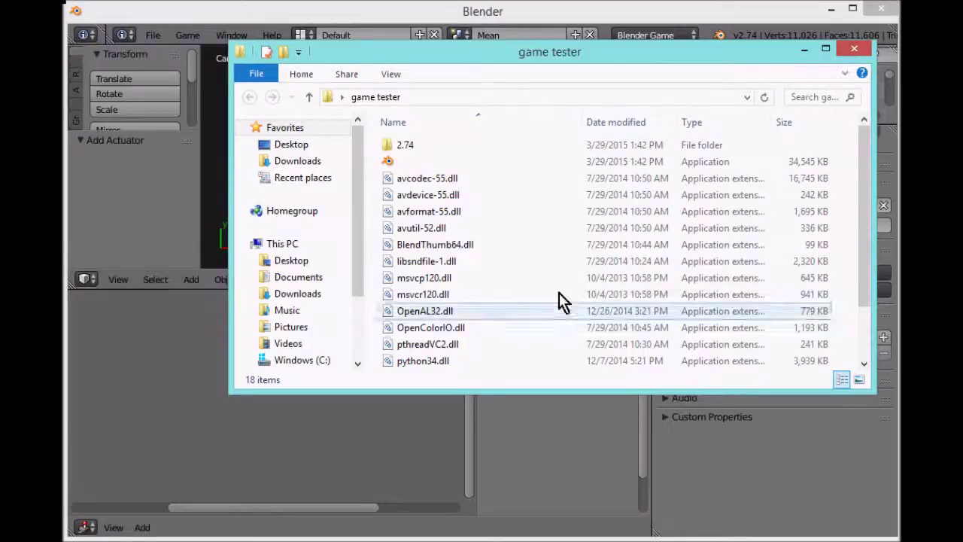
scroll(559, 293, down, 1)
scroll(552, 291, down, 1)
scroll(607, 354, up, 2)
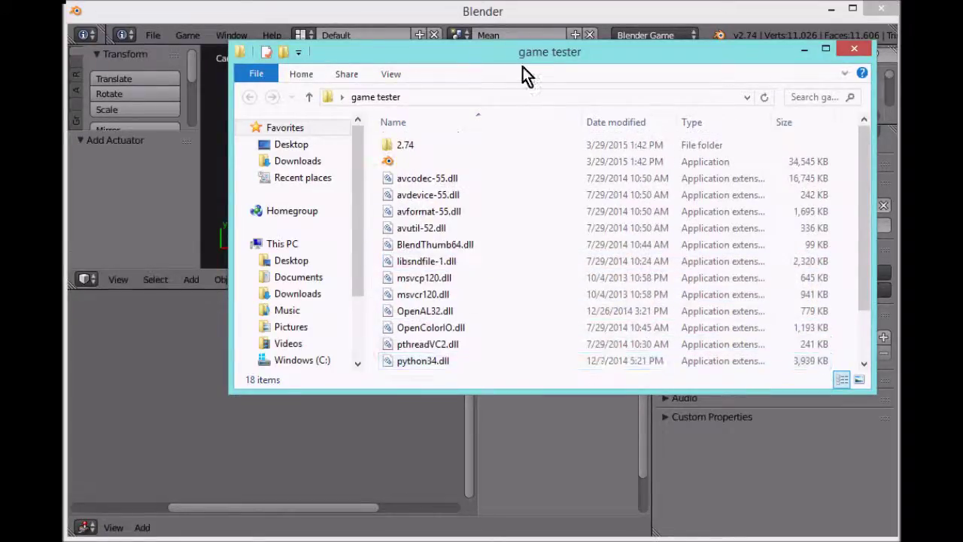
scroll(530, 177, down, 1)
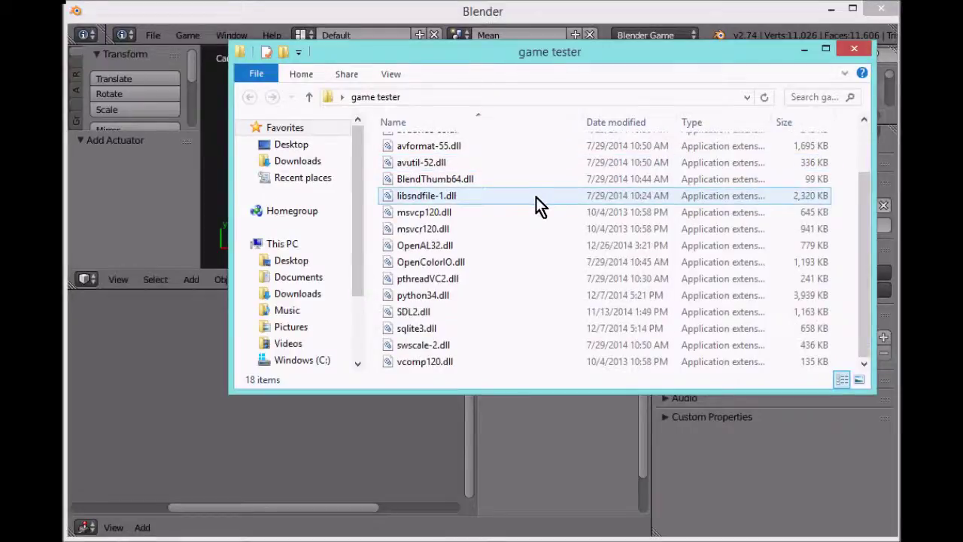
scroll(537, 199, up, 1)
Step: Run the exported game, visit its button layout screen and back, and try the play level before quitting
click(564, 164)
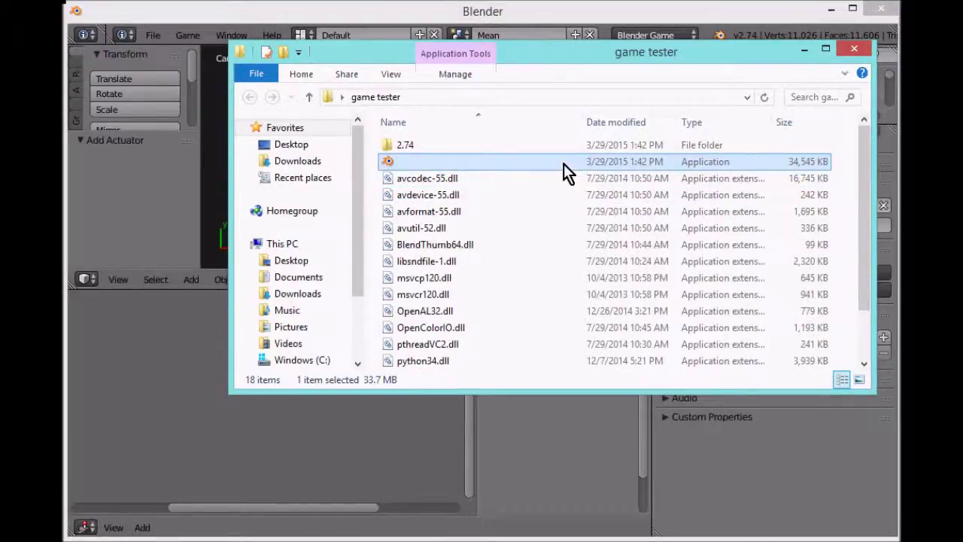
double_click(564, 163)
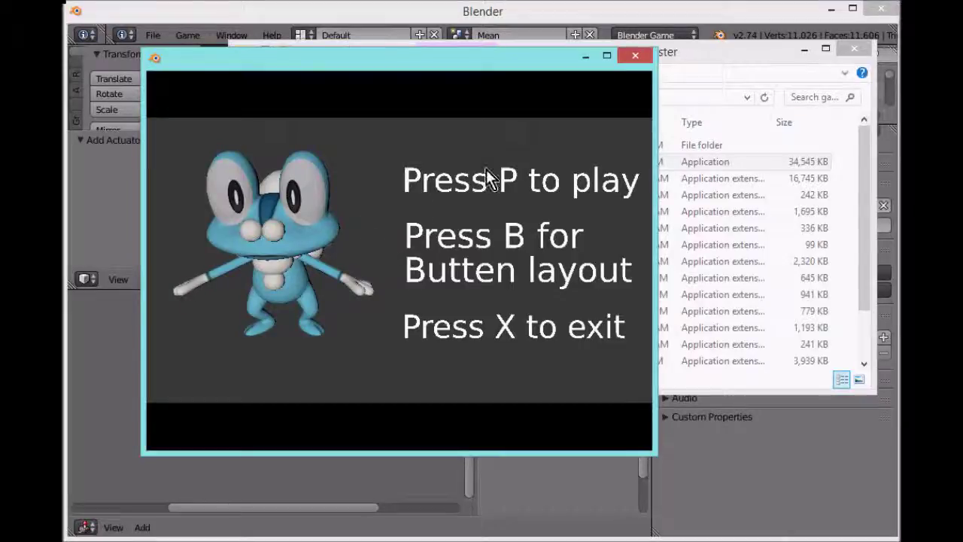
key(b)
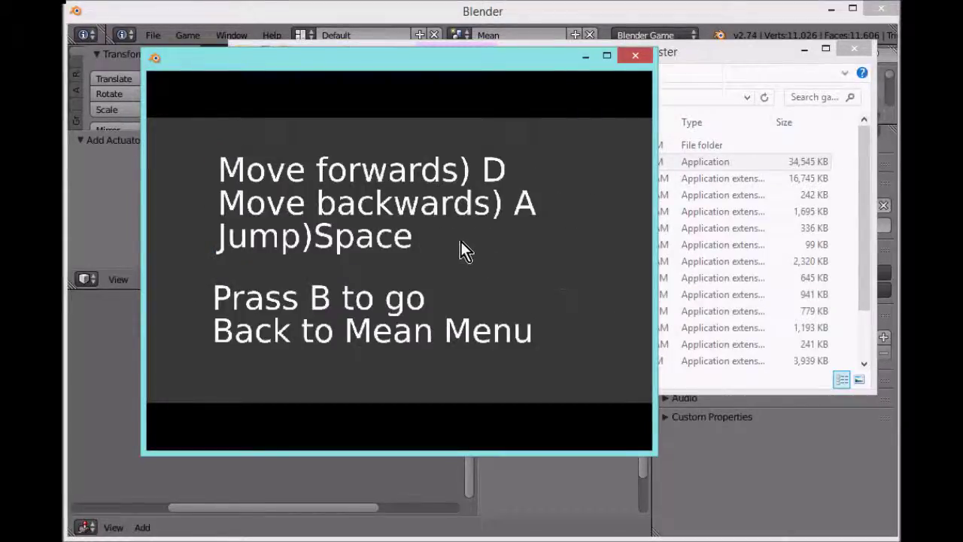
key(b)
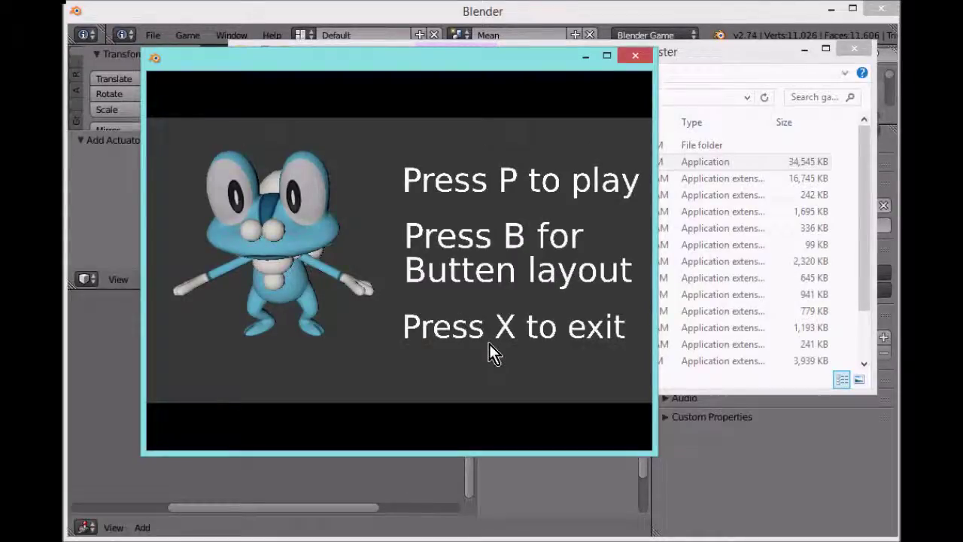
key(p)
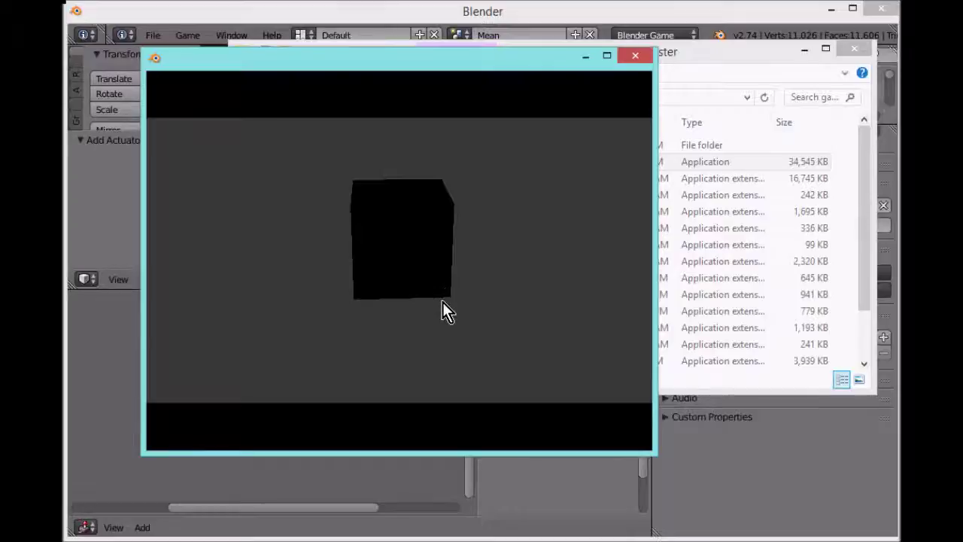
key(Escape)
Step: Relaunch the exported game to test the exit option of its main menu, and return to Blender
double_click(561, 161)
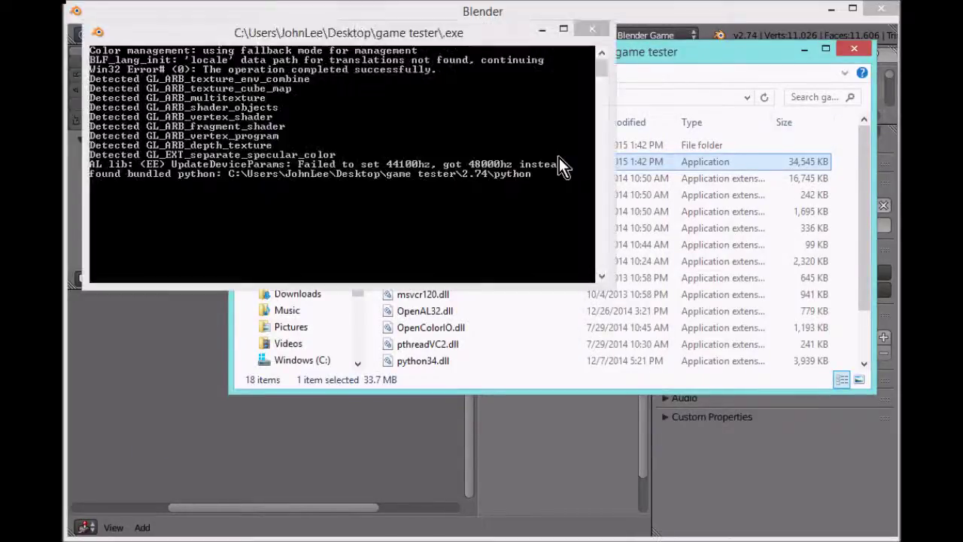
double_click(559, 159)
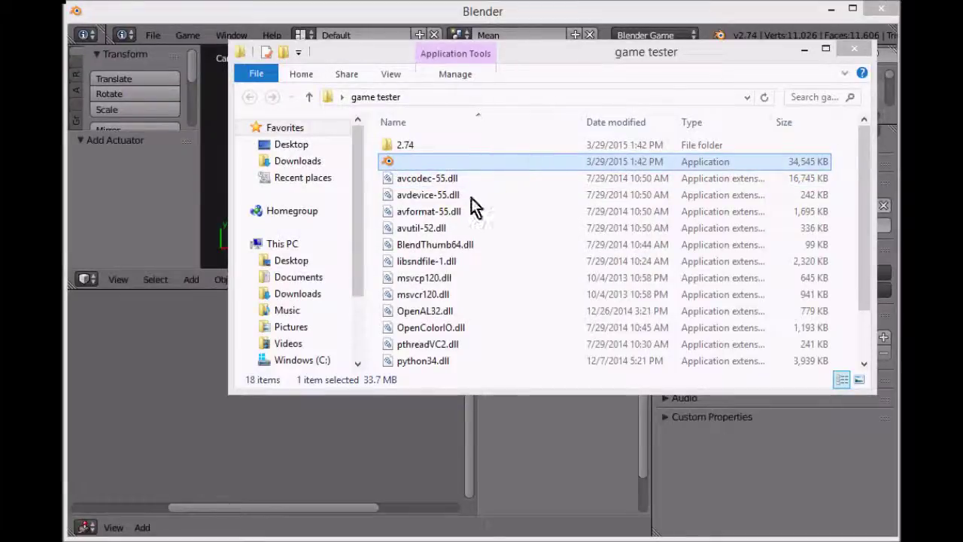
double_click(548, 162)
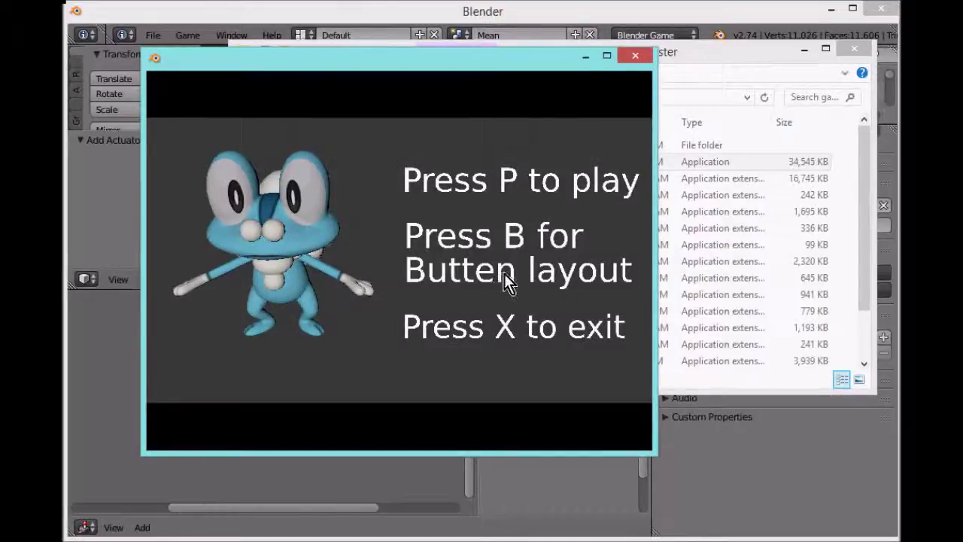
key(x)
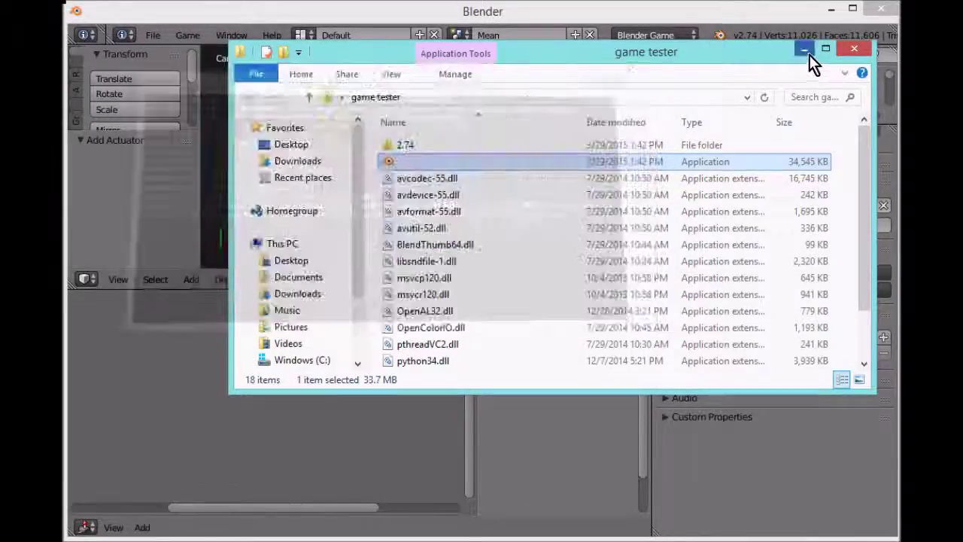
click(806, 52)
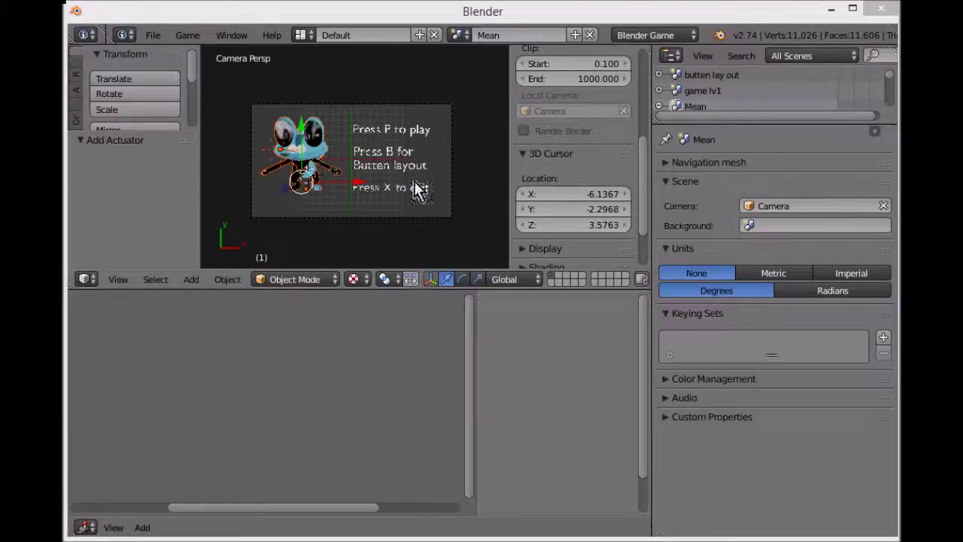
Step: Inspect the main menu's text and character up close and from afar in the camera view
click(459, 244)
scroll(431, 206, up, 4)
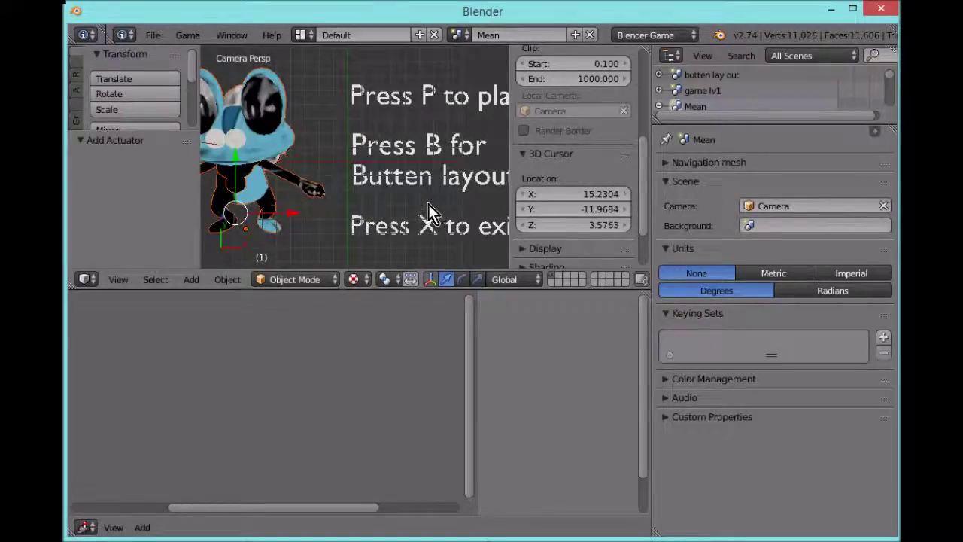
scroll(428, 204, down, 1)
scroll(428, 204, down, 1)
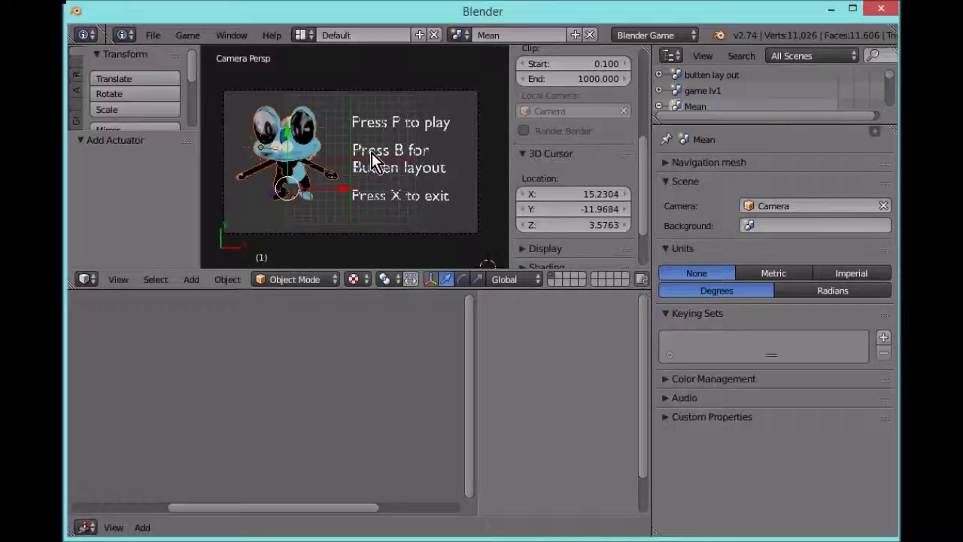
scroll(372, 153, down, 1)
scroll(371, 152, up, 2)
scroll(371, 153, down, 1)
scroll(406, 212, down, 4)
scroll(404, 230, up, 3)
scroll(406, 219, up, 1)
scroll(405, 218, down, 1)
scroll(405, 218, up, 1)
Step: Check the third and second layers of the menu scene and return to the first layer
click(567, 277)
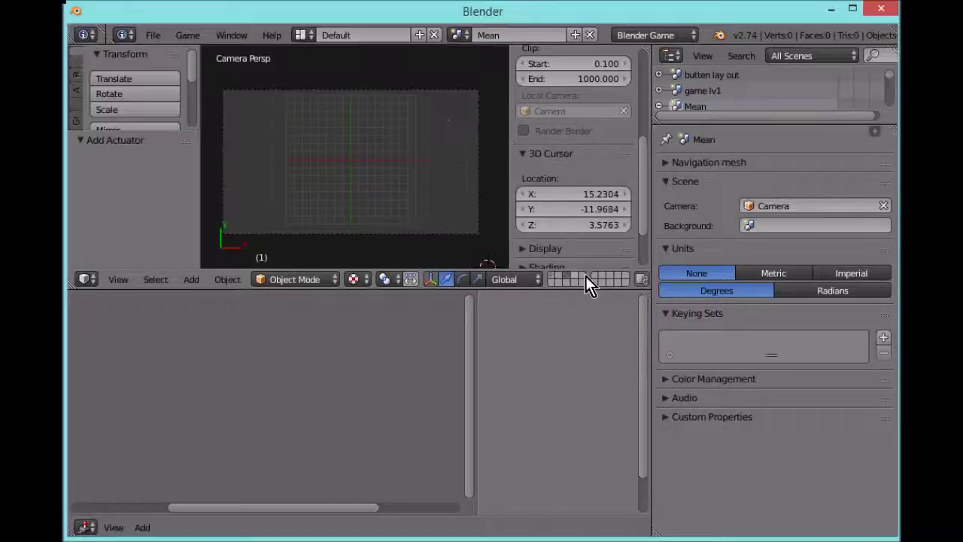
click(554, 278)
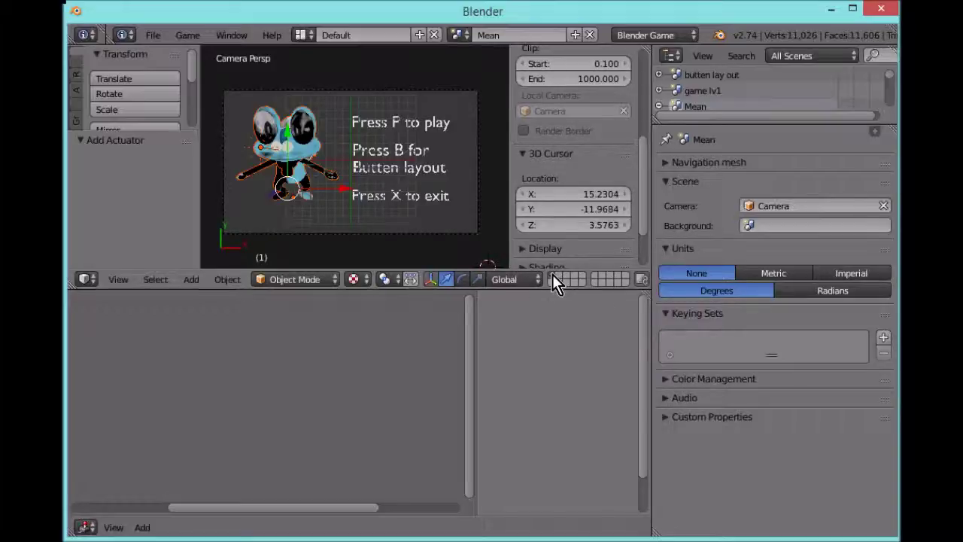
click(556, 276)
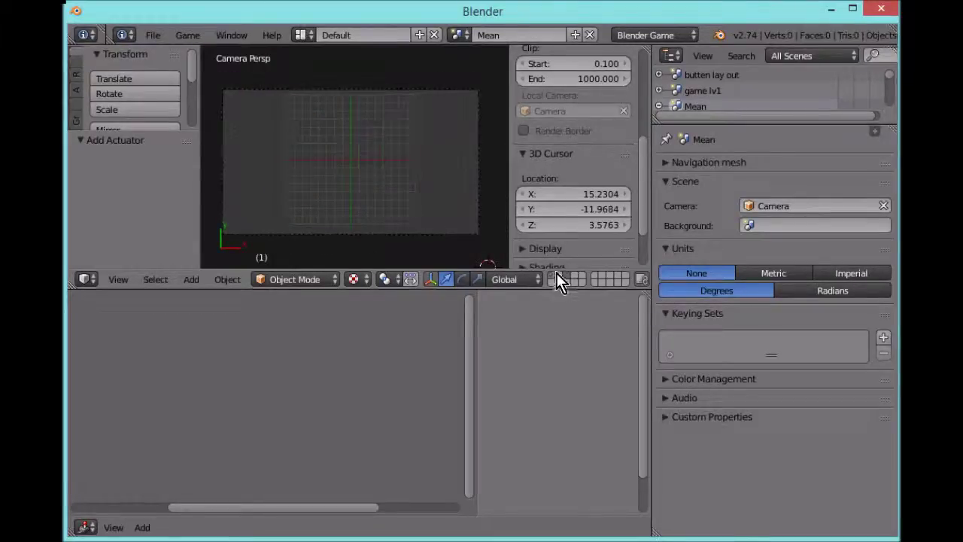
click(555, 276)
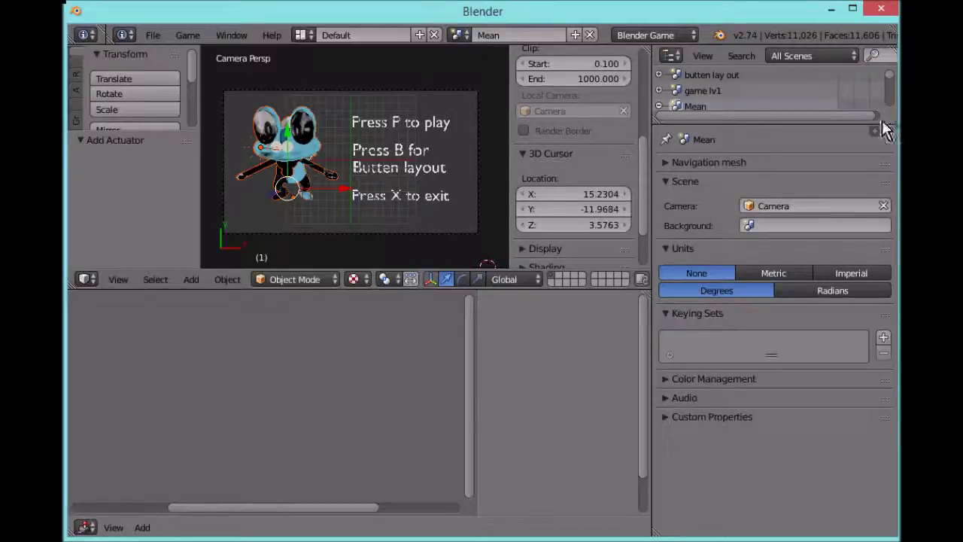
scroll(616, 223, down, 2)
scroll(623, 231, up, 10)
scroll(624, 231, down, 11)
scroll(623, 231, up, 6)
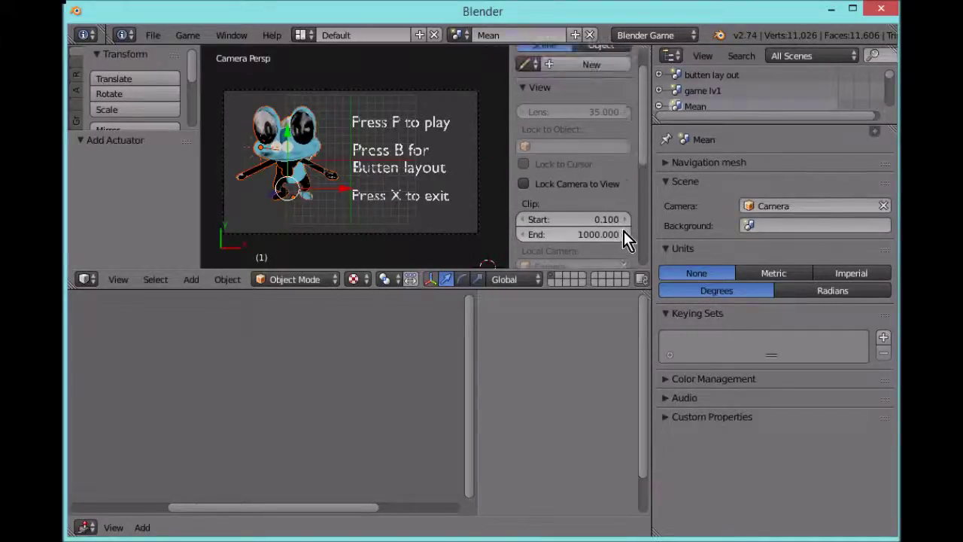
scroll(625, 228, up, 1)
scroll(594, 208, down, 8)
scroll(595, 207, up, 8)
scroll(597, 207, down, 4)
scroll(596, 207, up, 1)
scroll(635, 208, up, 1)
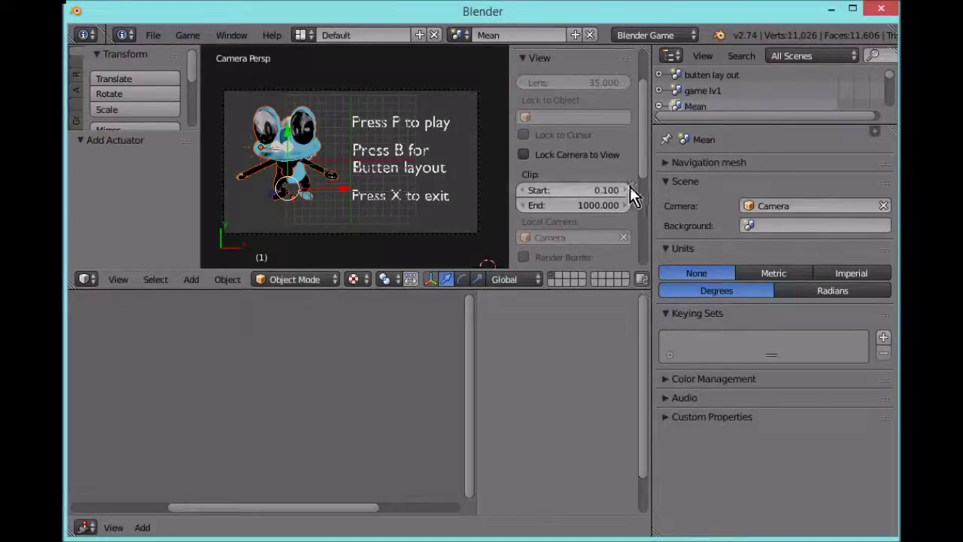
scroll(632, 173, up, 2)
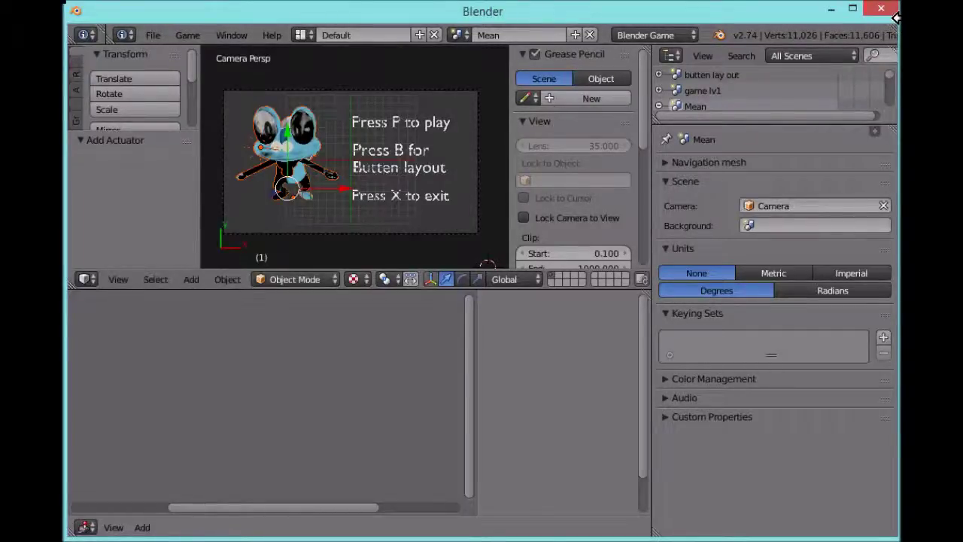
drag(895, 18, 896, 20)
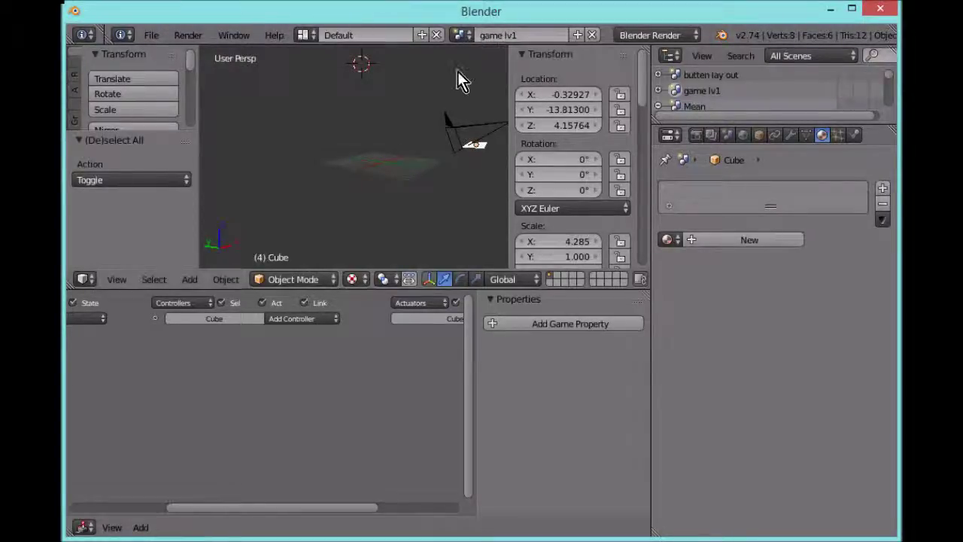
Step: Examine the game lv1 scene's platform in the camera view and in the free perspective view
key(KP_0)
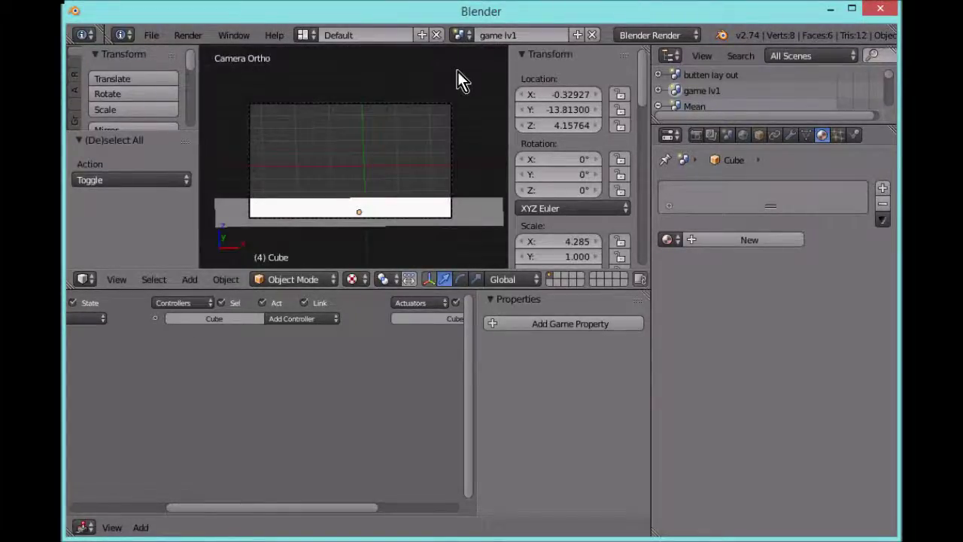
key(KP_0)
key(KP_0)
key(KP_0)
key(KP_0)
key(KP_0)
key(KP_0)
scroll(370, 158, down, 3)
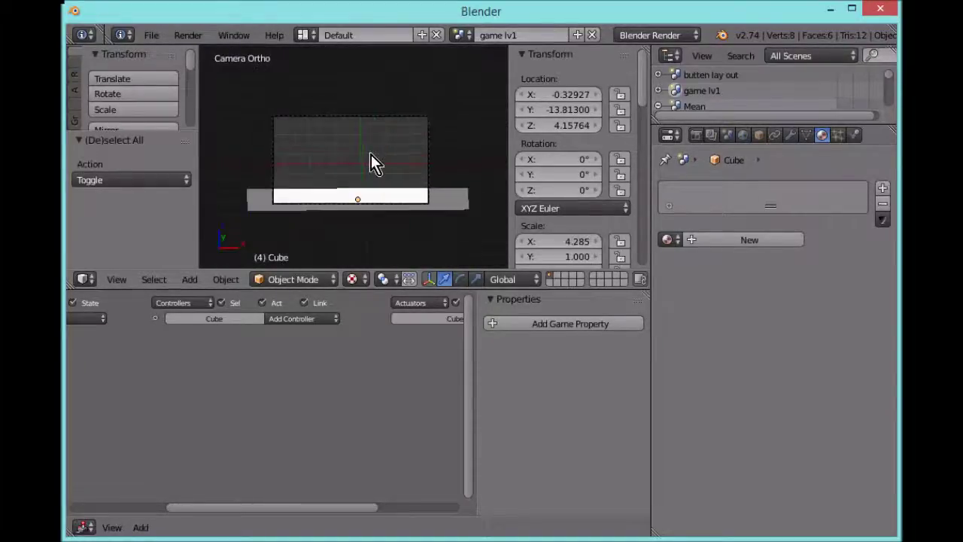
scroll(371, 154, up, 4)
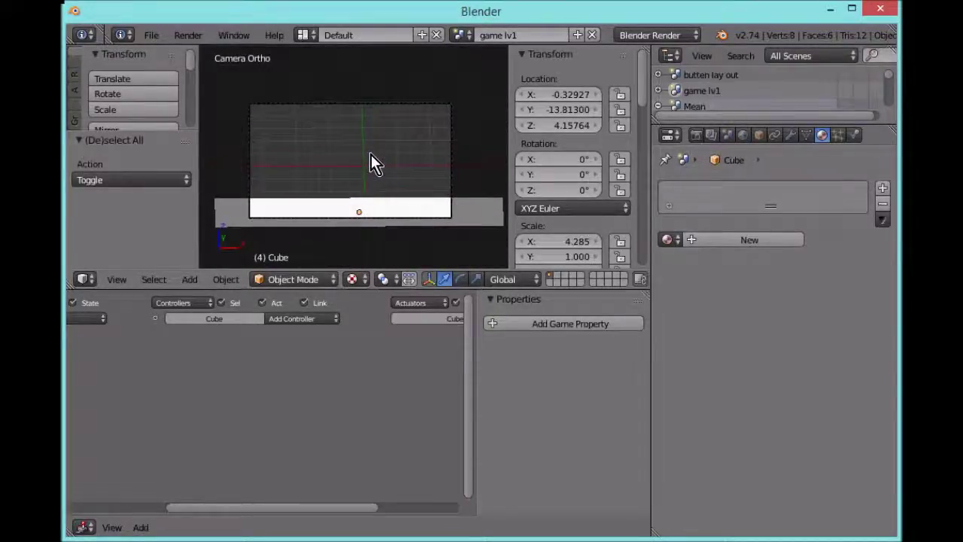
scroll(371, 147, up, 1)
scroll(371, 147, down, 1)
Step: Add a cube mesh to the game lv1 scene and view it outside the camera
key(shift+a)
mouse_move(371, 153)
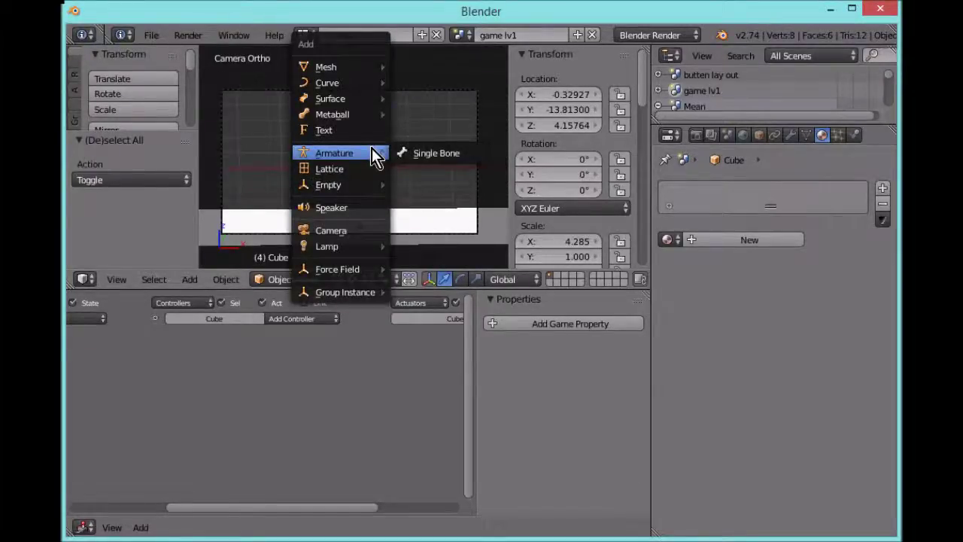
mouse_move(363, 65)
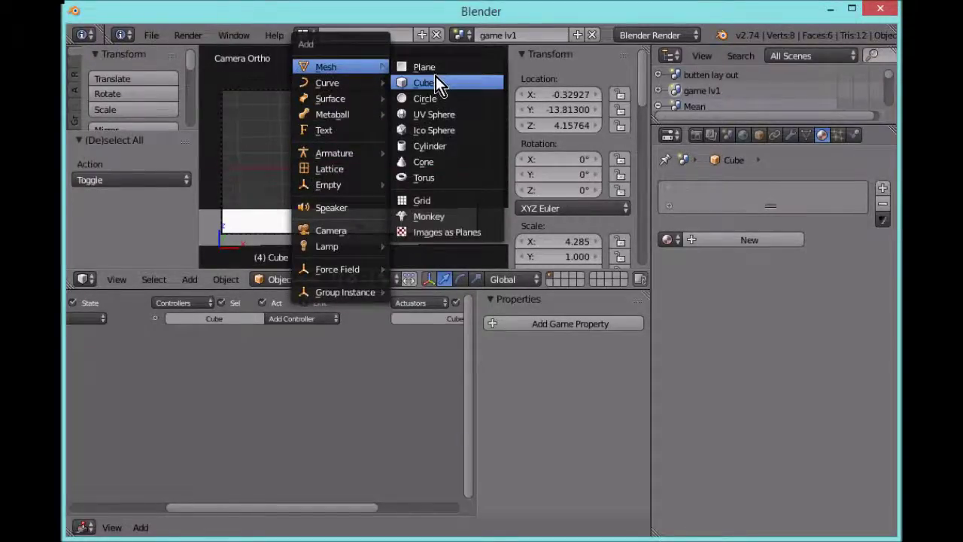
click(435, 78)
scroll(398, 128, down, 4)
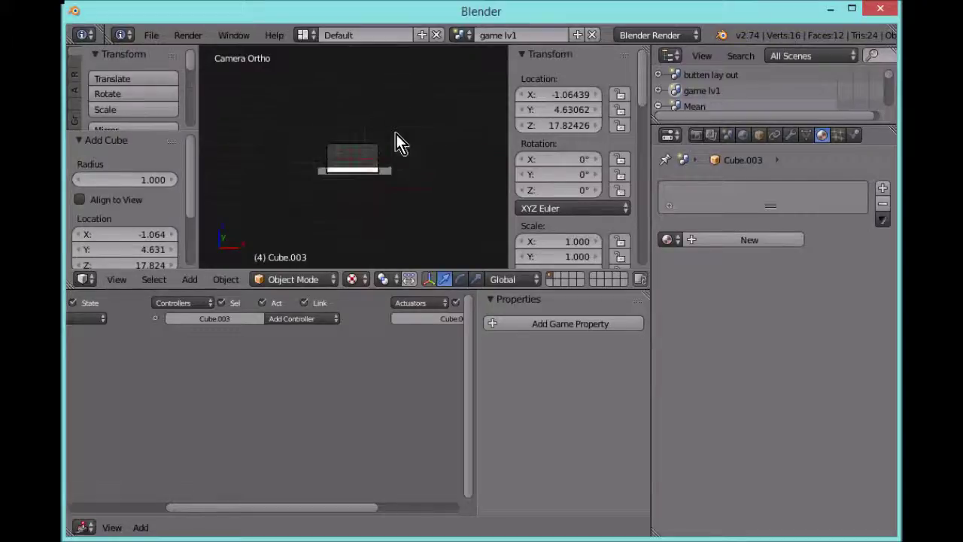
key(KP_0)
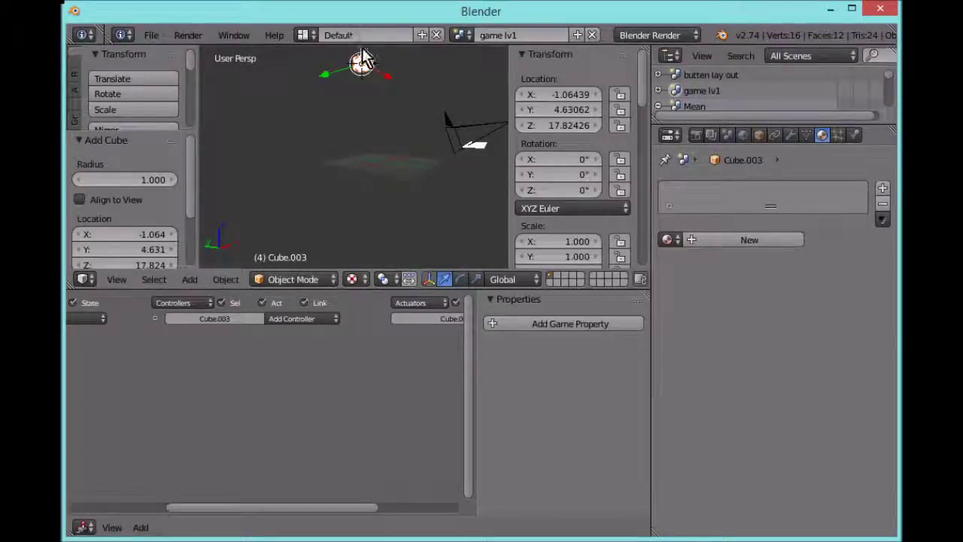
Step: Set the new cube's X and Y locations to 9
click(569, 94)
key(BackSpace)
text(9)
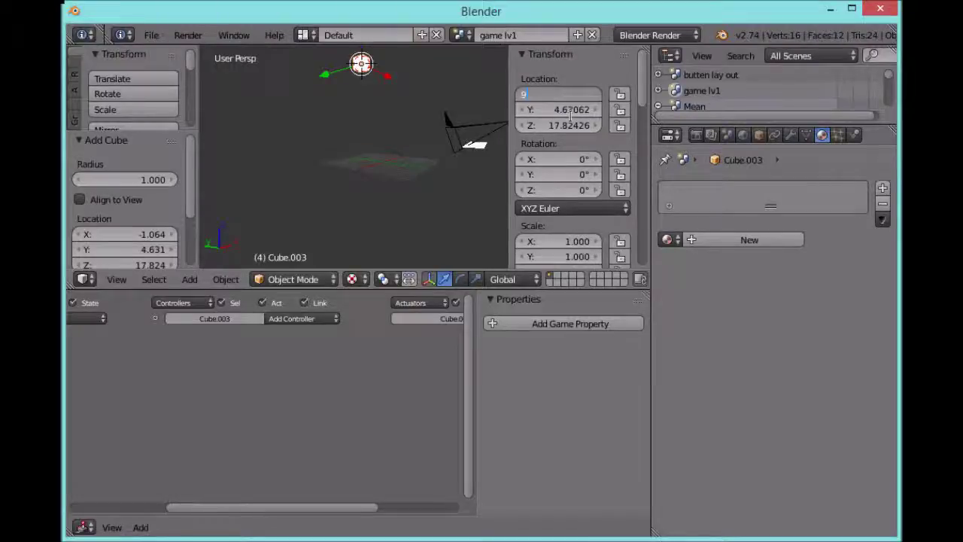
key(Return)
click(570, 109)
key(BackSpace)
text(9)
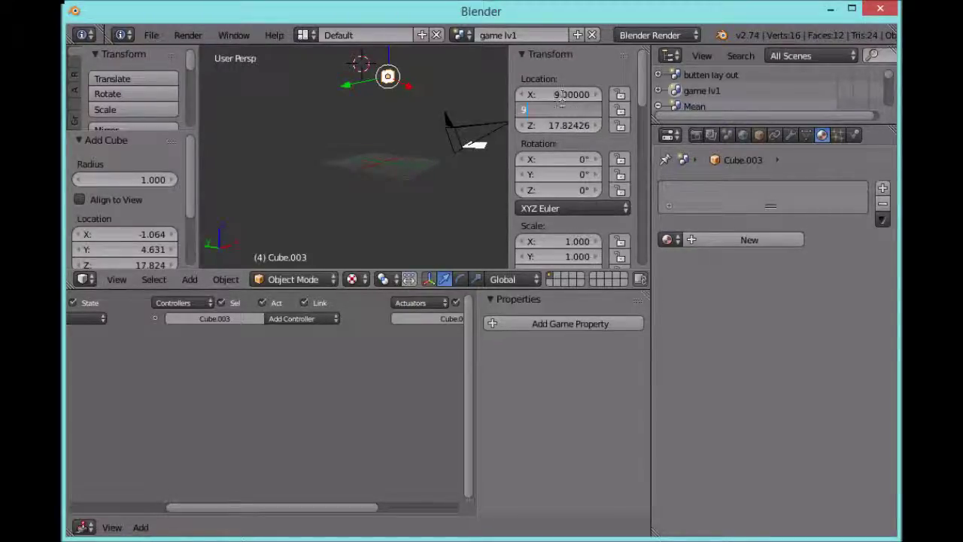
key(Return)
Step: Set the new cube's X, Y and Z locations to 0
key(shift+Tab)
text(0)
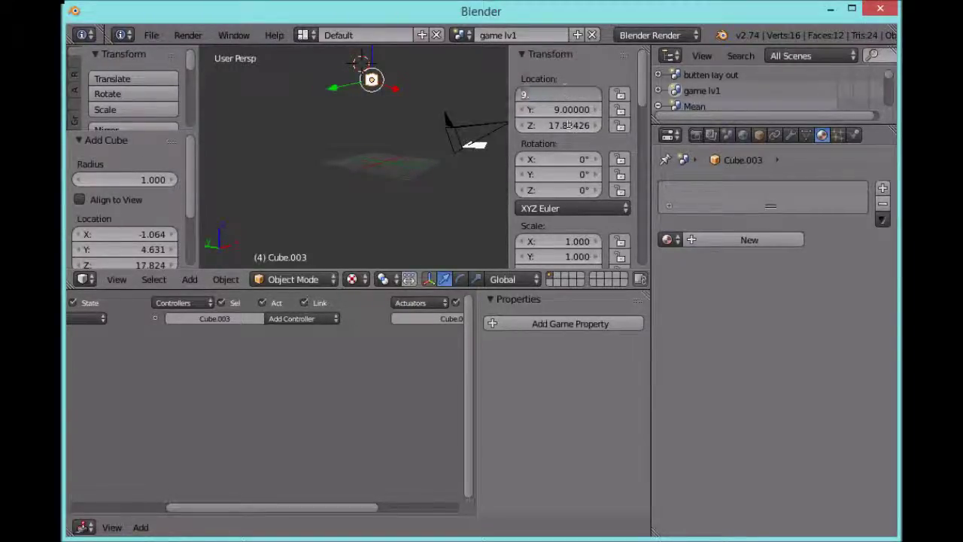
key(Return)
click(561, 113)
key(BackSpace)
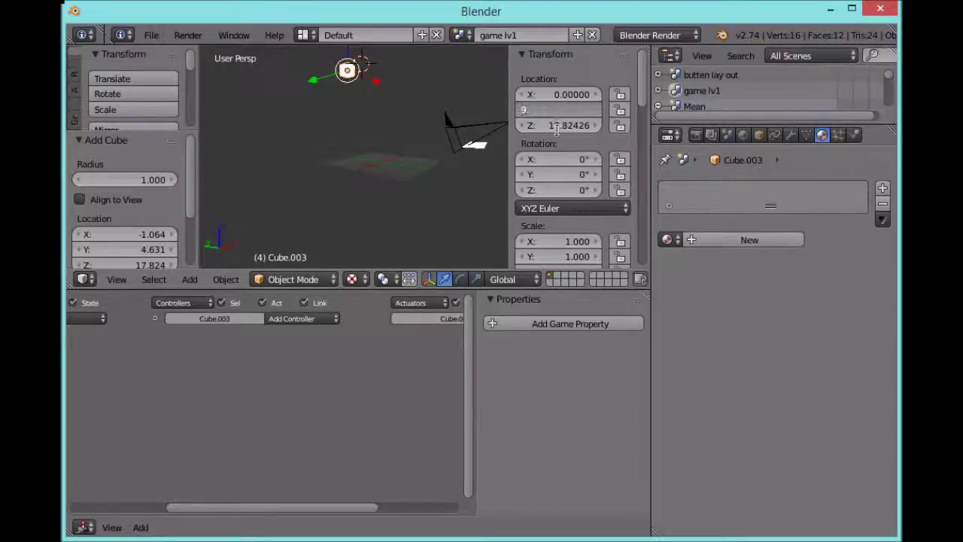
text(0)
key(Return)
click(561, 124)
key(BackSpace)
text(0)
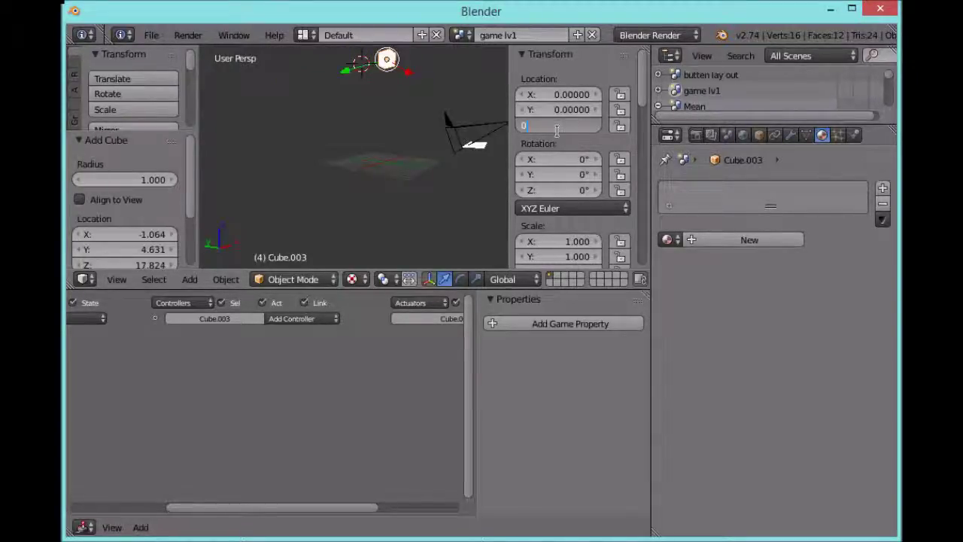
key(Return)
Step: Scale the cube down uniformly to about 0.46
scroll(373, 166, up, 5)
key(KP_0)
scroll(373, 166, up, 3)
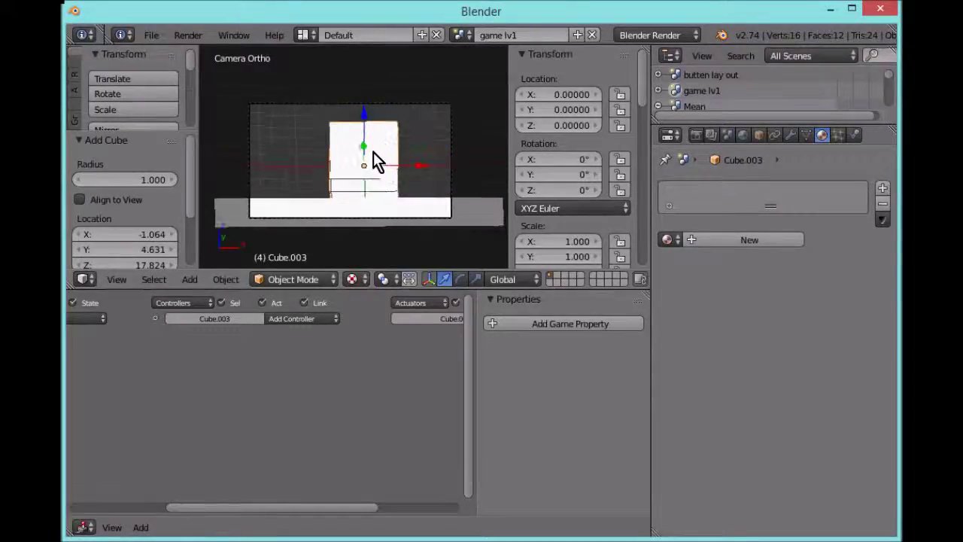
scroll(385, 150, down, 3)
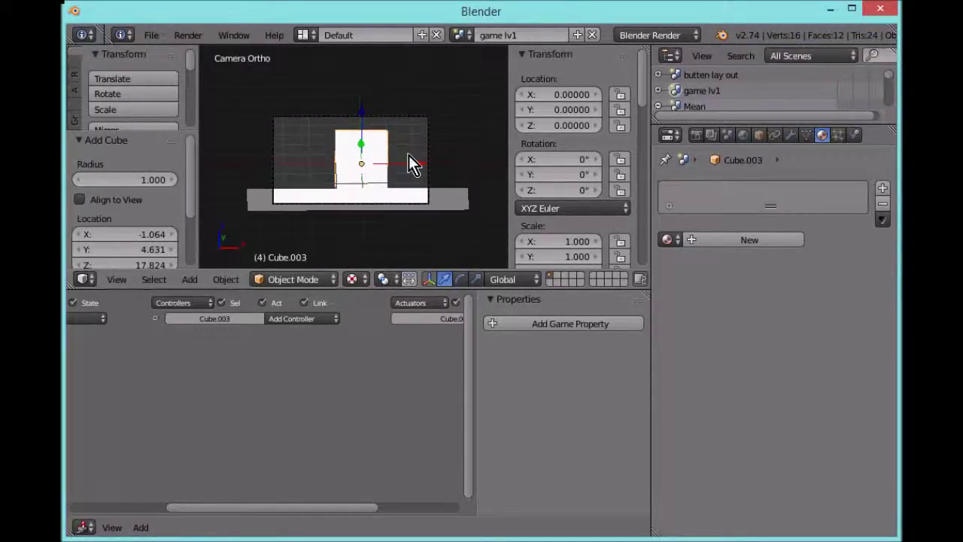
key(KP_0)
middle_drag(408, 164, 432, 181)
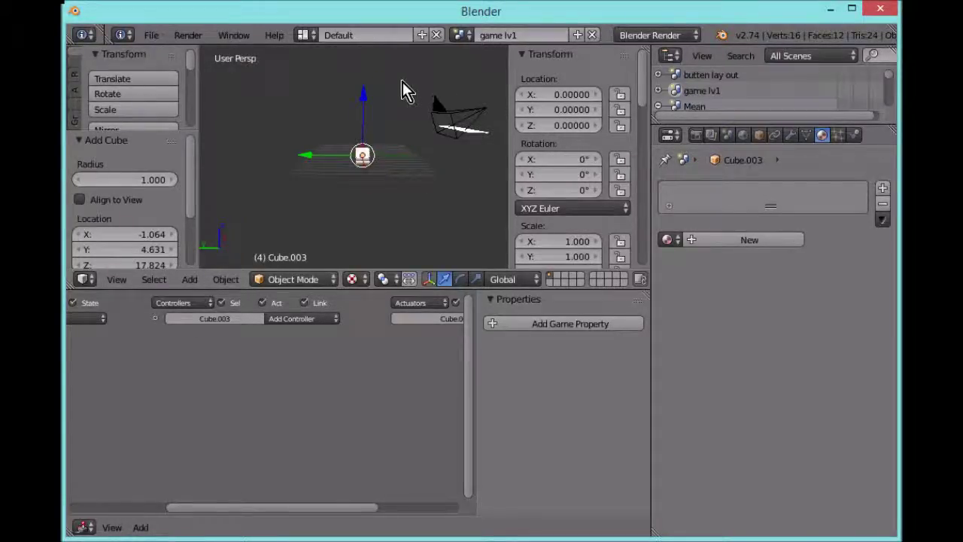
key(s)
click(319, 168)
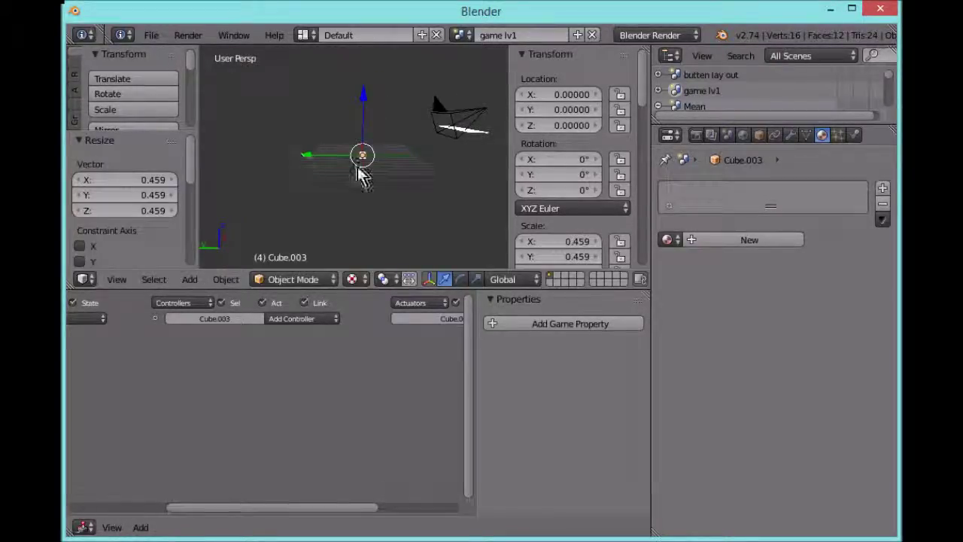
Step: Move the cube onto the platform in front of the camera, to about -13.98 on Y and 4.76 on Z
key(g)
key(y)
click(398, 162)
mouse_move(419, 167)
middle_down()
mouse_move(380, 189)
mouse_move(425, 172)
mouse_move(415, 182)
mouse_move(267, 160)
mouse_move(410, 159)
middle_up()
key(g)
key(z)
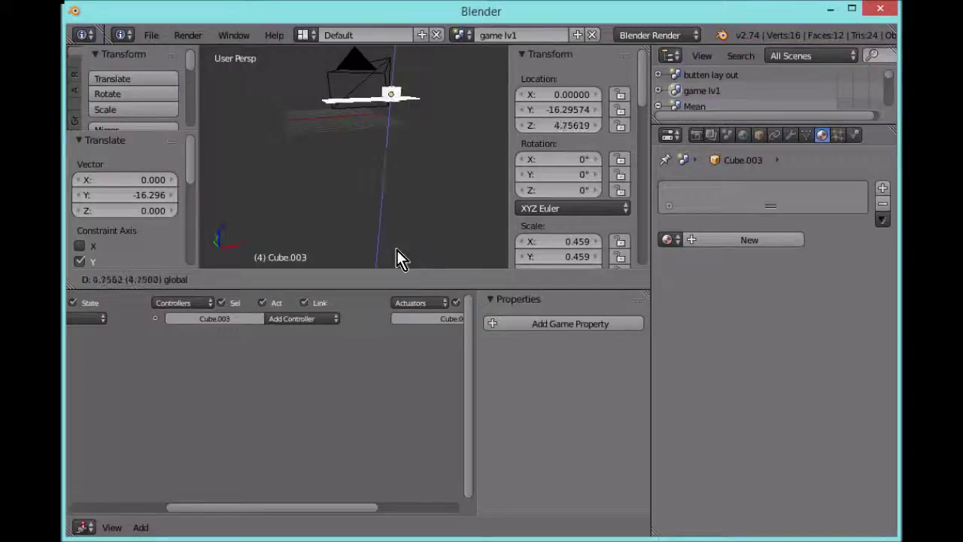
click(424, 197)
middle_drag(389, 221, 275, 243)
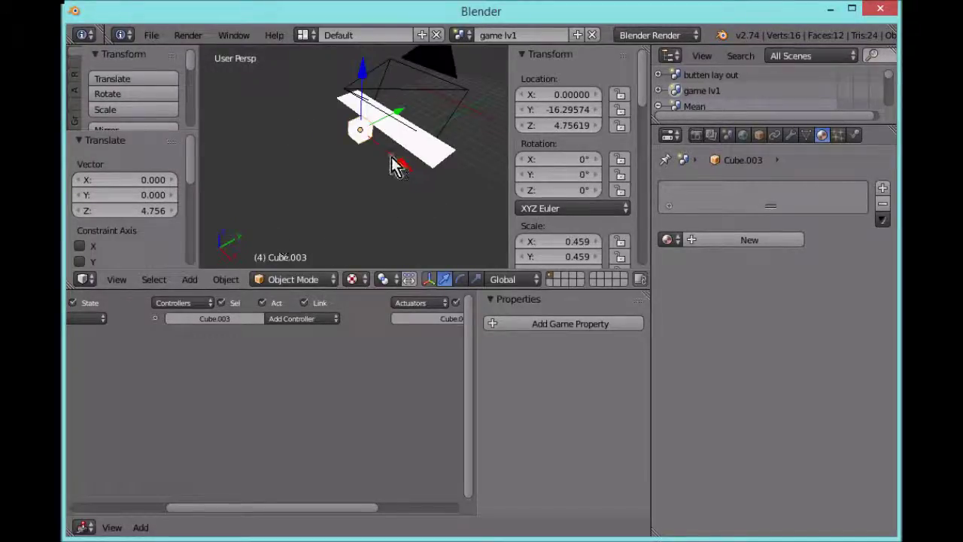
drag(397, 116, 427, 103)
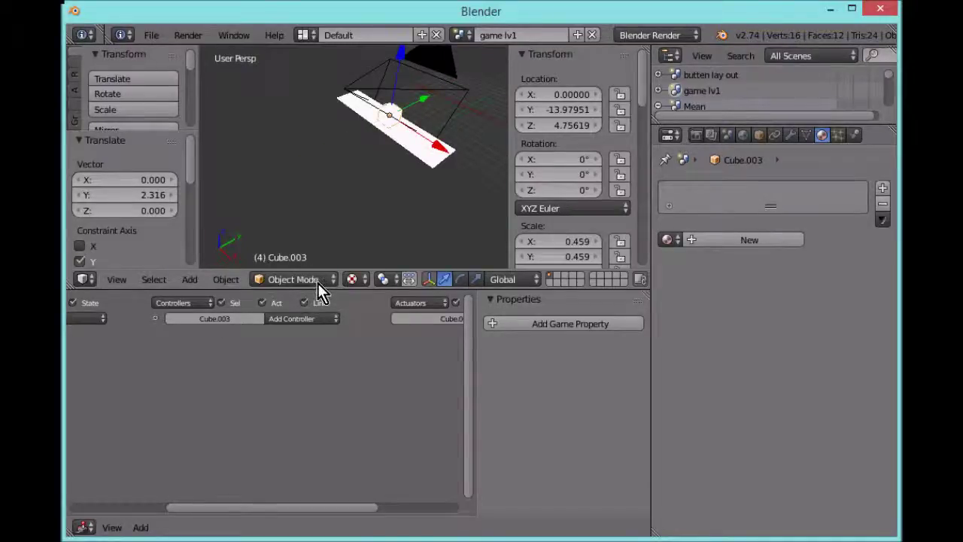
Step: Switch the viewport to solid shading and move the cube along X to about 2.07, near the edge of the camera frame
click(360, 281)
click(387, 224)
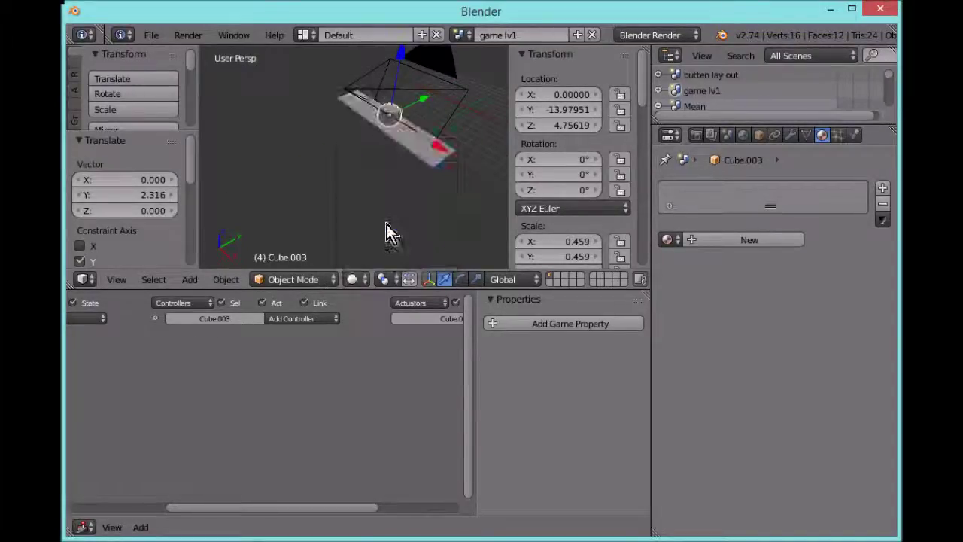
key(KP_0)
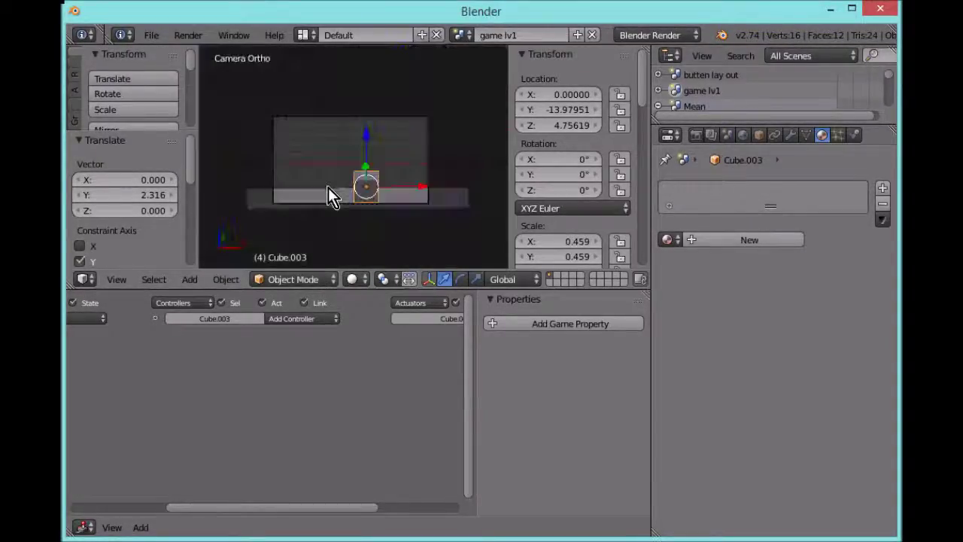
drag(420, 185, 472, 185)
middle_drag(473, 184, 353, 178)
key(KP_0)
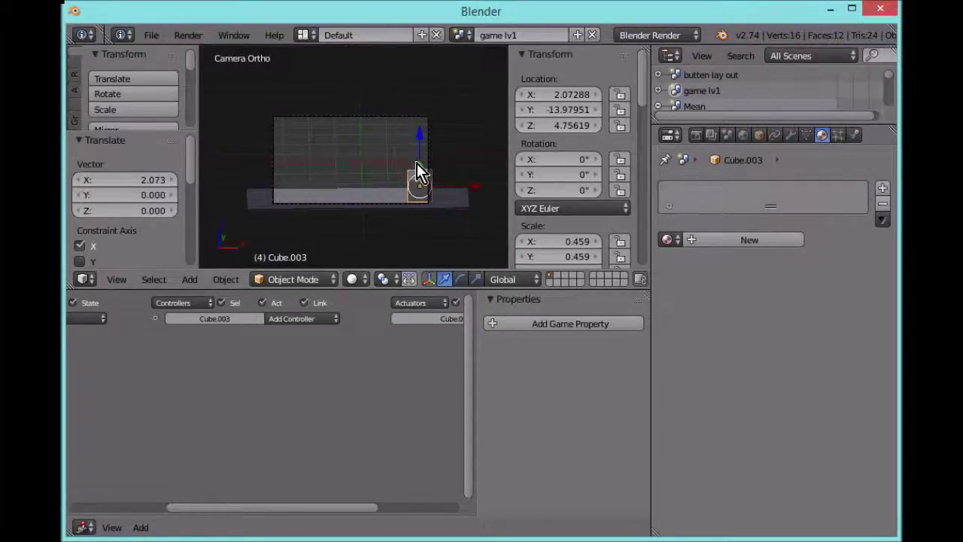
Step: Shift the cube to about -13.84 on Y and about 3.05 on X, just outside the camera frame
key(g)
key(y)
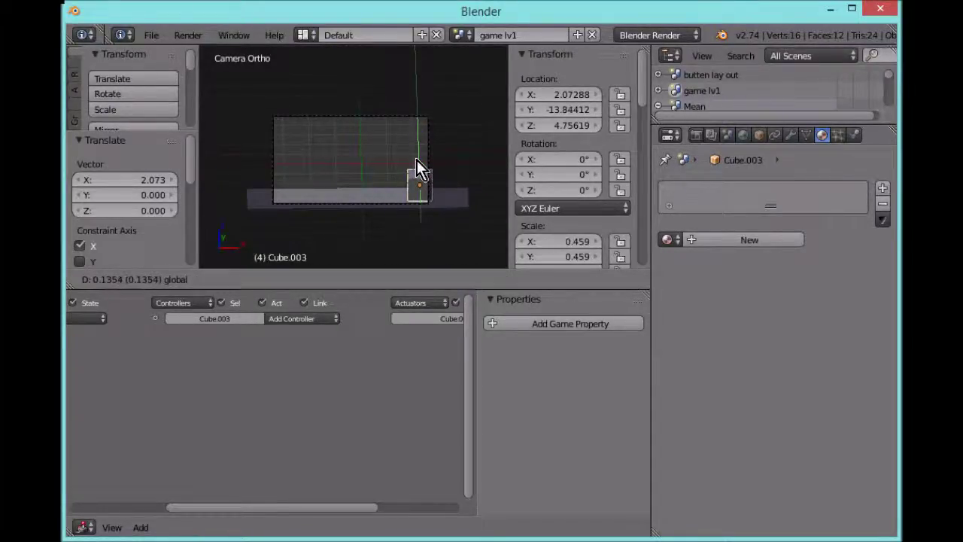
click(415, 159)
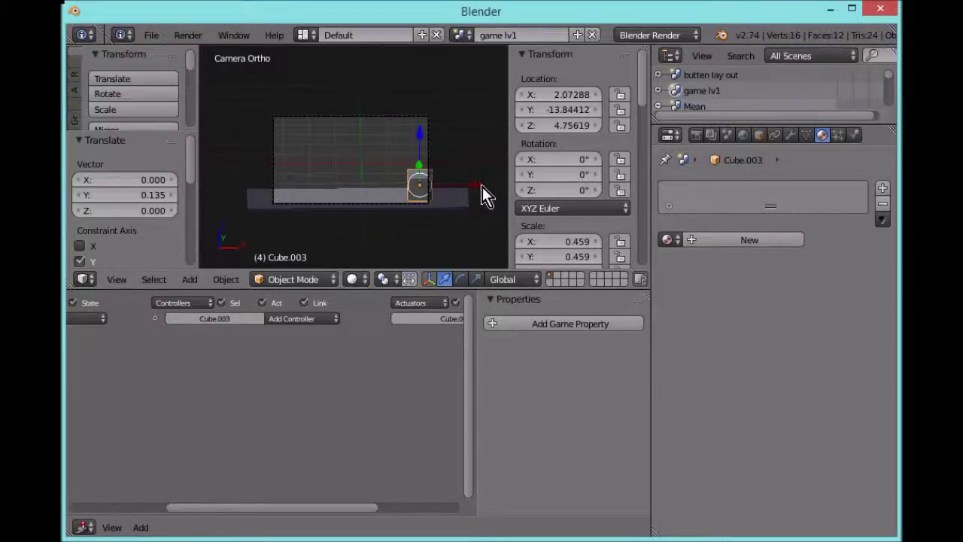
key(g)
key(x)
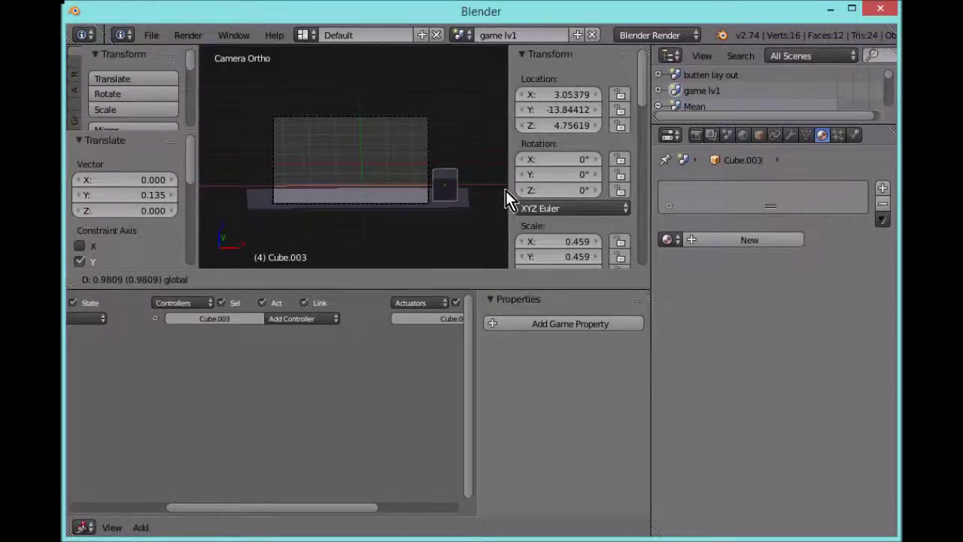
click(505, 190)
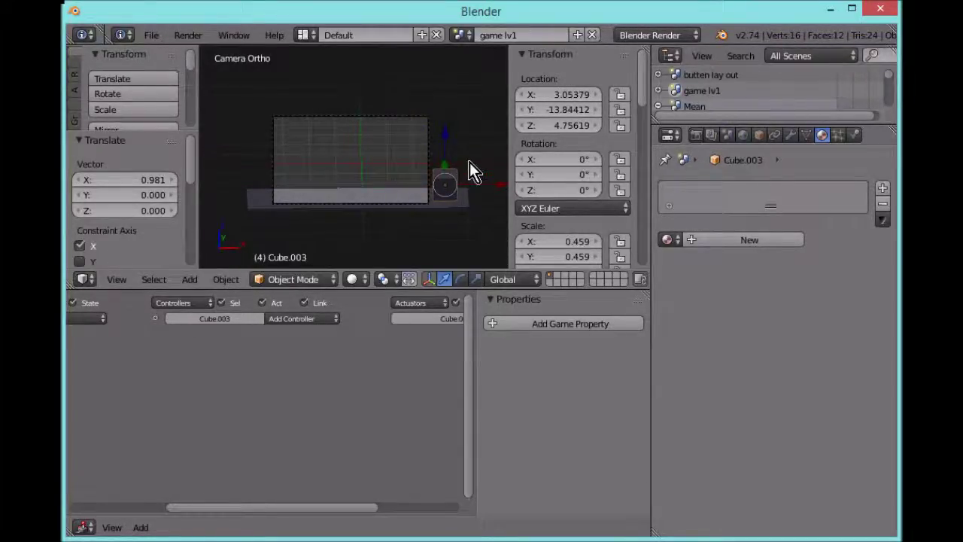
Step: Stretch the cube along Y to a scale of about 5.62
key(s)
key(x)
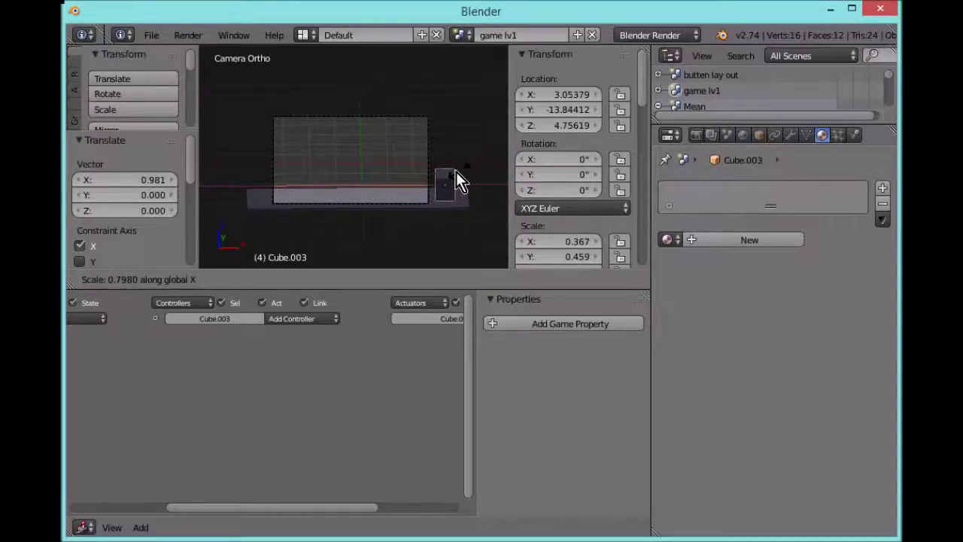
key(y)
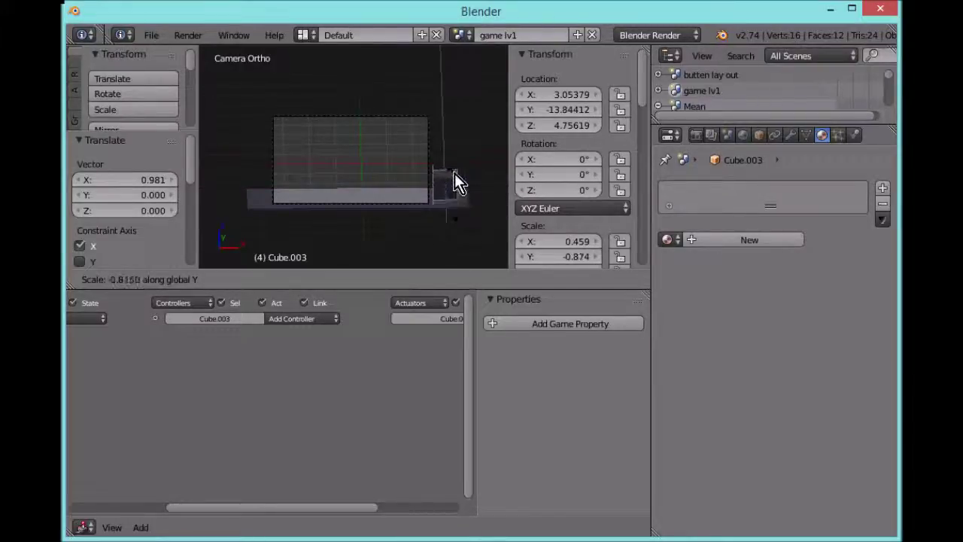
click(470, 226)
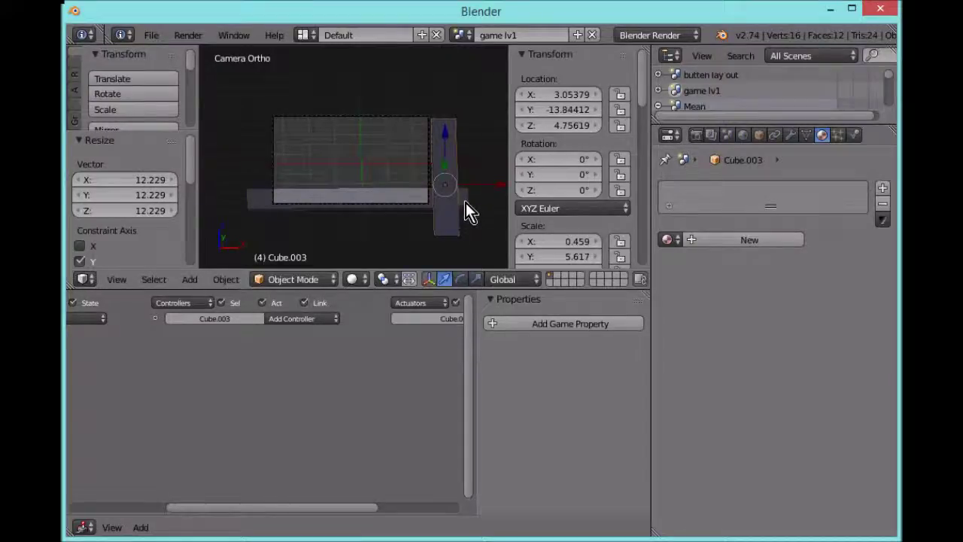
Step: Scale the stretched cube along Z by a factor of about -6.3 to form a tall wall, and copy it
key(s)
key(z)
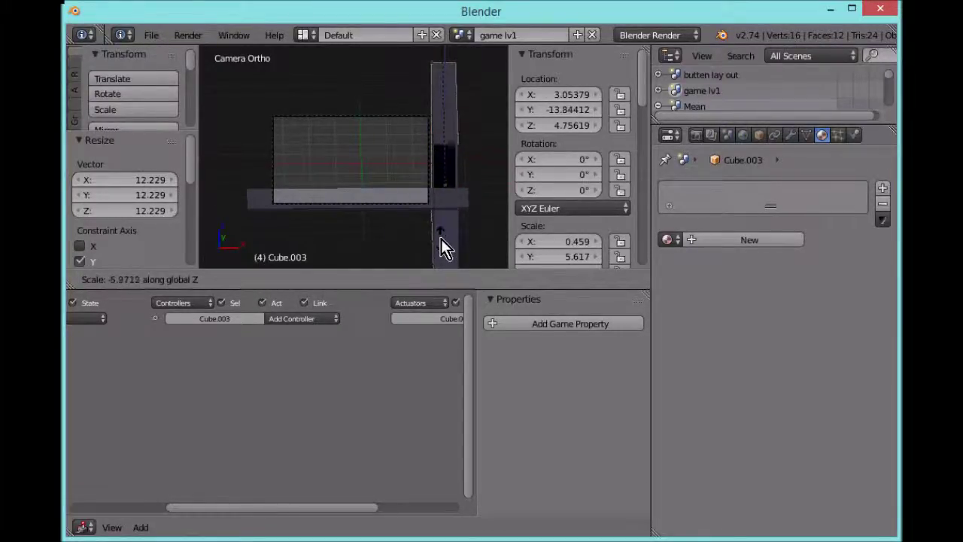
click(441, 238)
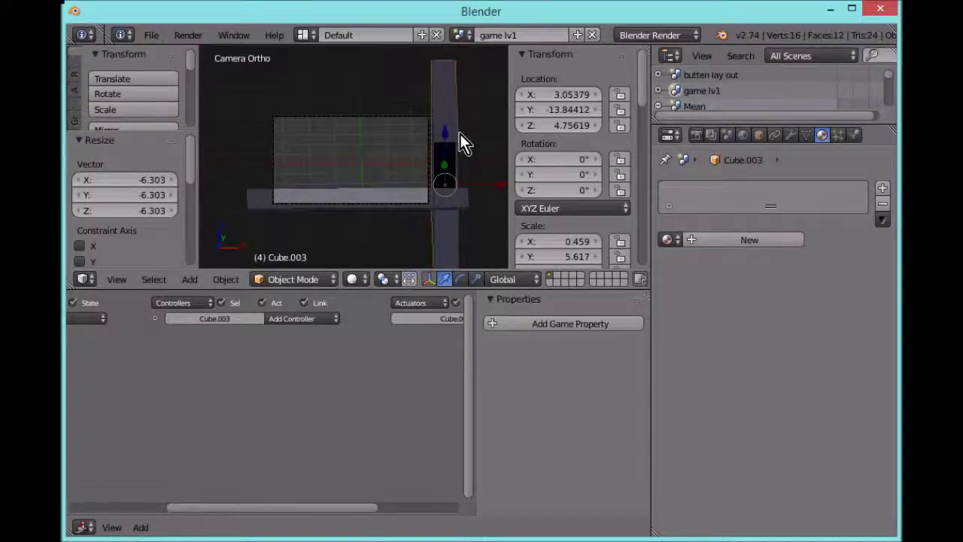
key(ctrl+c)
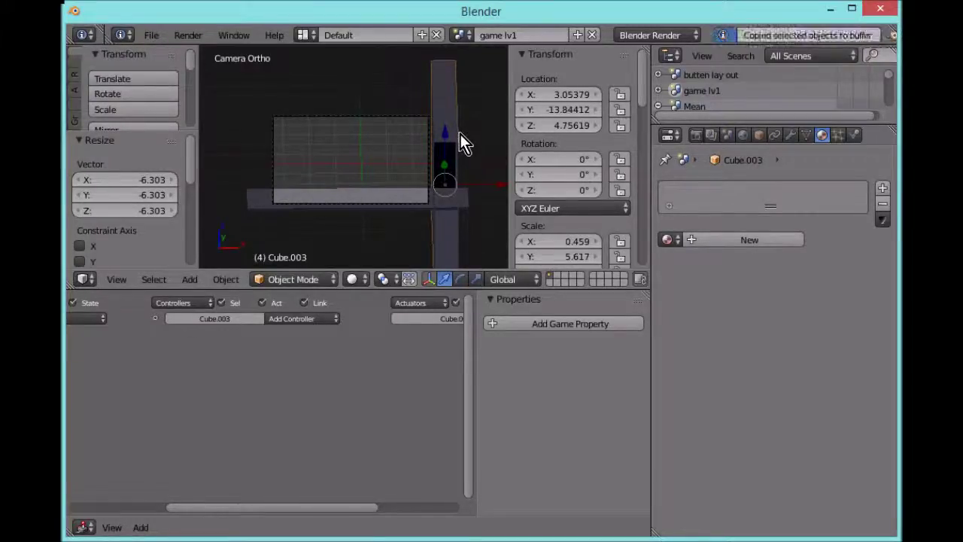
Step: Paste a copy of the tall wall and move it about -7.21 along X, just outside the camera frame's opposite edge
key(ctrl+v)
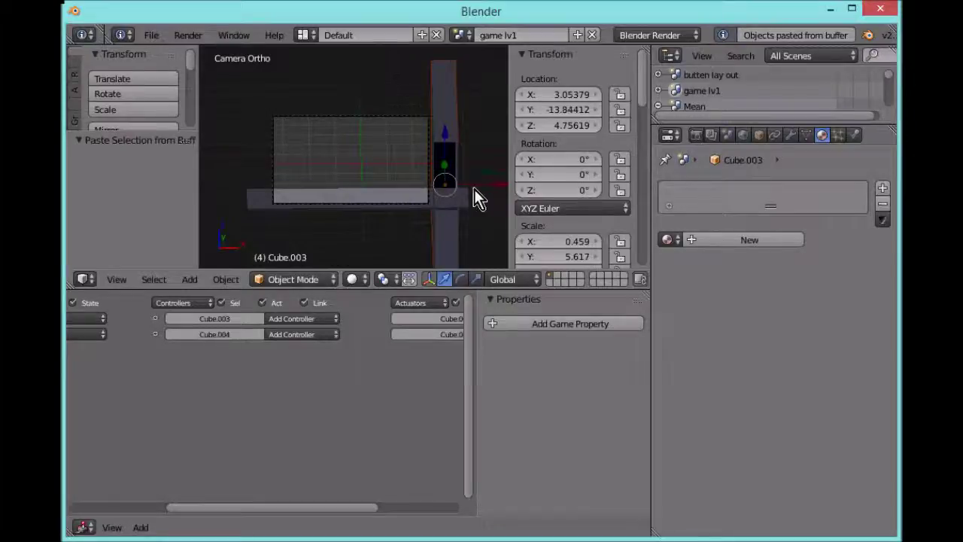
key(g)
key(x)
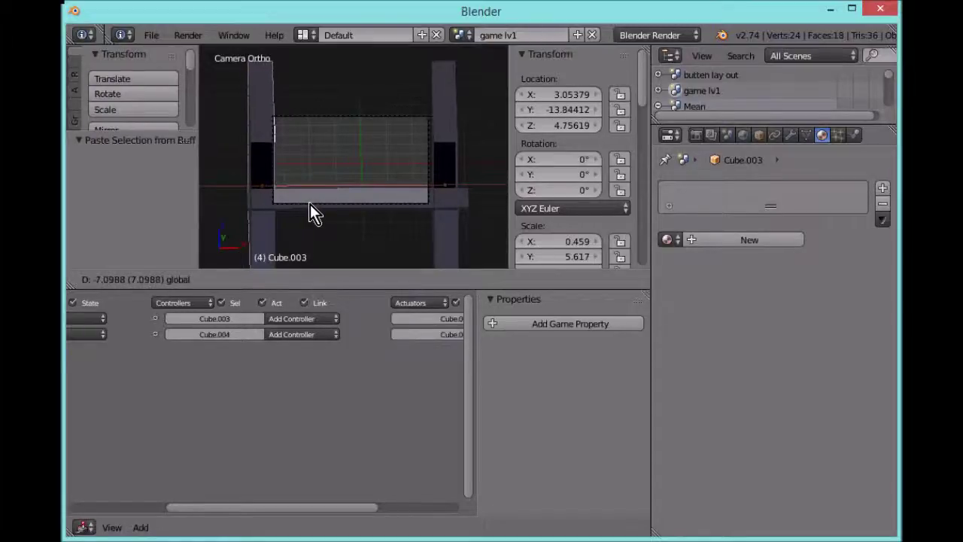
click(307, 205)
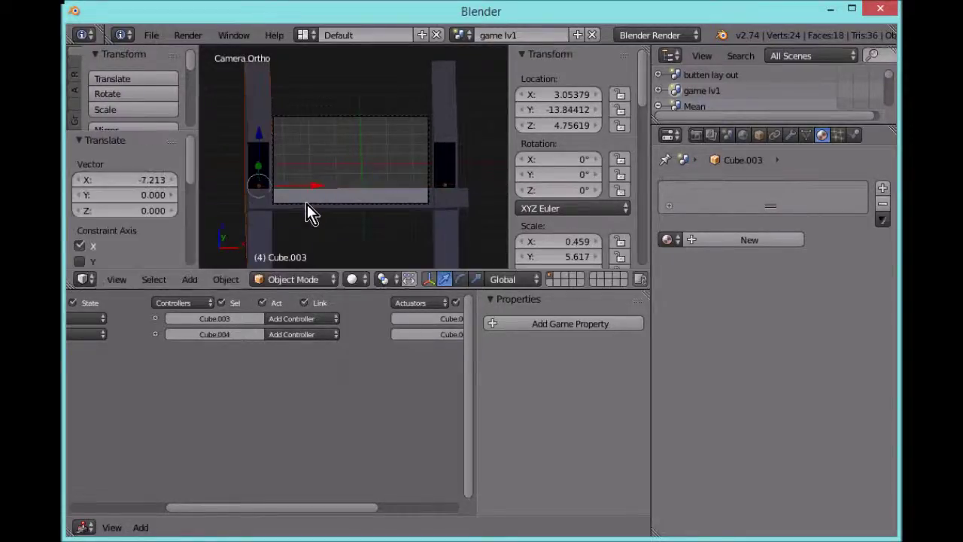
key(KP_0)
middle_drag(307, 204, 244, 191)
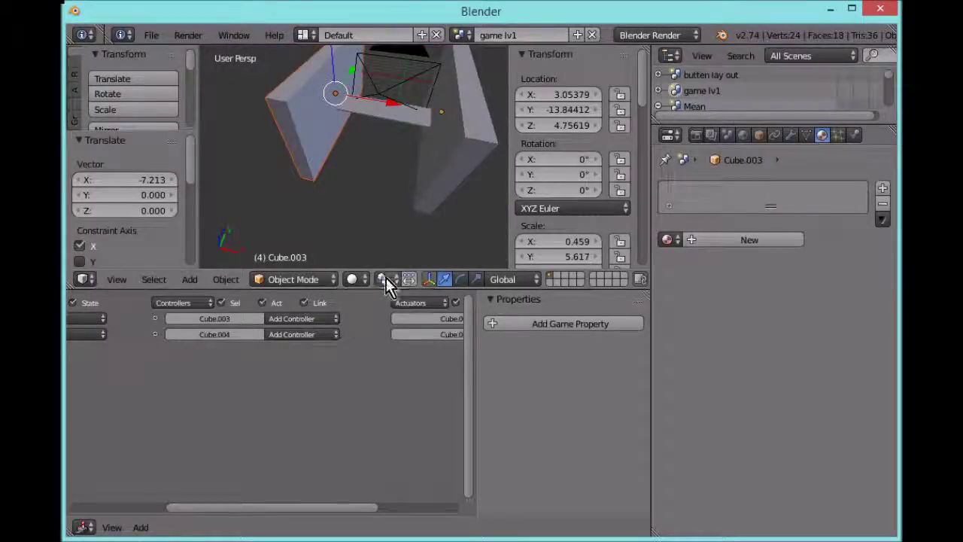
key(KP_0)
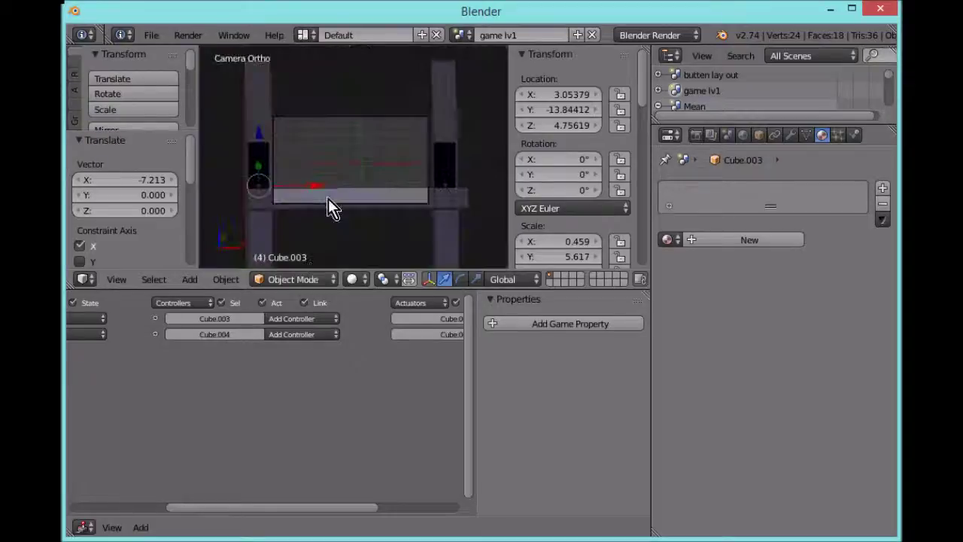
click(150, 36)
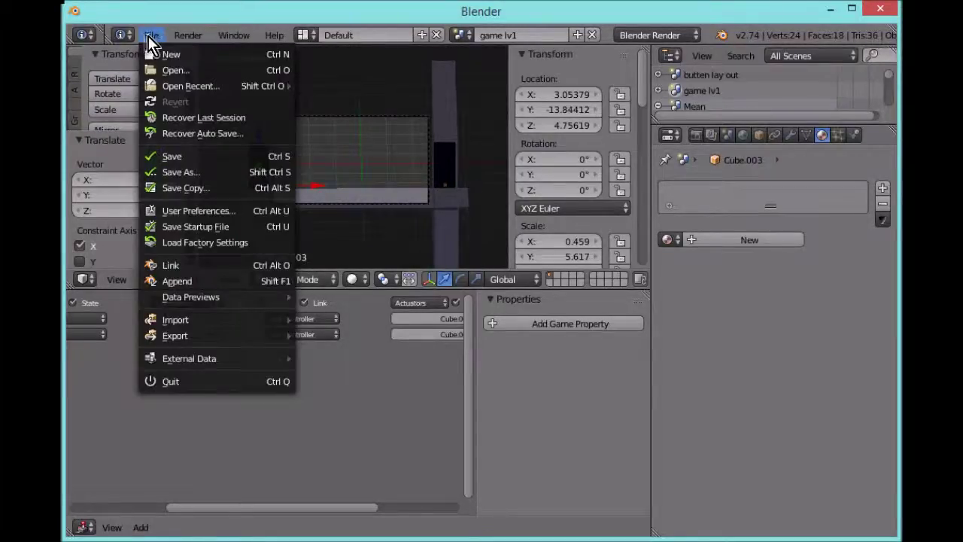
key(Escape)
Step: Try to reset the original wall's location to 0 on X, Y and Z
click(379, 151)
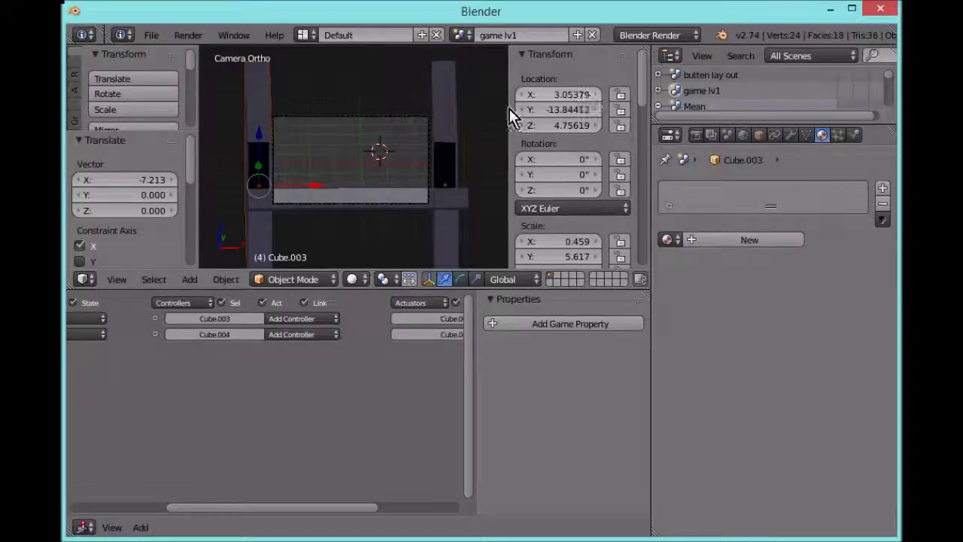
key(a)
click(571, 91)
text(0)
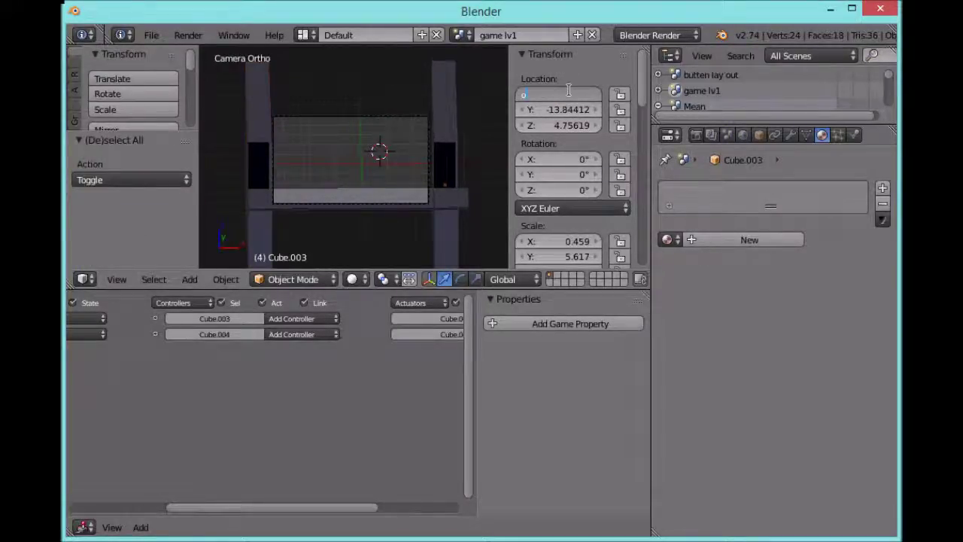
key(Escape)
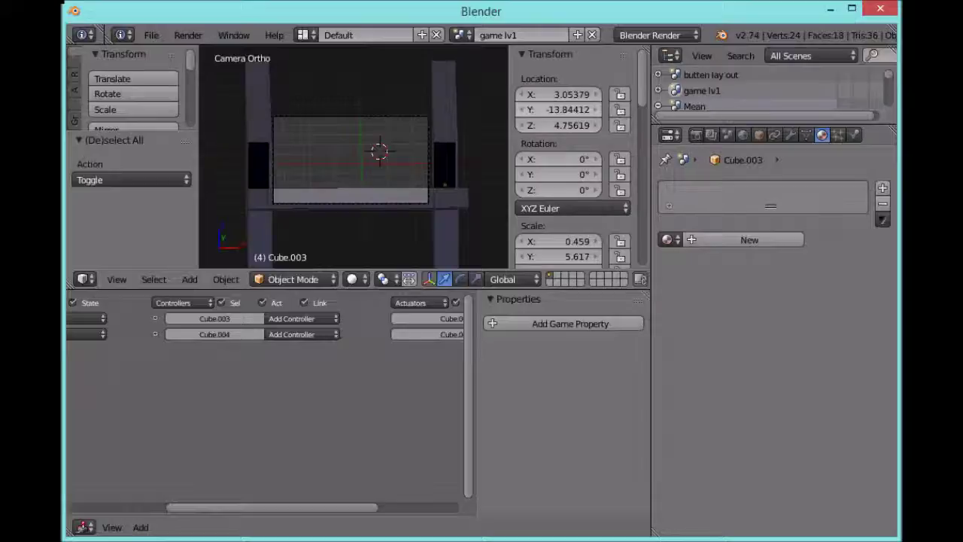
click(571, 94)
text(0)
key(Return)
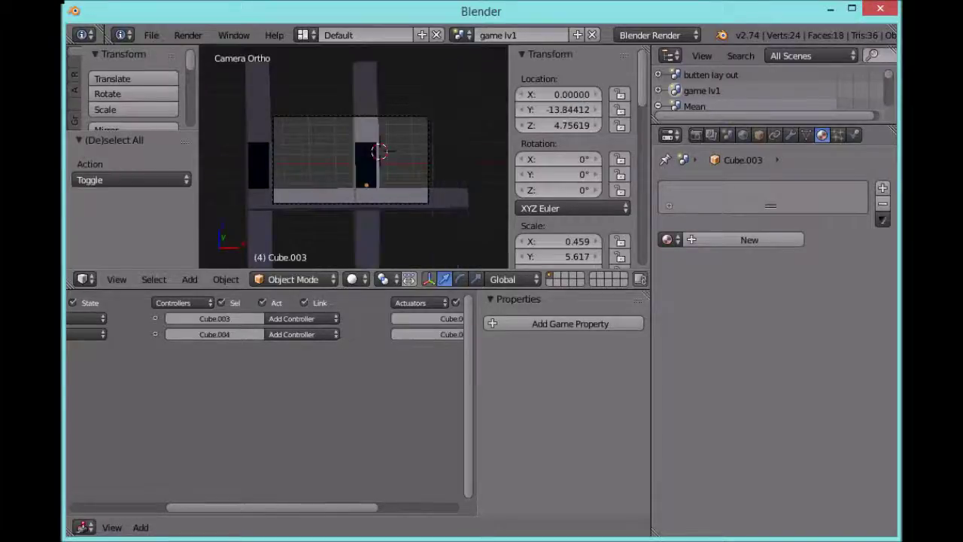
click(564, 111)
text(0)
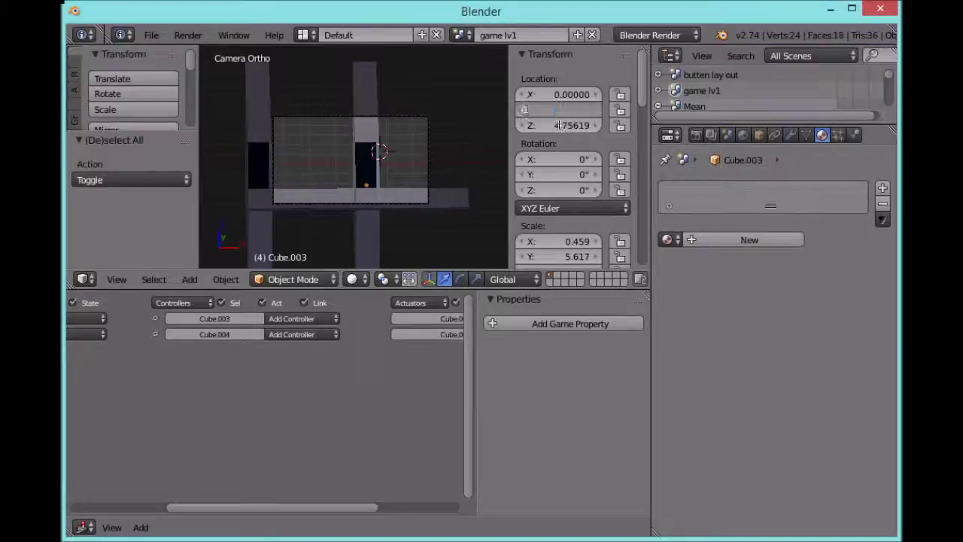
key(Return)
click(571, 125)
text(0)
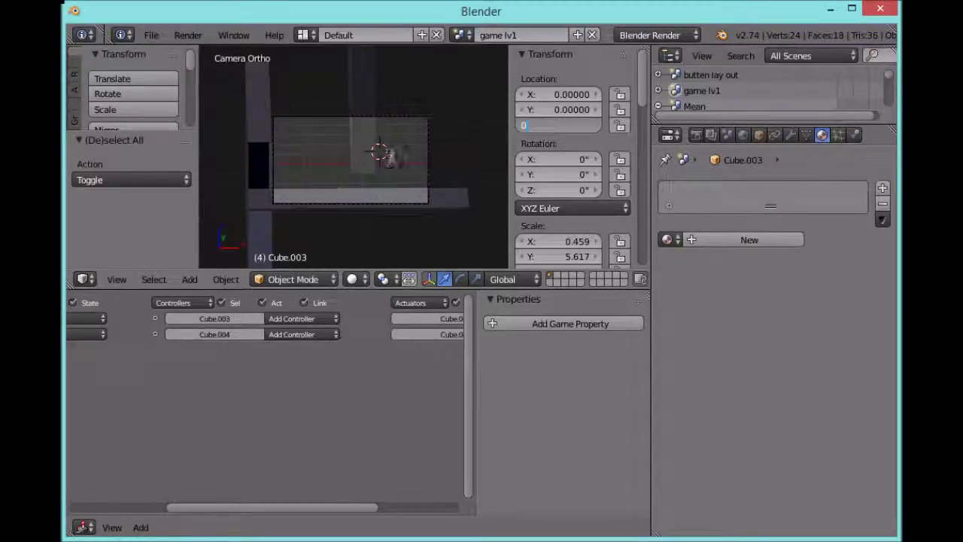
key(Return)
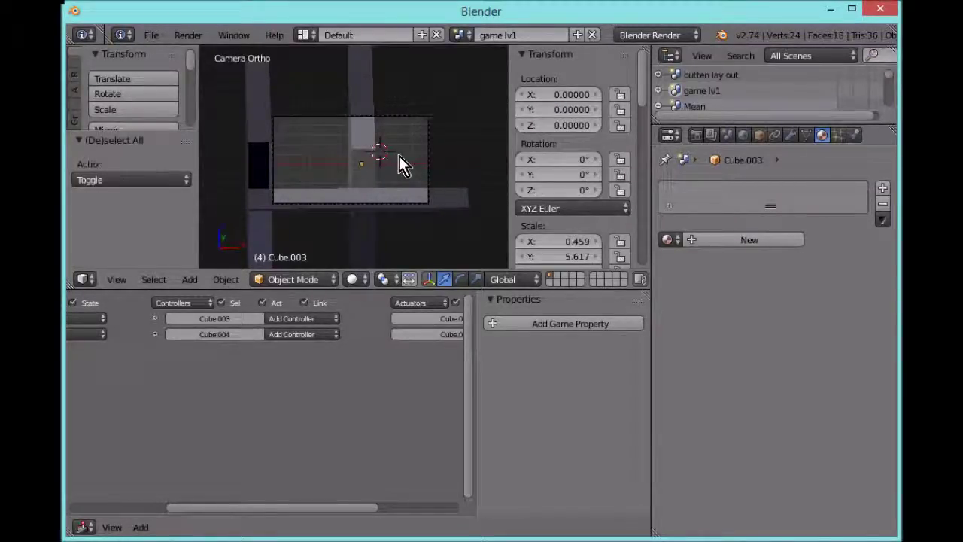
Step: Undo the original wall's location changes on all three axes
key(ctrl+z)
key(ctrl+z)
key(ctrl+z)
key(ctrl+z)
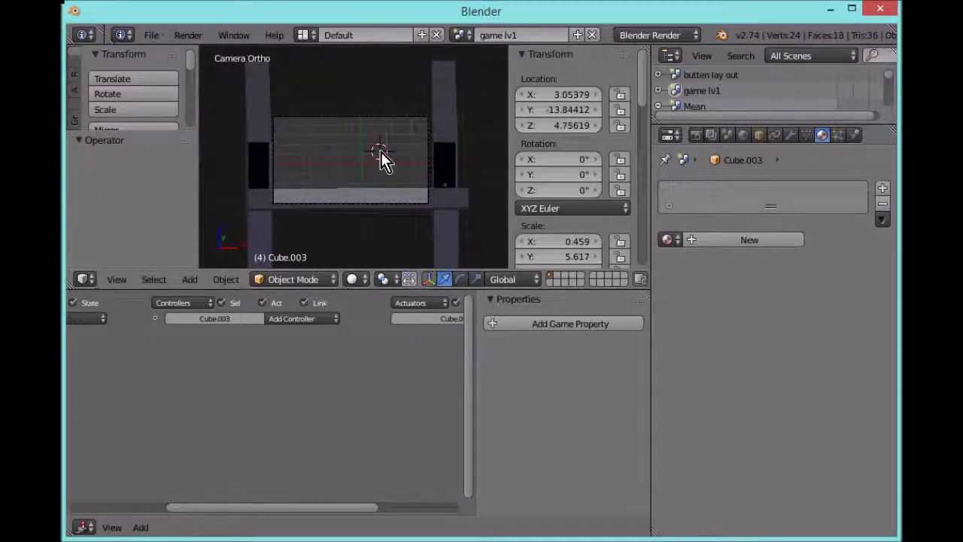
Step: Import the Wavefront model XY_Froakie.obj from the 656 - Froakie folder into the scene
scroll(381, 151, down, 4)
middle_drag(381, 151, 406, 209)
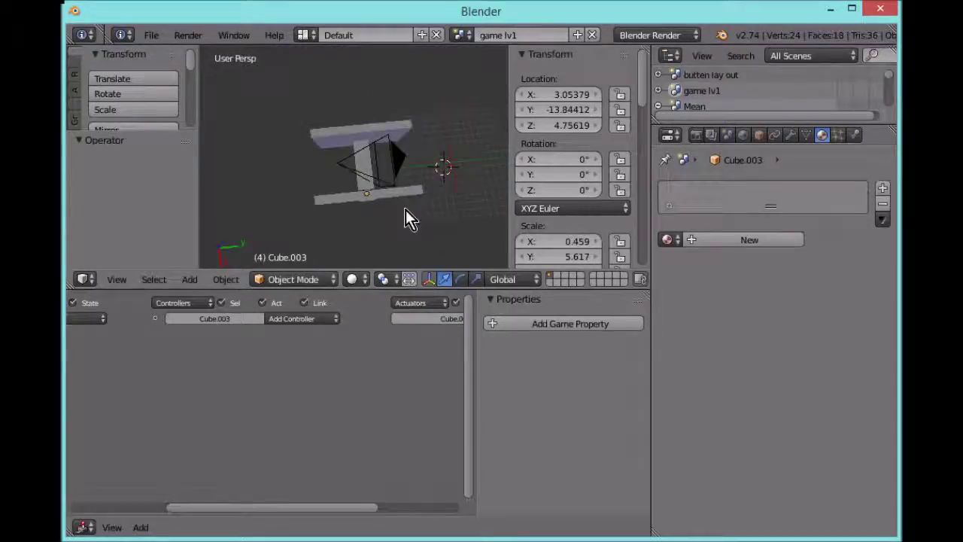
click(480, 164)
scroll(481, 168, up, 2)
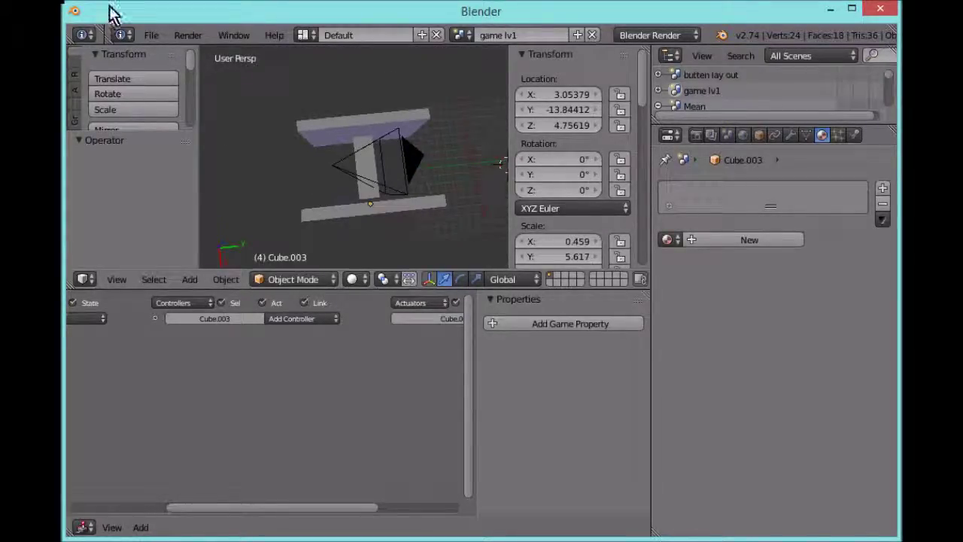
click(151, 35)
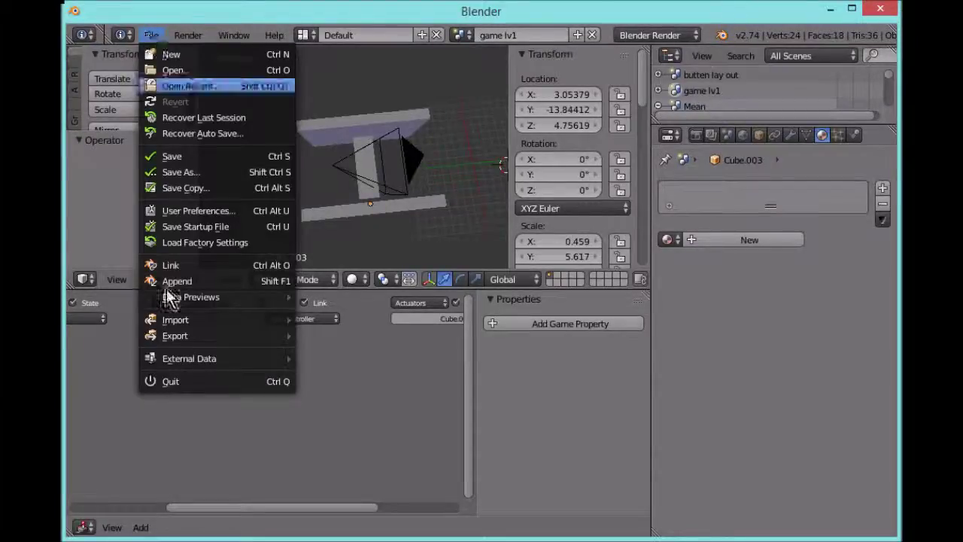
mouse_move(203, 335)
mouse_move(235, 320)
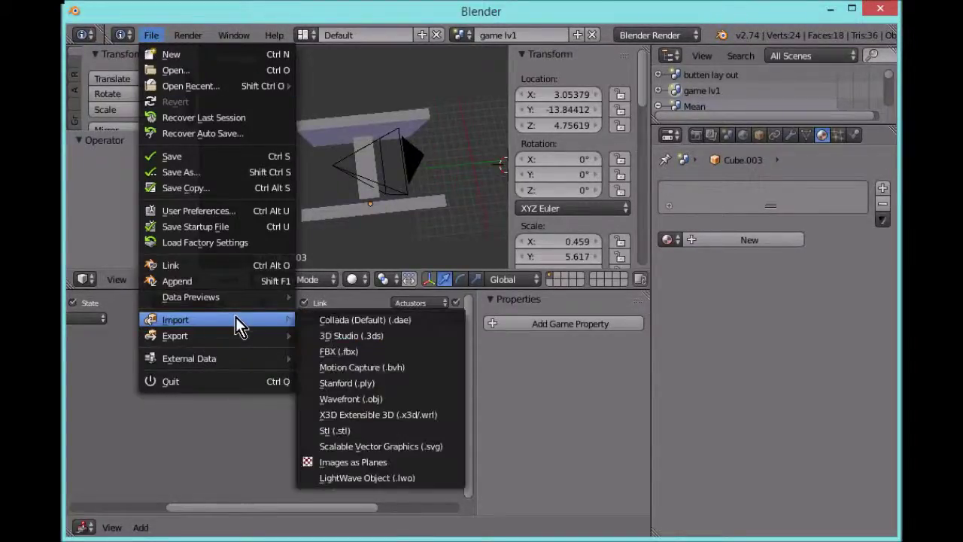
click(403, 399)
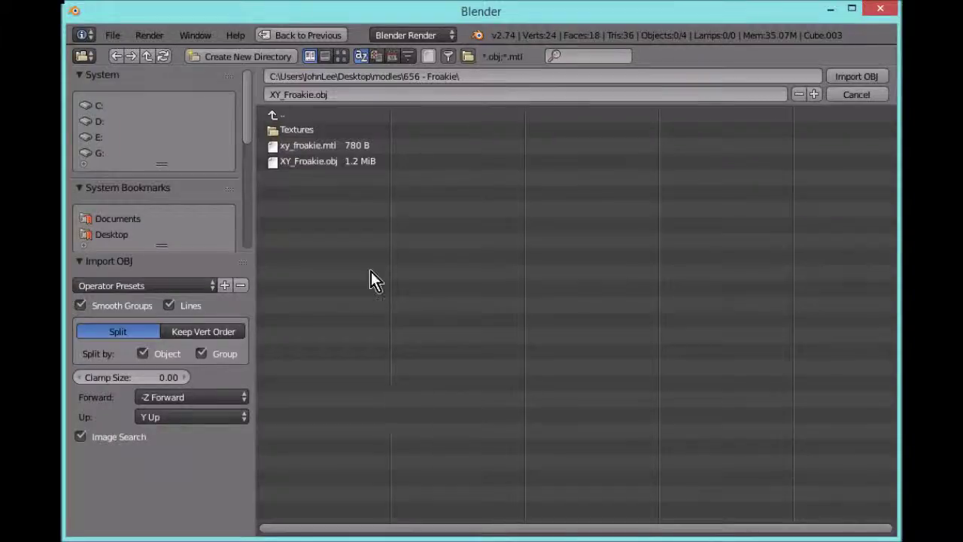
click(343, 164)
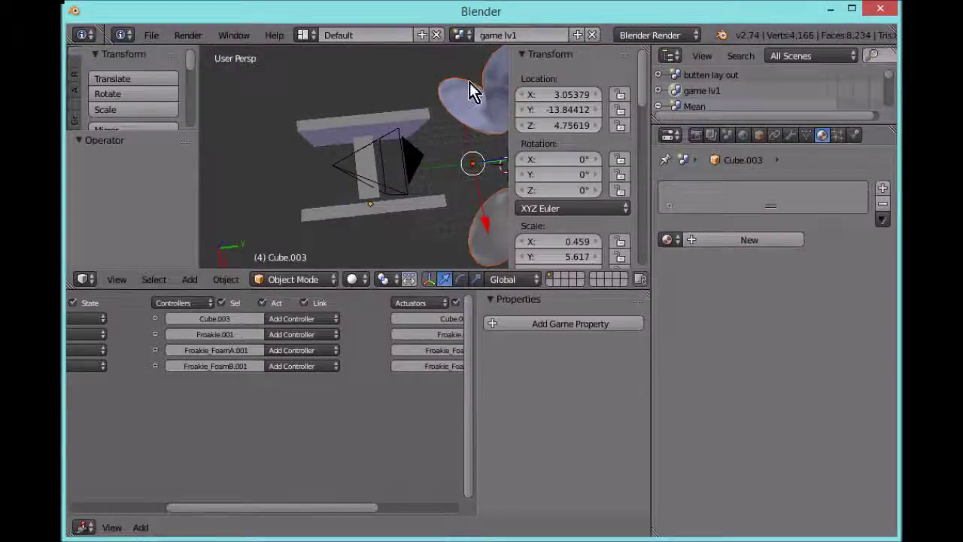
Step: Try to shrink the imported Froakie model by a factor of about -0.082, and undo that scaling
key(KP_0)
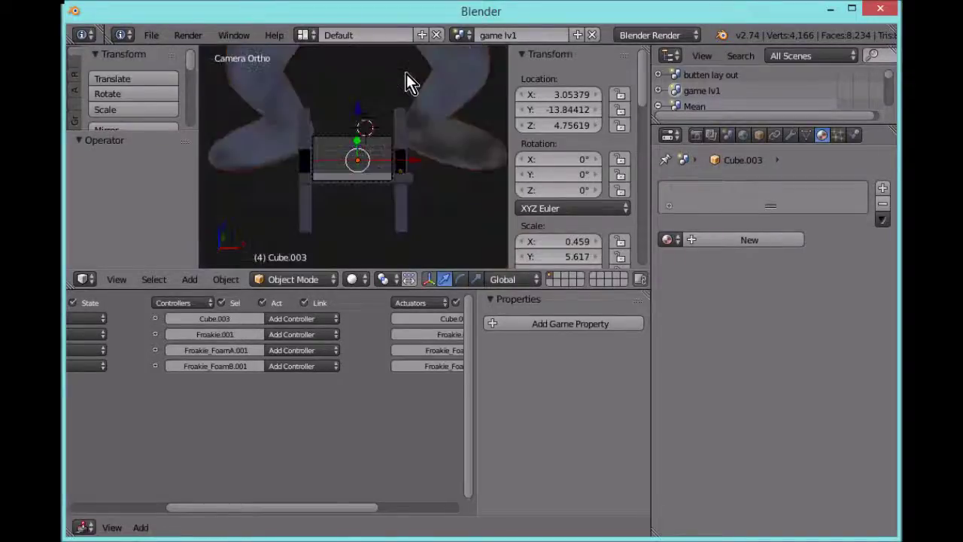
scroll(400, 75, up, 6)
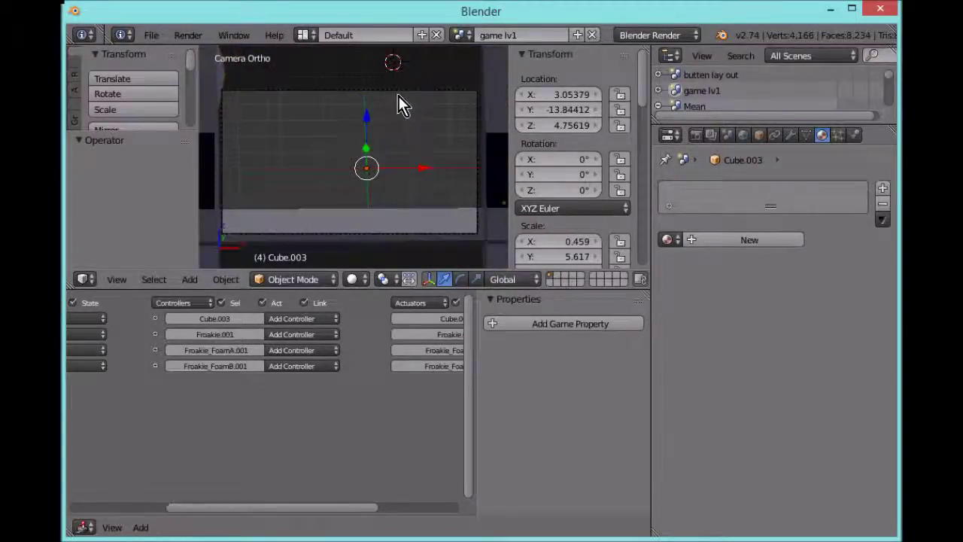
middle_drag(398, 96, 465, 69)
key(s)
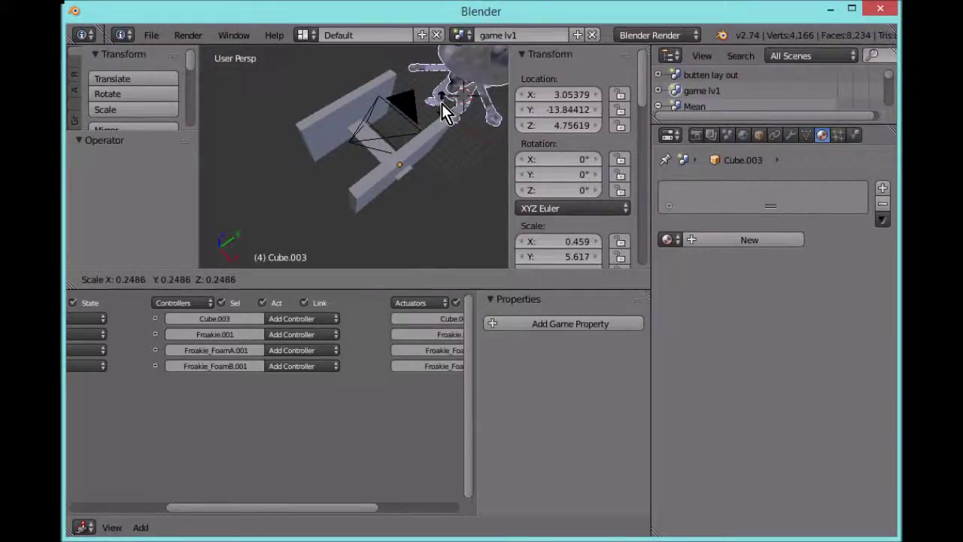
click(466, 95)
middle_drag(469, 94, 410, 98)
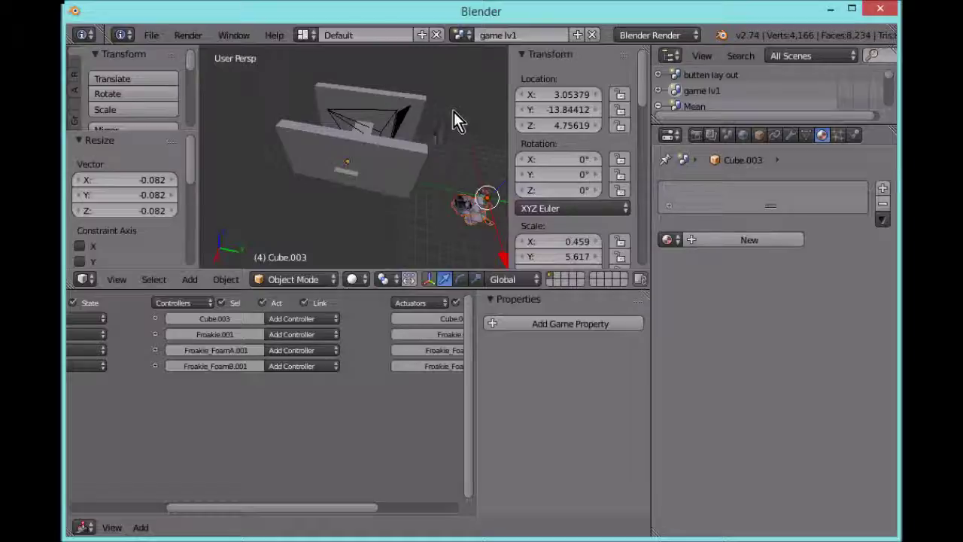
key(ctrl+z)
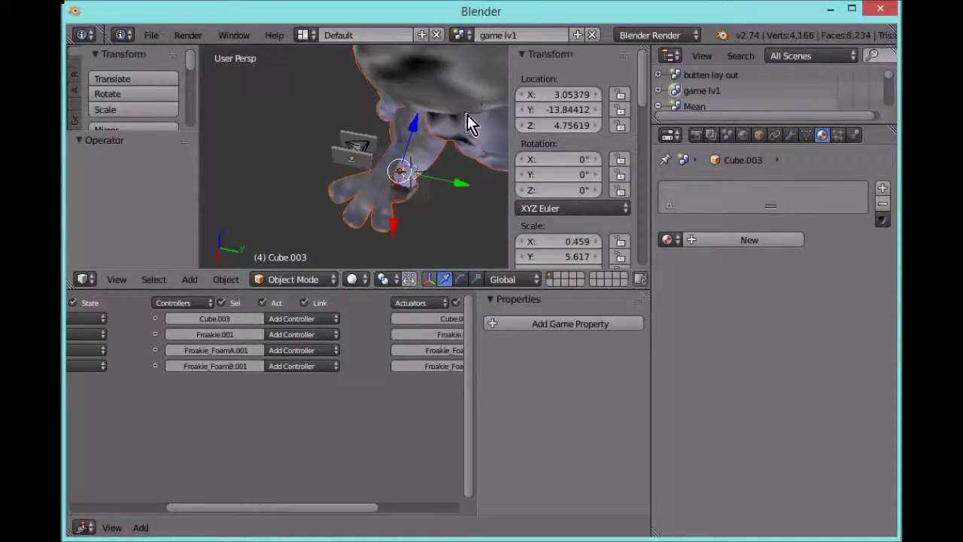
Step: Scale the Froakie model down by a factor of about 0.243, and again by about 0.227
key(s)
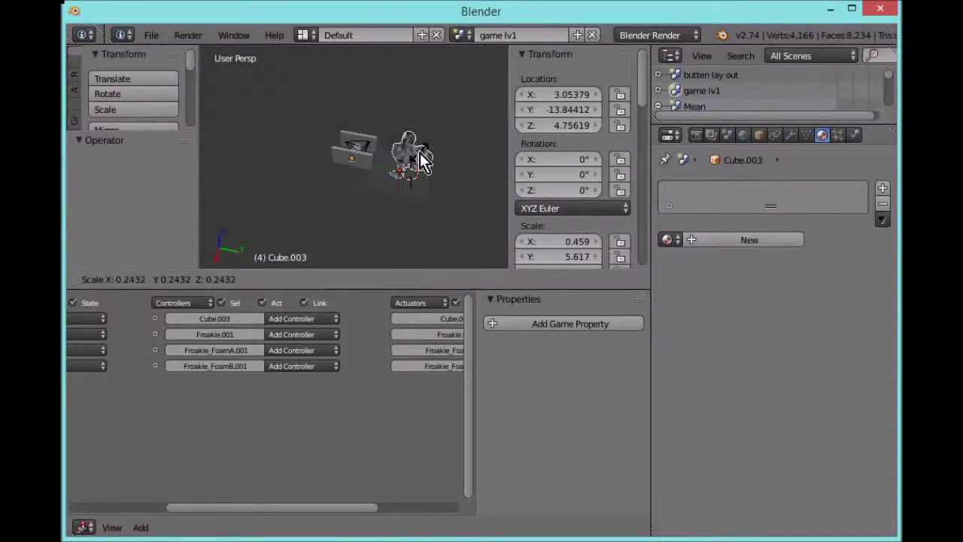
click(420, 158)
scroll(421, 156, up, 3)
shift+middle_drag(477, 157, 333, 148)
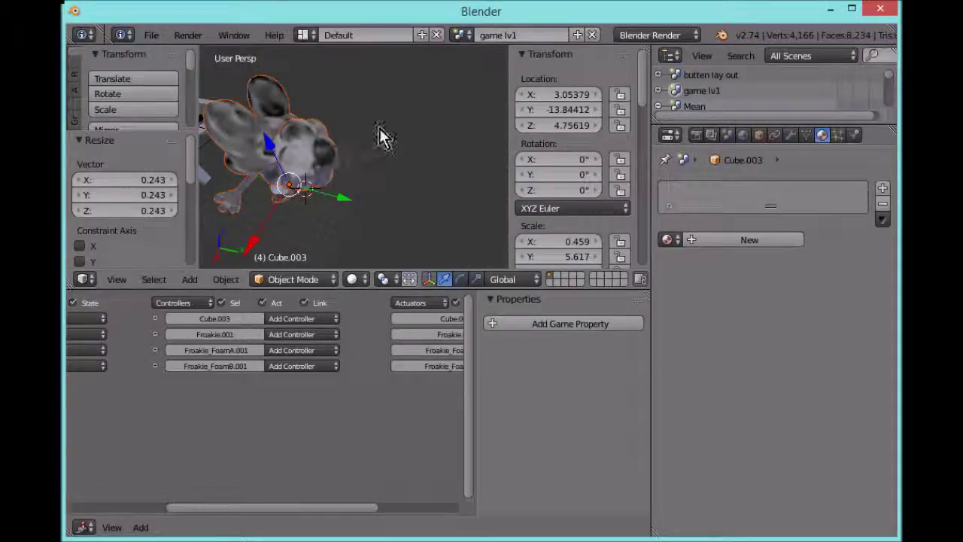
key(s)
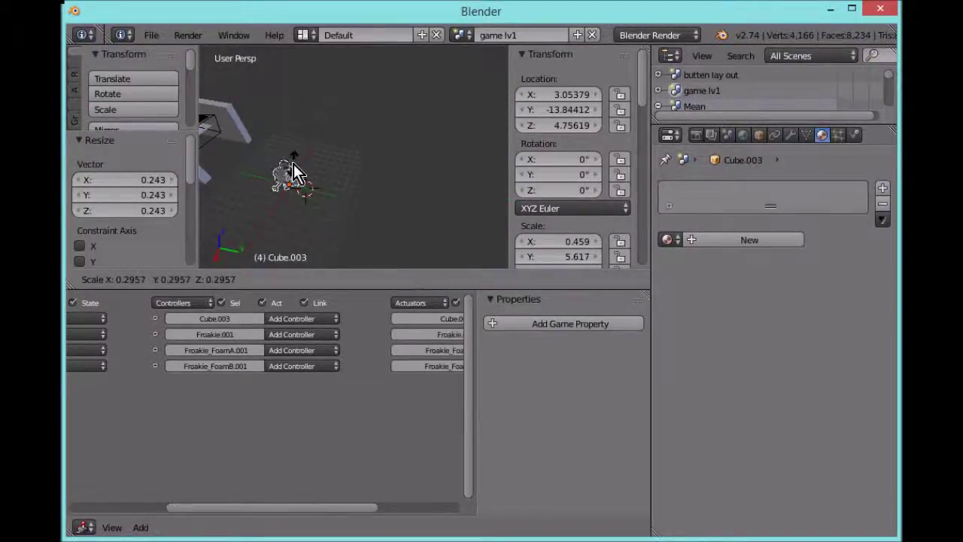
click(288, 168)
middle_drag(279, 161, 371, 155)
middle_drag(302, 117, 376, 140)
Step: Select the floor cube that lies between the two side walls
click(359, 132)
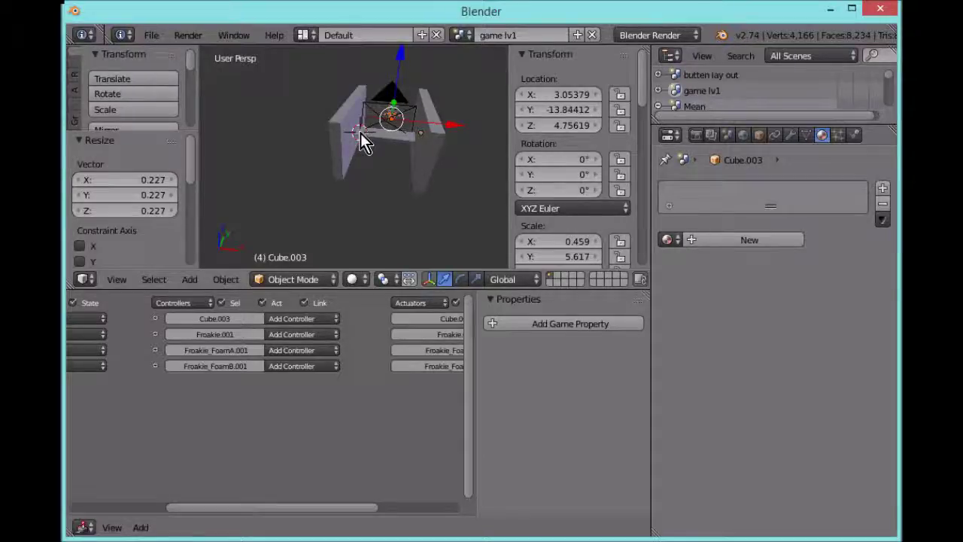
right_click(360, 133)
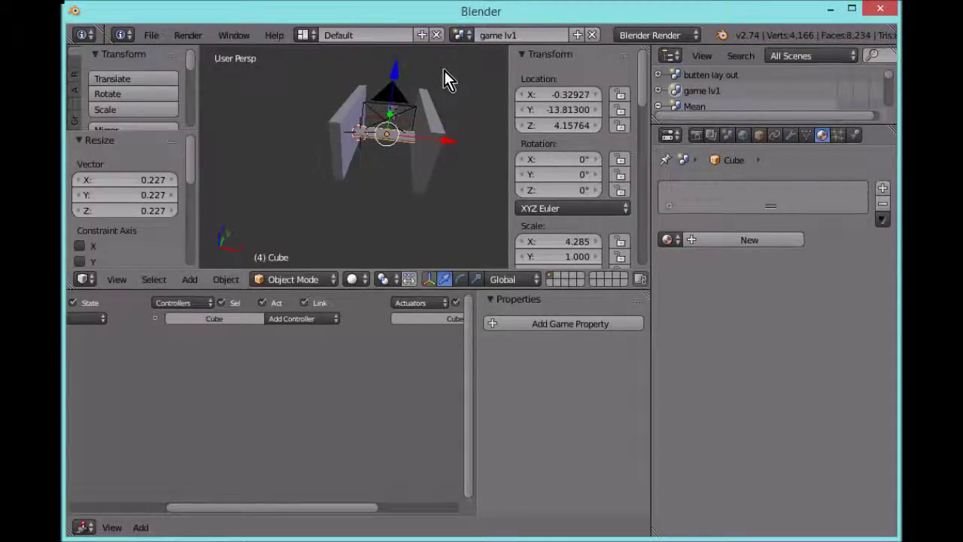
middle_drag(439, 71, 303, 95)
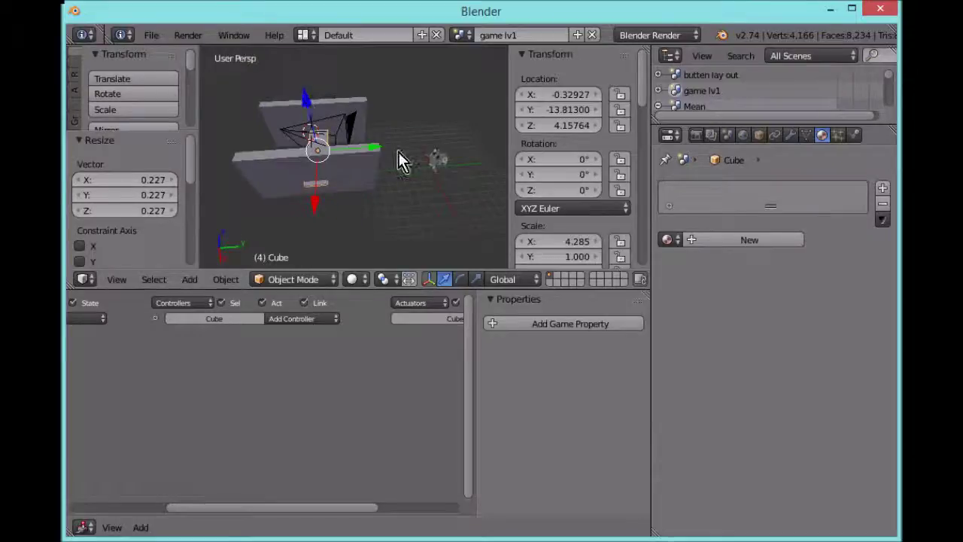
Step: Switch to Sticky Notes, add a blank note beside the roestudios.co.uk one, and move it lower
key(alt+Tab)
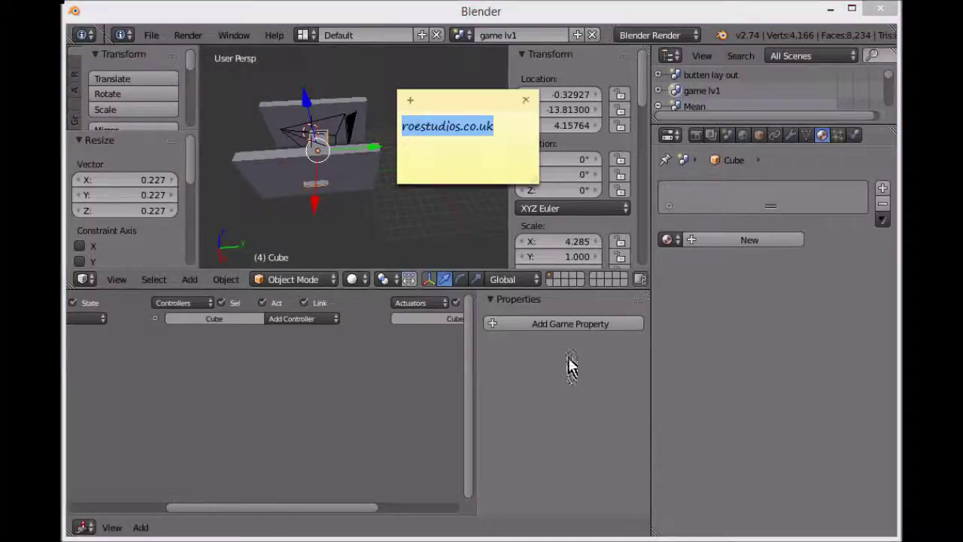
click(438, 151)
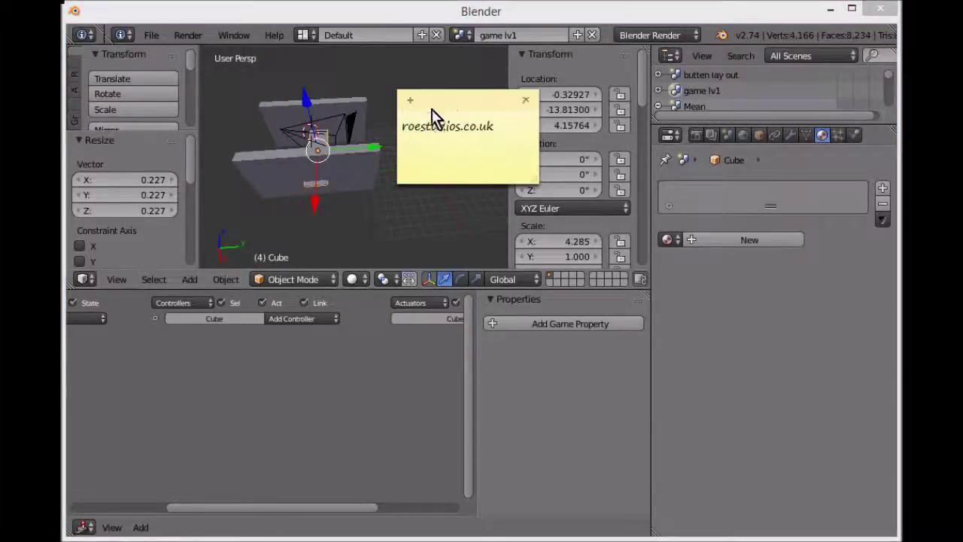
click(412, 100)
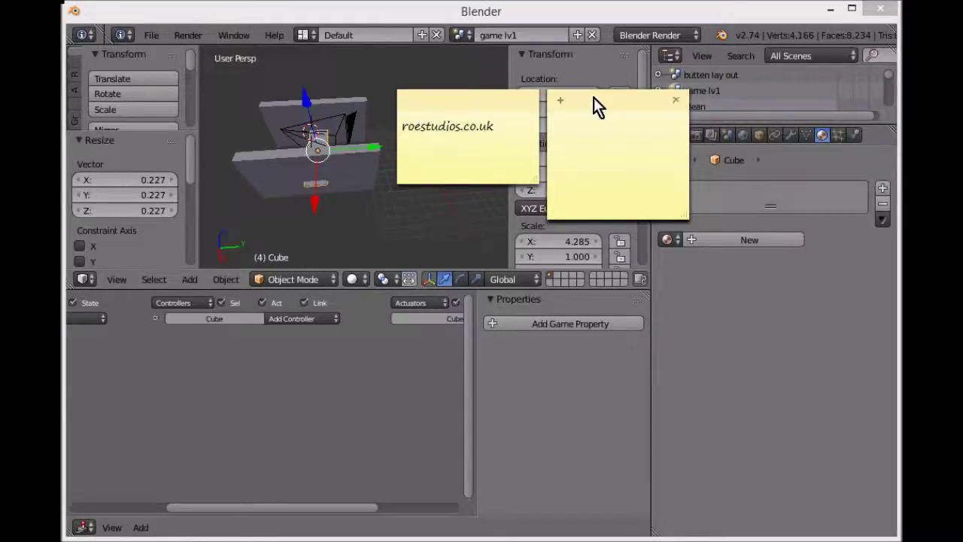
drag(595, 103, 604, 198)
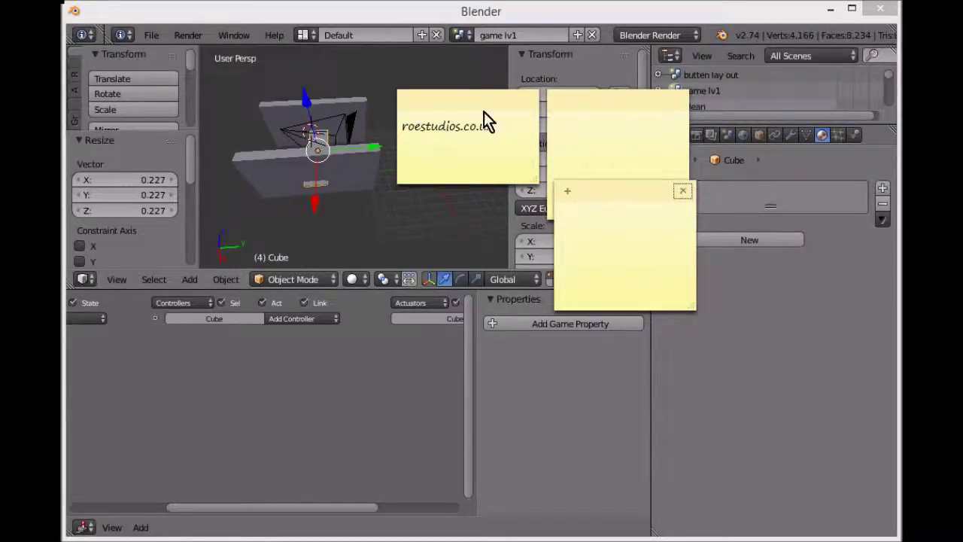
Step: Clear the roestudios.co.uk note and a spare blank note away, and place the remaining blank note beside the cube's location values
drag(449, 98, 959, 83)
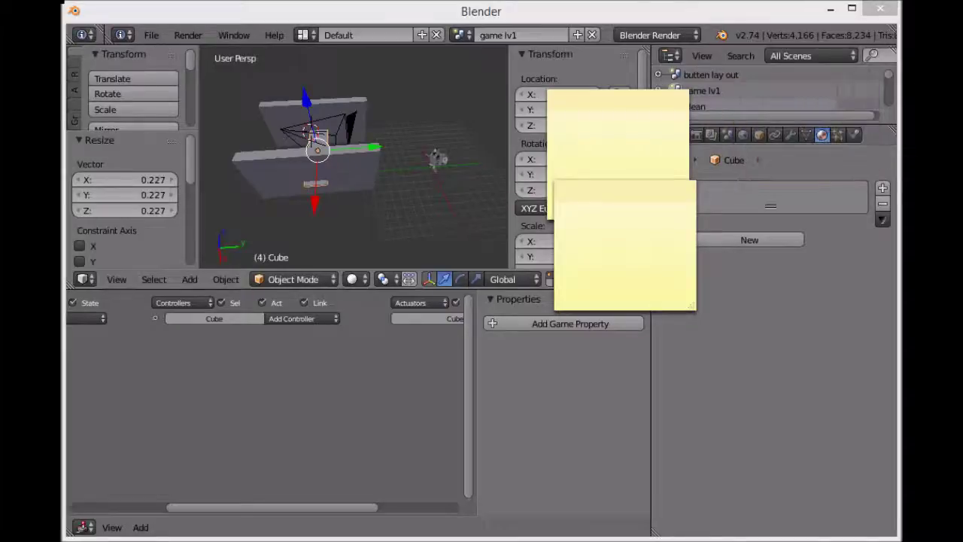
click(683, 191)
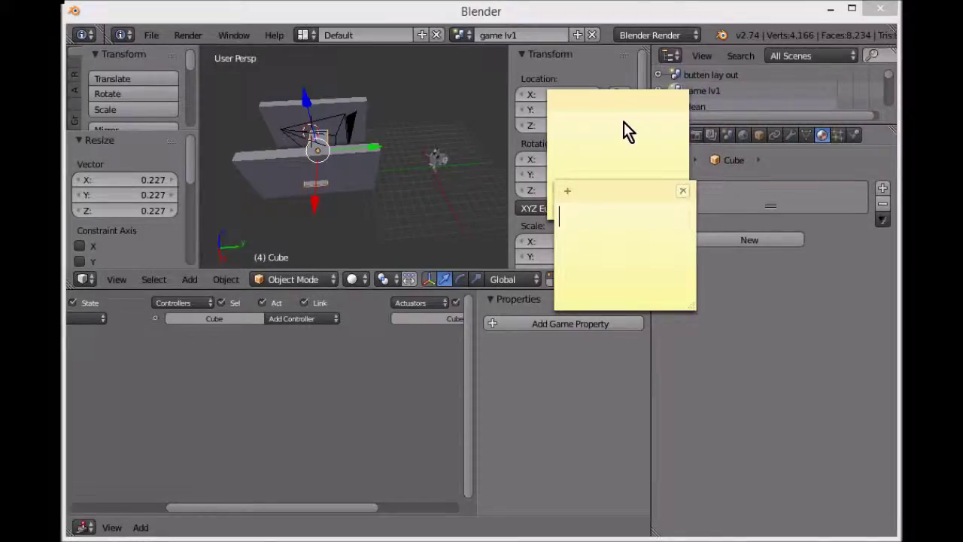
drag(613, 100, 796, 104)
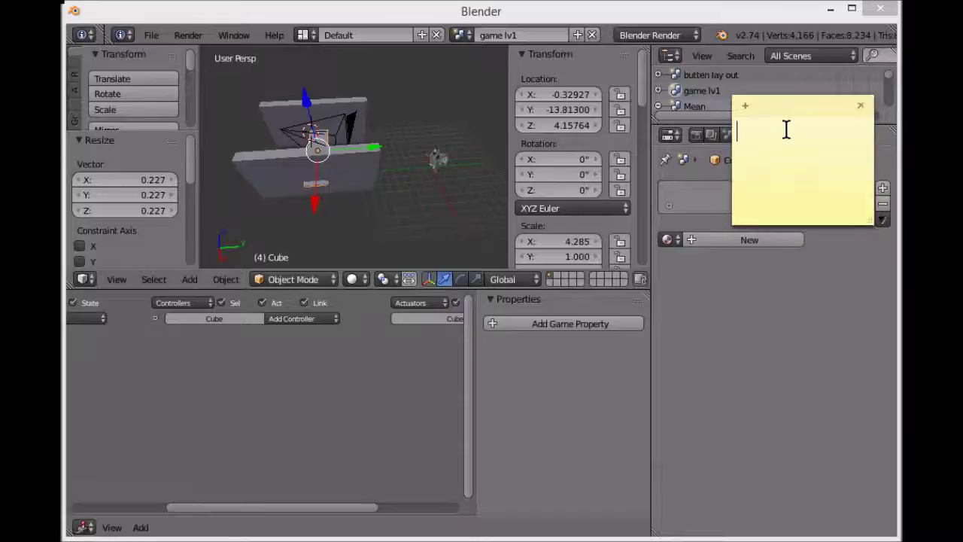
Step: Write the floor cube's location on the note as X: -0.32927, y: -13.81300, Z: 4,15764, and move the note off the workspace
text(x: -0.32927)
key(Return)
text(y: -12)
key(BackSpace)
text(3.81300)
key(Return)
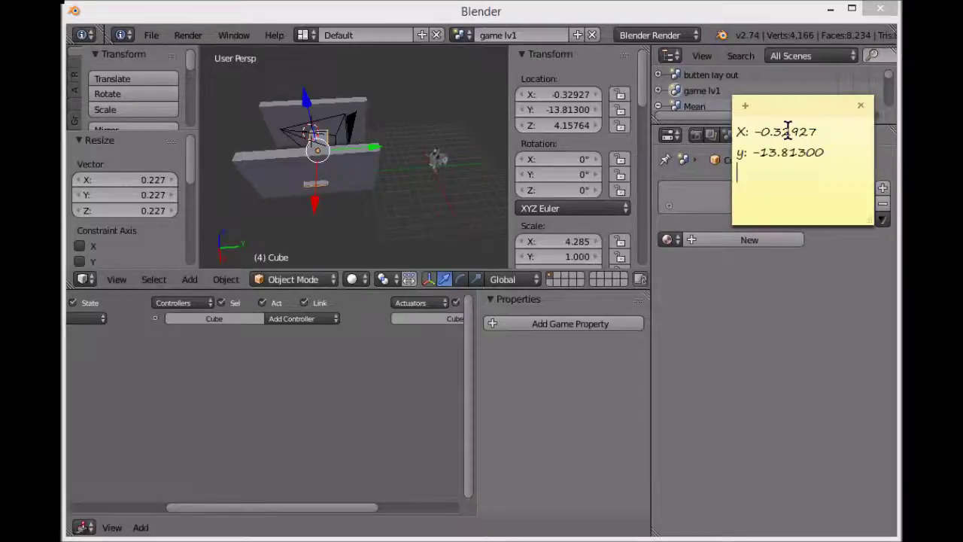
text(Z: 4,15764)
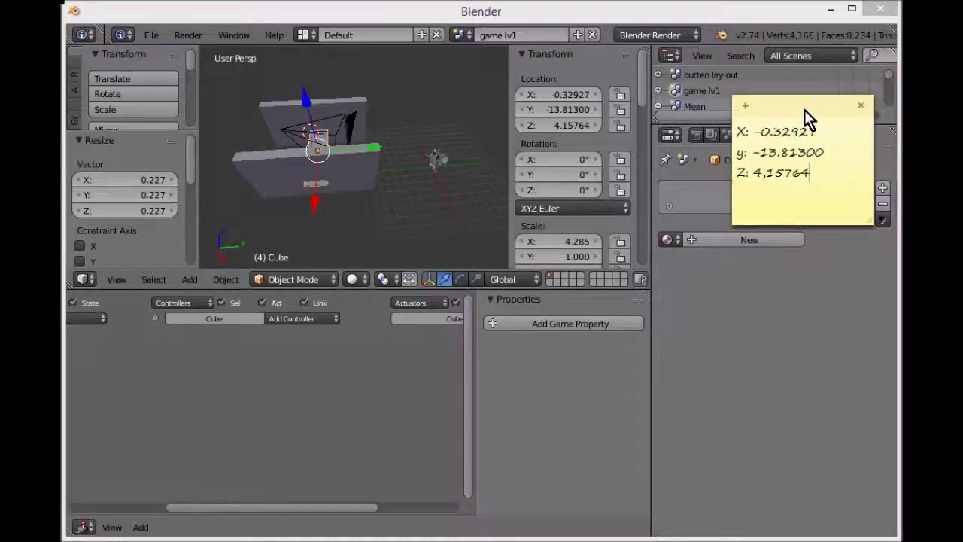
drag(783, 108, 901, 188)
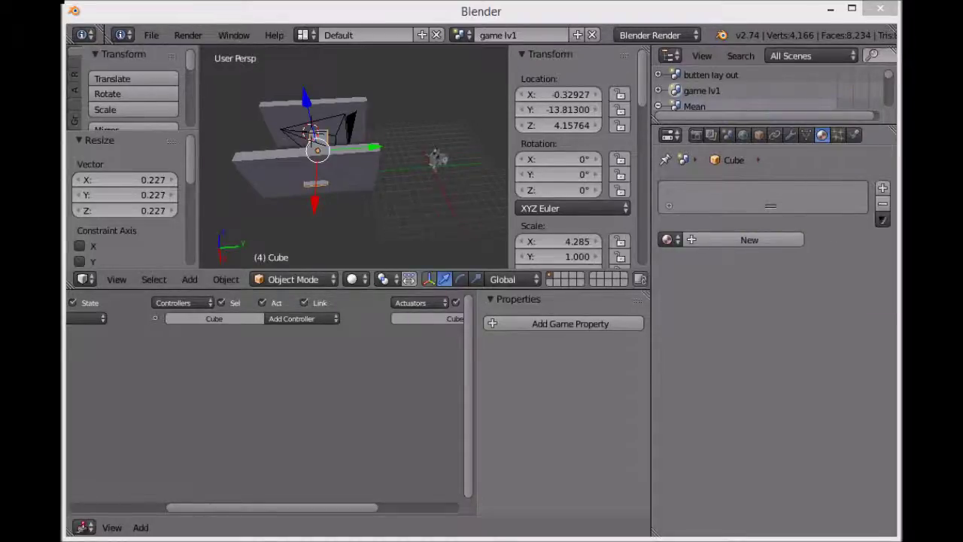
Step: Switch back to Blender, deselect the floor cube and select all parts of the Froakie model near the grid's centre
click(419, 145)
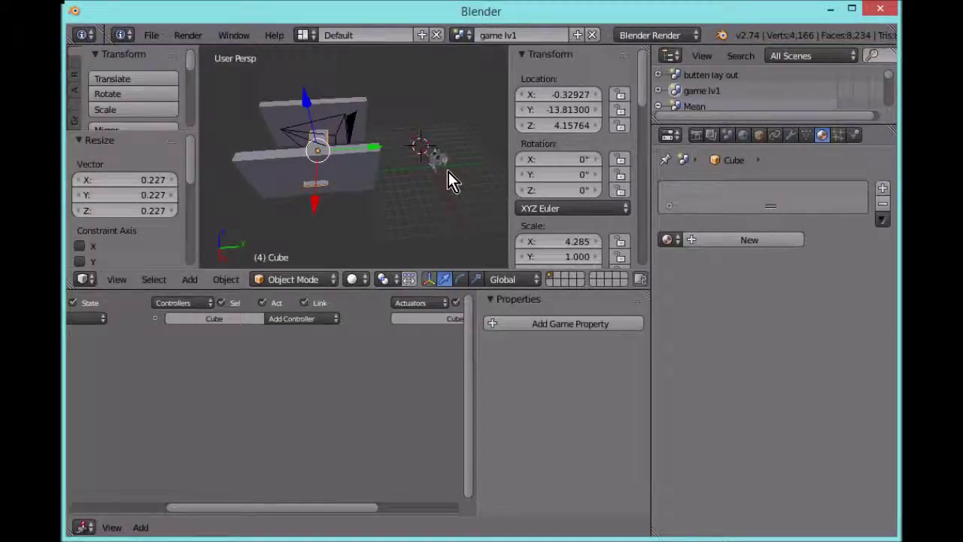
scroll(448, 172, up, 2)
key(a)
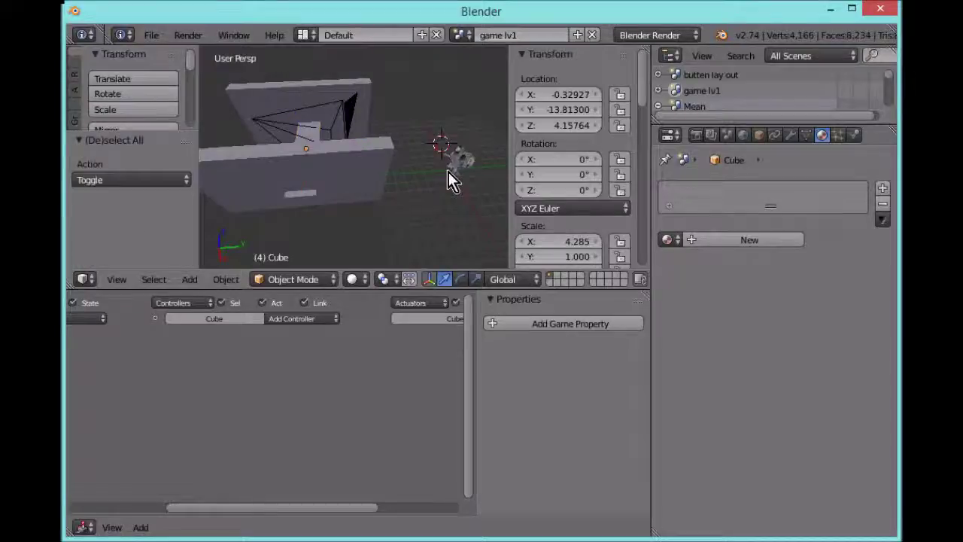
drag(433, 201, 484, 119)
click(562, 96)
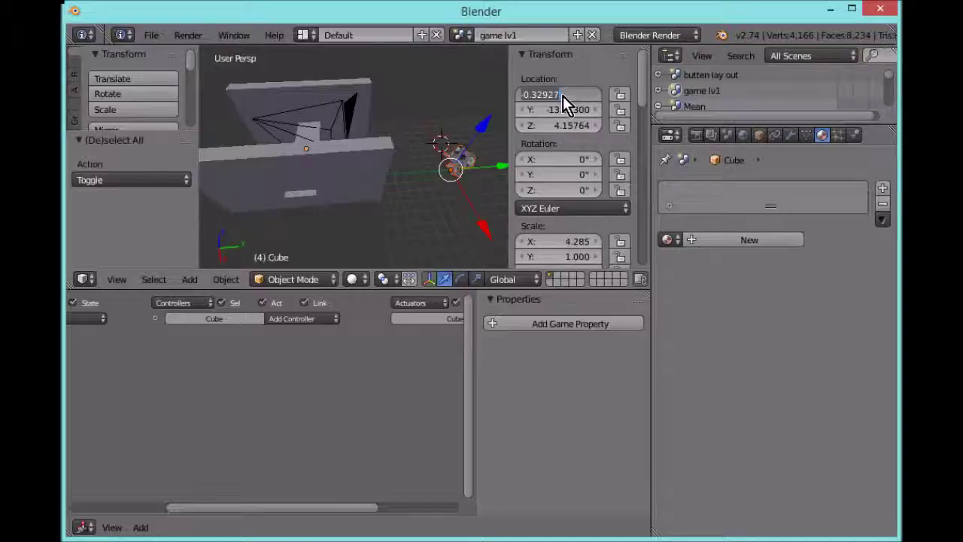
key(Return)
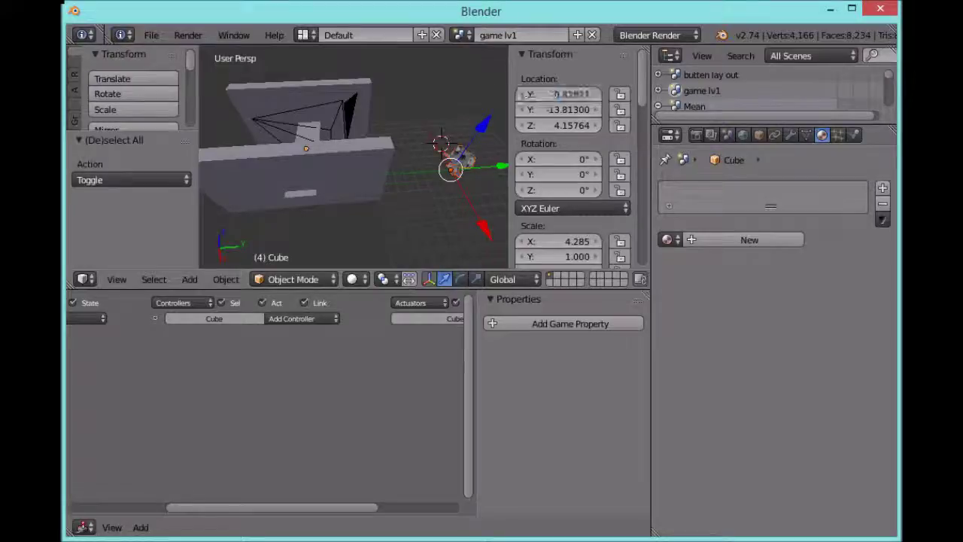
Step: Move the Froakie model about -15.761 along Y towards the walls and raise it about 4.038 along Z
drag(502, 167, 284, 226)
middle_drag(284, 226, 423, 204)
scroll(433, 143, down, 2)
scroll(425, 159, up, 4)
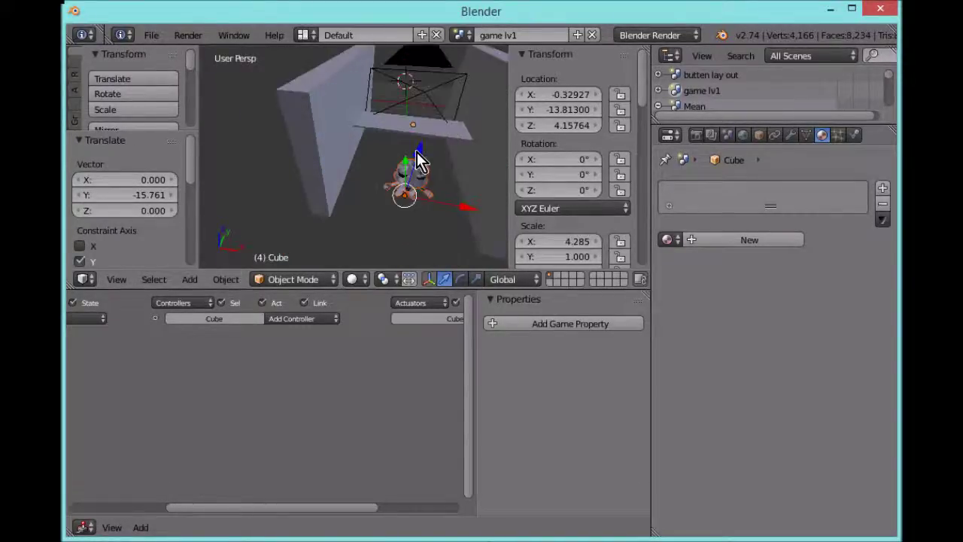
middle_drag(428, 163, 375, 169)
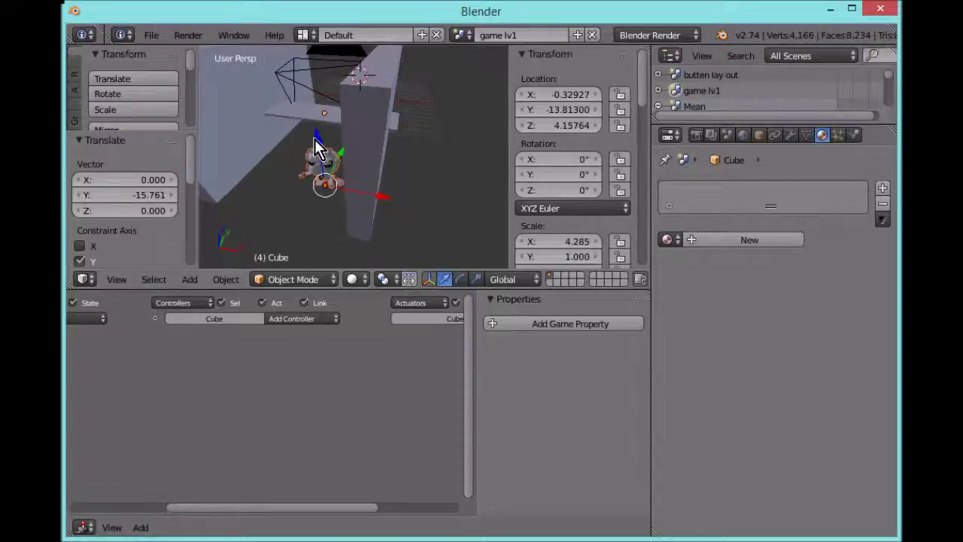
key(g)
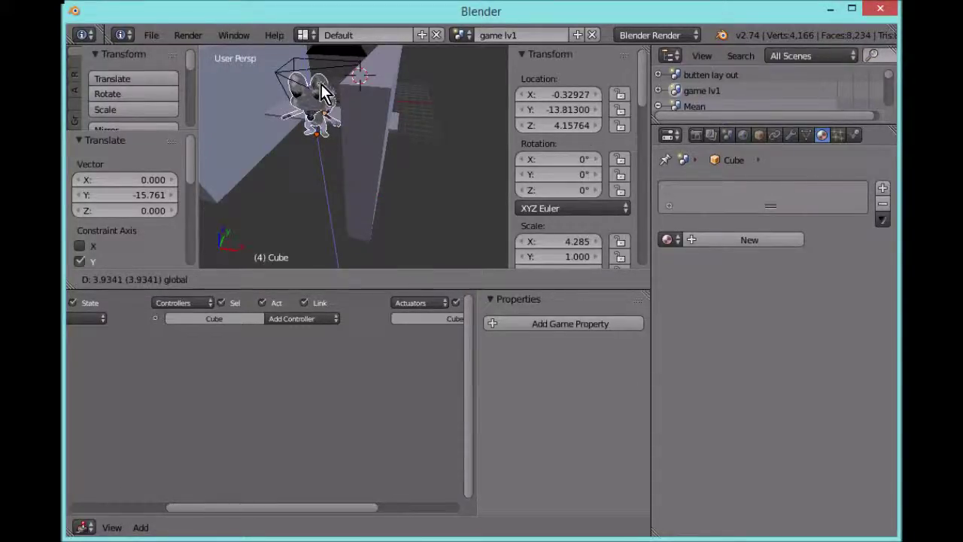
click(276, 175)
Step: Shift the Froakie model about 1.939 along Y so it sits over the floor cube
middle_drag(276, 176, 404, 149)
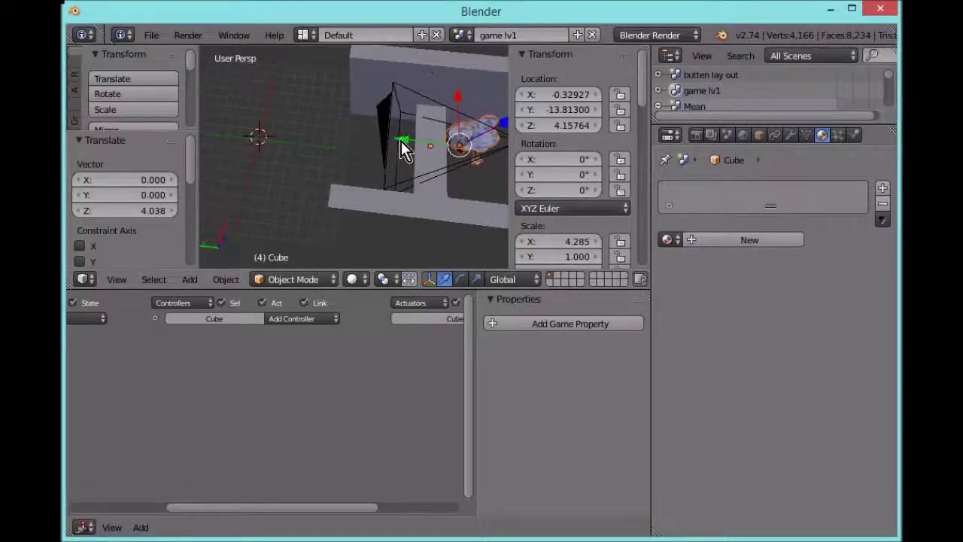
key(g)
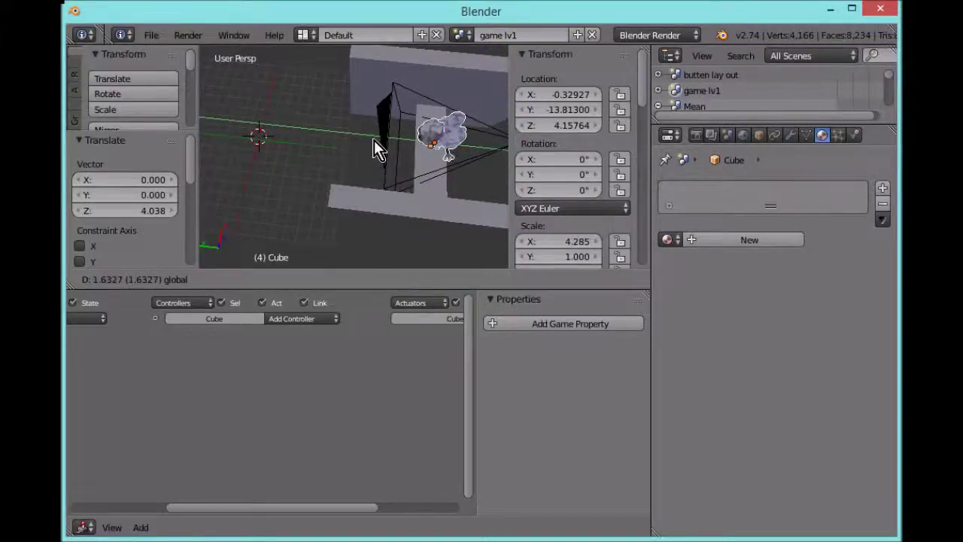
click(374, 139)
Step: In the camera view, scale the Froakie model by about 0.363 and raise it about 0.178 along Z
key(KP_0)
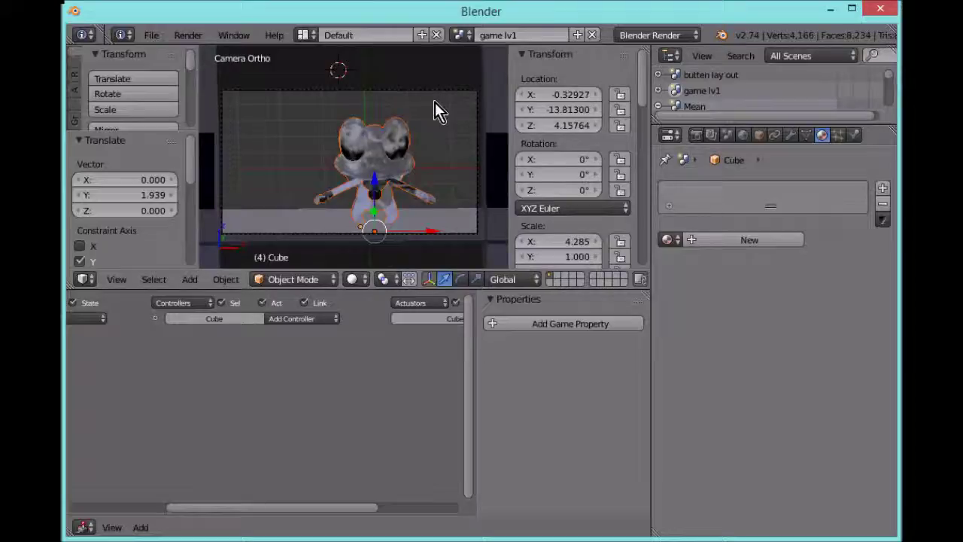
key(s)
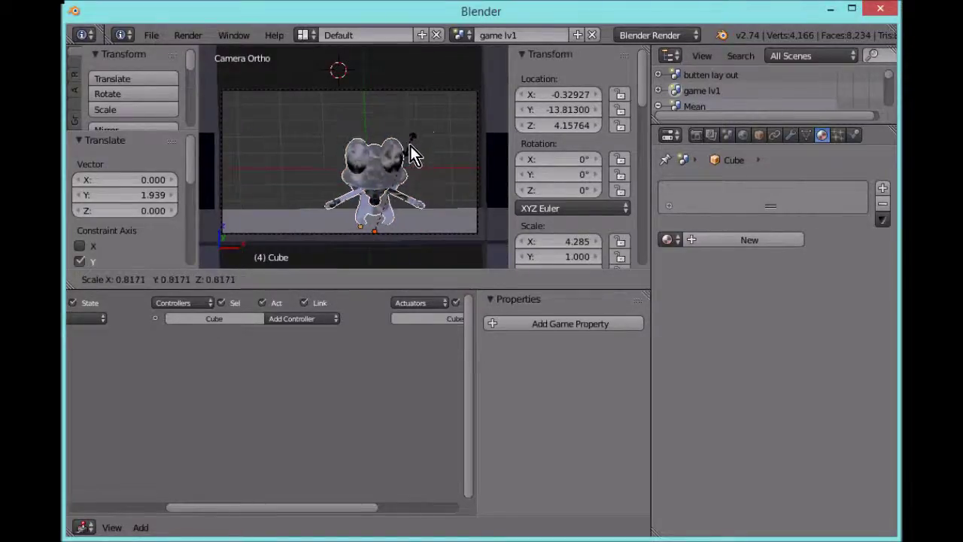
click(391, 198)
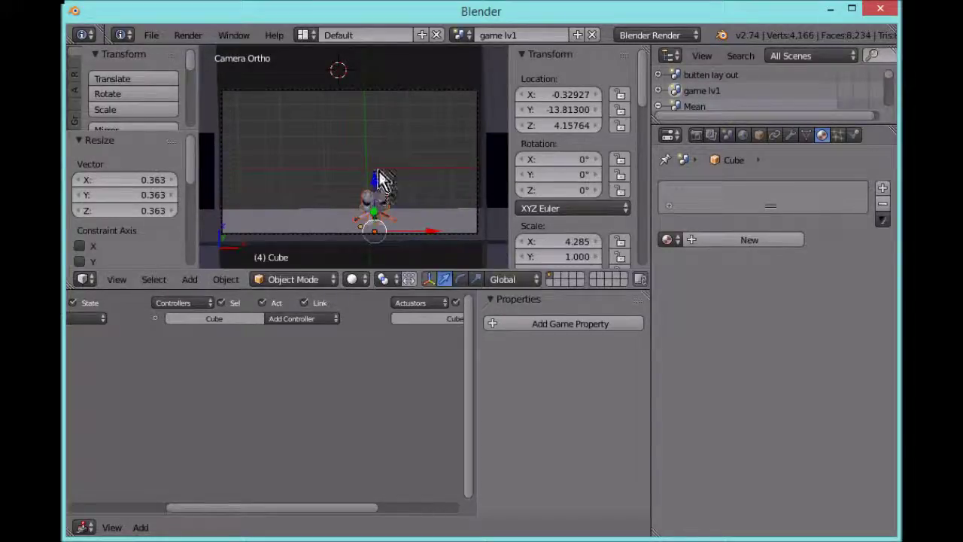
key(g)
key(z)
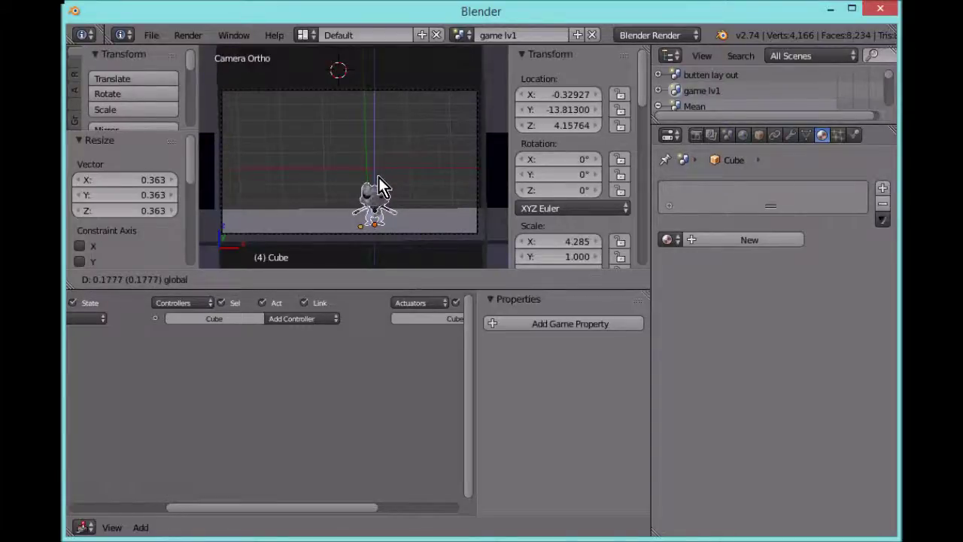
click(379, 179)
Step: Rotate the Froakie model about 88.688° around the Z axis and set the viewport shading to Texture
key(r)
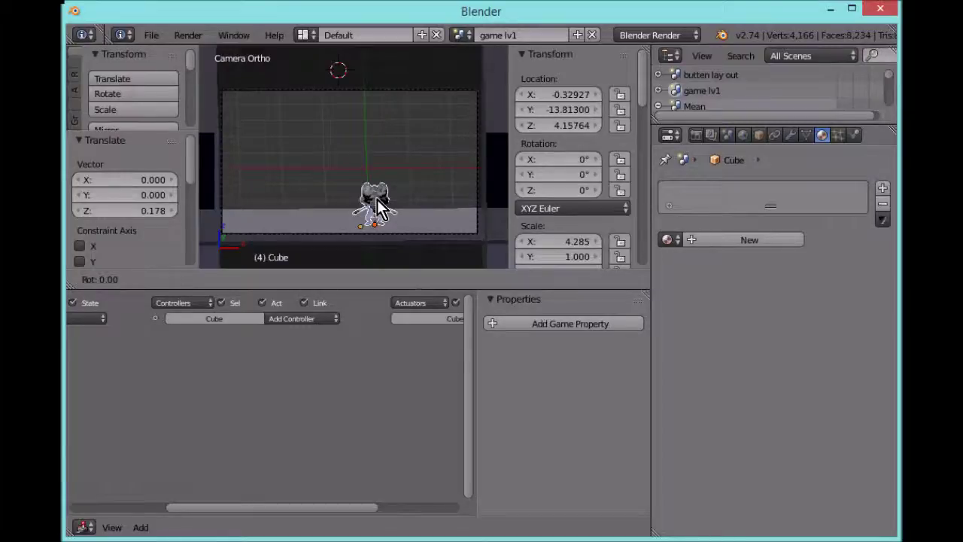
key(z)
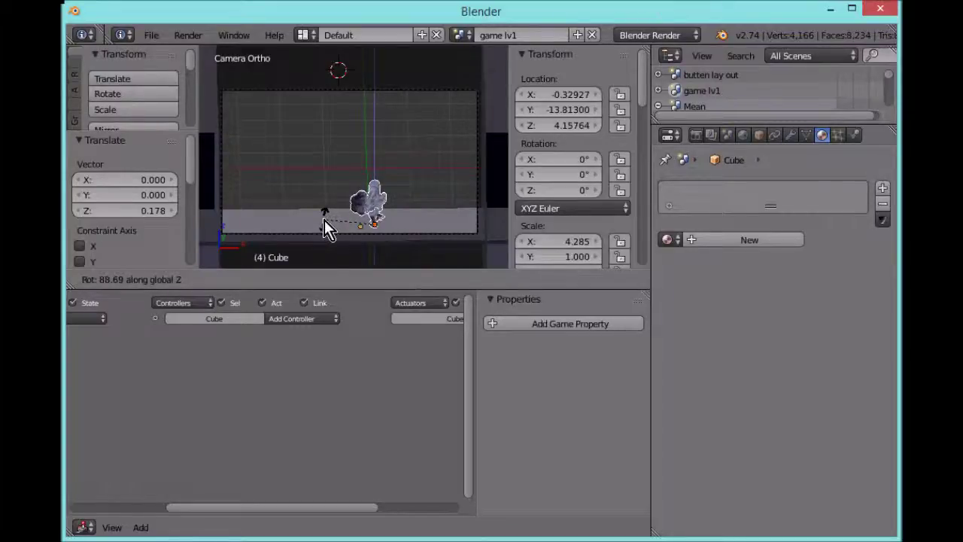
click(322, 224)
click(354, 279)
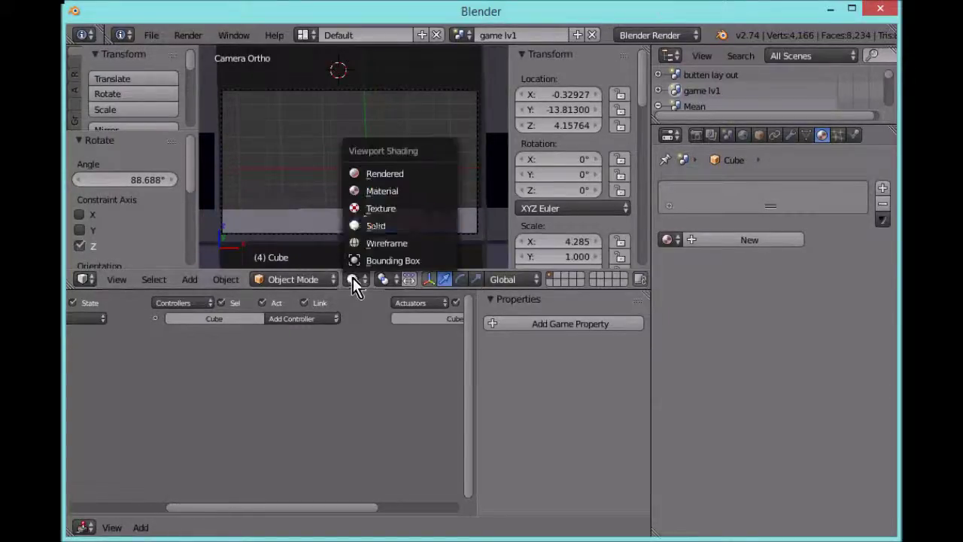
click(367, 208)
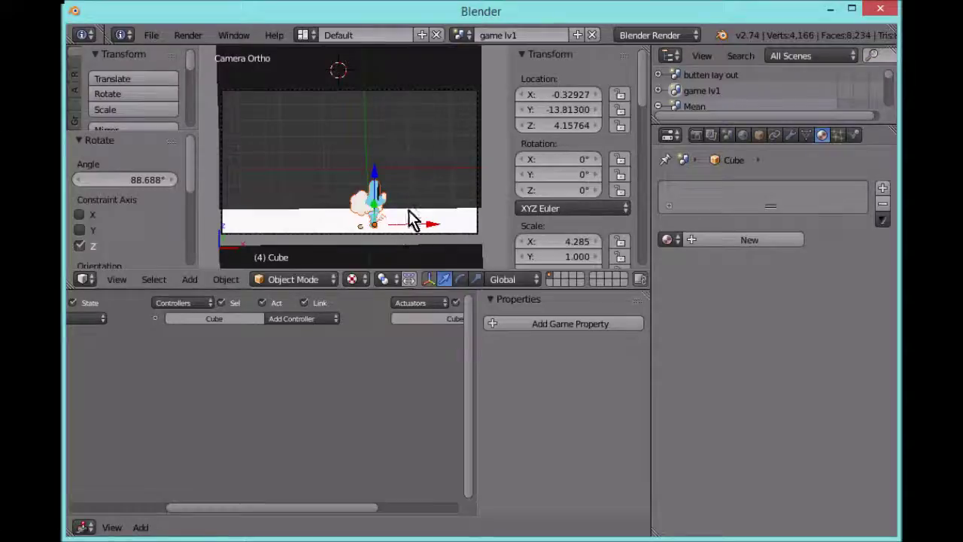
Step: Move the Froakie model about -2.905 along X, scale it by about 0.546, and shift it a further -0.185 along X
key(g)
key(x)
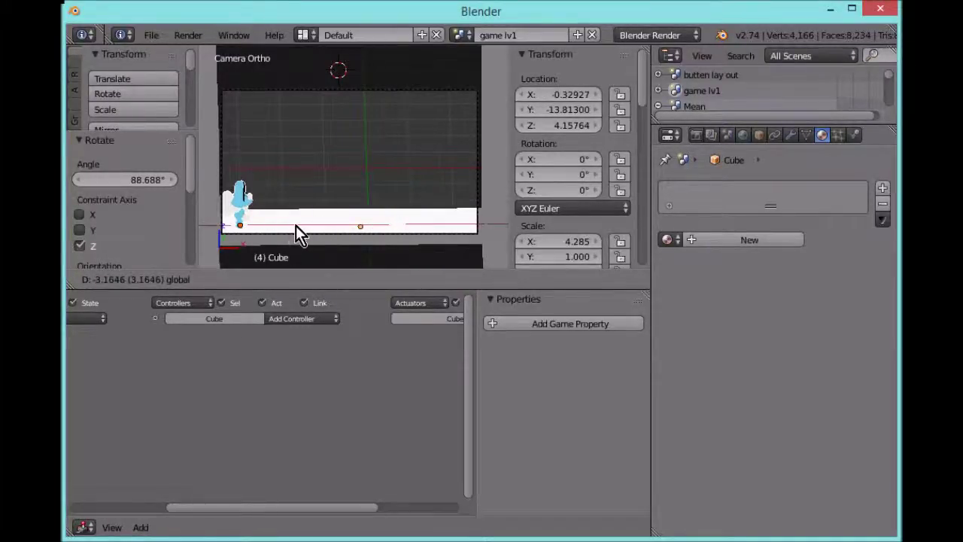
click(287, 141)
key(s)
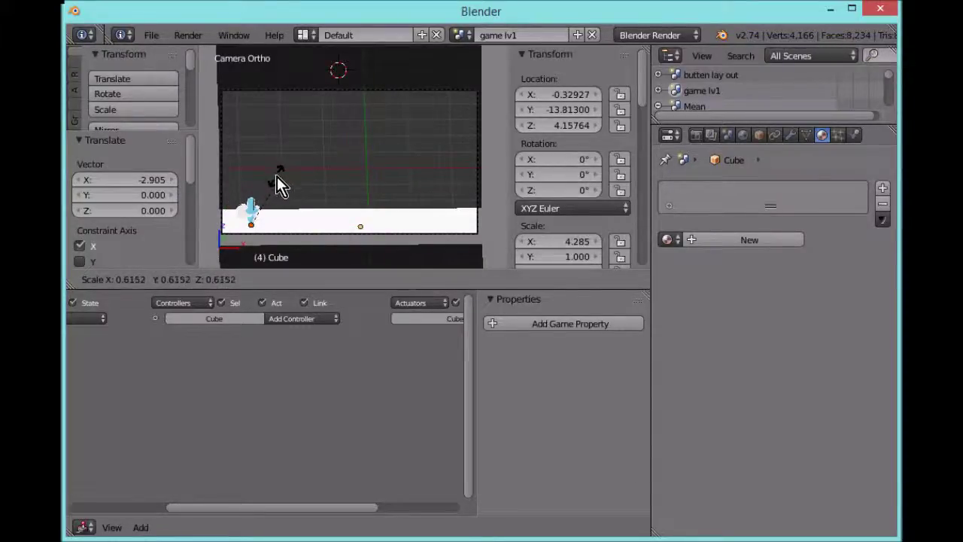
click(277, 176)
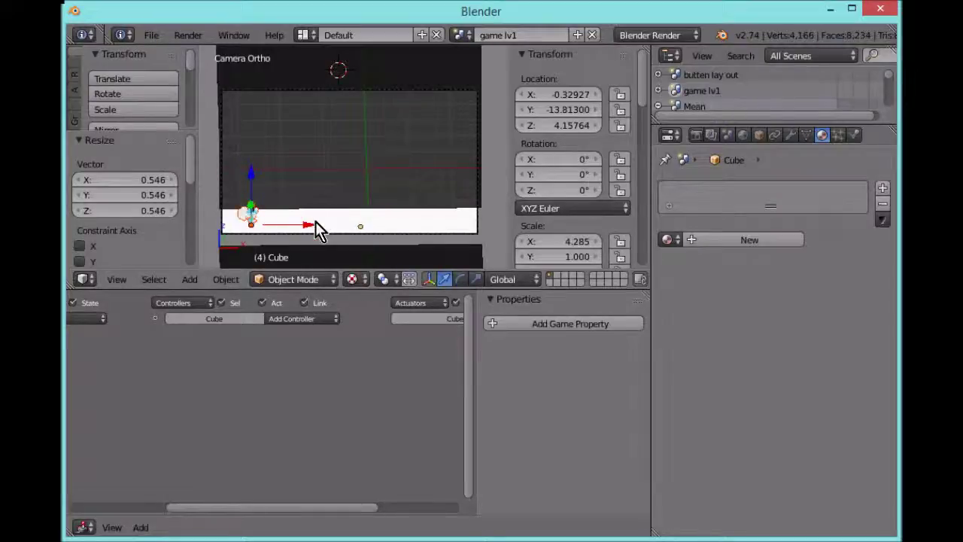
drag(312, 226, 303, 228)
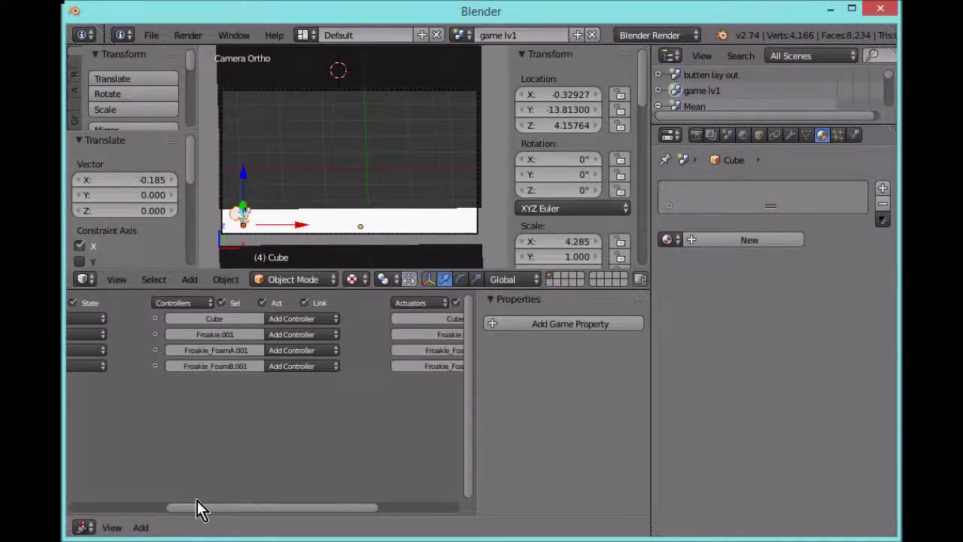
Step: Switch the 3D view to an empty layer and leave the camera view to face its grid
drag(197, 508, 133, 506)
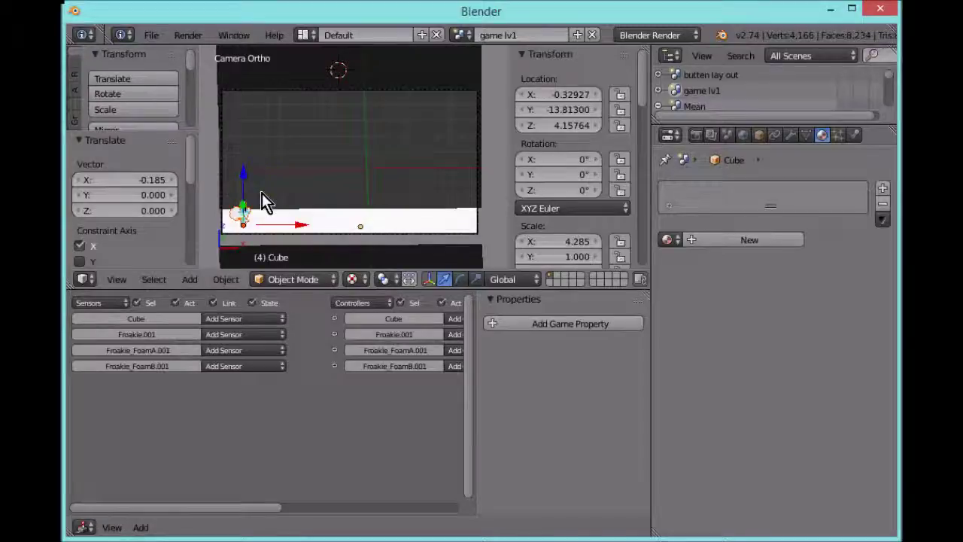
click(578, 281)
key(KP_0)
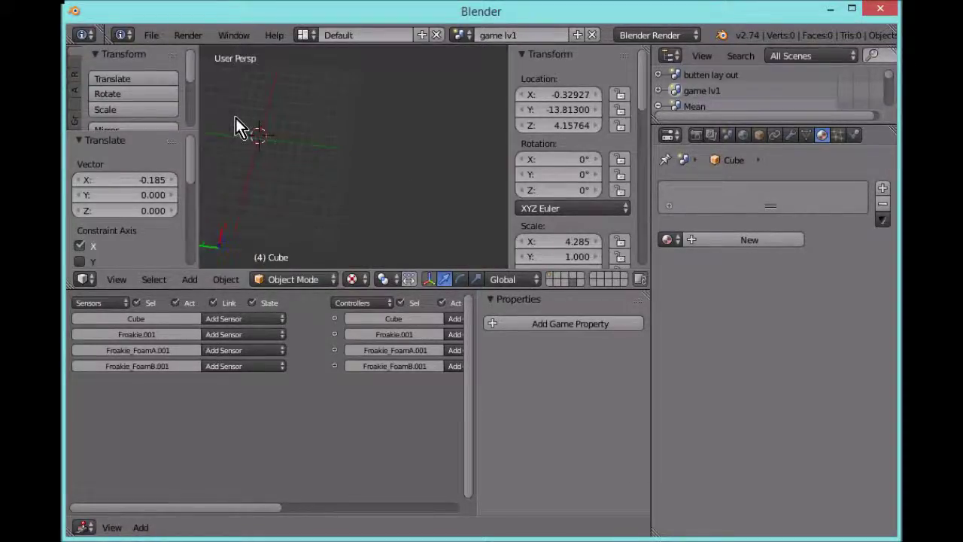
shift+middle_drag(235, 118, 297, 130)
key(KP_0)
key(KP_0)
scroll(280, 154, up, 4)
shift+middle_drag(279, 172, 331, 162)
Step: Import the Wavefront model XY_Froakie.obj into the empty layer and frame the whole character from the front
click(153, 34)
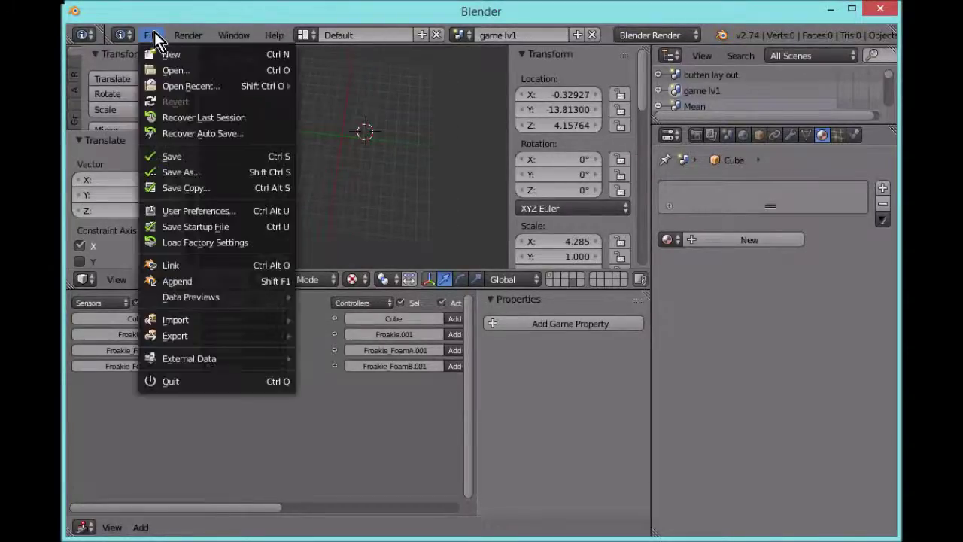
mouse_move(231, 318)
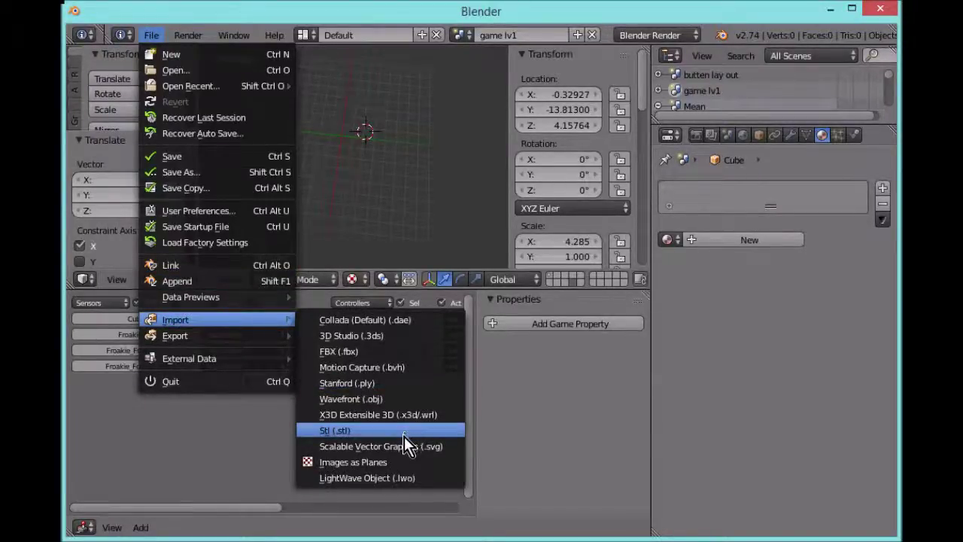
click(407, 400)
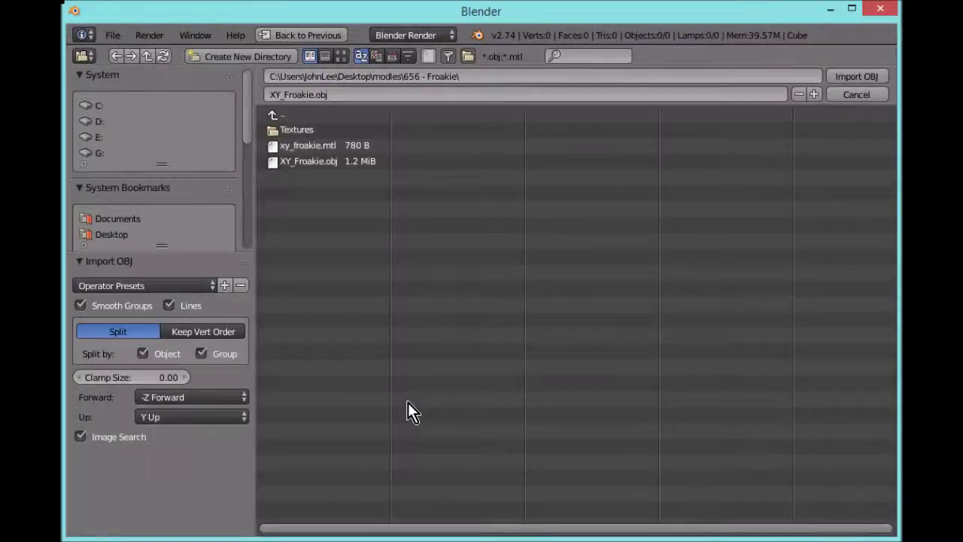
click(313, 161)
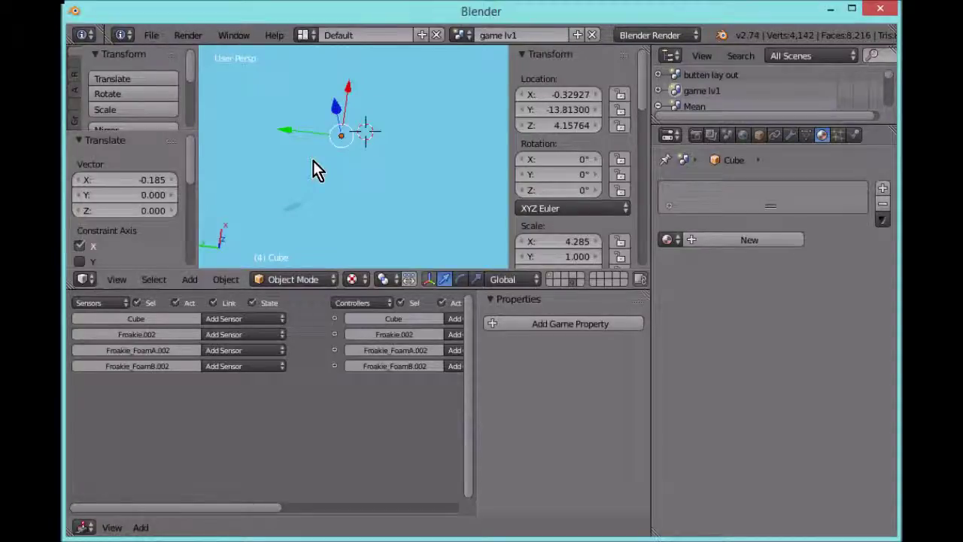
middle_drag(329, 148, 322, 123)
scroll(324, 125, up, 3)
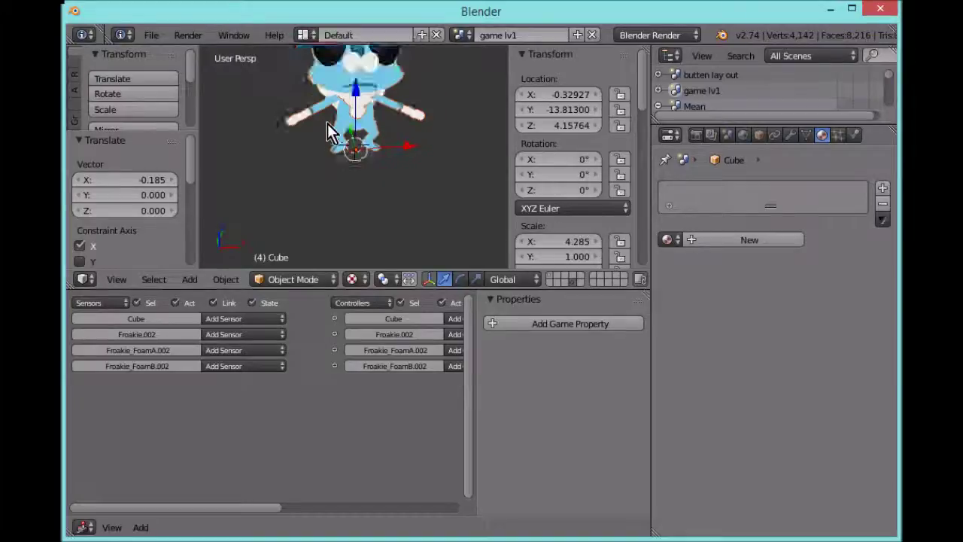
middle_drag(392, 113, 393, 159)
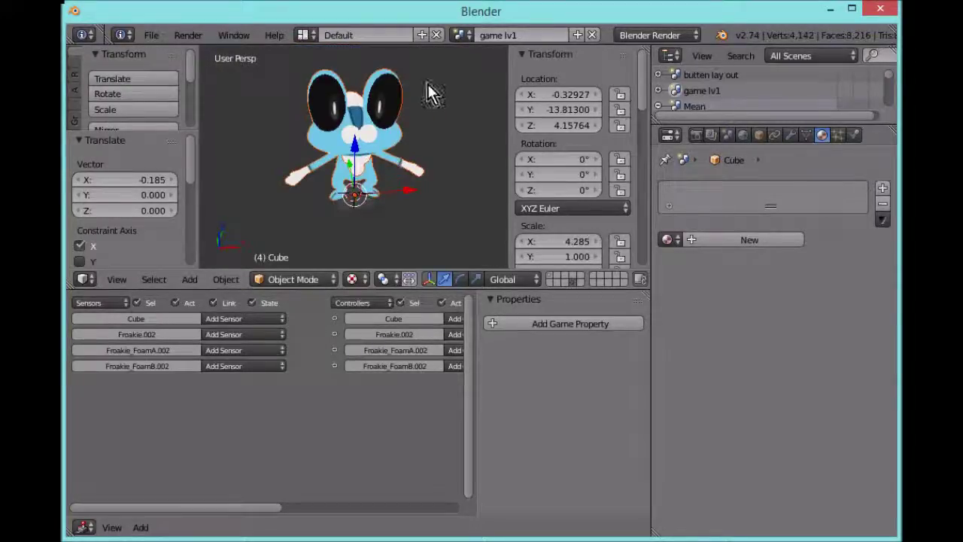
Step: Scale the imported Froakie model uniformly by about 0.172
key(s)
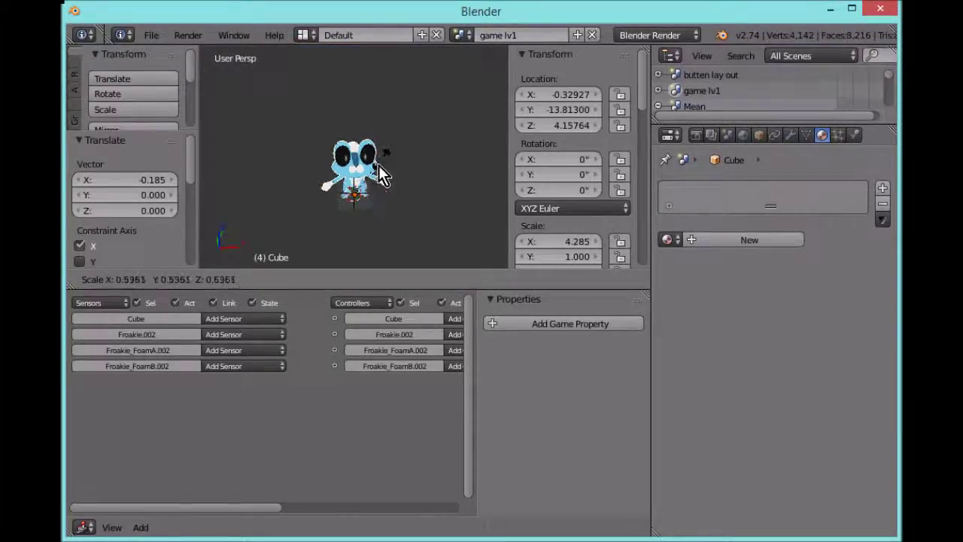
click(371, 188)
scroll(372, 188, up, 4)
middle_drag(394, 218, 390, 123)
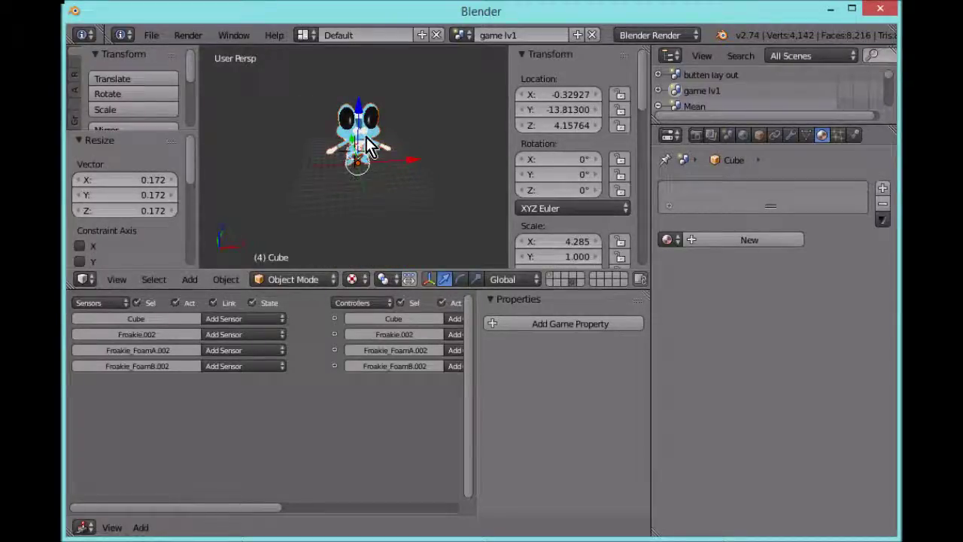
Step: Move the Froakie body about 6.487 along X and its Froakie_FoamB.002 part about -2.845, -1.535, -2.833
right_click(368, 147)
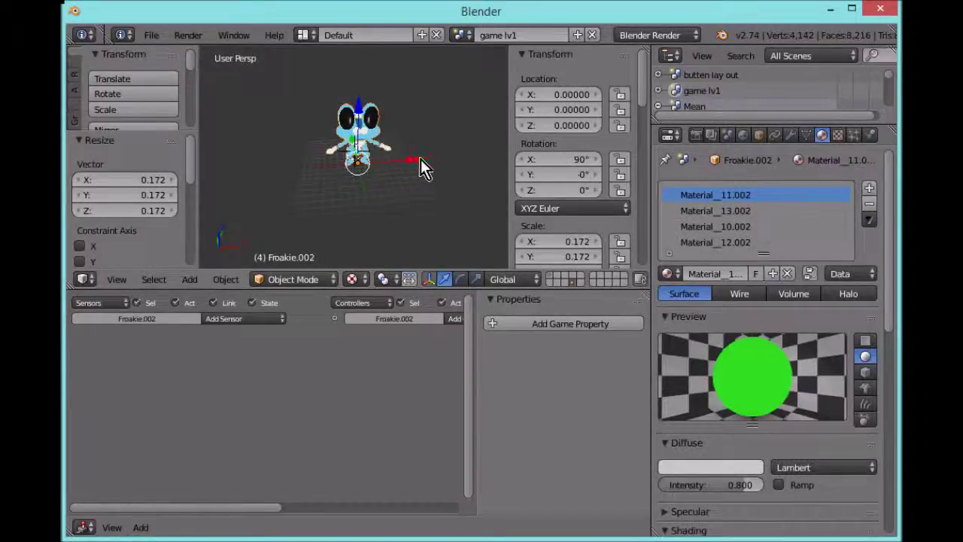
drag(426, 159, 463, 156)
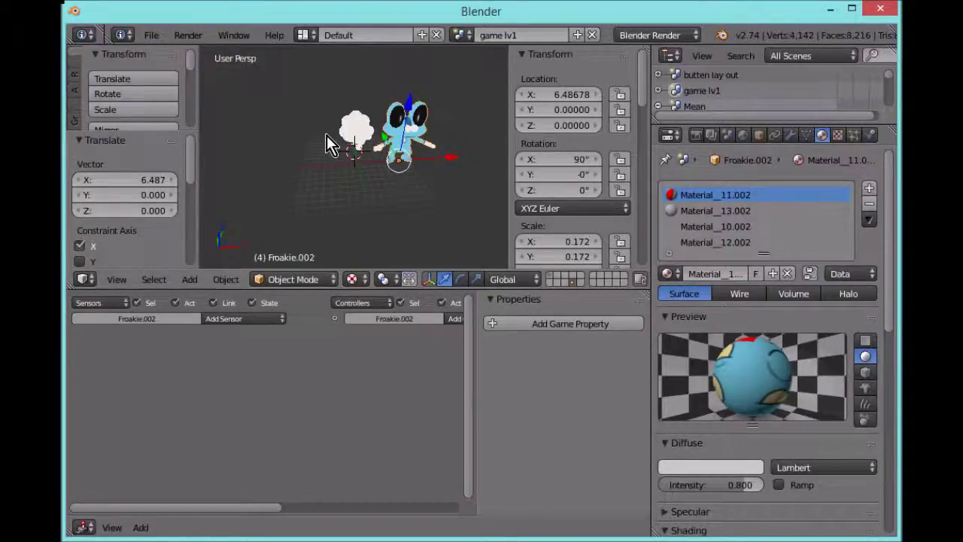
right_click(350, 138)
right_click(349, 138)
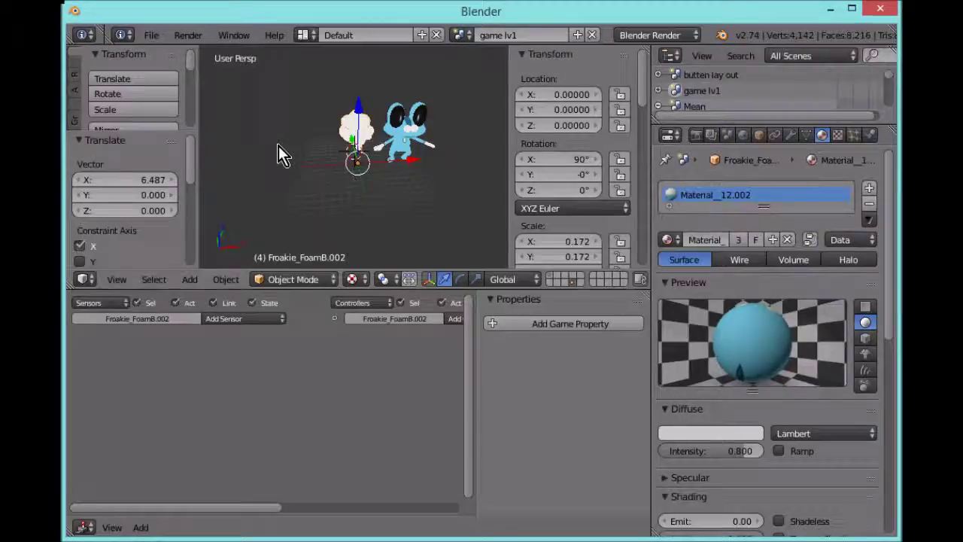
key(g)
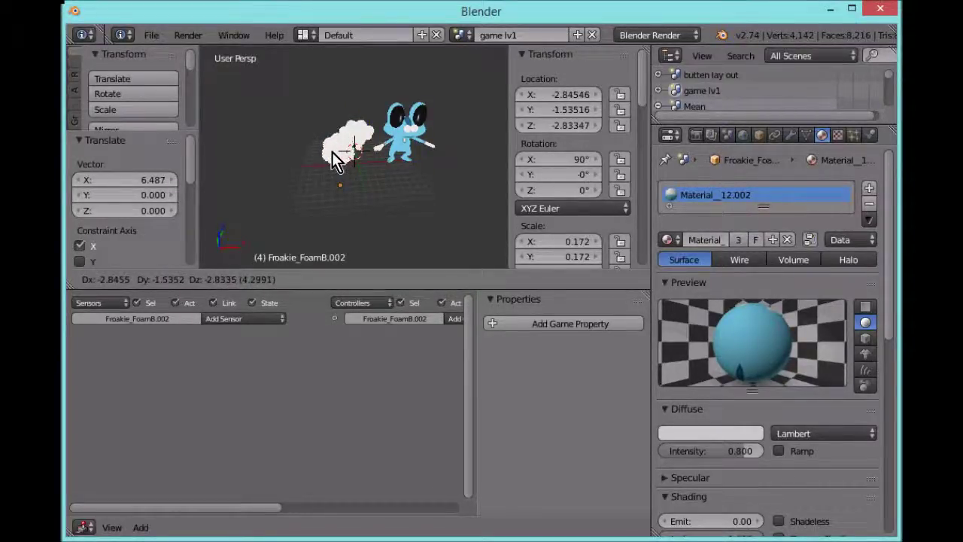
click(332, 152)
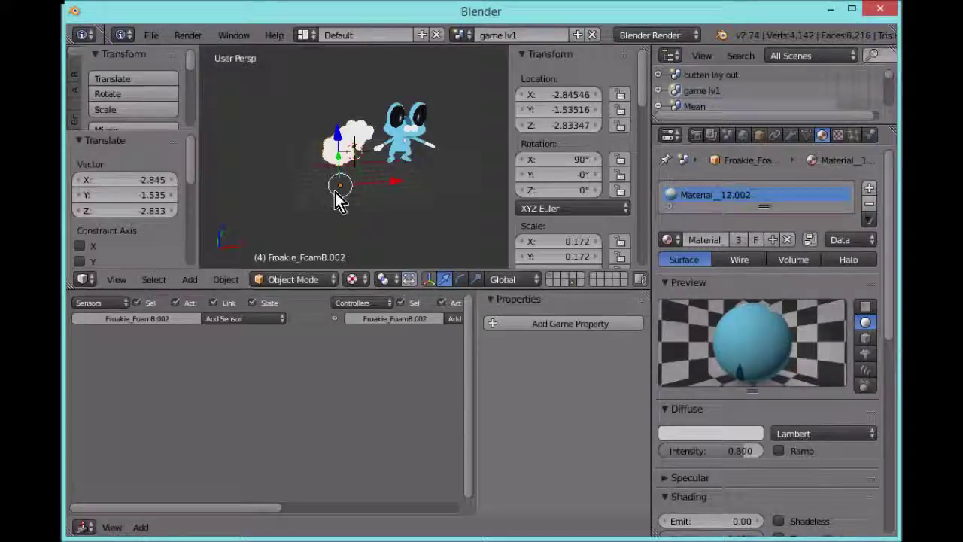
Step: Delete all parts of the imported Froakie model from this layer
key(b)
drag(312, 194, 458, 94)
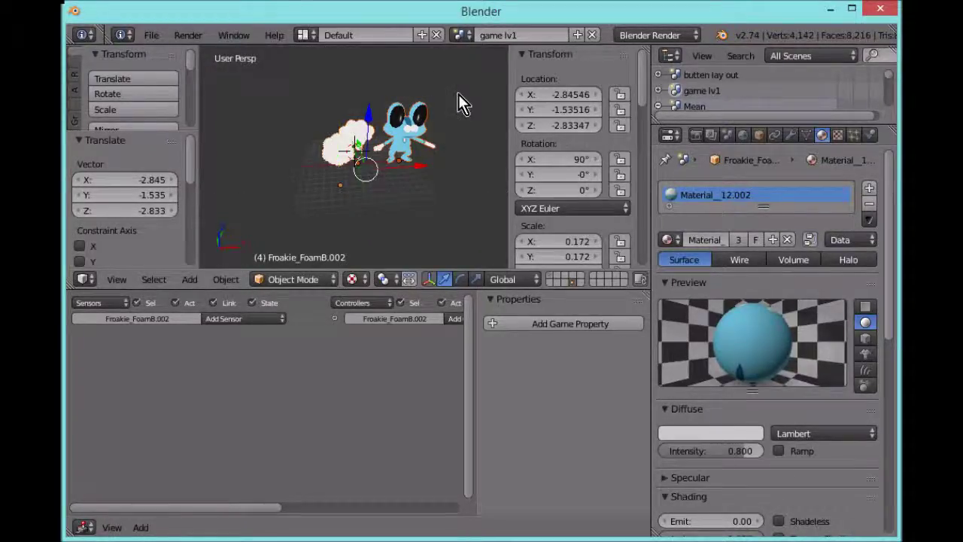
key(x)
click(457, 95)
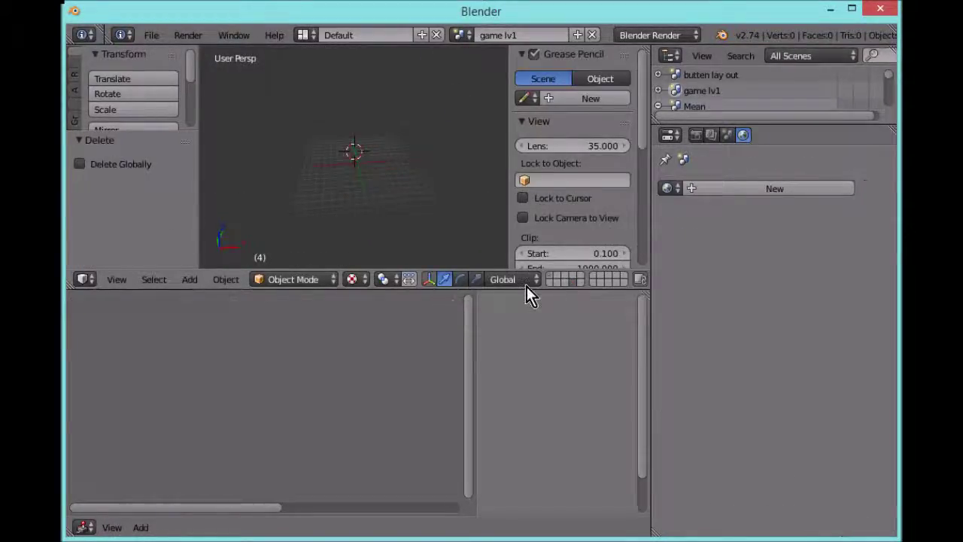
Step: Return to the layer holding the level and view it through the camera, close up on the small Froakie player
key(ctrl+z)
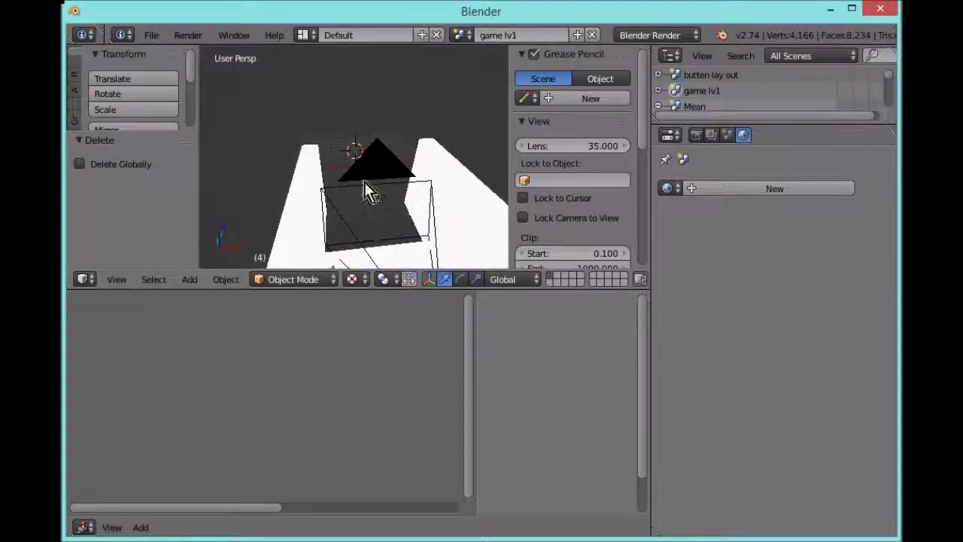
mouse_move(366, 200)
middle_down()
mouse_move(333, 142)
mouse_move(361, 146)
mouse_move(393, 182)
mouse_move(361, 208)
middle_up()
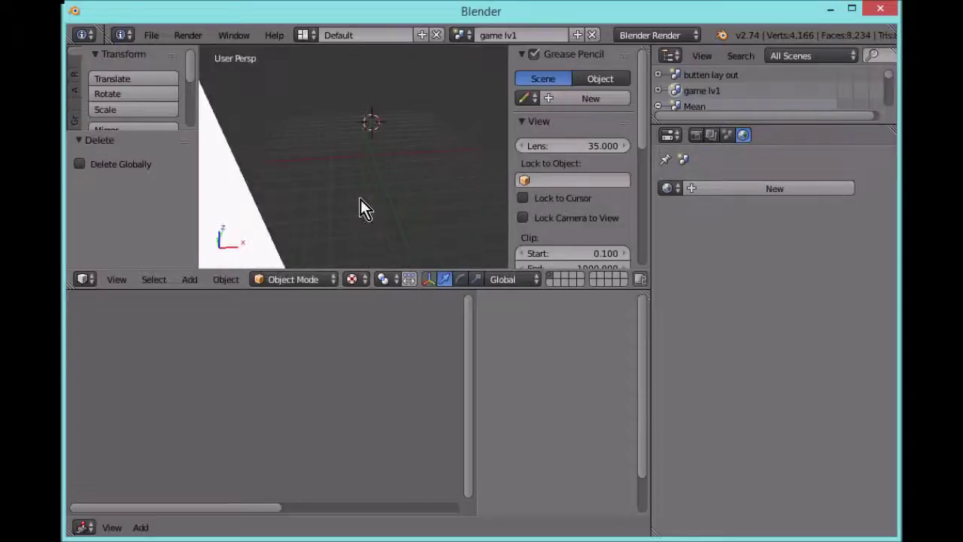
scroll(353, 215, down, 6)
scroll(345, 205, up, 5)
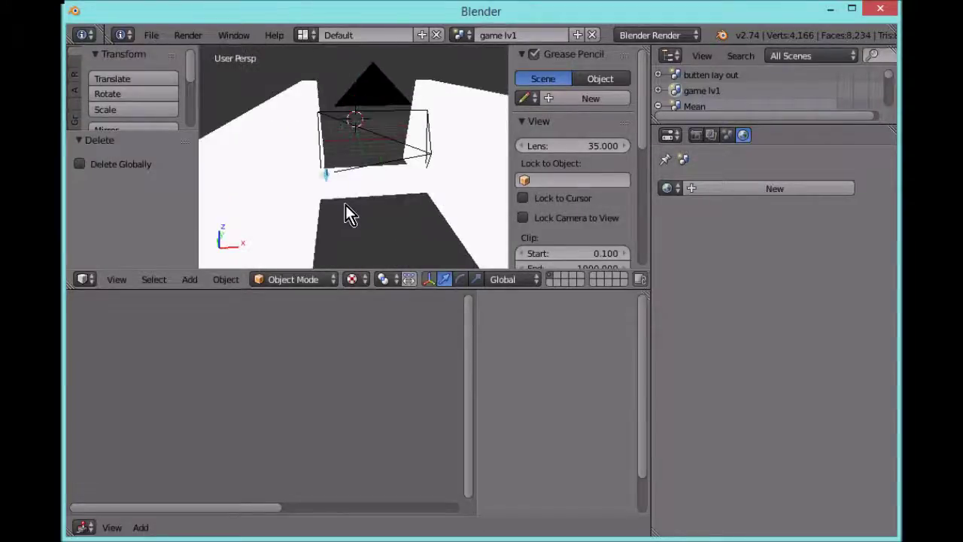
key(KP_0)
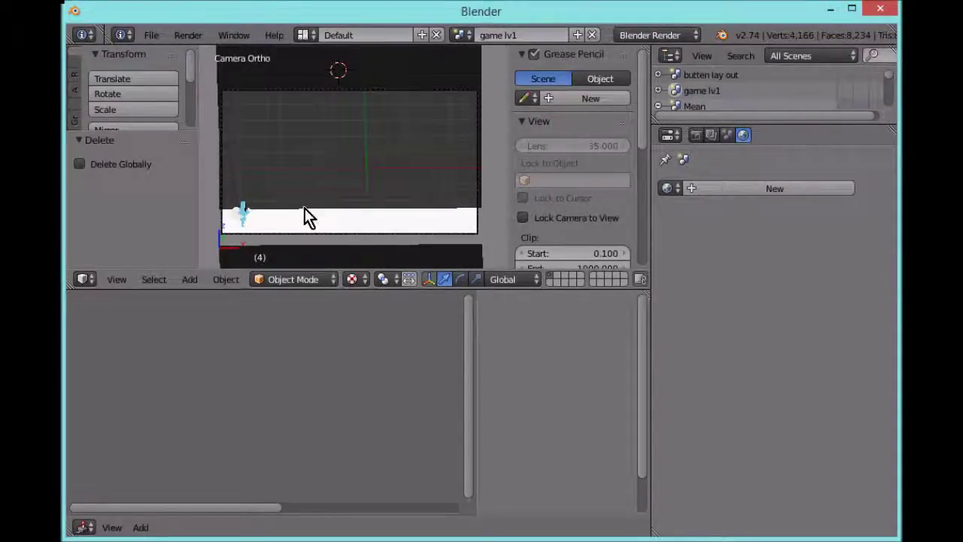
scroll(243, 216, up, 3)
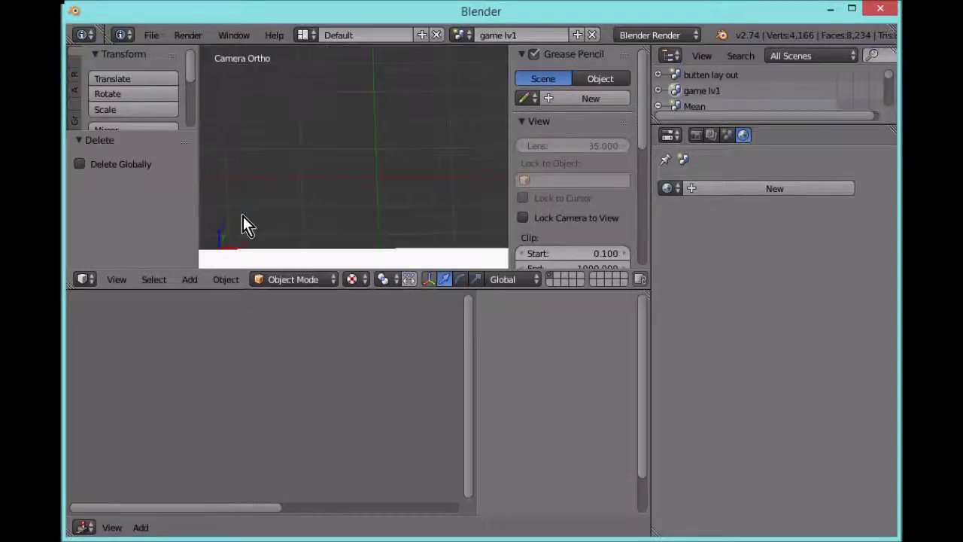
shift+middle_drag(270, 192, 459, 88)
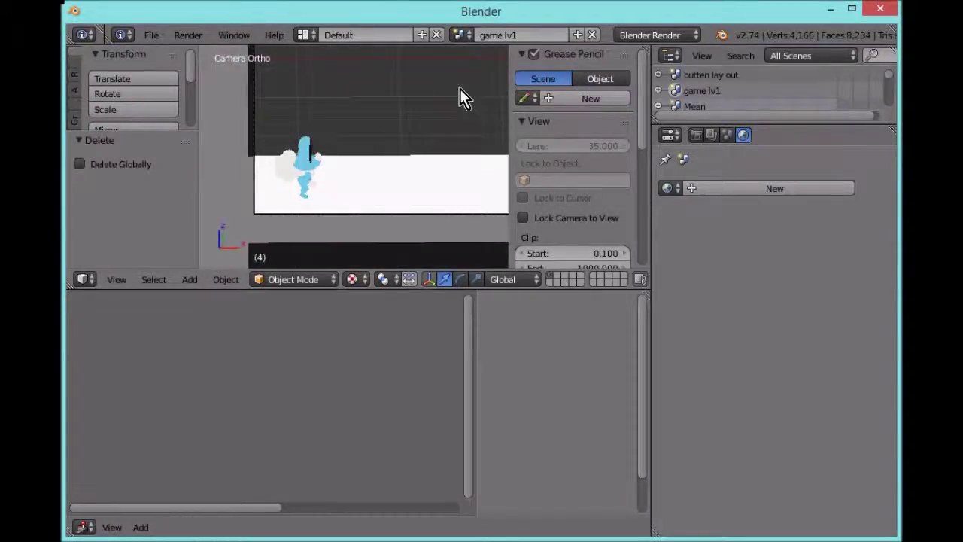
Step: Parent Froakie.001, Froakie_FoamA.001 and Froakie_FoamB.001 to the Cube using the Object option
key(b)
drag(280, 117, 318, 166)
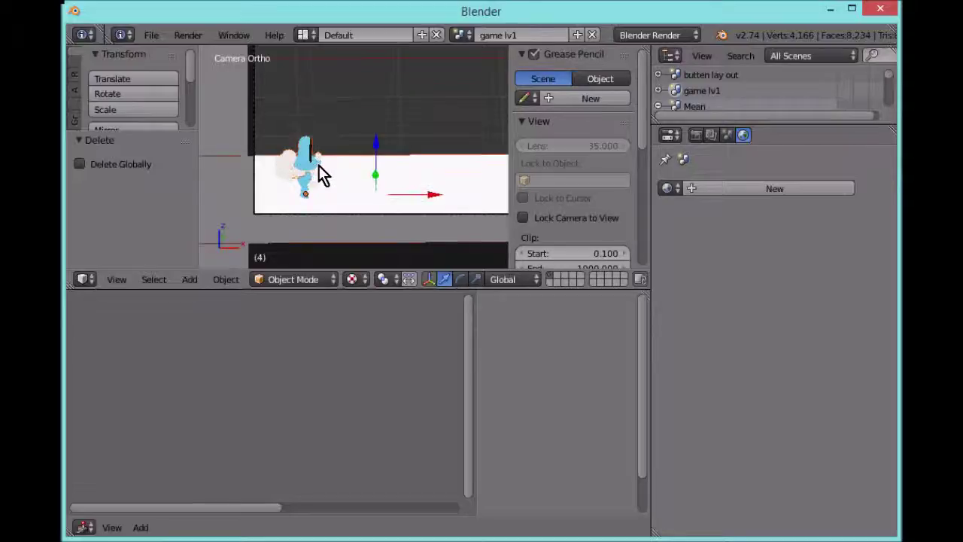
right_click(443, 177)
key(a)
key(a)
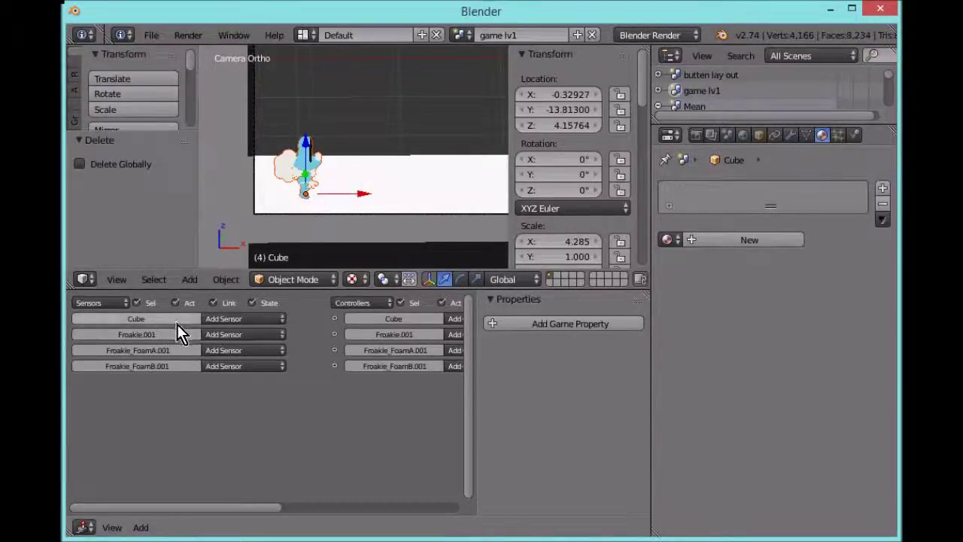
scroll(300, 149, down, 1)
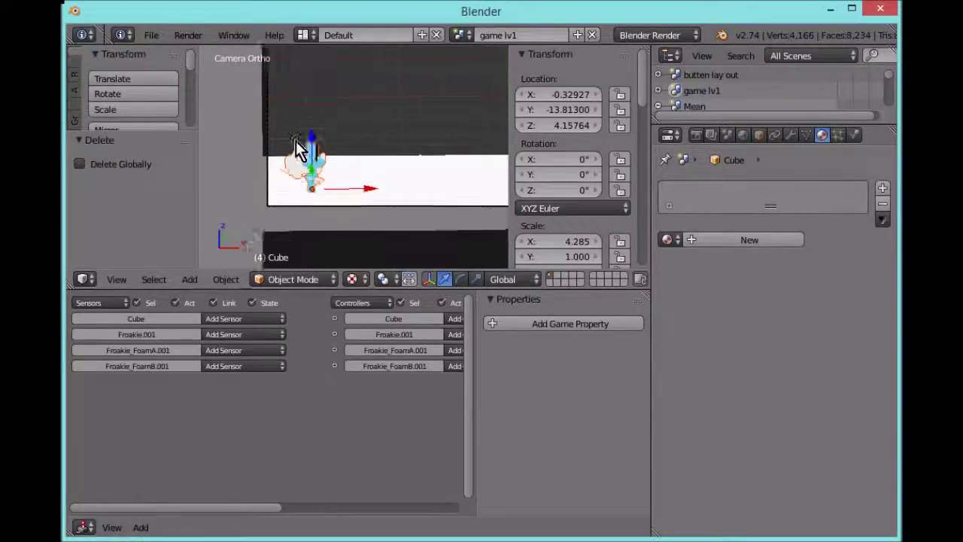
scroll(296, 141, down, 1)
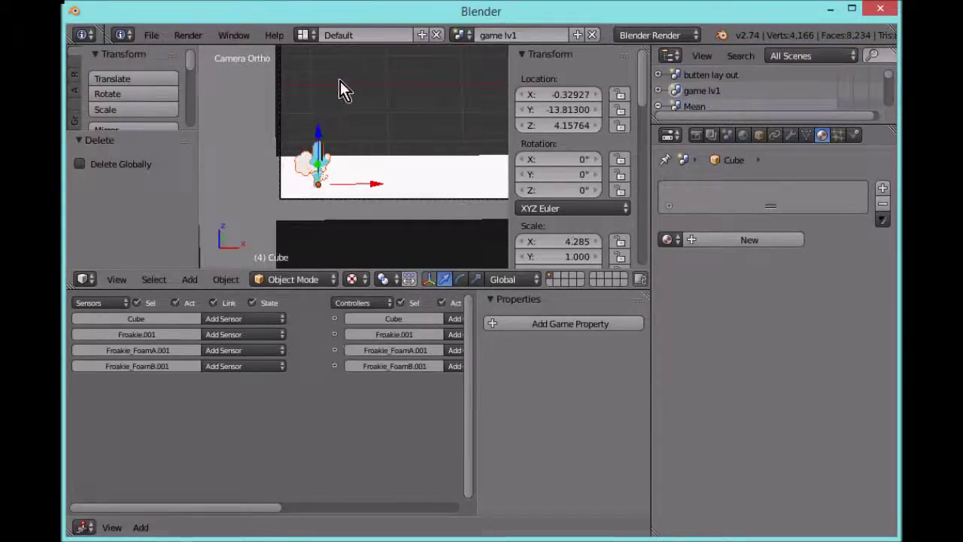
key(ctrl+p)
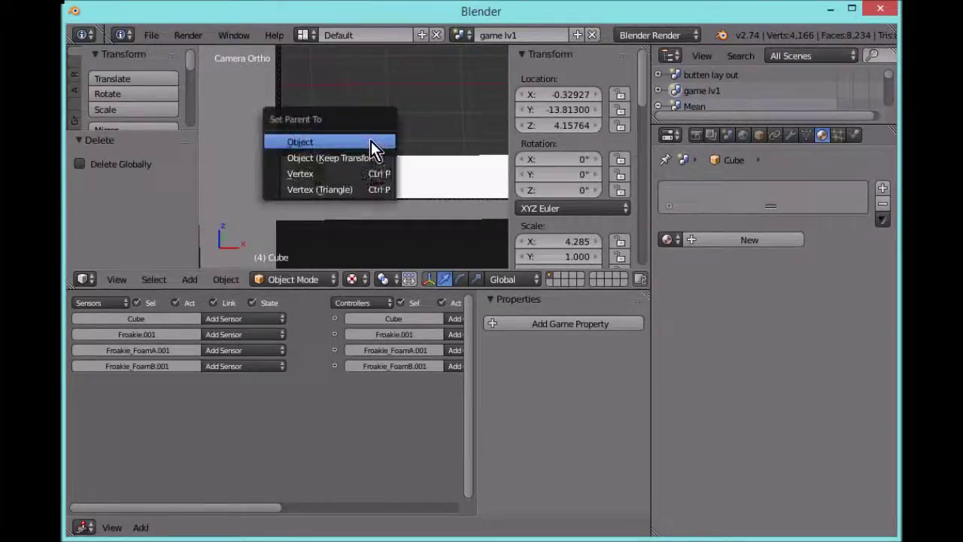
click(371, 141)
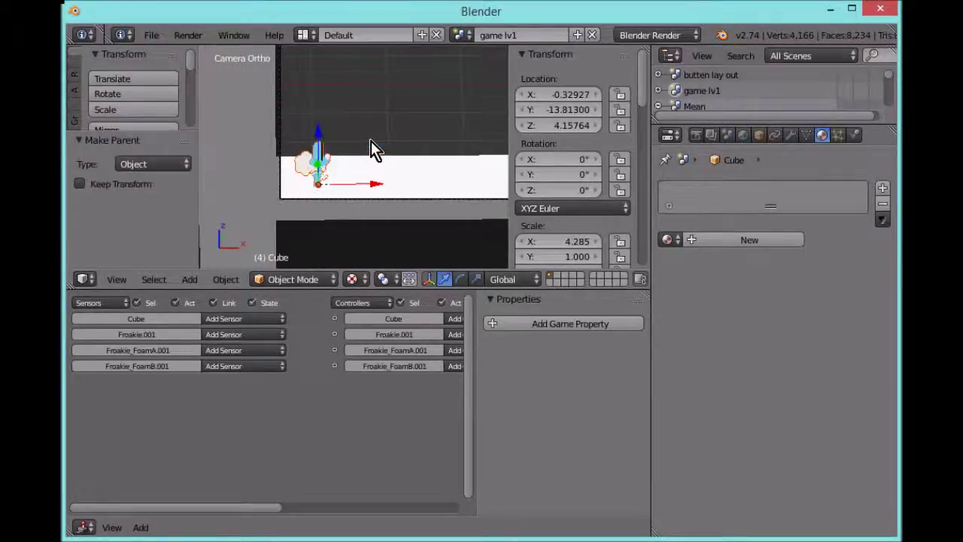
Step: Add a Keyboard sensor to the Froakie.001 body, name it move, and collapse it
right_click(323, 158)
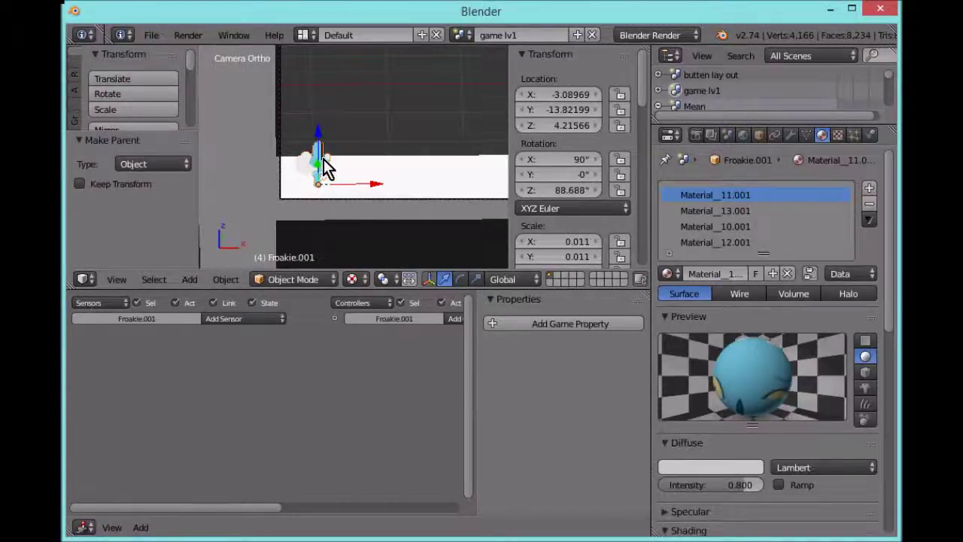
click(245, 319)
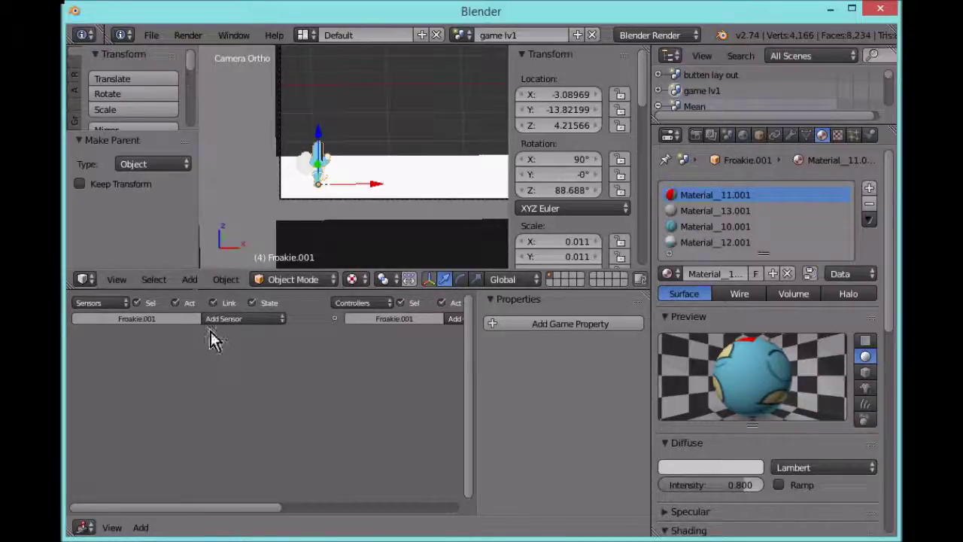
click(222, 318)
click(247, 402)
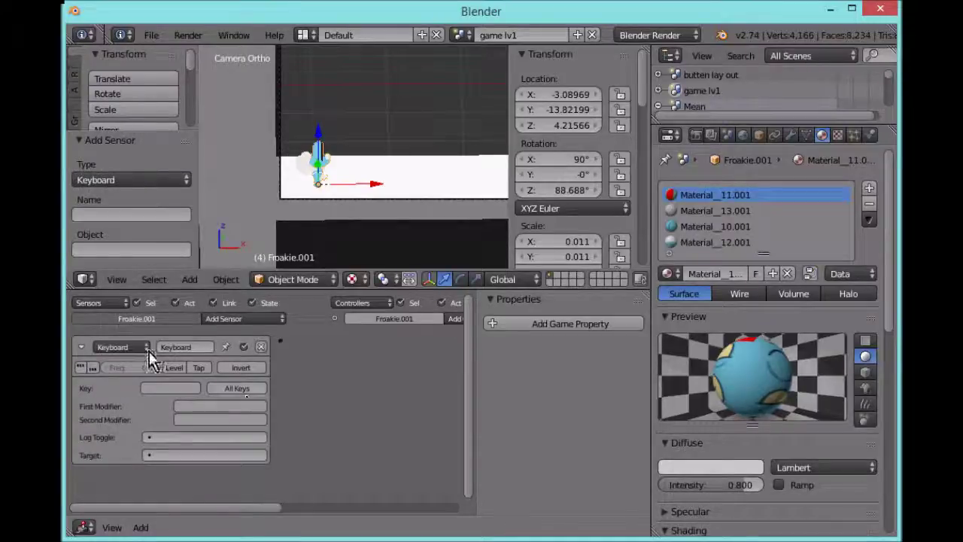
key(BackSpace)
text(move)
key(Return)
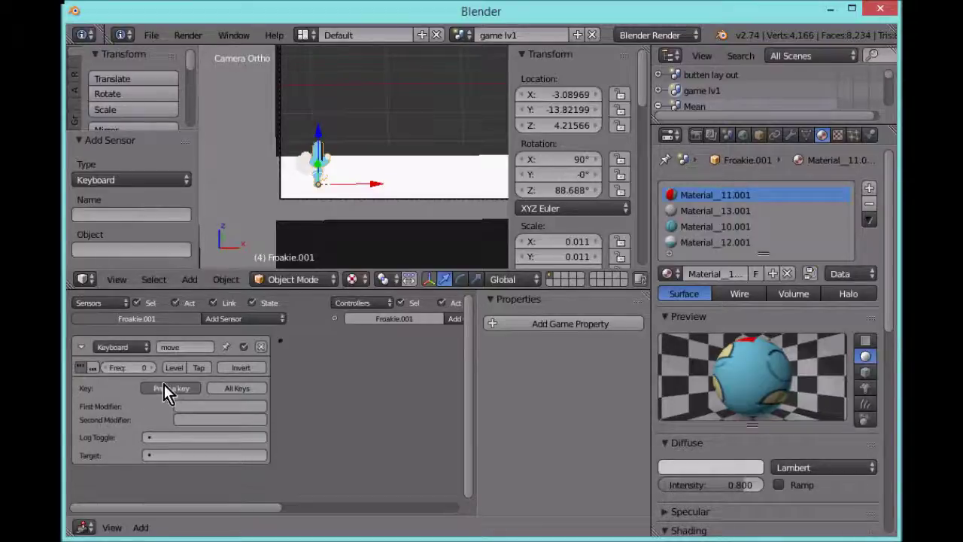
click(80, 346)
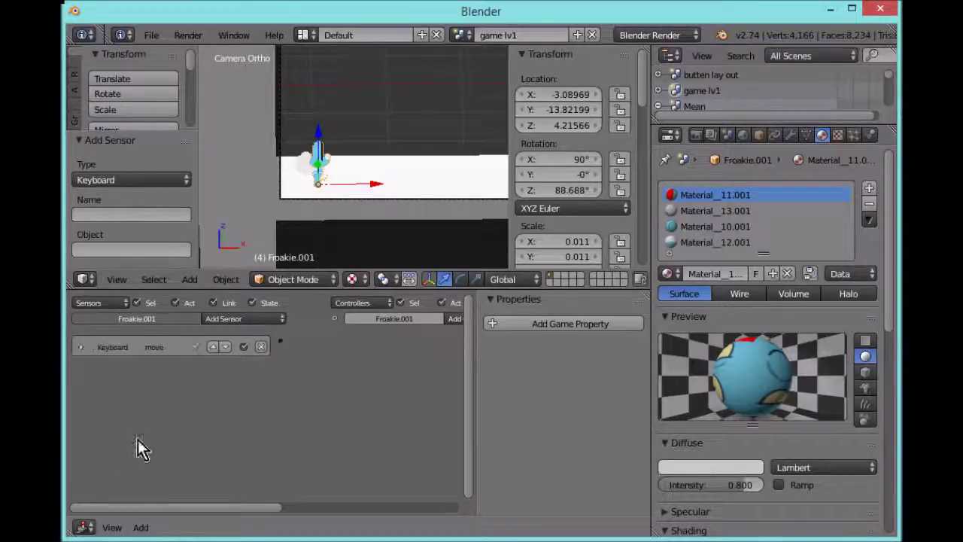
Step: Add an And controller to Froakie.001
drag(147, 503, 224, 499)
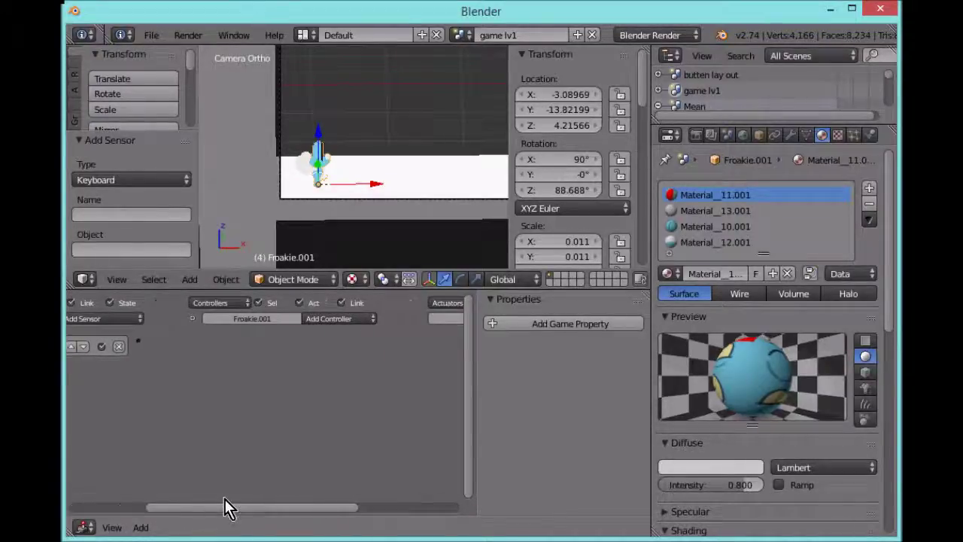
click(358, 318)
key(Escape)
click(346, 320)
click(346, 333)
Step: Add a Motion actuator to Froakie.001 and collapse it
drag(318, 508, 392, 506)
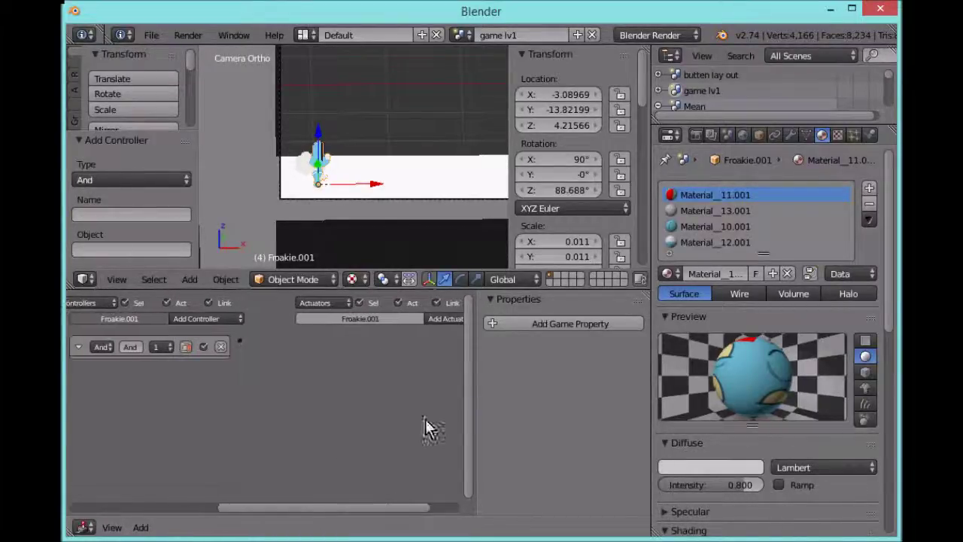
click(450, 320)
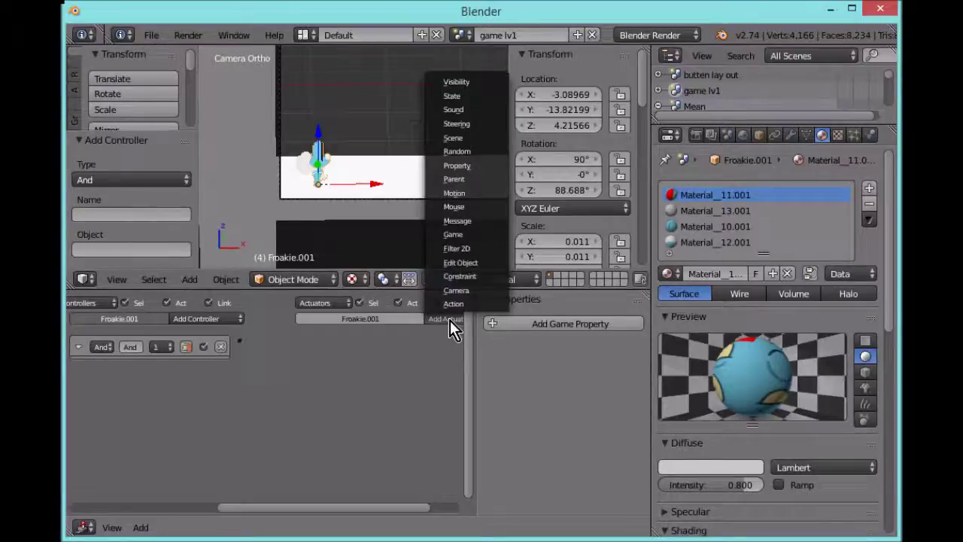
click(456, 194)
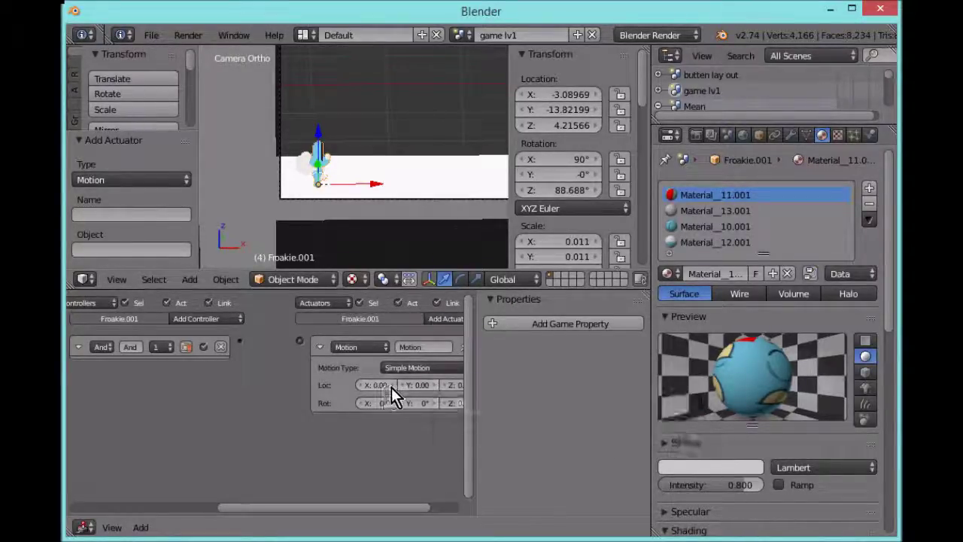
click(318, 347)
Step: Link the And controller to the Motion actuator and to the move keyboard sensor
drag(298, 341, 243, 343)
drag(306, 508, 181, 508)
drag(315, 340, 261, 341)
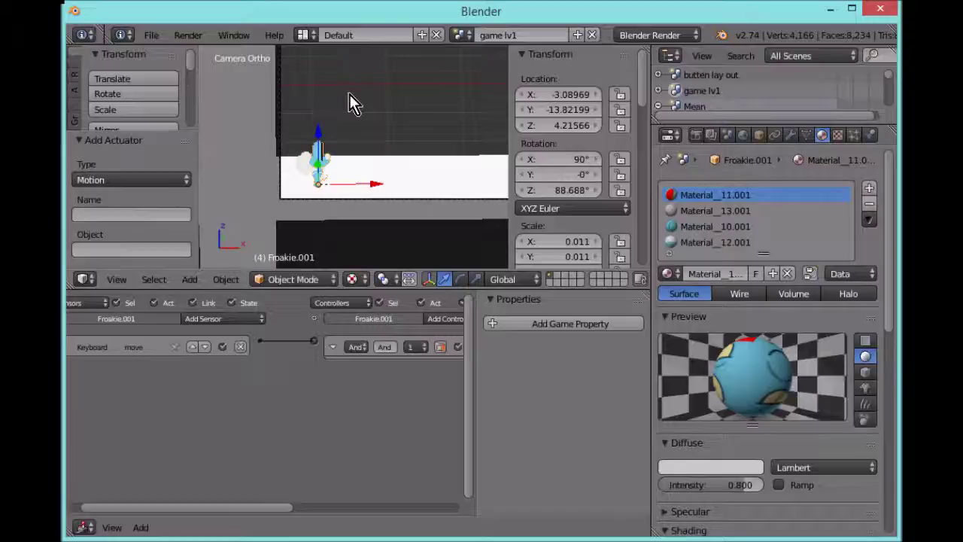
Step: Switch the render engine to Blender Game and show the whole camera frame of the level
click(378, 83)
scroll(379, 83, down, 4)
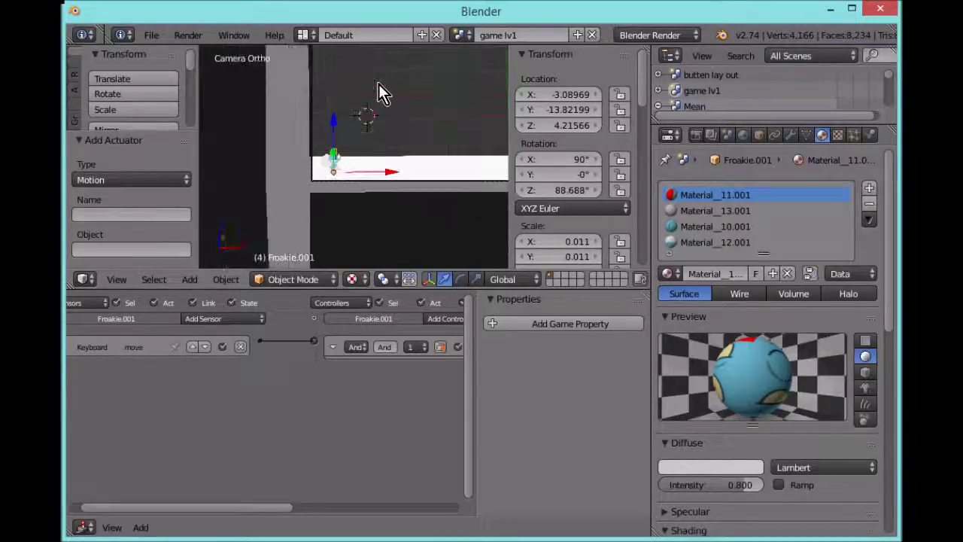
click(676, 36)
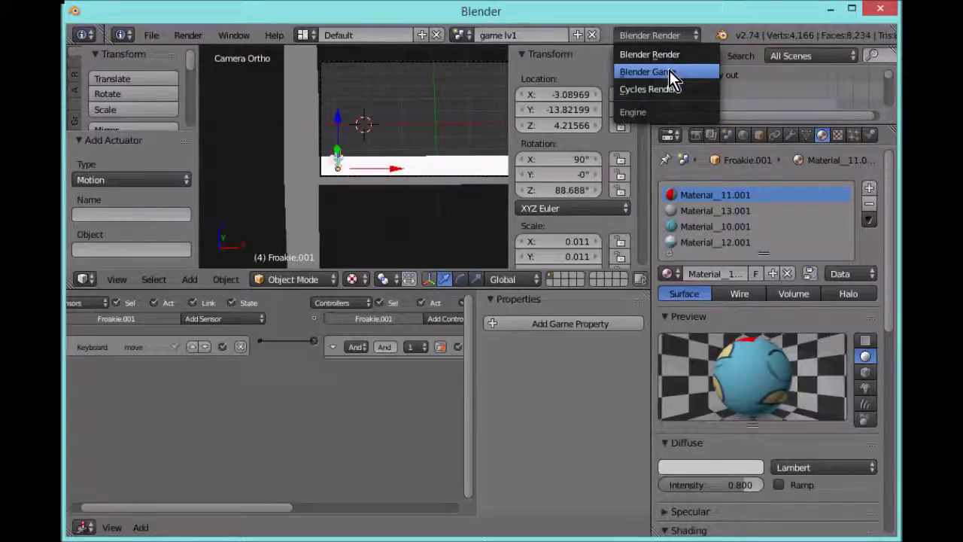
click(670, 70)
scroll(404, 187, down, 3)
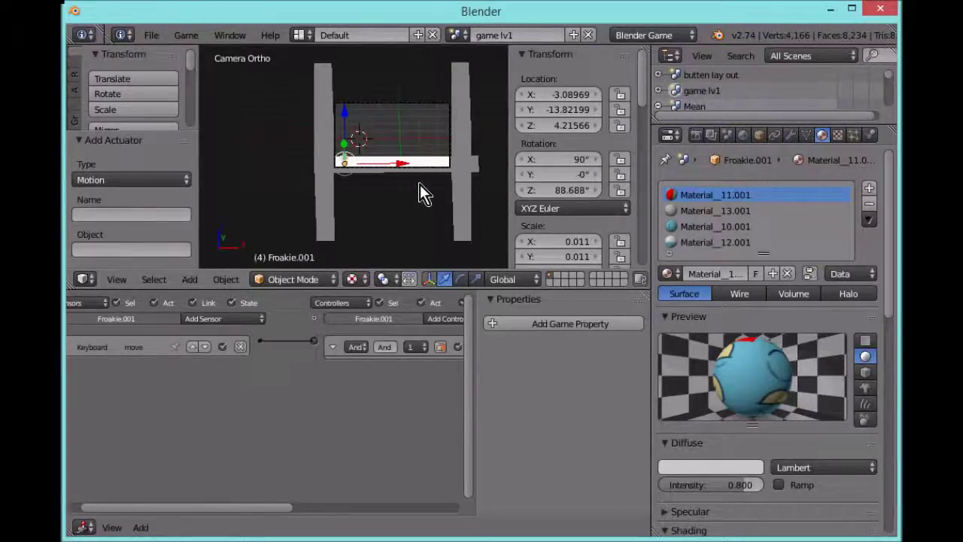
scroll(372, 194, up, 4)
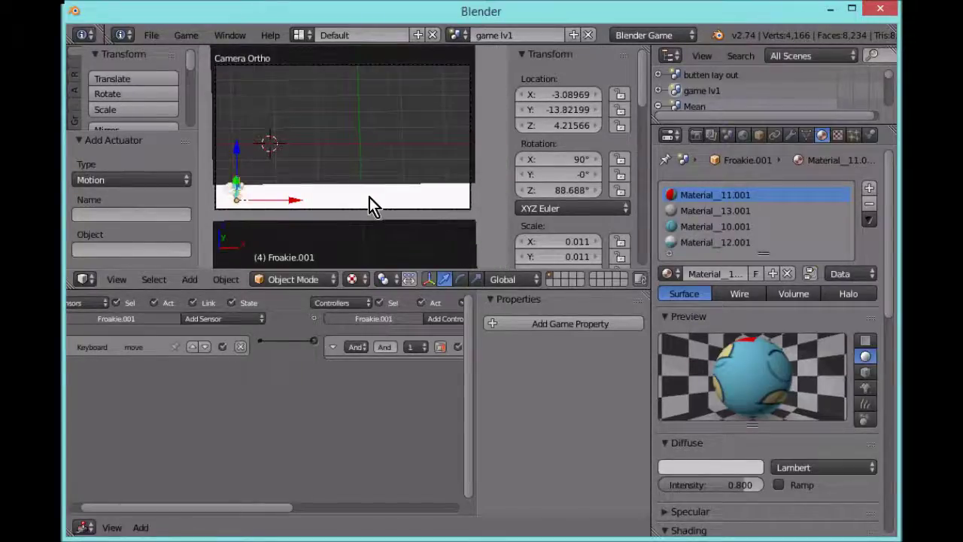
Step: Run the game to test the up-key movement of Froakie.001, and exit the game
key(p)
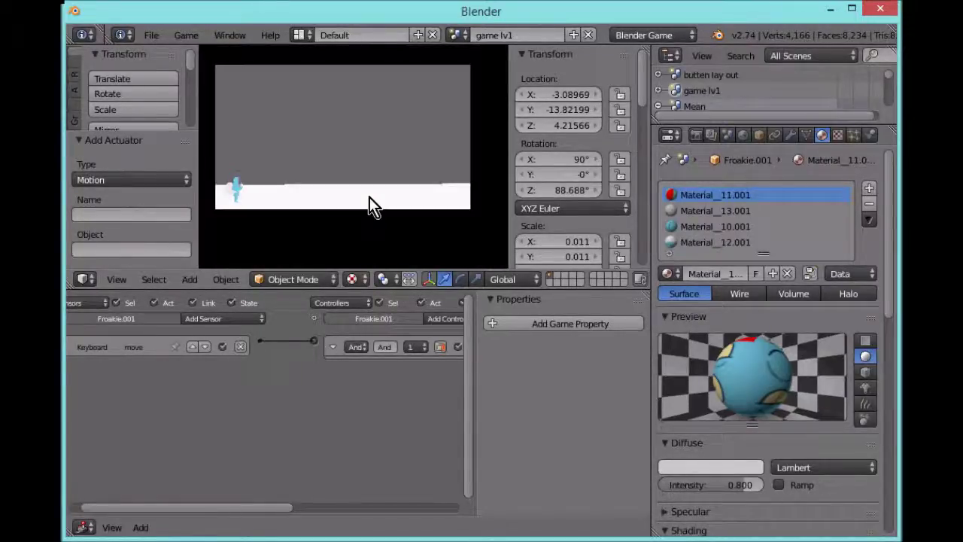
key(Up)
key(Escape)
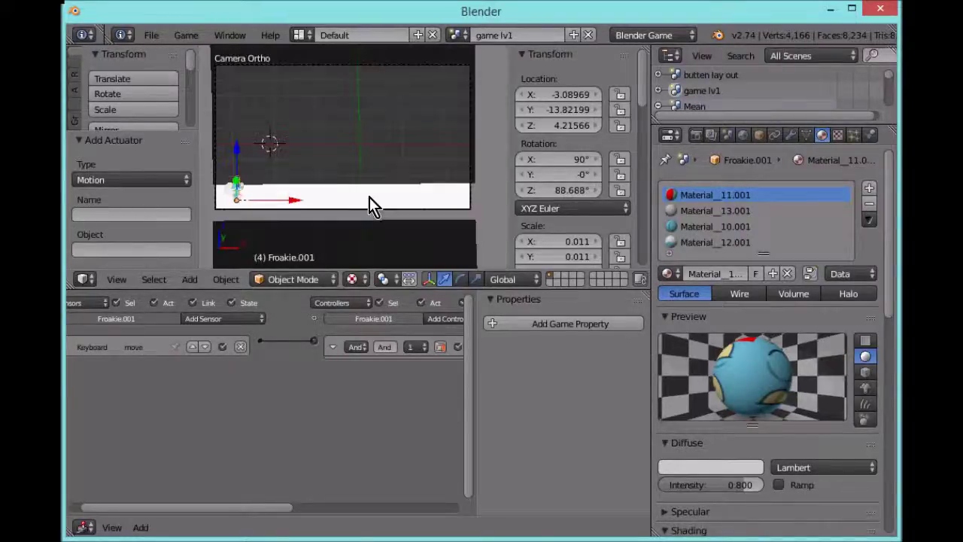
Step: Try to raise Froakie.001 about 1.65 units along the Z axis, and undo the move
scroll(370, 197, up, 2)
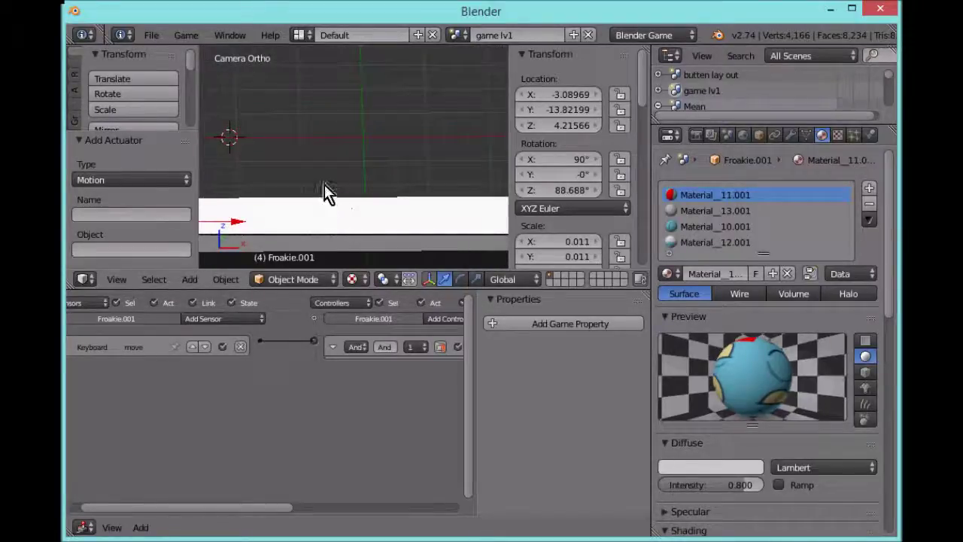
scroll(339, 173, down, 3)
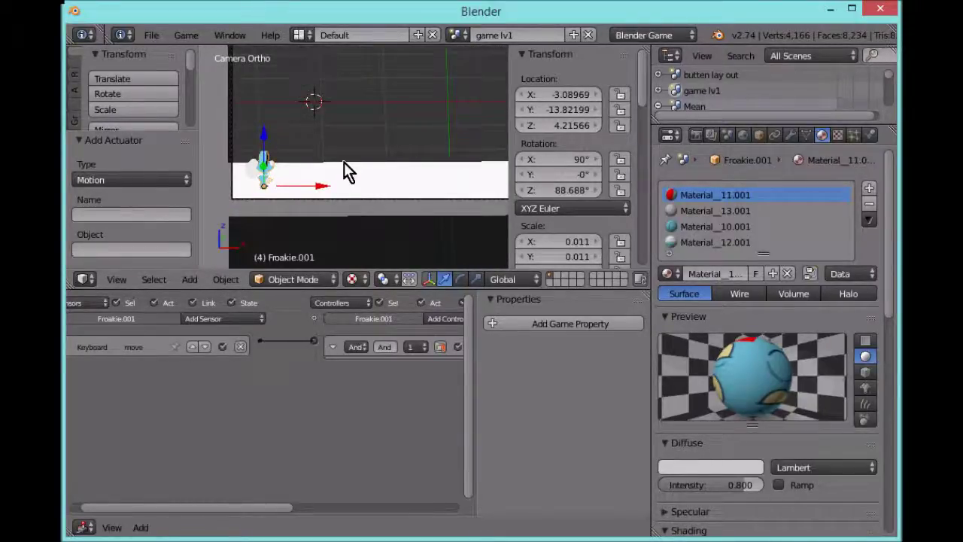
key(g)
key(z)
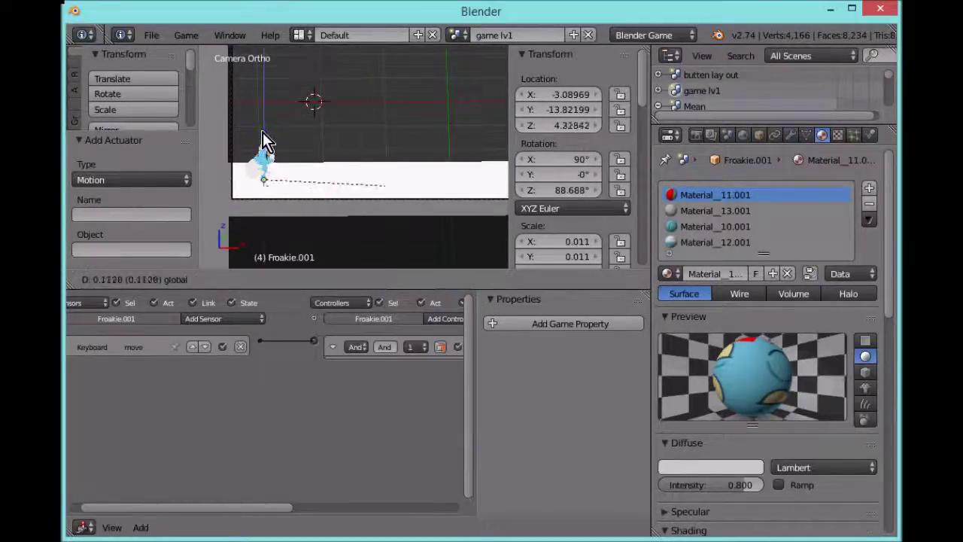
mouse_move(286, 51)
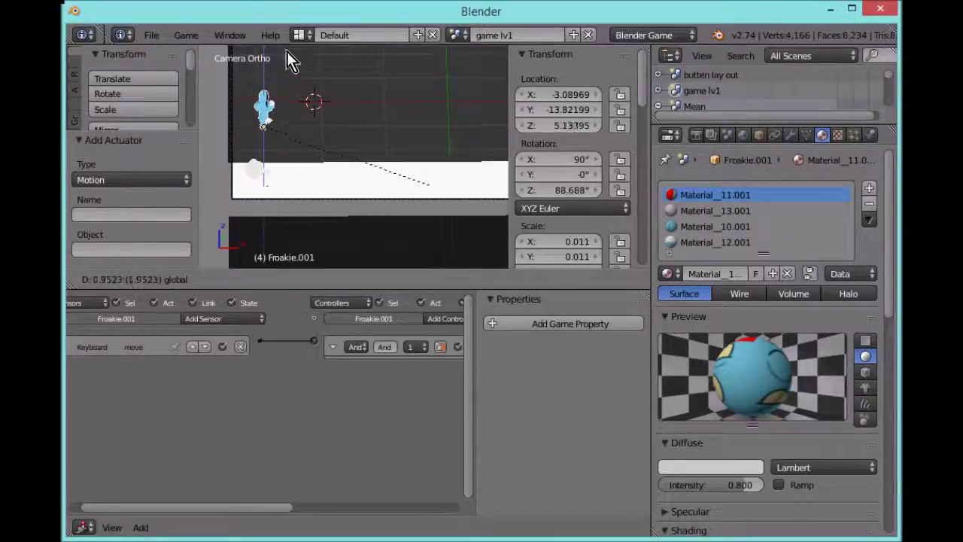
click(292, 249)
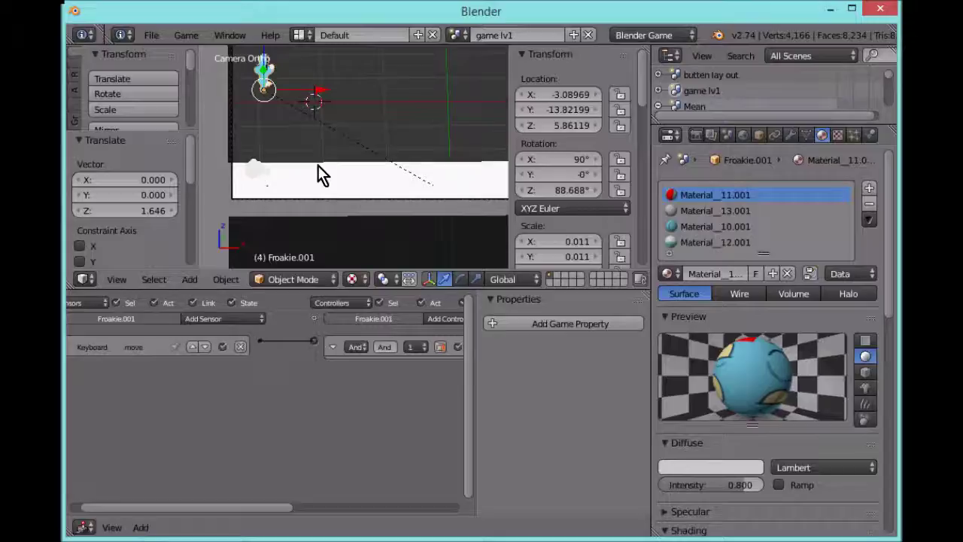
key(ctrl+z)
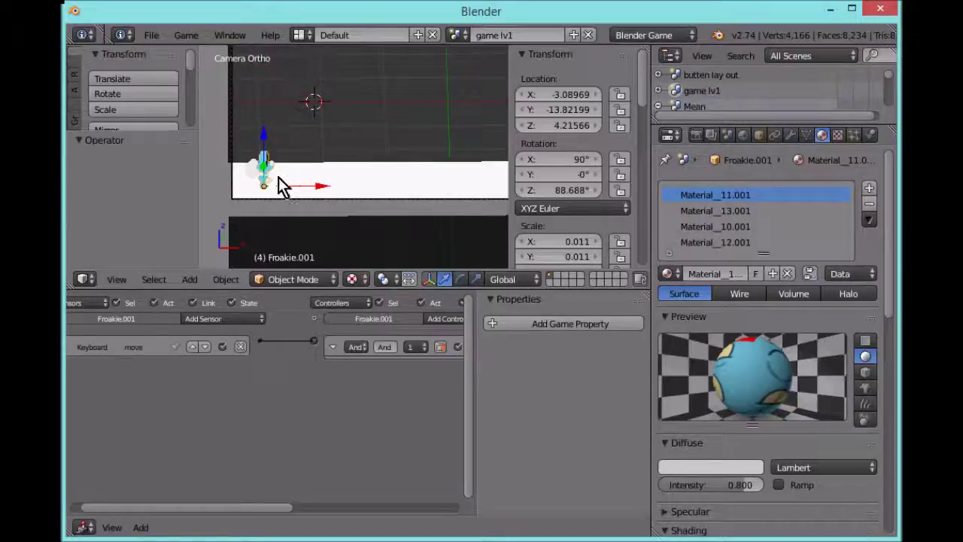
Step: Set the viewport shading to Solid for a close view of the Froakie figure
scroll(279, 176, up, 2)
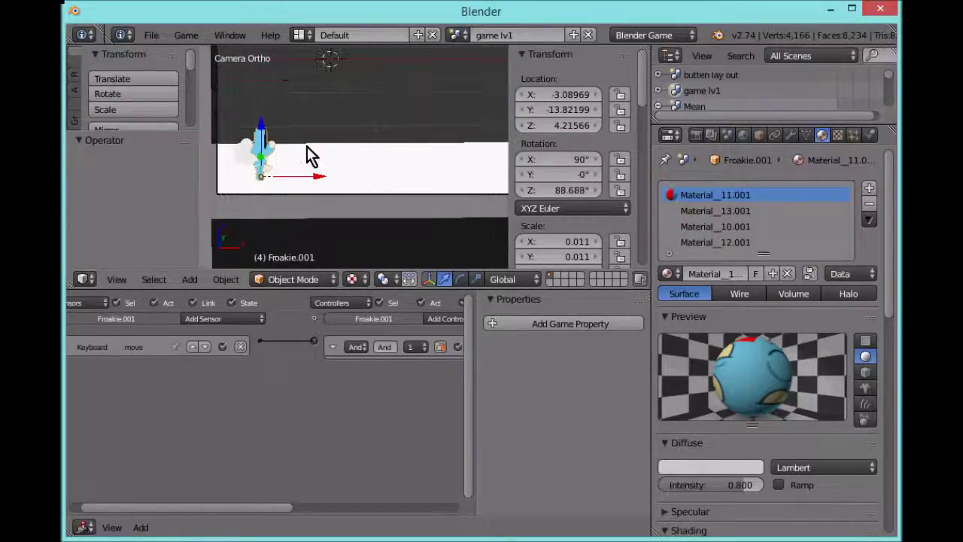
shift+middle_drag(307, 147, 348, 143)
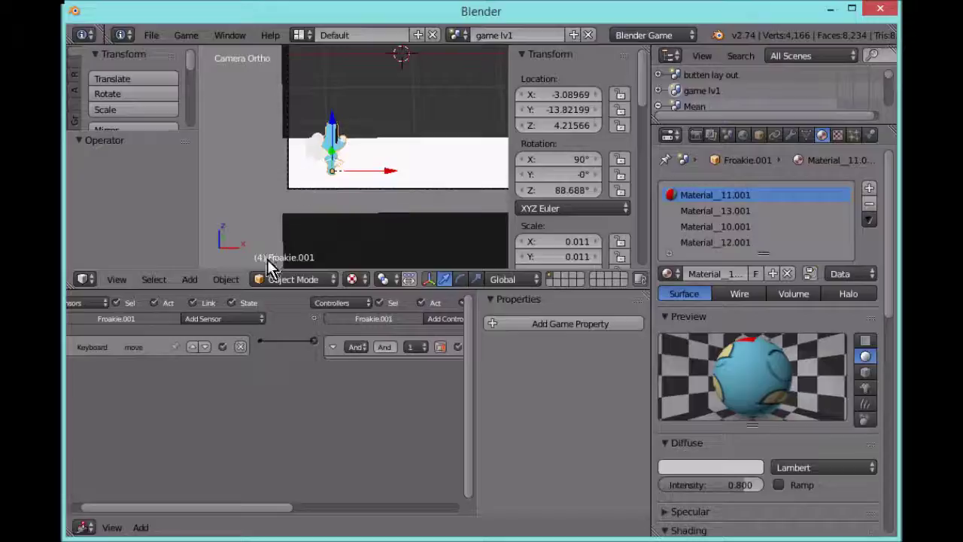
scroll(267, 258, up, 1)
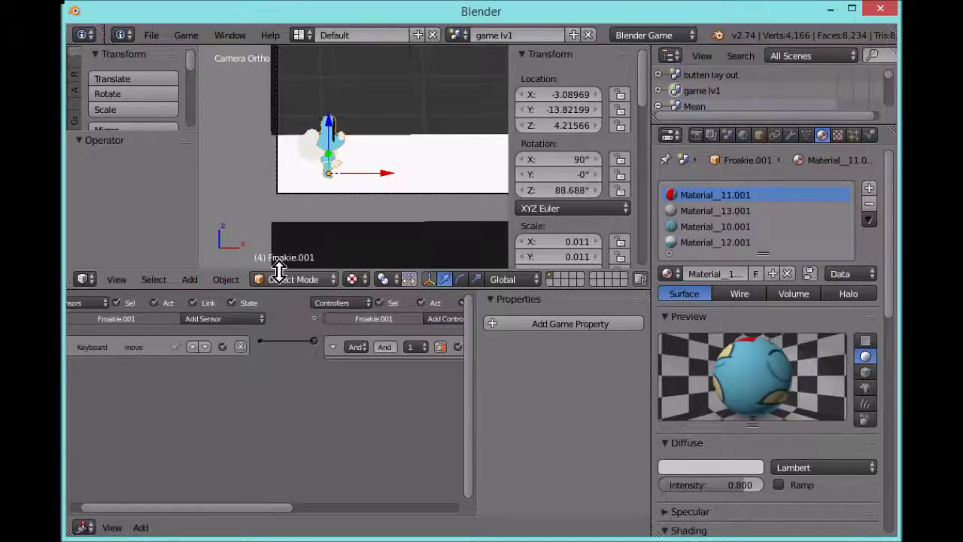
click(356, 278)
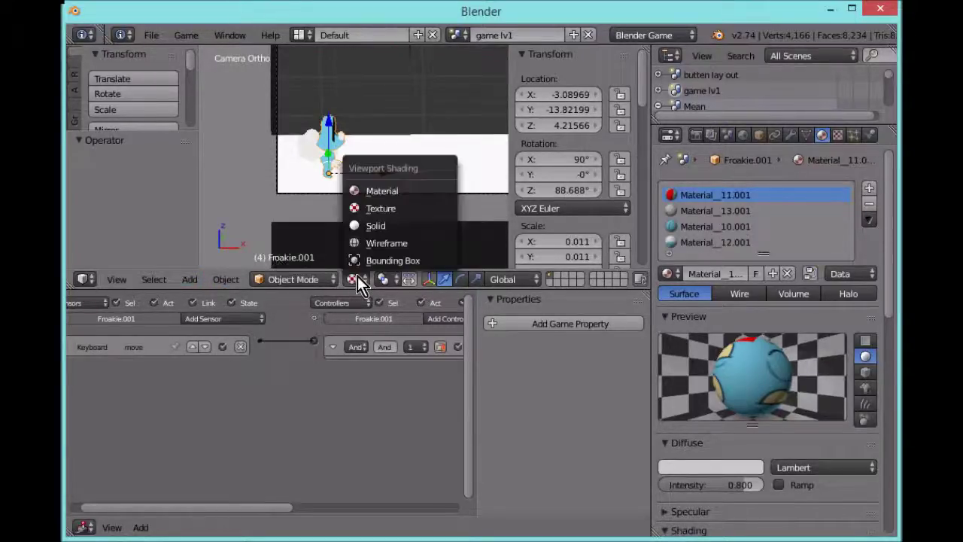
click(383, 225)
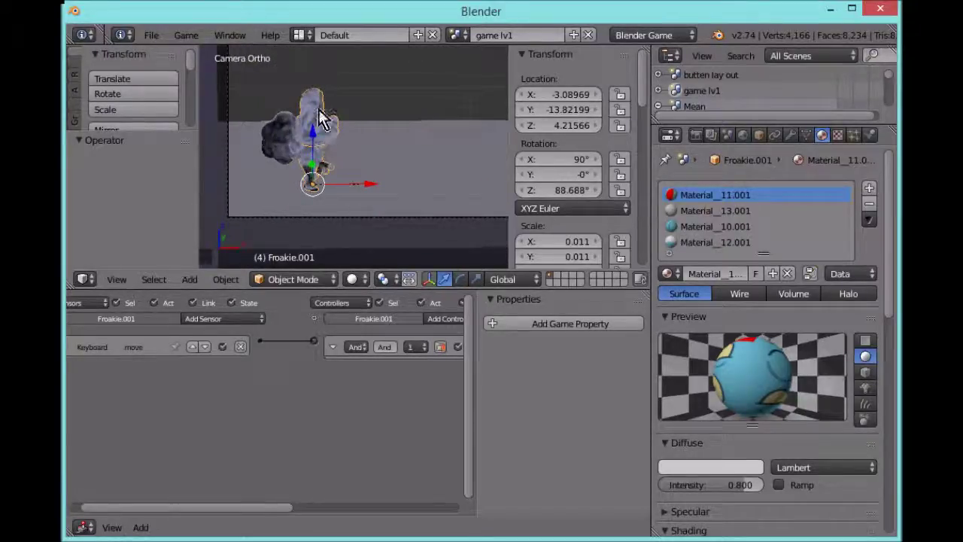
Step: Select the Froakie body and both foam pieces and parent them to the floor Cube with the Object option
scroll(304, 114, up, 1)
key(b)
drag(278, 159, 337, 114)
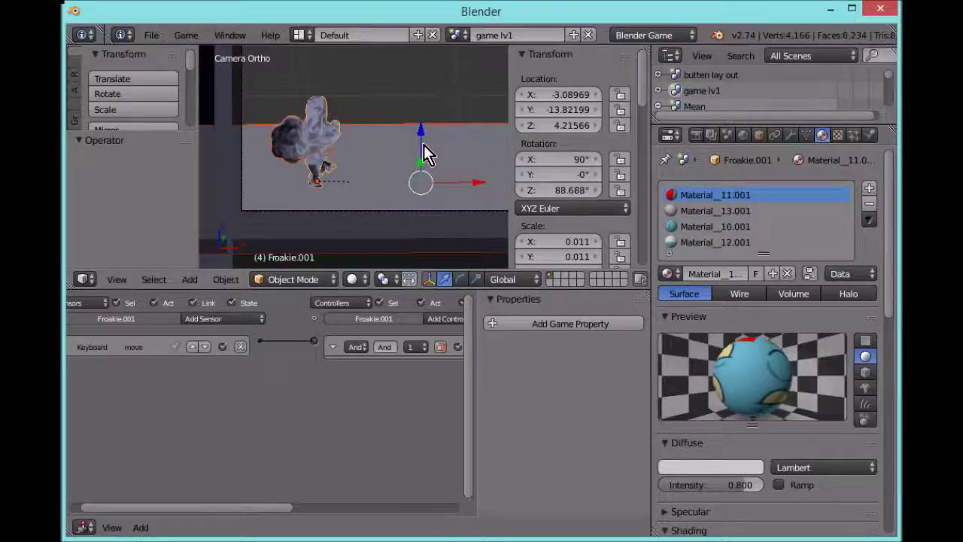
shift+right_click(391, 169)
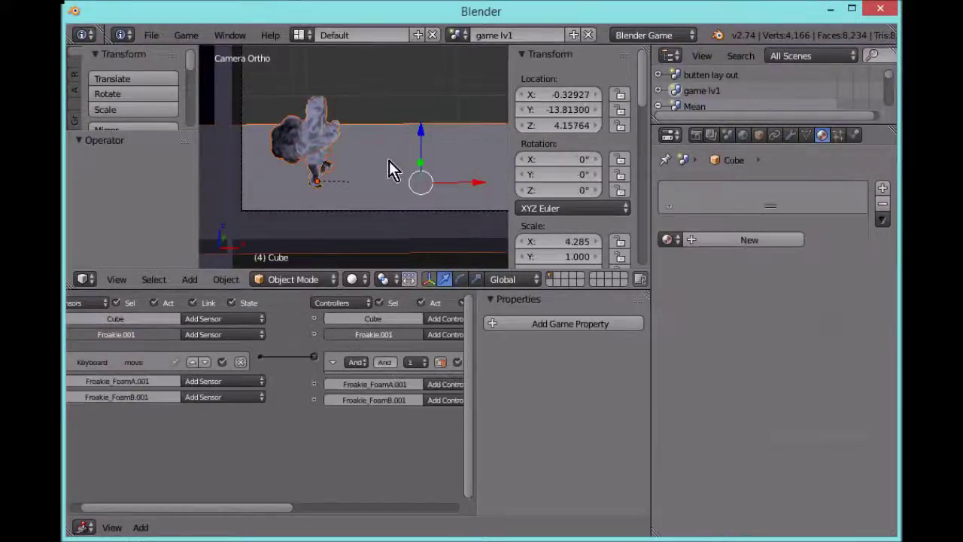
shift+right_click(389, 161)
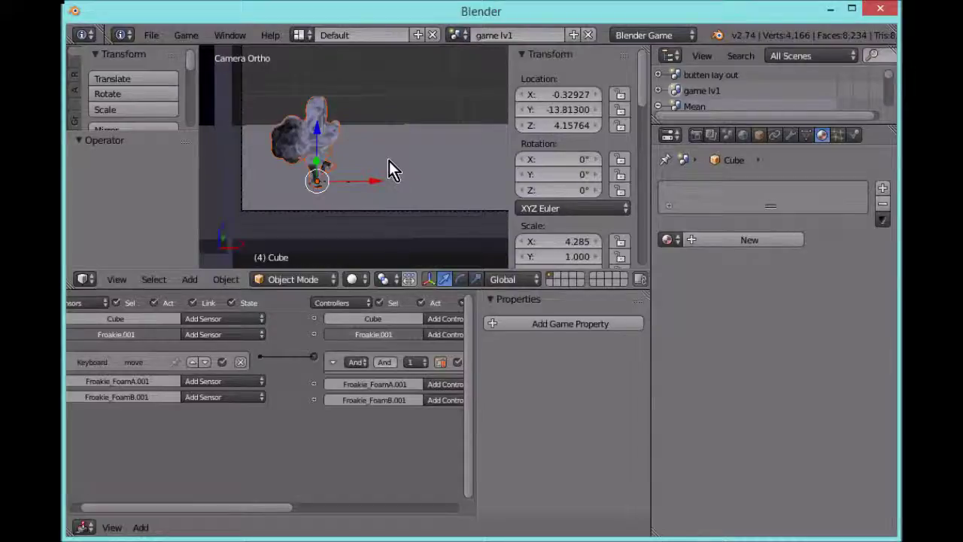
scroll(389, 160, down, 1)
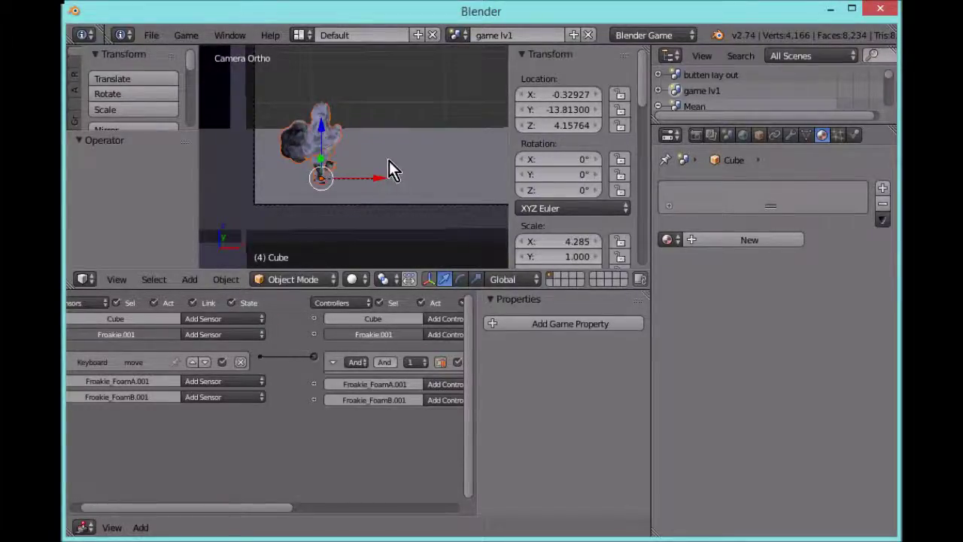
scroll(389, 161, up, 2)
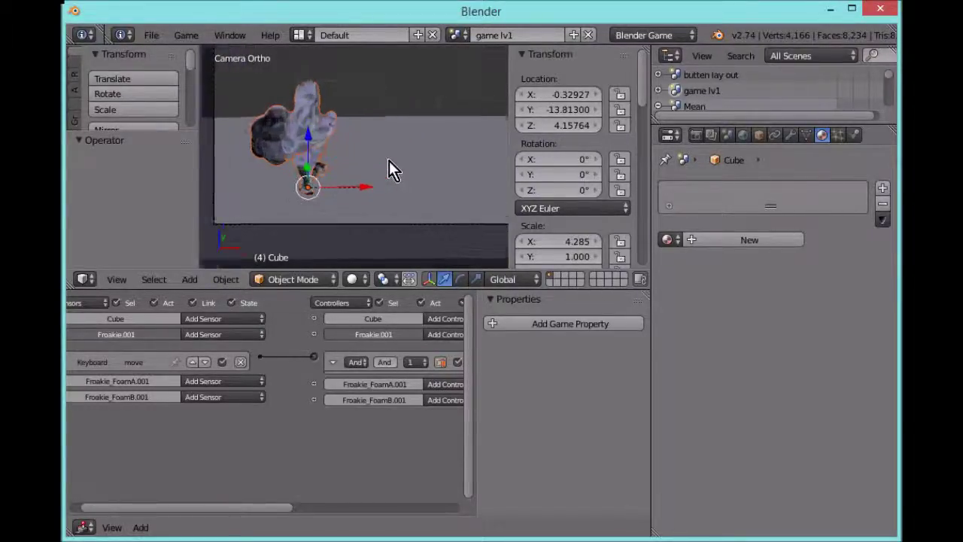
key(ctrl+p)
click(356, 73)
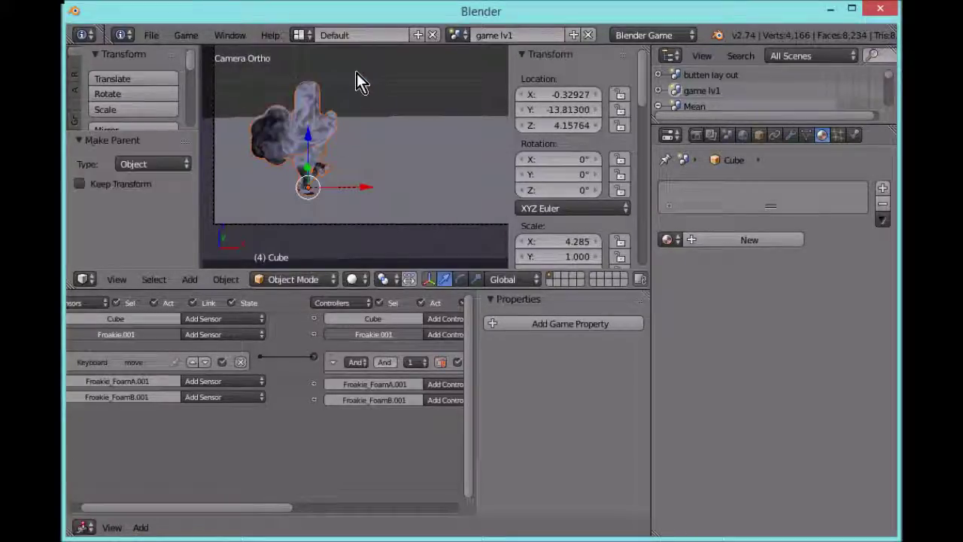
Step: Run the game again with the new parenting, test the up key, and exit
scroll(357, 124, down, 1)
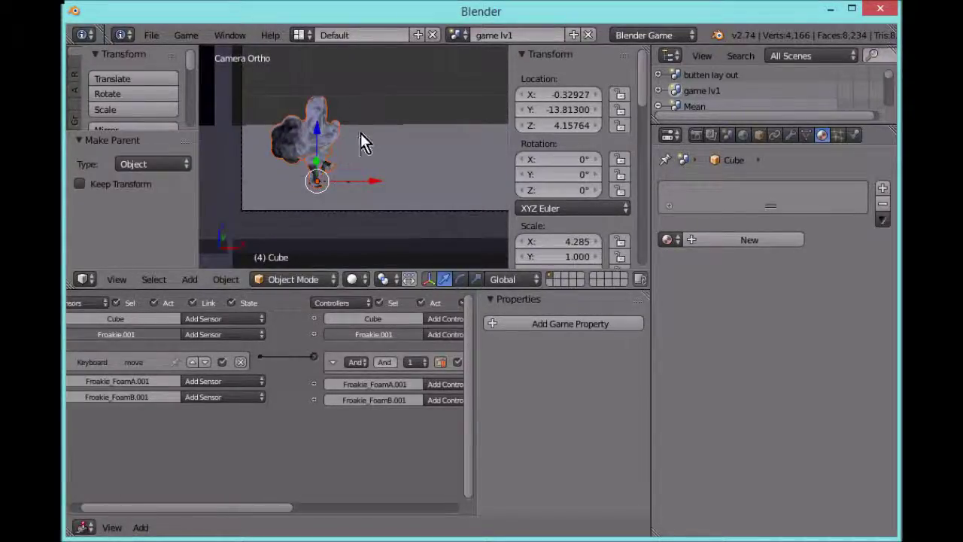
key(p)
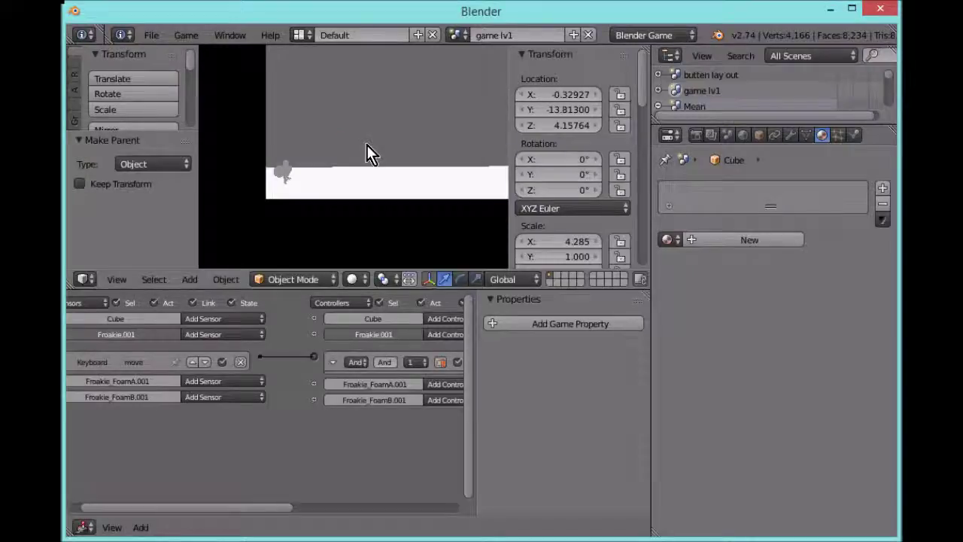
key(Up)
key(Escape)
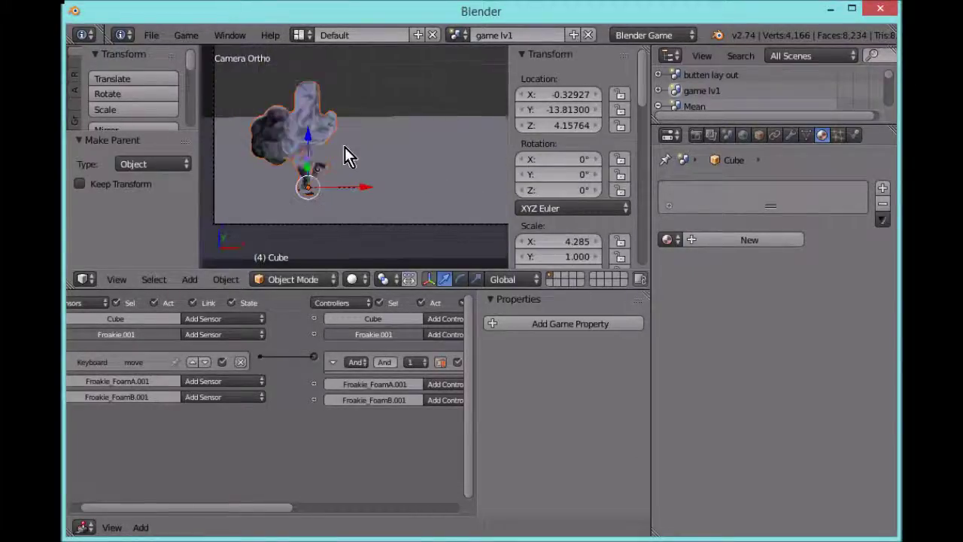
Step: Parent Froakie_FoamB.001 to Froakie.001 with the Object option
right_click(272, 146)
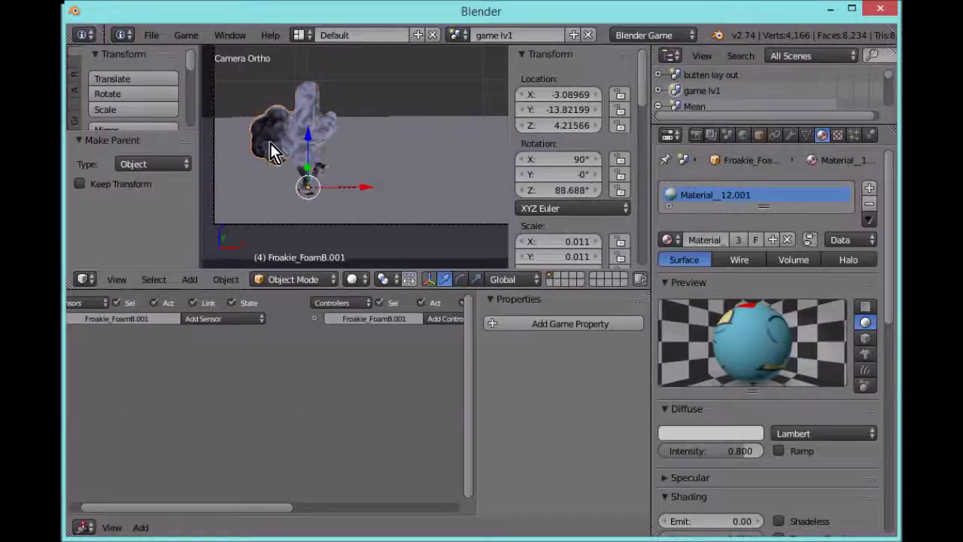
shift+right_click(312, 120)
key(ctrl+p)
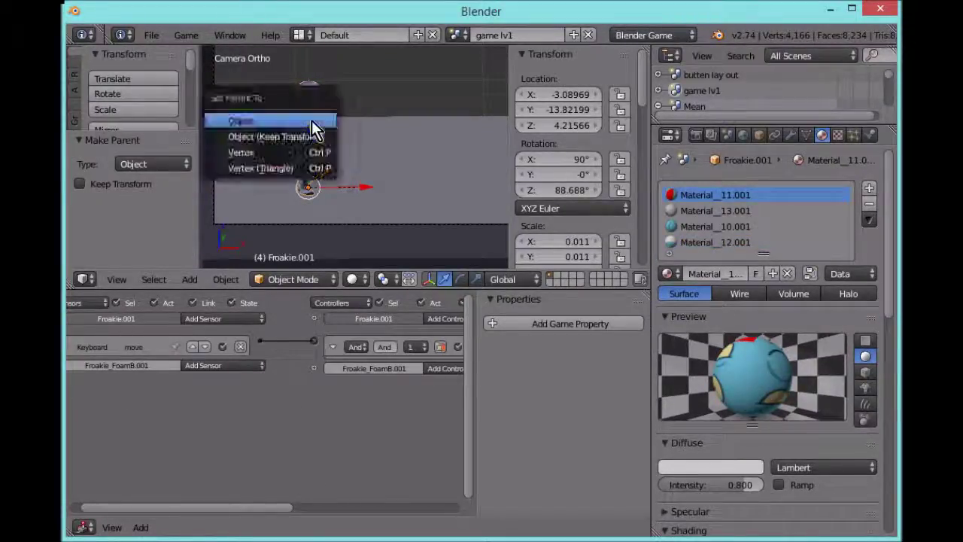
click(312, 120)
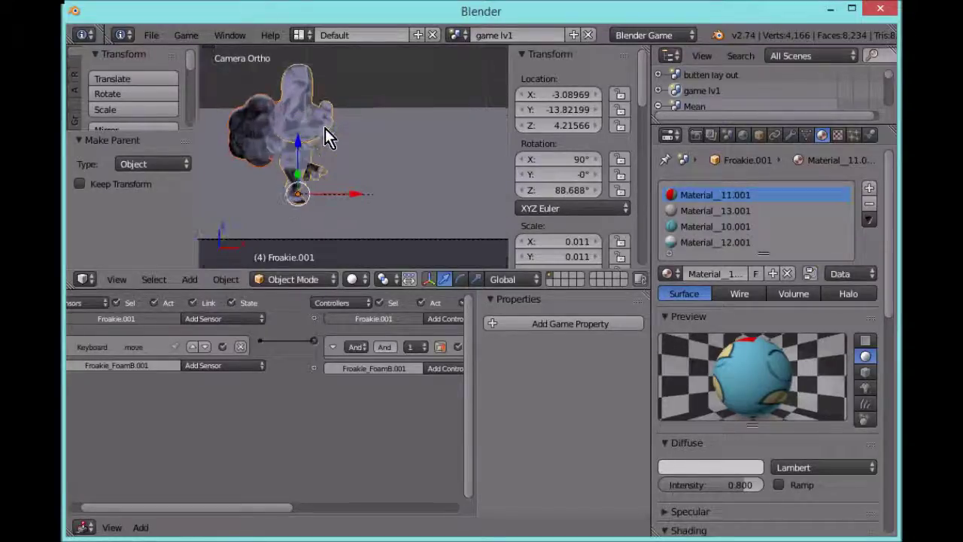
Step: Select Froakie_FoamA.001 and parent it to Froakie.001 with the Object option
right_click(323, 114)
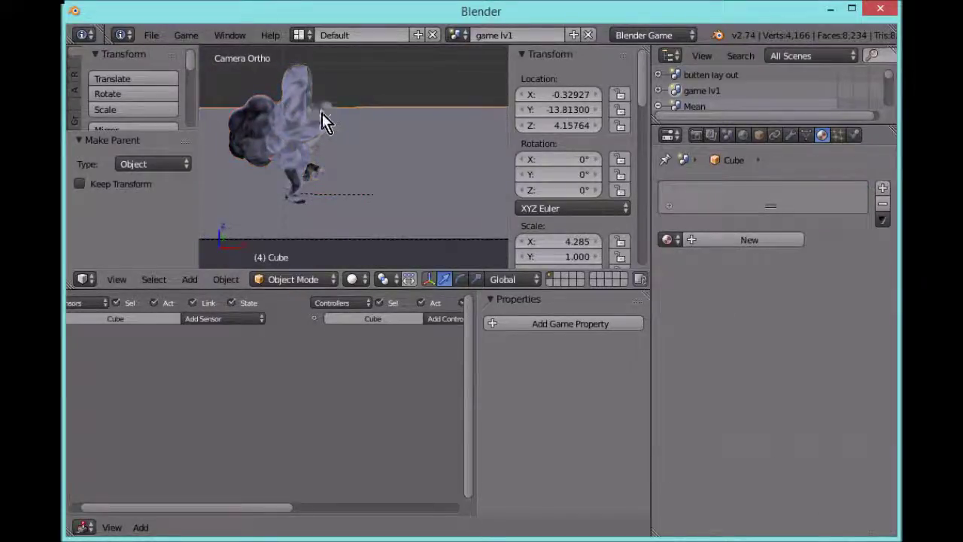
right_click(243, 155)
right_click(255, 118)
right_click(254, 118)
right_click(254, 118)
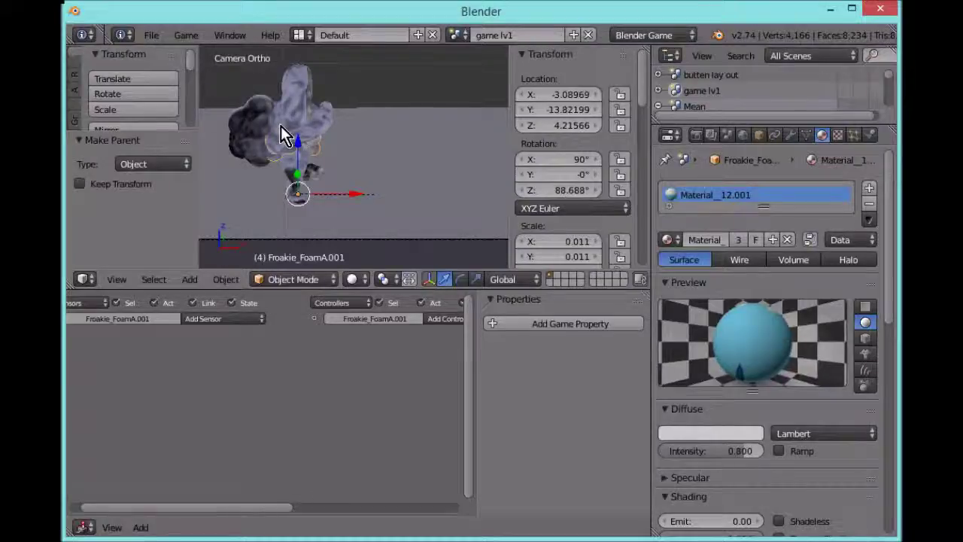
shift+right_click(280, 130)
key(ctrl+p)
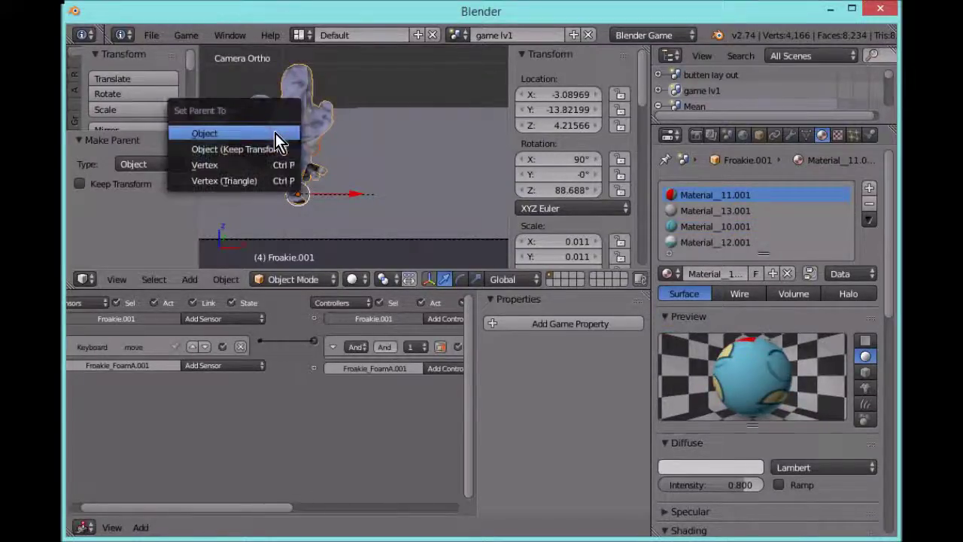
click(275, 133)
scroll(285, 122, down, 2)
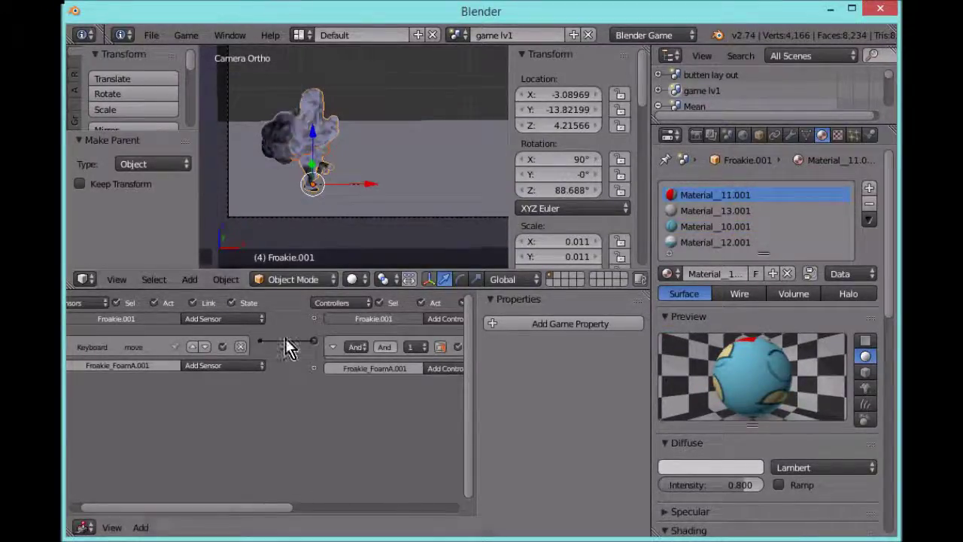
Step: Expand the Motion actuator of Froakie.001 and examine its location values and motion type options
drag(289, 506, 432, 506)
click(308, 346)
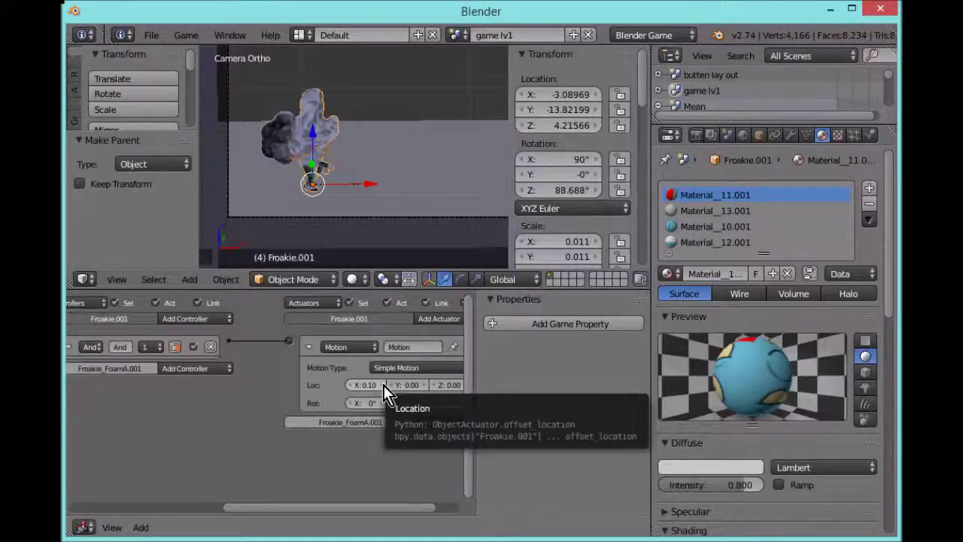
drag(342, 507, 364, 508)
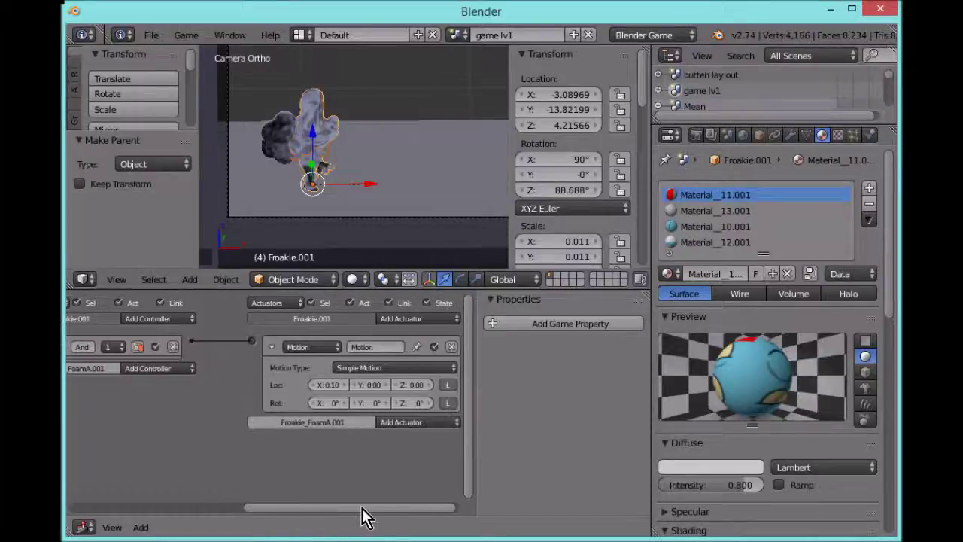
click(381, 368)
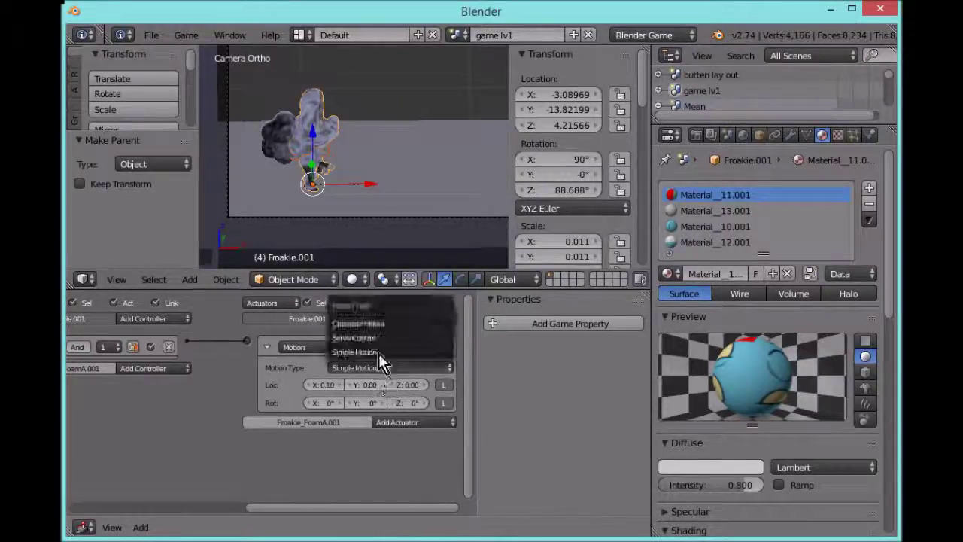
Step: Set the physics type of Froakie.001 to Dynamic and run the game to test it
click(872, 135)
click(823, 206)
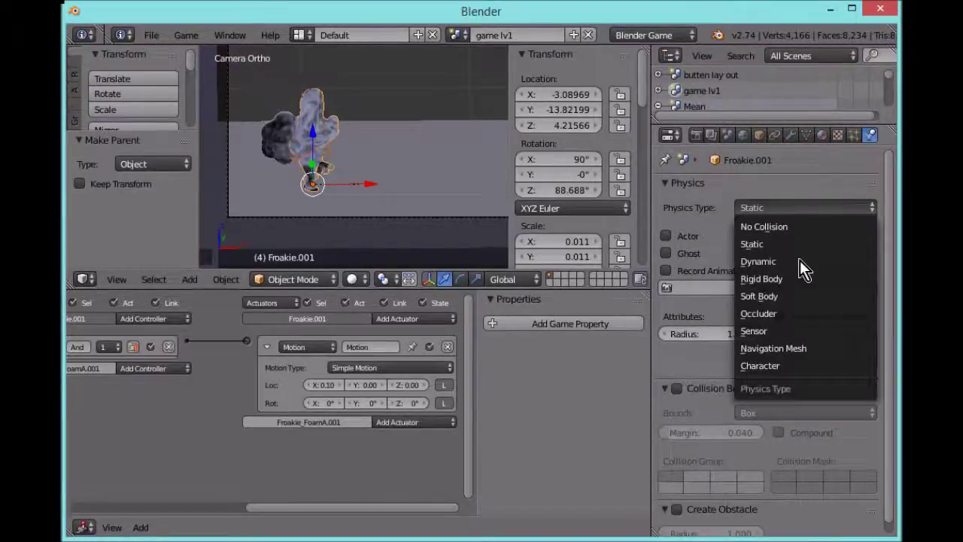
click(799, 267)
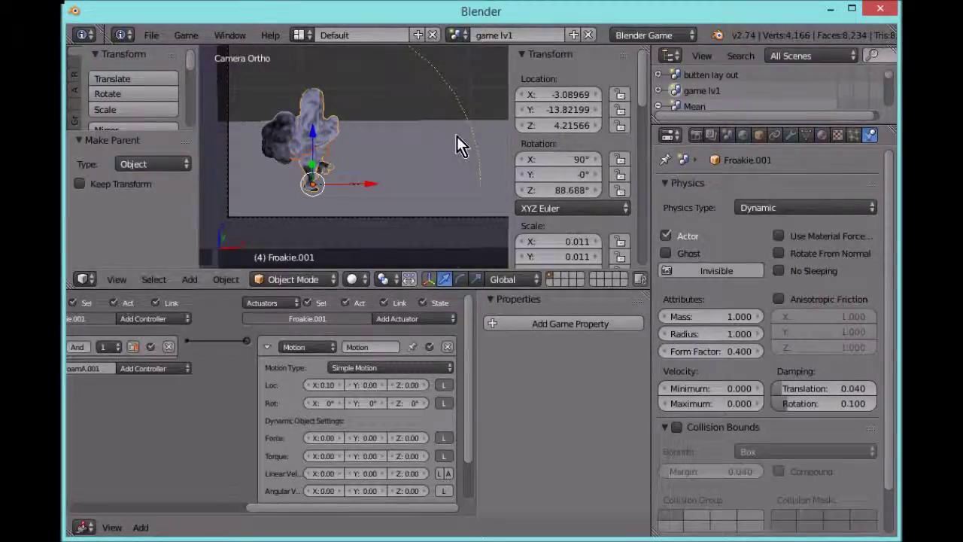
key(p)
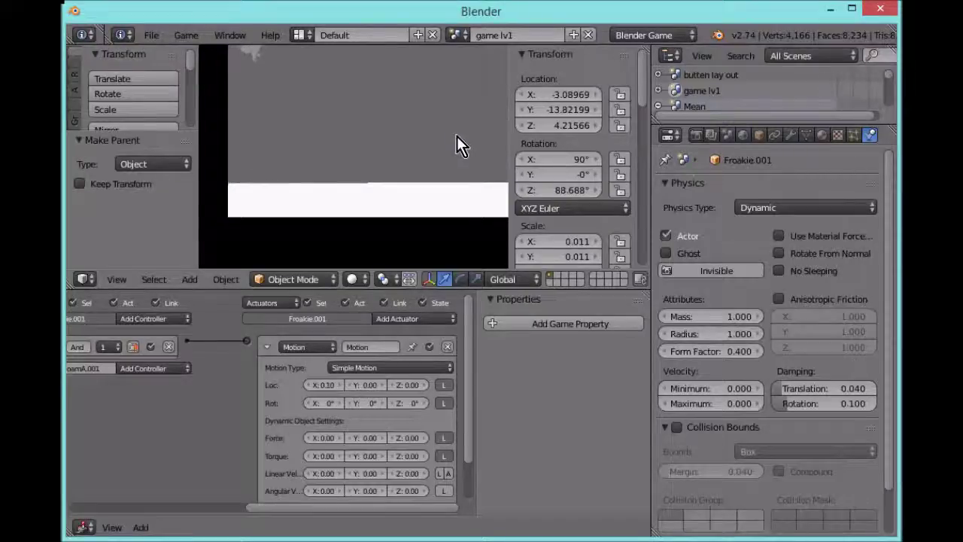
Step: Set the X location of Froakie.001's Motion actuator to -0.20 and run the game to test it
key(Escape)
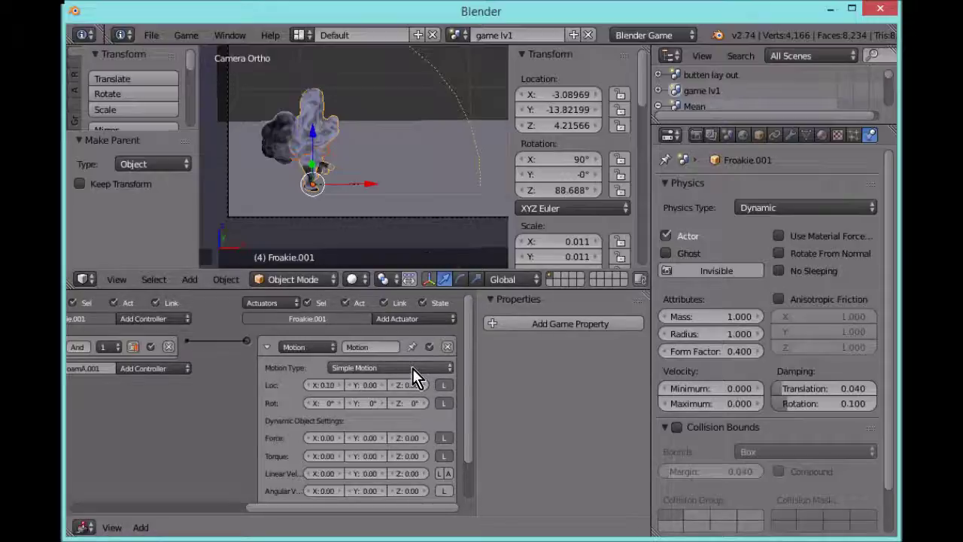
click(310, 385)
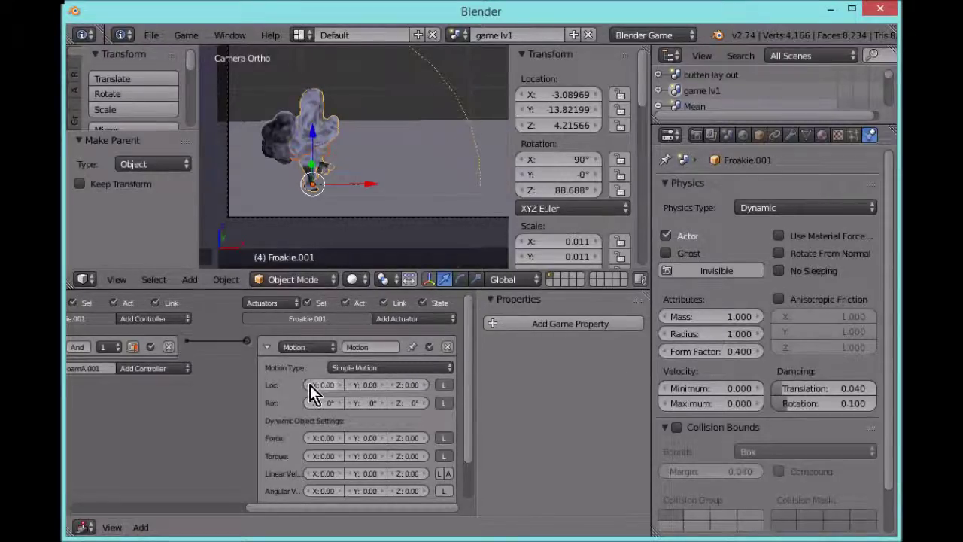
click(310, 384)
click(310, 384)
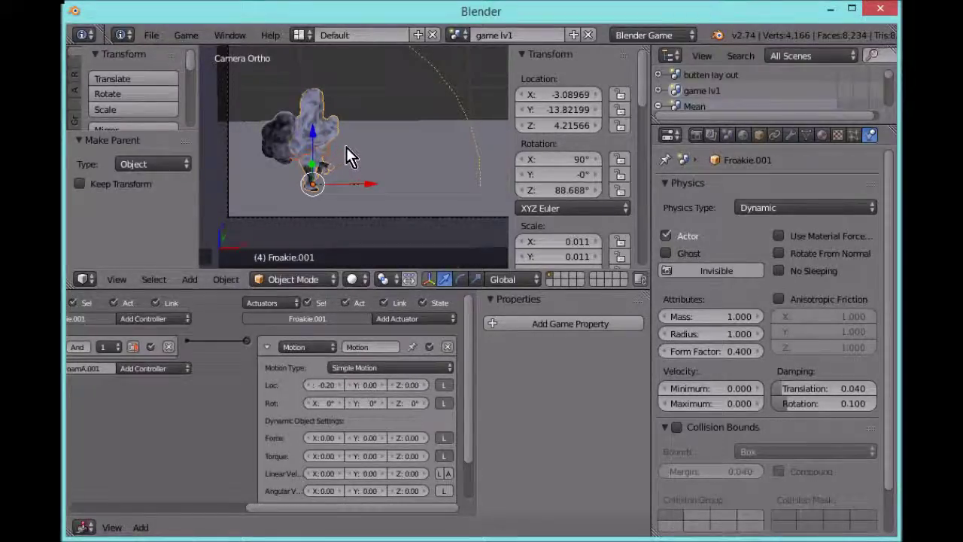
key(p)
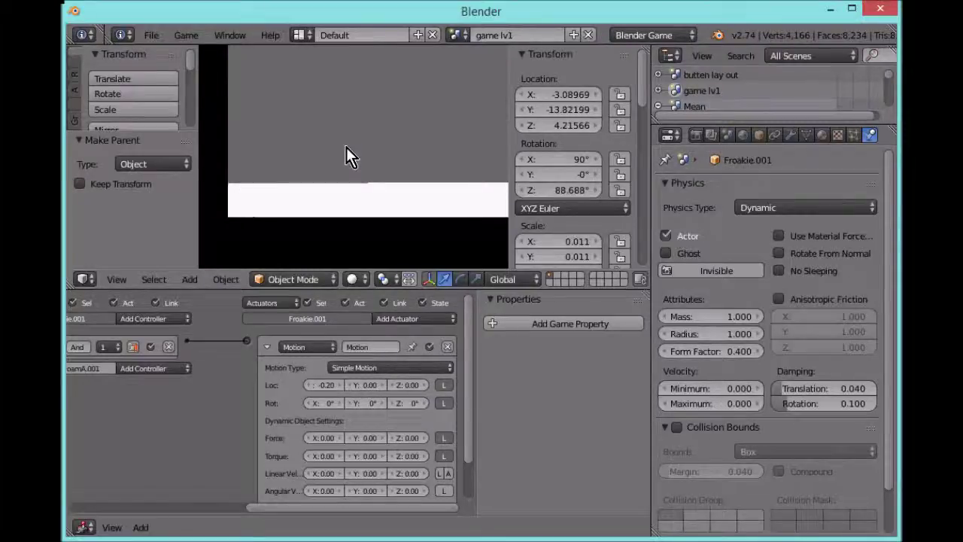
key(Escape)
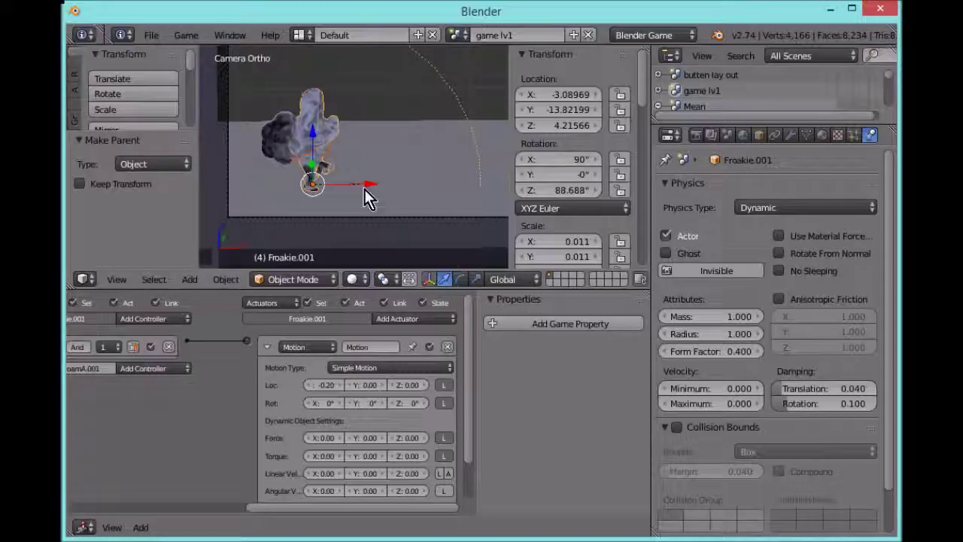
Step: Reset the Motion actuator's X location to 0.00, set its Y location to 0.10, and test the game
drag(339, 387, 350, 388)
click(384, 384)
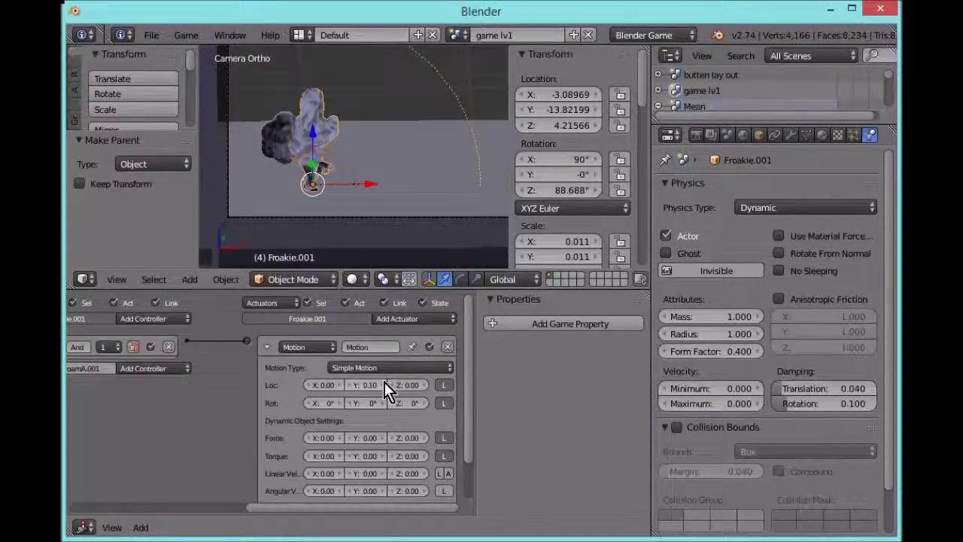
key(p)
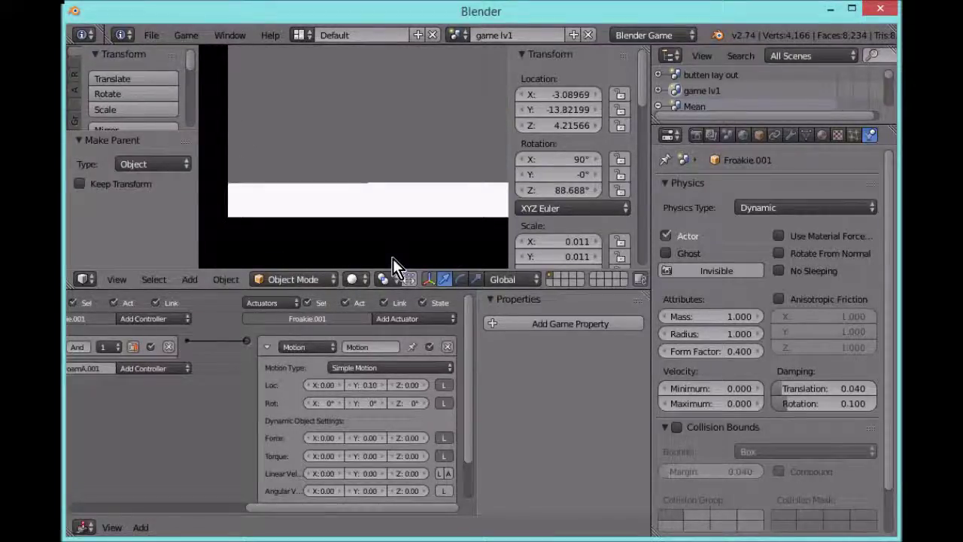
key(Escape)
Step: Set the Motion actuator's location to Y 0.00 and Z 0.10, keeping rotation at zero, and run the game to test it
drag(342, 505, 124, 505)
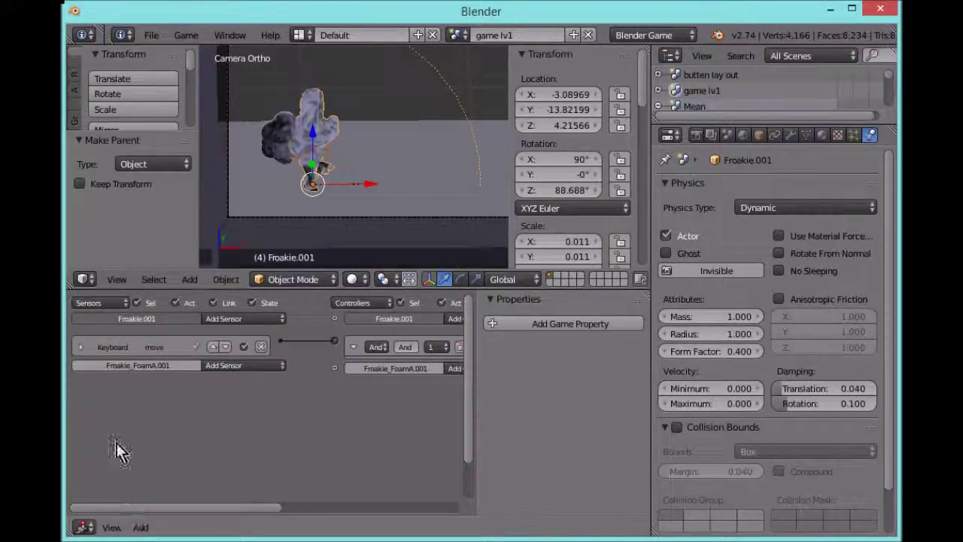
click(87, 347)
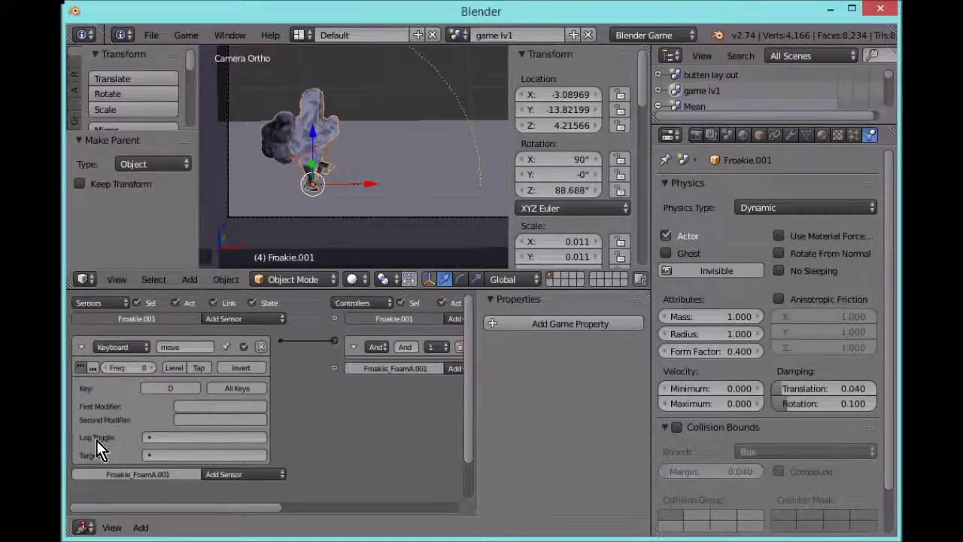
click(81, 346)
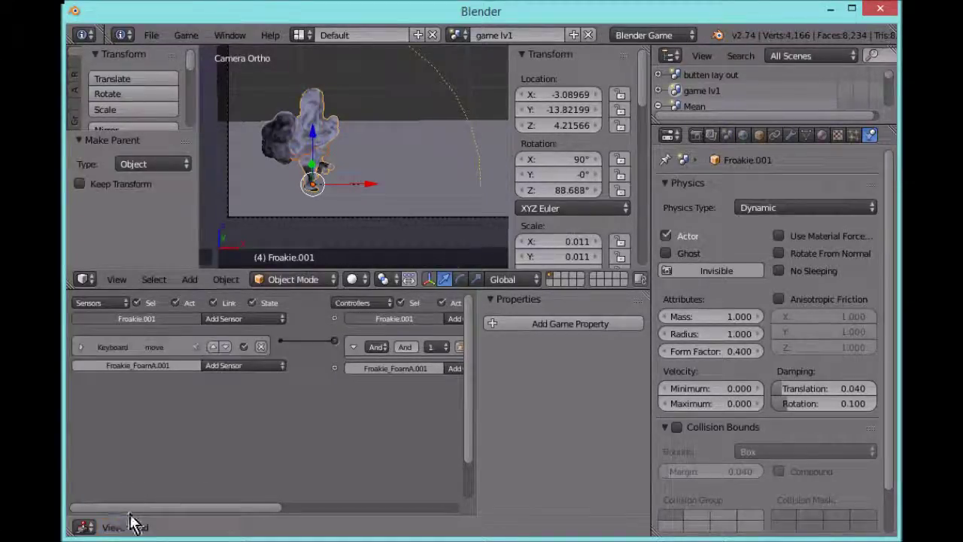
drag(196, 512, 406, 511)
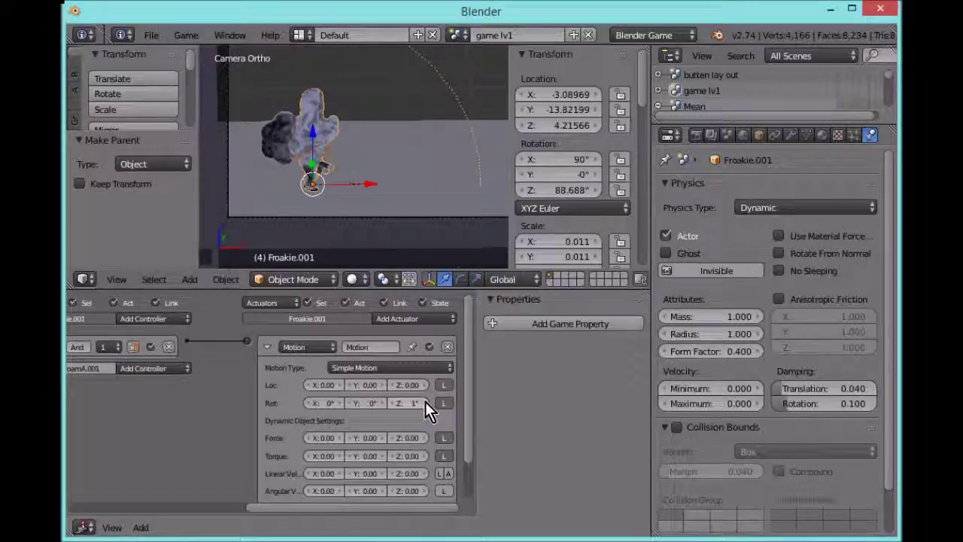
click(392, 405)
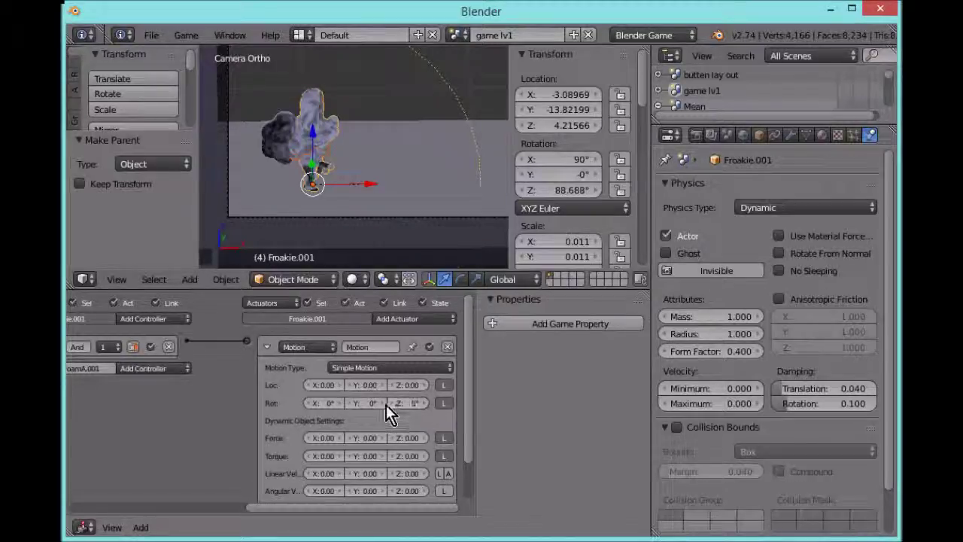
click(425, 385)
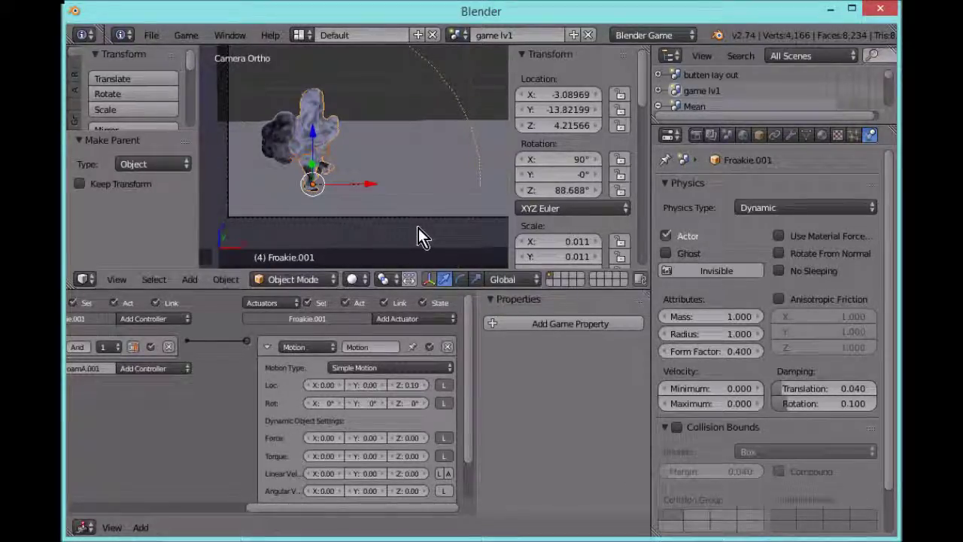
key(p)
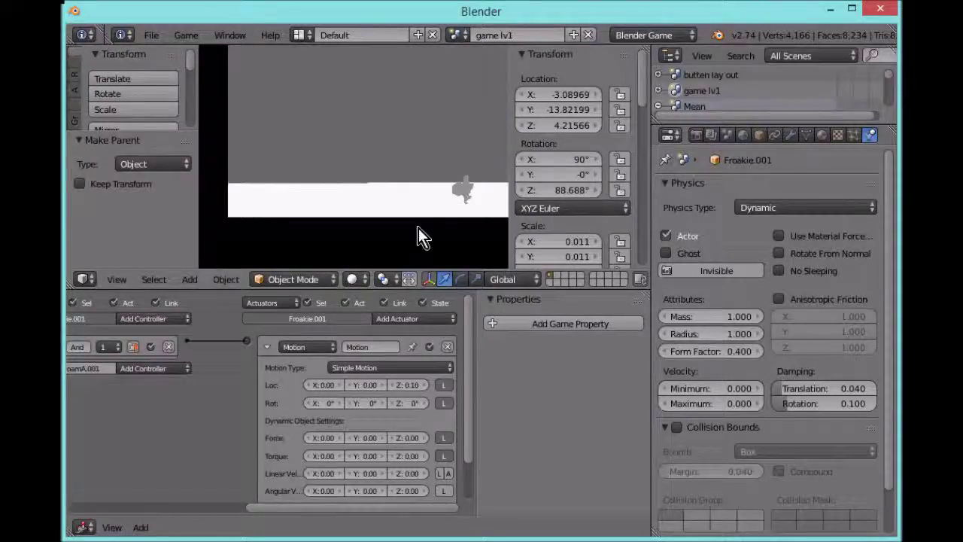
key(Escape)
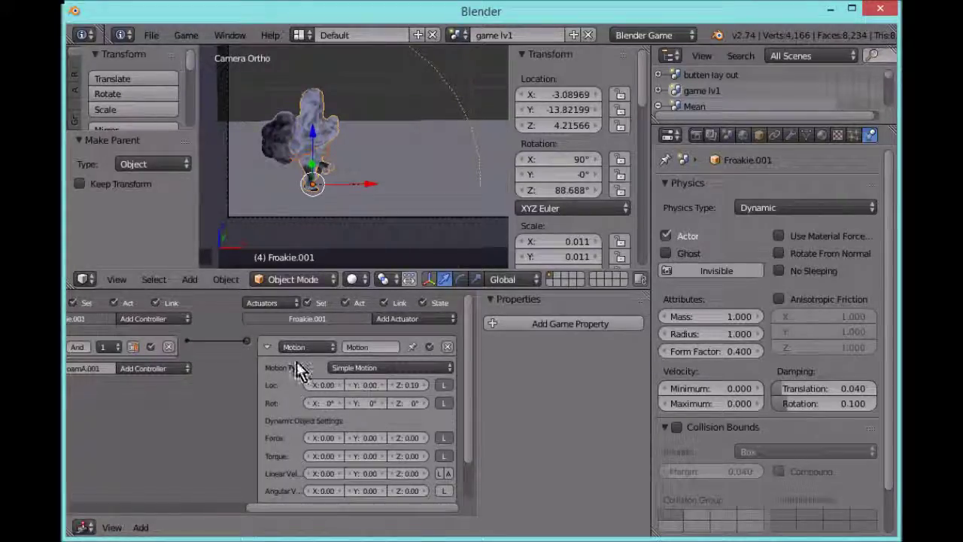
click(263, 345)
drag(275, 510, 68, 516)
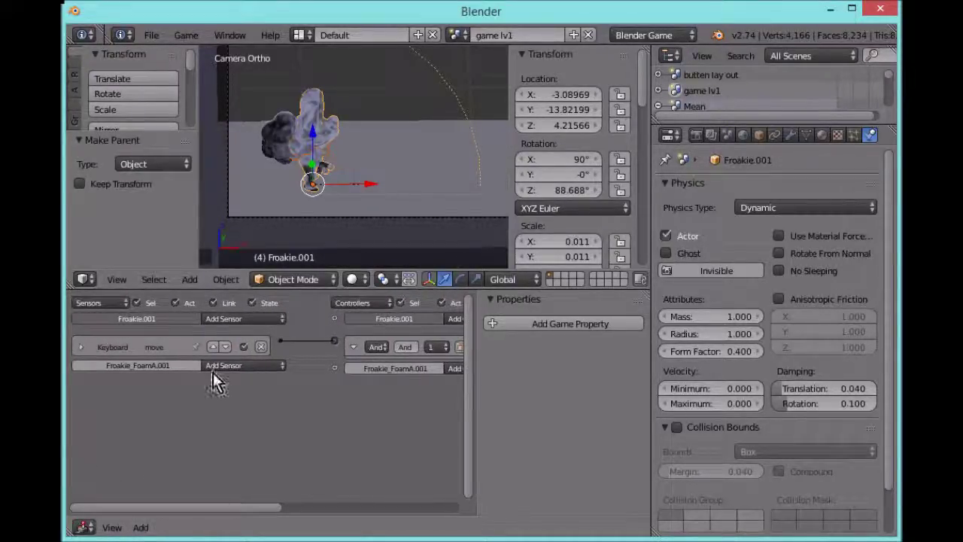
click(236, 367)
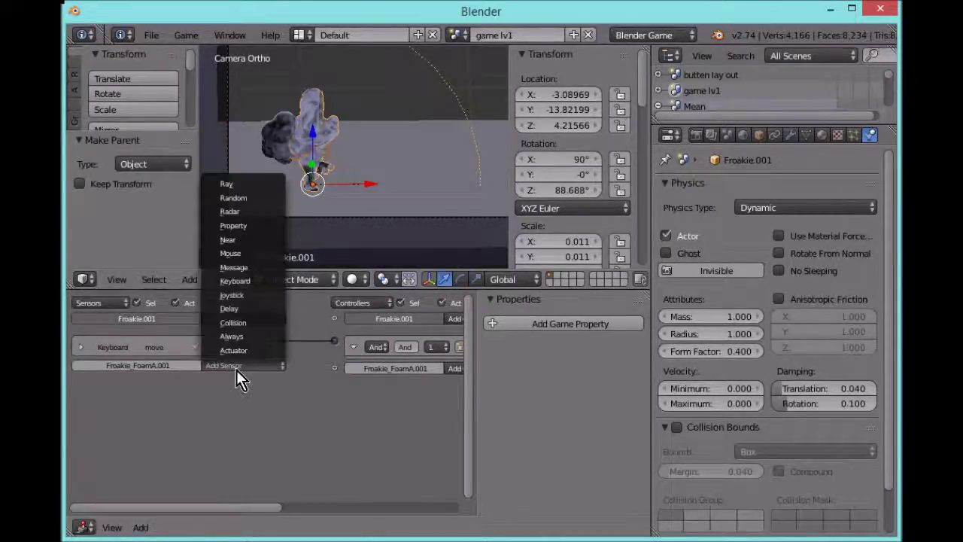
click(241, 281)
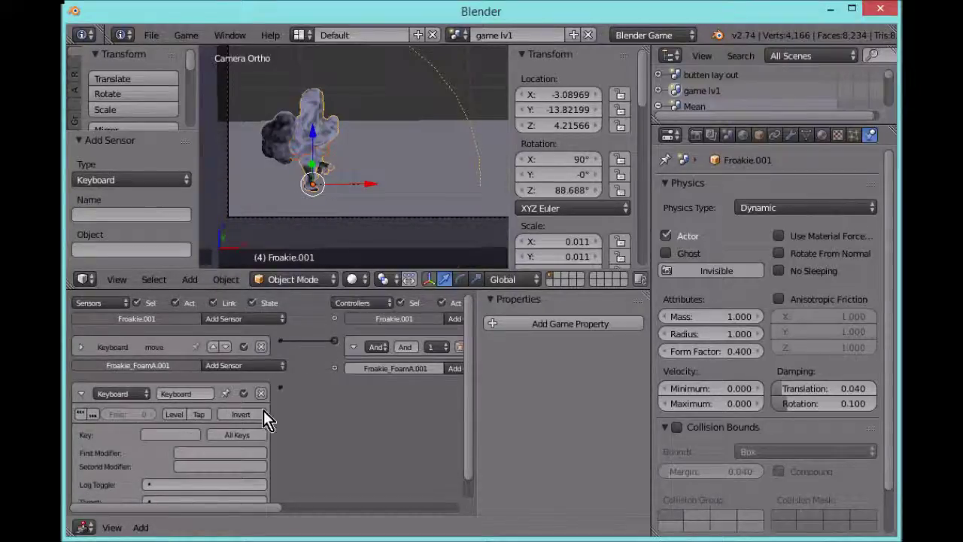
click(261, 392)
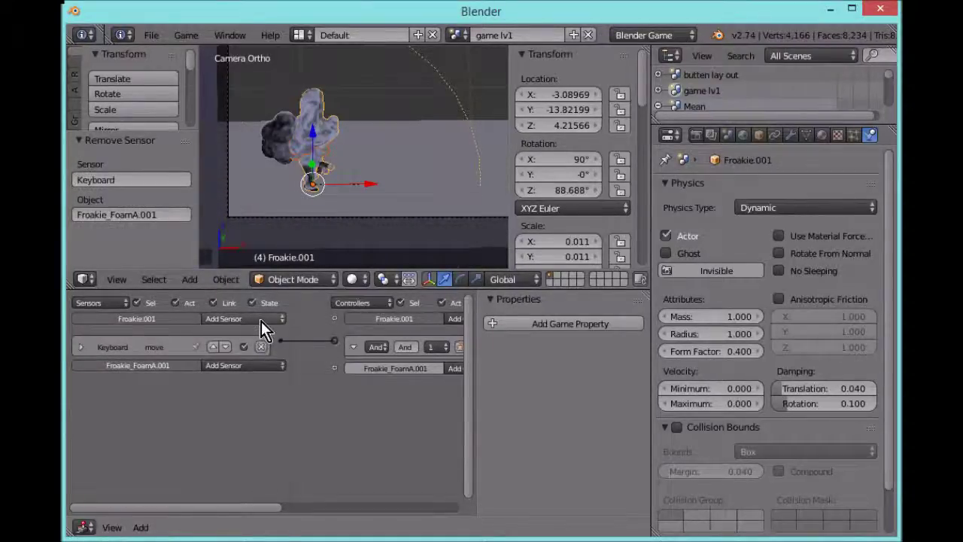
Step: Add a Keyboard sensor to Froakie.001 and name it "move 2"
click(261, 319)
click(247, 396)
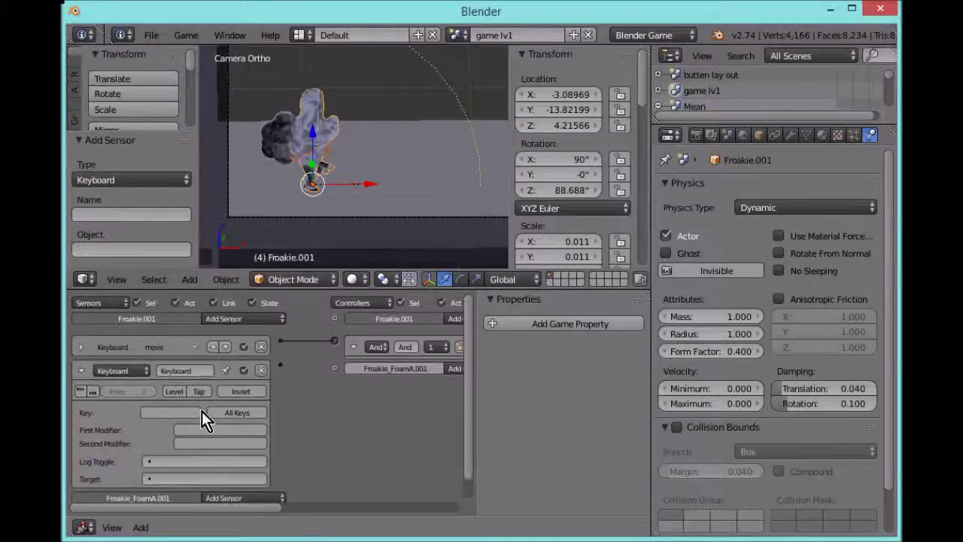
click(170, 373)
text(mo)
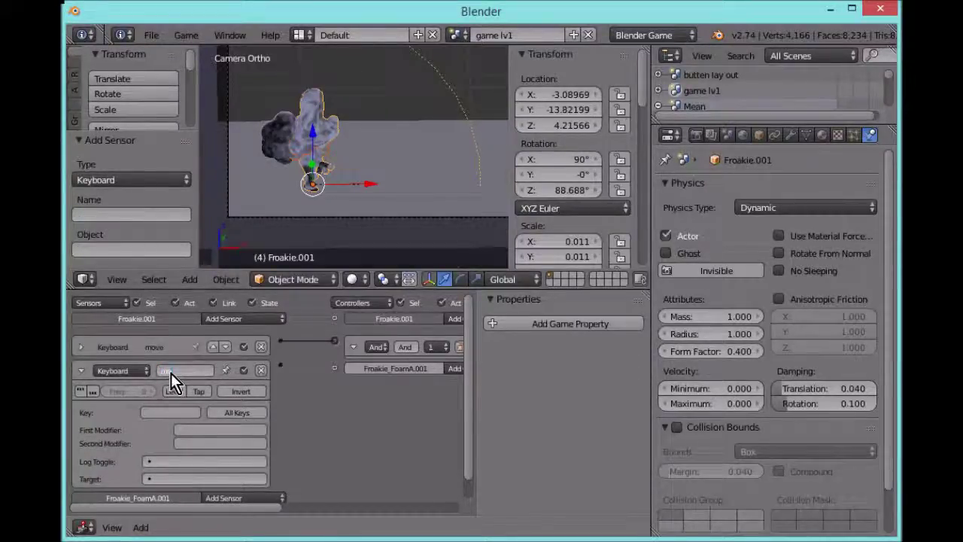
text(ve 2)
key(Return)
Step: Enable true level triggering on the move 2 sensor, assign the A key to it, and collapse it
click(81, 391)
click(150, 415)
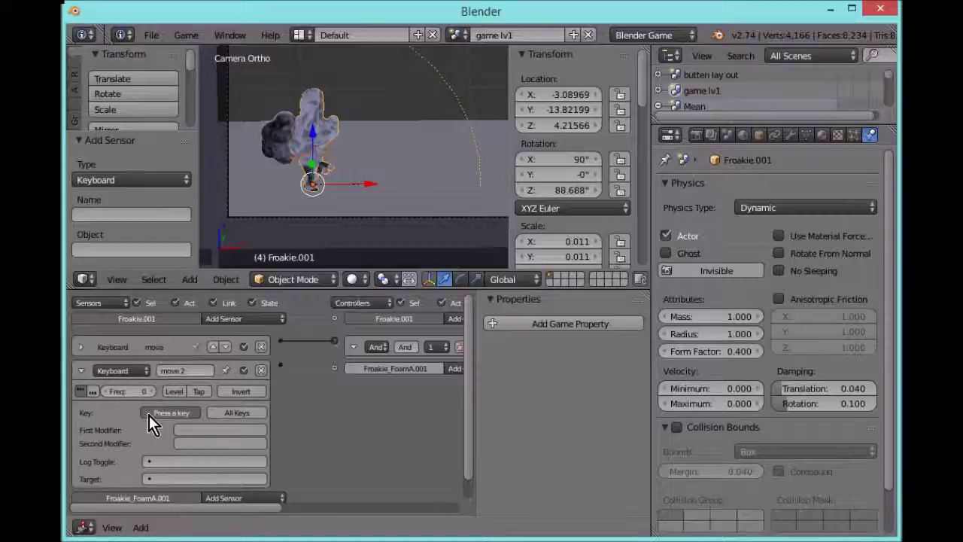
key(a)
click(80, 370)
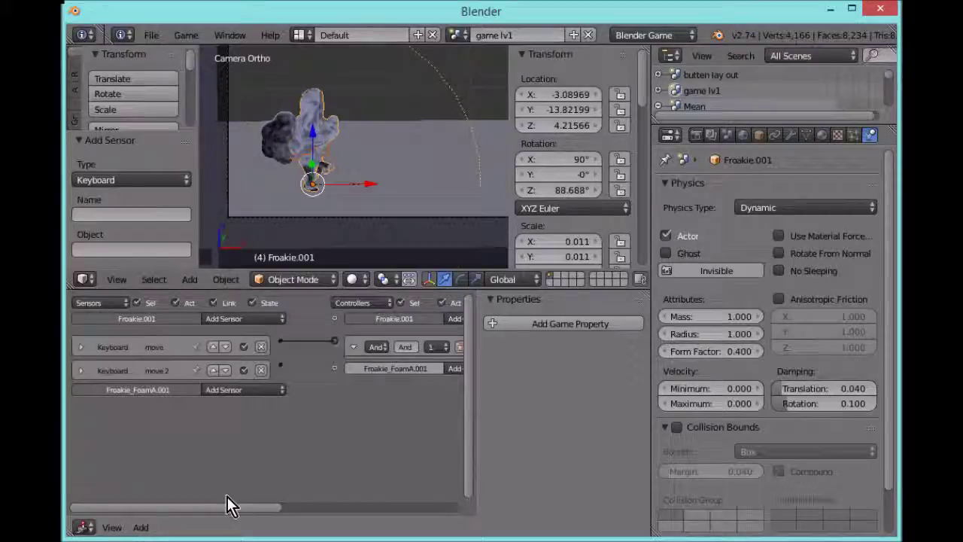
Step: Add a second And controller to Froakie.001 and link the move 2 sensor to it
drag(231, 511, 323, 511)
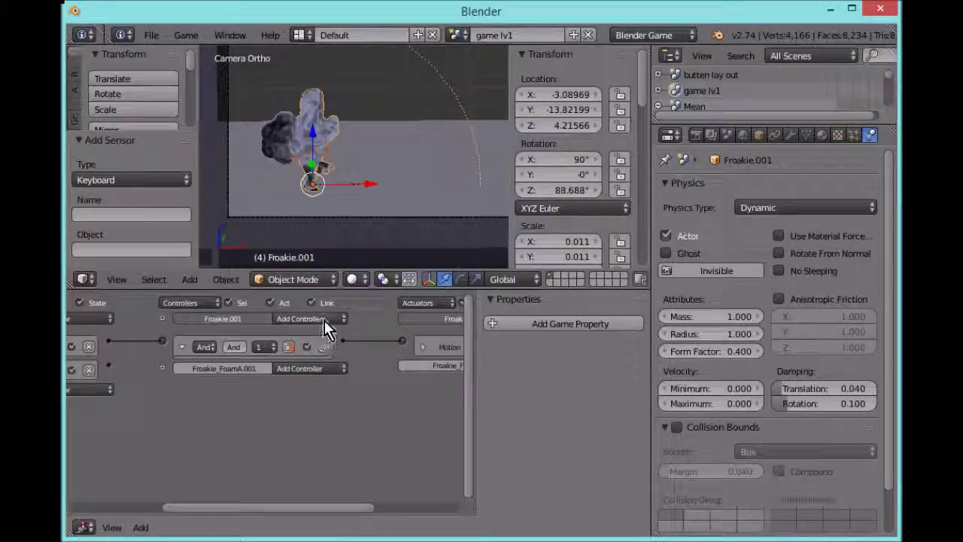
click(324, 319)
click(330, 338)
drag(162, 368, 111, 366)
click(183, 373)
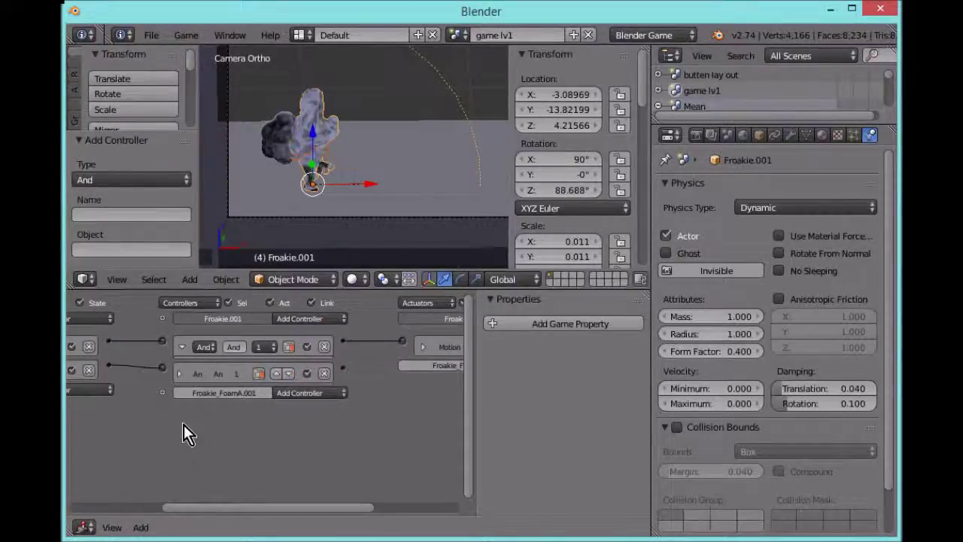
Step: Add a second Motion actuator to Froakie.001 with Z location -0.10 and link it to the second And controller
drag(257, 506, 344, 486)
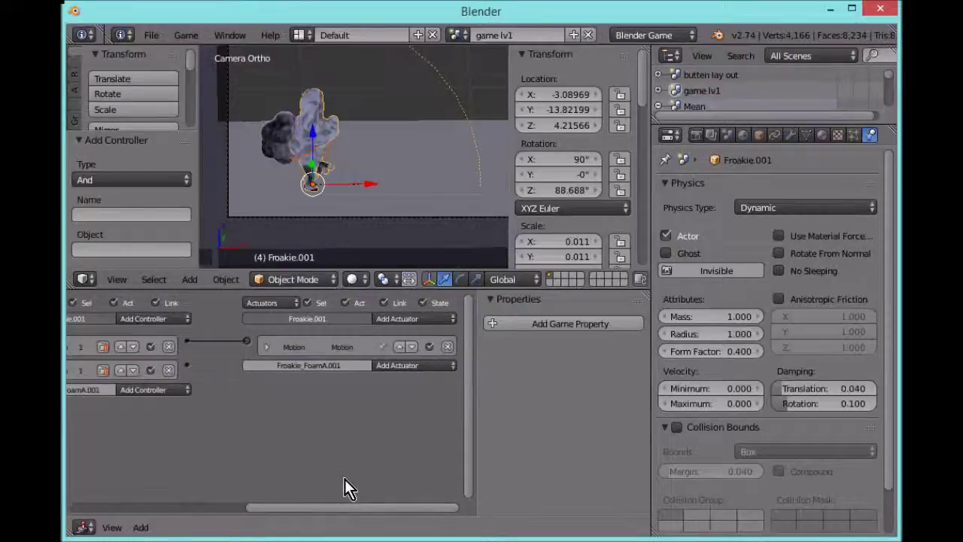
click(426, 316)
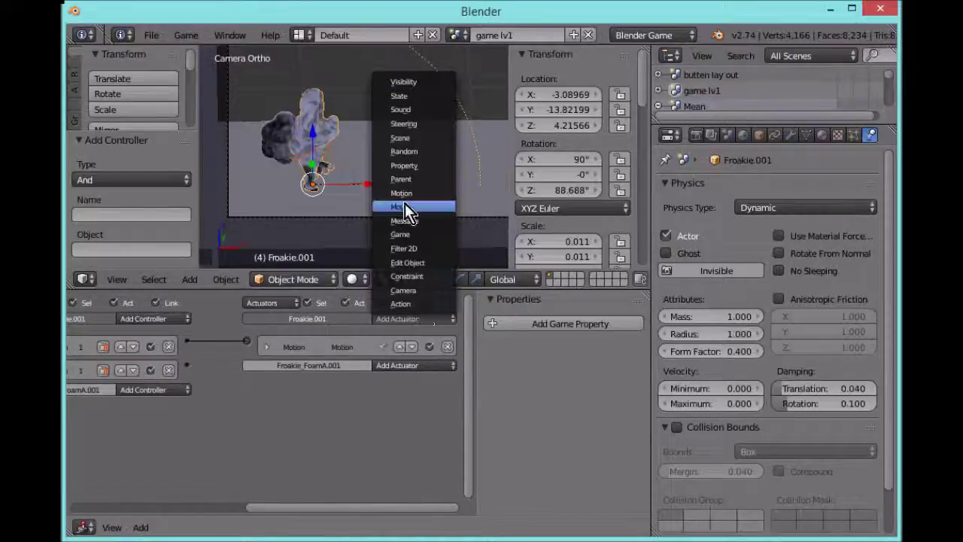
click(417, 192)
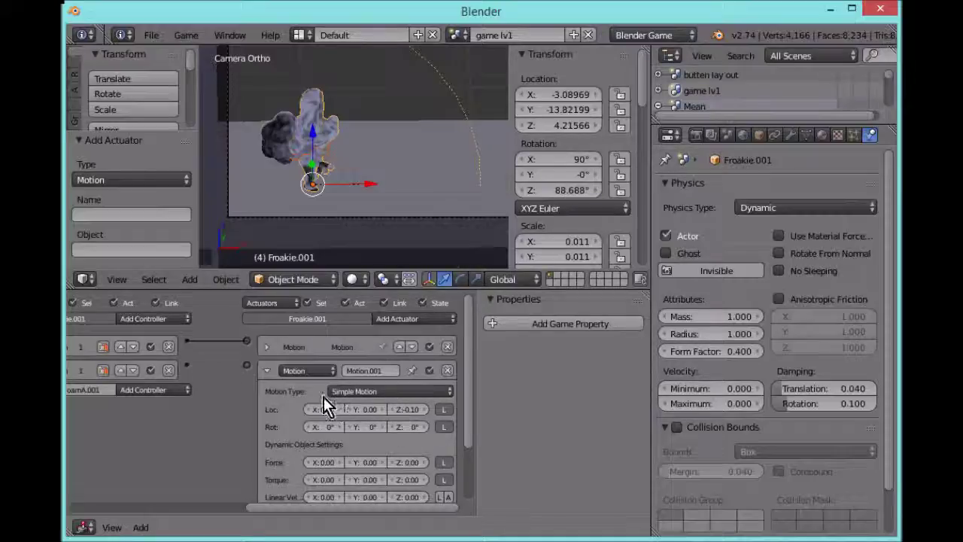
click(267, 370)
drag(251, 366, 189, 362)
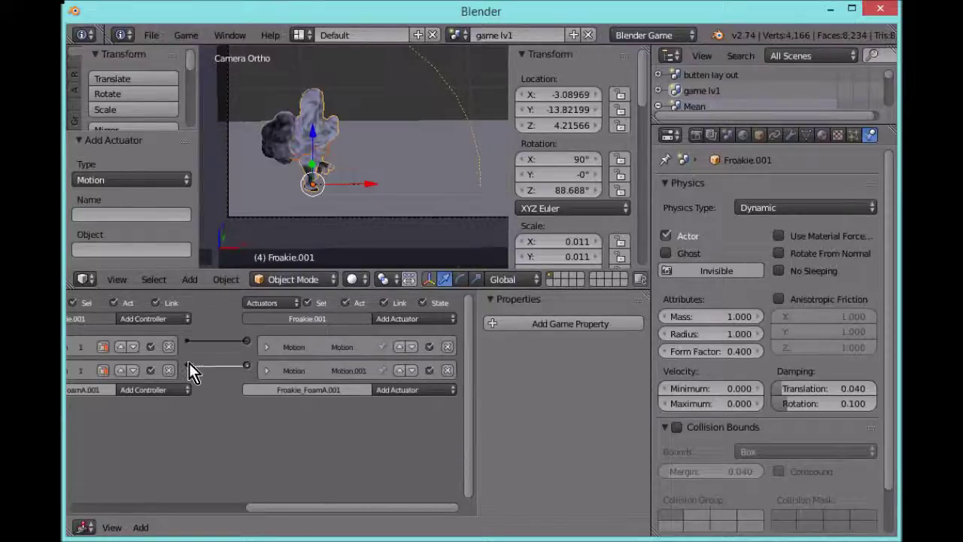
Step: Run the game from the camera view and test moving Froakie.001 in both directions
scroll(286, 190, down, 3)
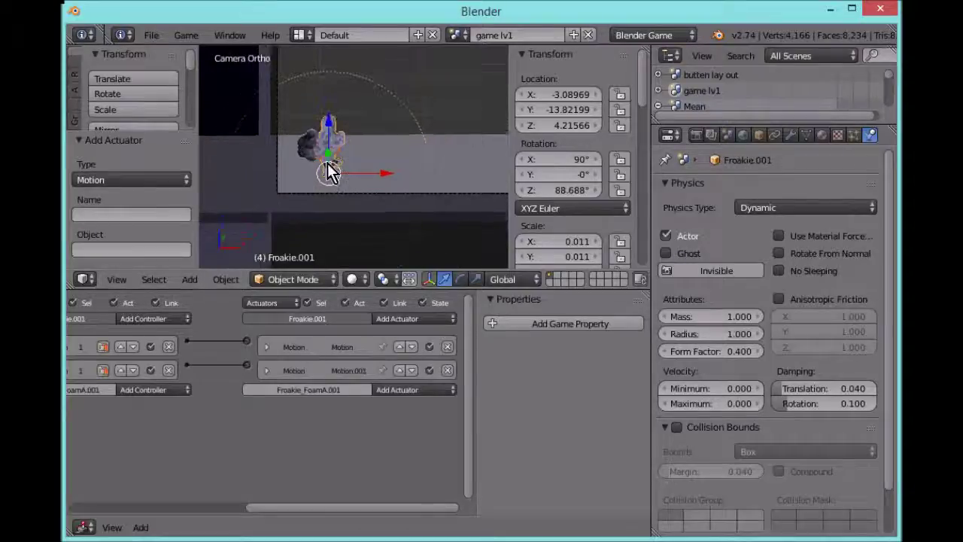
key(p)
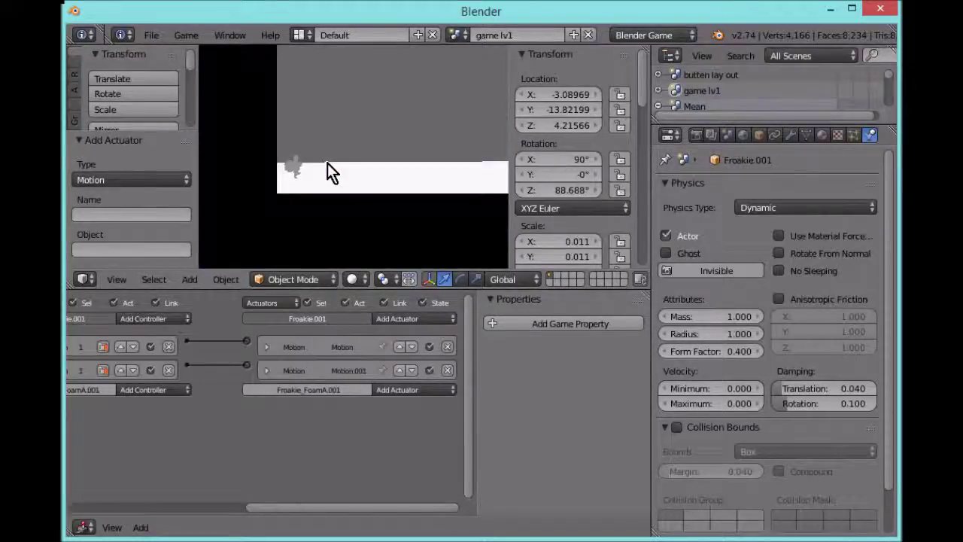
key(Right)
key(Left)
key(Left)
key(Escape)
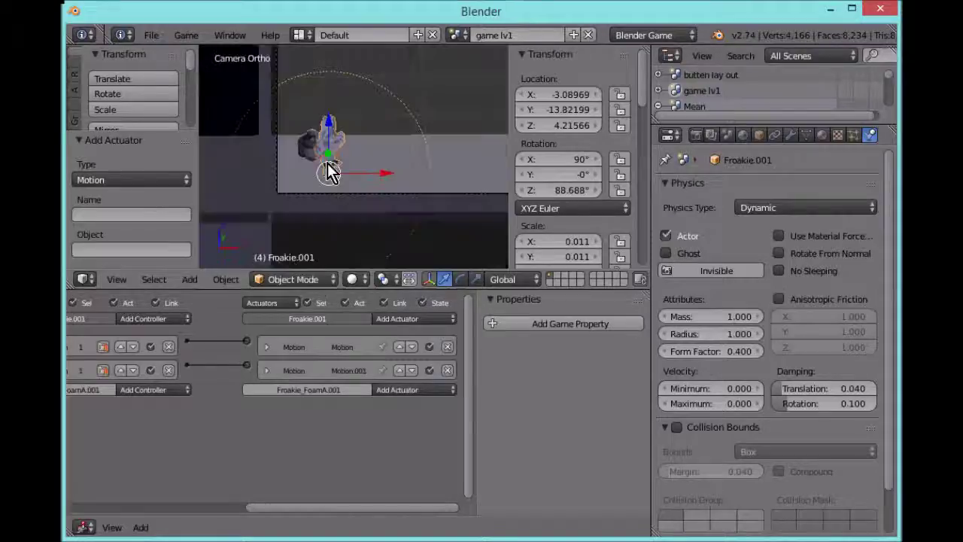
Step: Leave the camera view, look along the floor in perspective, and run the game to test Froakie.001's movement
key(KP_8)
key(KP_4)
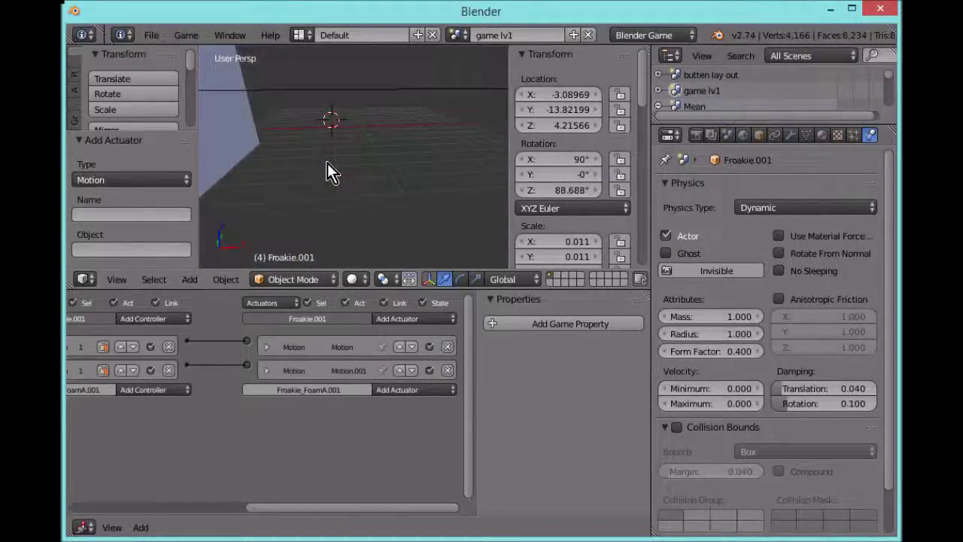
key(KP_4)
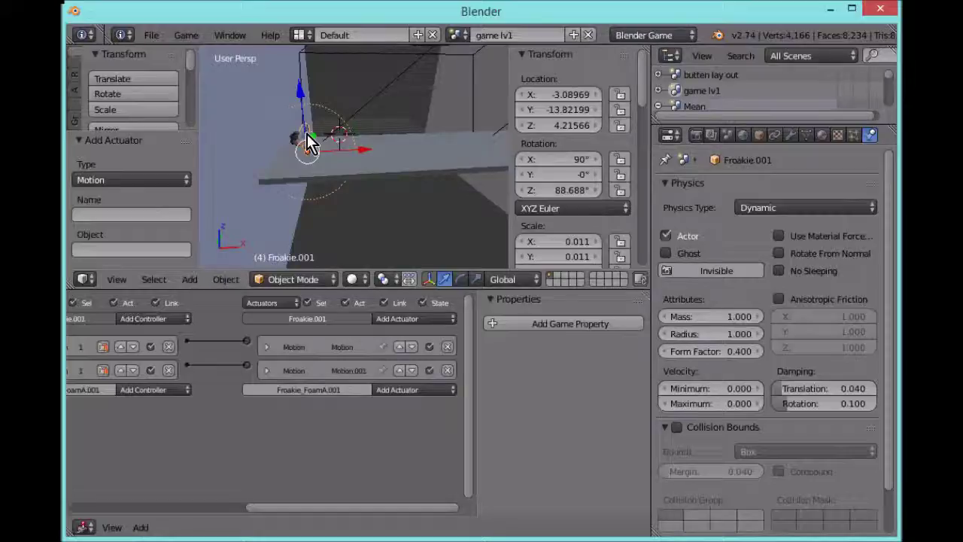
key(p)
key(Right)
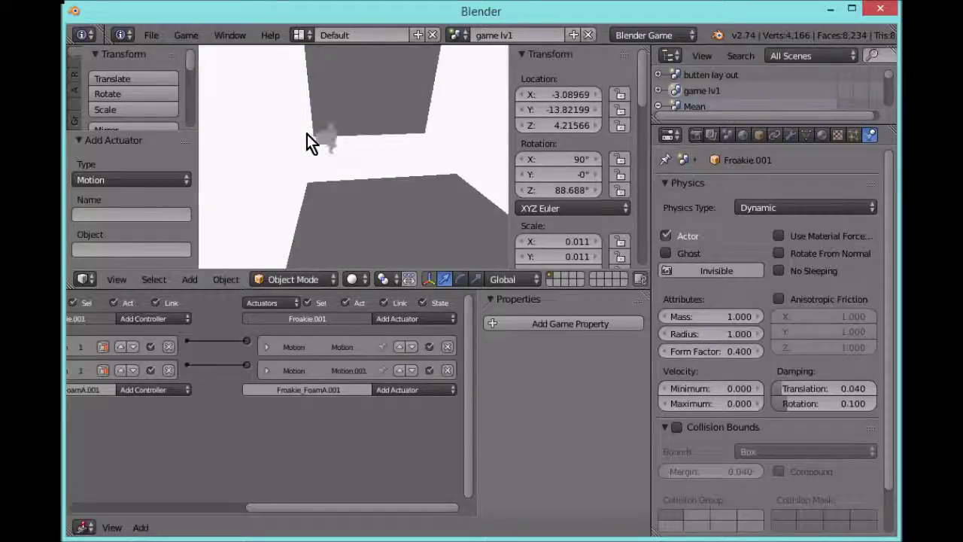
key(Right)
key(Left)
key(Escape)
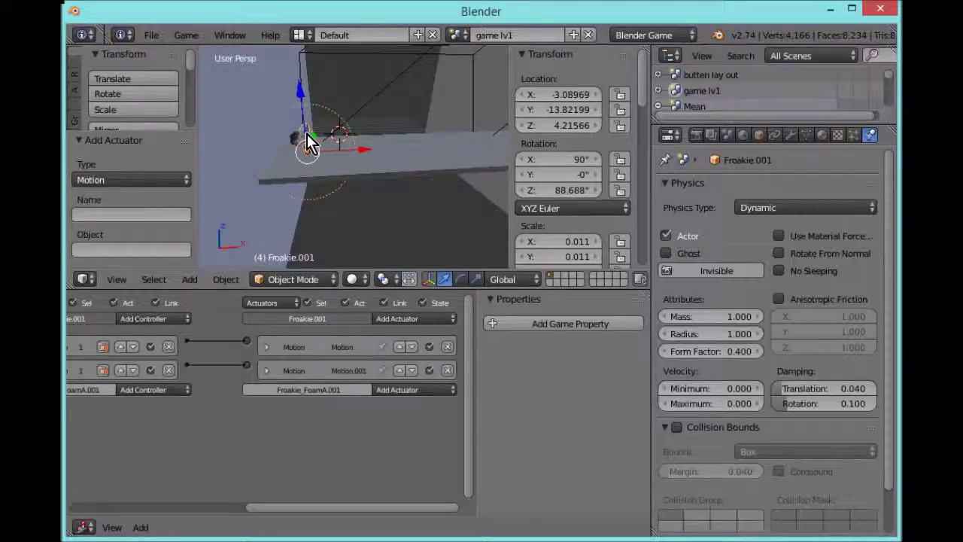
Step: Select the side wall Cube.004 beside the player and try moving it
right_click(256, 105)
key(g)
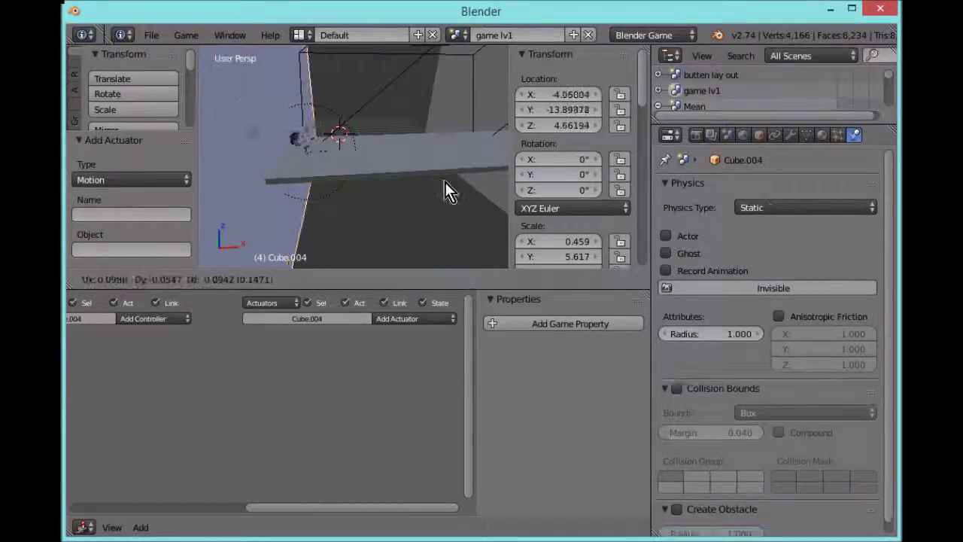
click(349, 203)
Step: Try the Sensor physics type on Cube.004, restore it to Static, and run the game
click(822, 204)
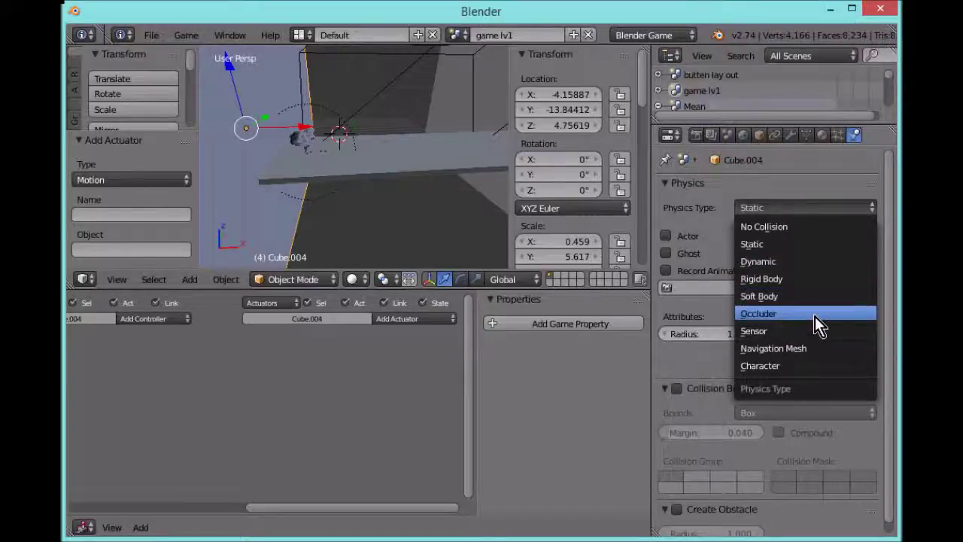
click(816, 336)
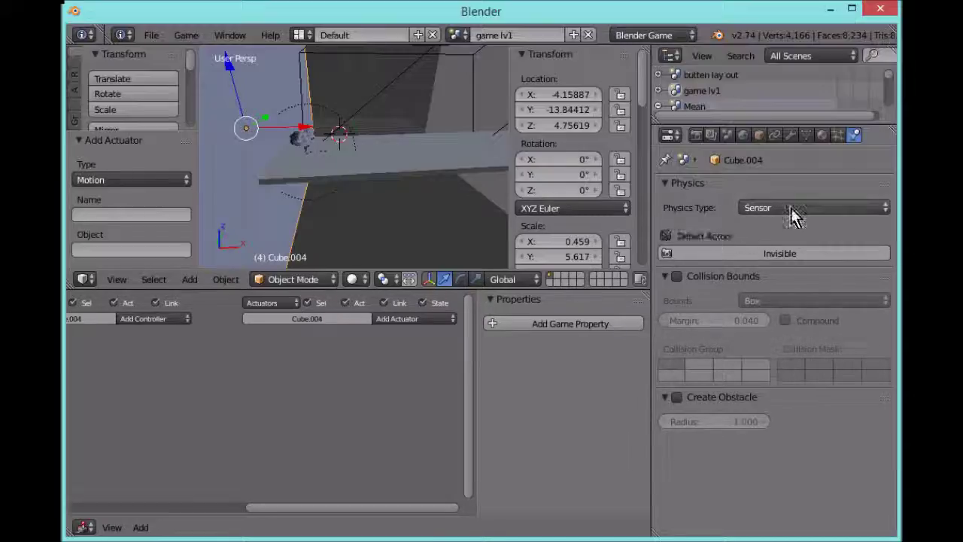
click(790, 207)
click(783, 240)
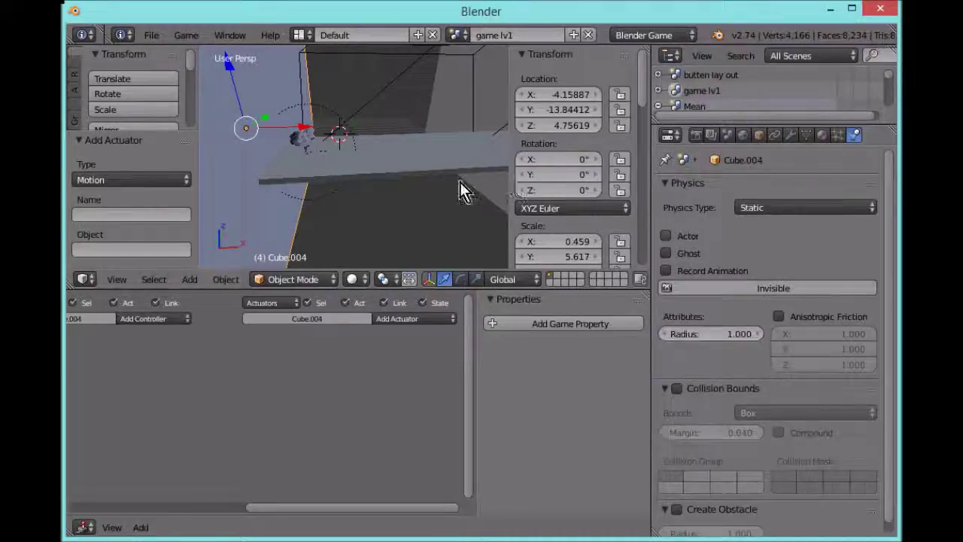
key(p)
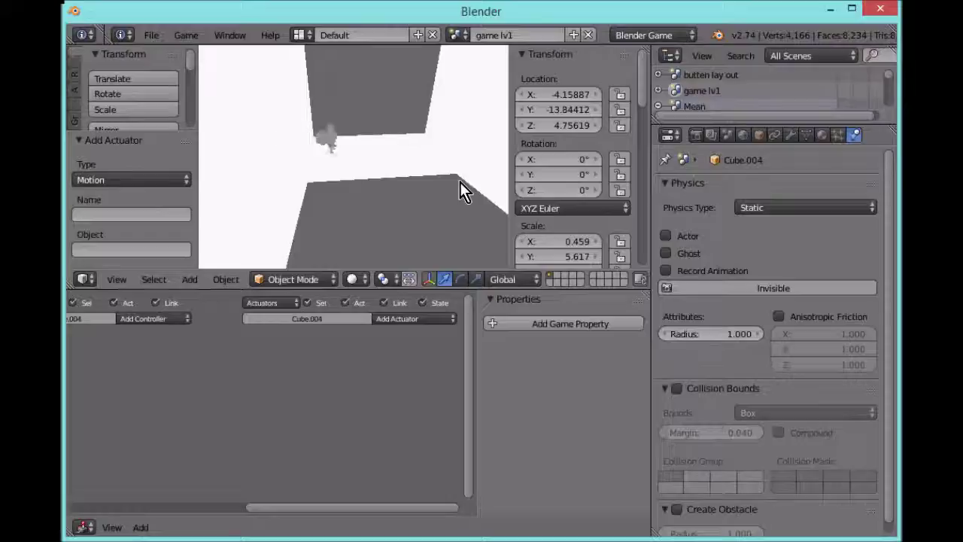
key(Escape)
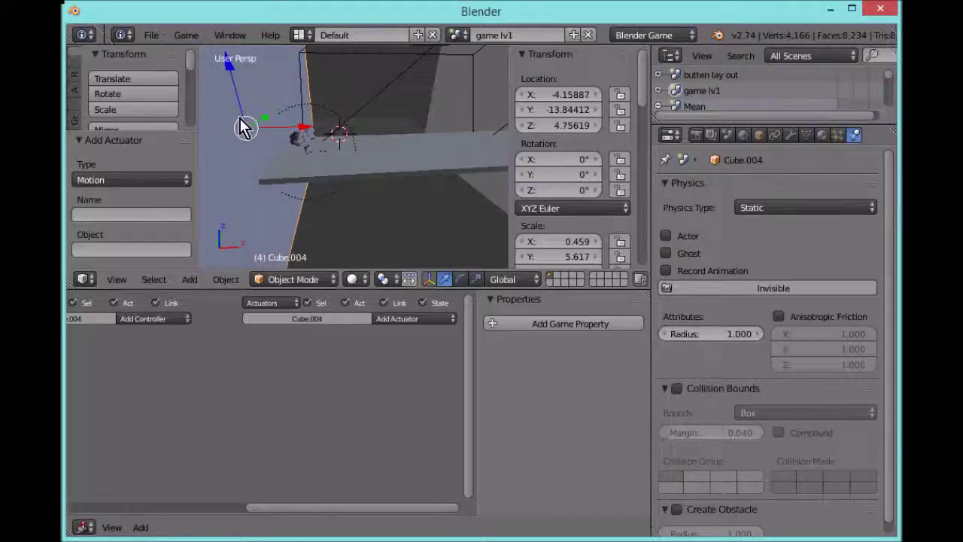
Step: Add a Collision sensor to the Cube.004 wall and briefly run the game
click(428, 318)
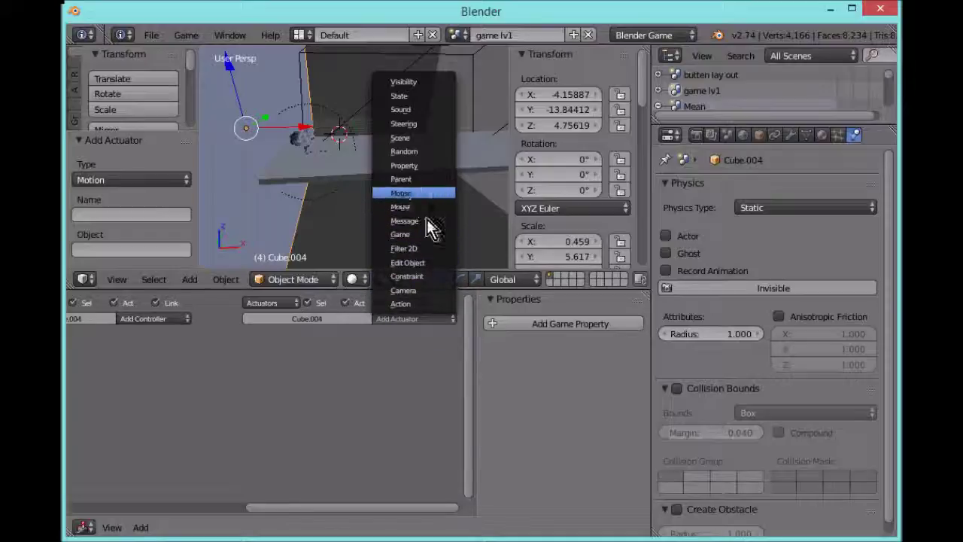
drag(339, 508, 166, 509)
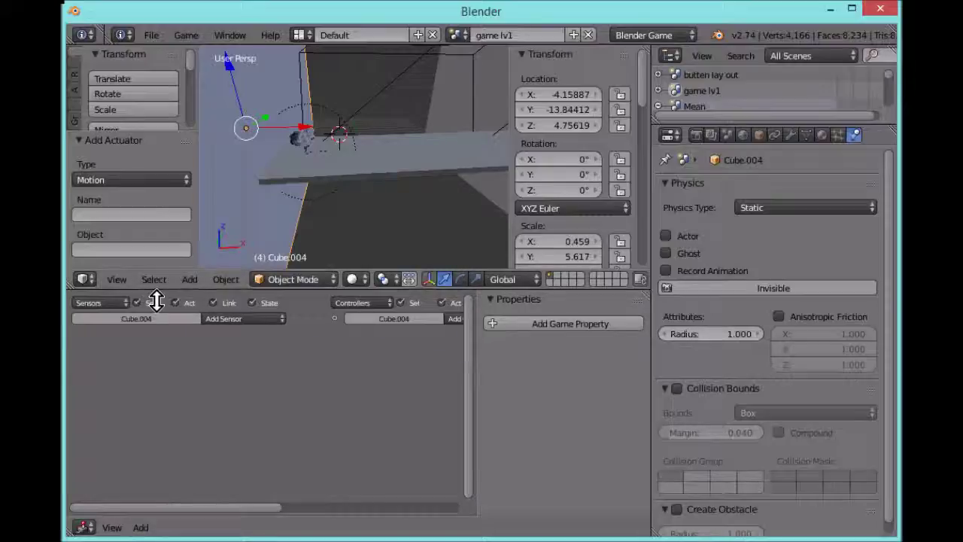
click(237, 319)
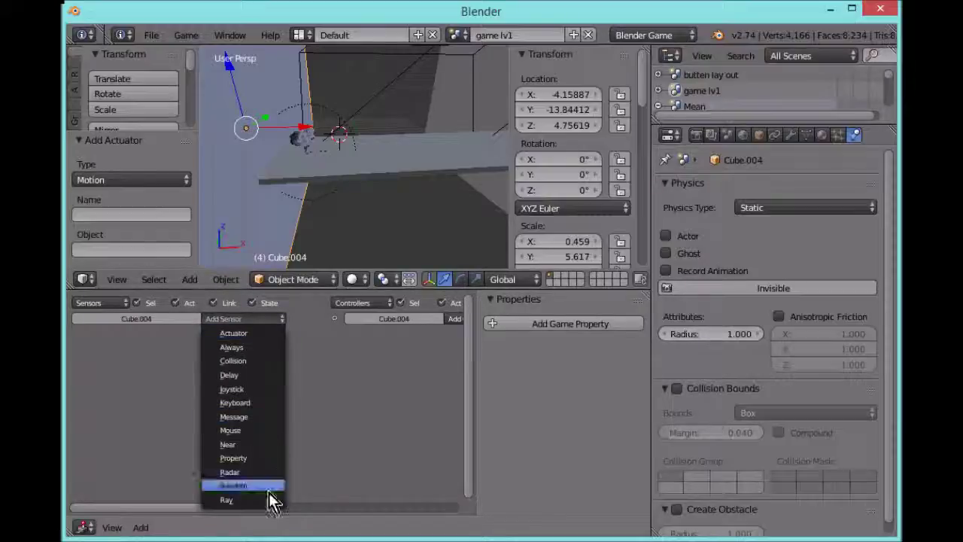
click(256, 361)
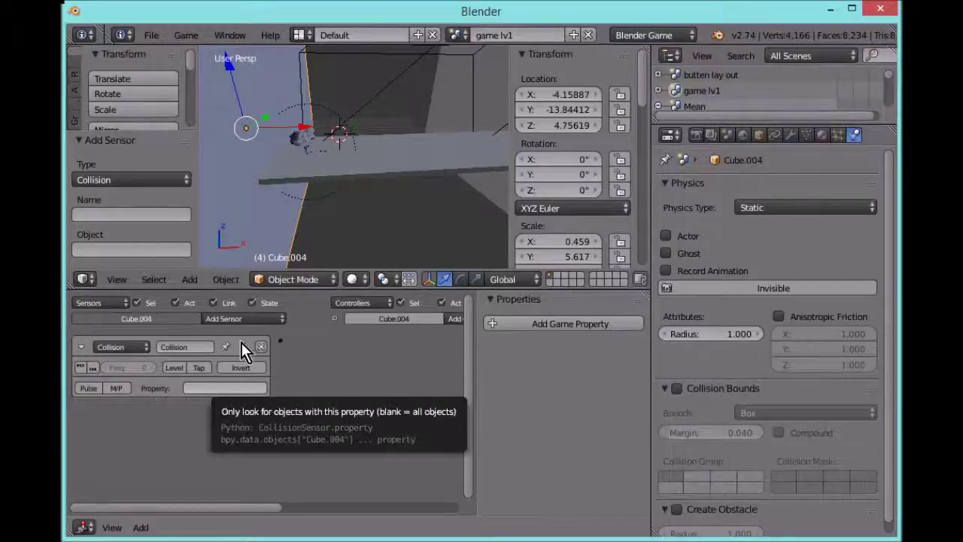
key(p)
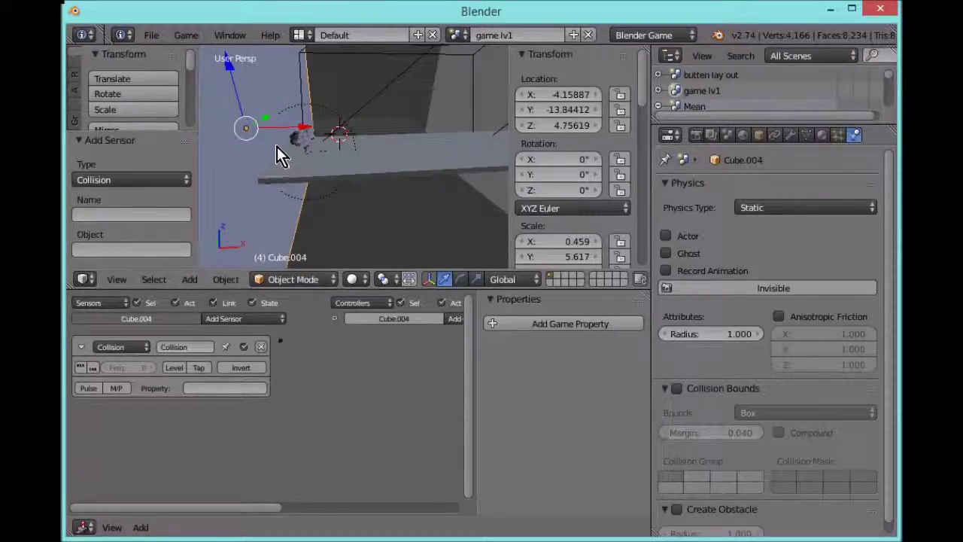
key(Escape)
Step: Select Froakie.001 on the floor and rename the object to player
middle_drag(300, 155, 345, 181)
right_click(351, 166)
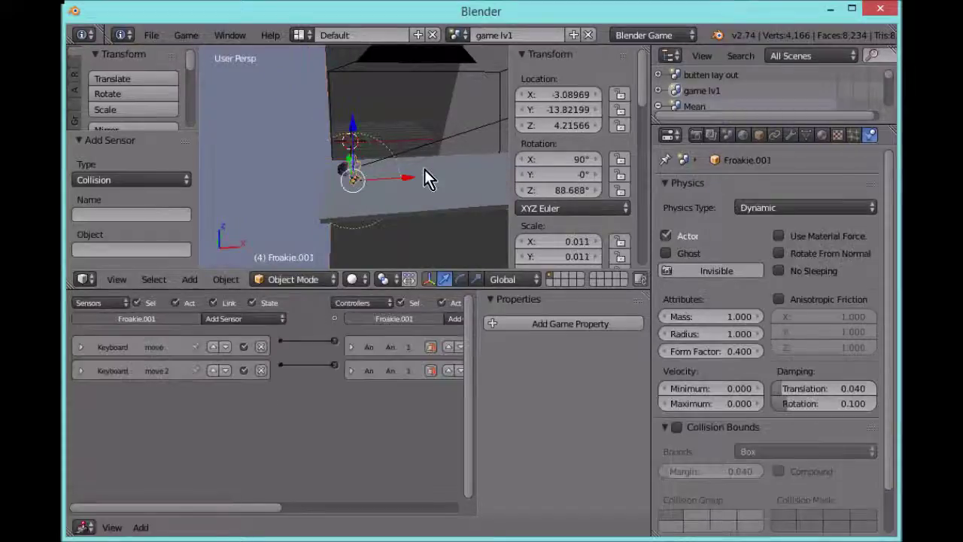
scroll(590, 200, down, 5)
scroll(576, 204, down, 10)
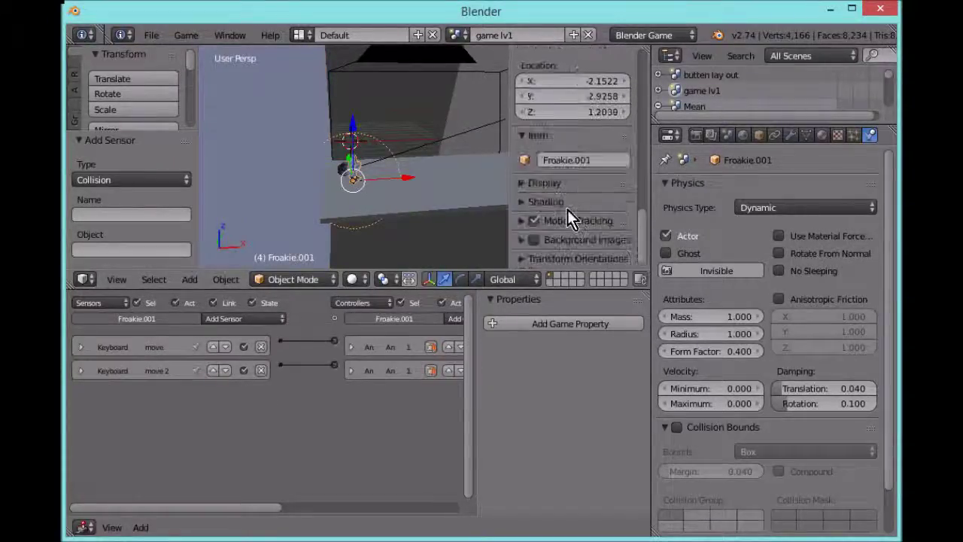
click(598, 162)
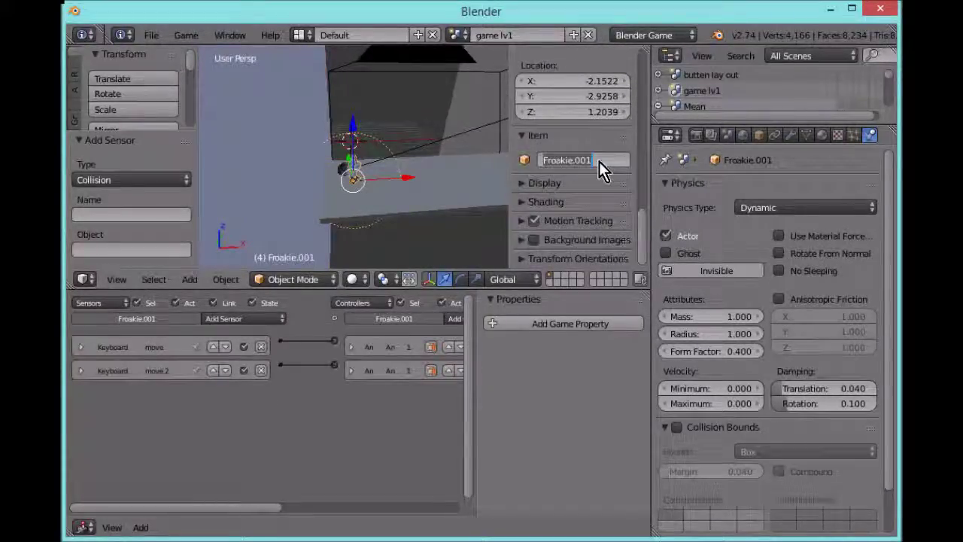
text(player)
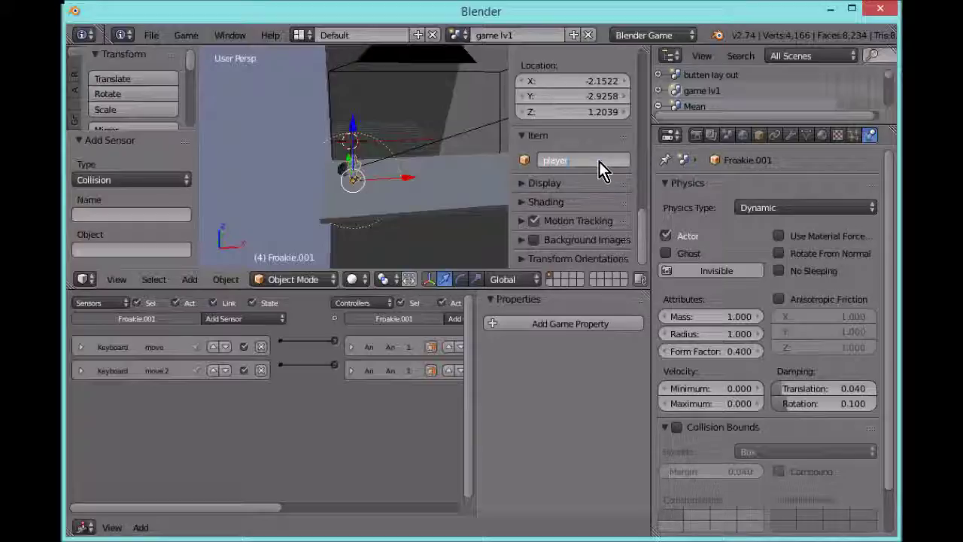
key(Return)
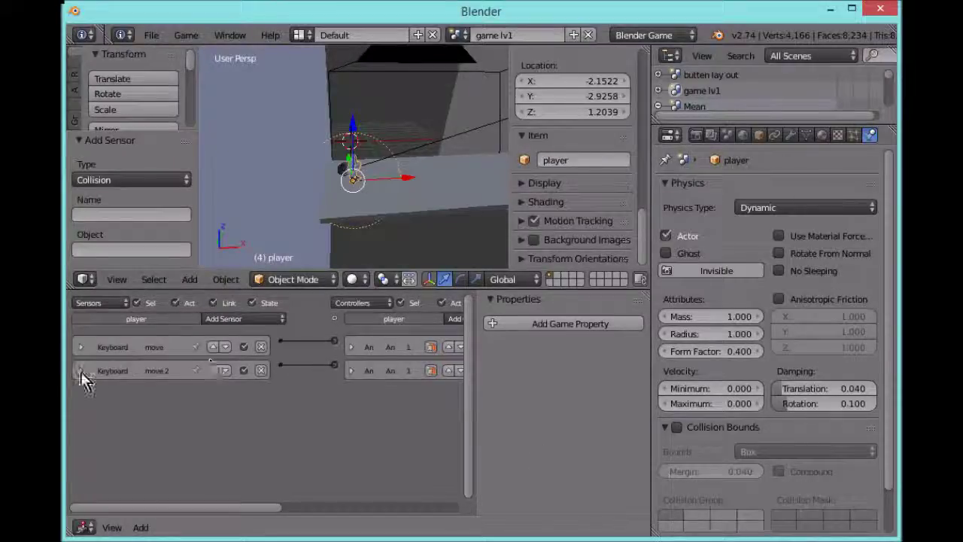
Step: Select the Cube.004 wall and set its Collision sensor's property to player
right_click(304, 129)
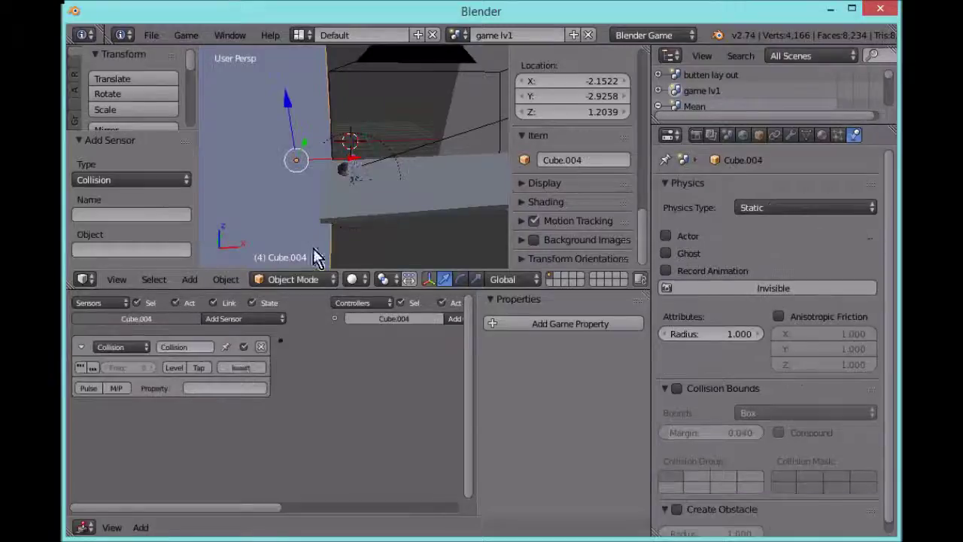
click(224, 388)
text(player)
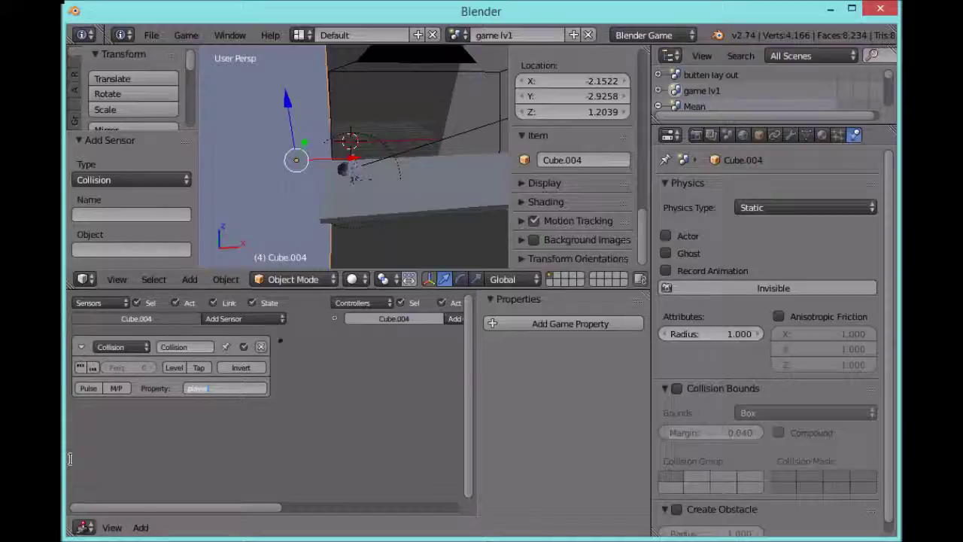
Step: Add an And controller to Cube.004
drag(144, 508, 264, 508)
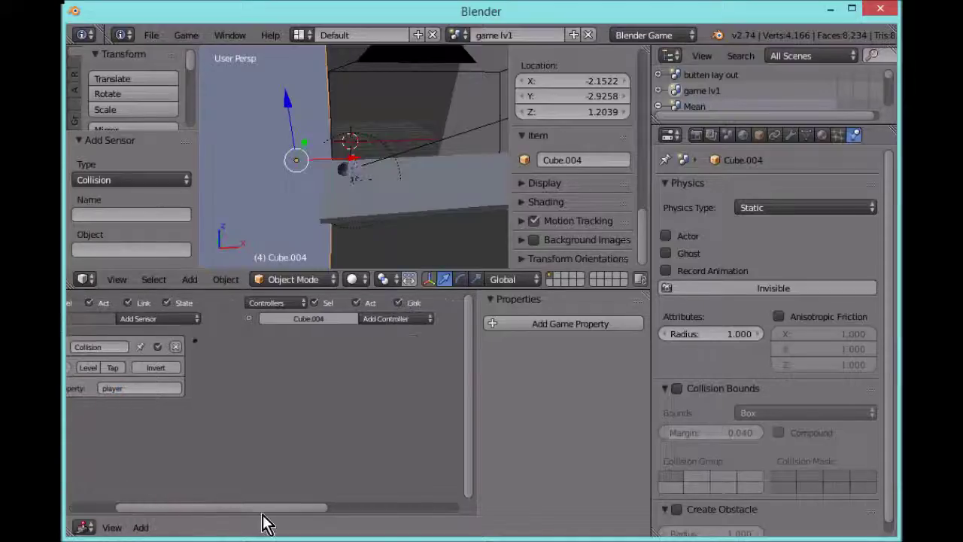
click(279, 321)
click(278, 333)
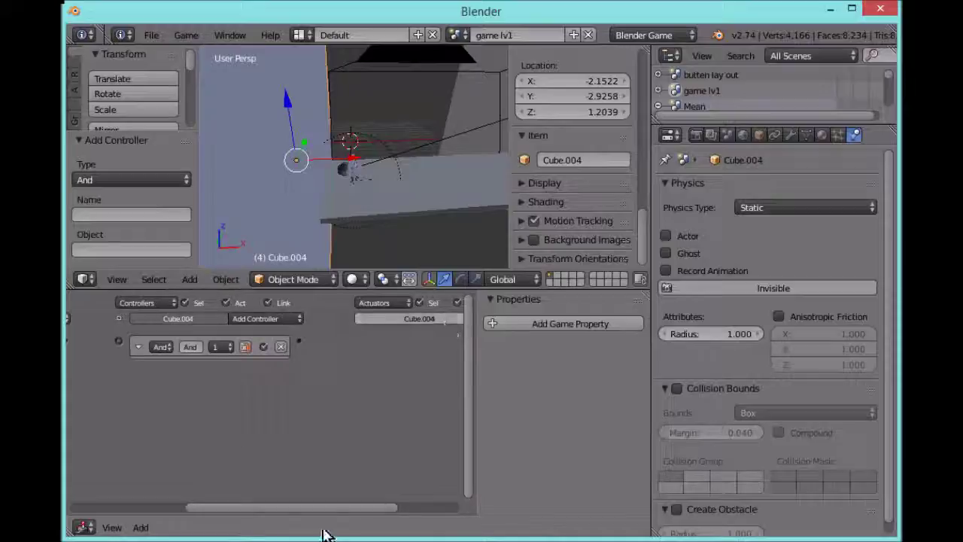
Step: Add a State and an Edit Object actuator to Cube.004 and delete the State one
drag(334, 508, 392, 507)
click(398, 318)
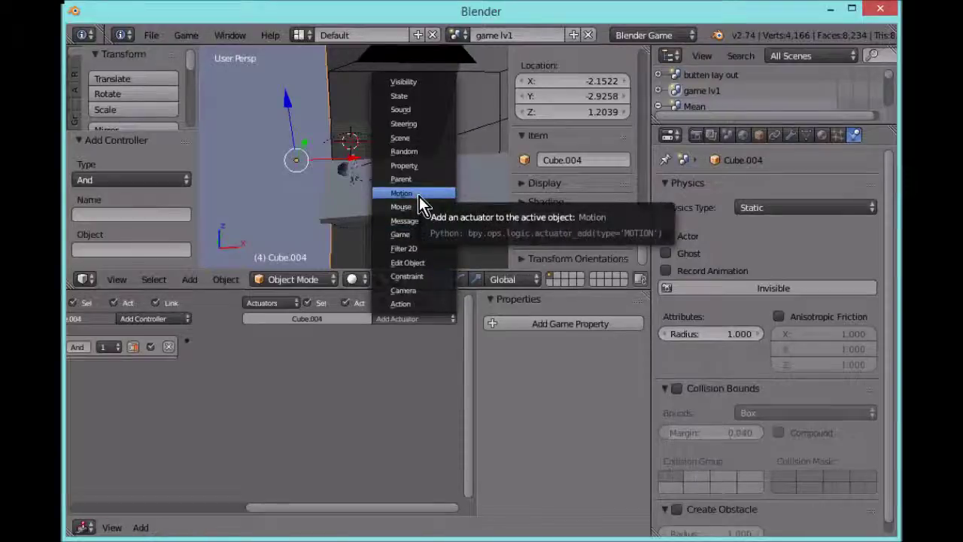
click(441, 318)
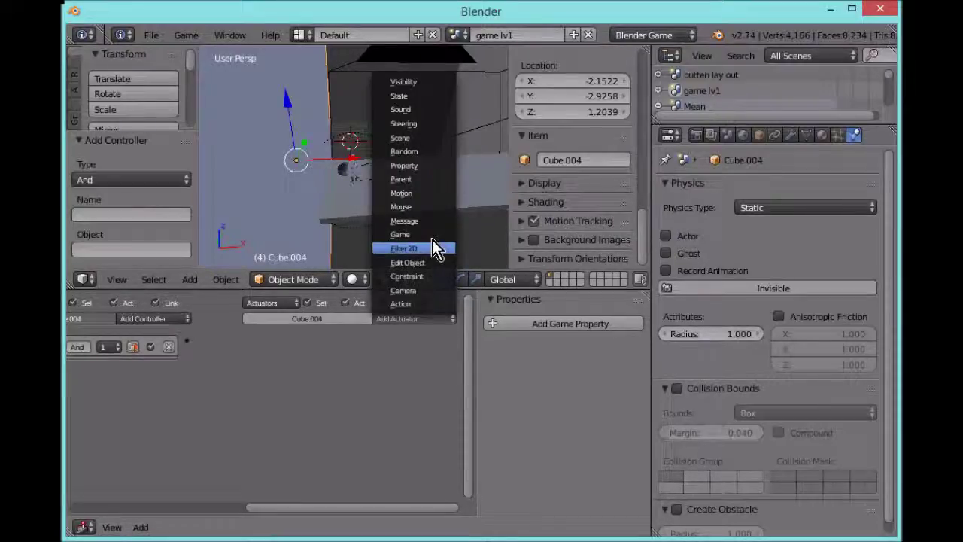
click(436, 97)
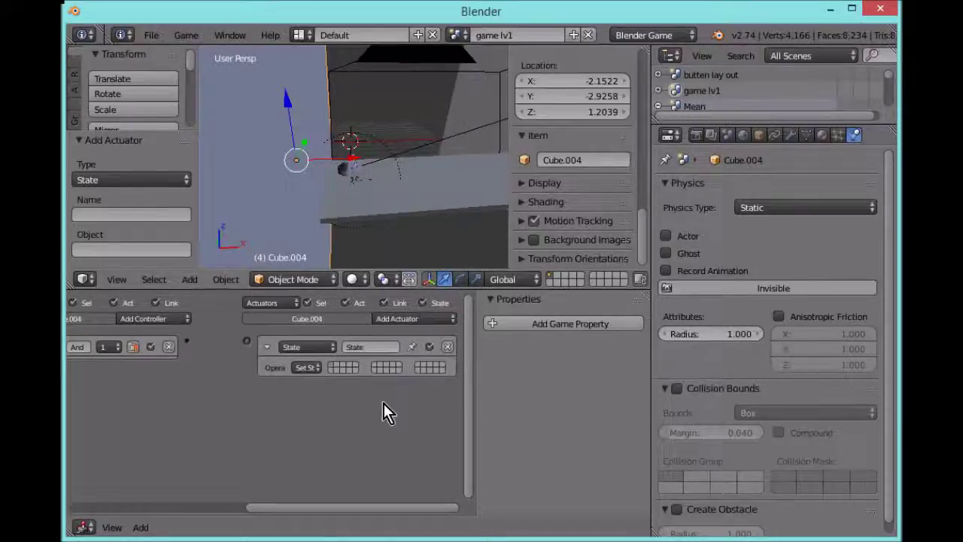
click(399, 319)
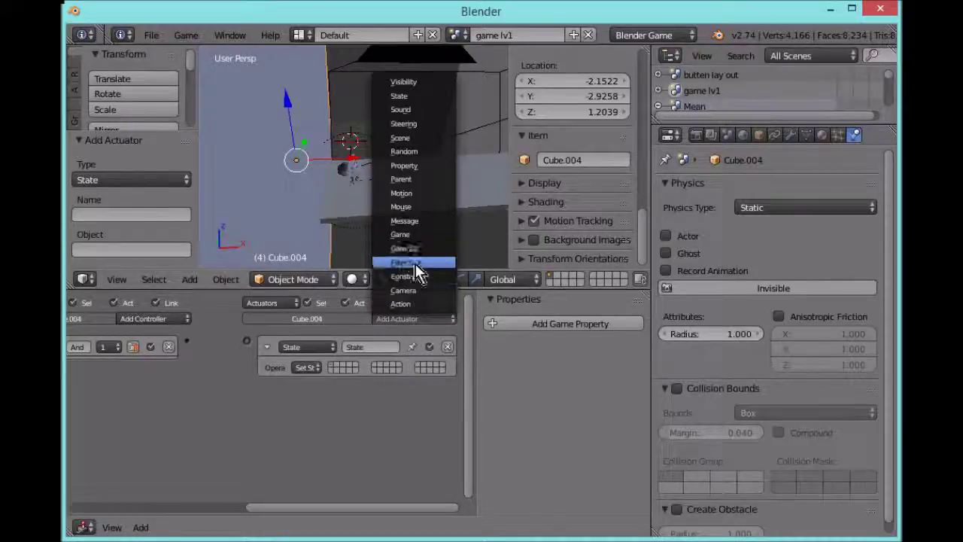
click(438, 262)
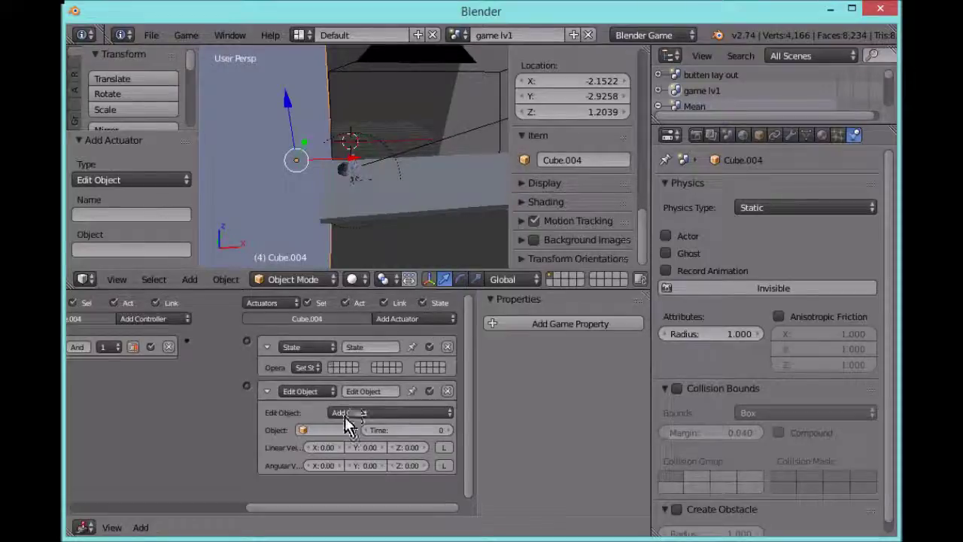
click(447, 346)
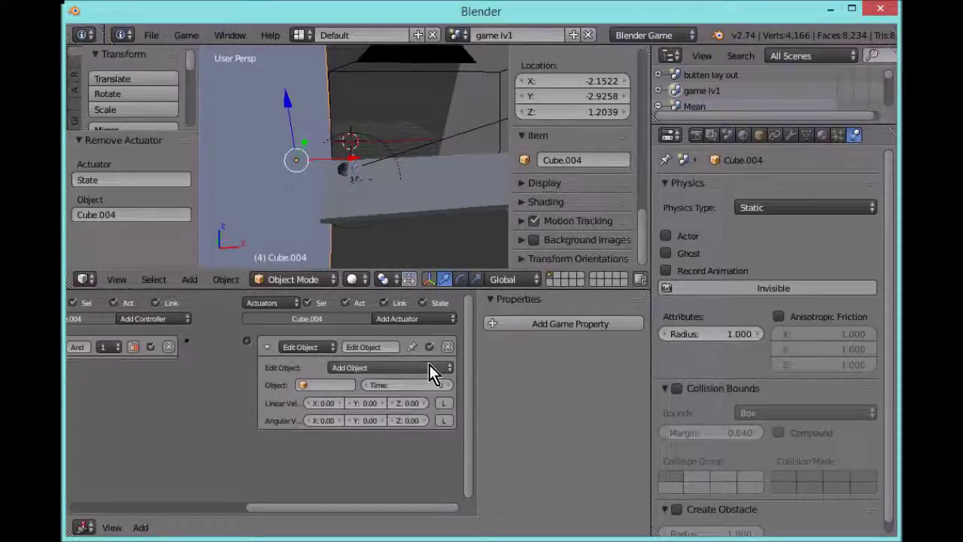
Step: Change Cube.004's actuator to the Game type with Restart Game and link it to the And controller
click(429, 367)
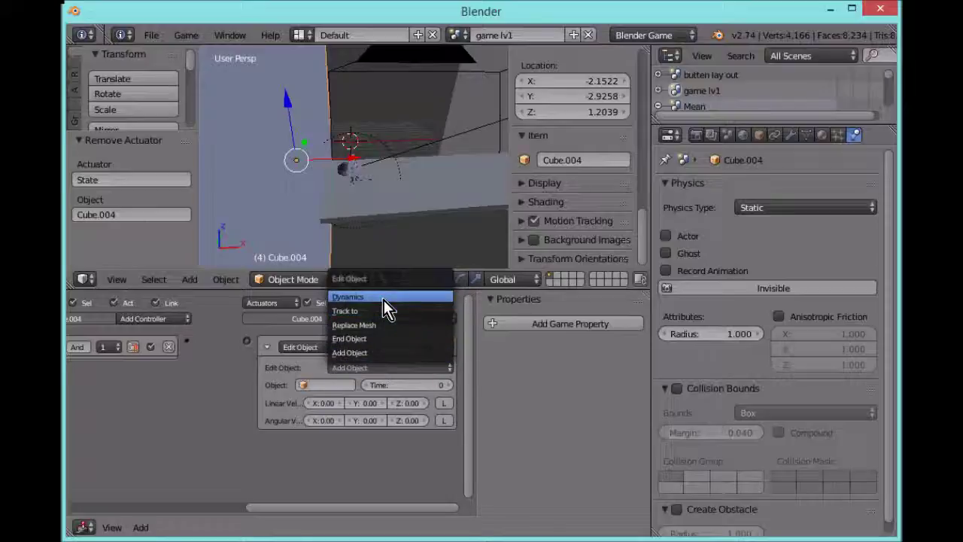
click(324, 346)
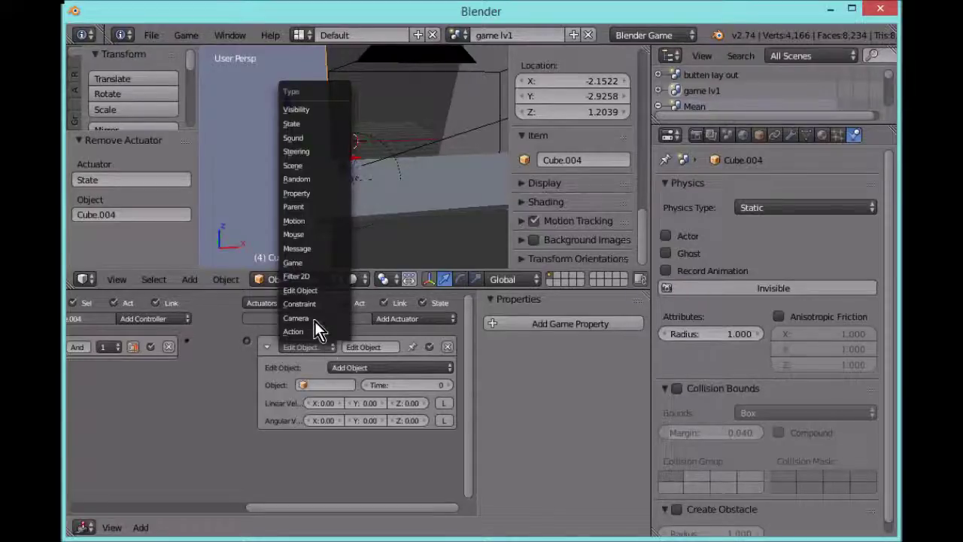
click(298, 258)
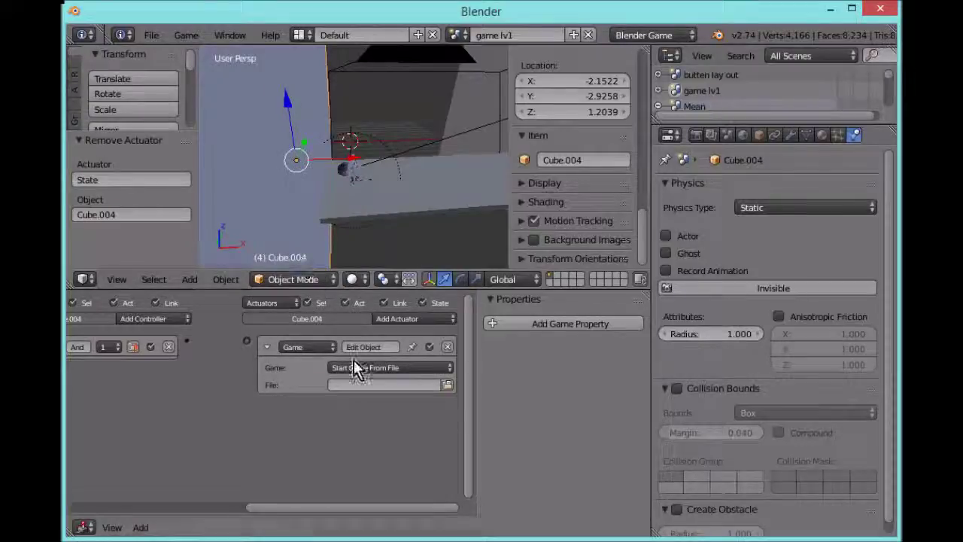
click(376, 365)
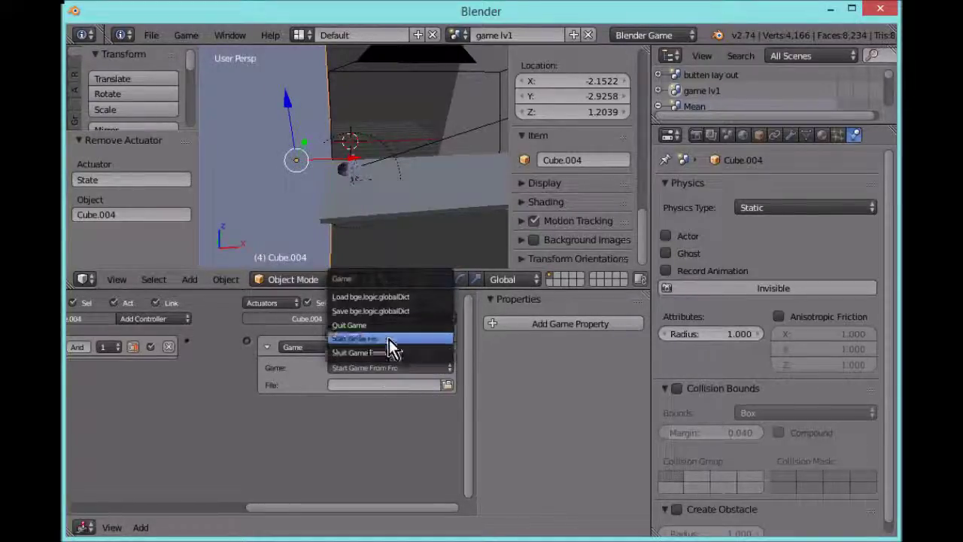
click(389, 339)
drag(247, 341, 182, 344)
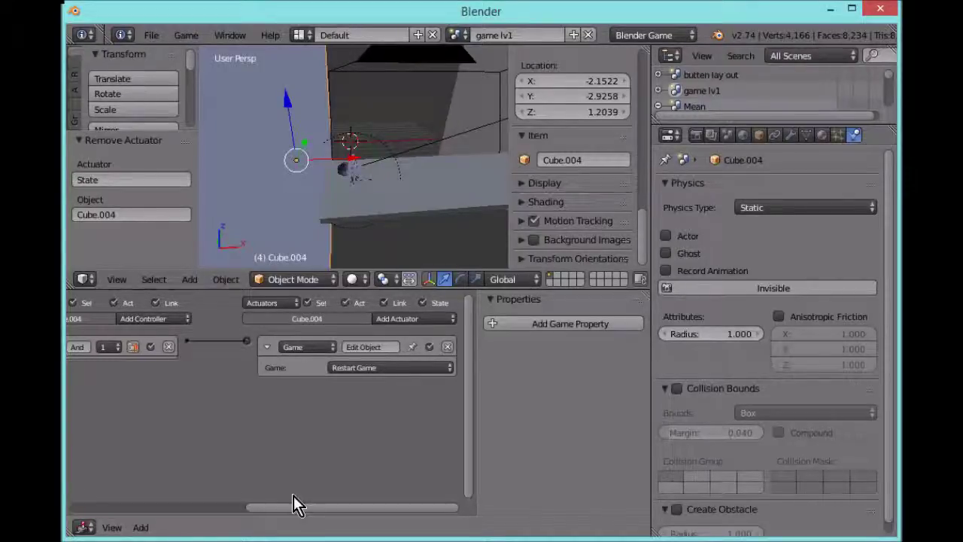
Step: Link Cube.004's Collision sensor to its And controller and test-run the game
drag(291, 506, 113, 506)
drag(280, 341, 339, 341)
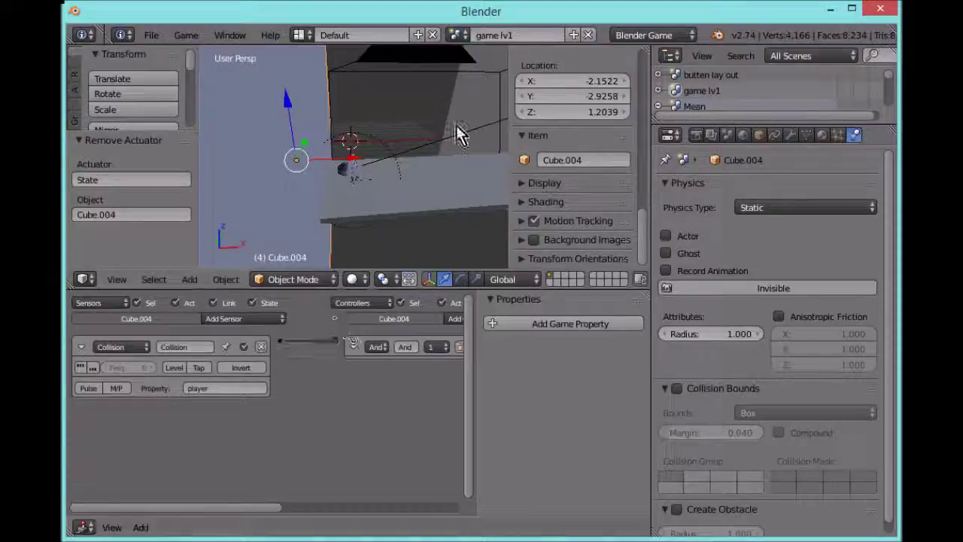
key(p)
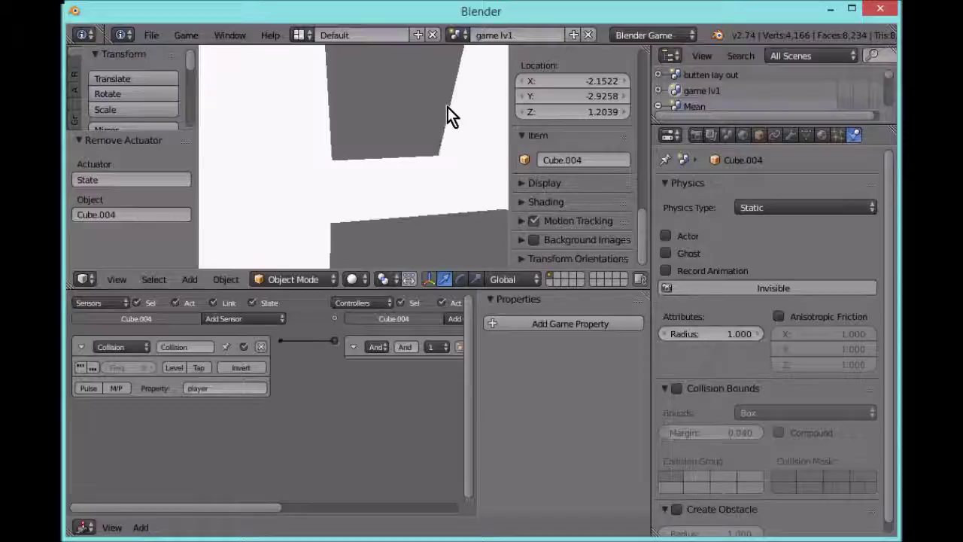
key(Escape)
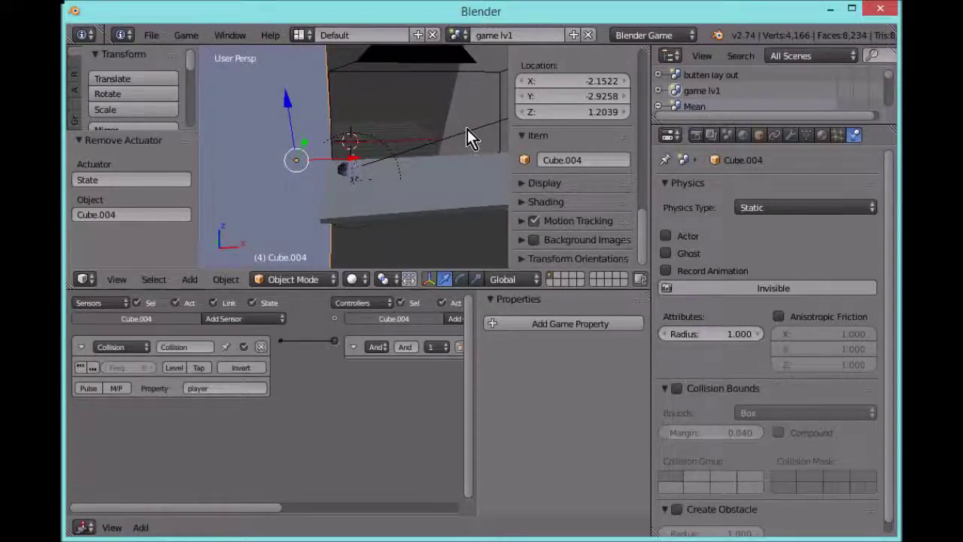
key(p)
key(Escape)
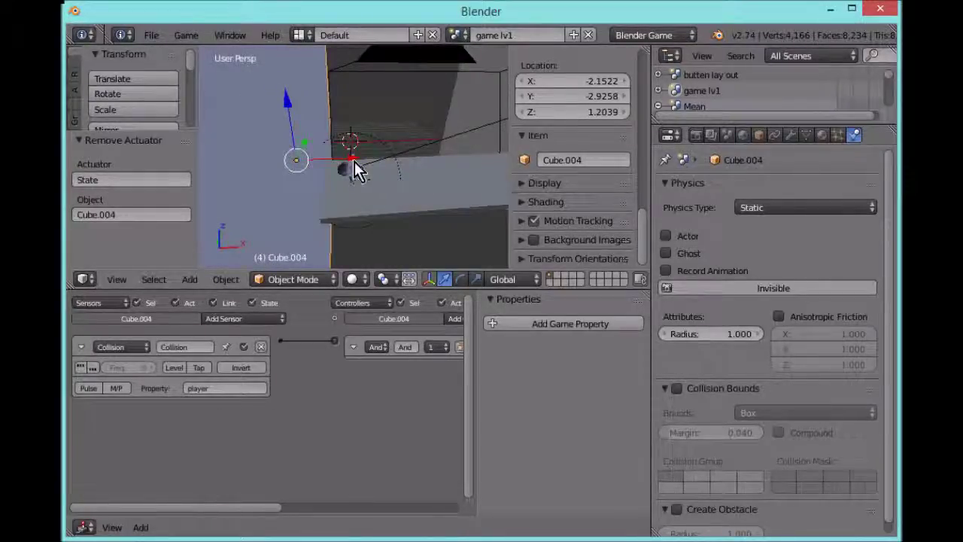
Step: Select the Froakie_FoamB.001 part of the player, set its physics type to Dynamic and test-run the game
right_click(355, 170)
key(g)
right_click(355, 172)
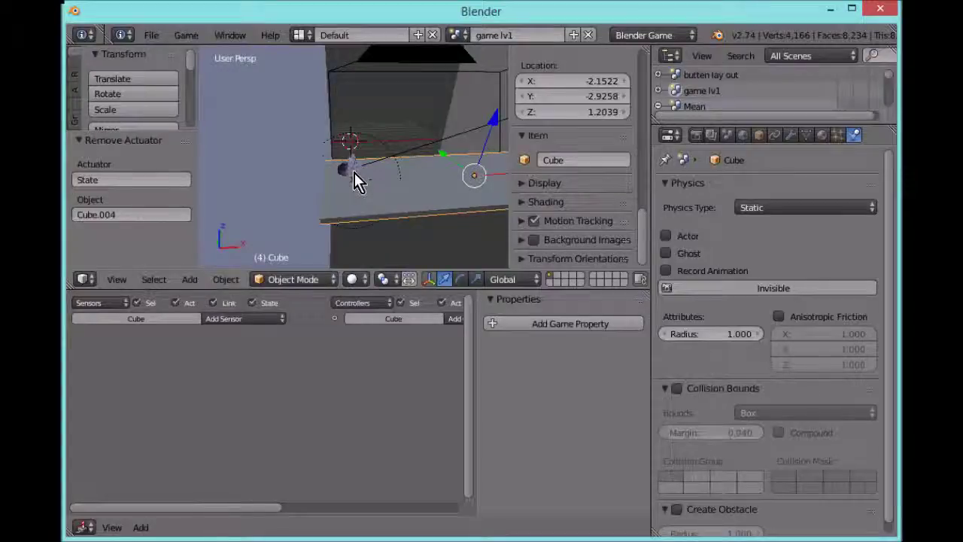
right_click(354, 172)
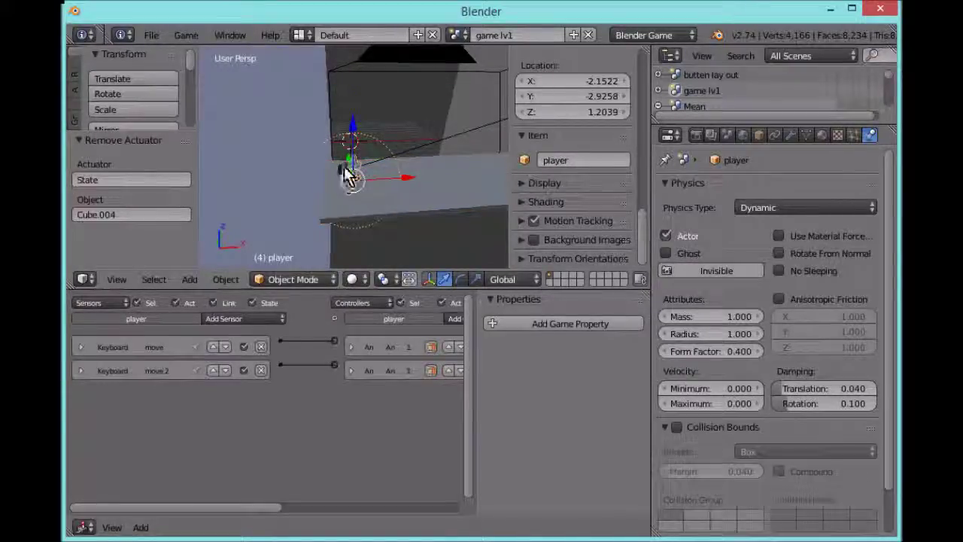
right_click(344, 168)
right_click(344, 167)
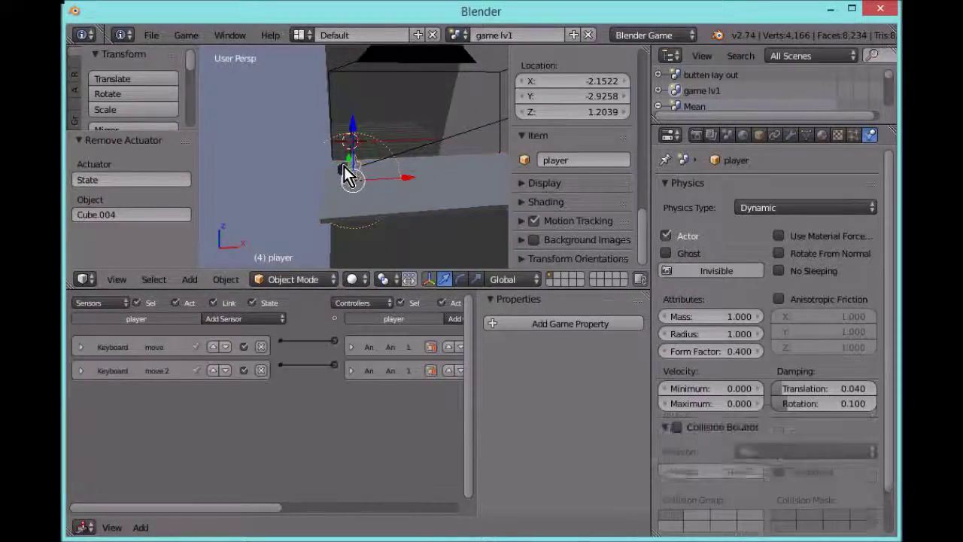
right_click(346, 173)
click(761, 206)
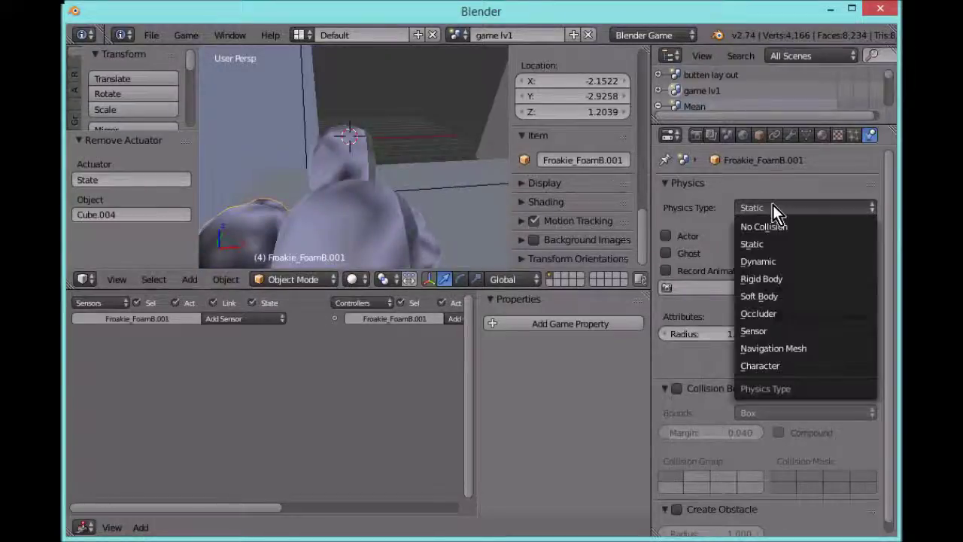
click(776, 259)
key(p)
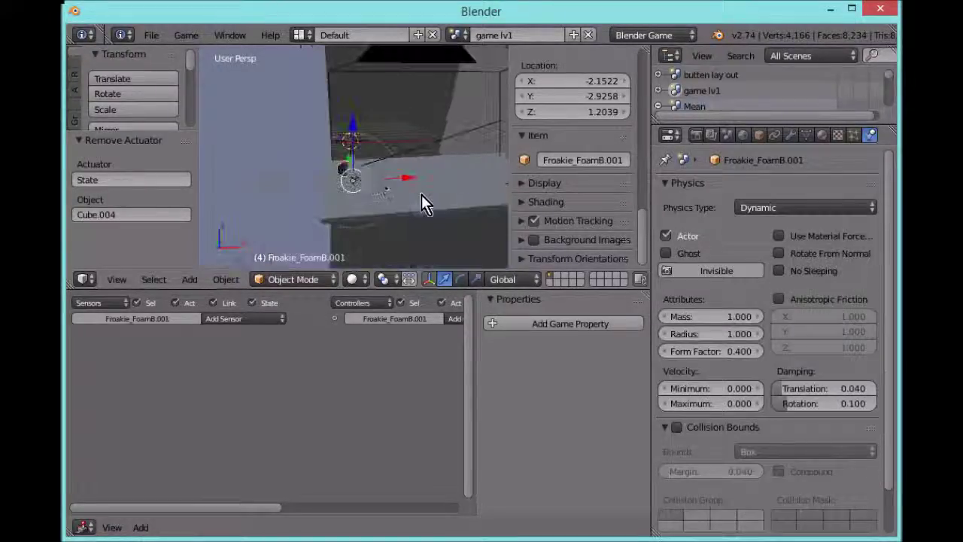
key(Escape)
Step: Select the Froakie_FoamA.001 part of the player and set its physics type to Dynamic
middle_drag(379, 175, 360, 138)
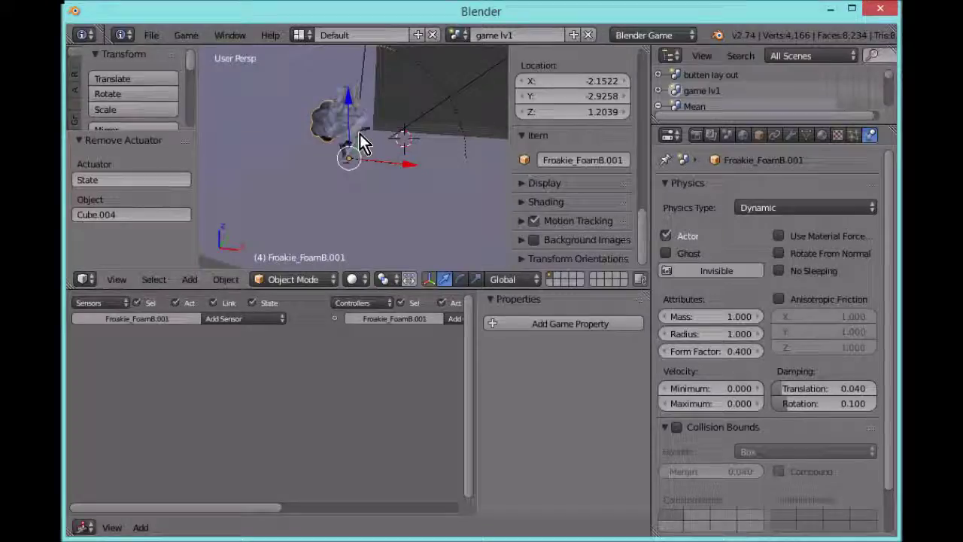
right_click(360, 136)
right_click(359, 135)
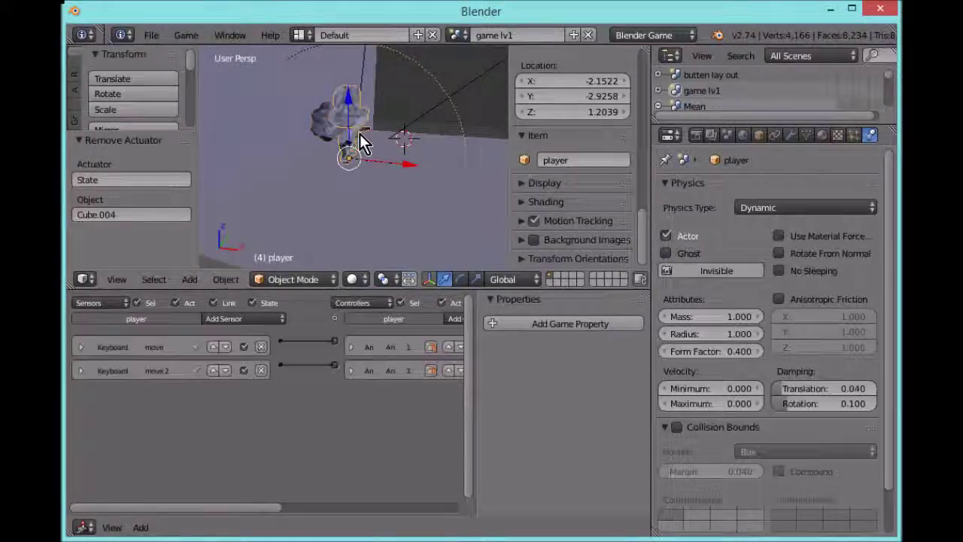
right_click(359, 135)
right_click(359, 135)
right_click(358, 136)
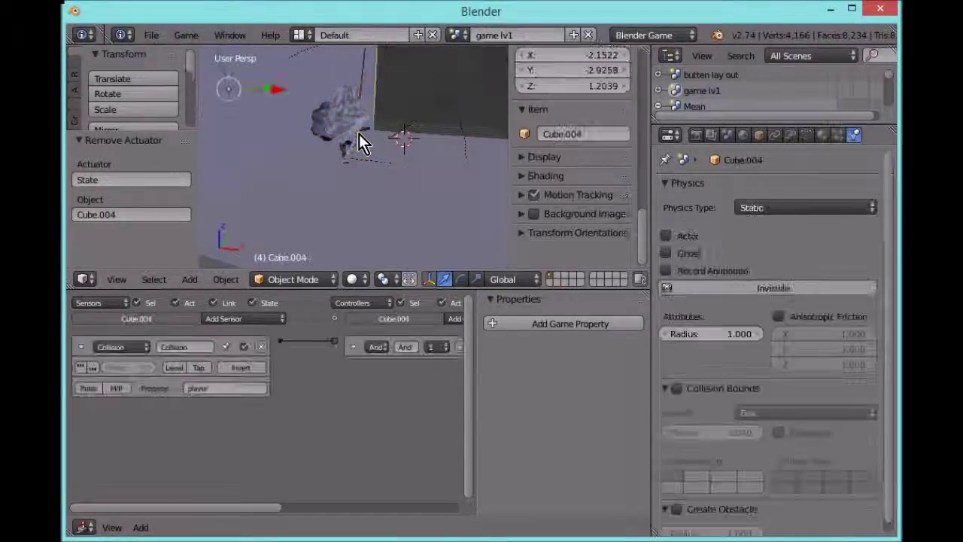
right_click(358, 134)
right_click(357, 134)
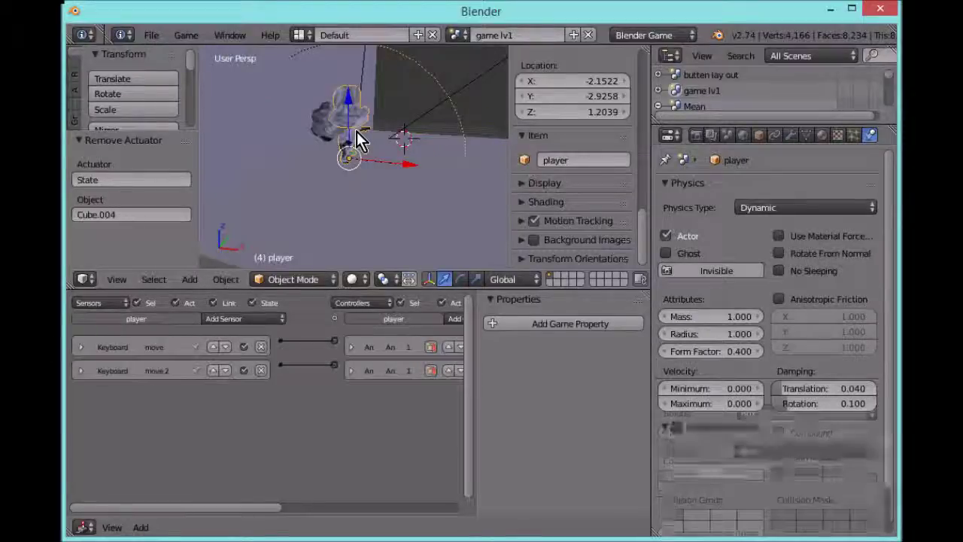
right_click(356, 131)
click(742, 207)
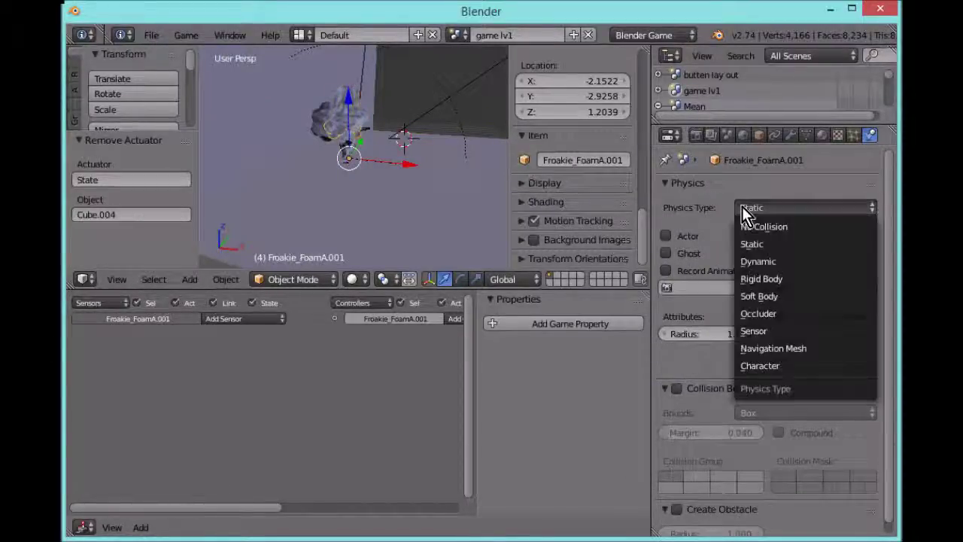
click(757, 261)
Step: Test-run the game from the camera view and end the run
scroll(362, 136, up, 3)
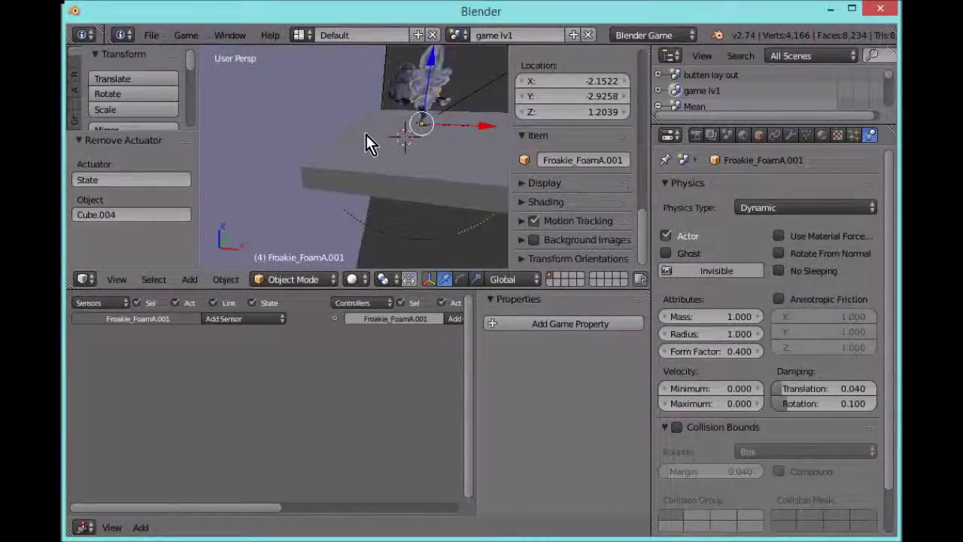
key(KP_0)
key(p)
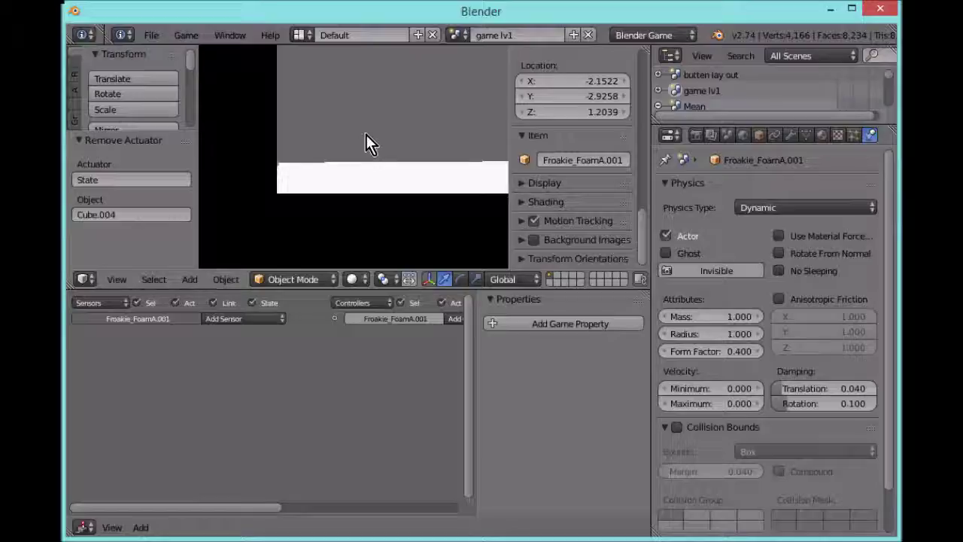
key(Escape)
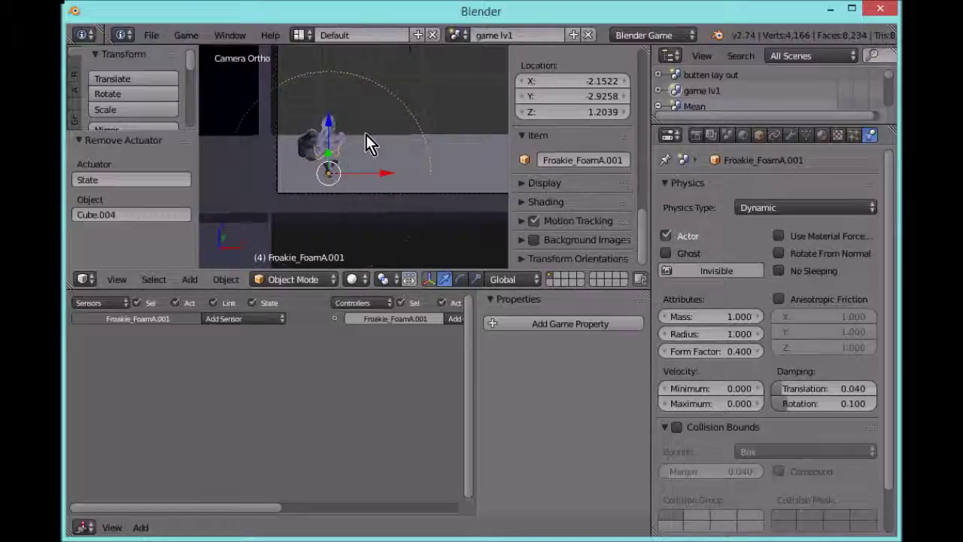